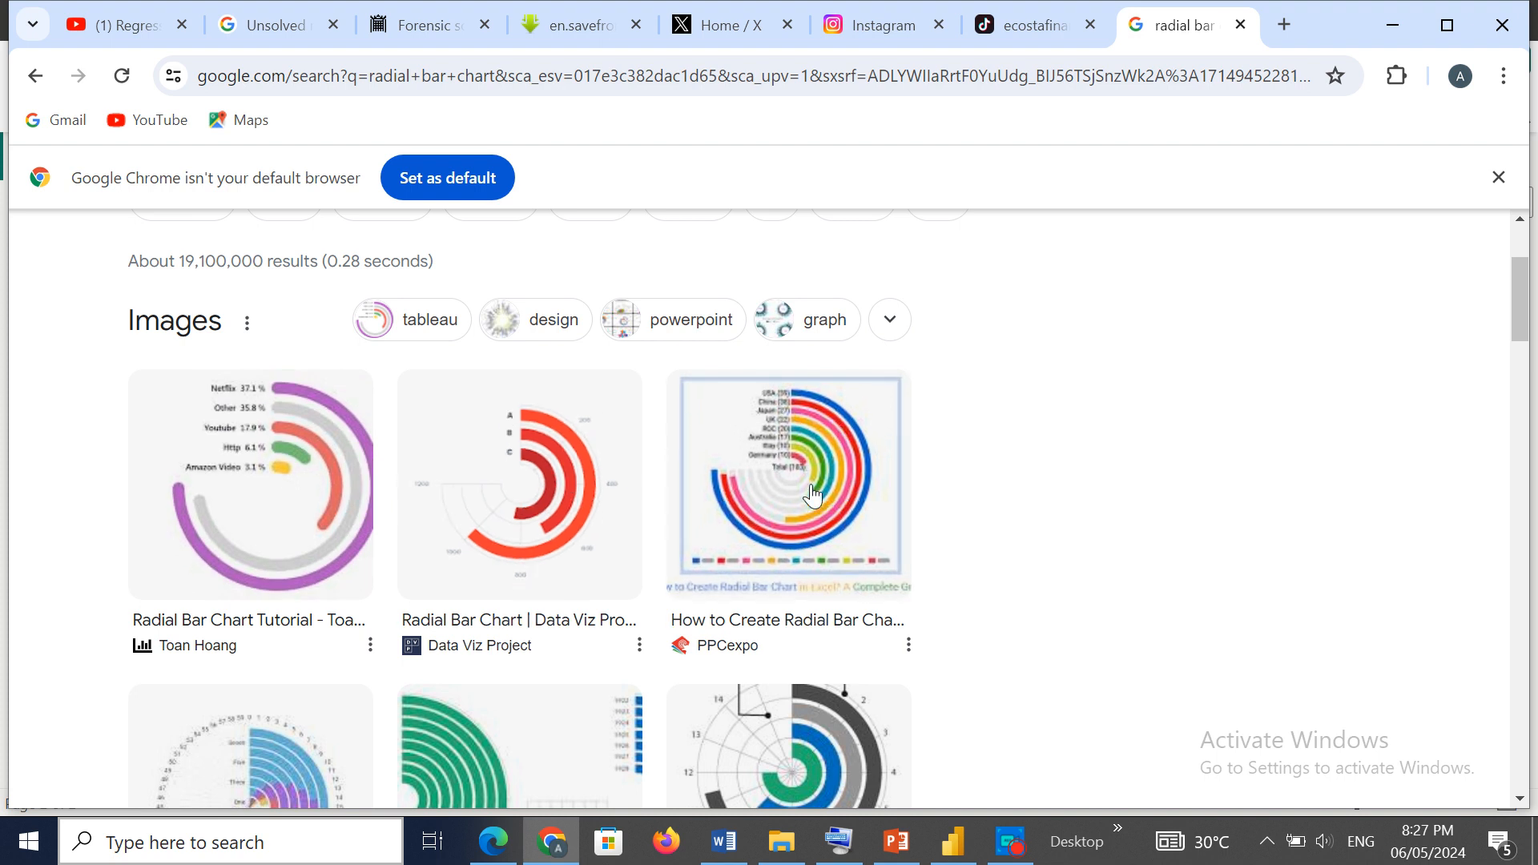
drag(1523, 311, 1522, 348)
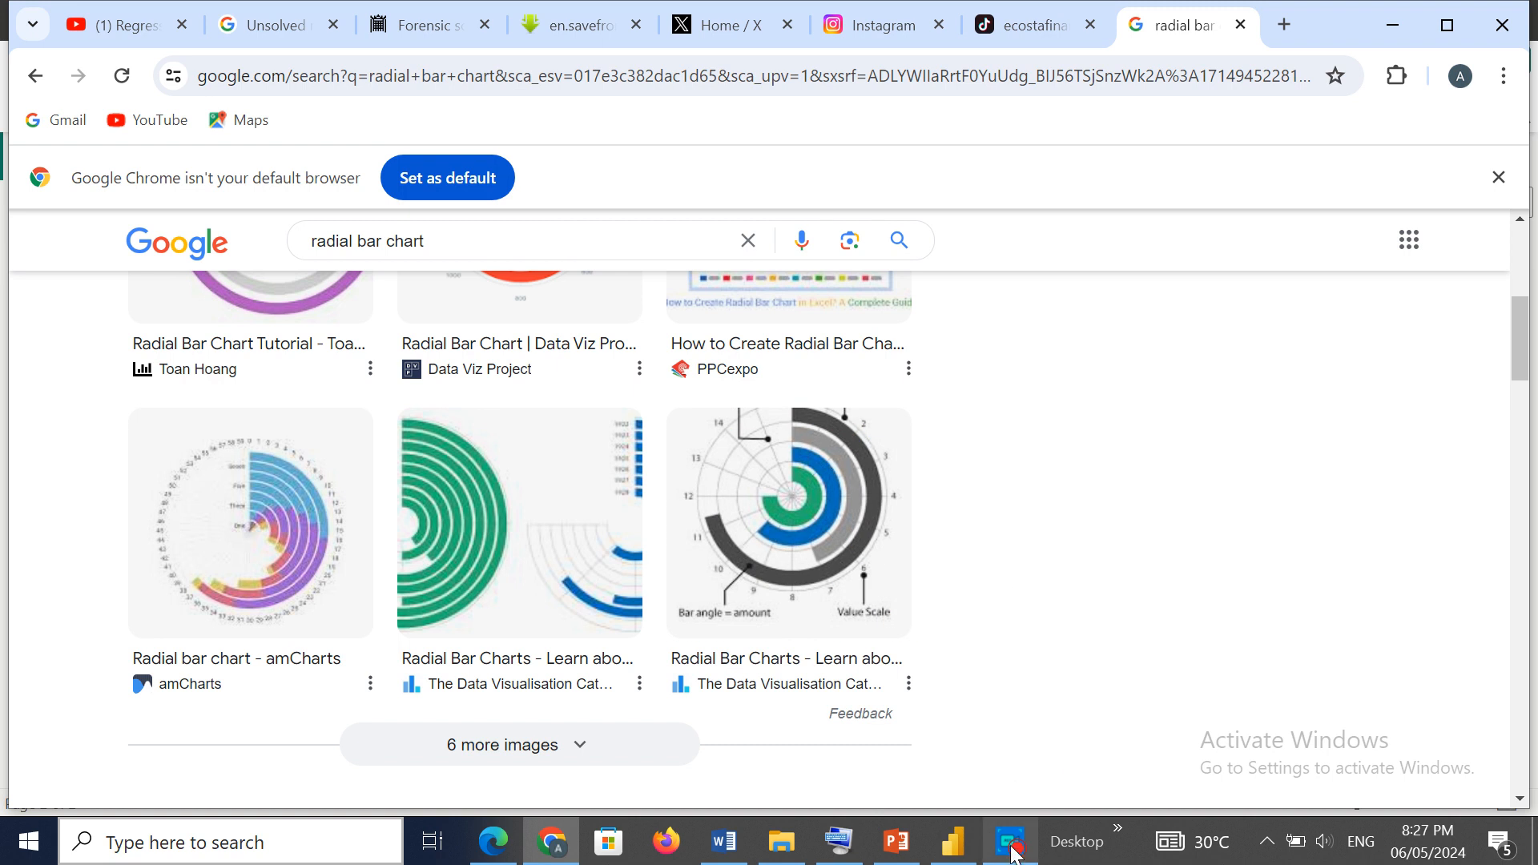
mouse_move(1013, 853)
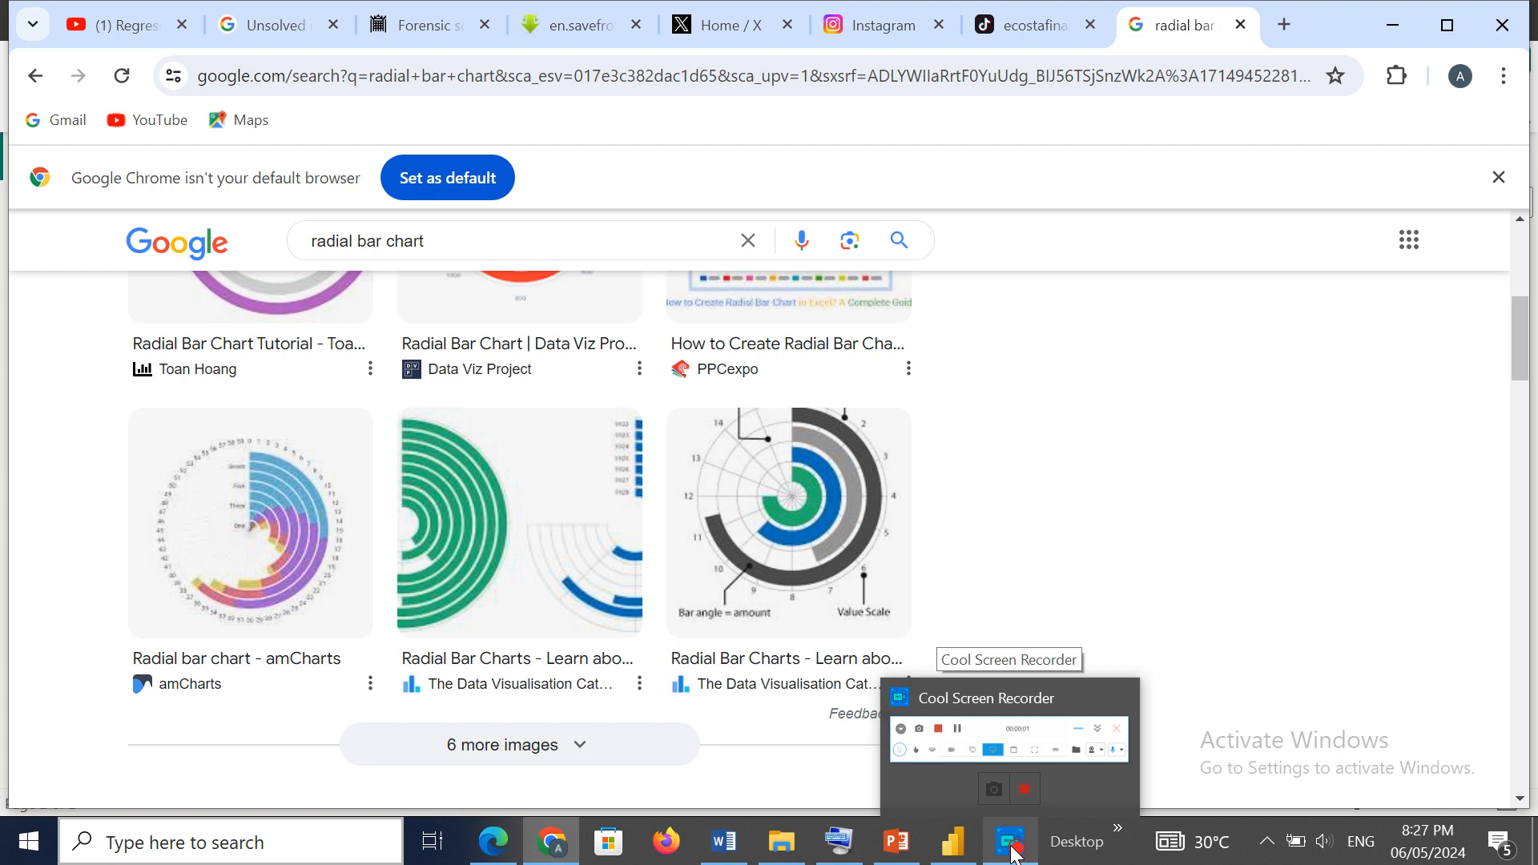
click(1013, 853)
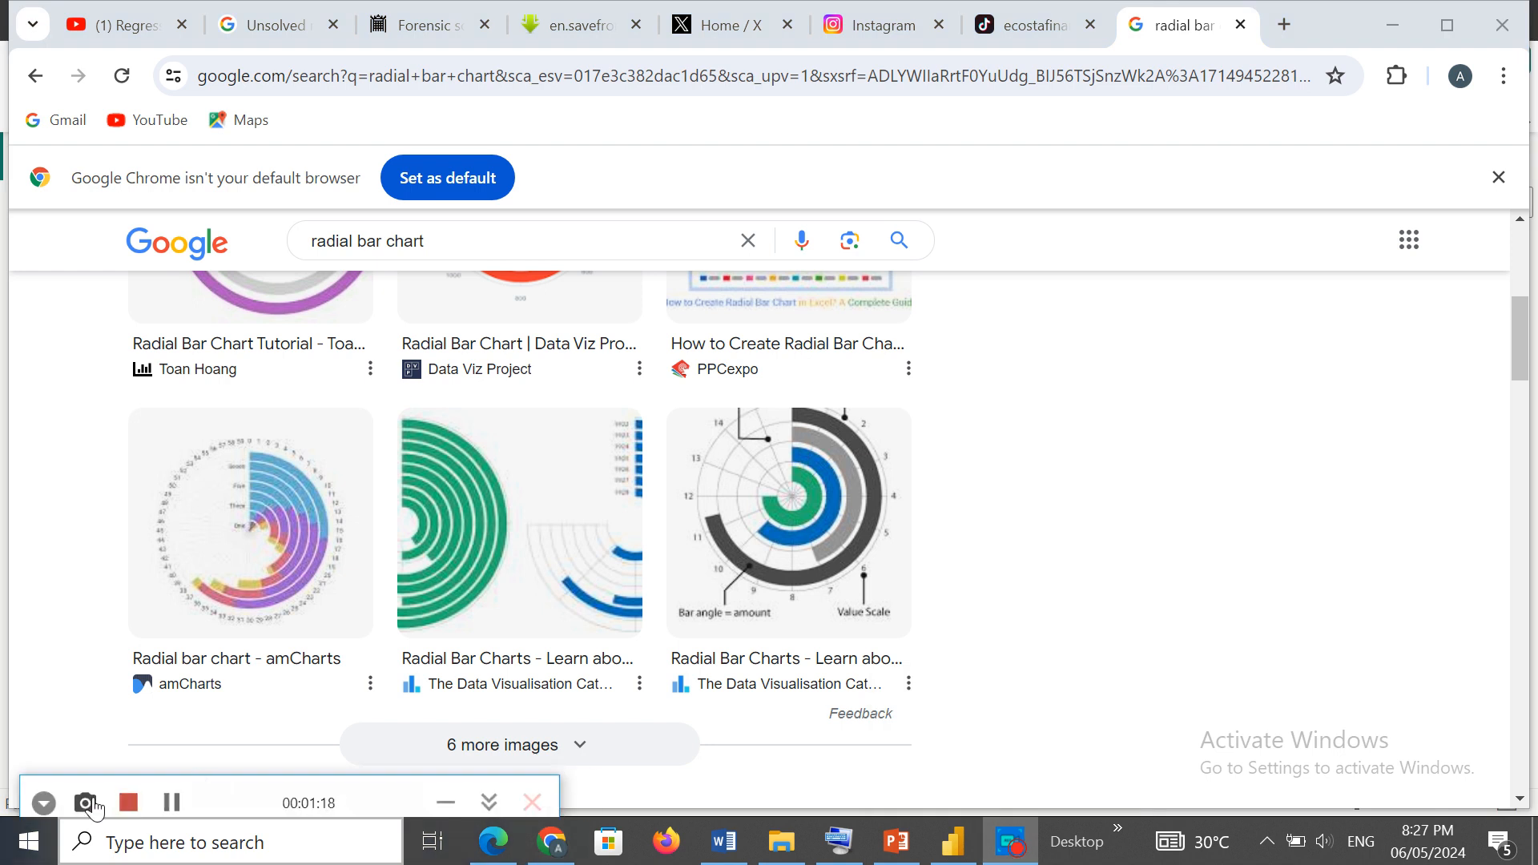
click(172, 803)
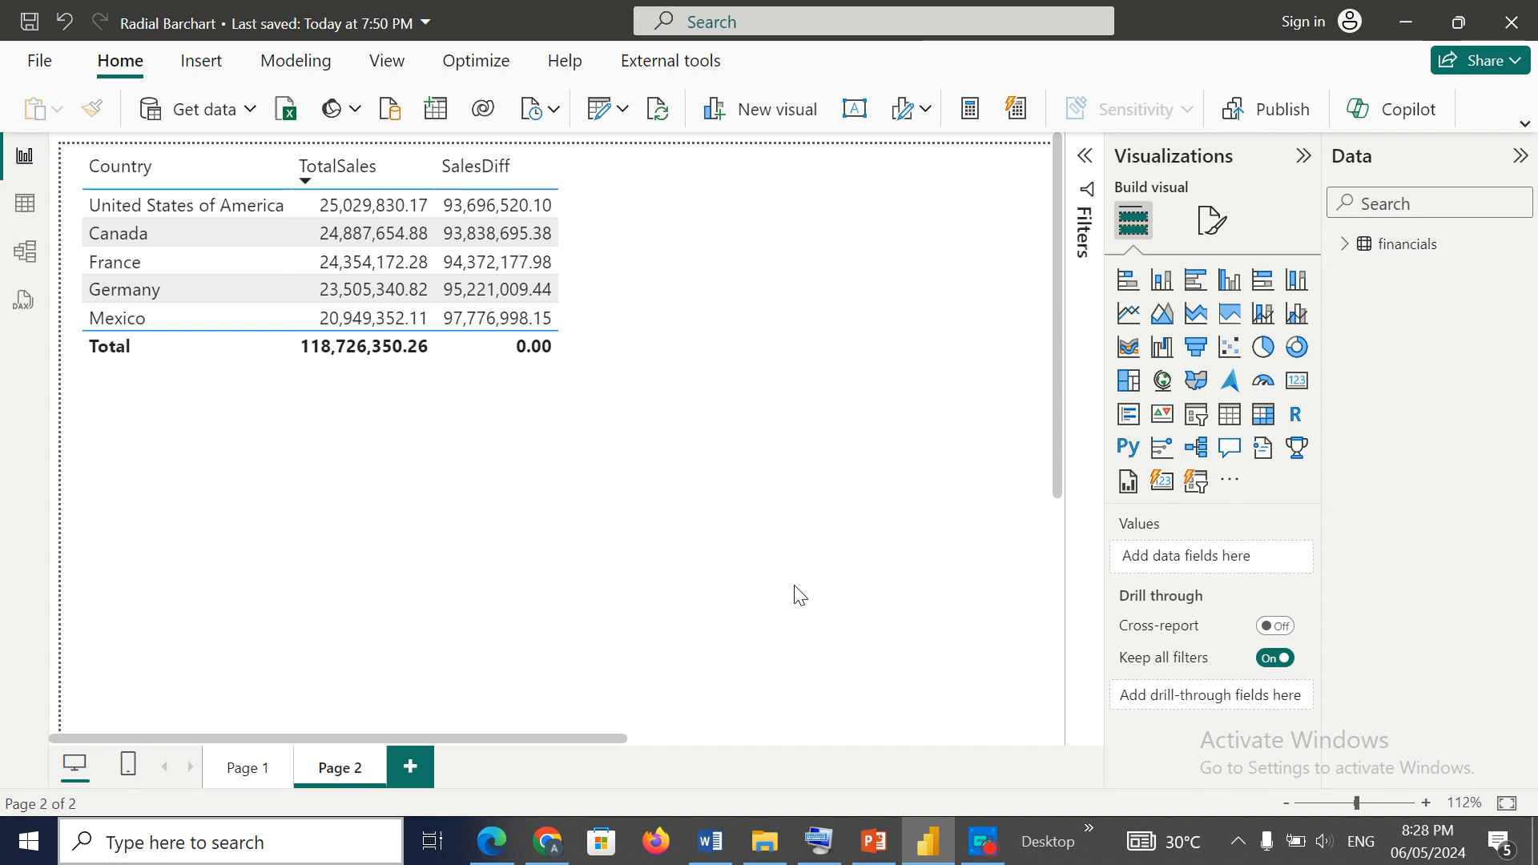
Step: Examine the formulas of the TotalSales, AggSales and SalesDiff measures in the financials table
click(1347, 245)
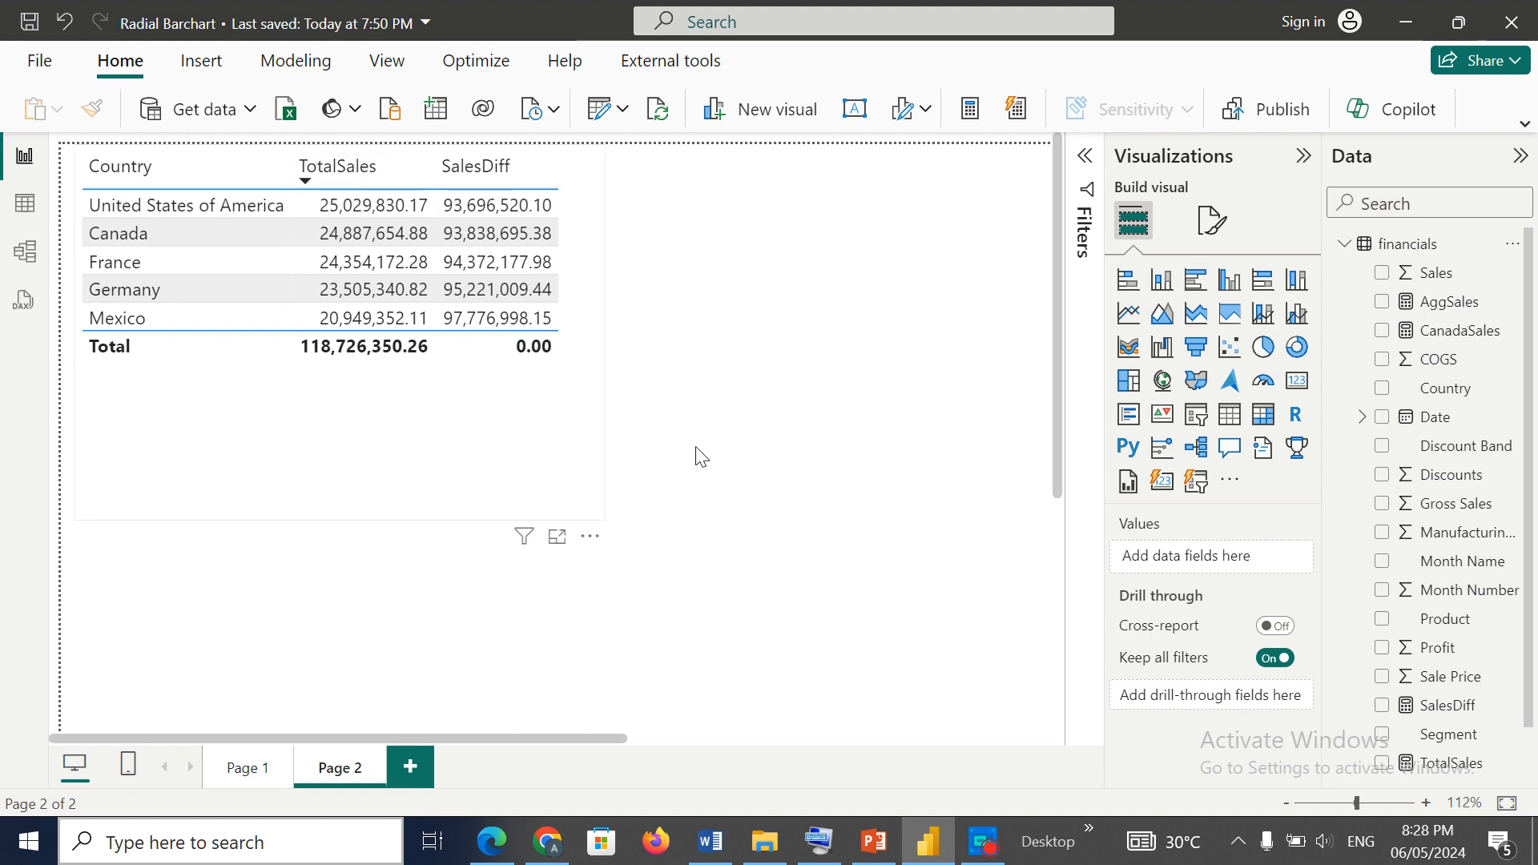
click(1452, 765)
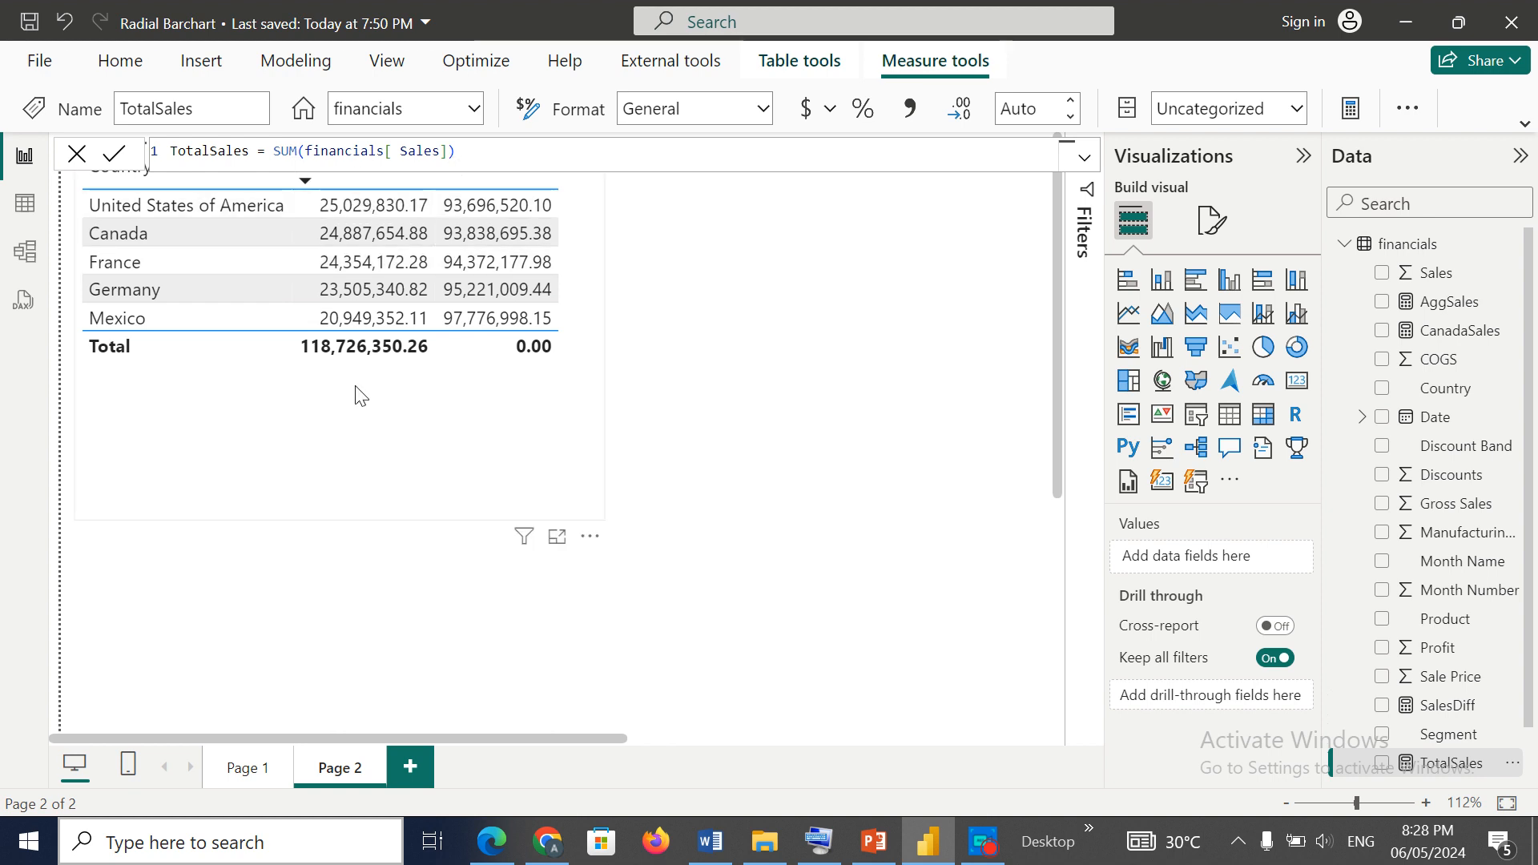
click(721, 555)
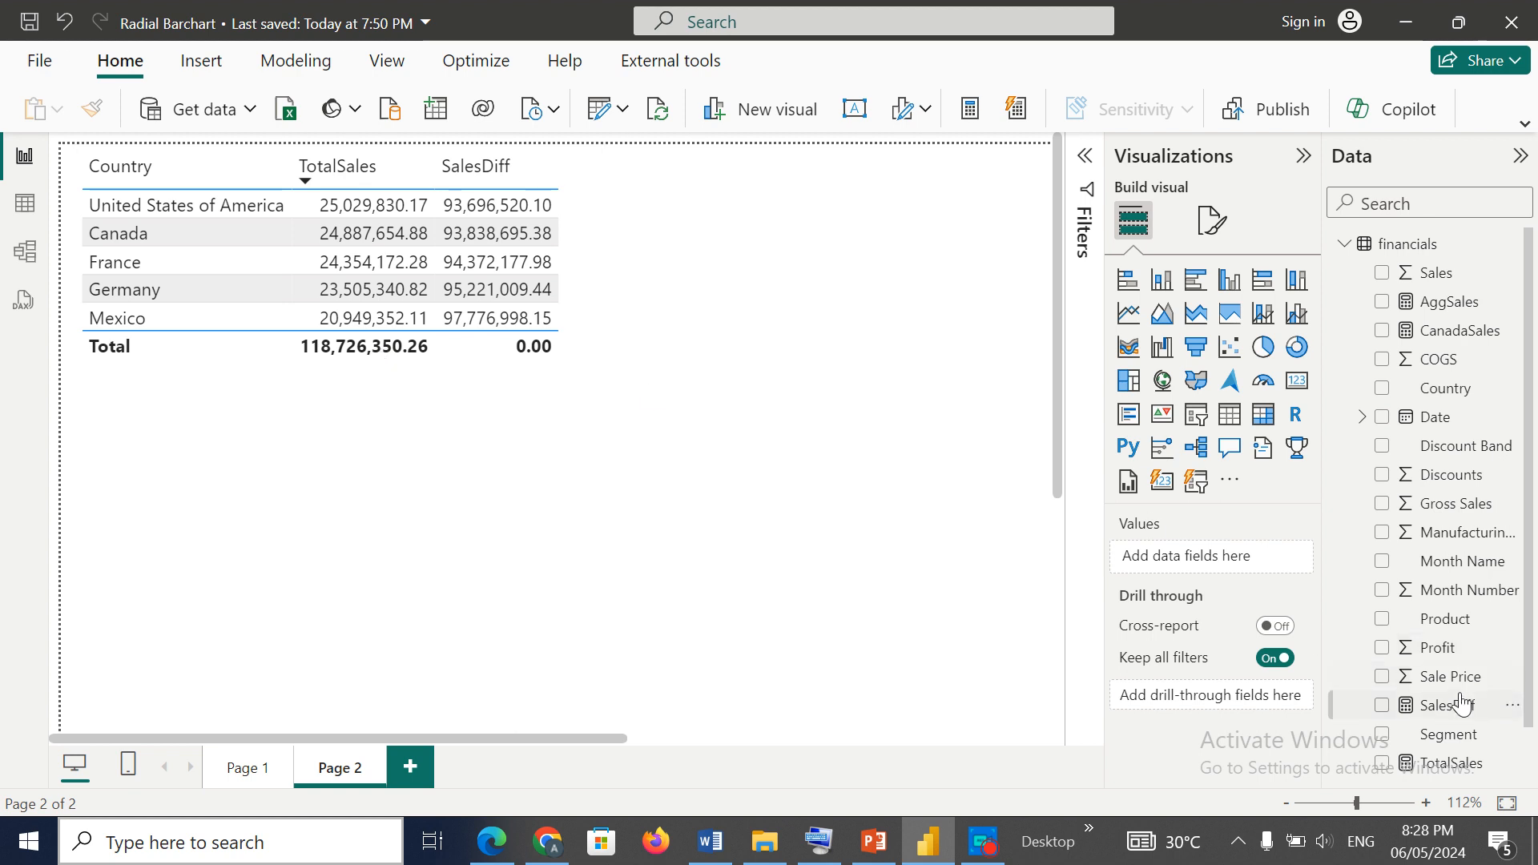
click(1452, 315)
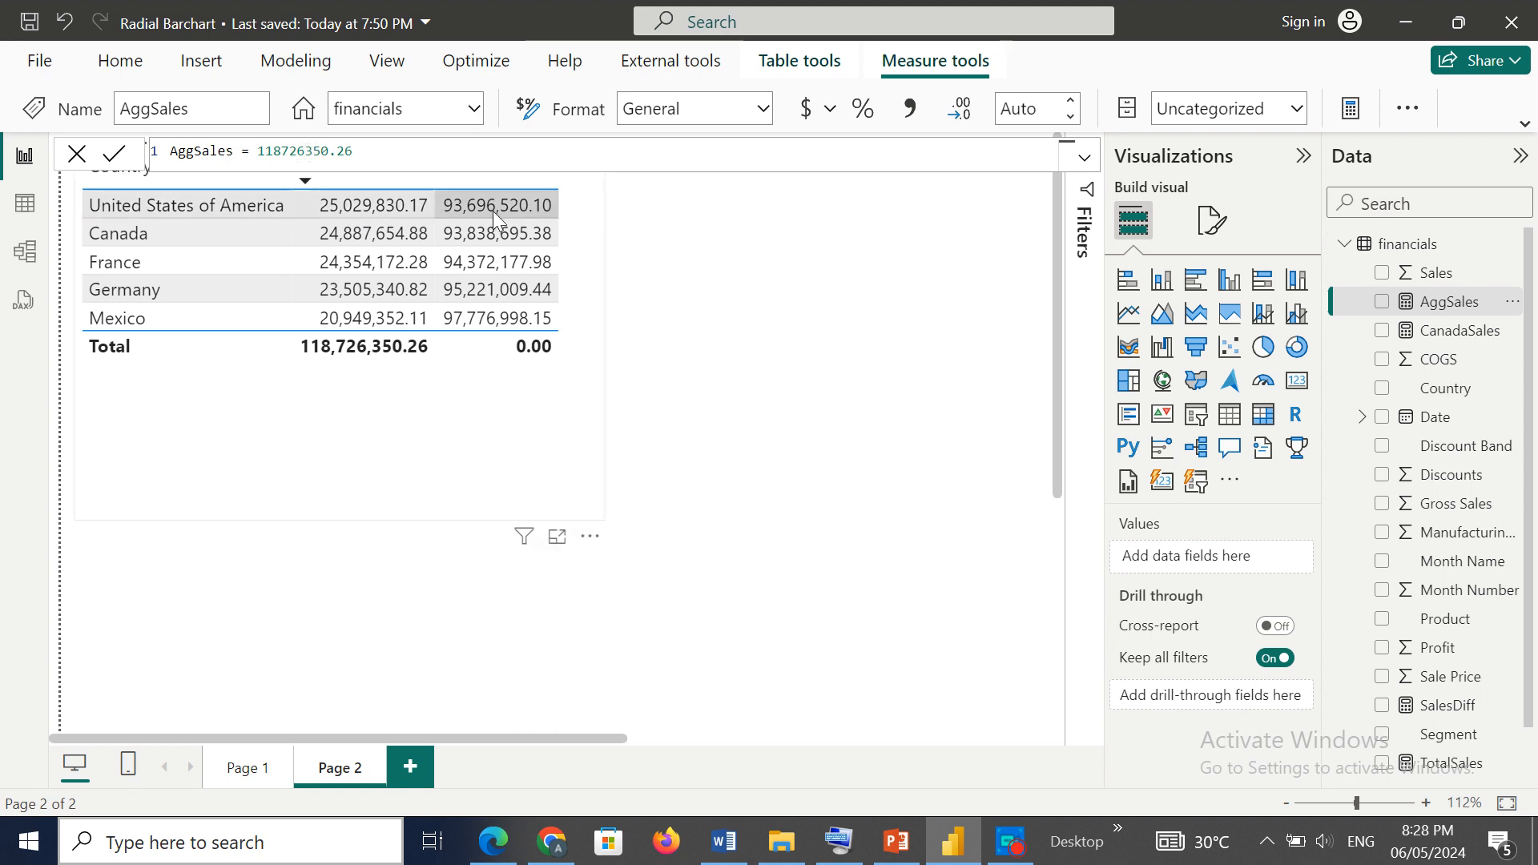
click(765, 372)
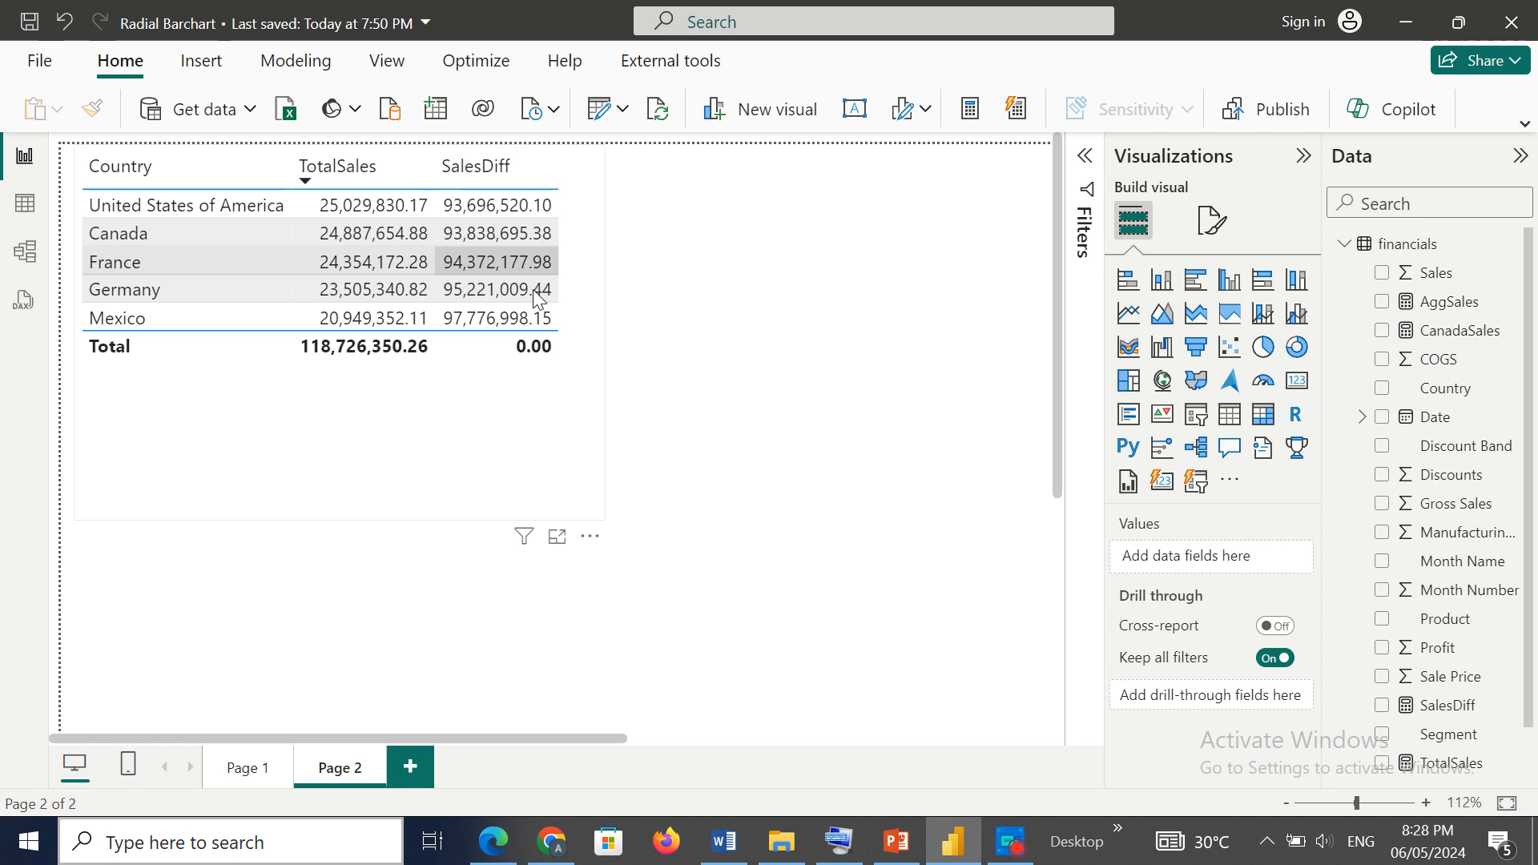
mouse_move(1516, 714)
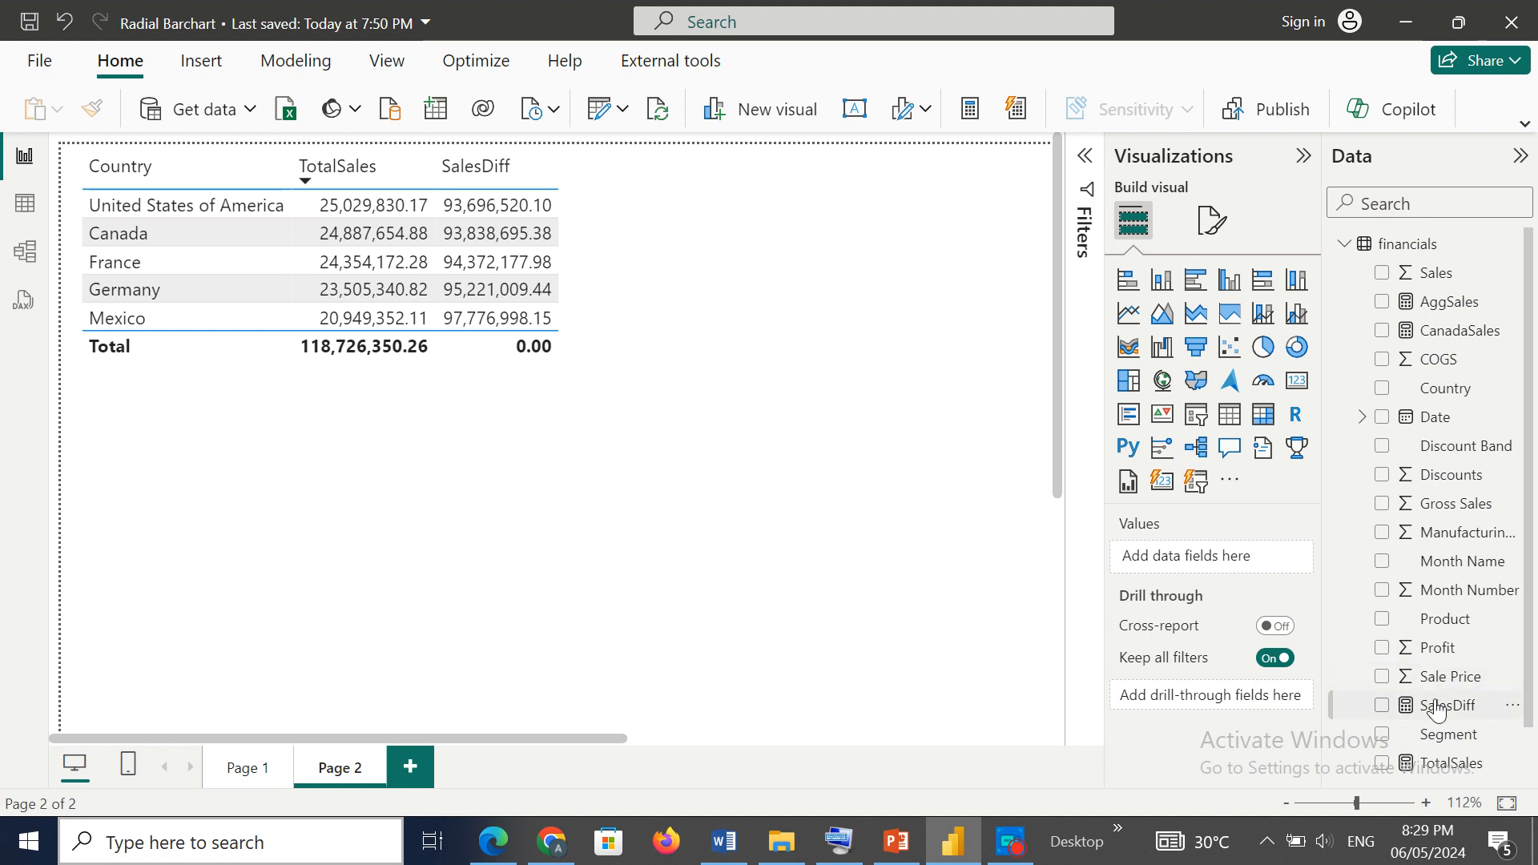
click(1438, 709)
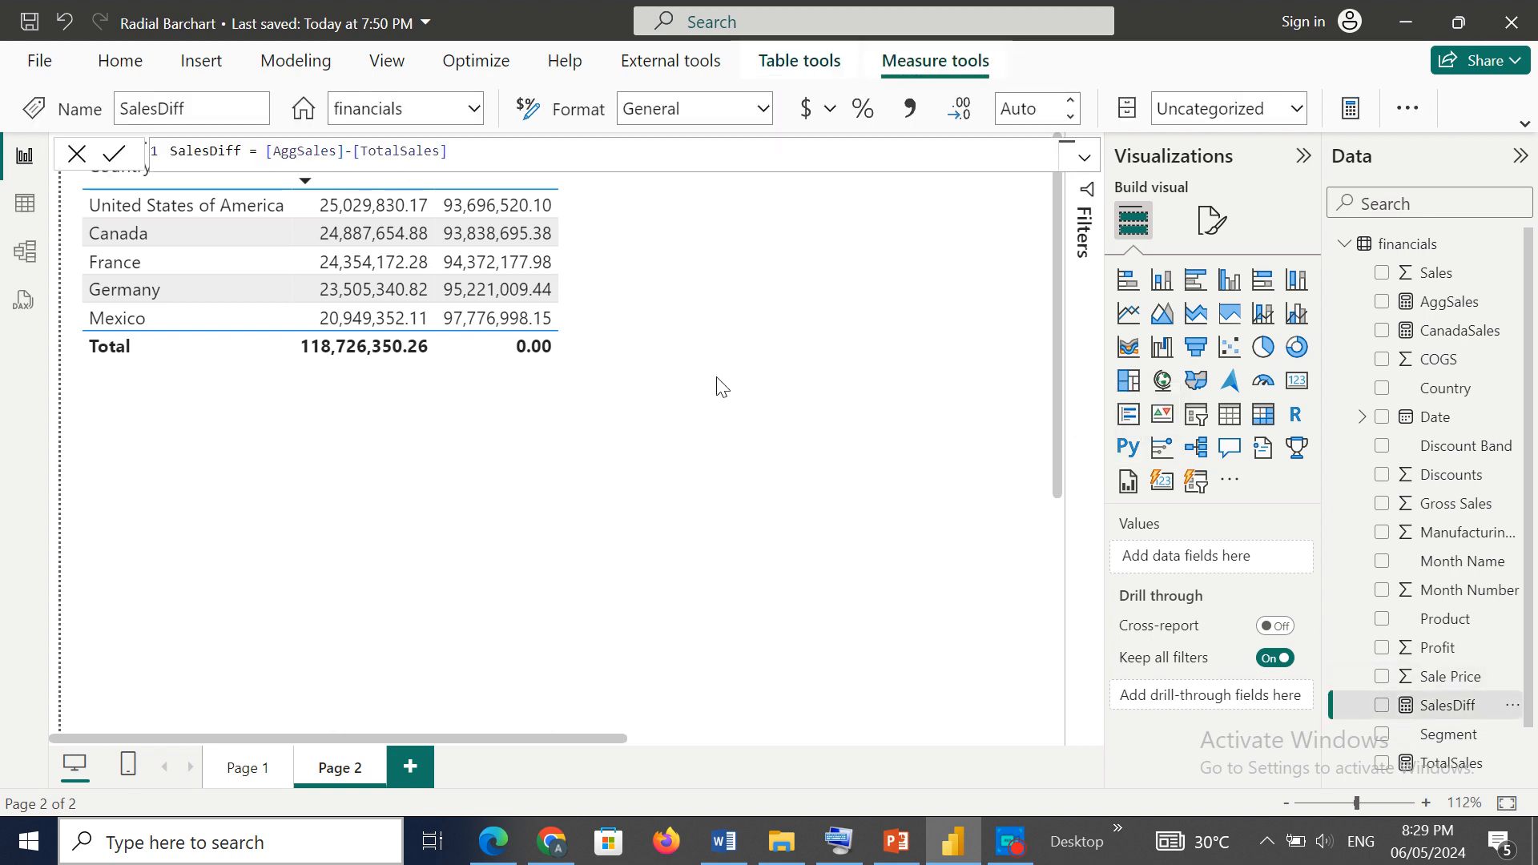
click(703, 434)
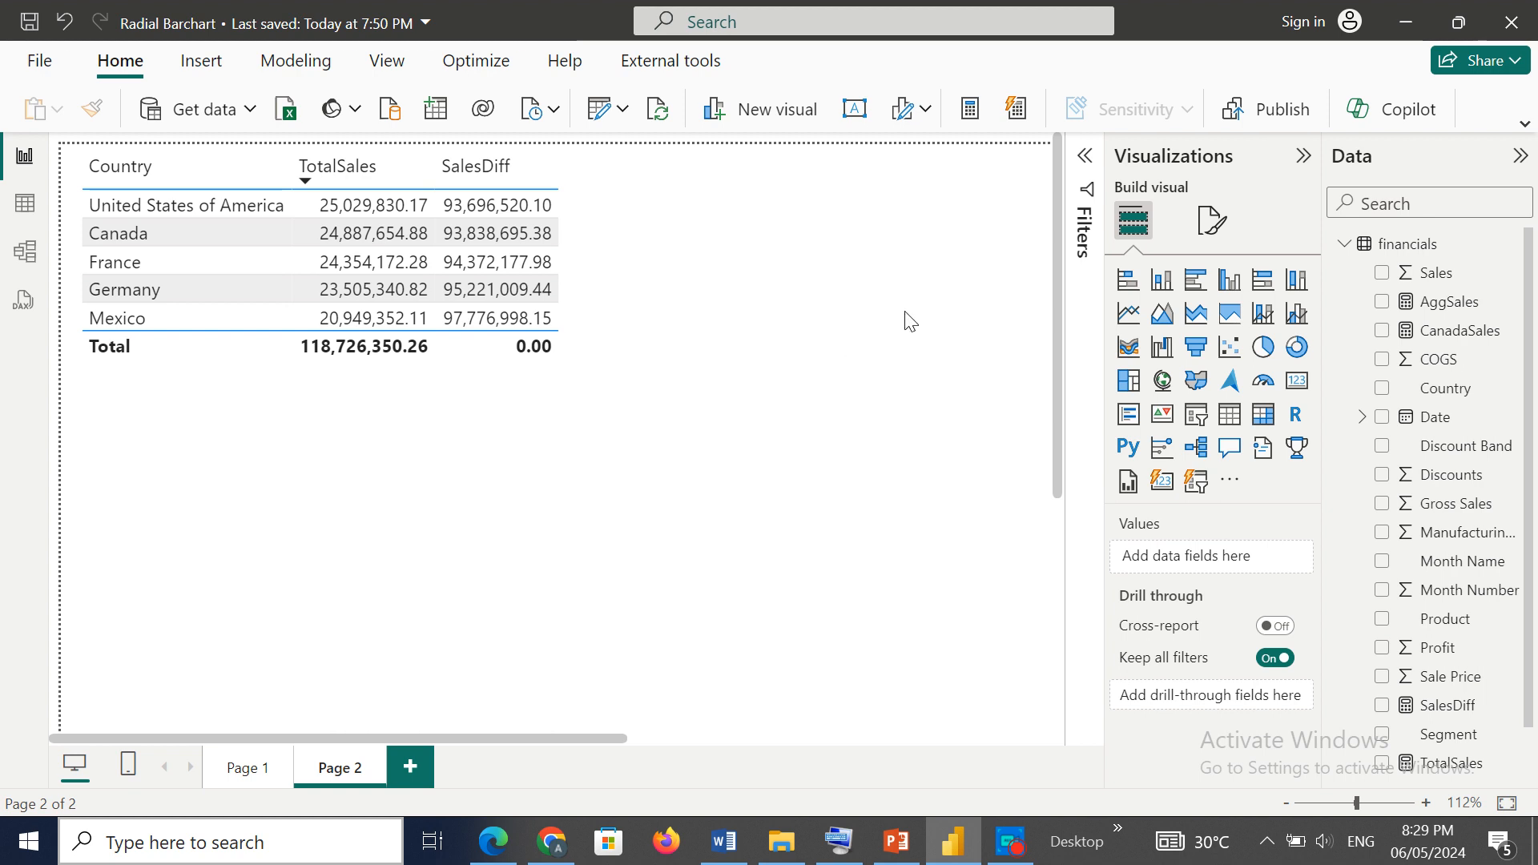
Step: Add a donut chart beside the country table with SalesDiff and TotalSales as its values, in that order
click(1304, 355)
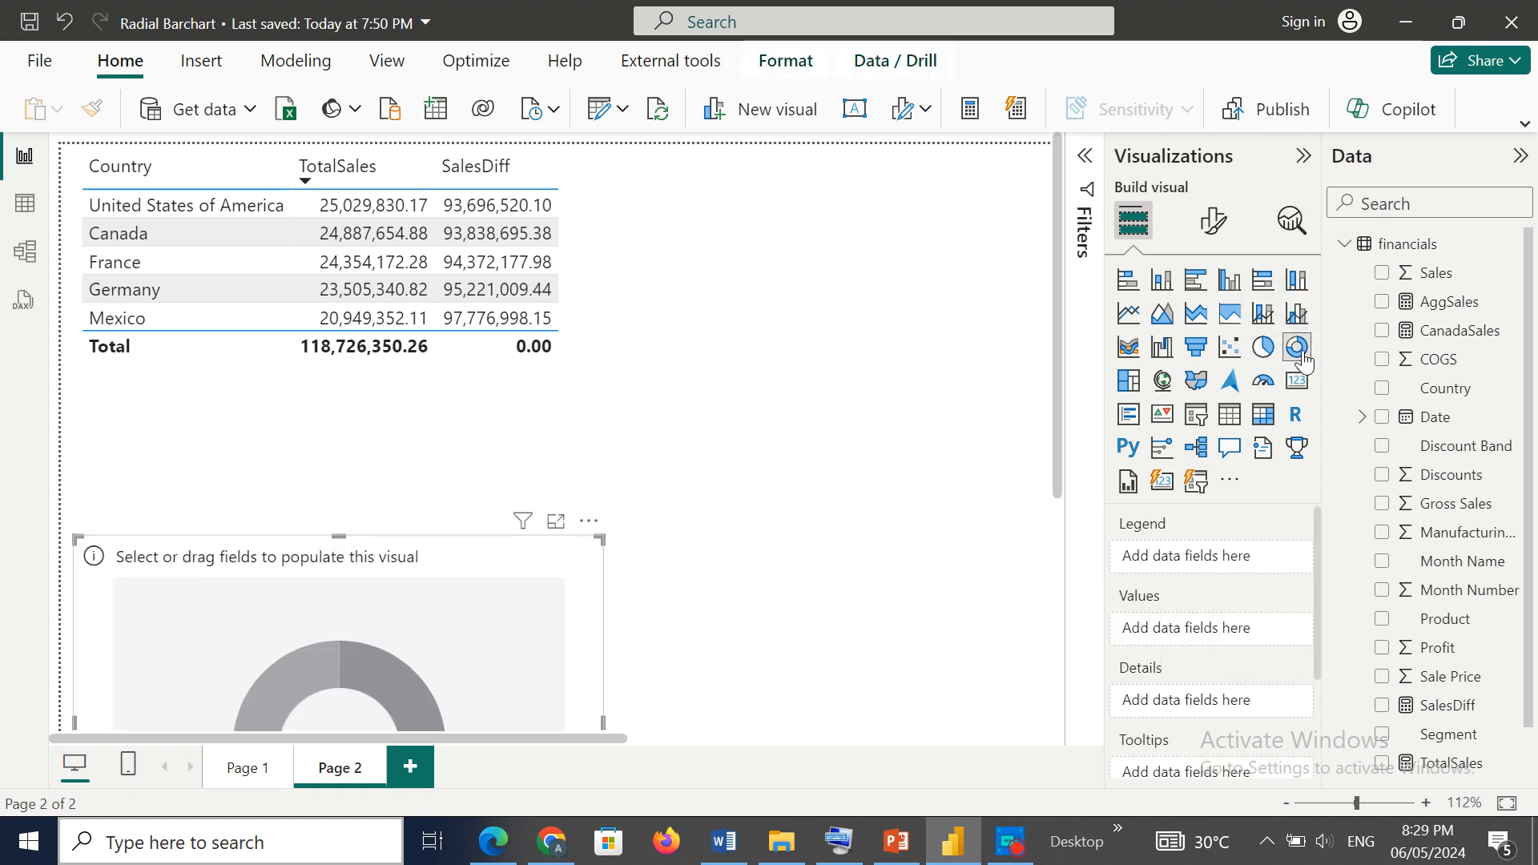
drag(536, 636, 1017, 239)
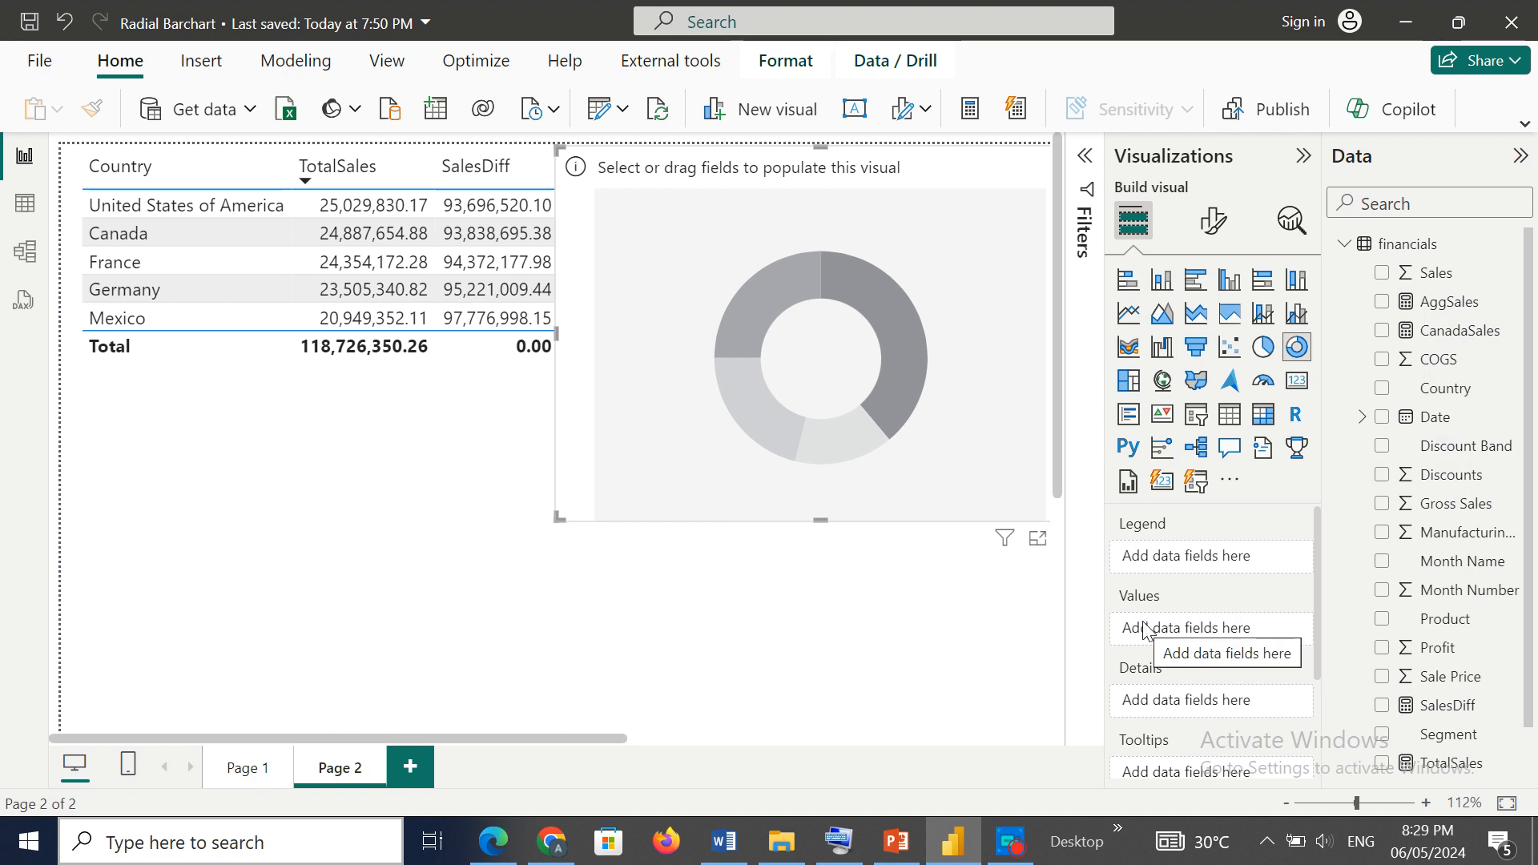
scroll(1522, 715, down, 2)
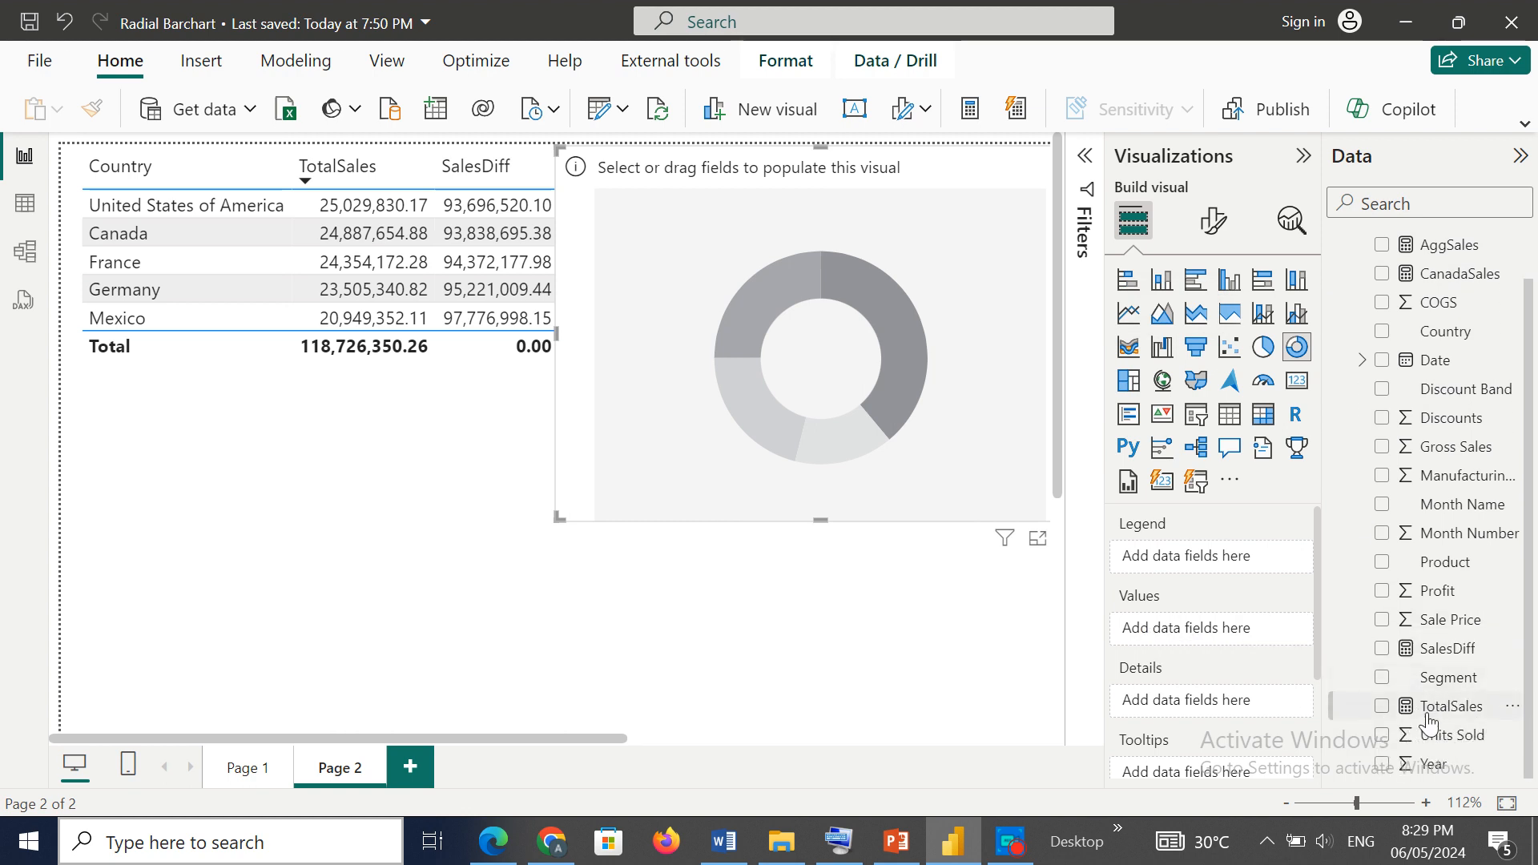
drag(1454, 664, 1240, 641)
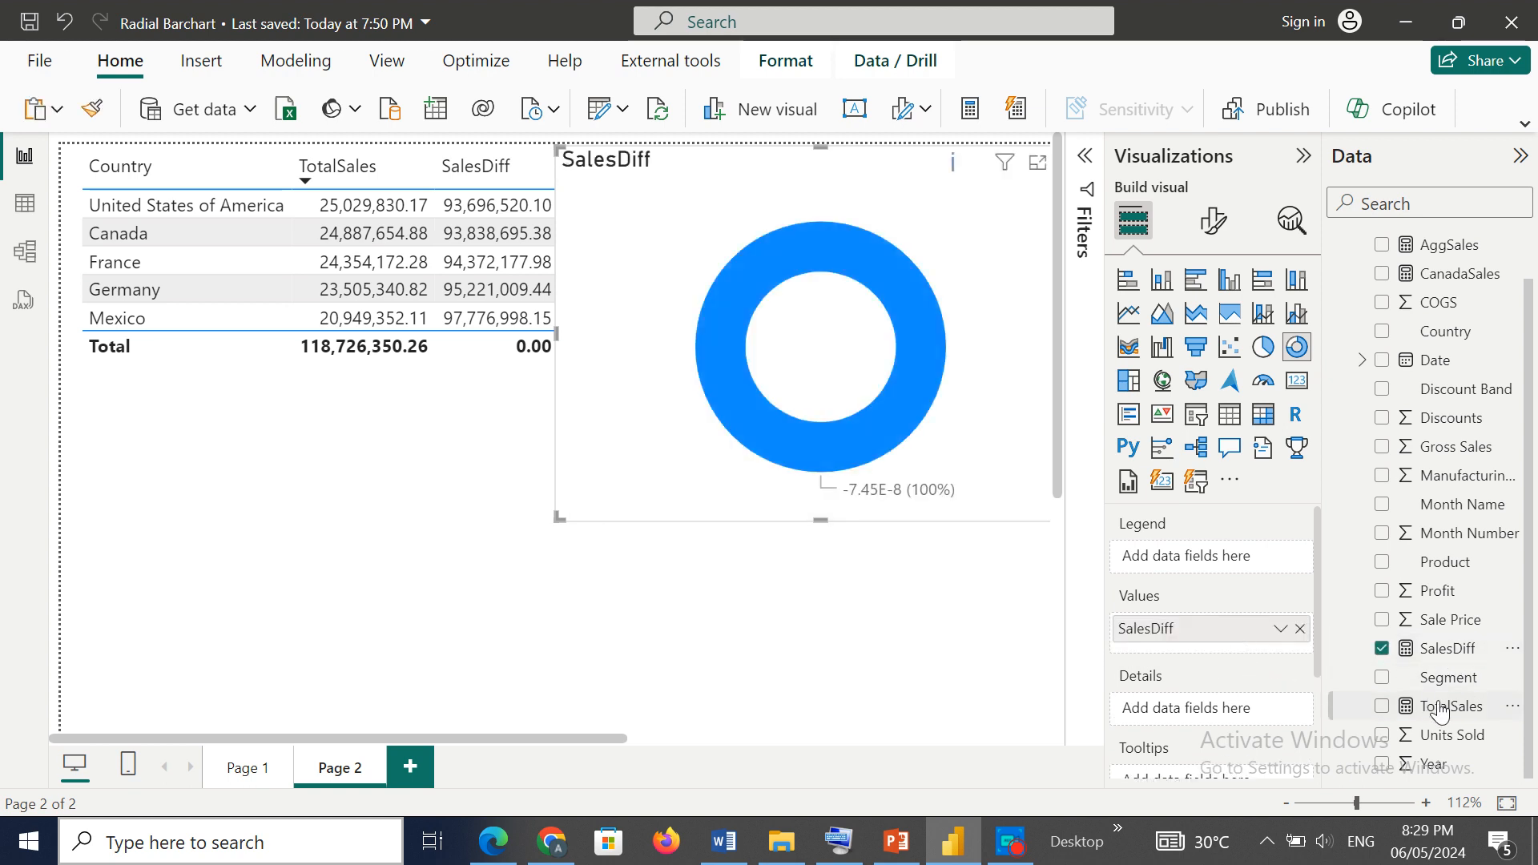
drag(1443, 708, 1224, 648)
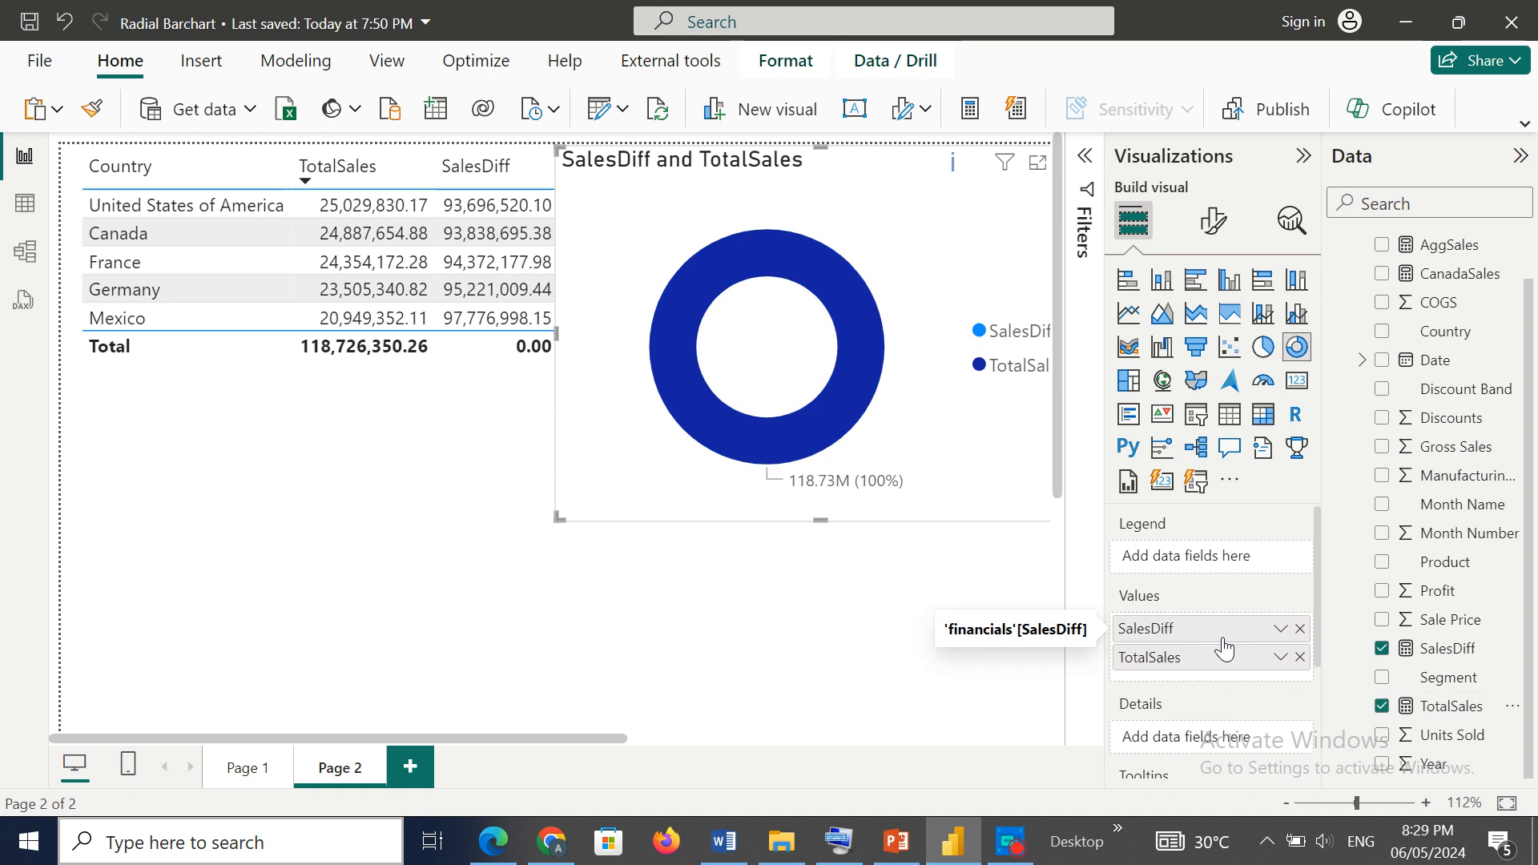
Step: Filter the donut chart by Country to United States of America and move the chart below the table's Mexico row
click(1087, 160)
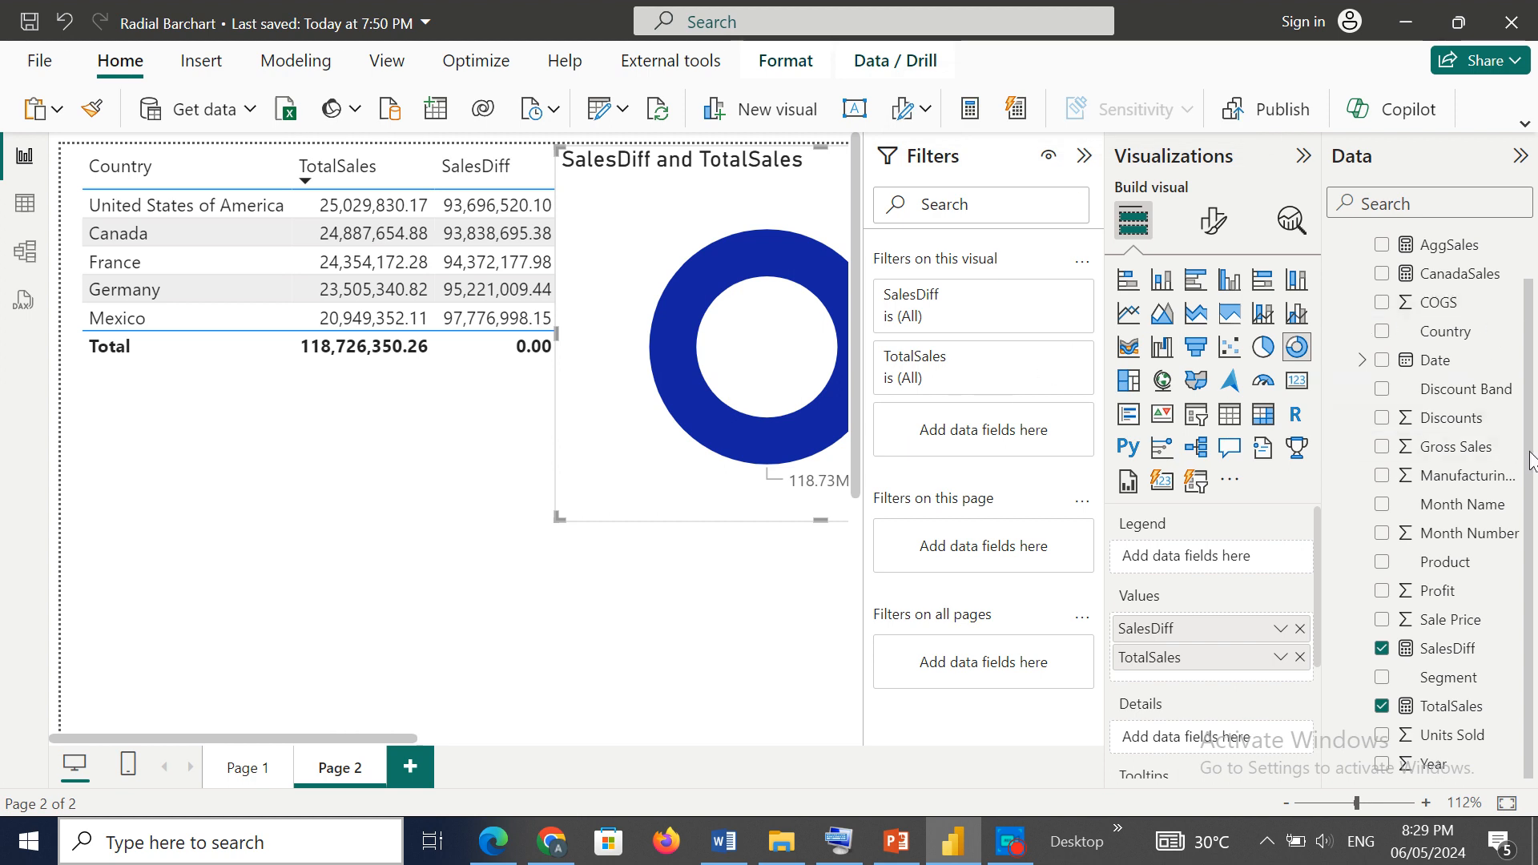
scroll(1535, 305, up, 1)
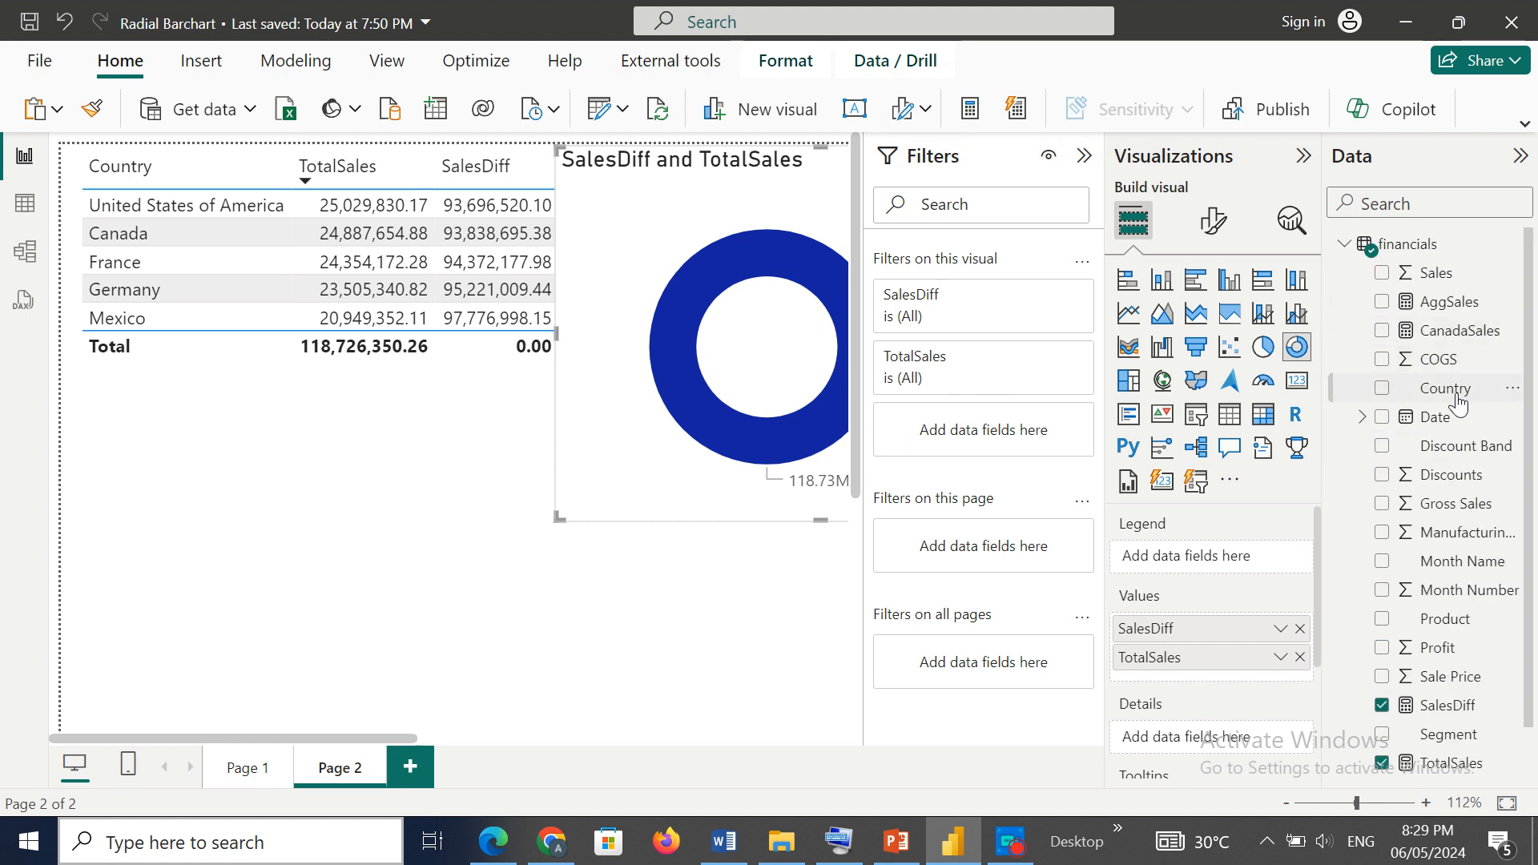
drag(1448, 397, 1003, 441)
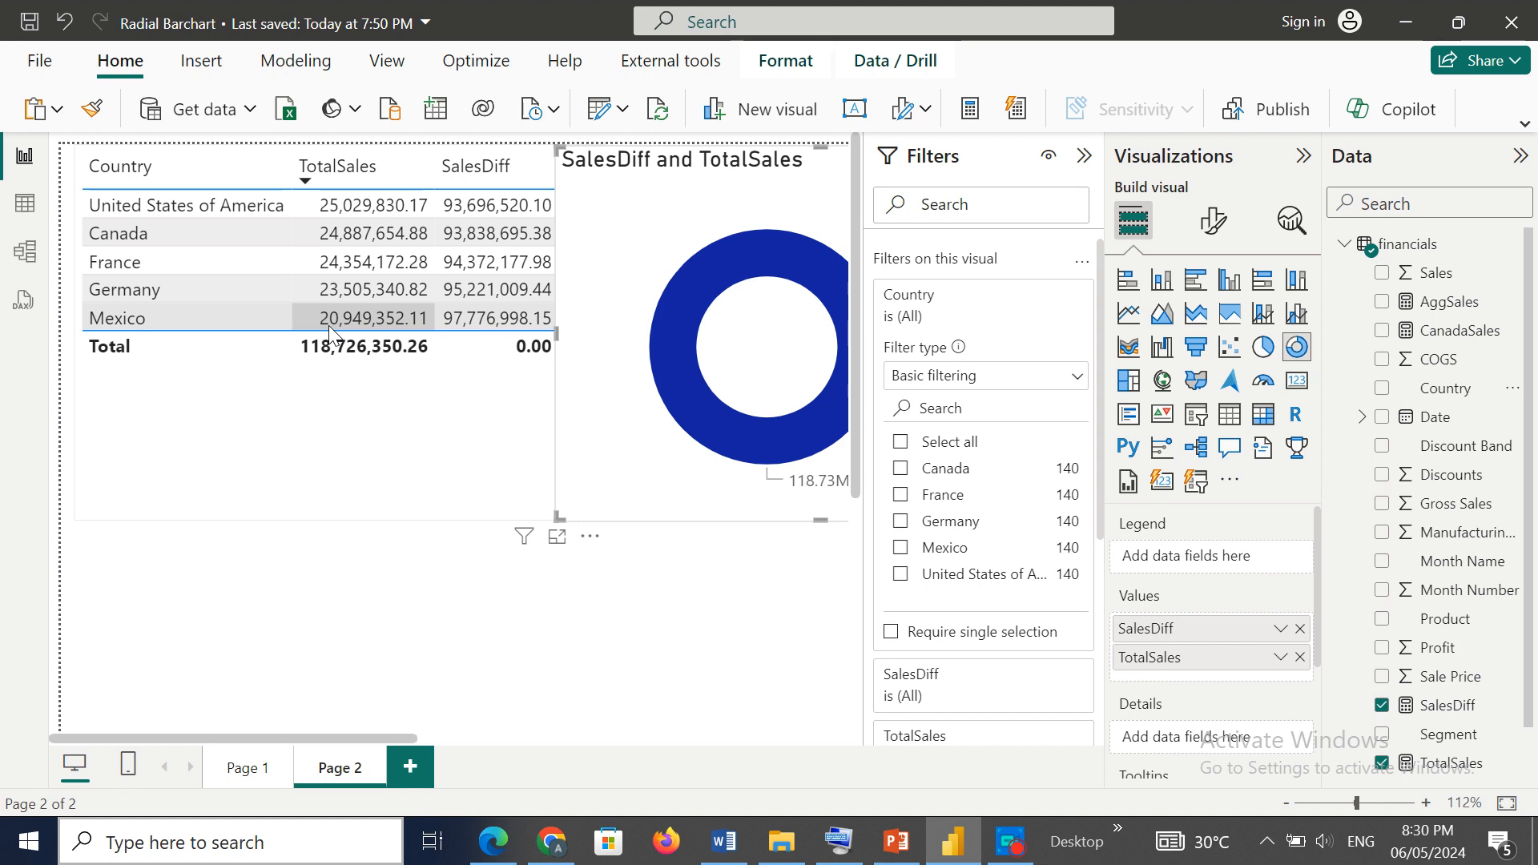
click(902, 575)
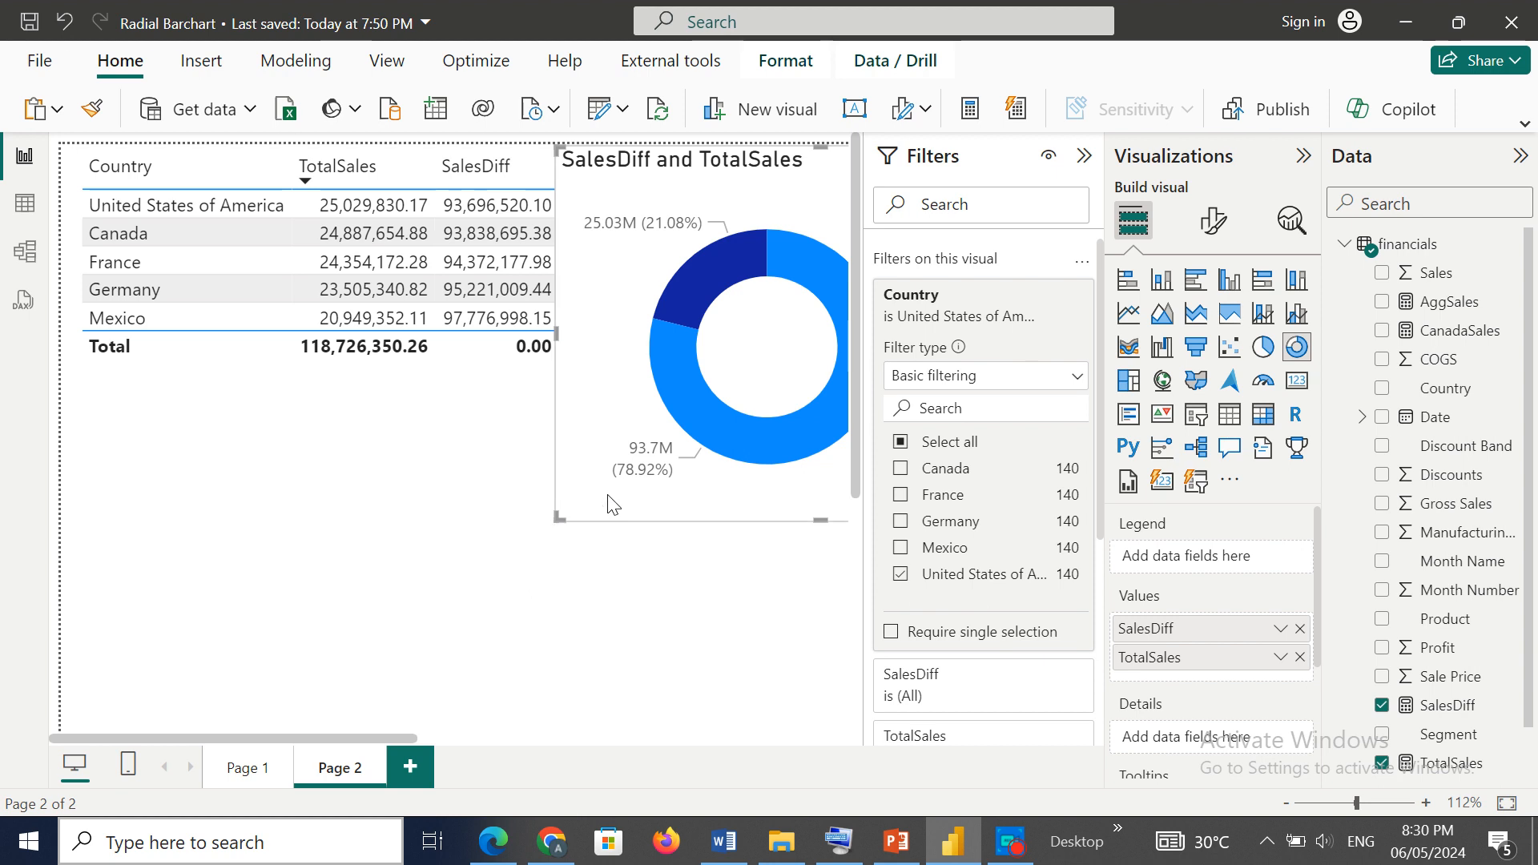
drag(745, 486, 247, 673)
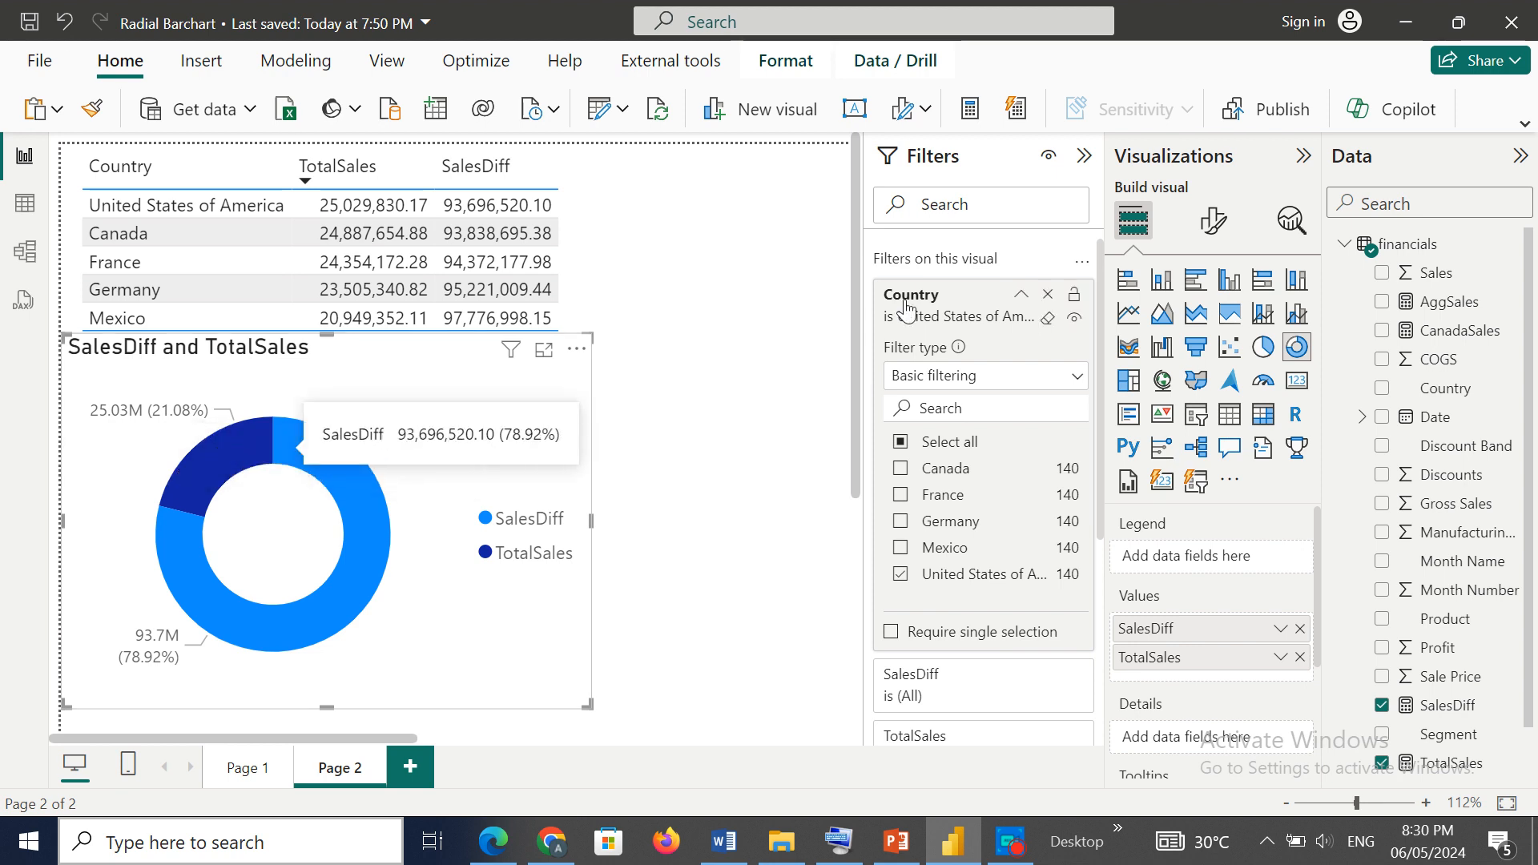
click(1084, 157)
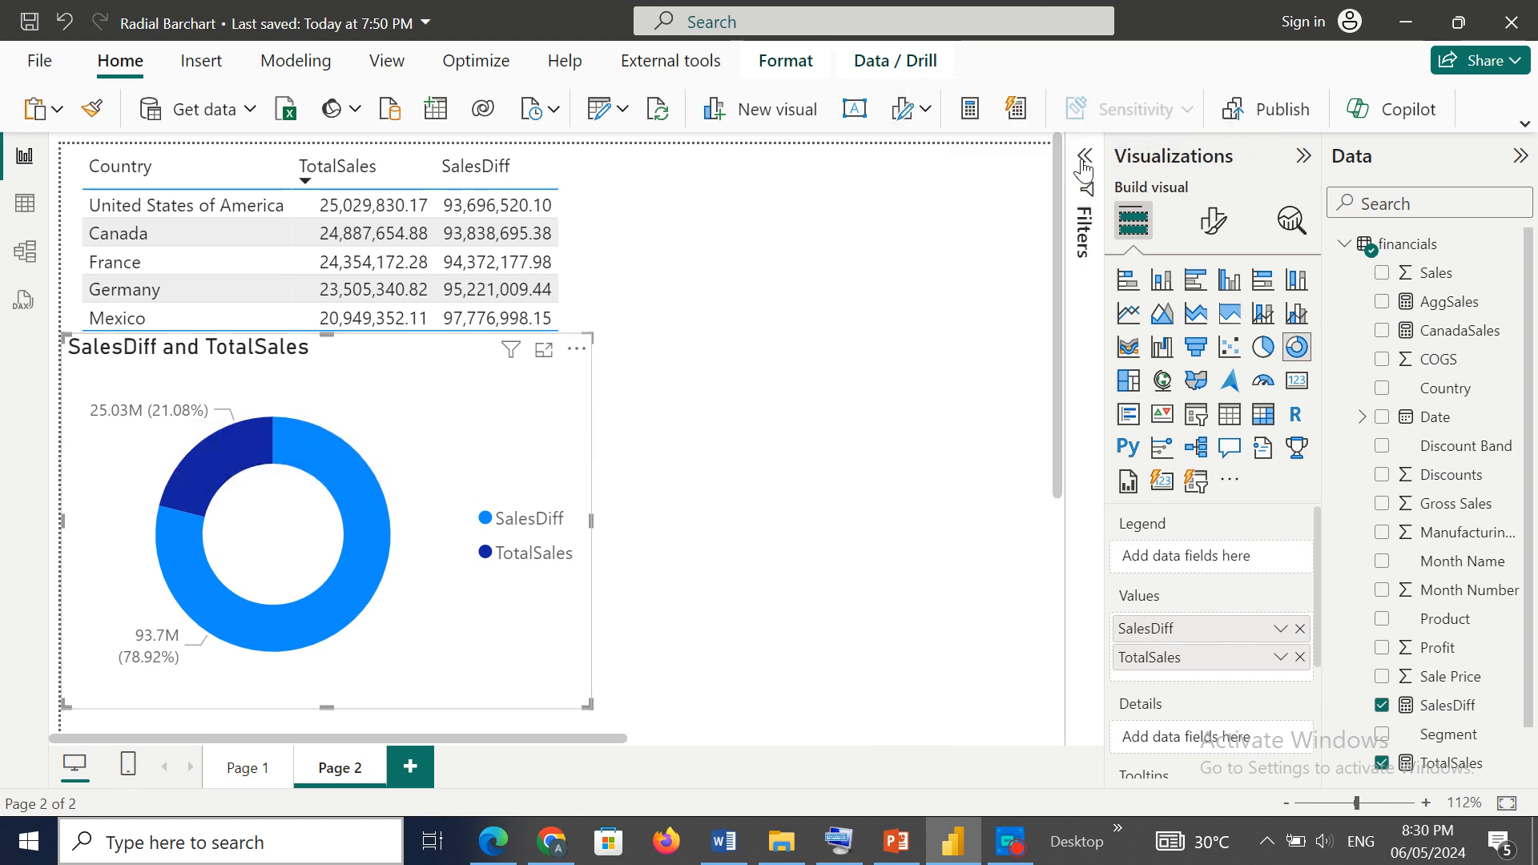
Step: Turn off the donut chart's legend and detail labels
click(1202, 237)
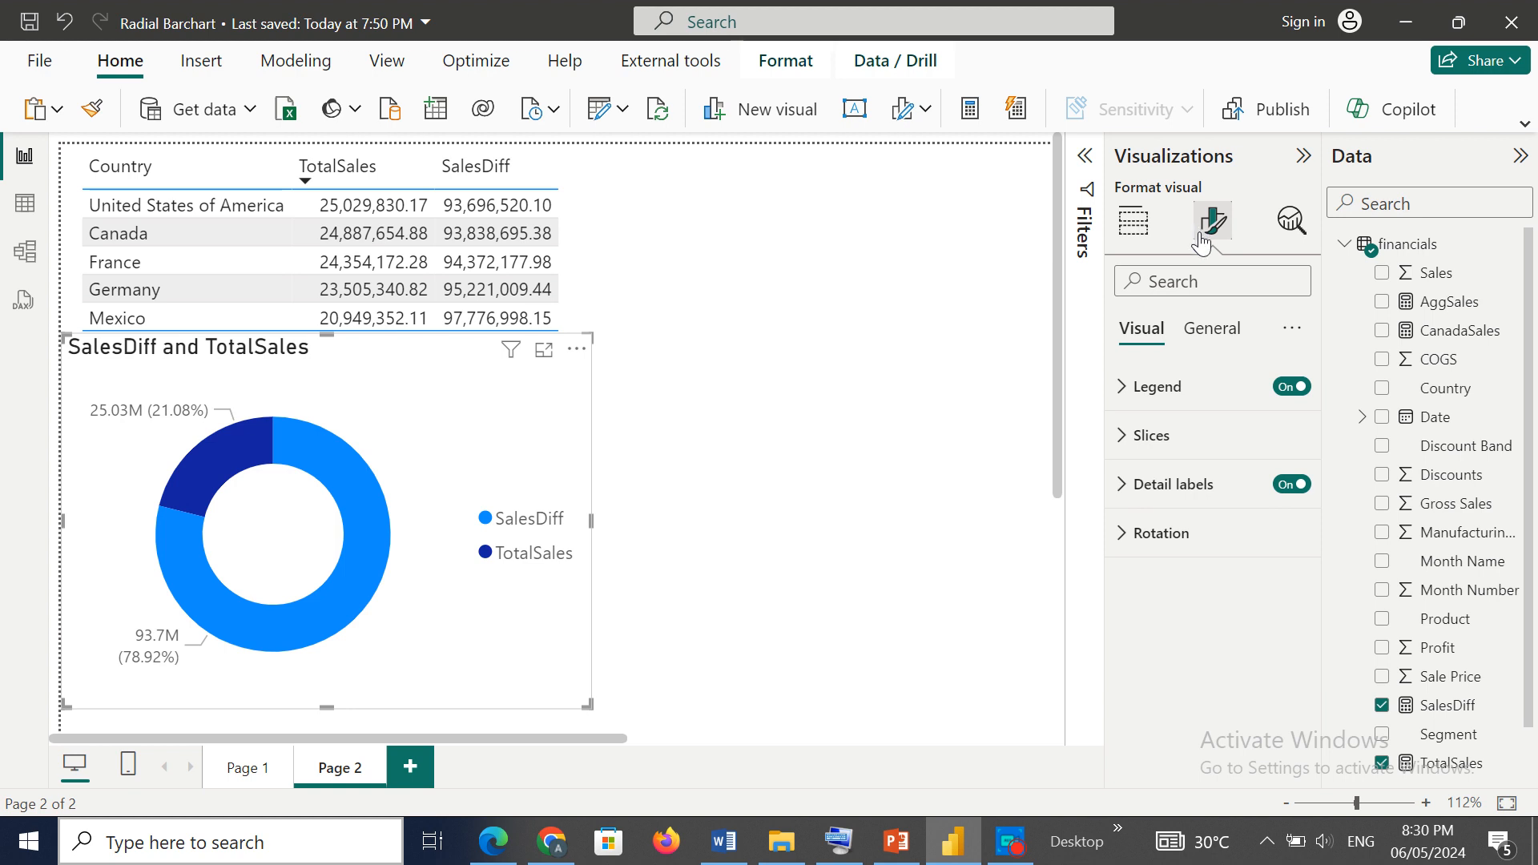
click(1301, 388)
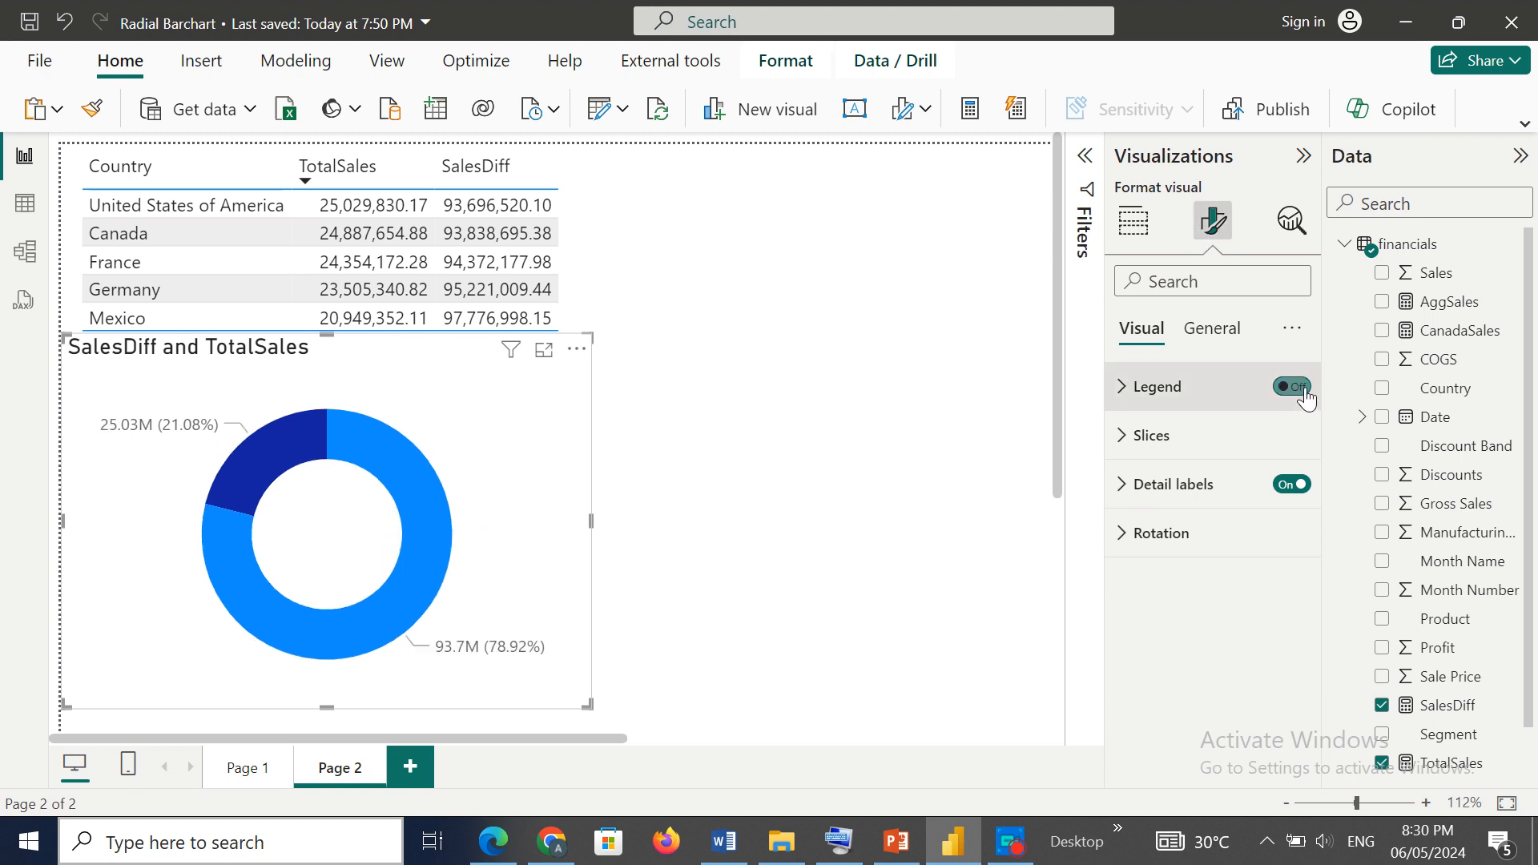
click(1299, 486)
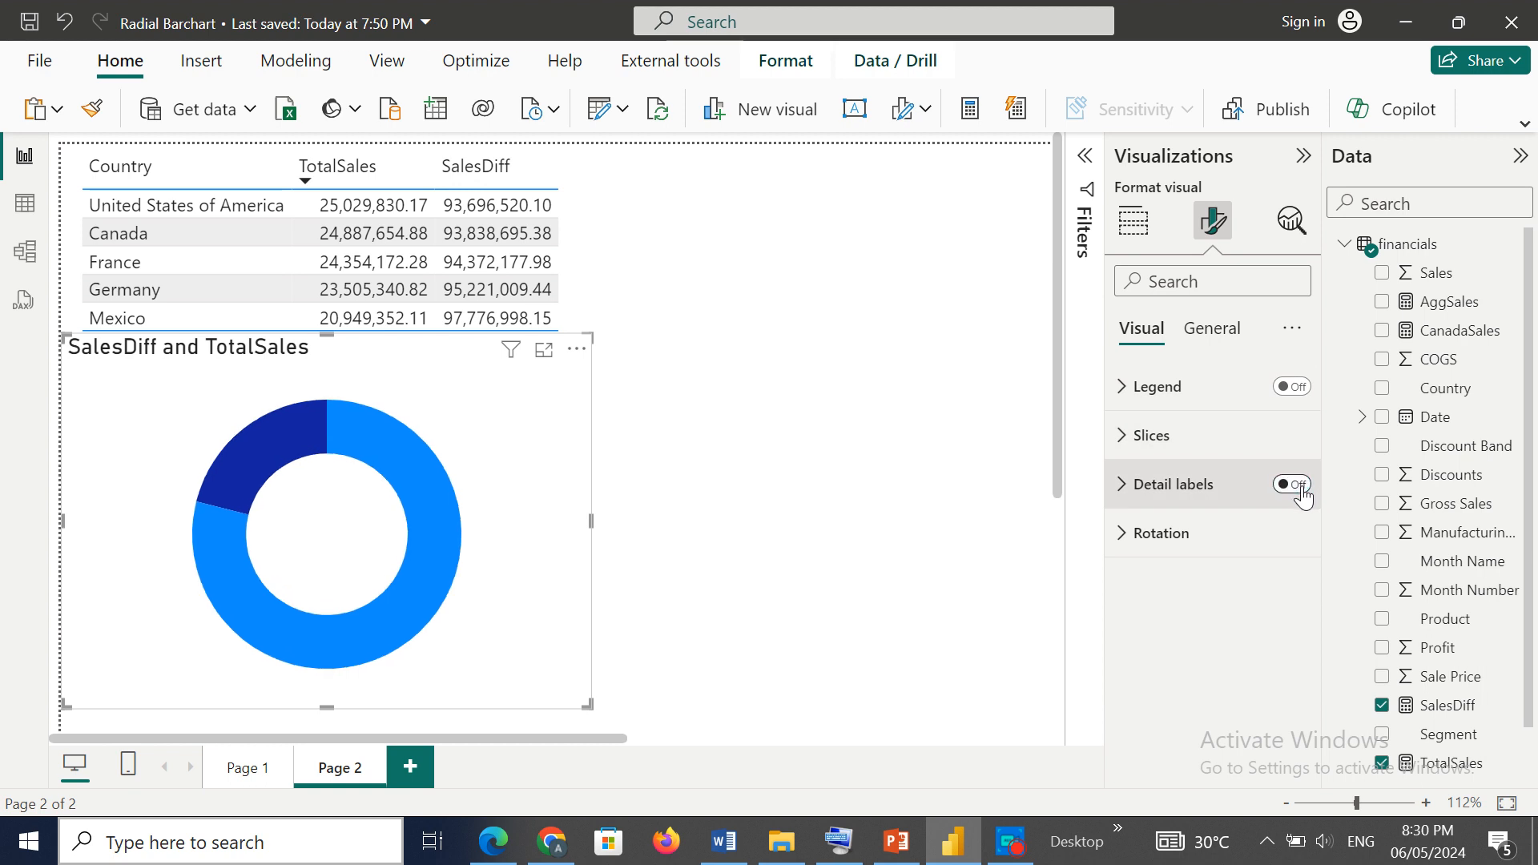
click(1300, 486)
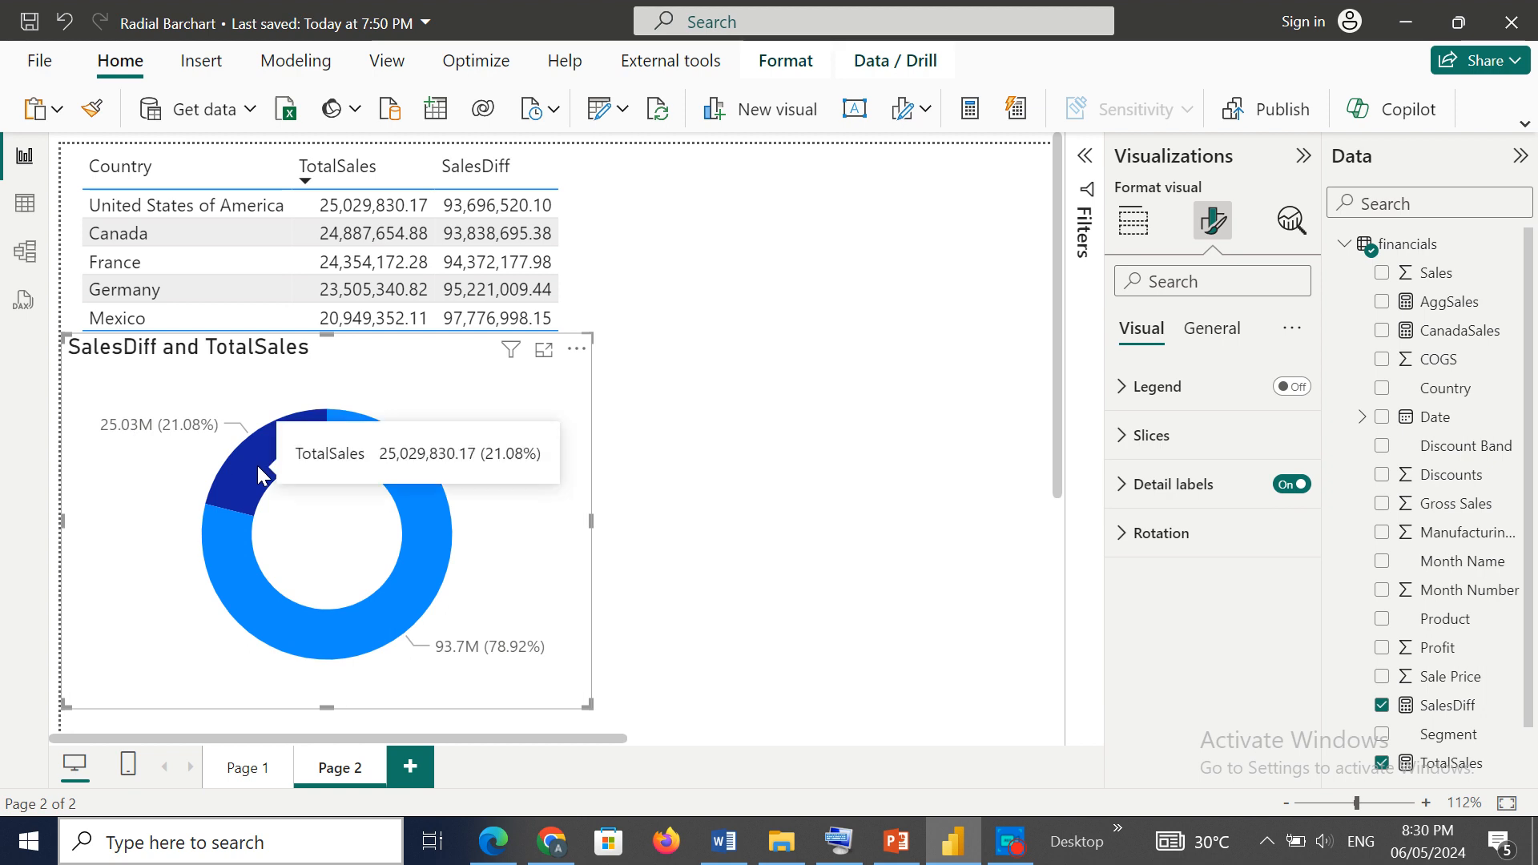
click(1298, 486)
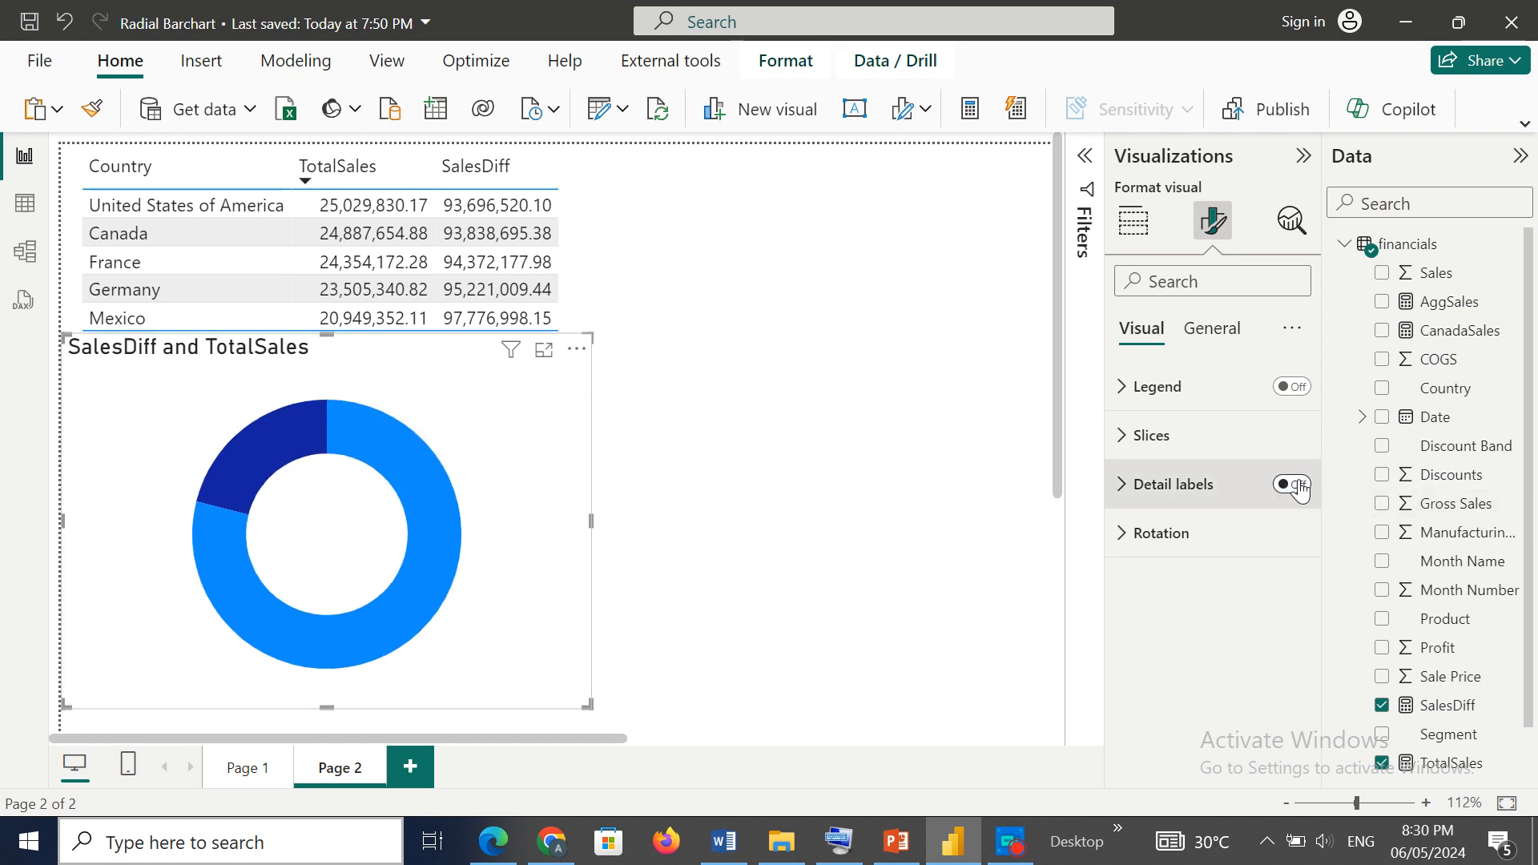
Step: Change the donut chart's title text to "United States" and turn off its header icons
click(1218, 329)
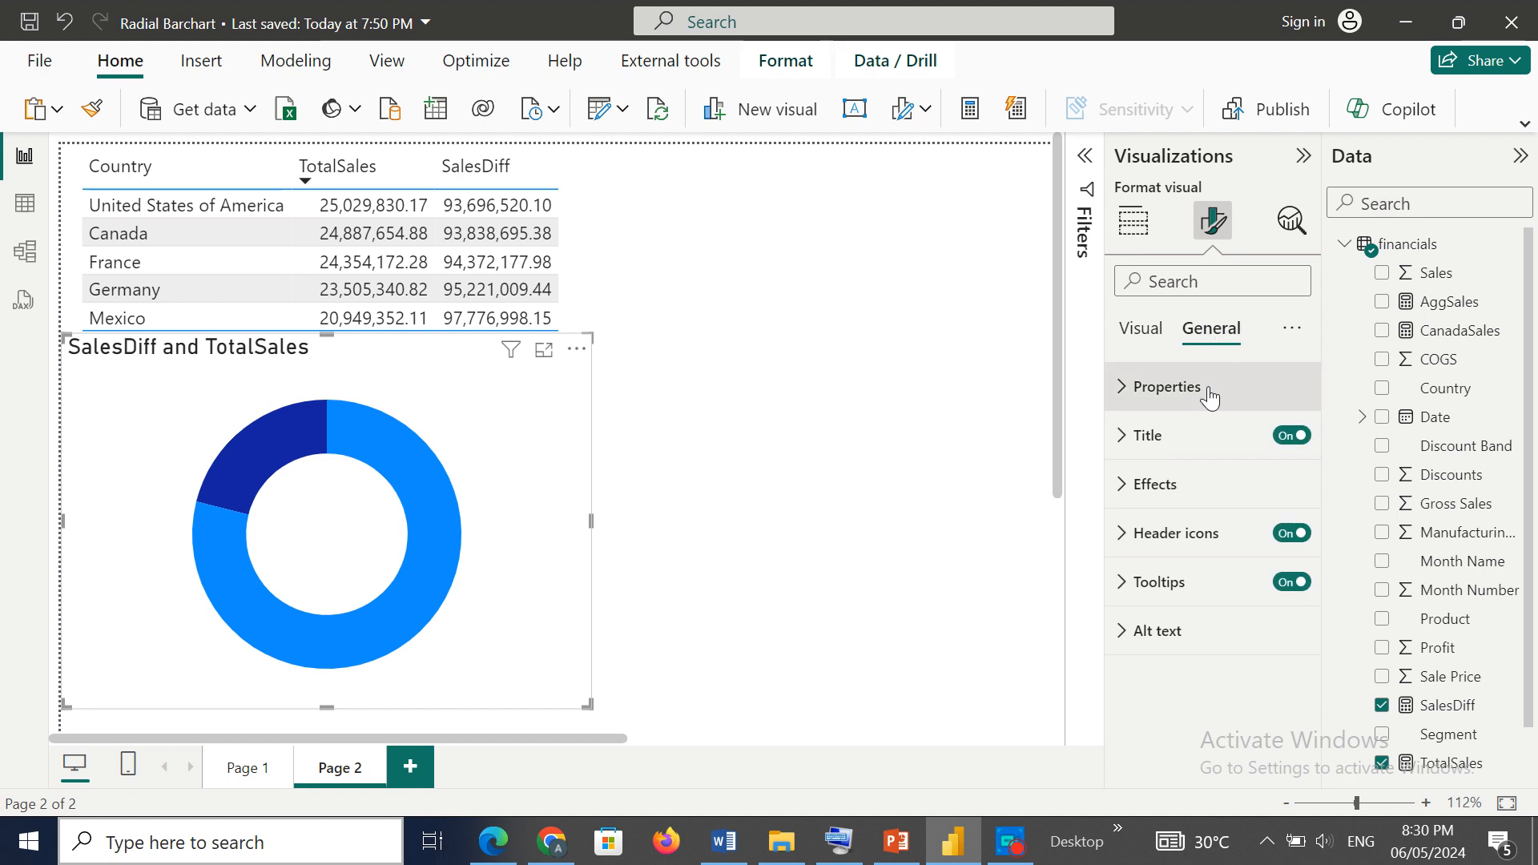
click(1149, 438)
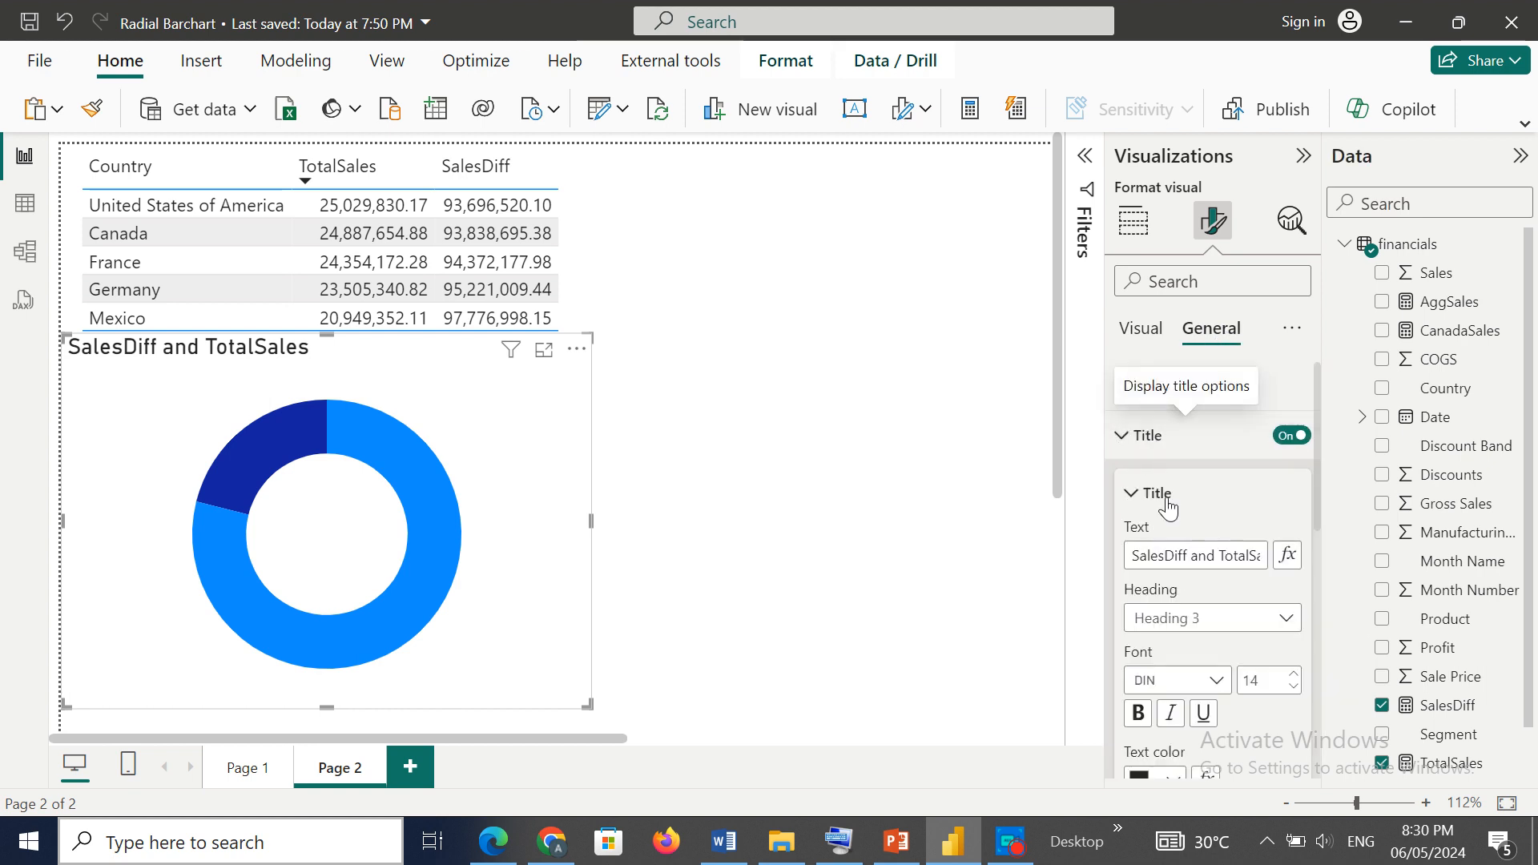
click(1197, 555)
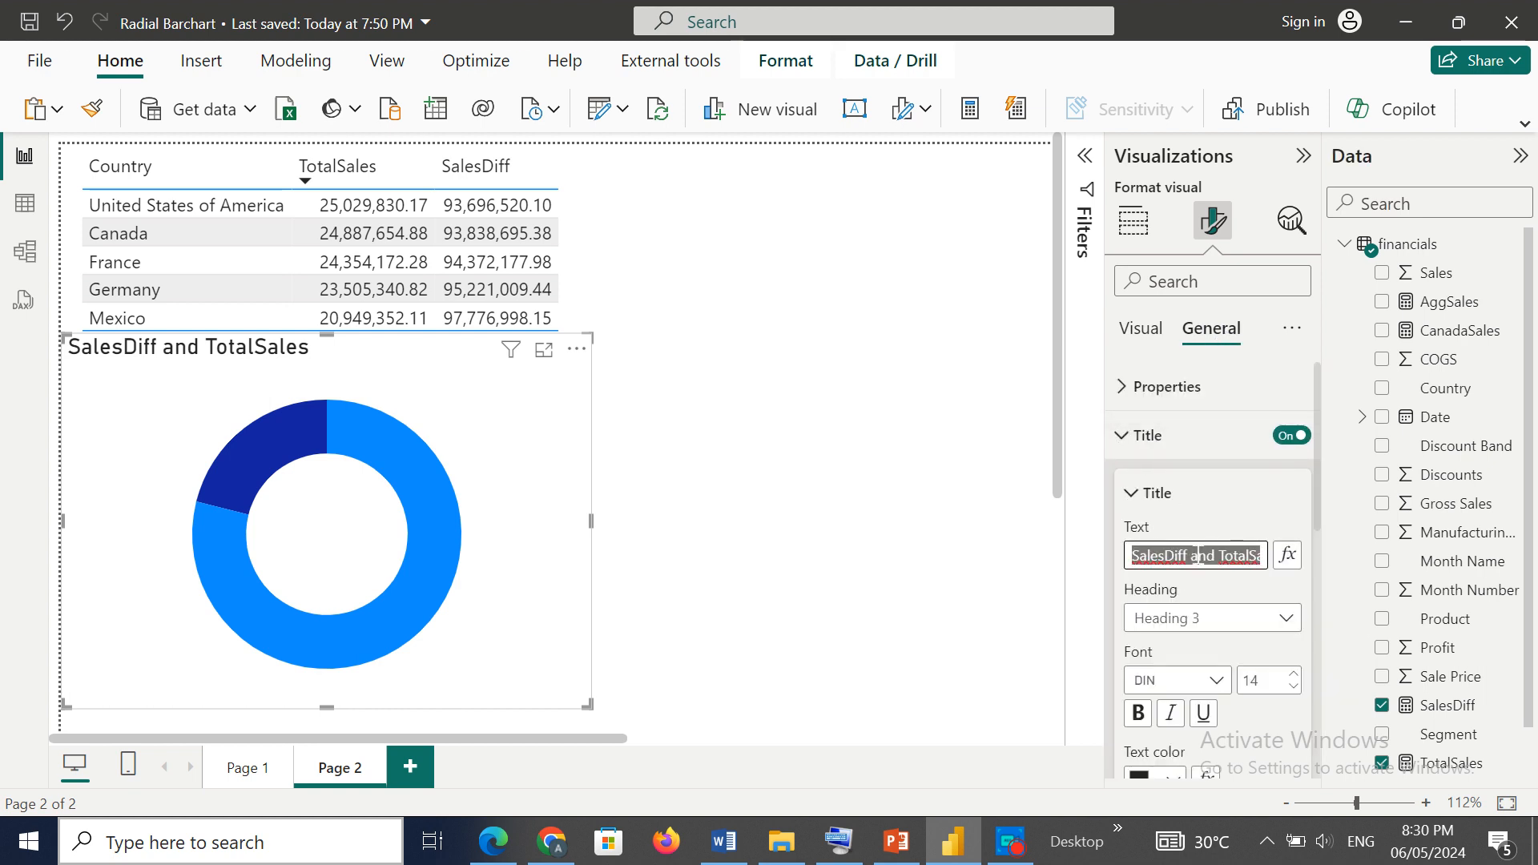
text(Uni)
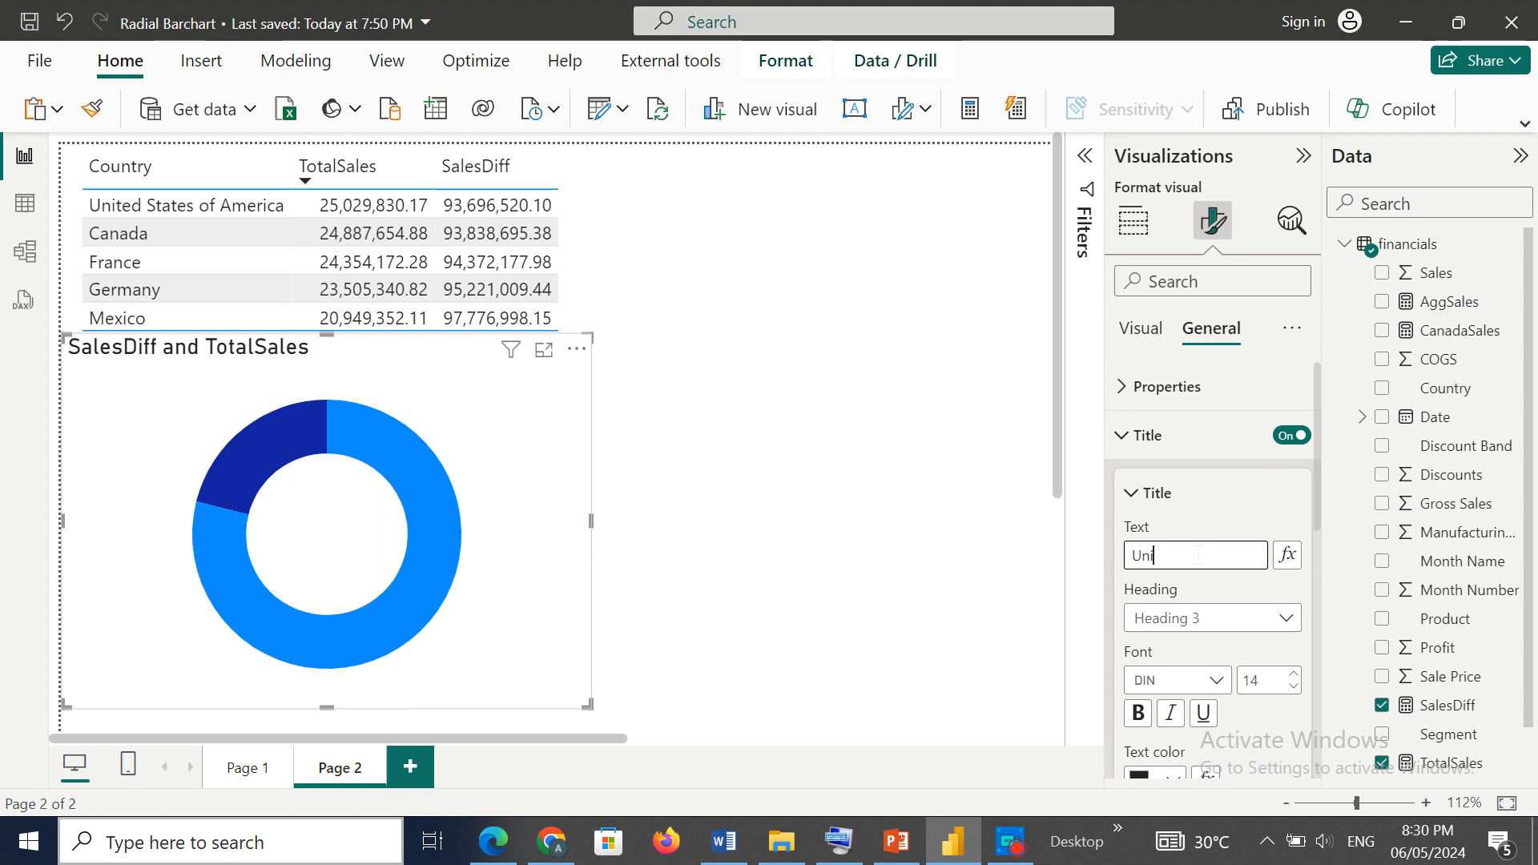
text(ted States)
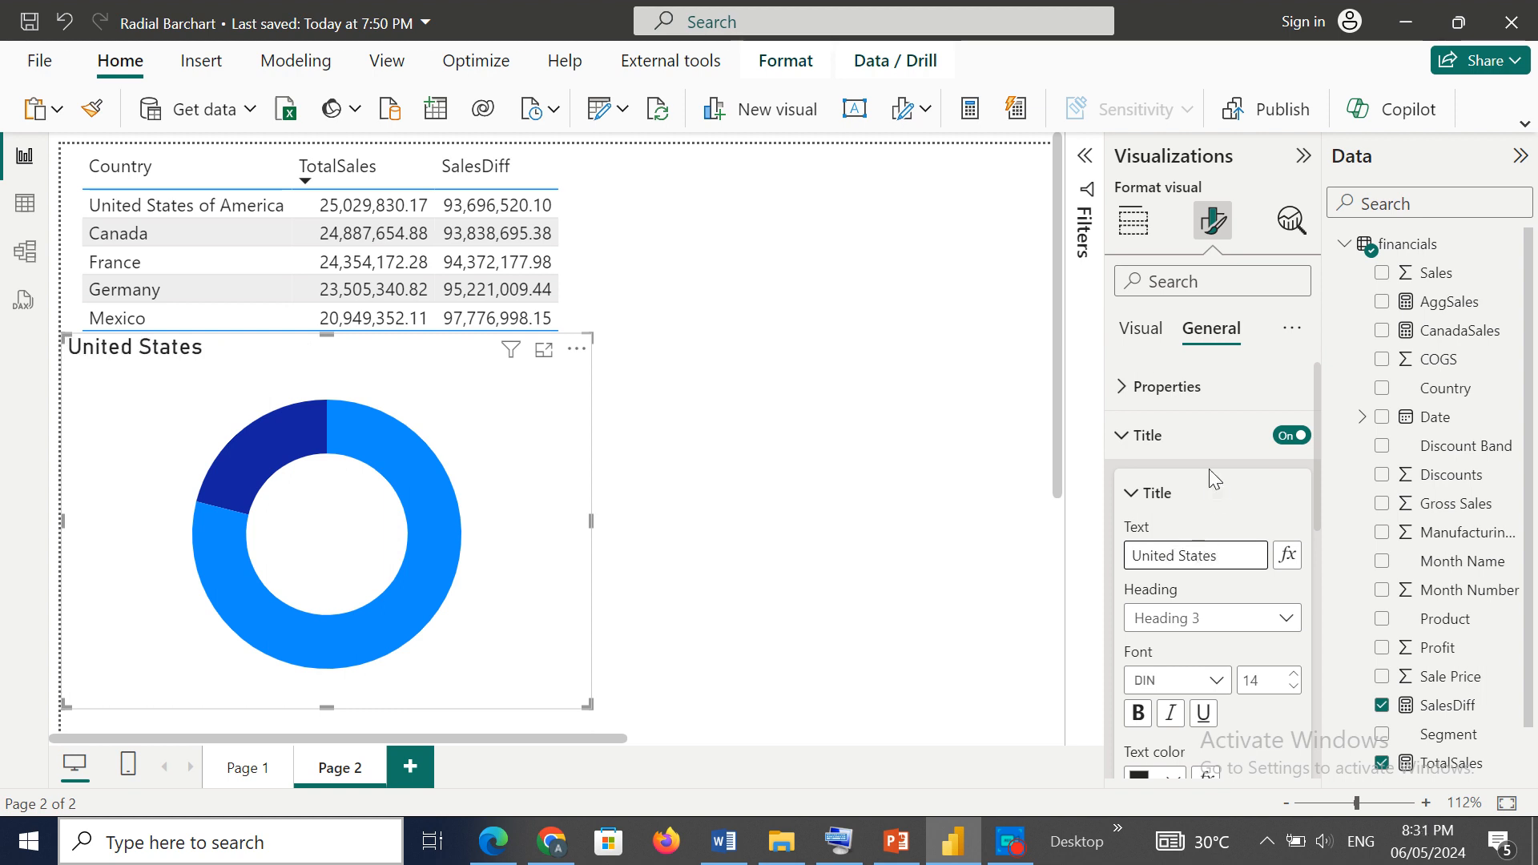
click(1131, 441)
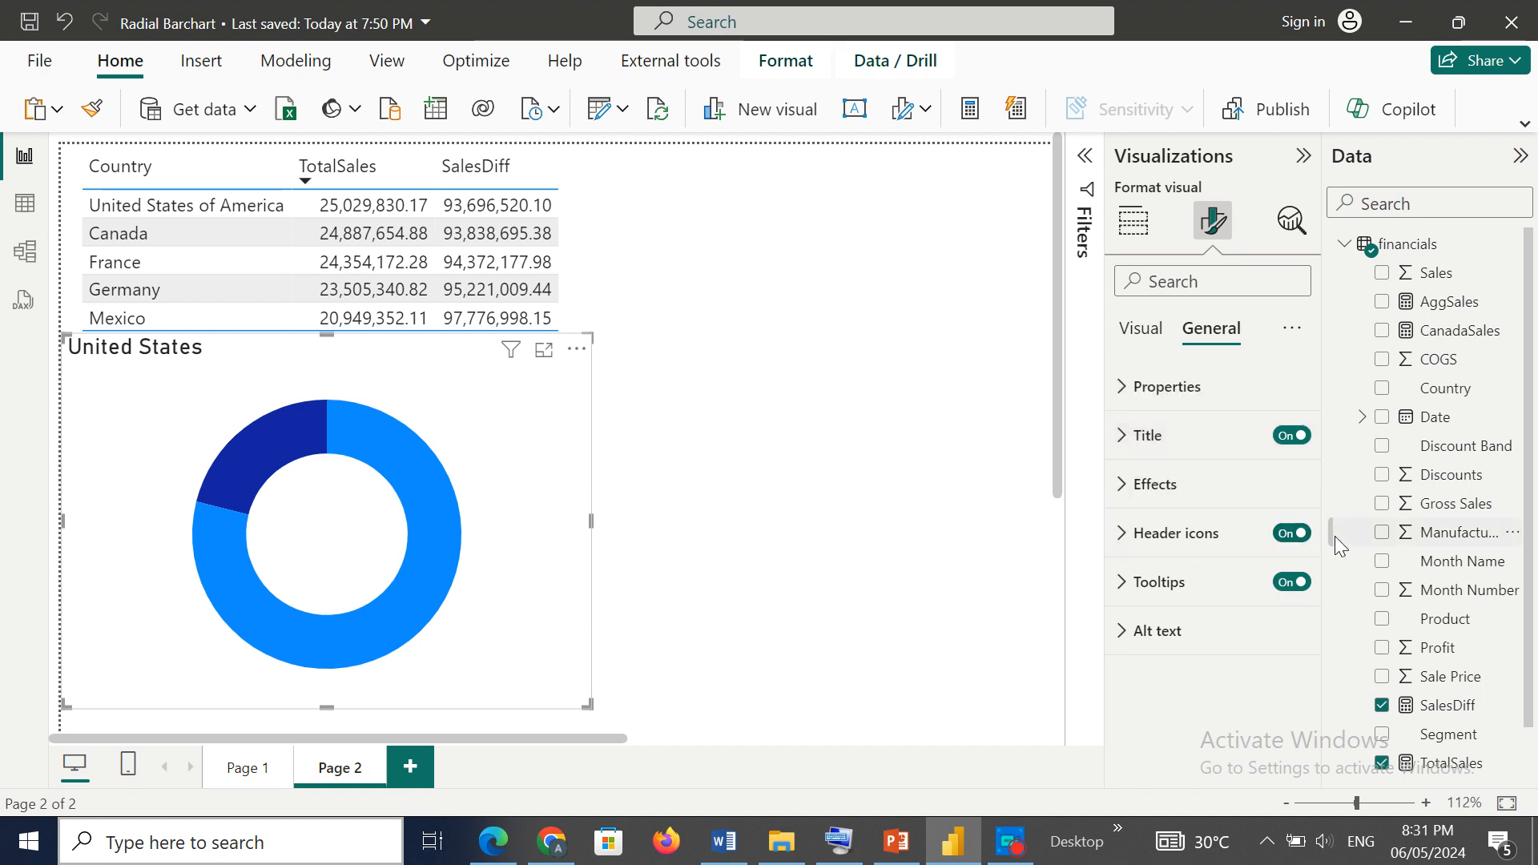
click(1294, 533)
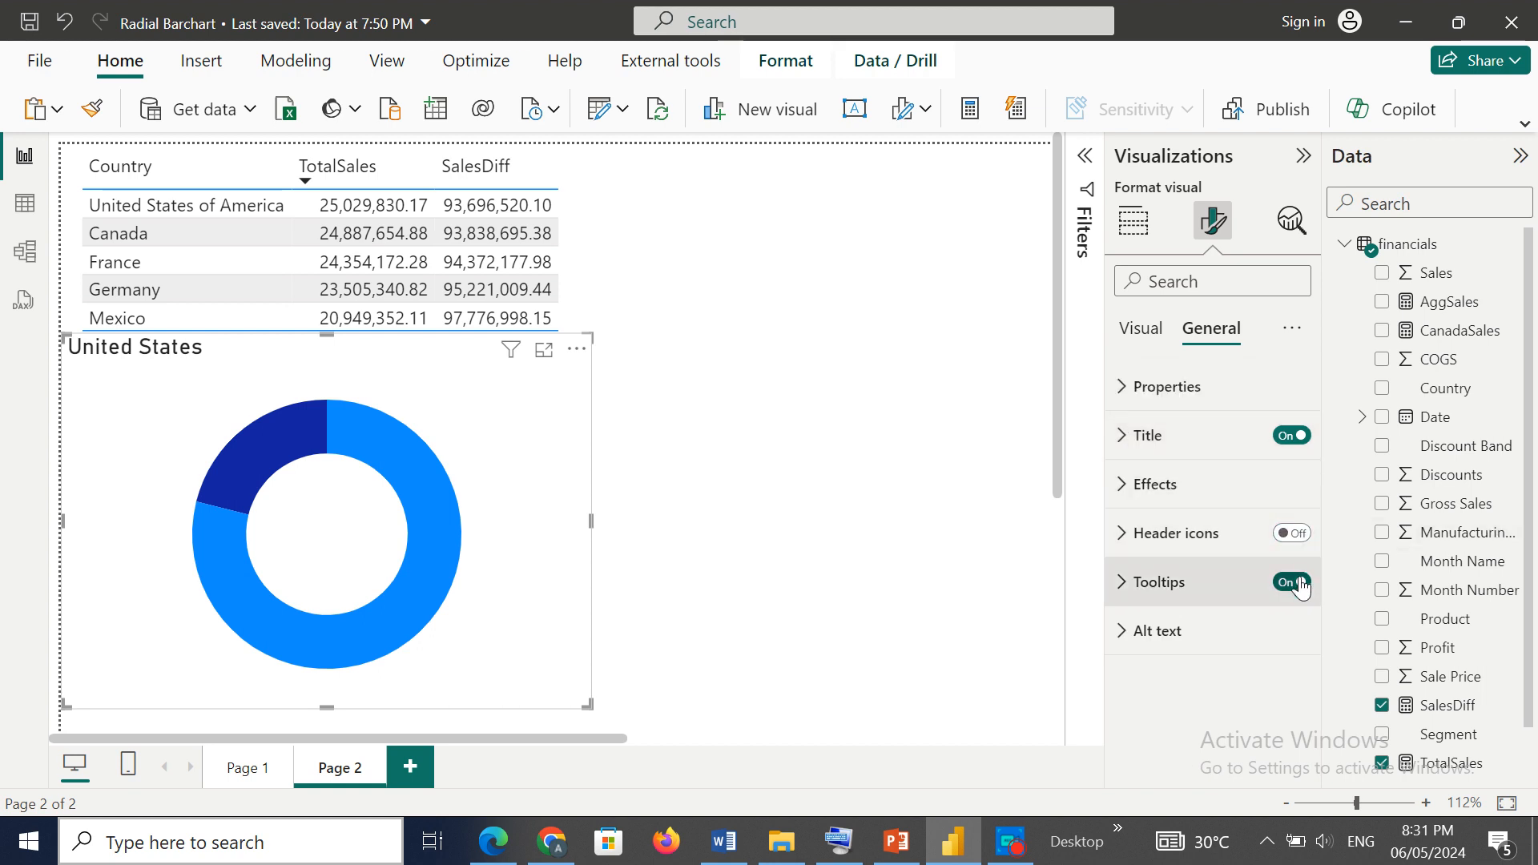
Step: Turn off the United States donut chart's tooltips and expand its slice color settings
click(1294, 582)
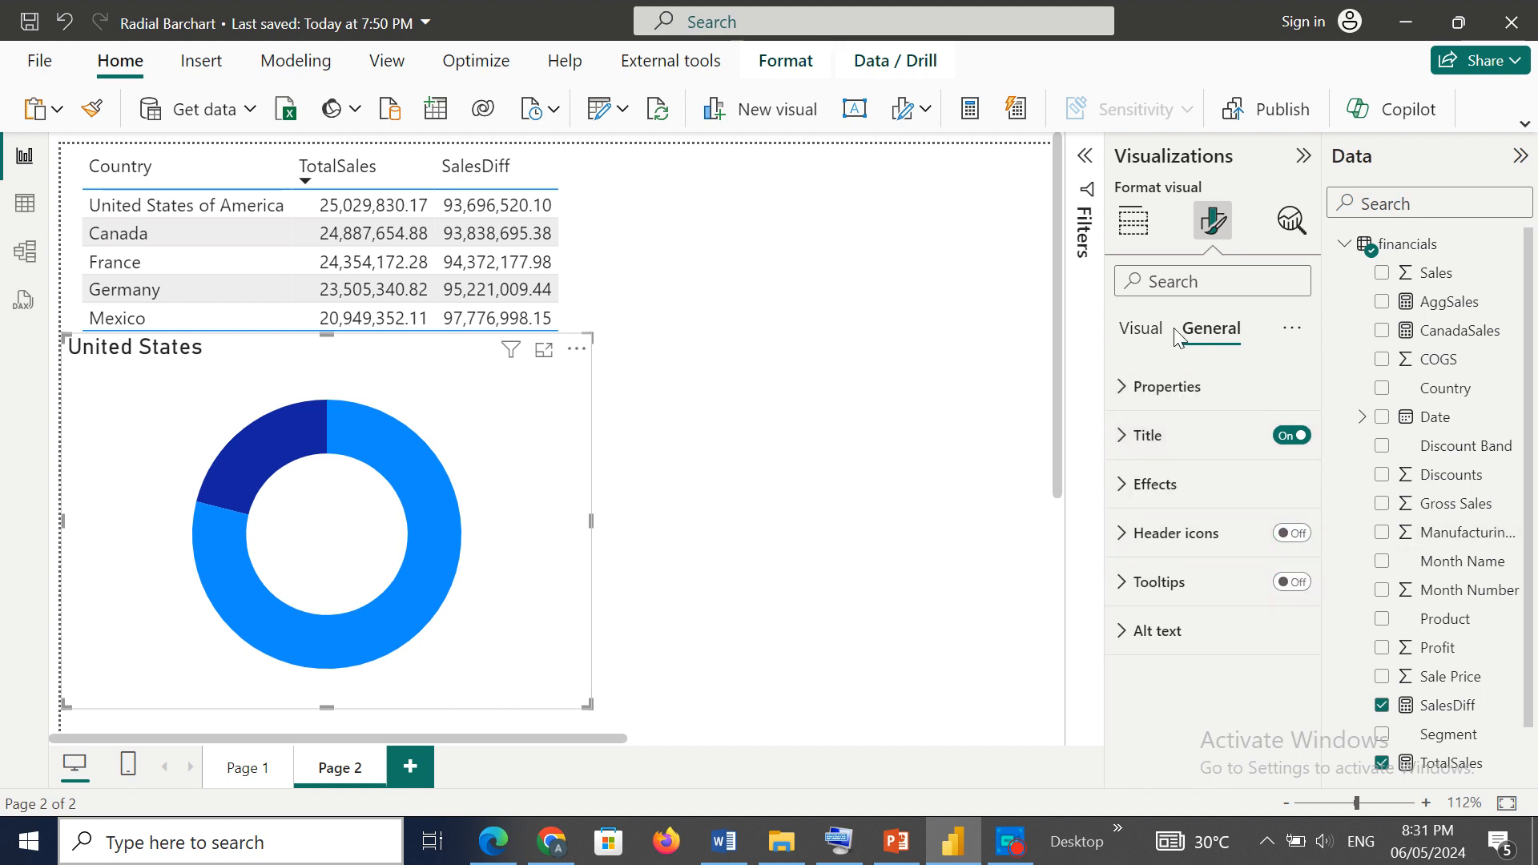
click(1149, 336)
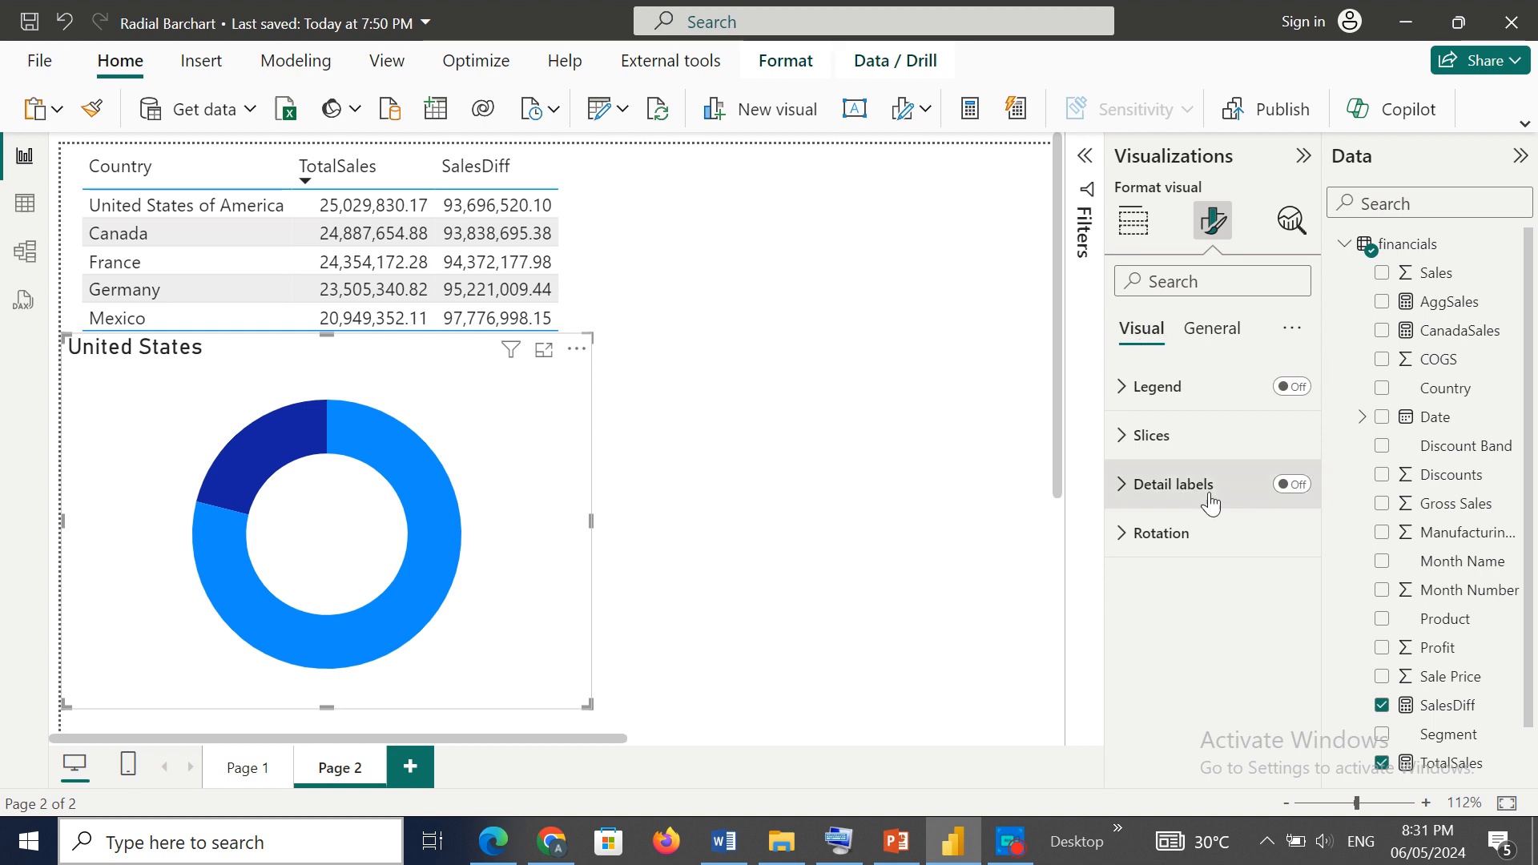
click(1176, 450)
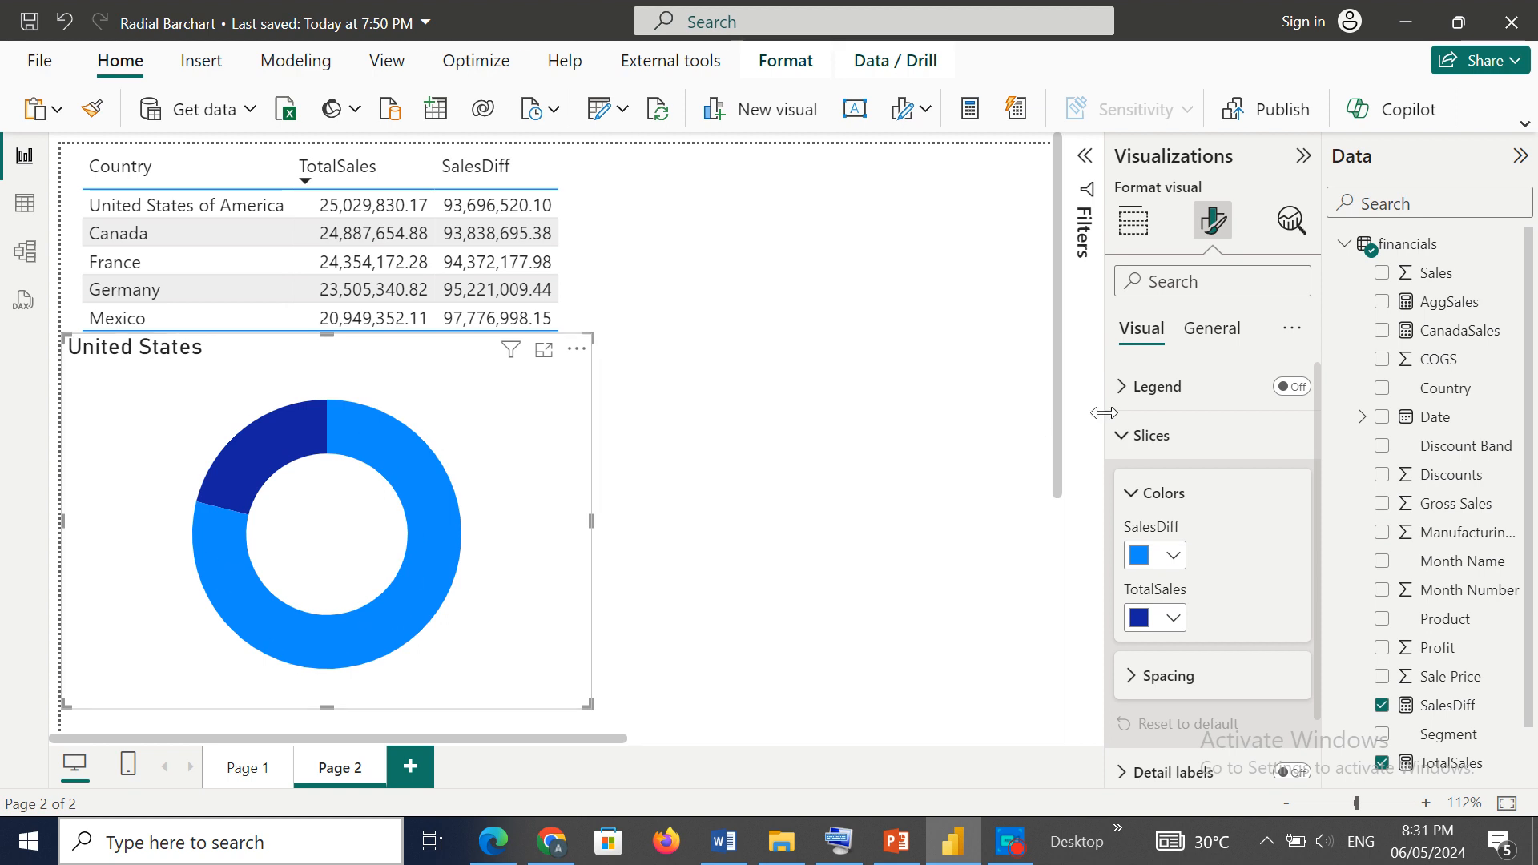
click(1217, 336)
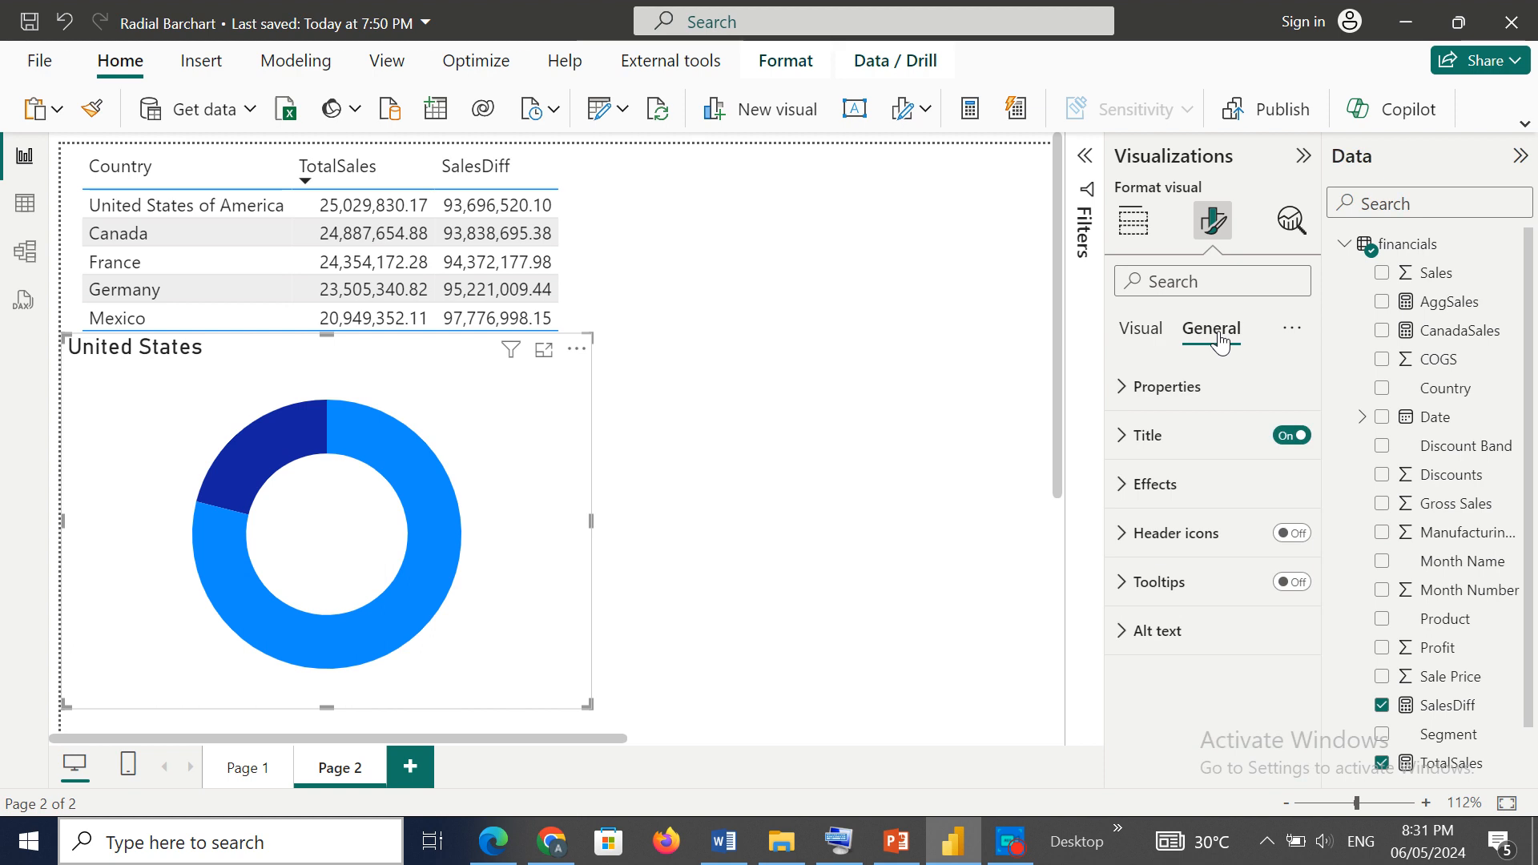
click(1142, 330)
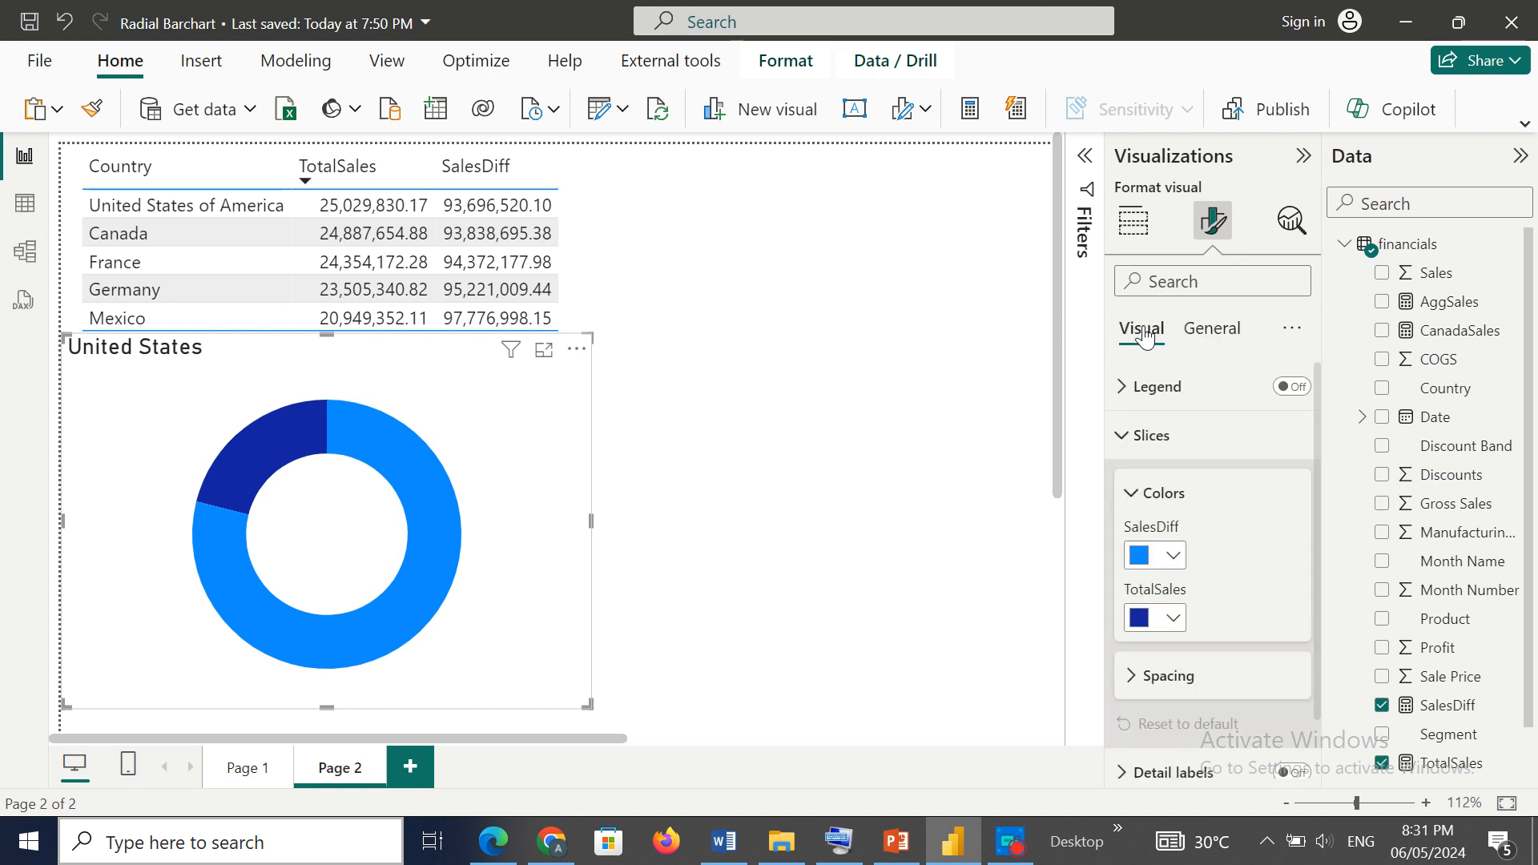
Step: Toggle the donut chart's legend, tooltips and detail labels on and back off to preview their effect
click(1298, 393)
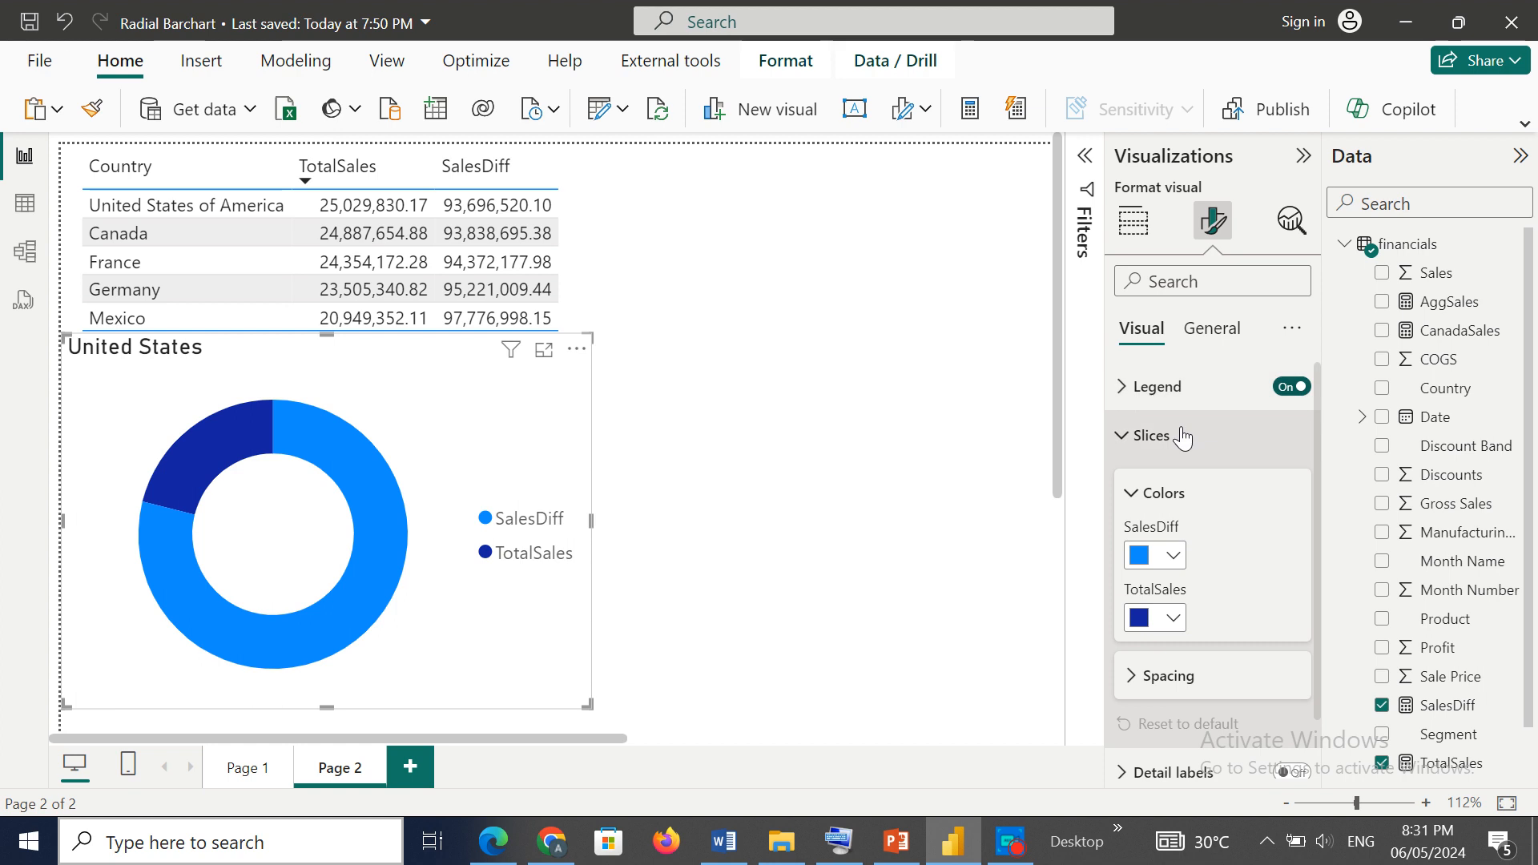
click(1292, 387)
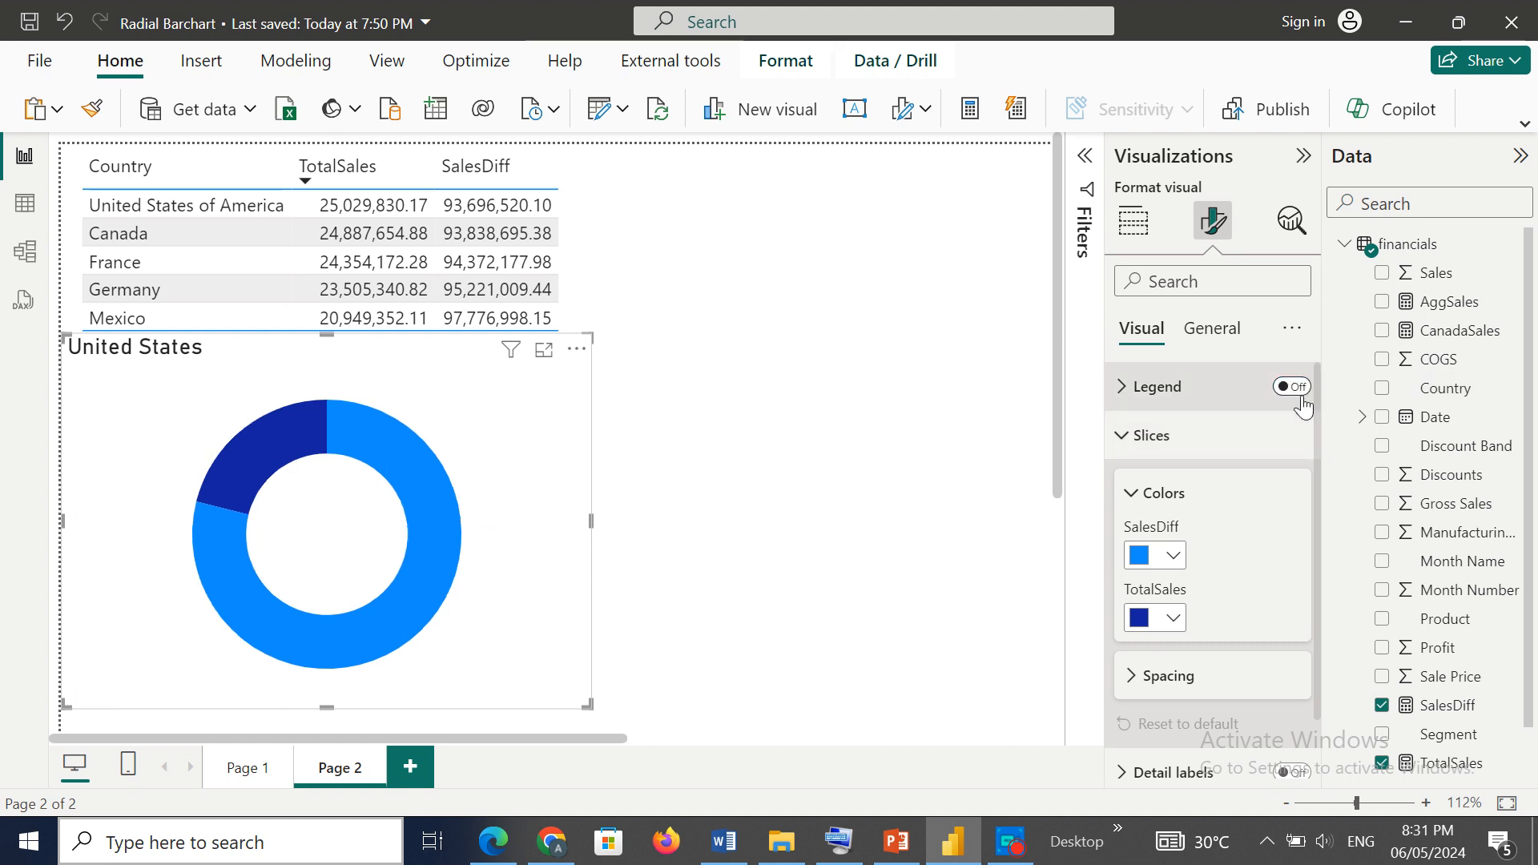
click(1191, 331)
click(1287, 583)
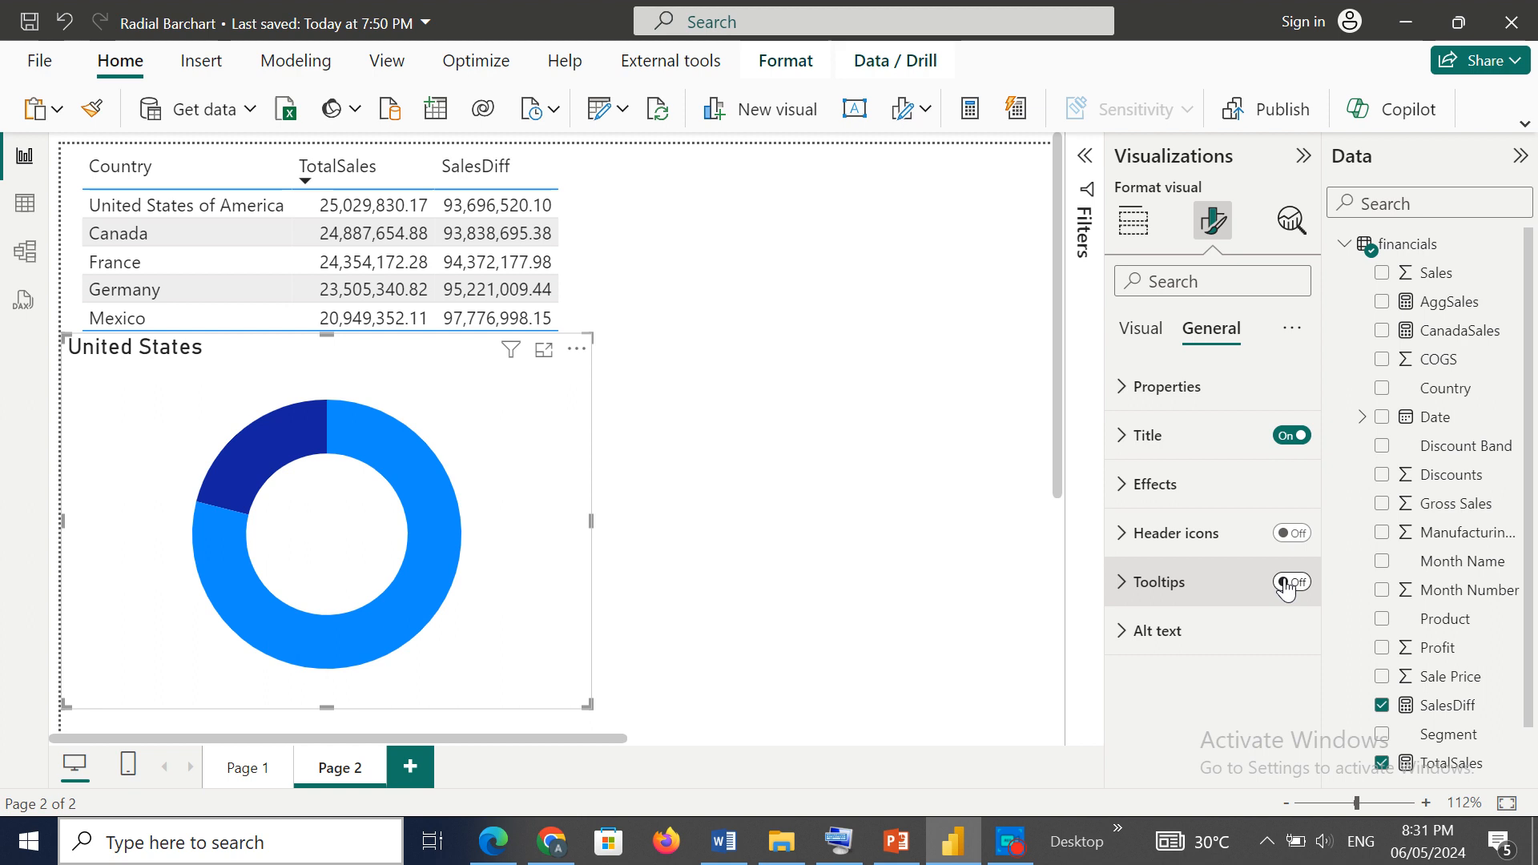
click(1288, 585)
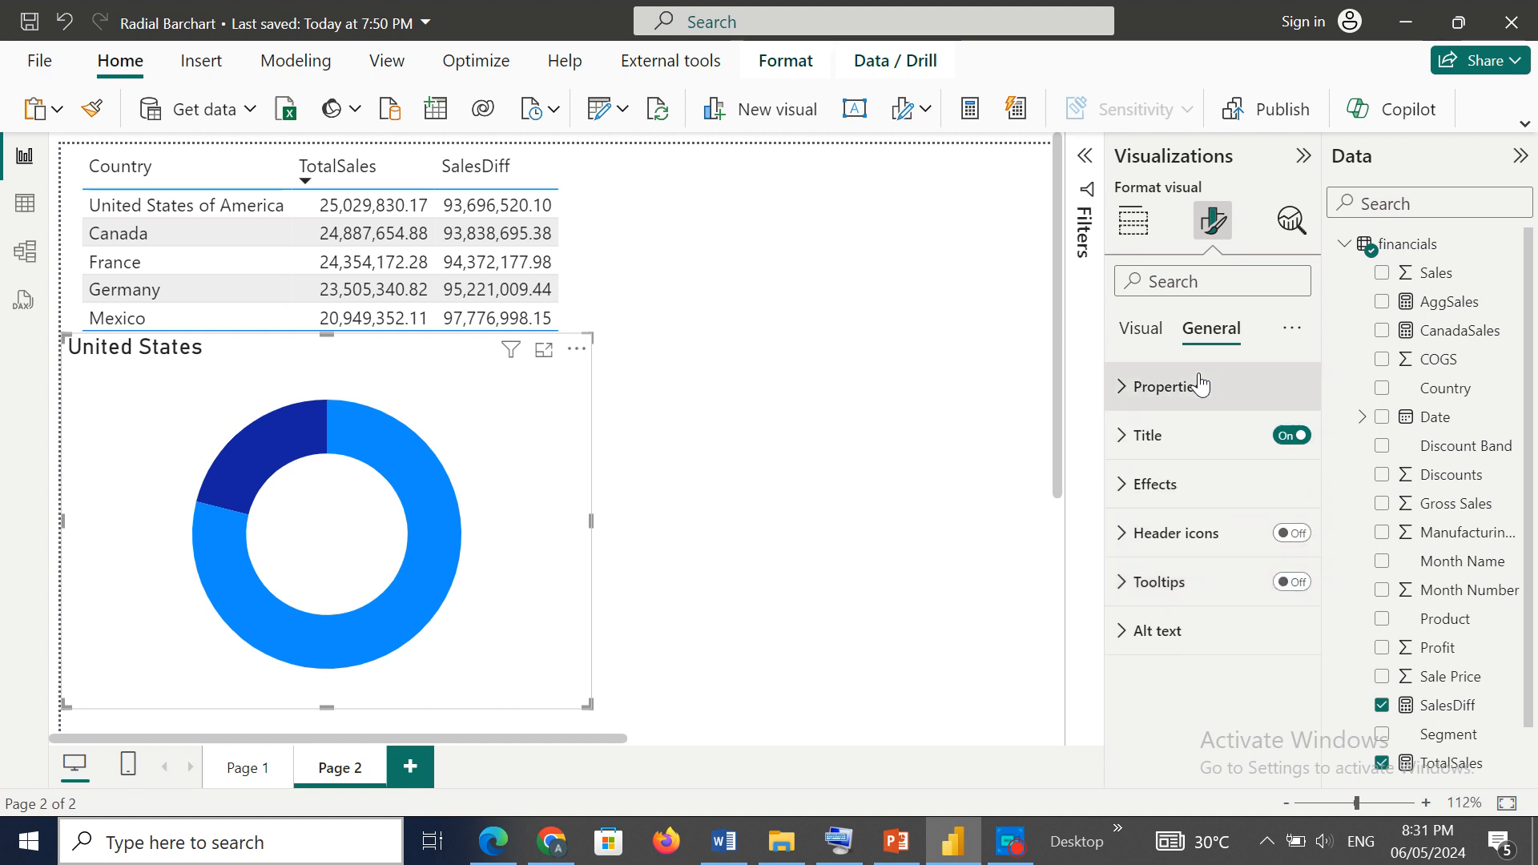
click(1148, 350)
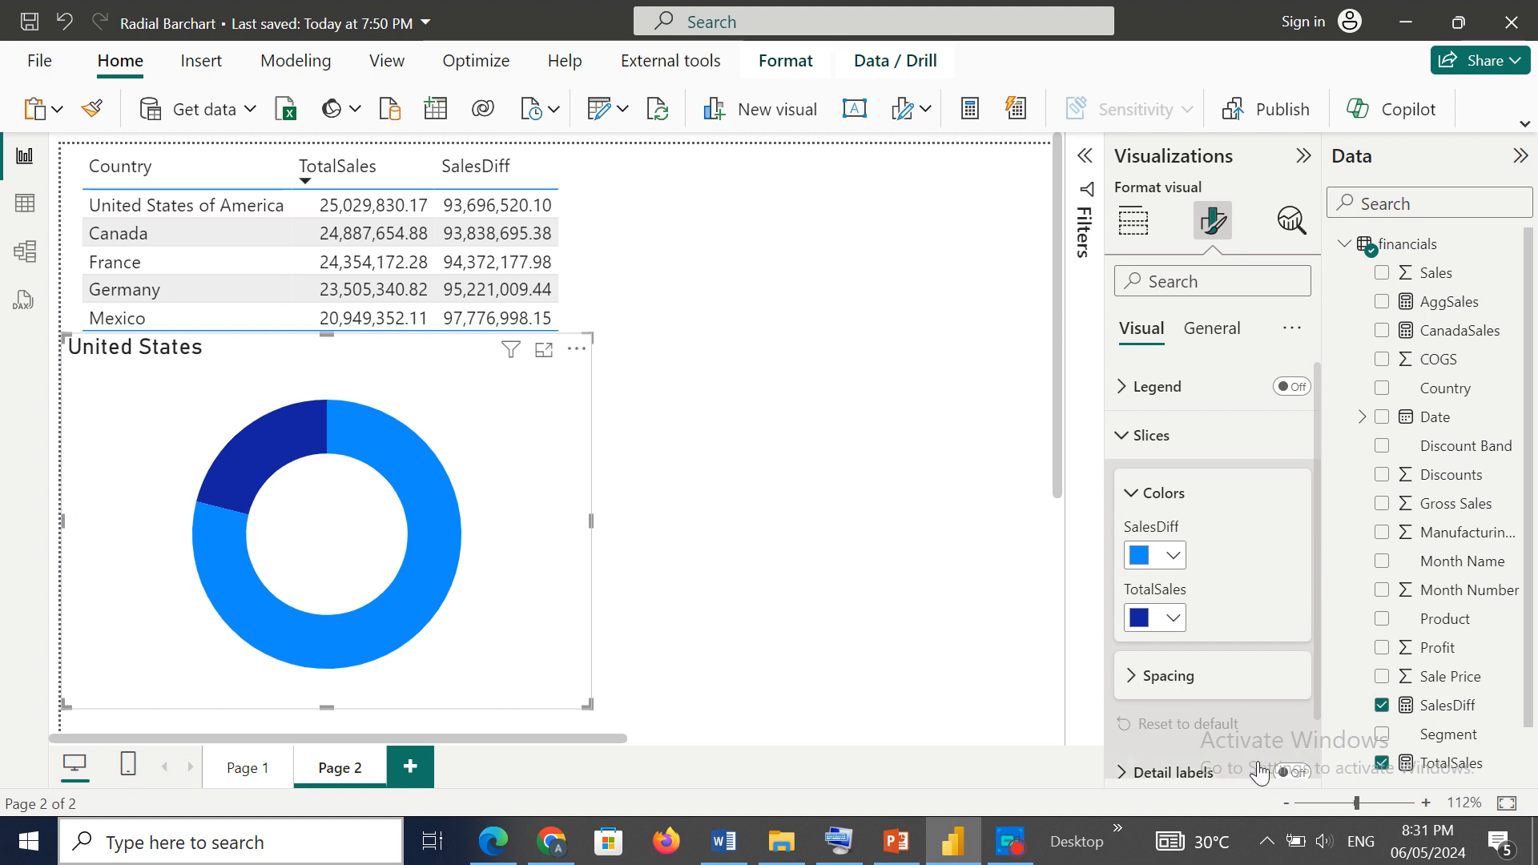
click(1288, 771)
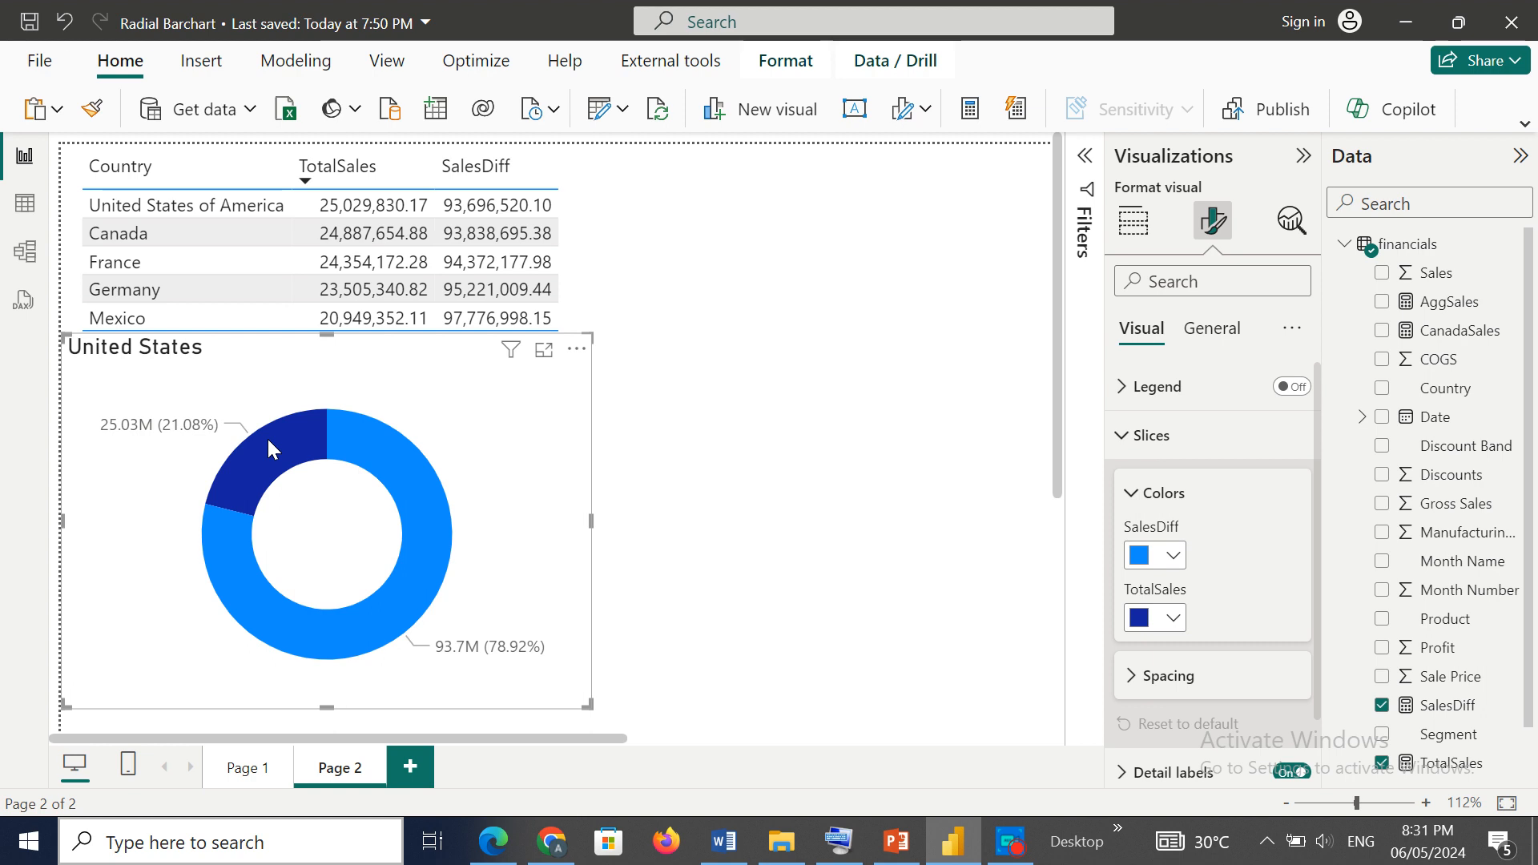
click(1301, 773)
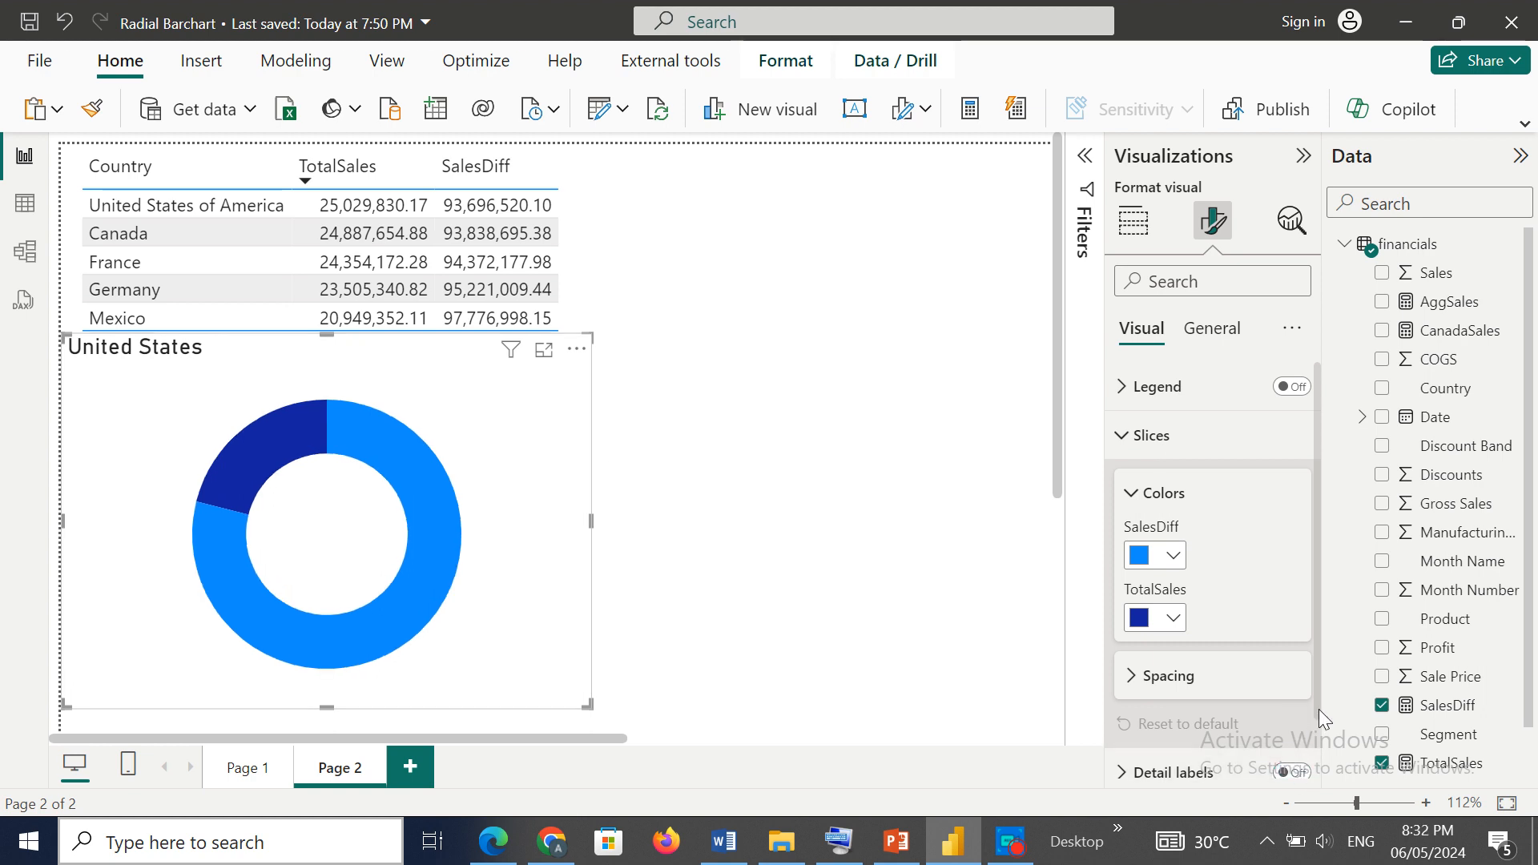
Step: Change the donut chart's TotalSales slice color to a medium gold shade from the theme colors
drag(1319, 713, 1334, 778)
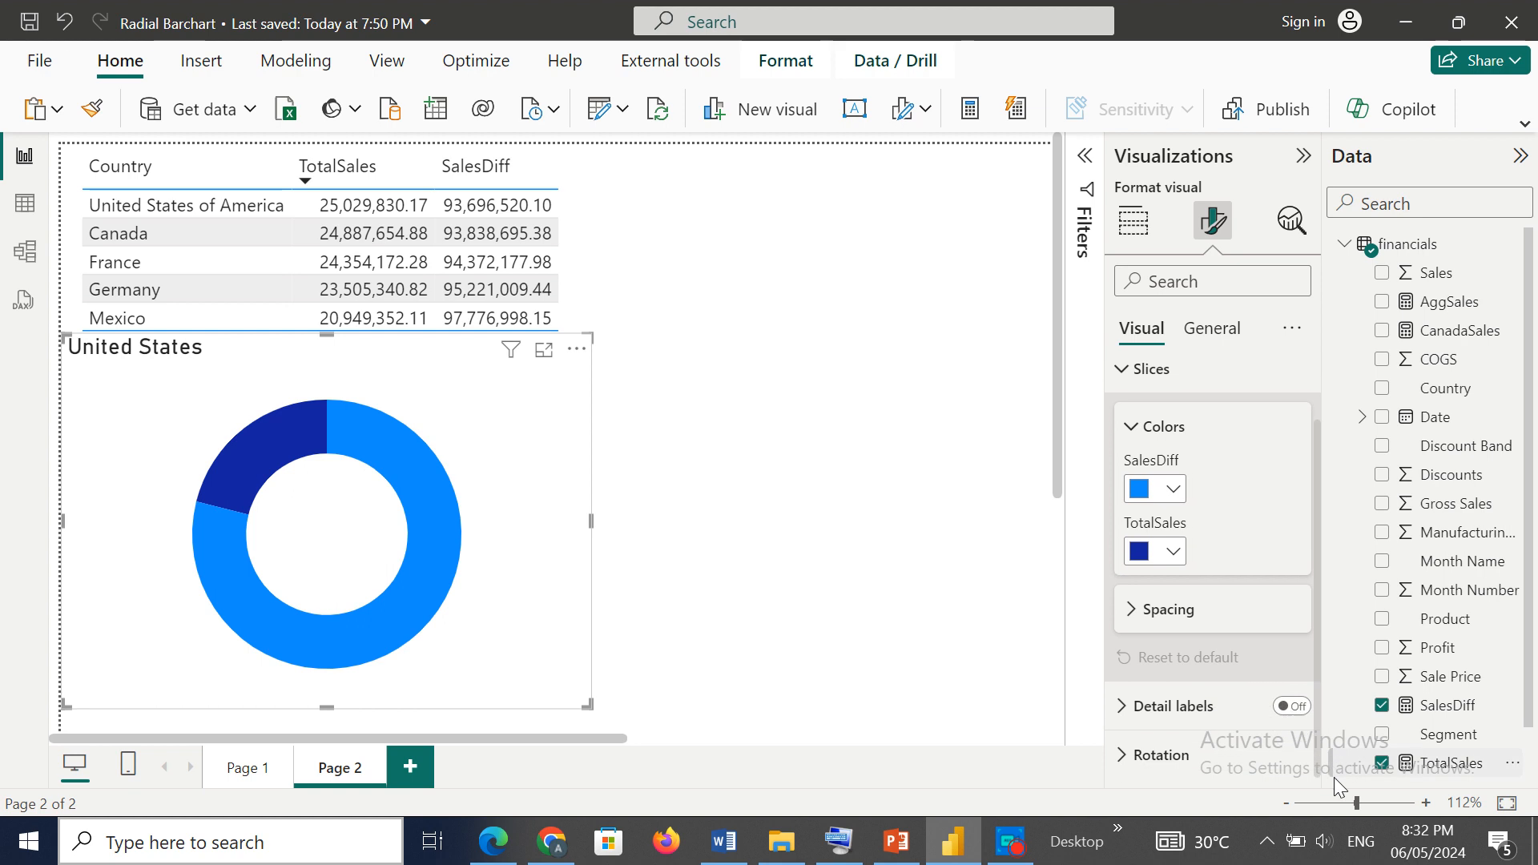
click(1174, 561)
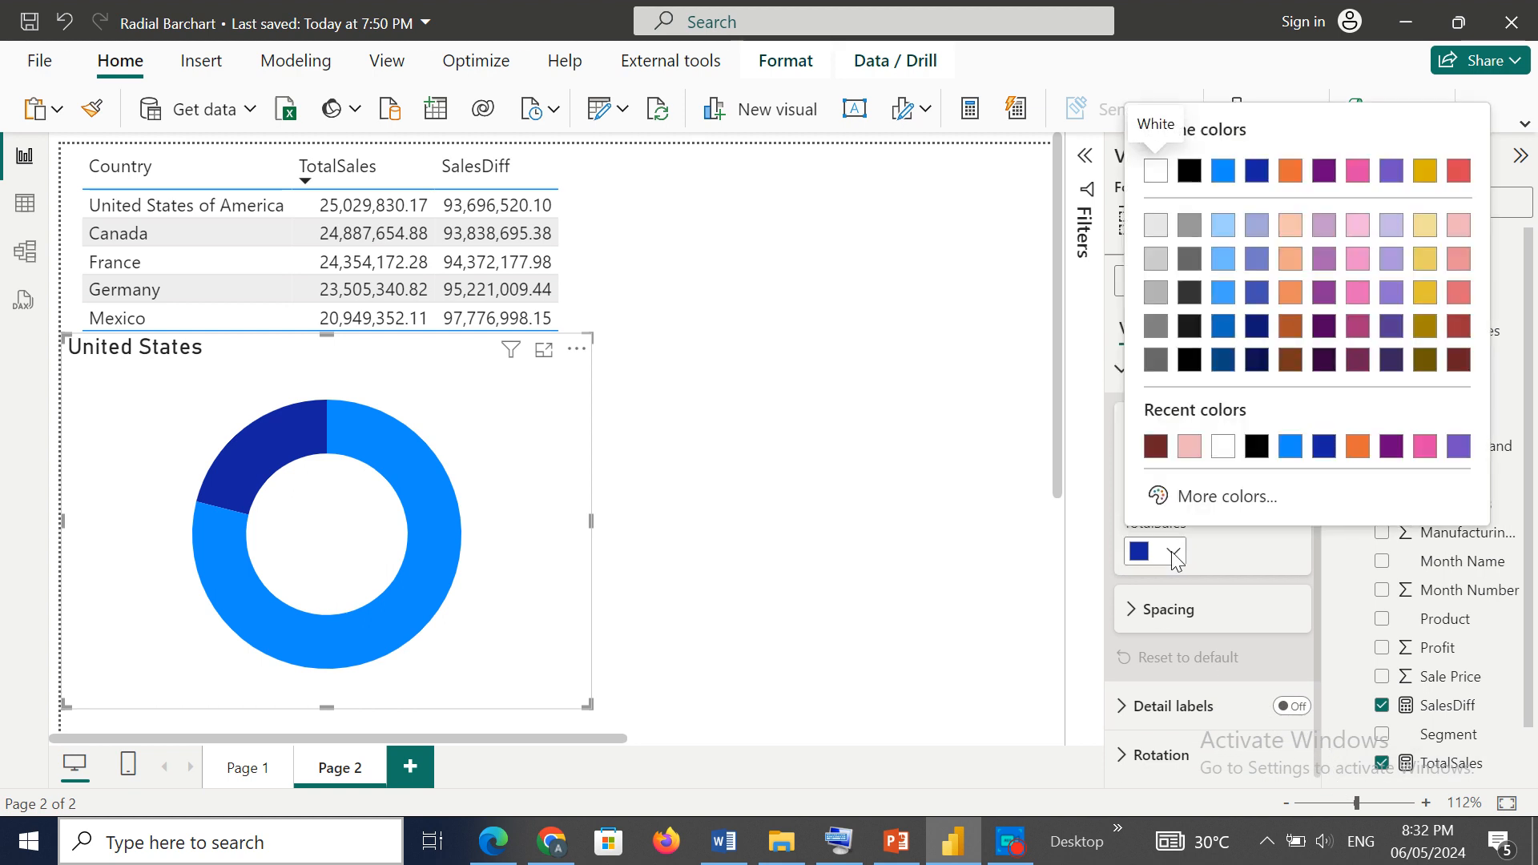
click(1426, 228)
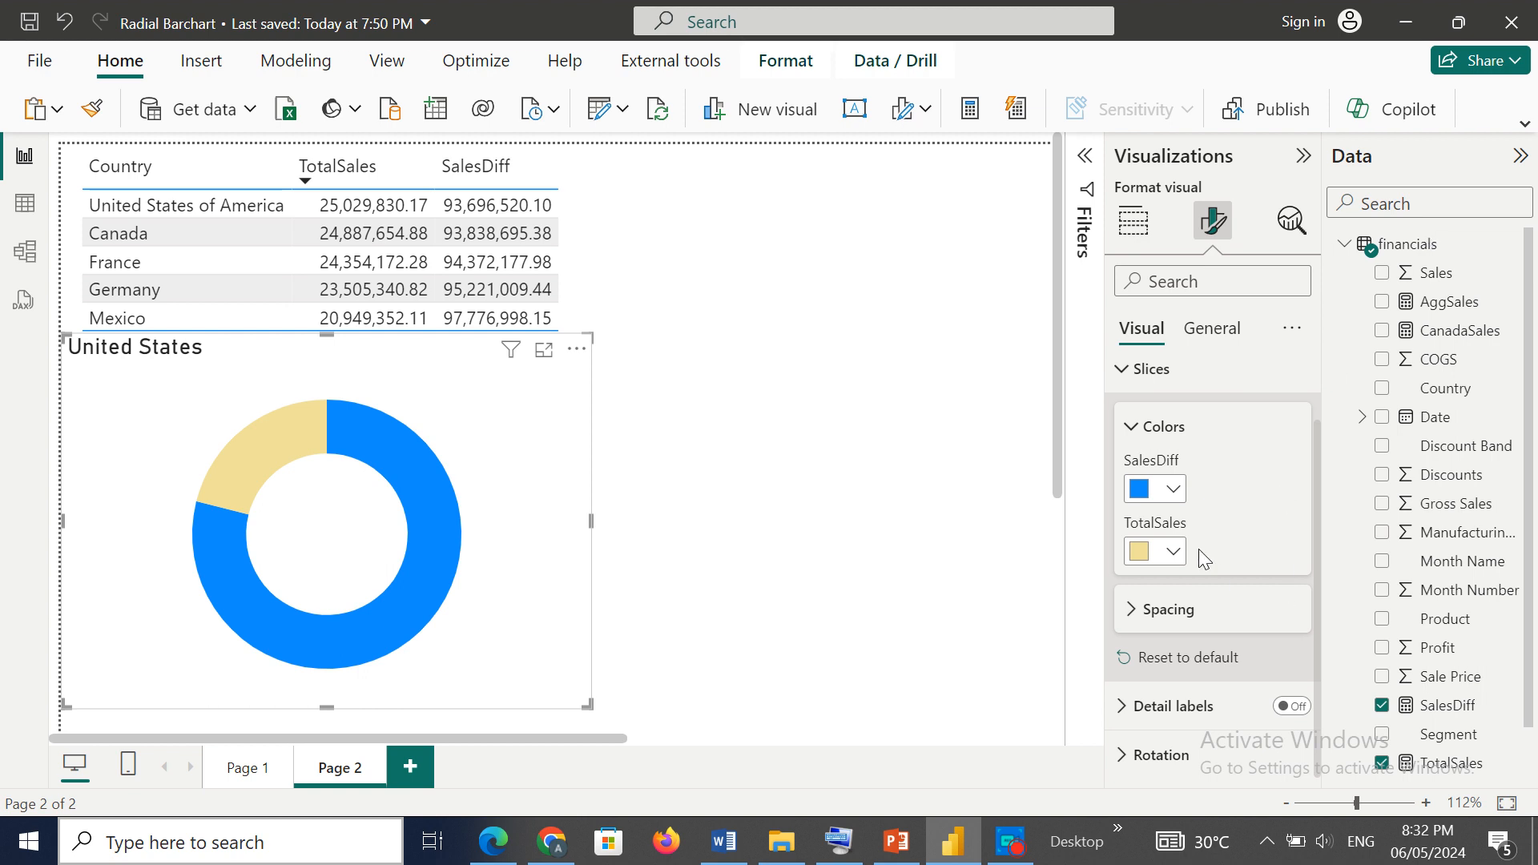
click(1167, 553)
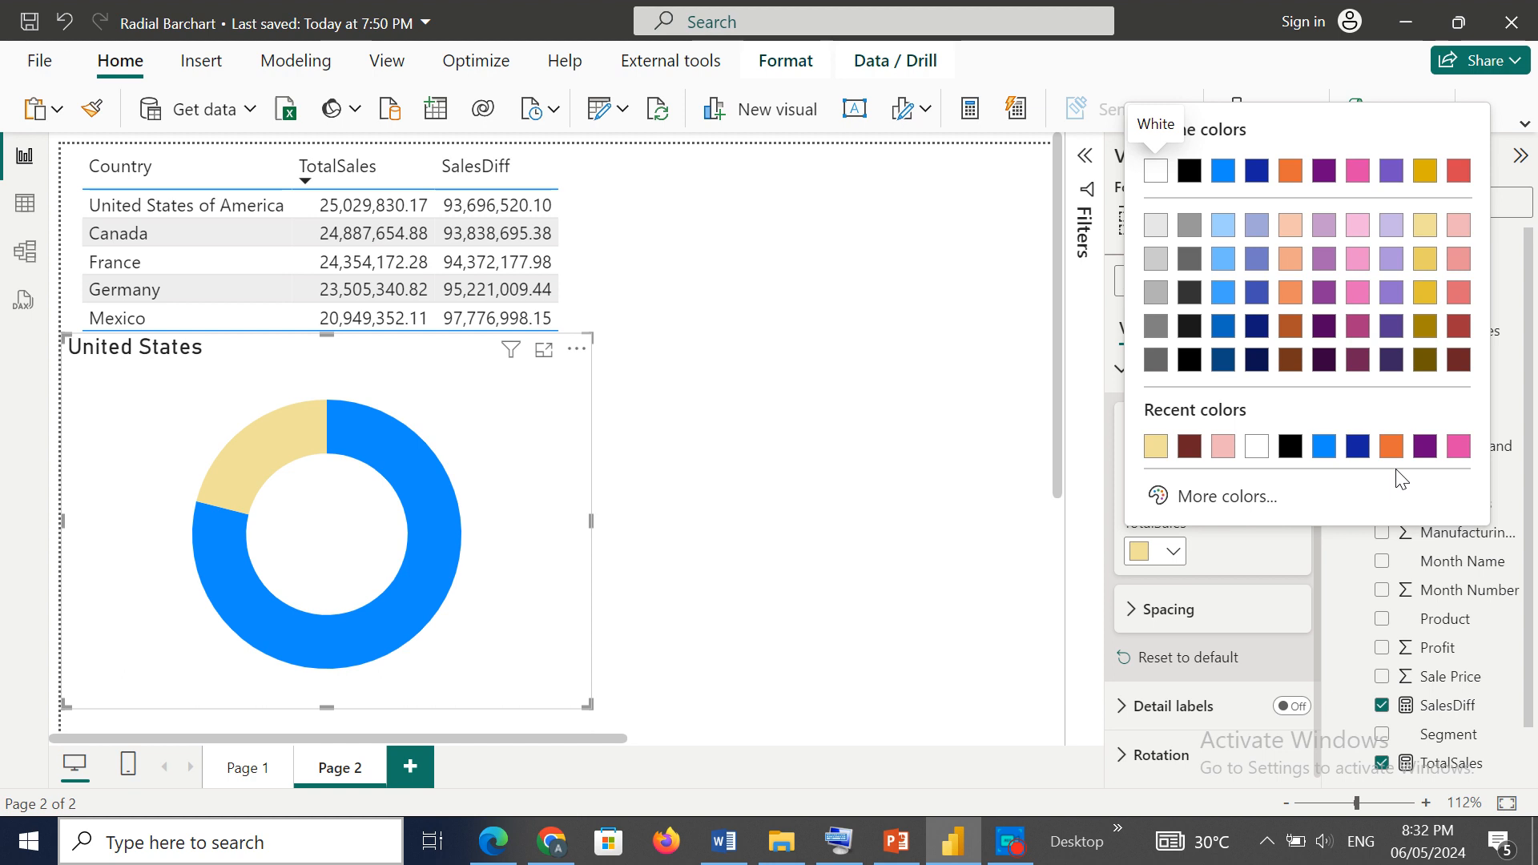
click(1424, 294)
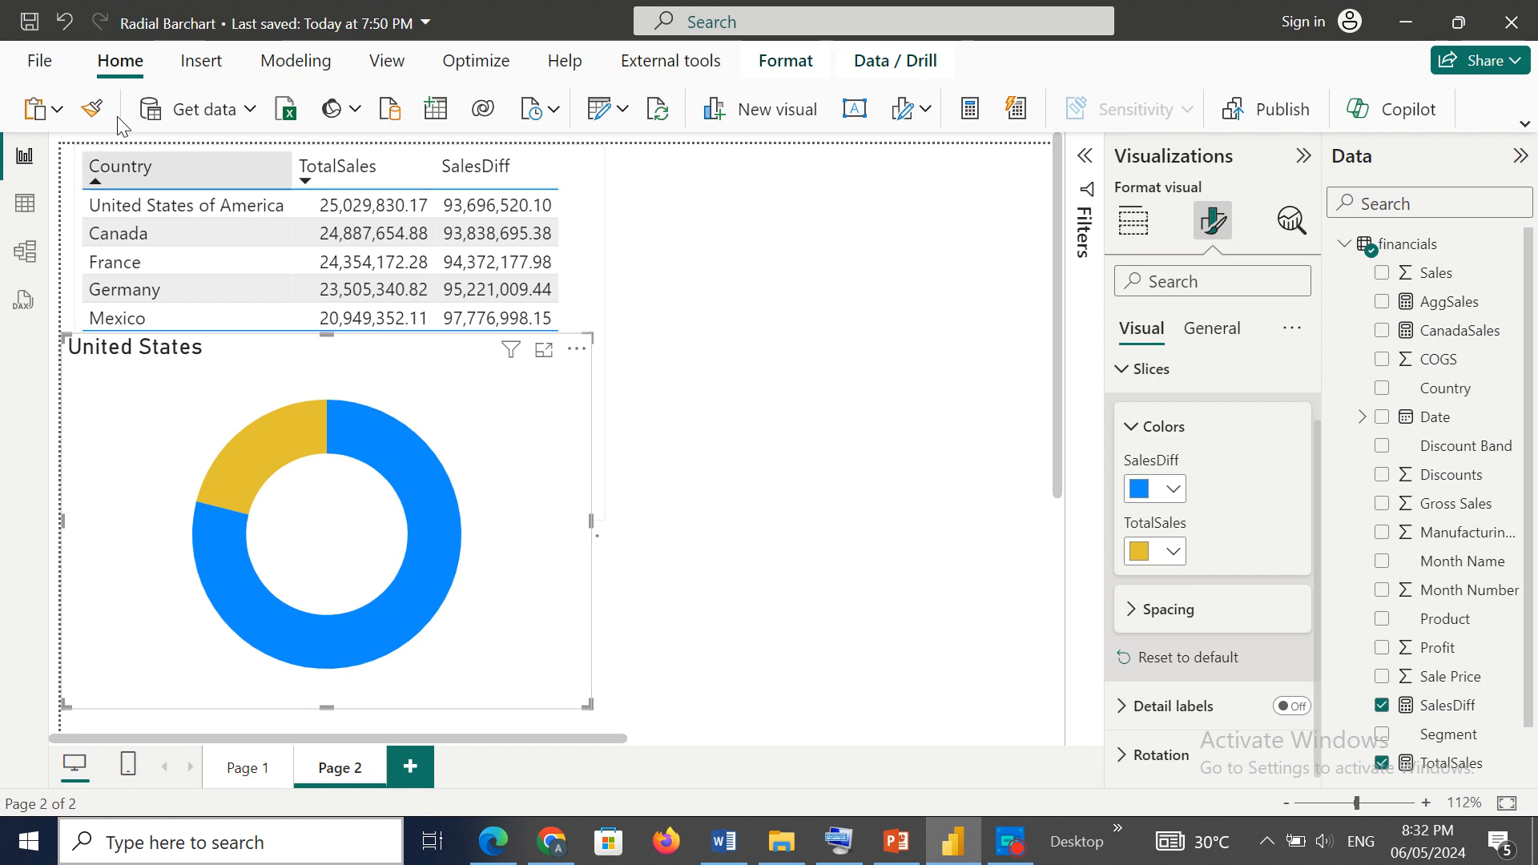
Step: Duplicate the United States donut chart and place the copy at the page's upper edge, overlapping the right side of the country table
click(65, 116)
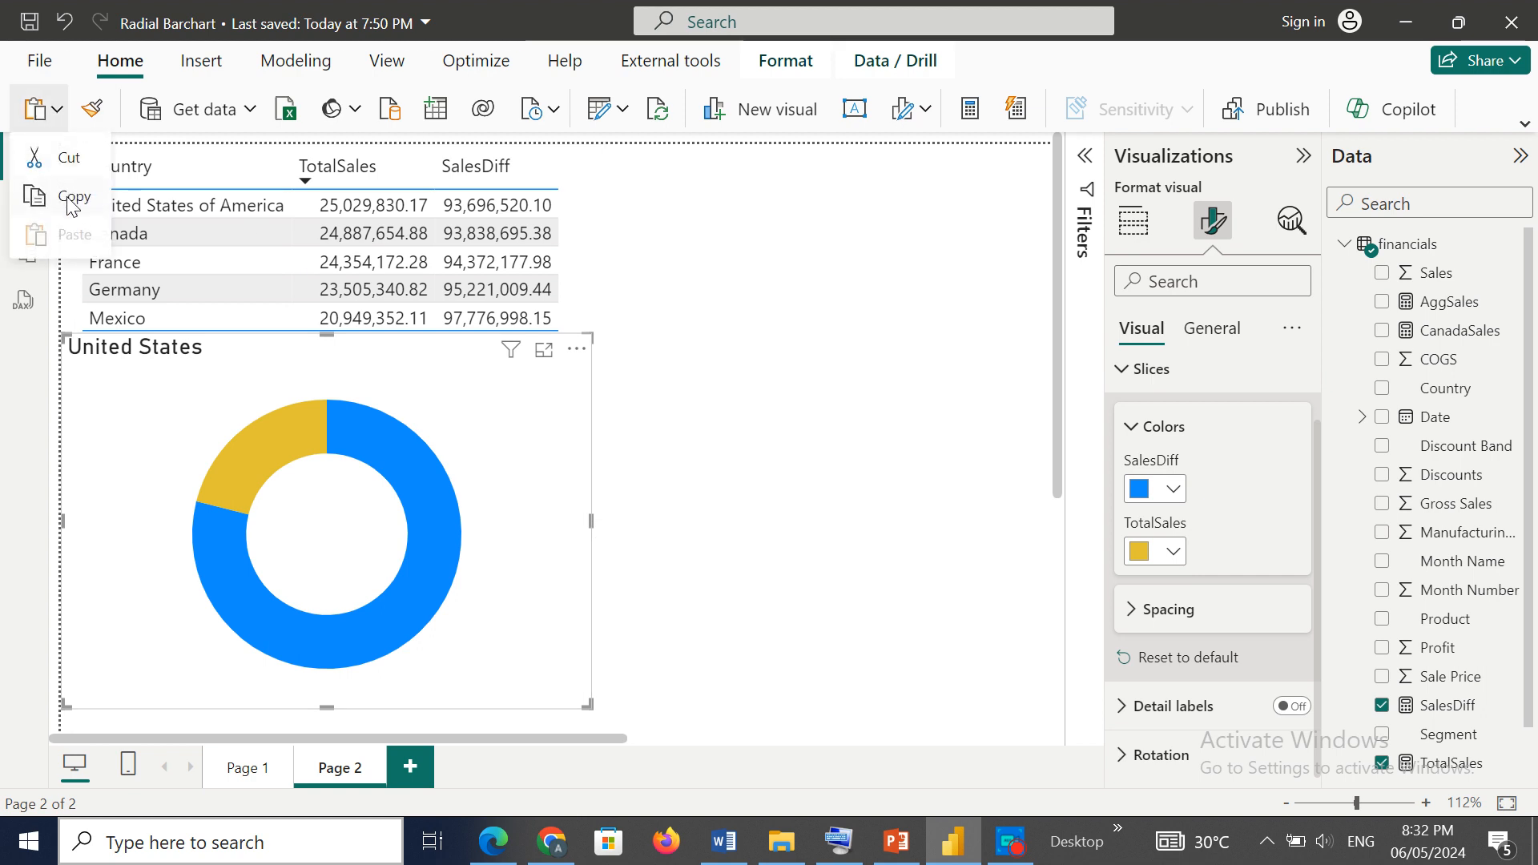
click(72, 198)
click(52, 114)
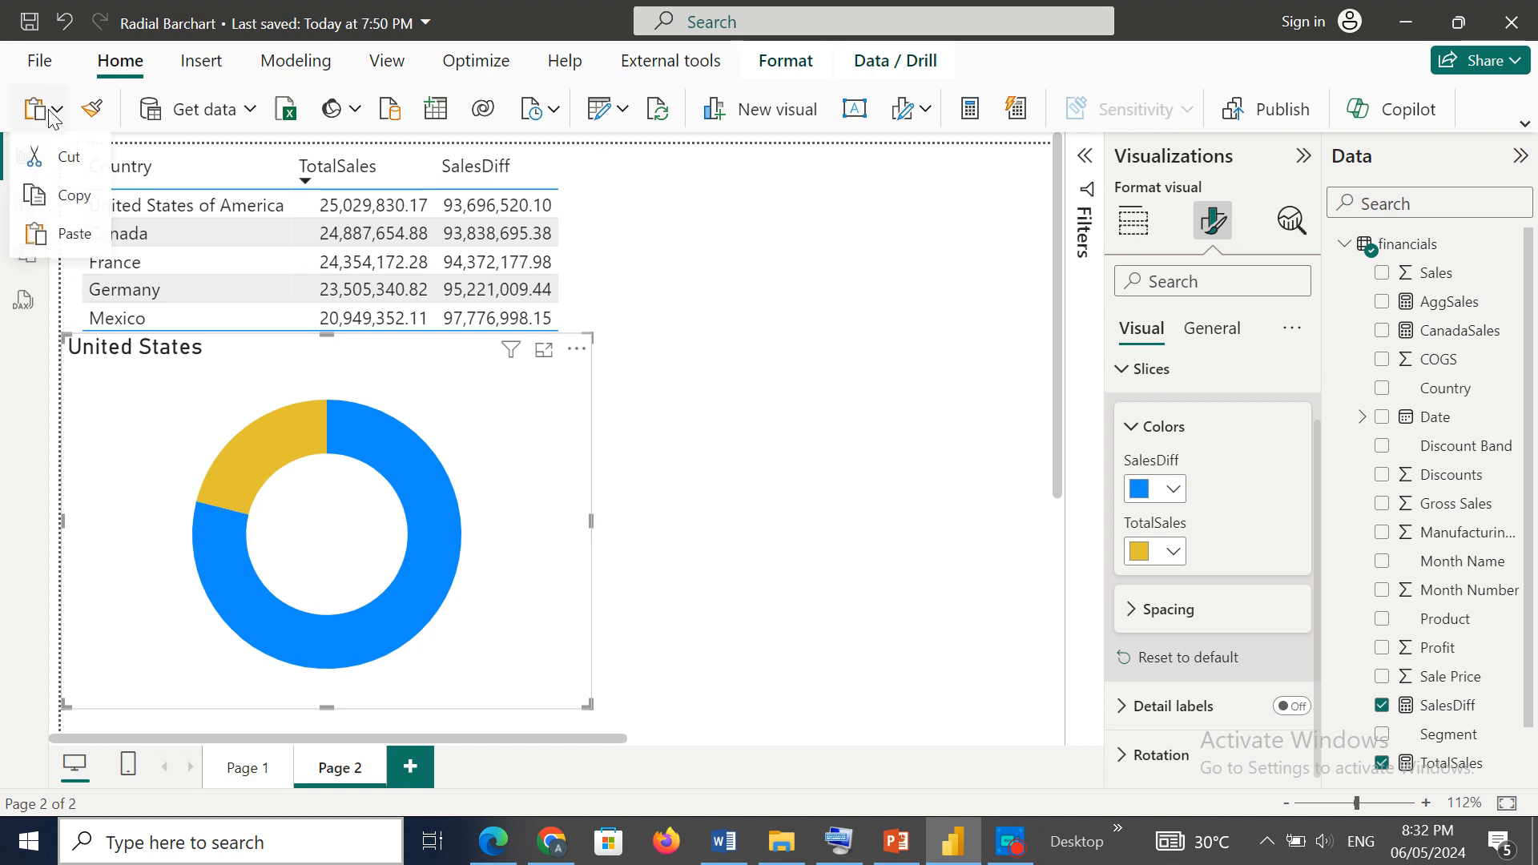
click(70, 234)
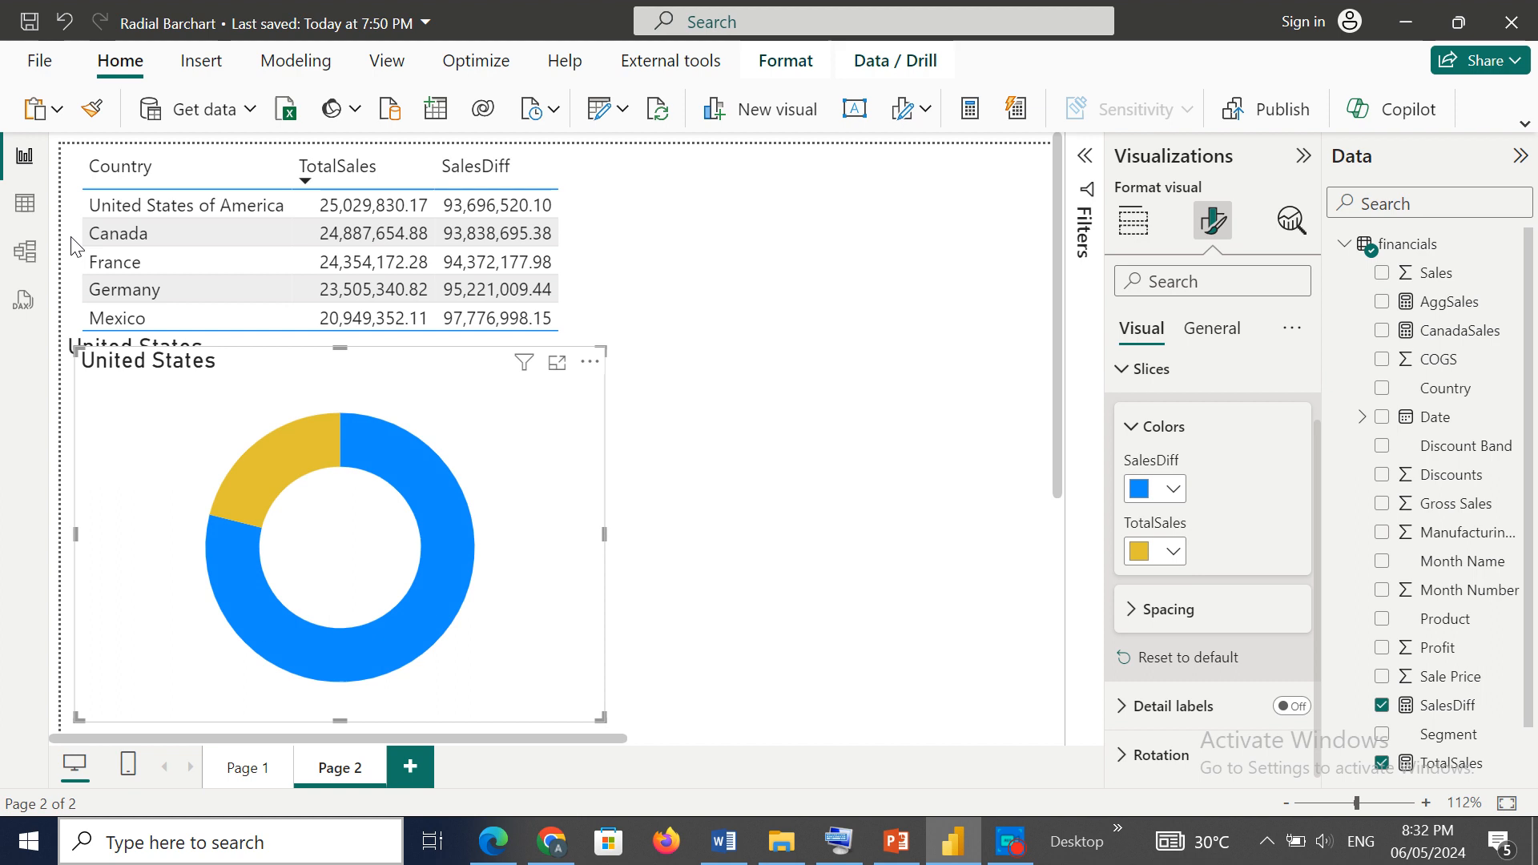
drag(433, 466, 866, 279)
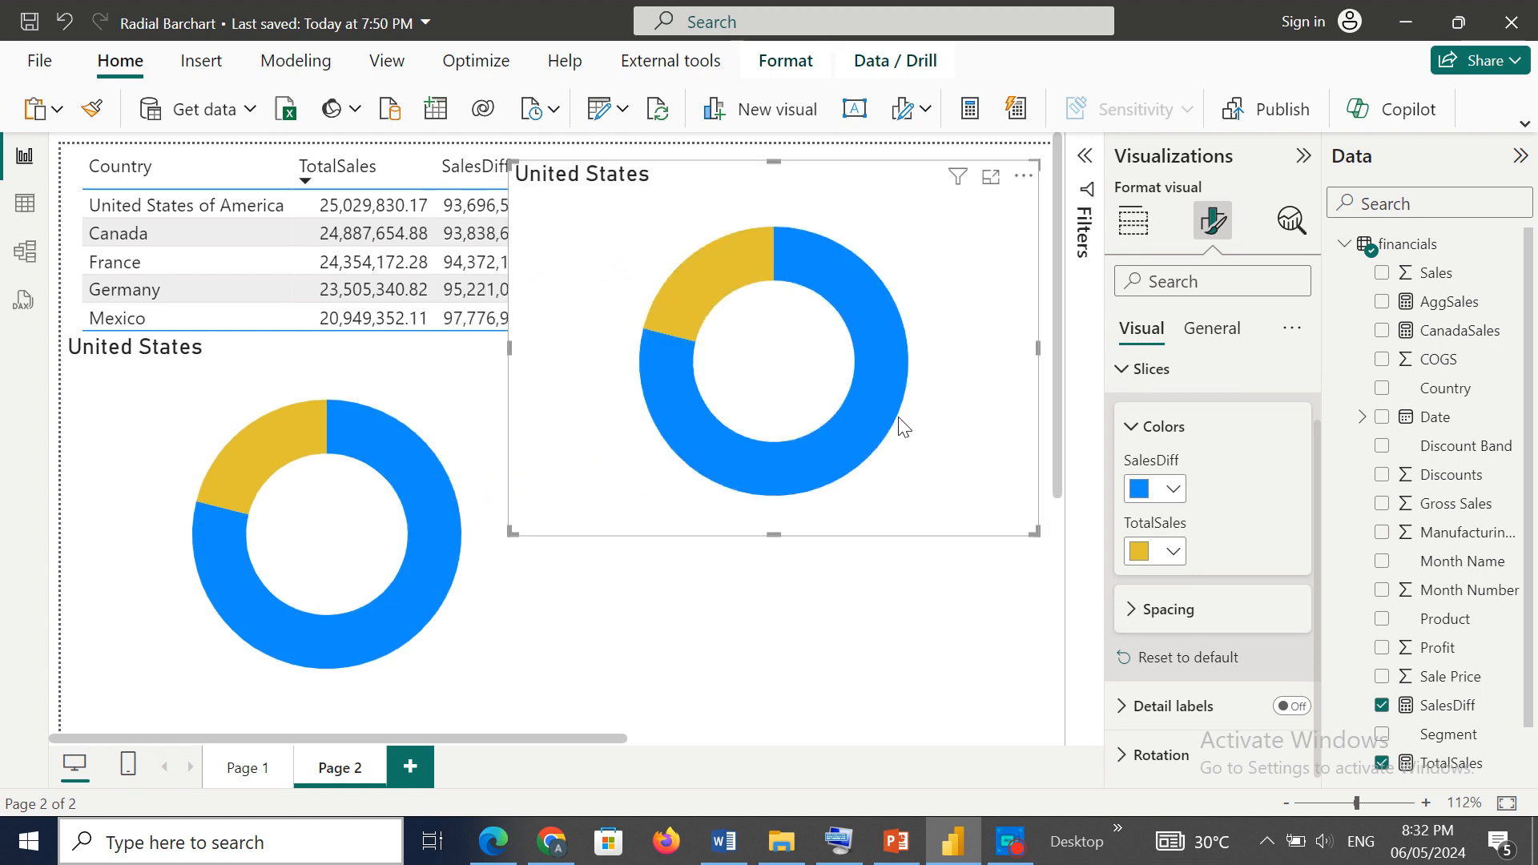
mouse_move(961, 403)
mouse_down()
mouse_move(934, 663)
mouse_move(1006, 488)
mouse_move(1017, 384)
mouse_move(976, 378)
mouse_up()
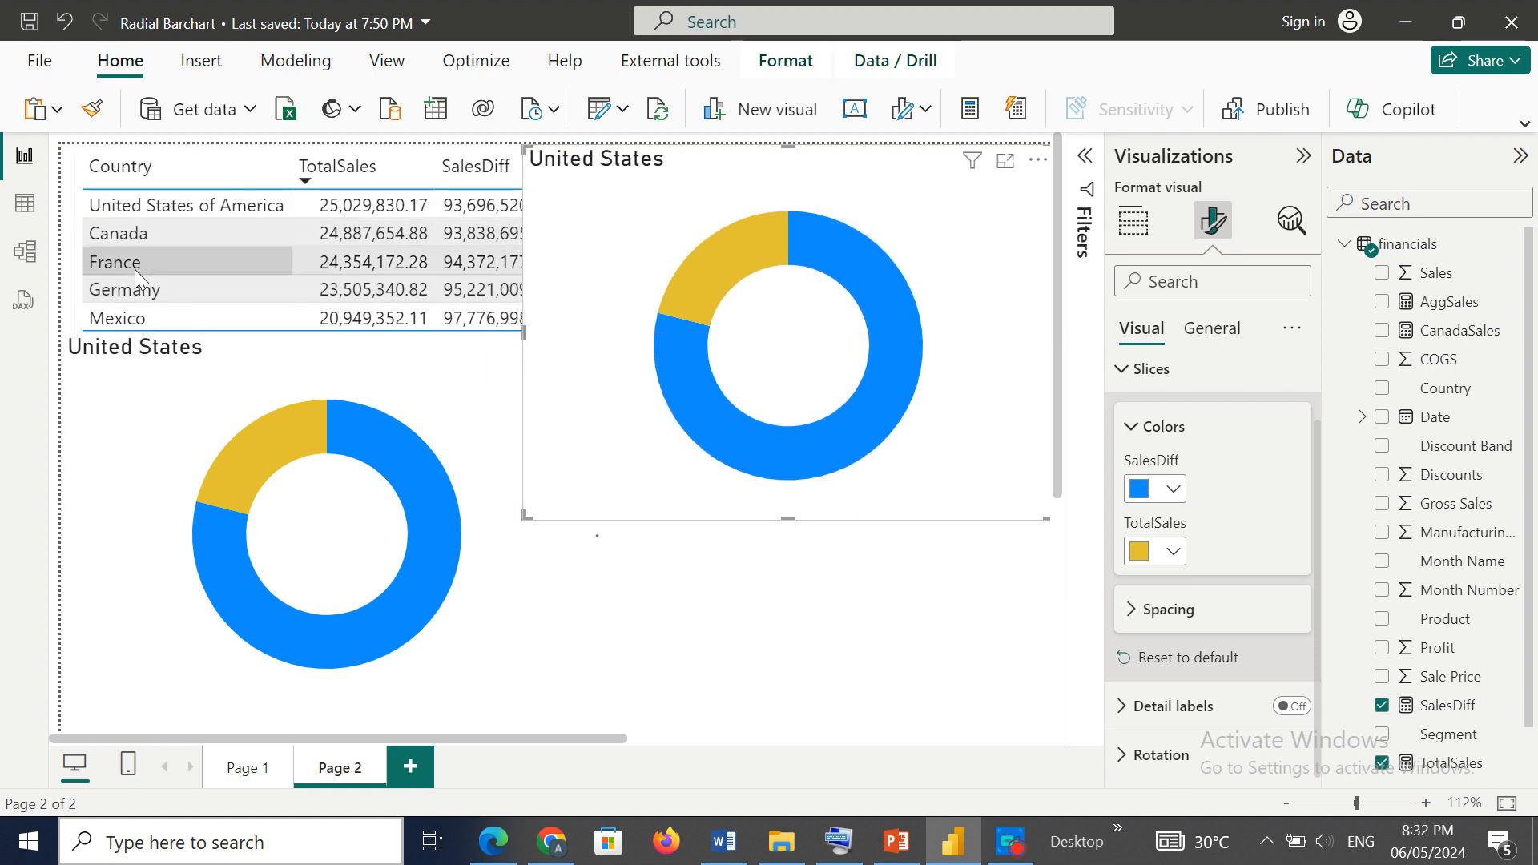
Step: Shrink the original United States donut chart to a small visual below the country table's Total row, reducing its width and height
click(516, 626)
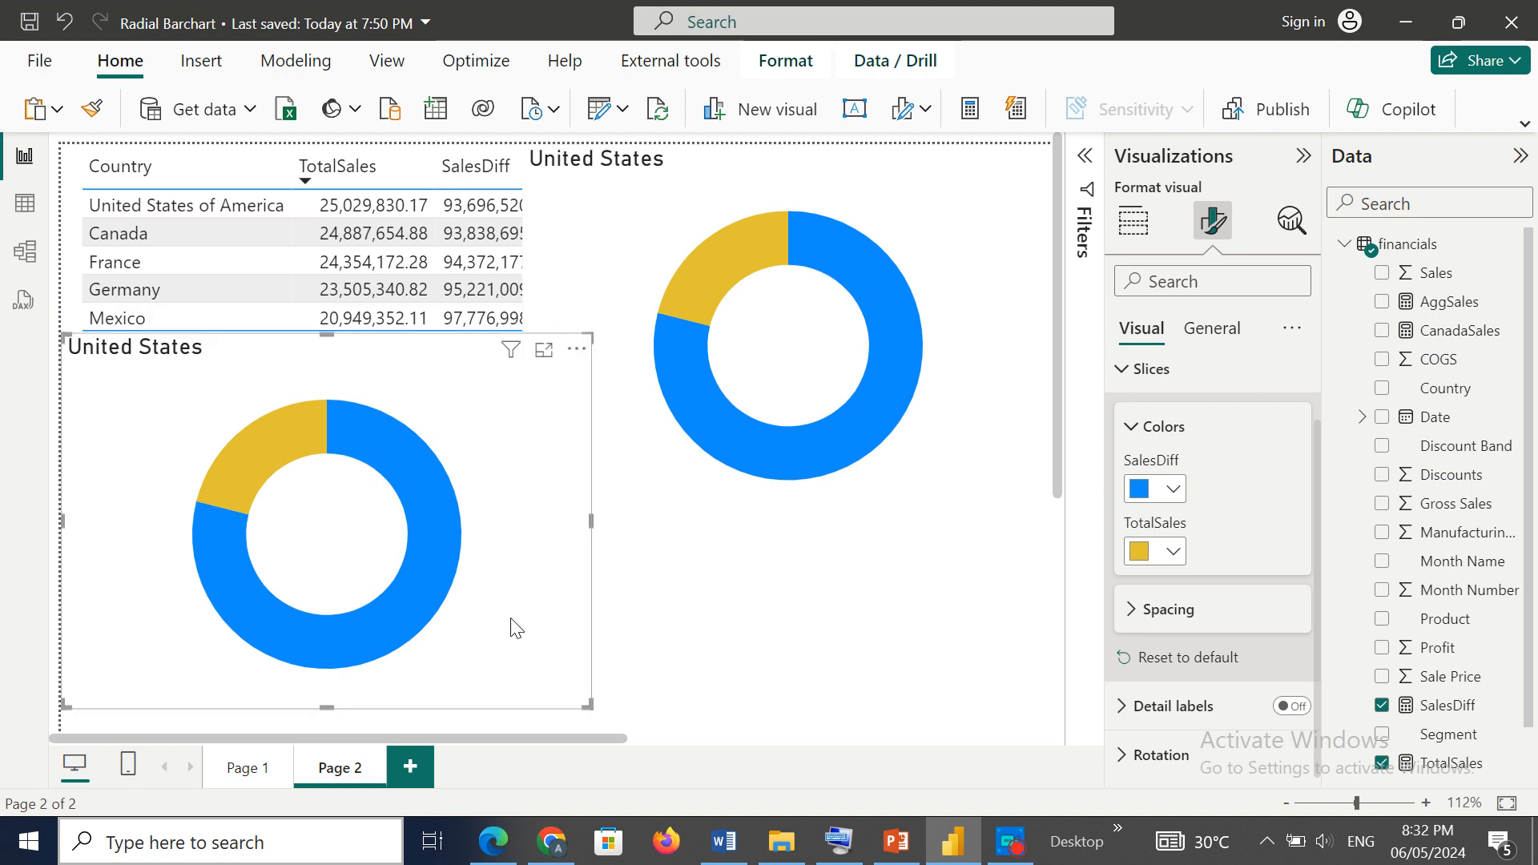
click(605, 269)
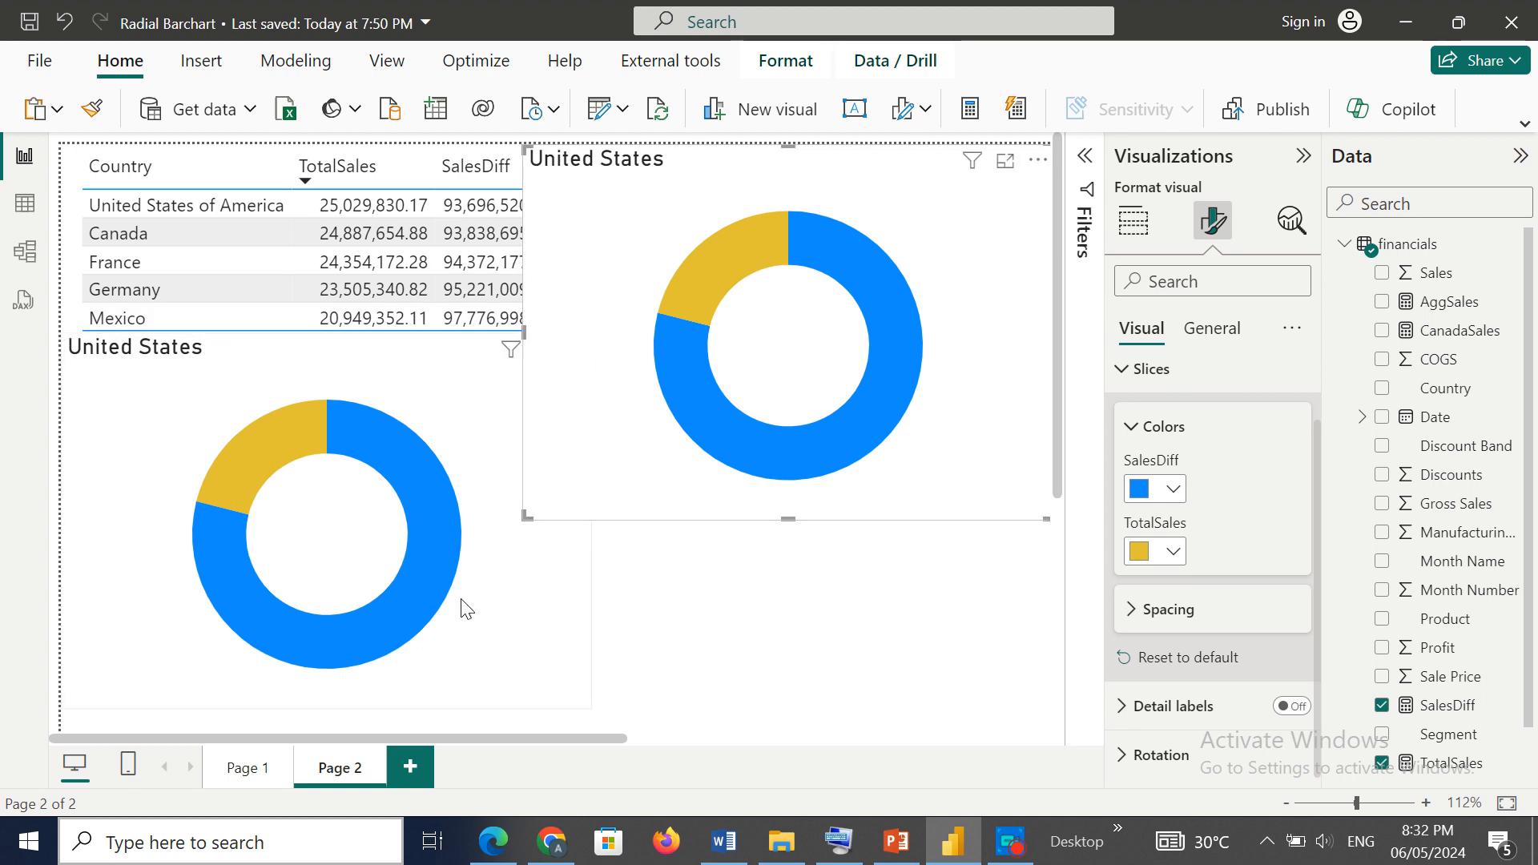
click(528, 615)
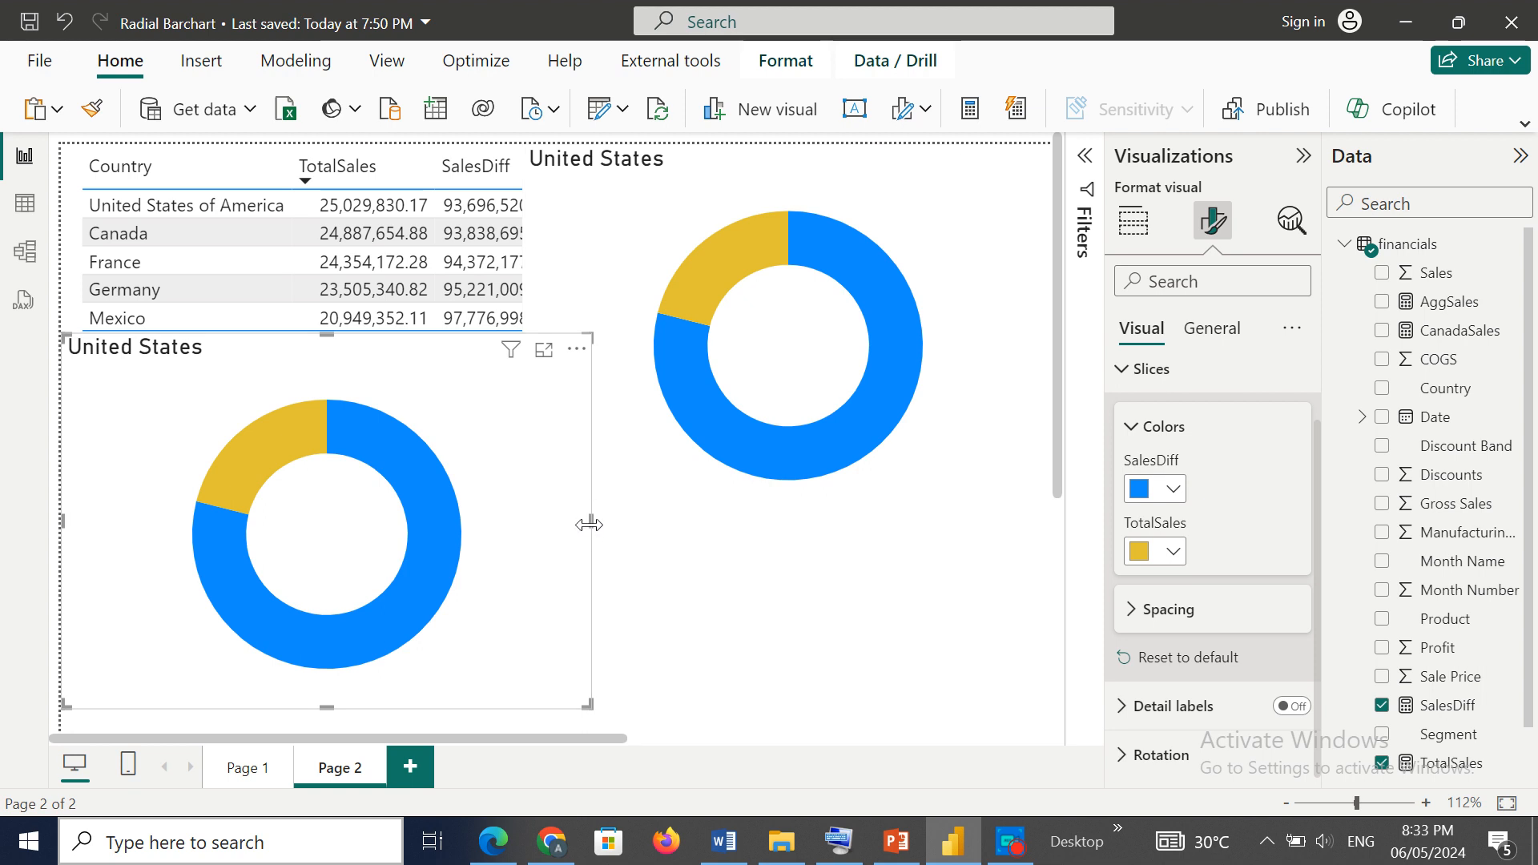
drag(591, 522, 258, 521)
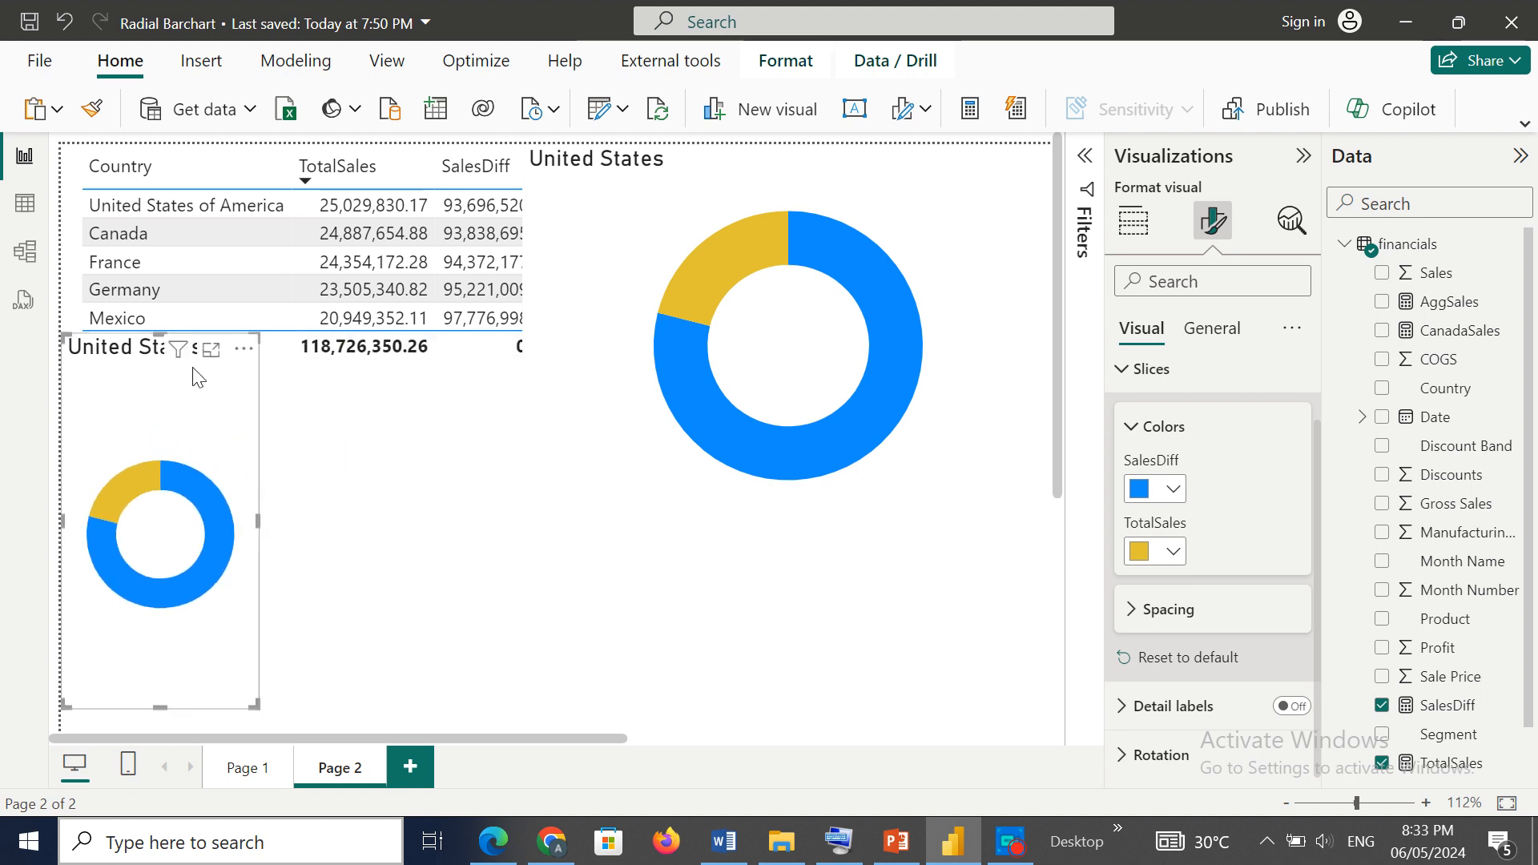
drag(158, 329, 153, 481)
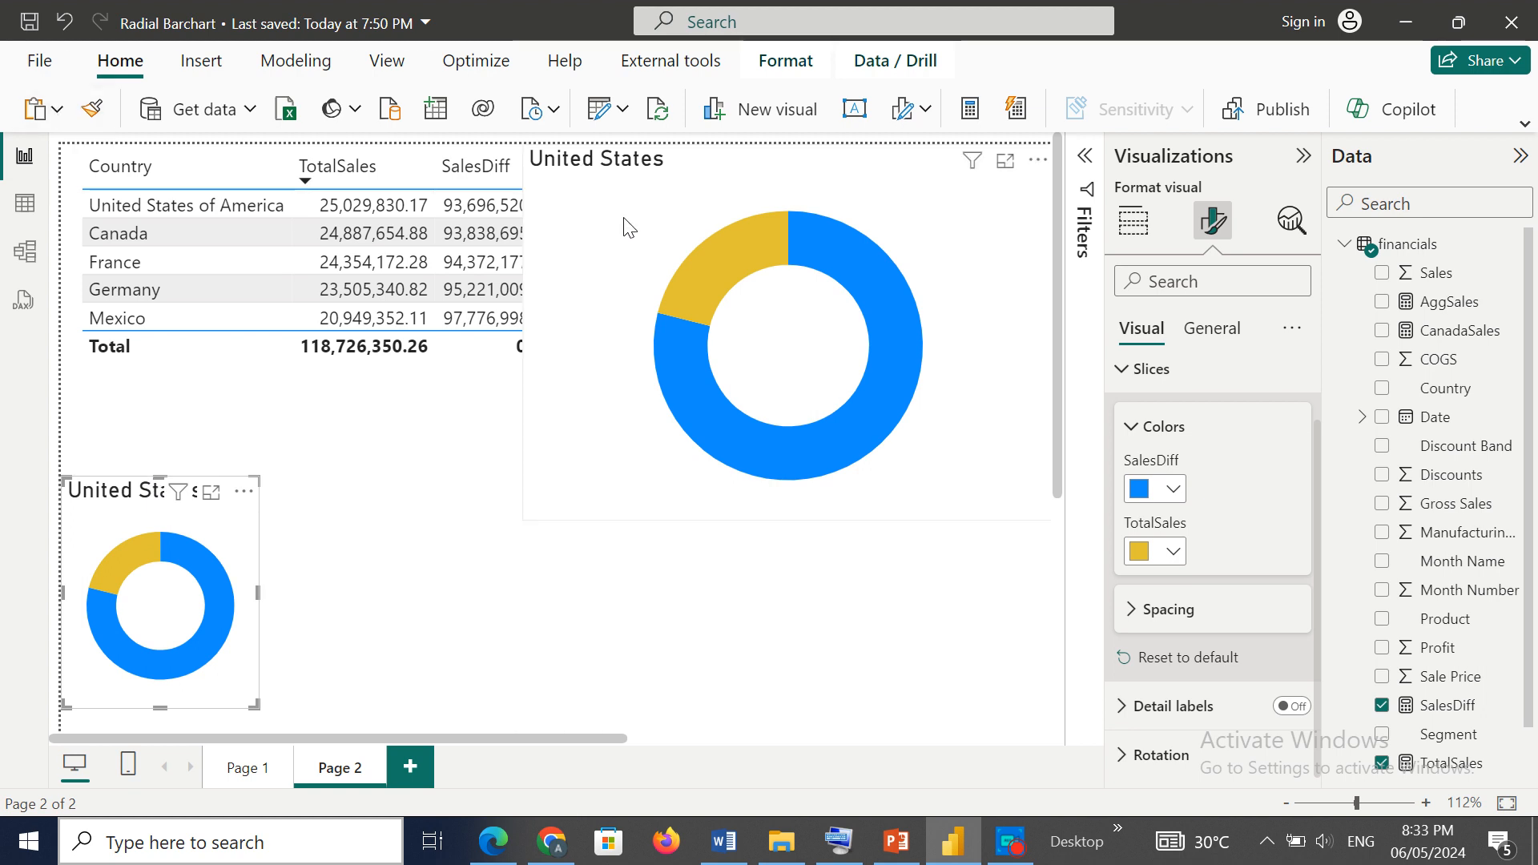
Step: Copy the large donut chart, paste three more duplicates, and move the last one over the country table
click(569, 227)
click(57, 111)
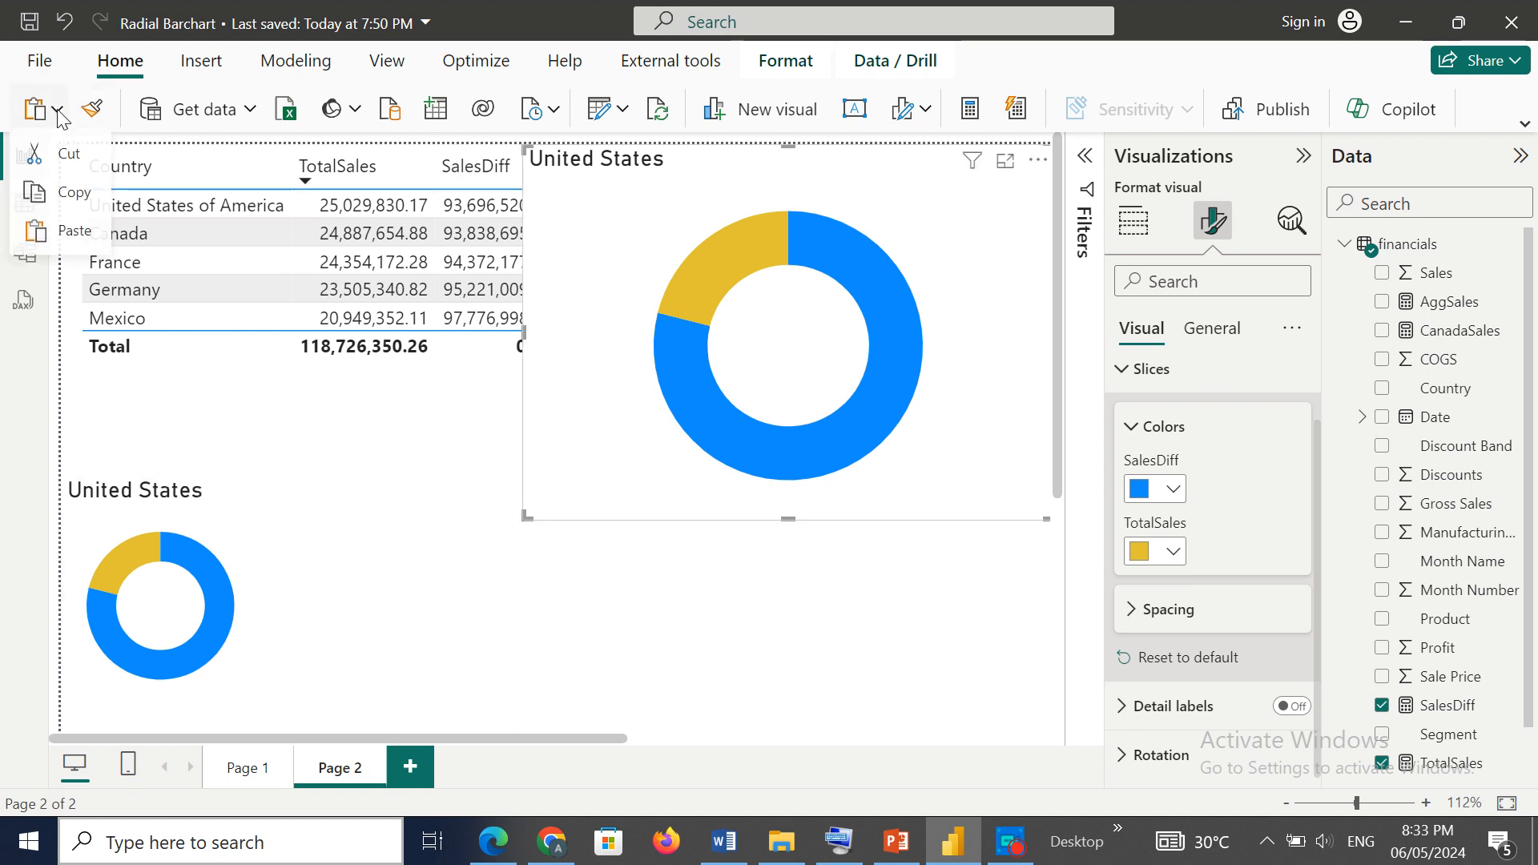
click(74, 206)
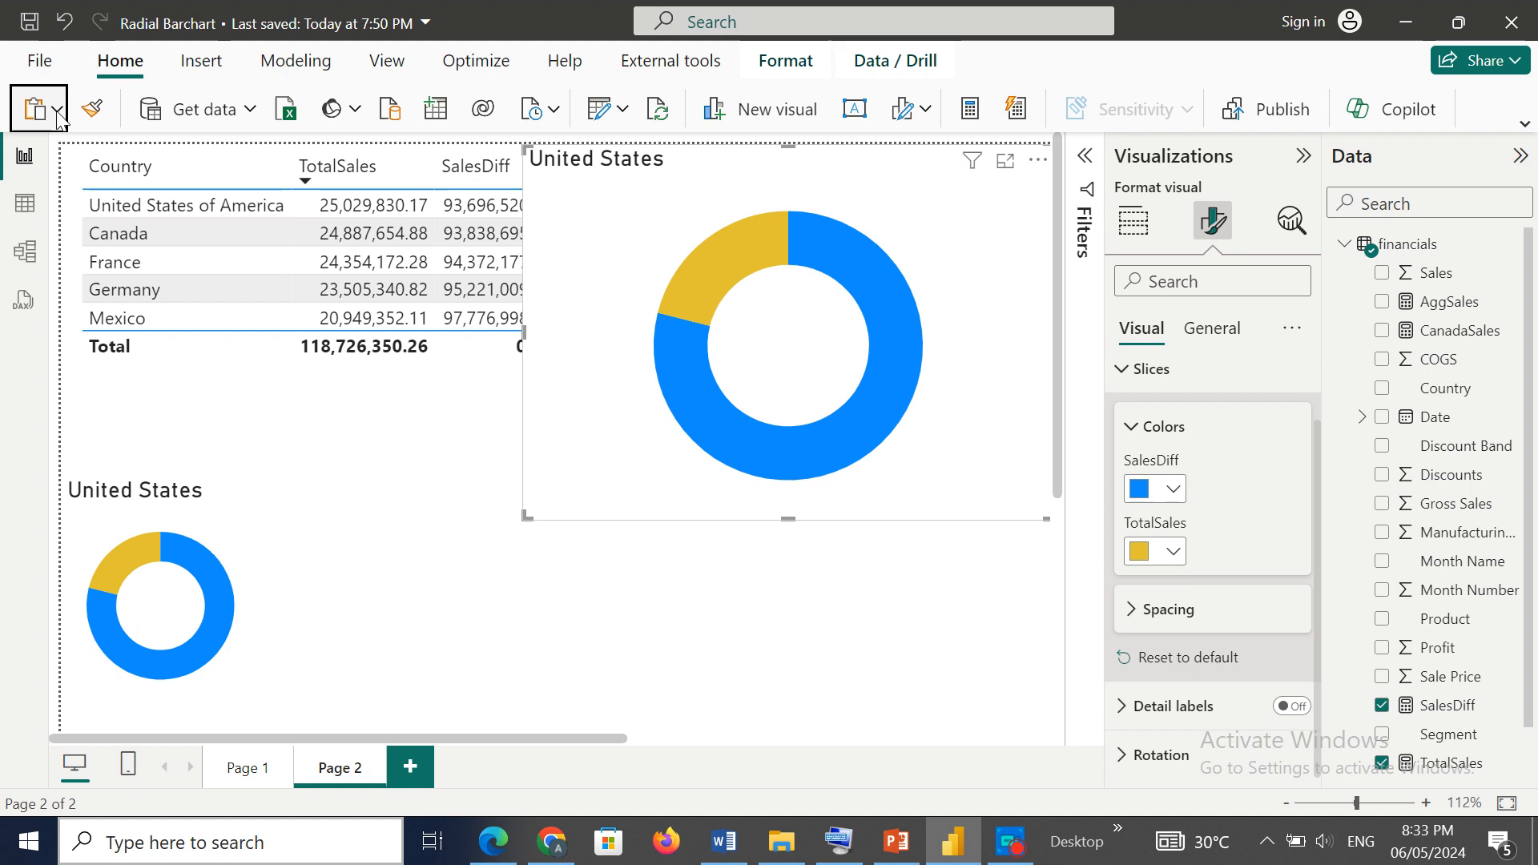
click(57, 112)
click(74, 238)
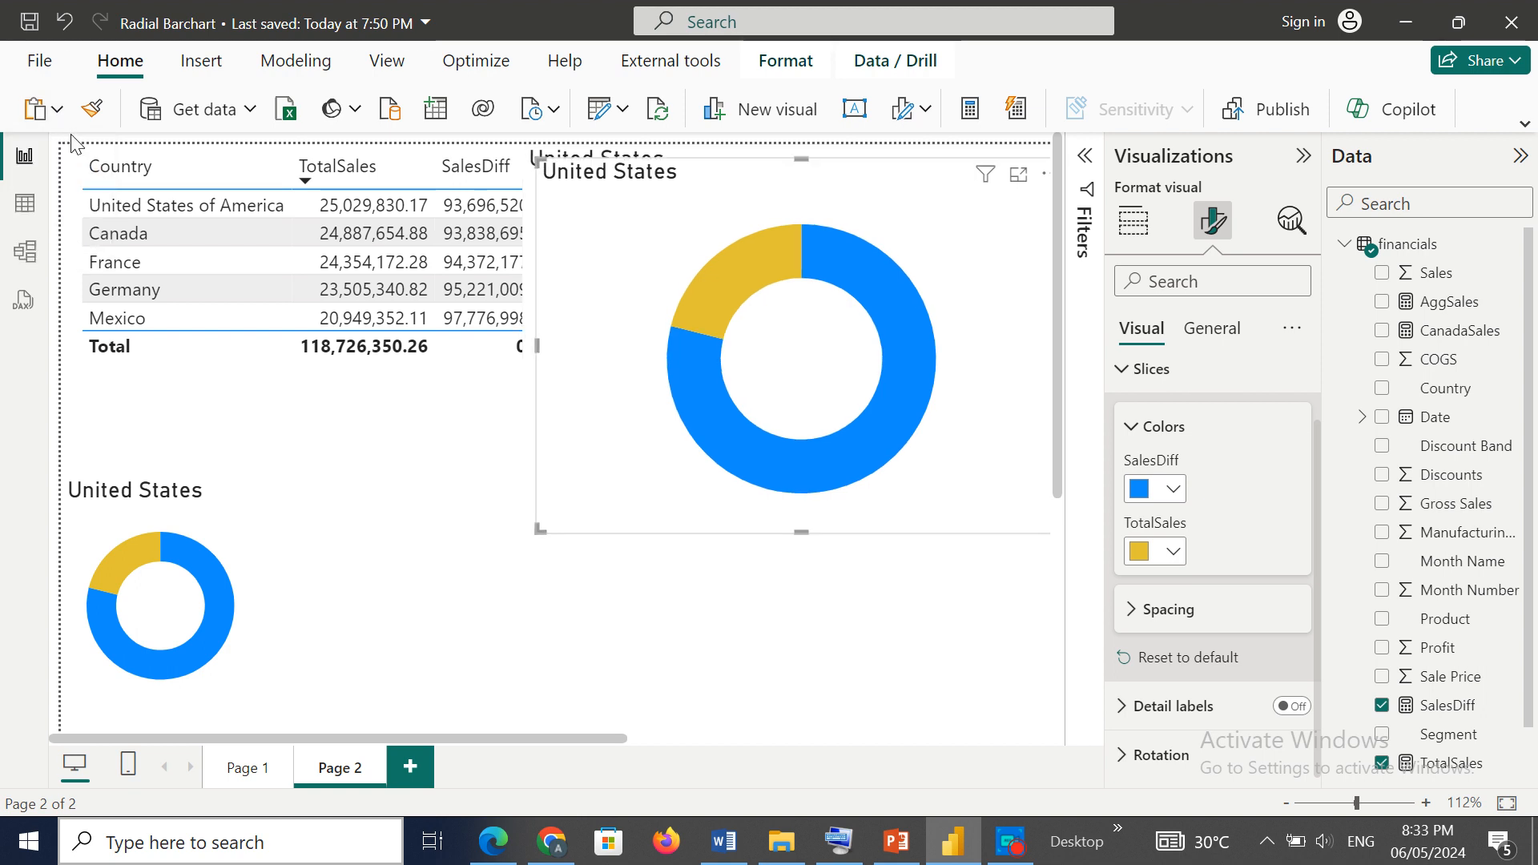
click(58, 113)
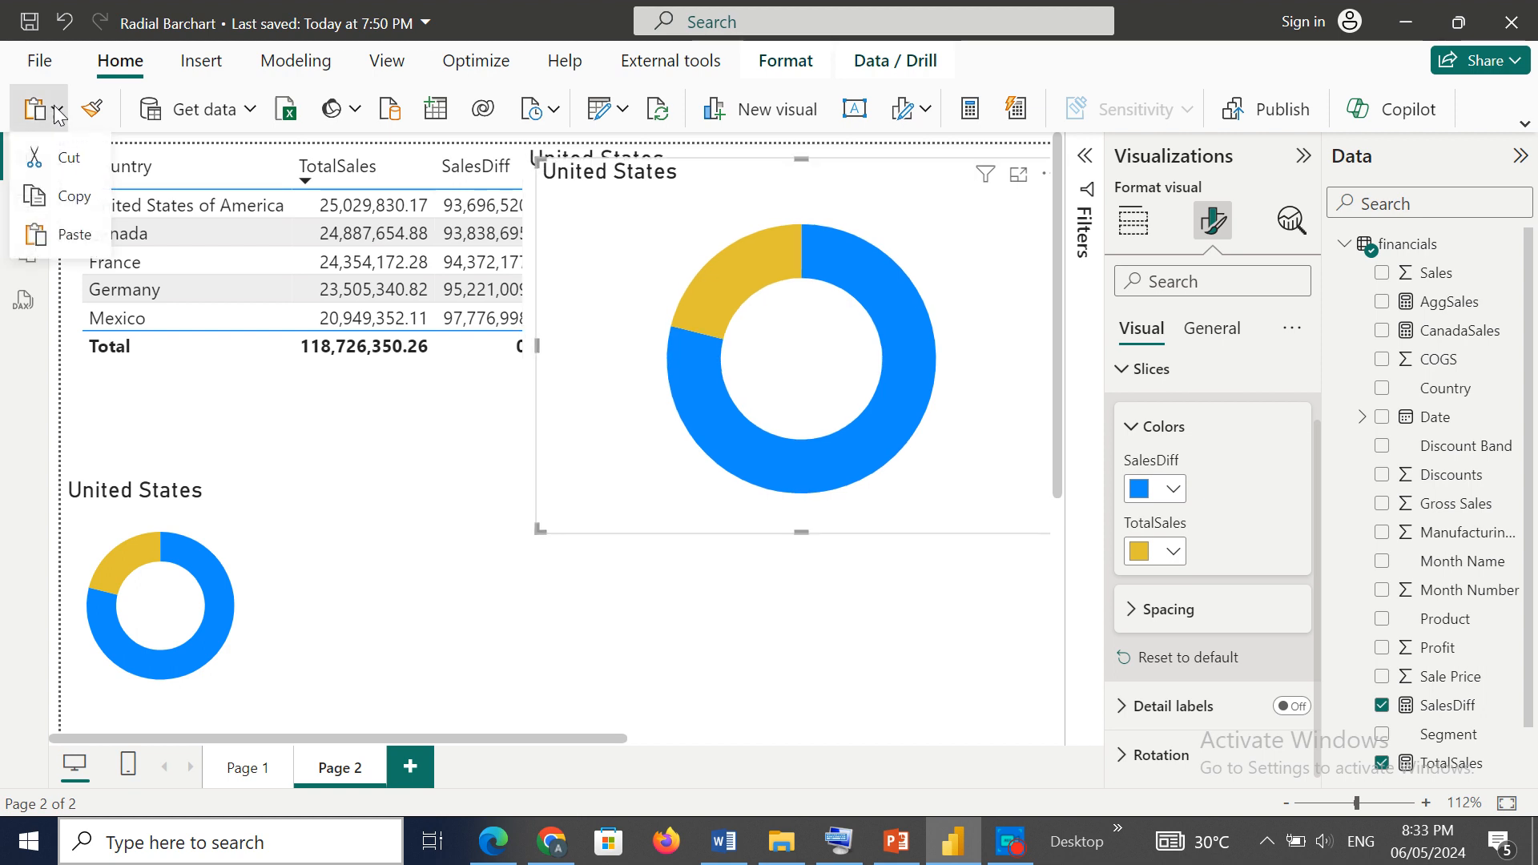
click(57, 112)
click(59, 112)
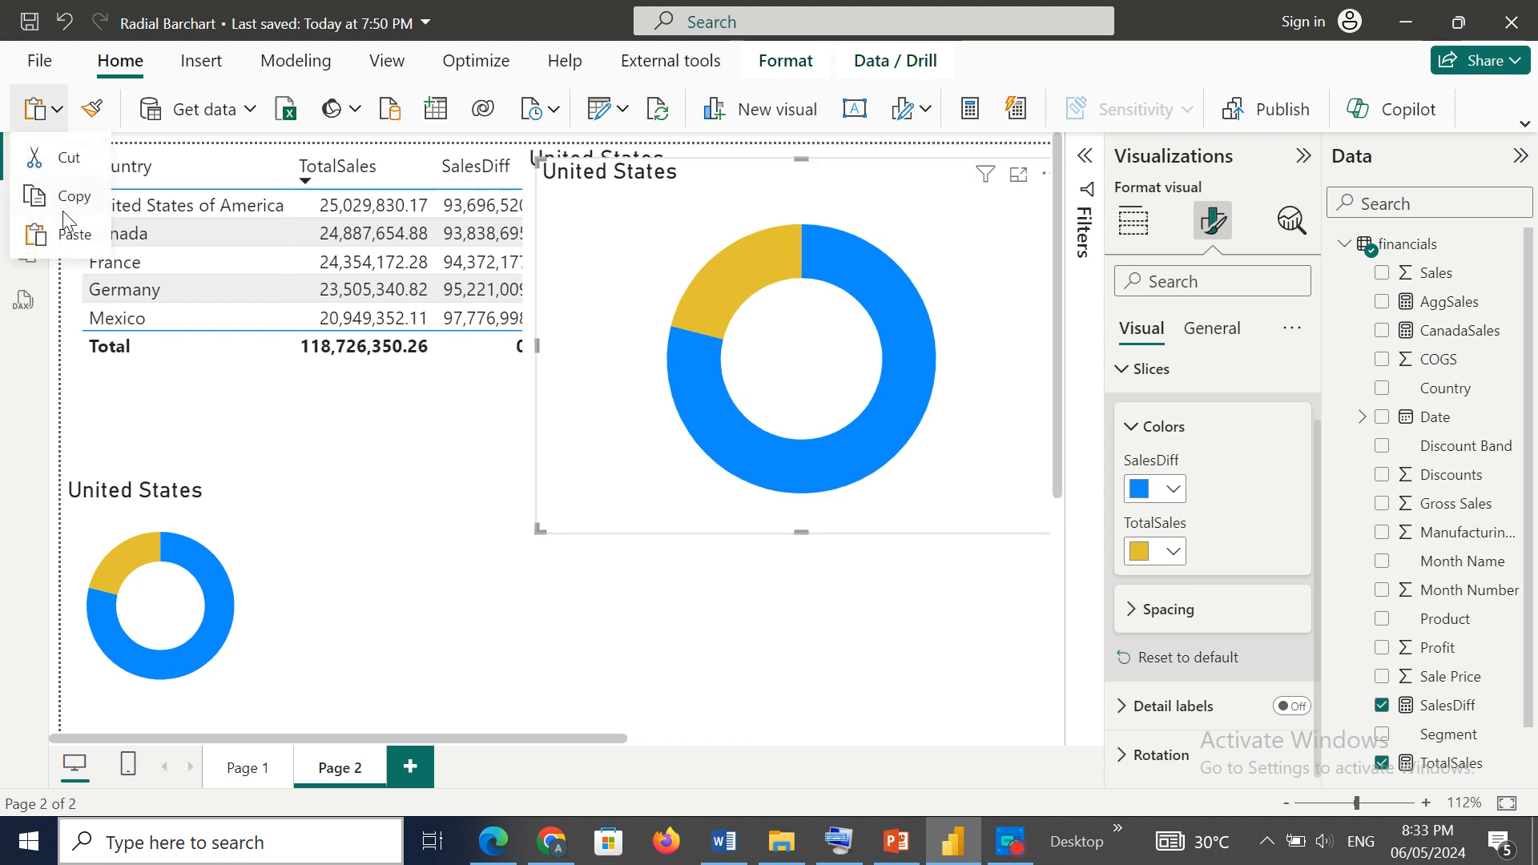
click(72, 228)
click(58, 114)
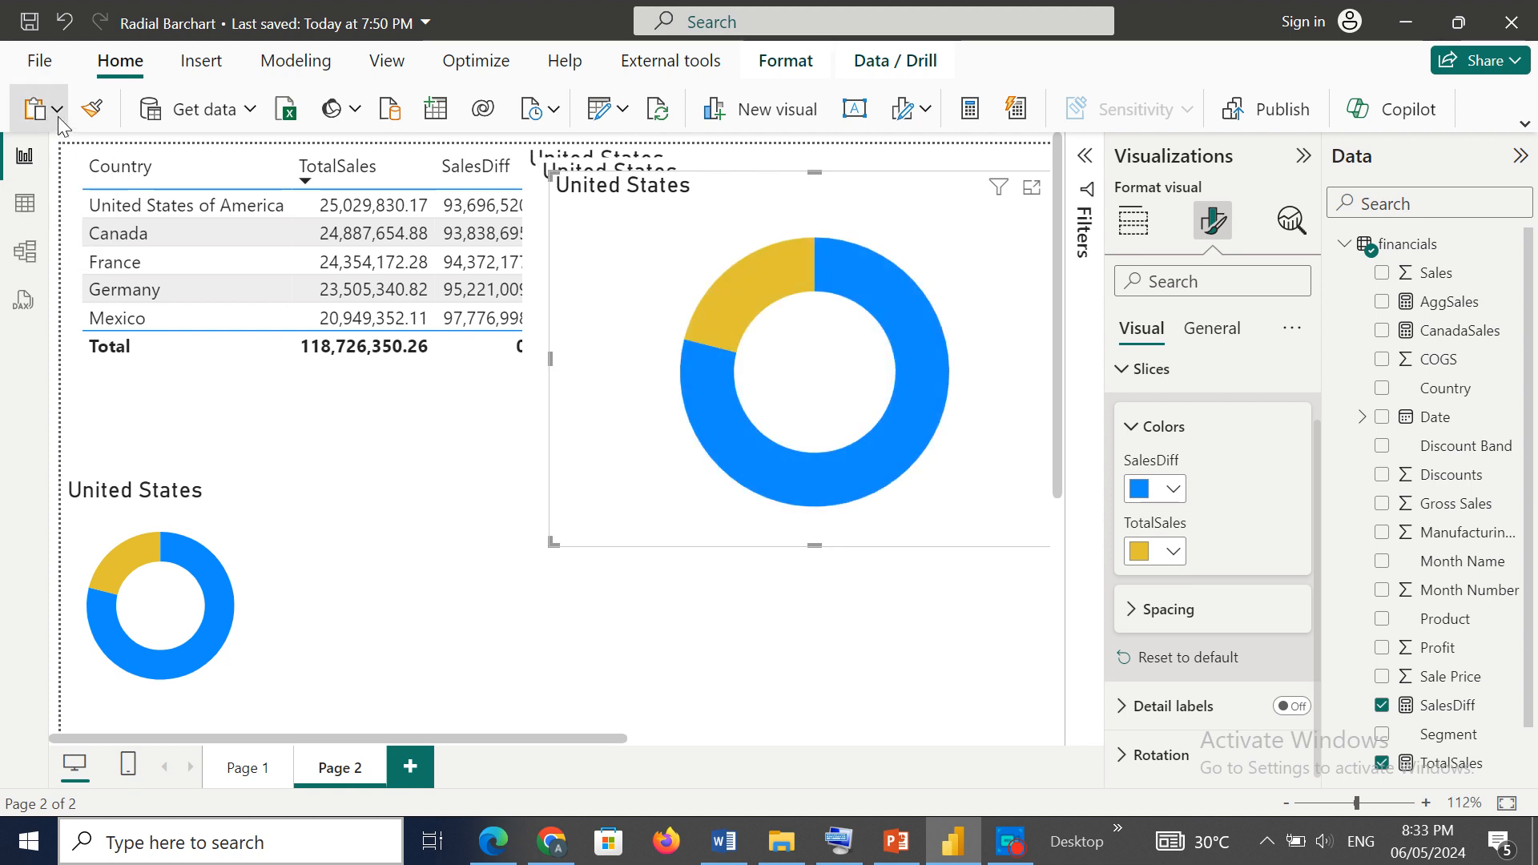
key(ctrl+v)
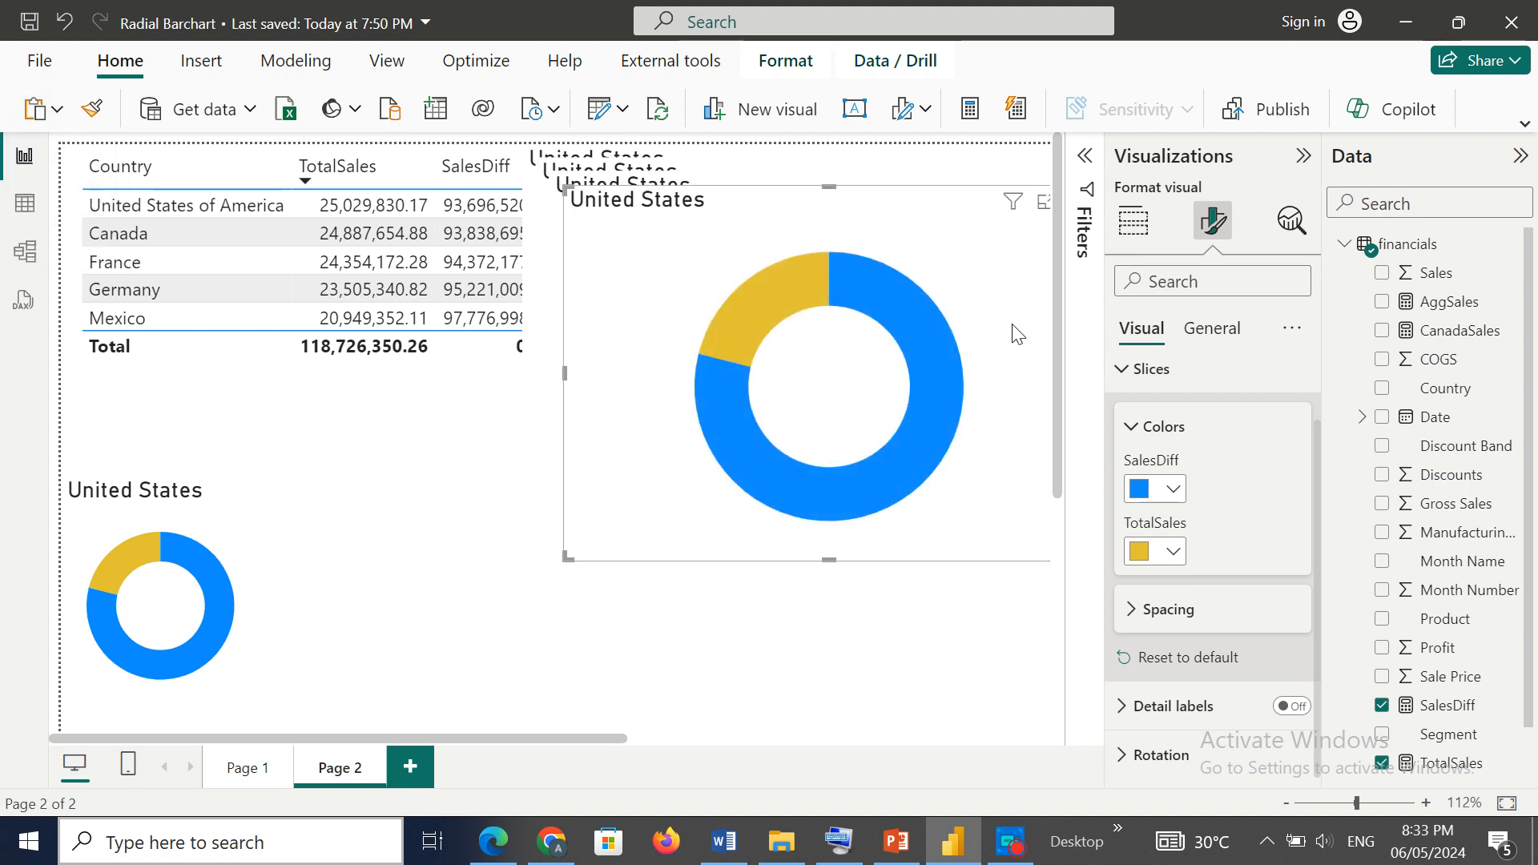
drag(930, 373, 436, 335)
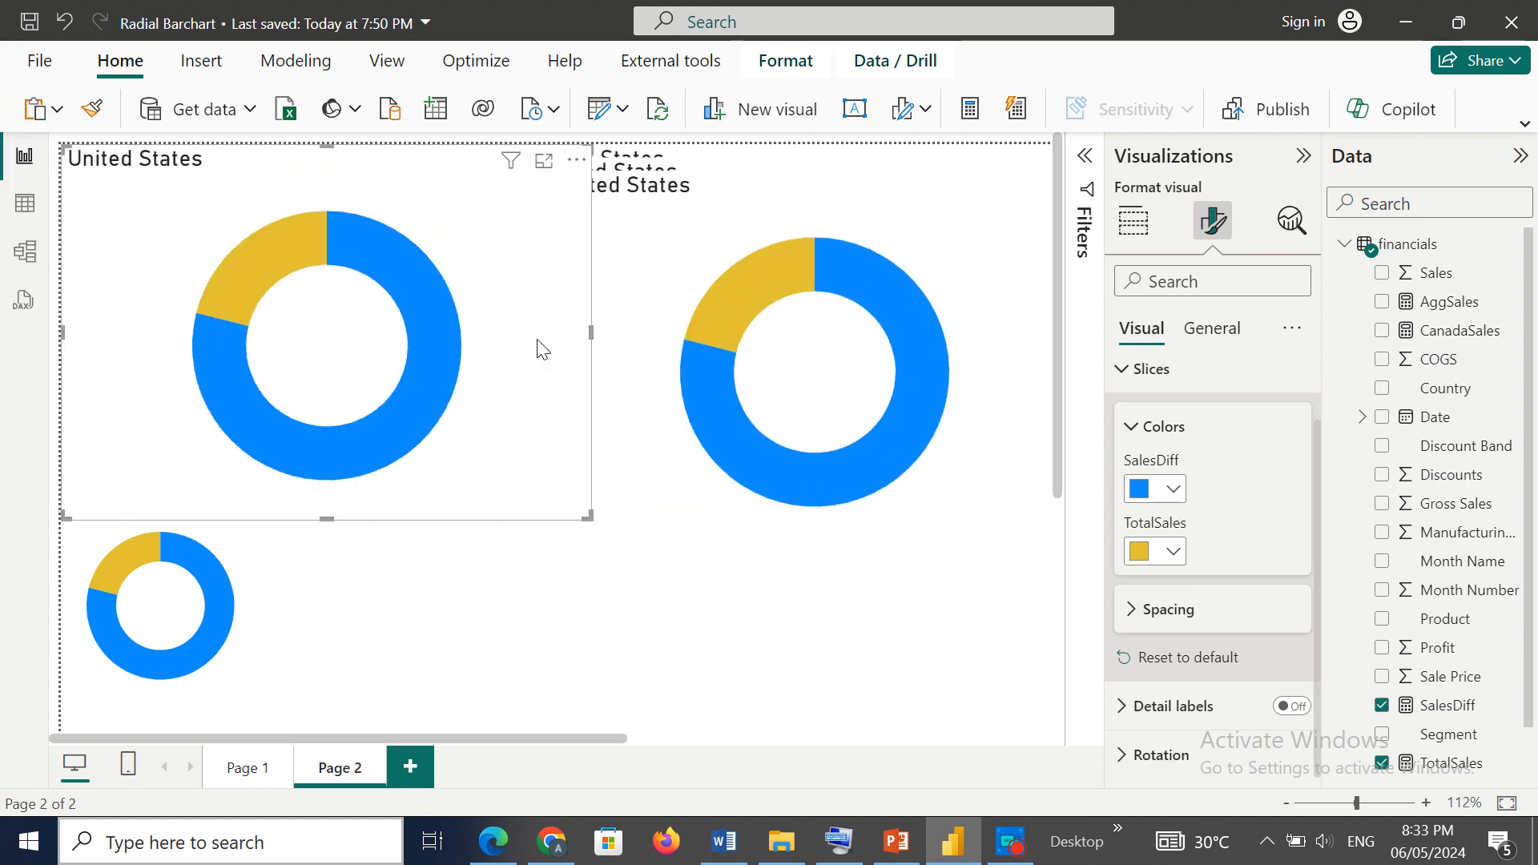
Step: Shrink the donut chart covering the country table, then move the front large duplicate to the page's lower-right area and shrink it too
drag(590, 333, 366, 332)
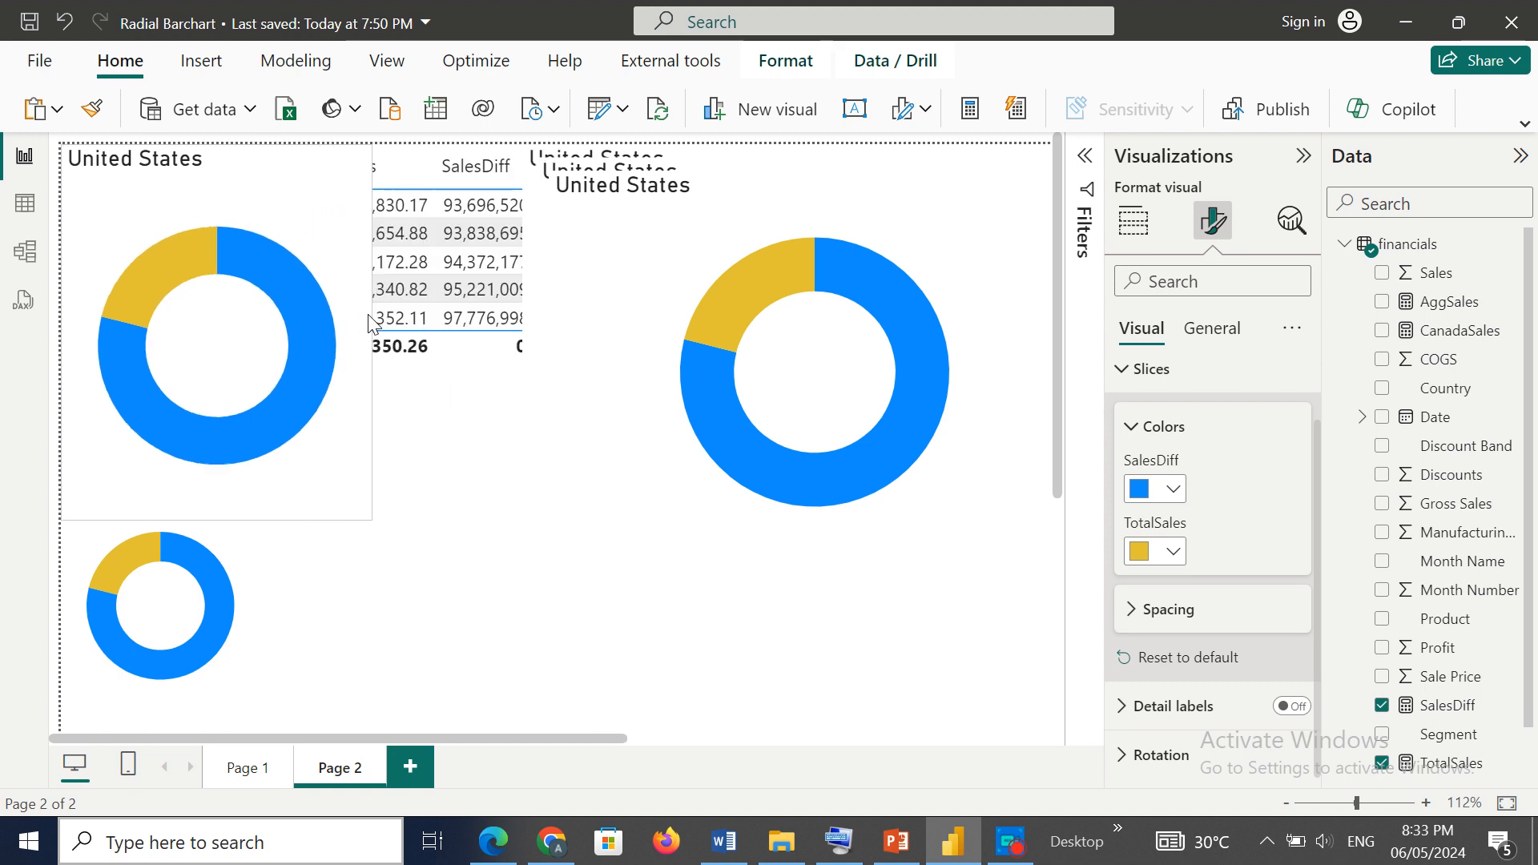
drag(213, 521, 205, 332)
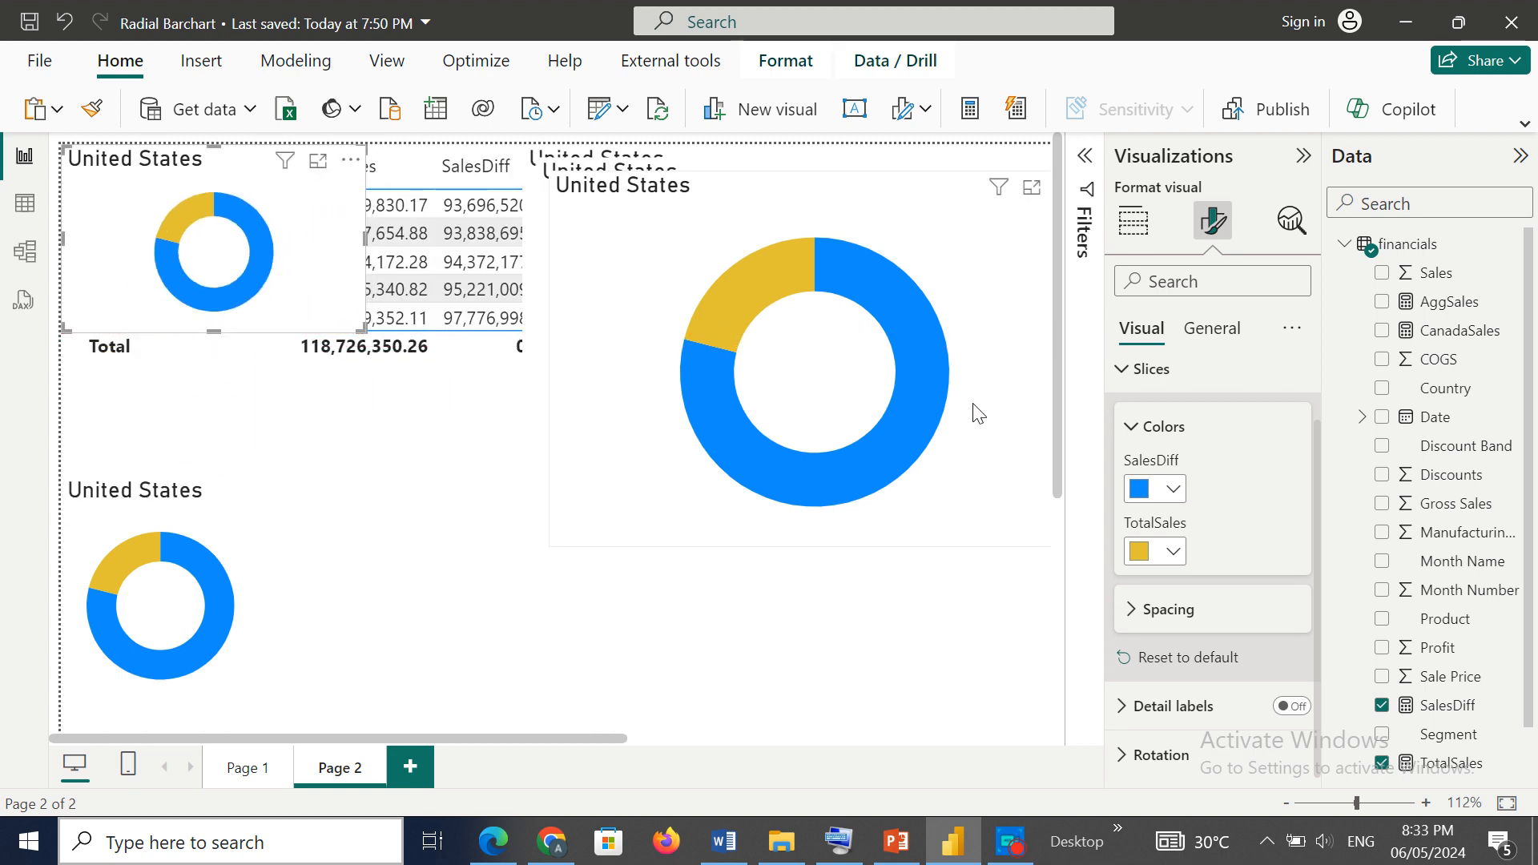
drag(909, 523, 934, 591)
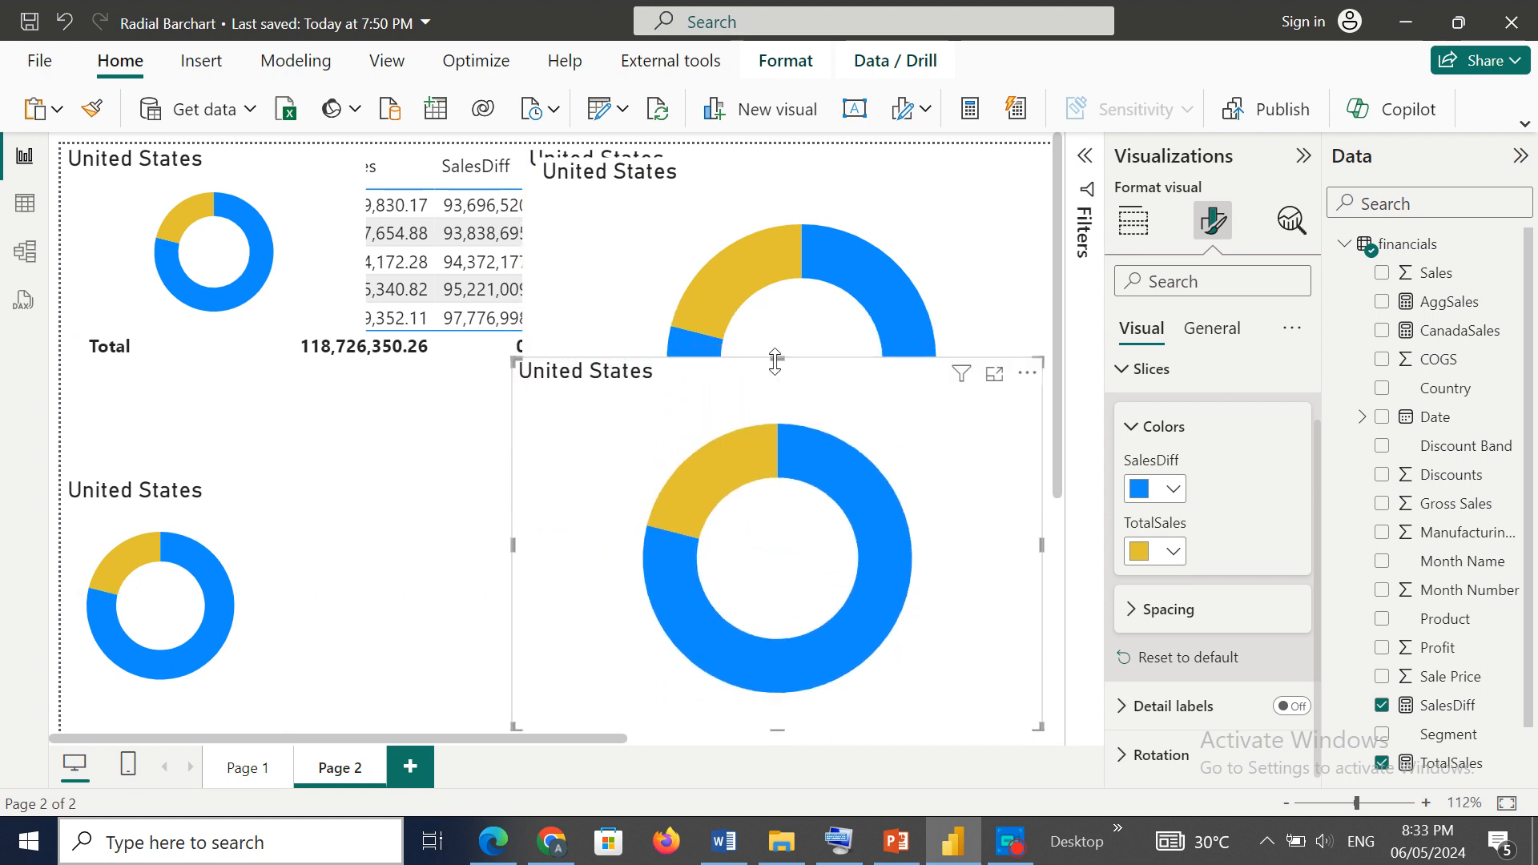
drag(776, 362, 774, 571)
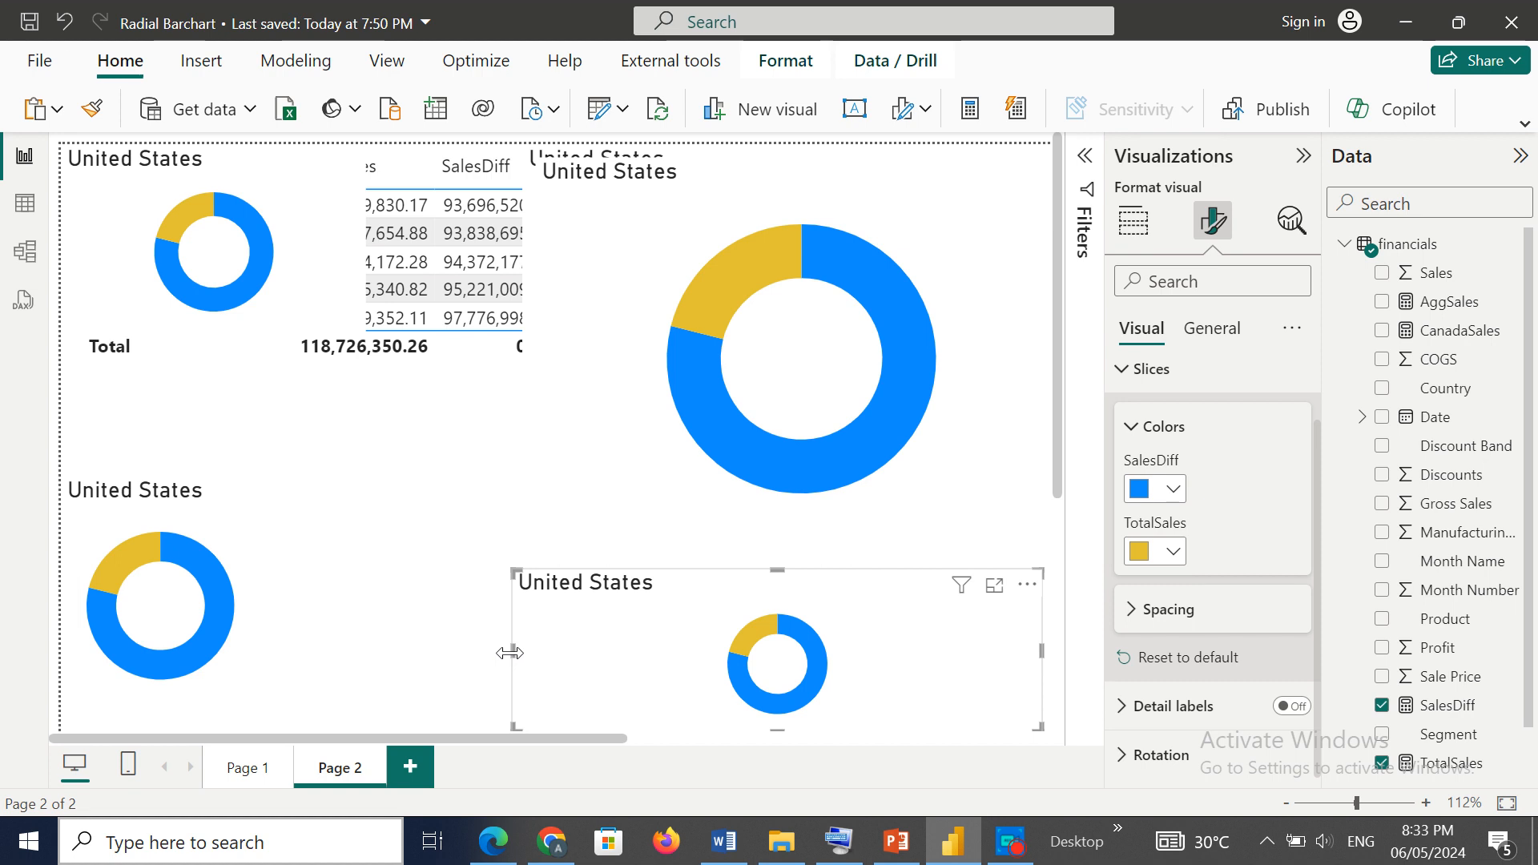
drag(509, 653, 751, 646)
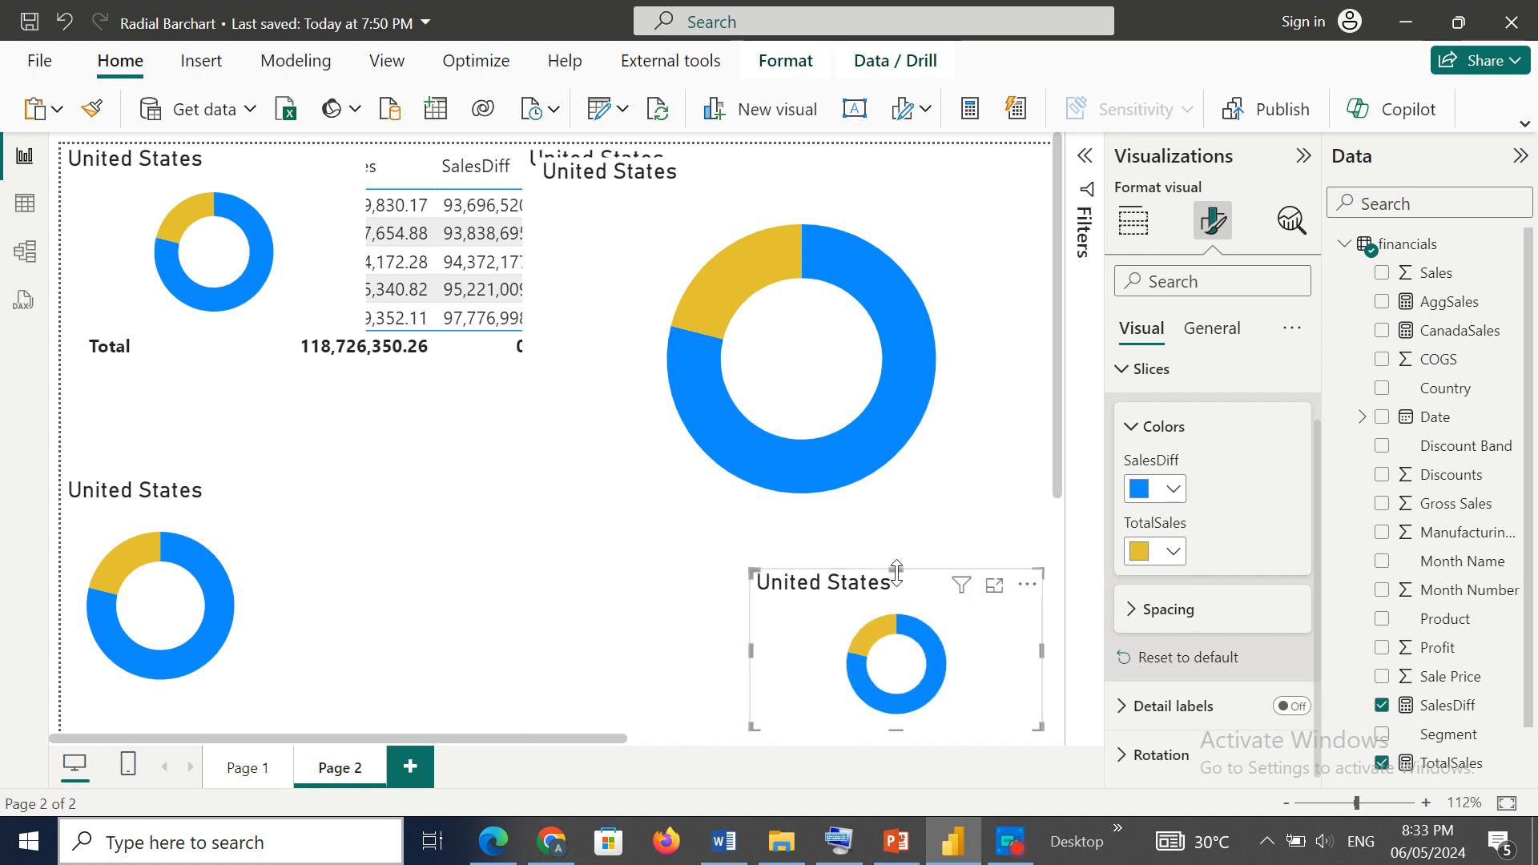
drag(897, 566, 899, 525)
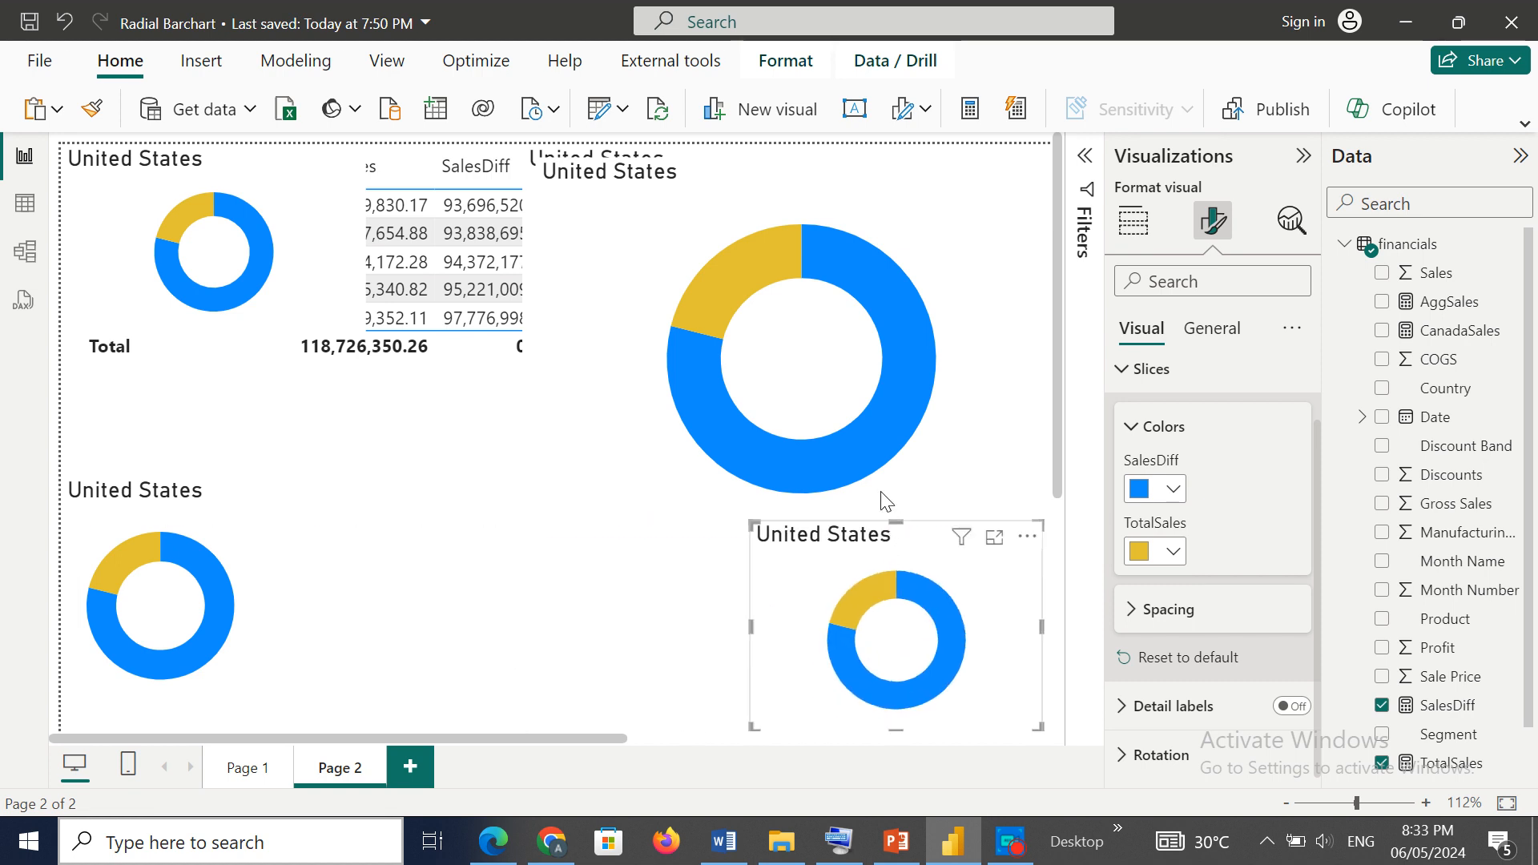
Step: Move the next large donut duplicate to the area below the country table and reduce its height and width to a small visual
click(862, 377)
drag(862, 378, 575, 560)
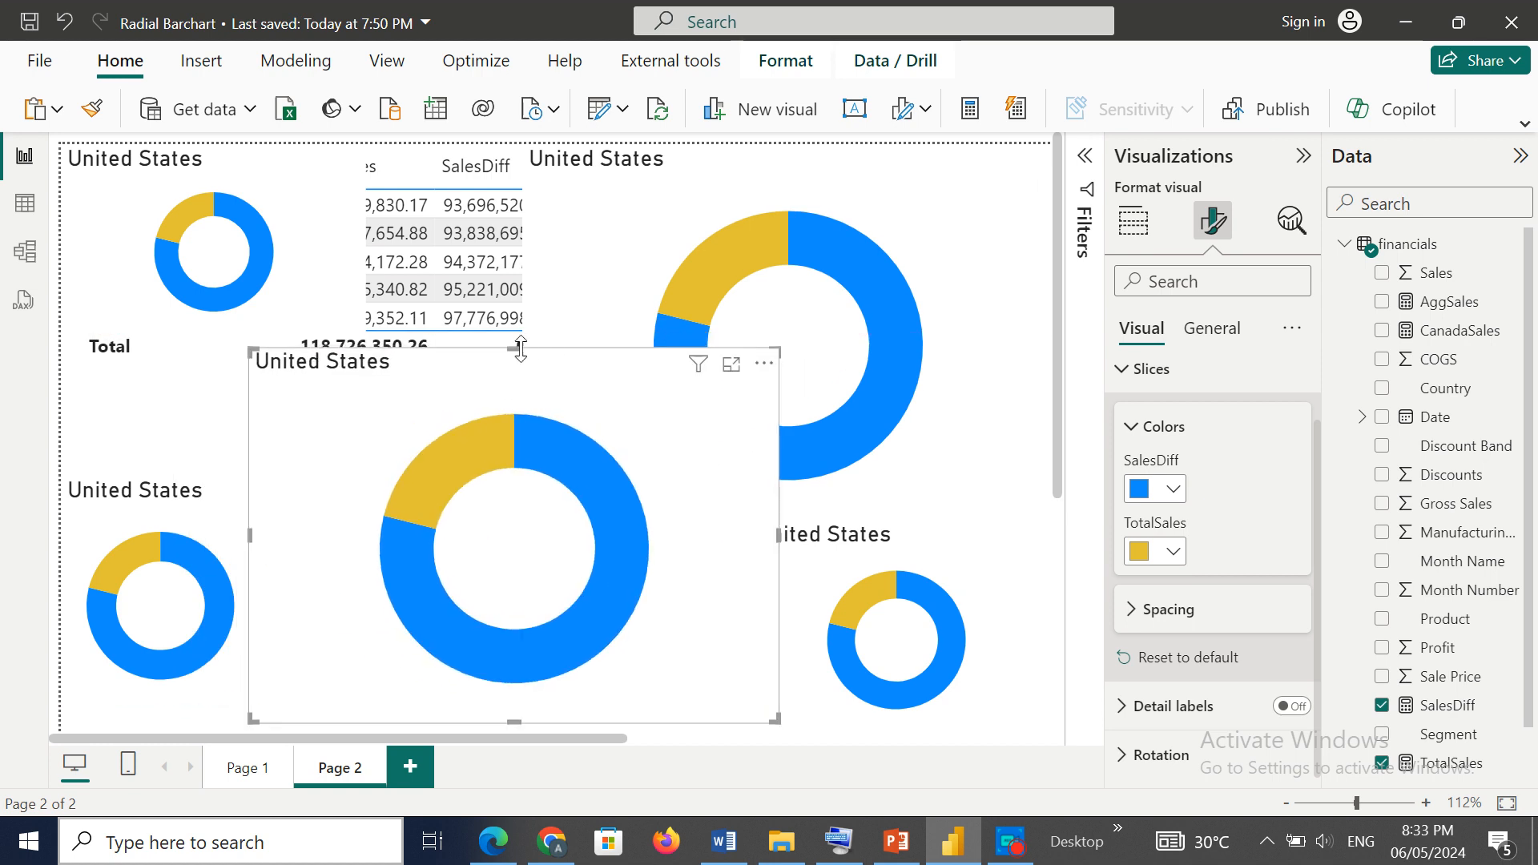
drag(521, 350, 474, 553)
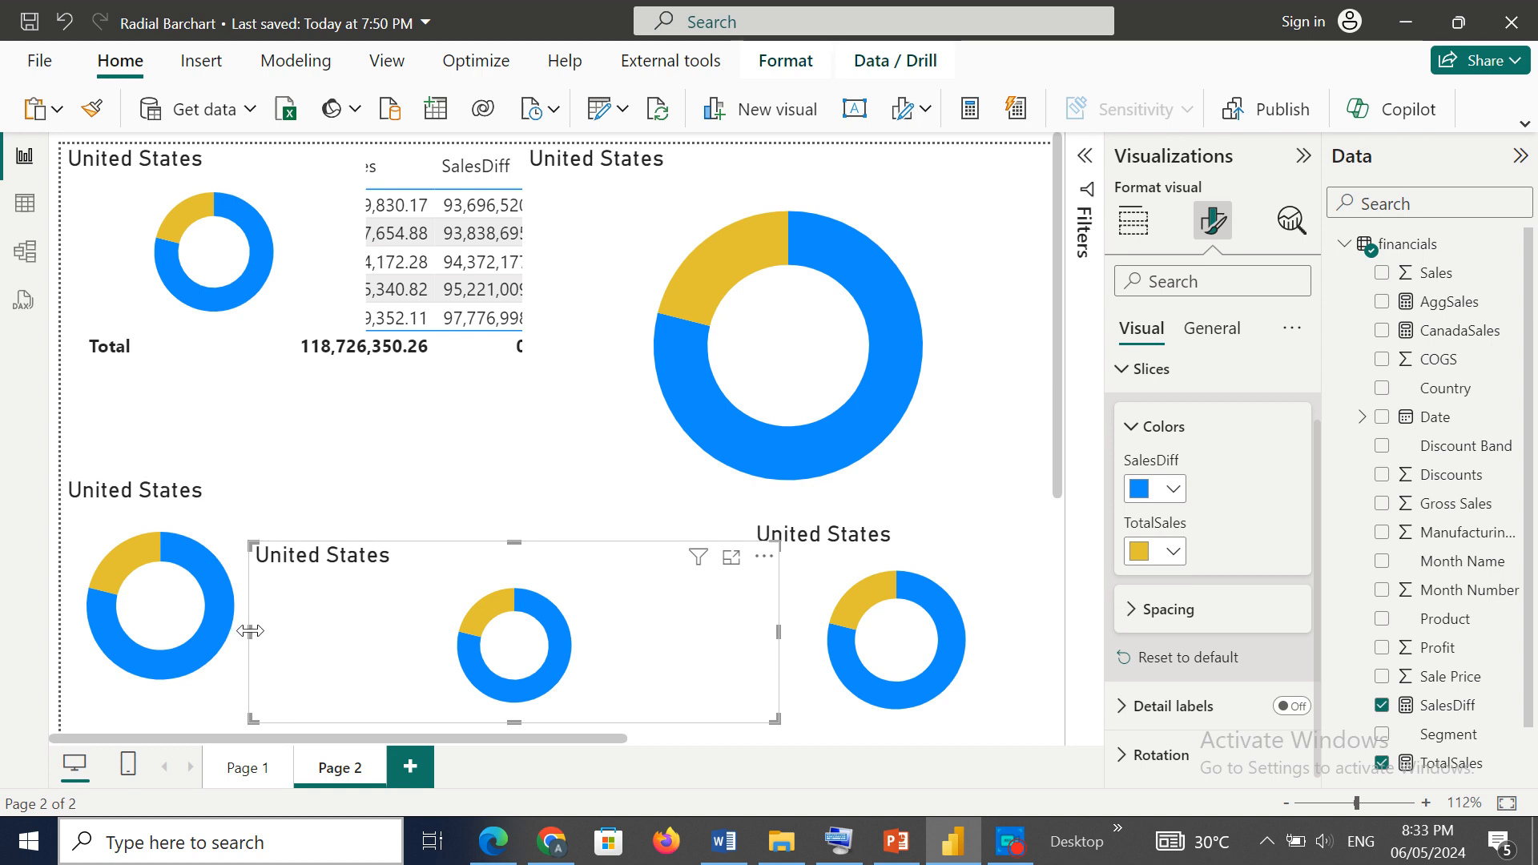
drag(250, 631, 431, 629)
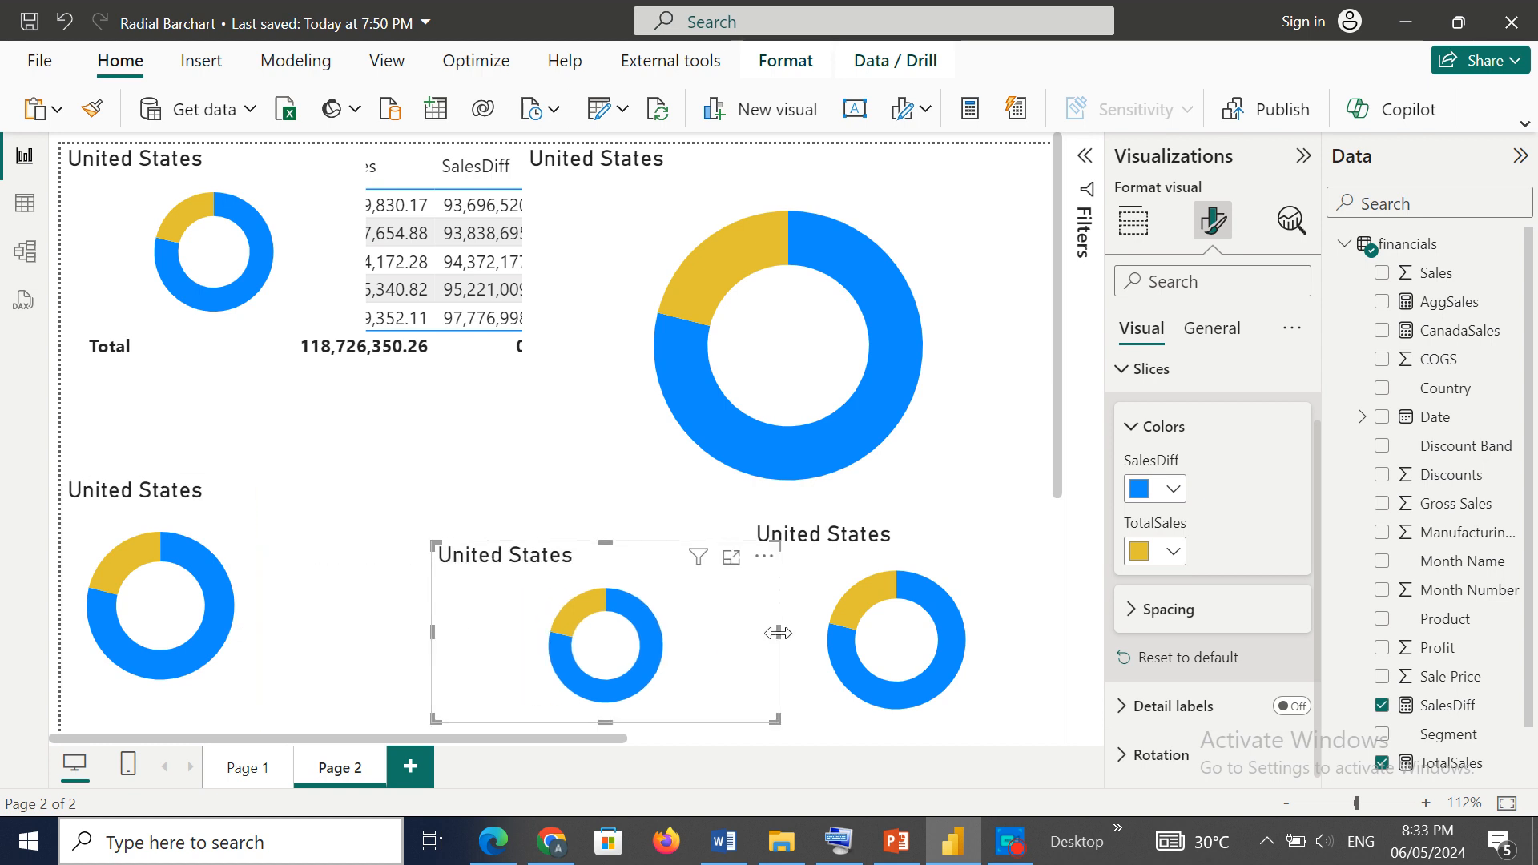
drag(778, 633, 661, 627)
drag(594, 580, 508, 510)
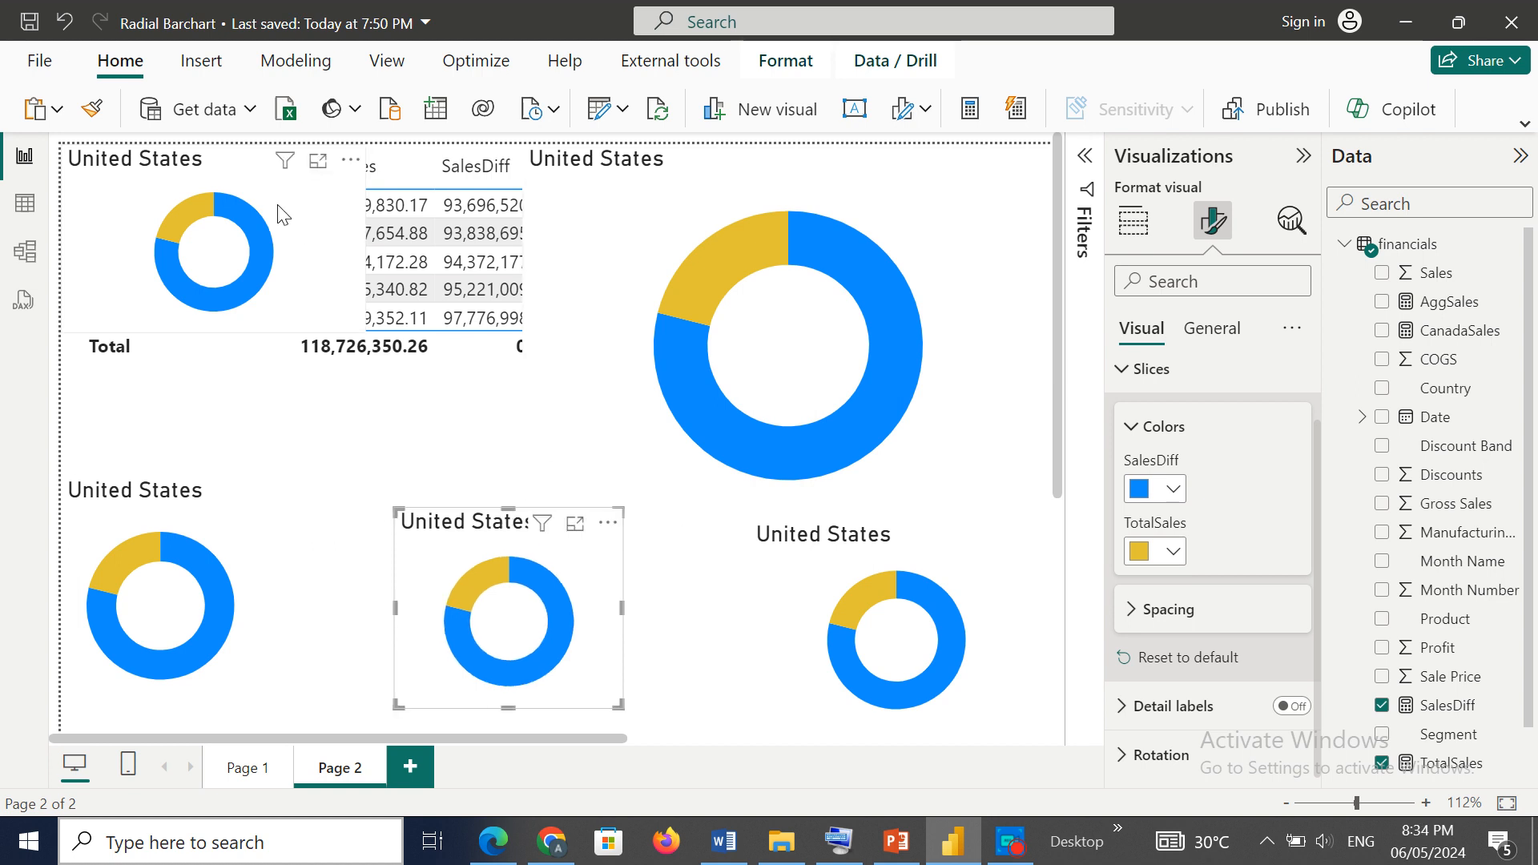
Step: Move the small donut chart off the country table and line up the four small donut charts in a row below it
drag(272, 222, 434, 433)
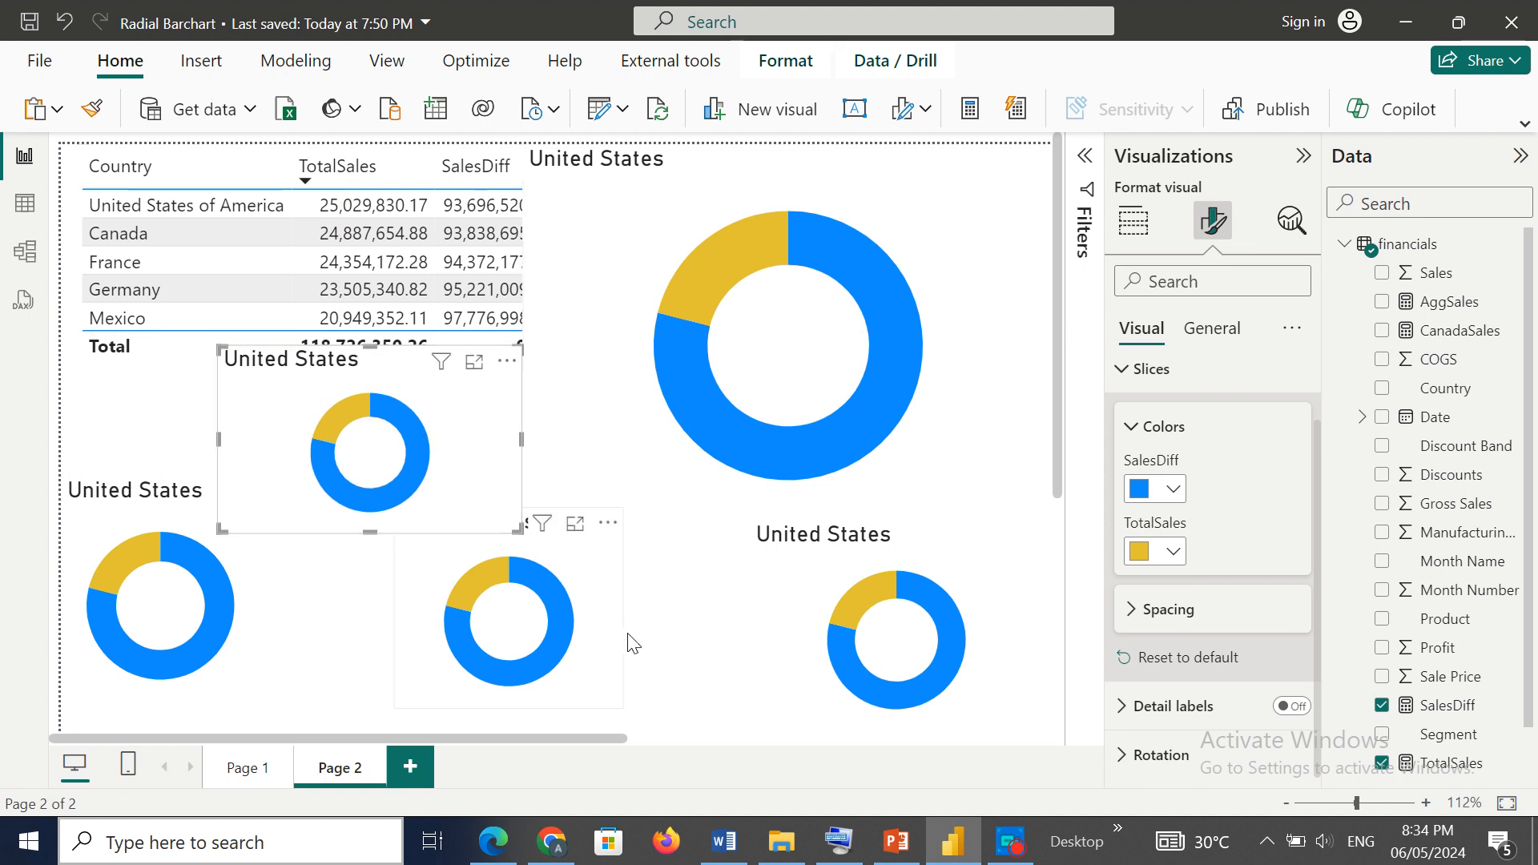
drag(600, 648, 722, 652)
click(994, 615)
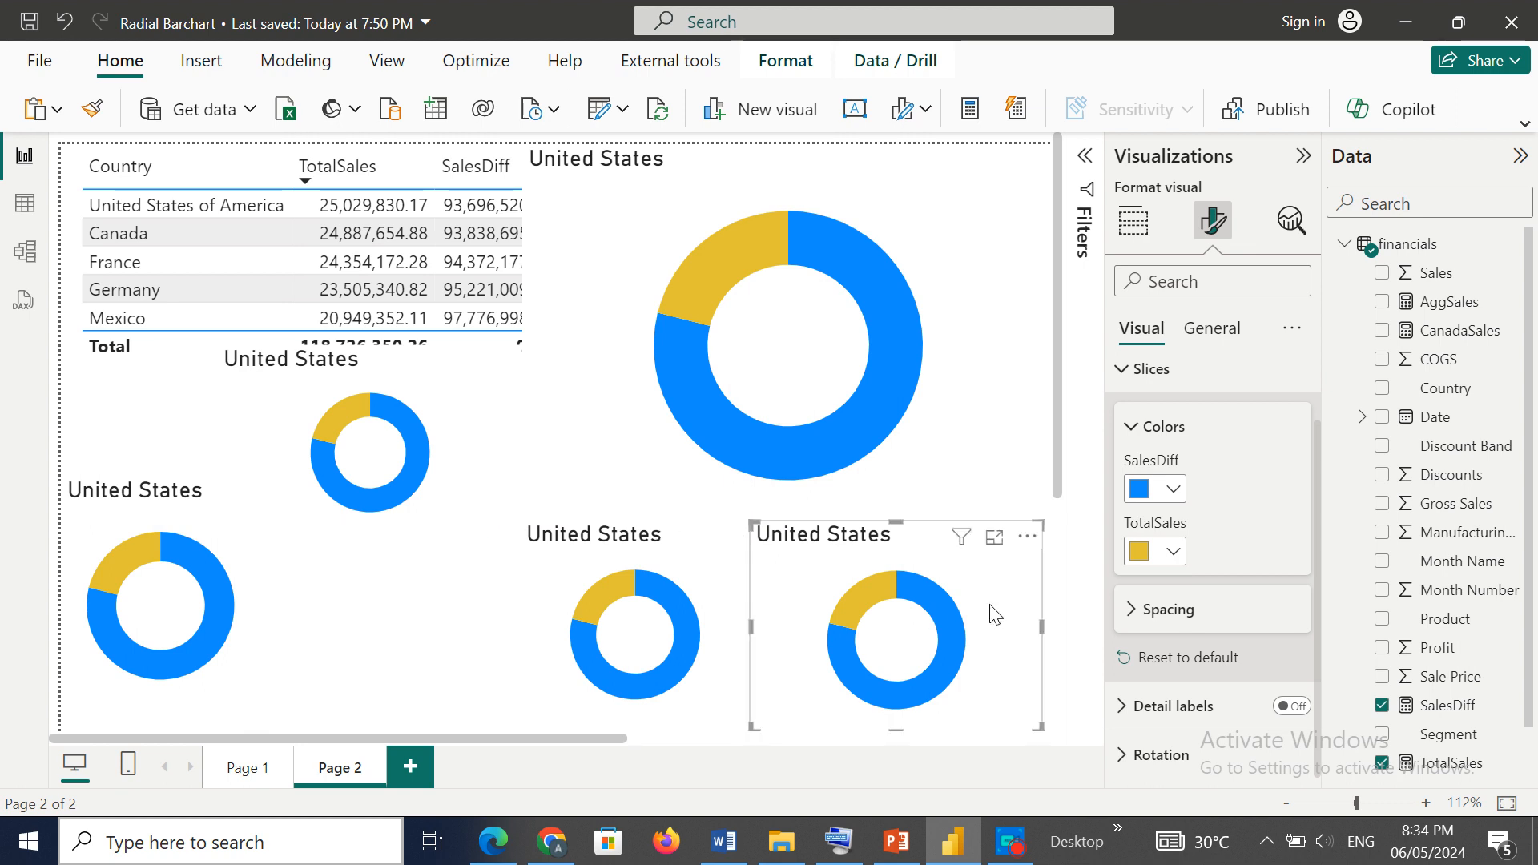
mouse_move(765, 633)
mouse_down()
mouse_move(799, 635)
mouse_move(786, 616)
mouse_up()
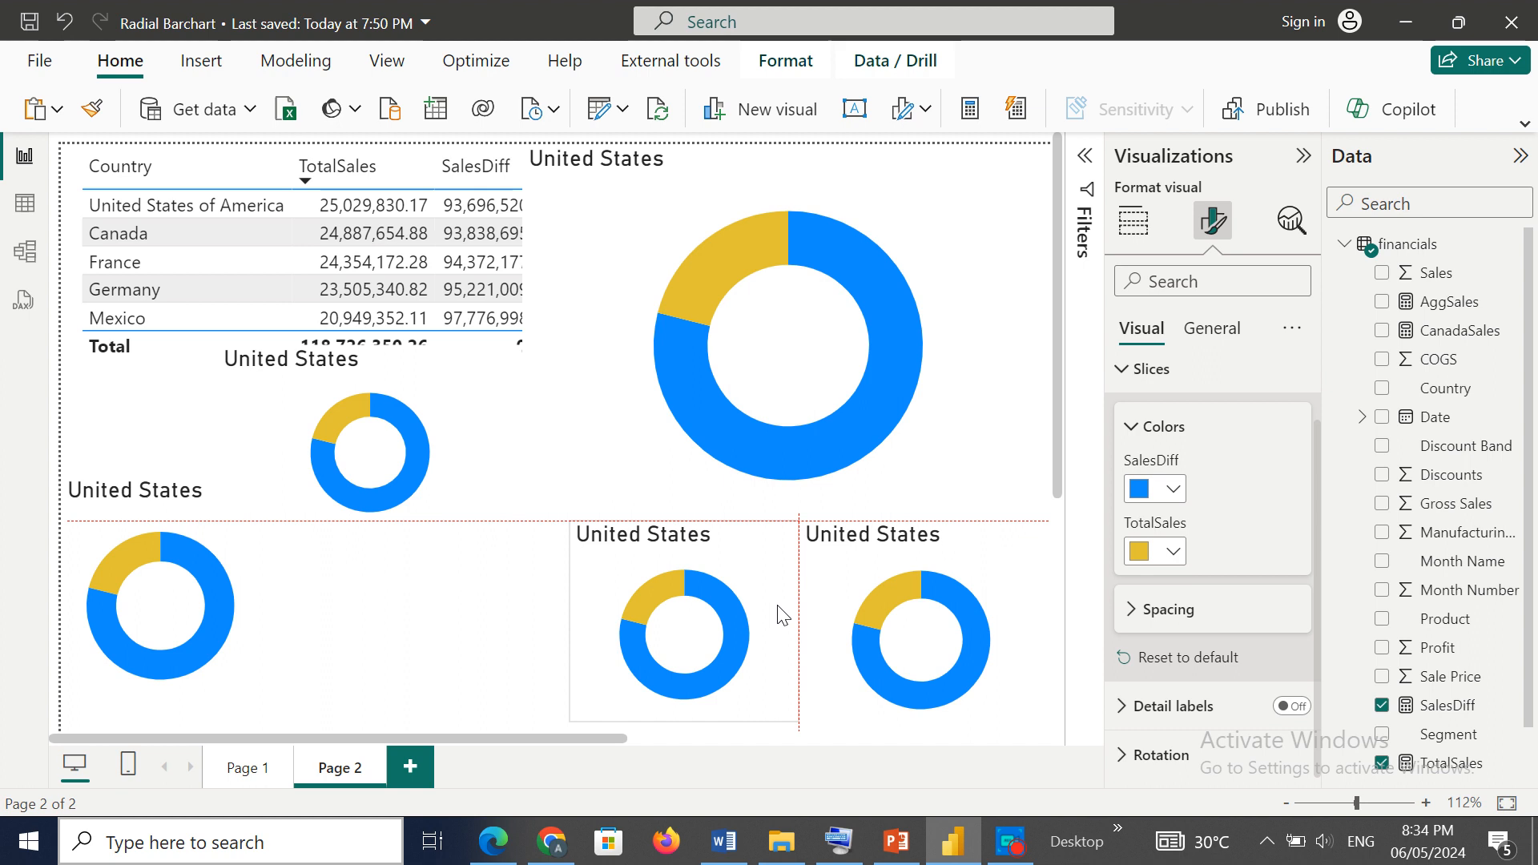
drag(432, 528, 472, 666)
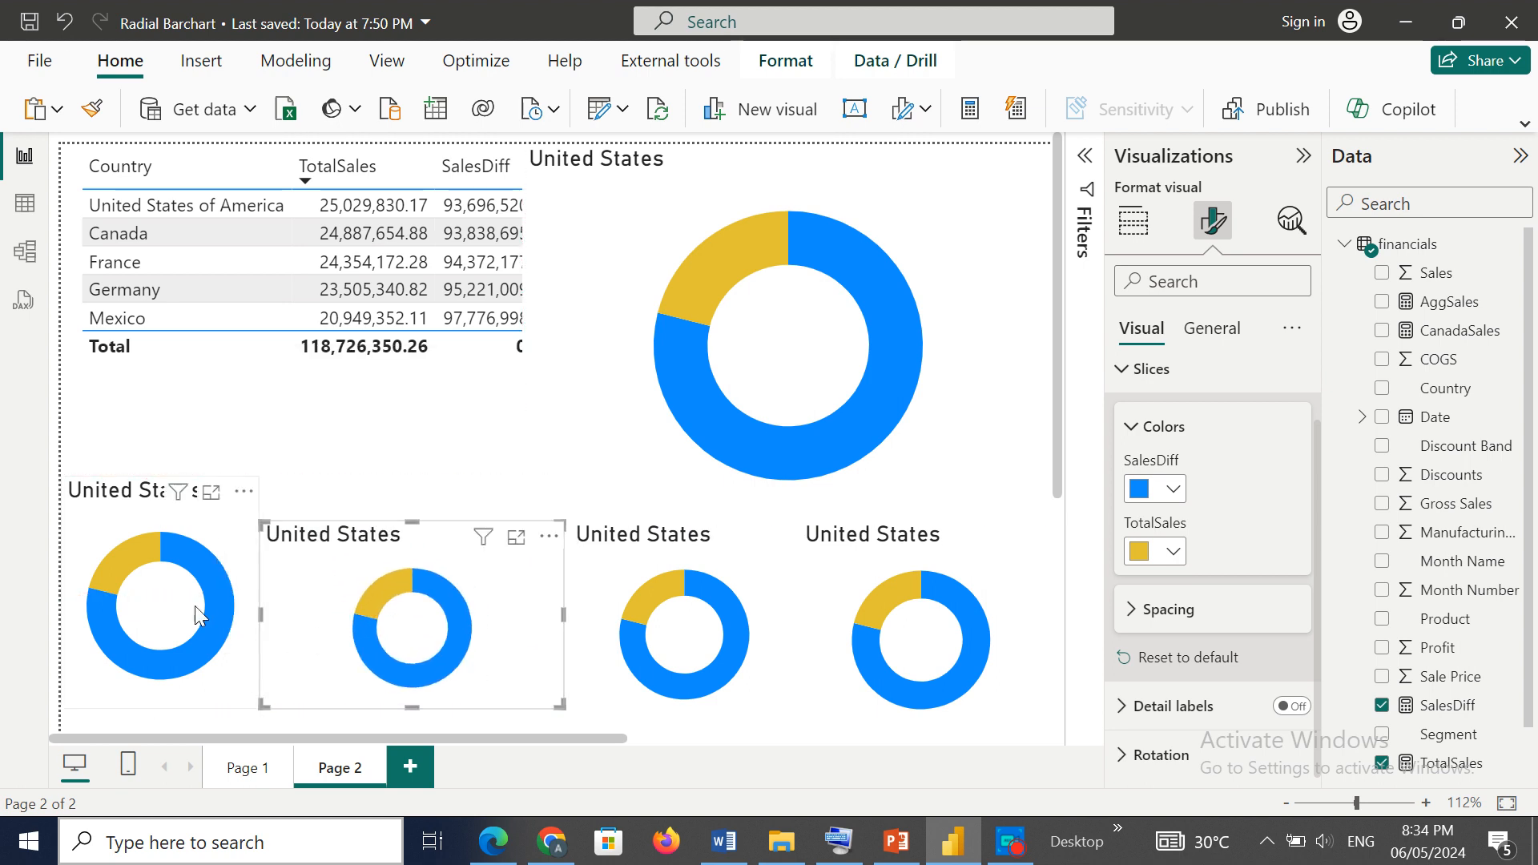
click(231, 548)
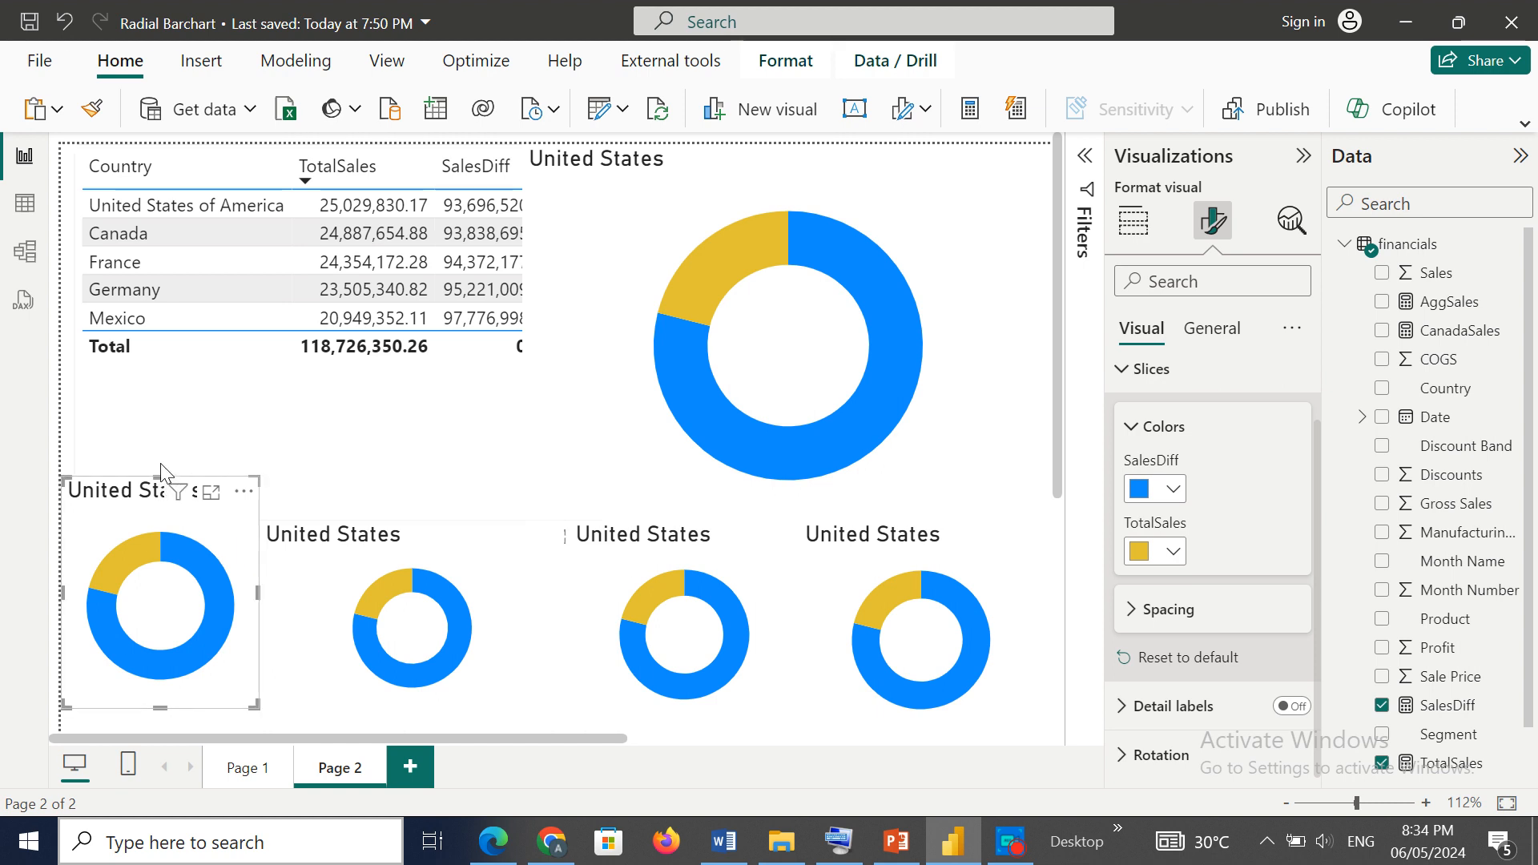
click(258, 471)
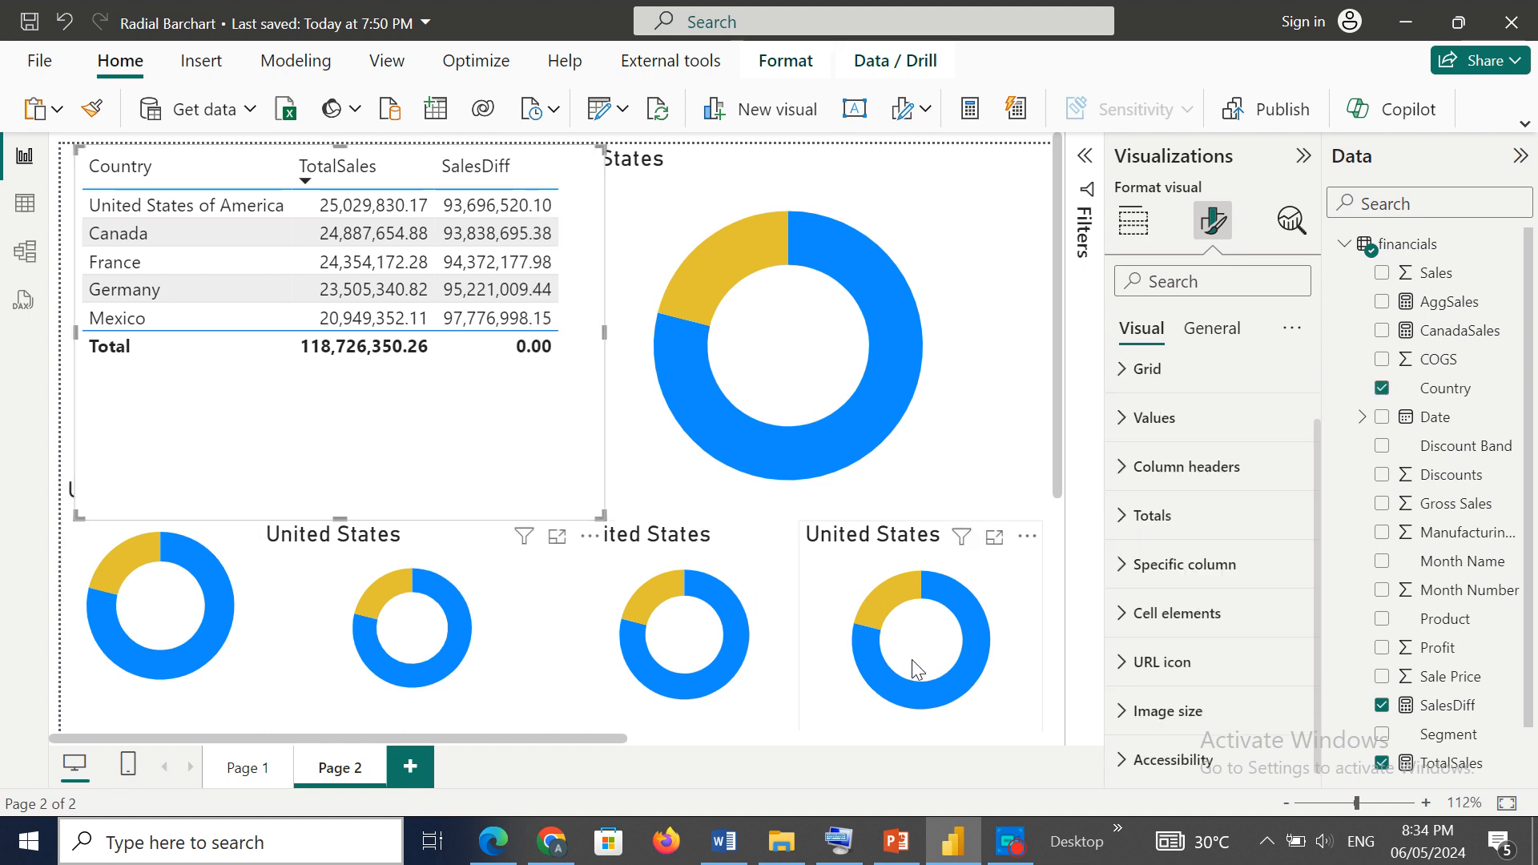
Step: Move the last small donut chart in the row over the country table and set its Country filter to Canada only
click(848, 674)
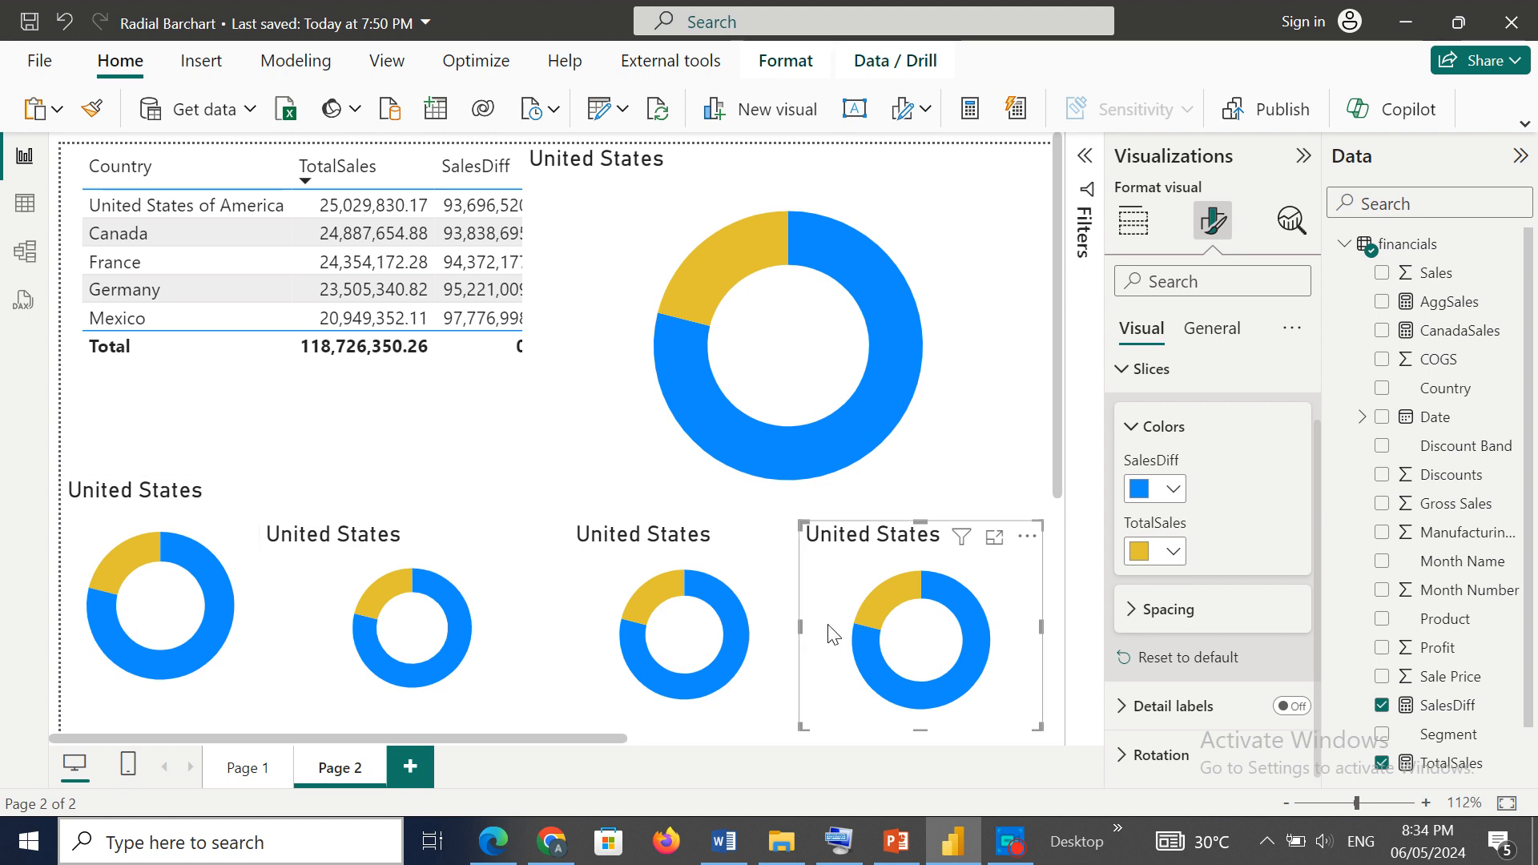
drag(833, 635, 94, 385)
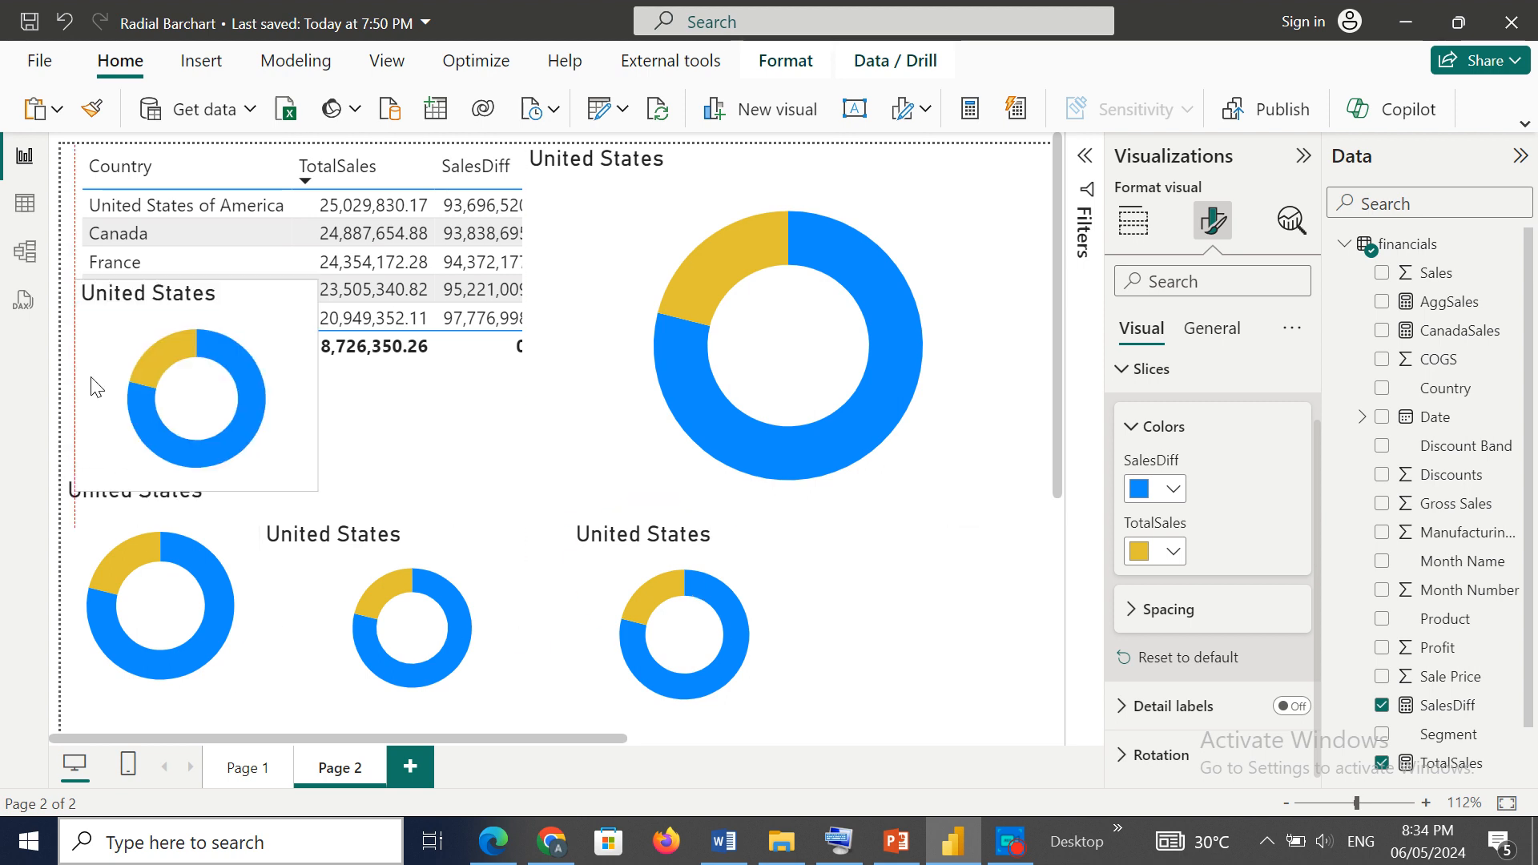
click(1086, 161)
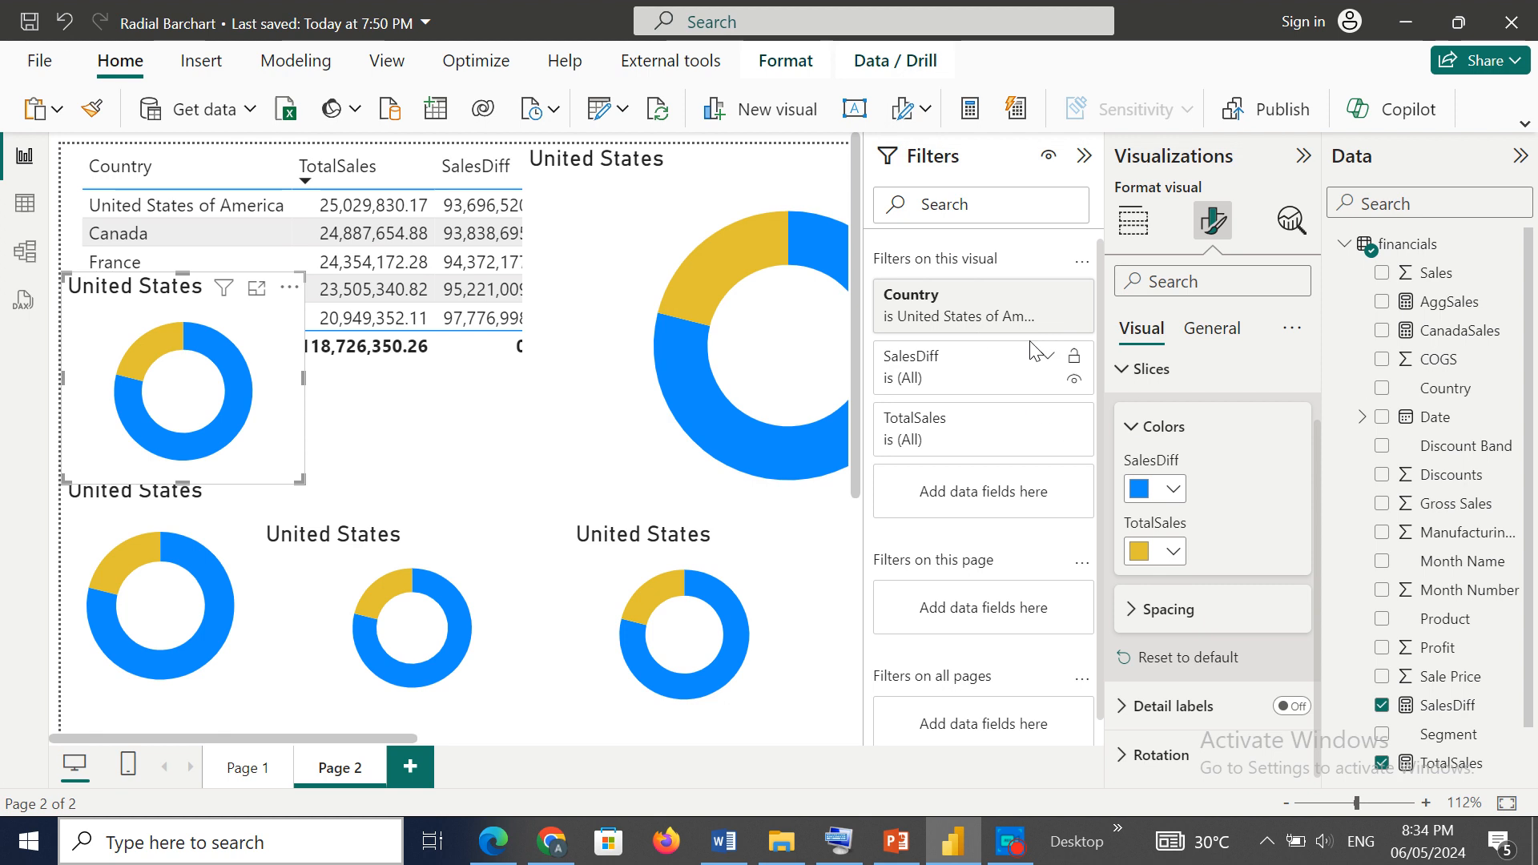
click(1025, 305)
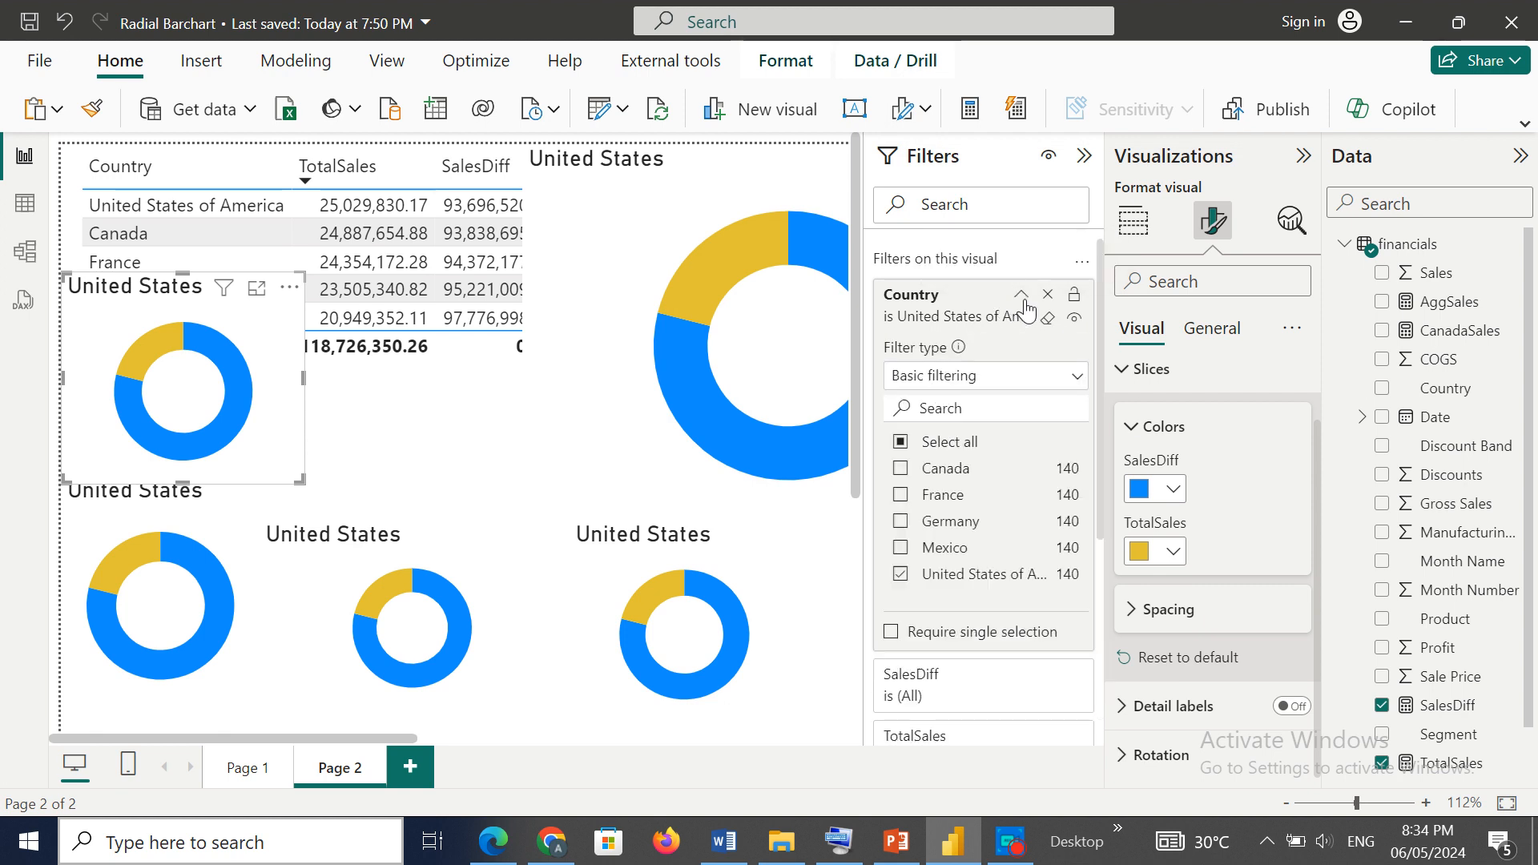
click(901, 575)
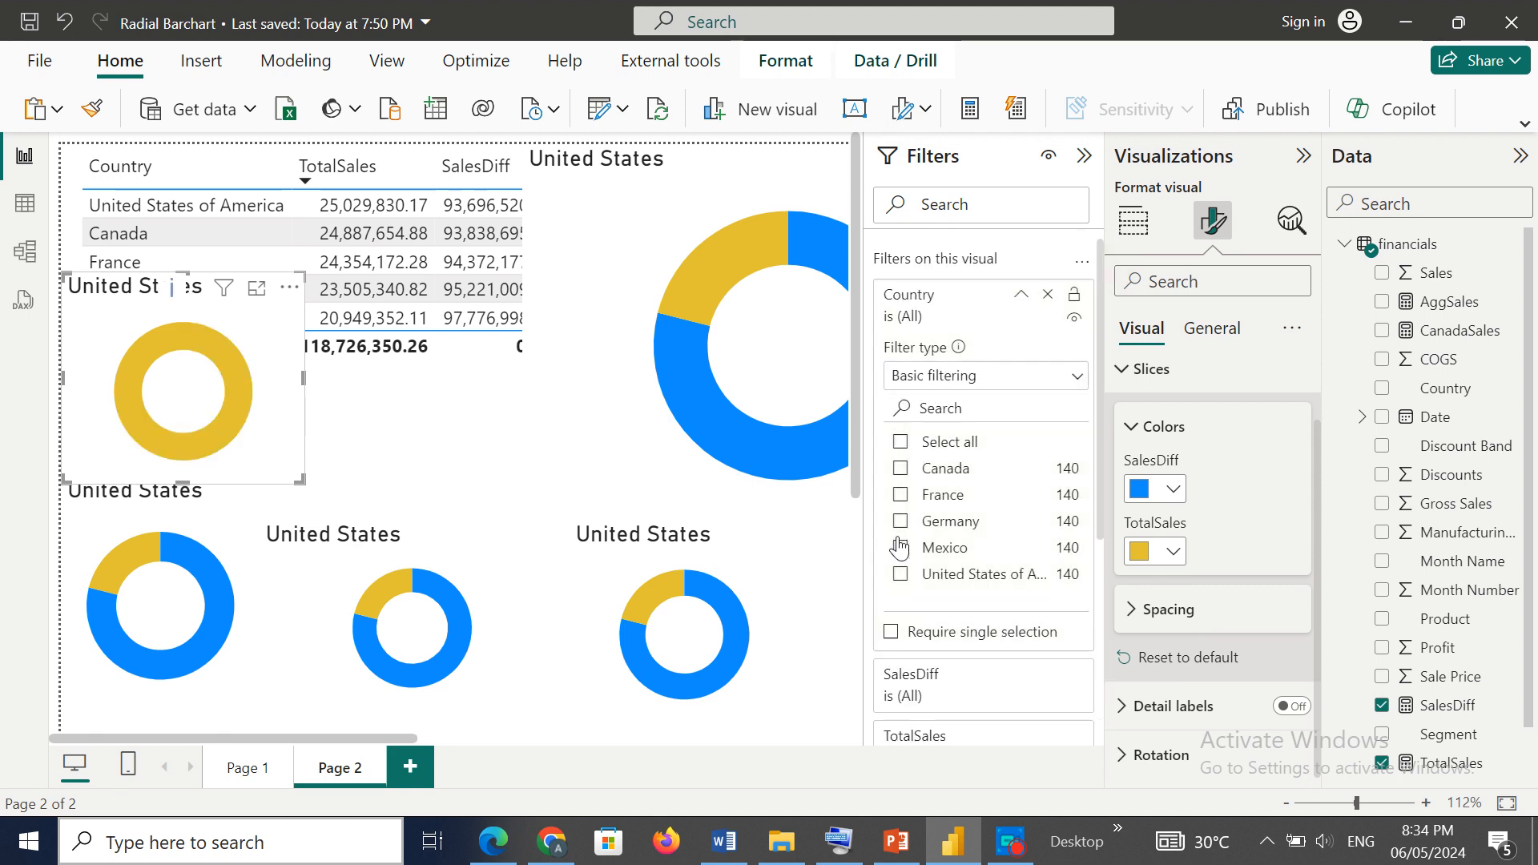
click(900, 469)
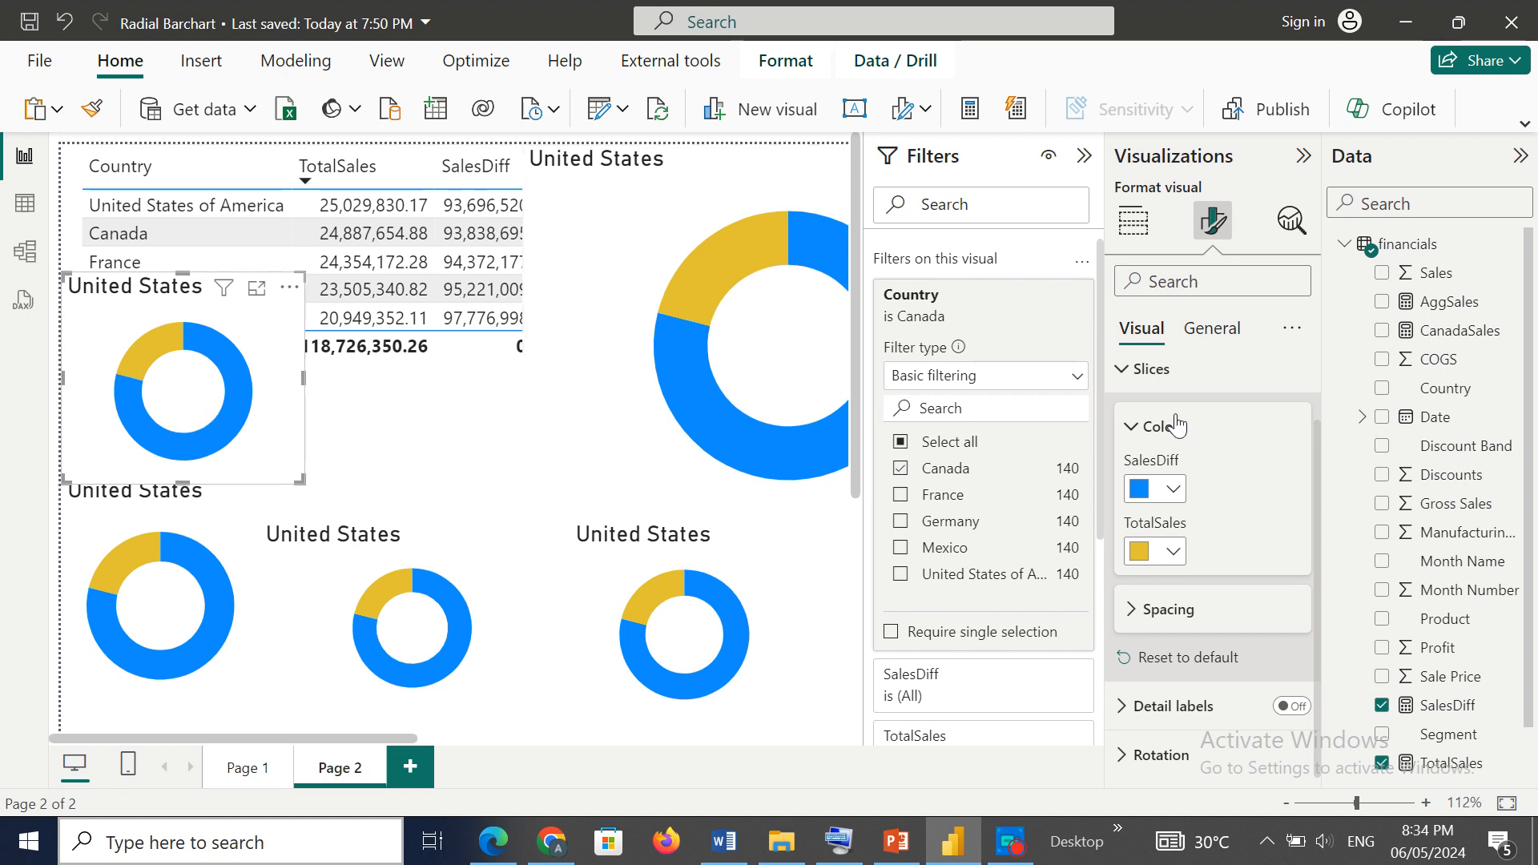
Step: Change the title text of the Canada-filtered donut chart to "Canada"
click(1082, 162)
click(1207, 343)
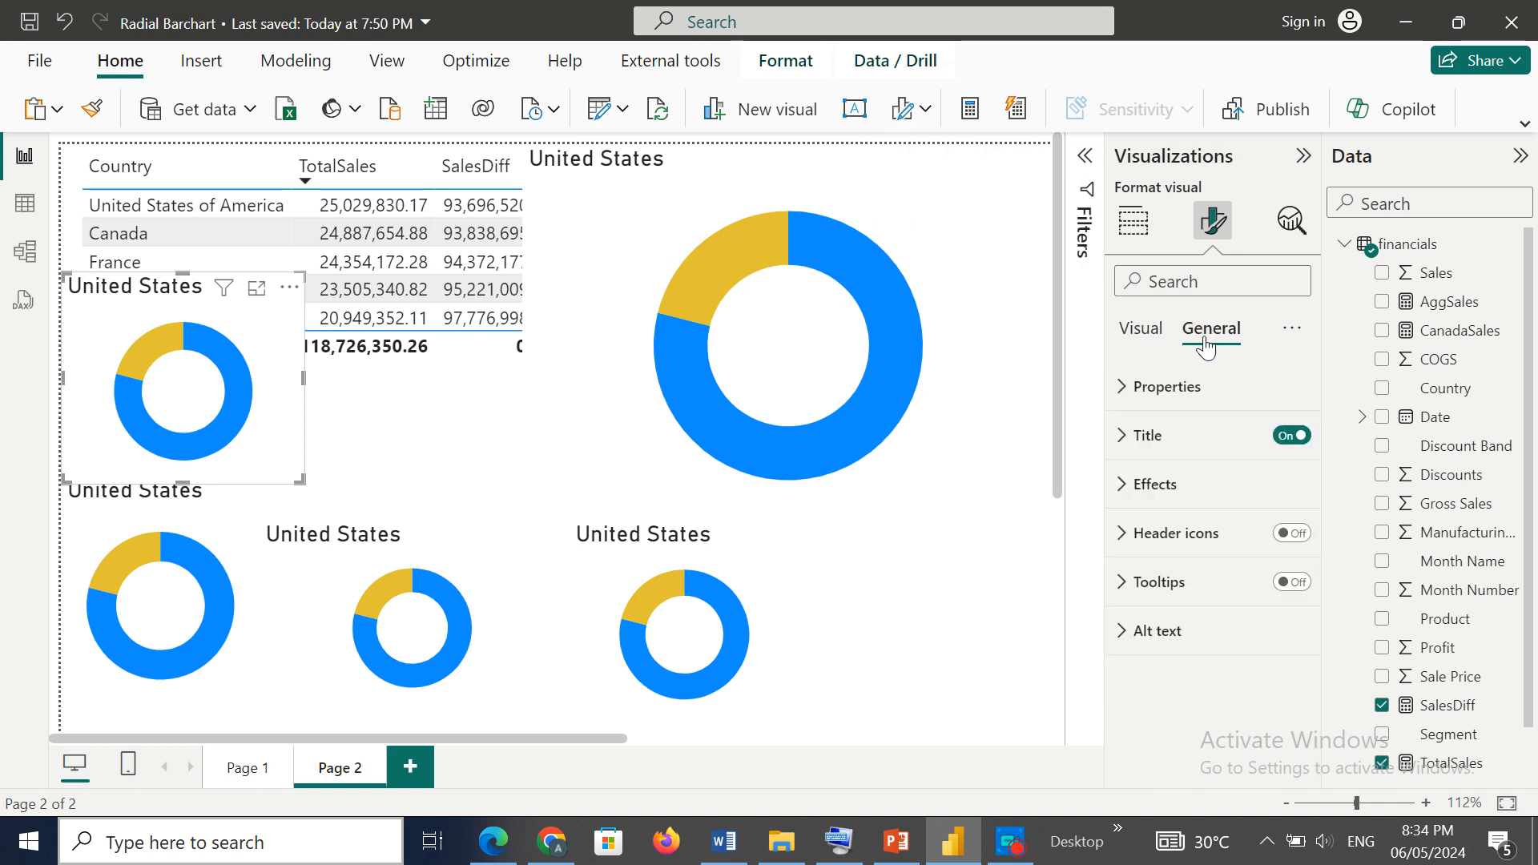
click(1139, 439)
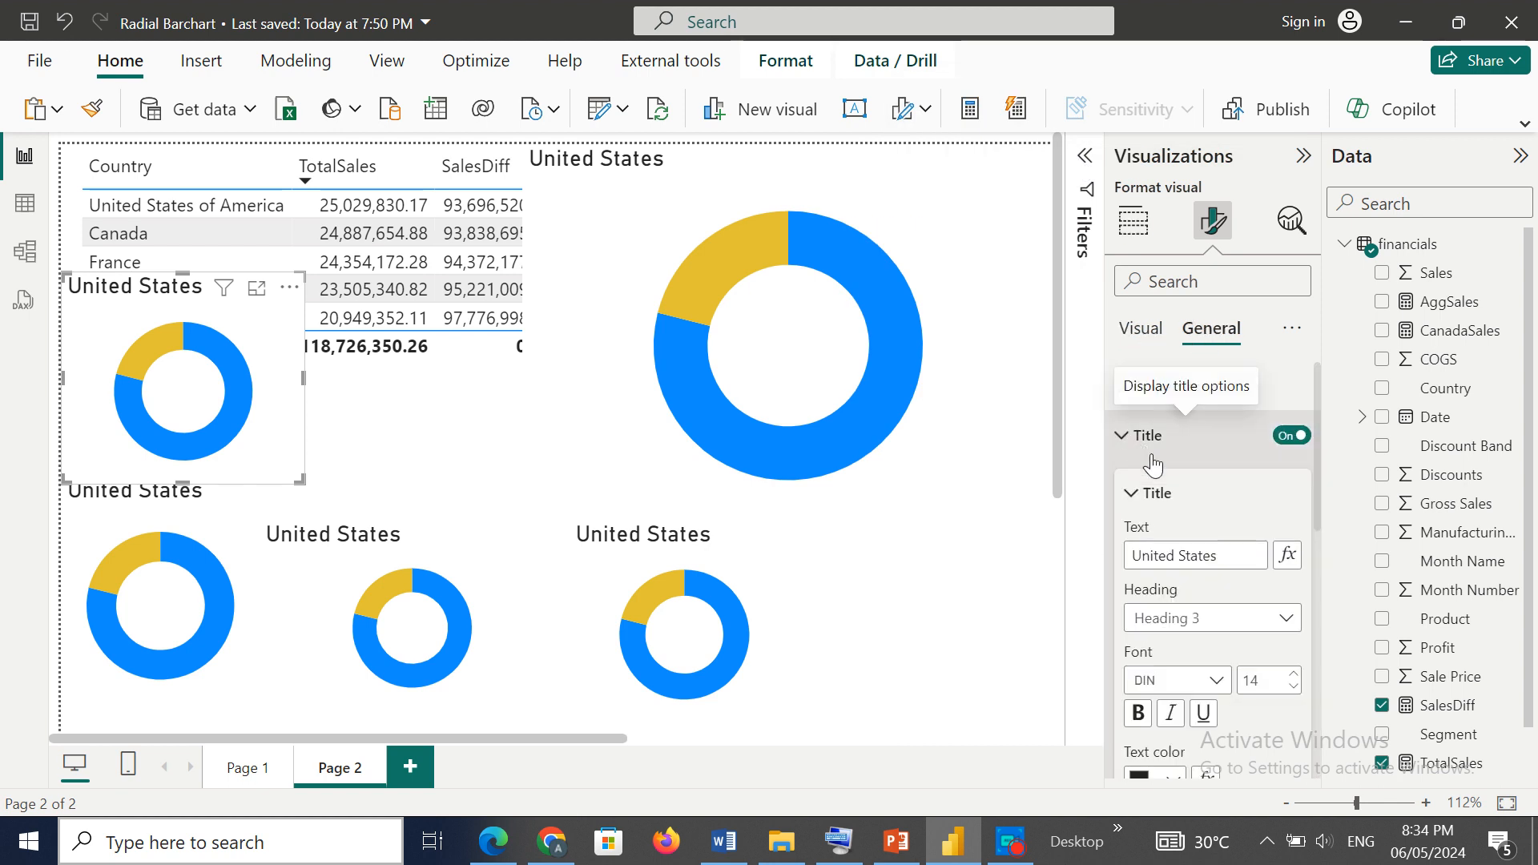
triple_click(1175, 555)
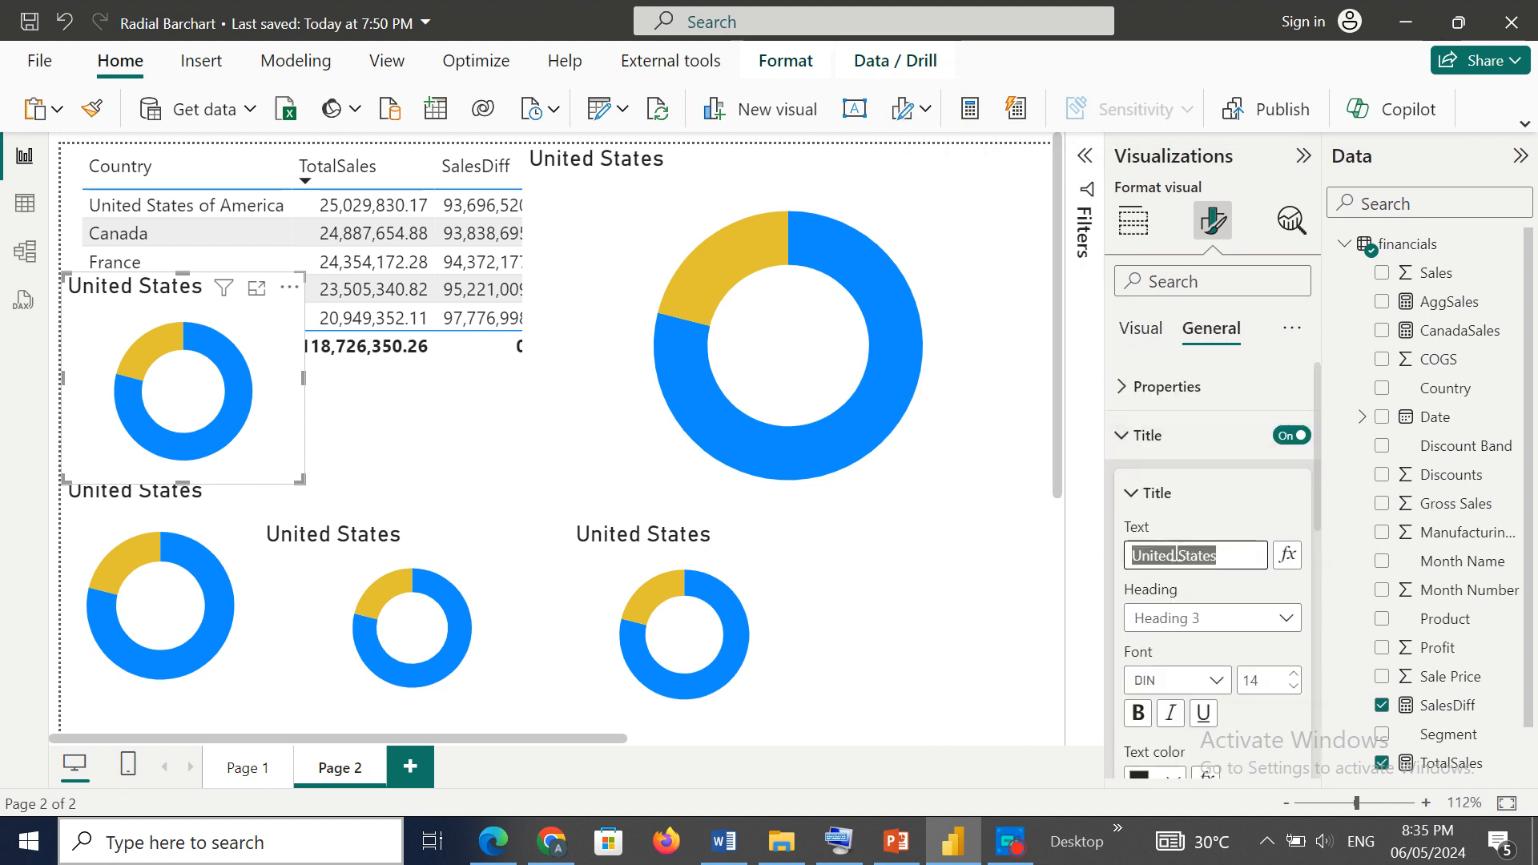
text(Canada)
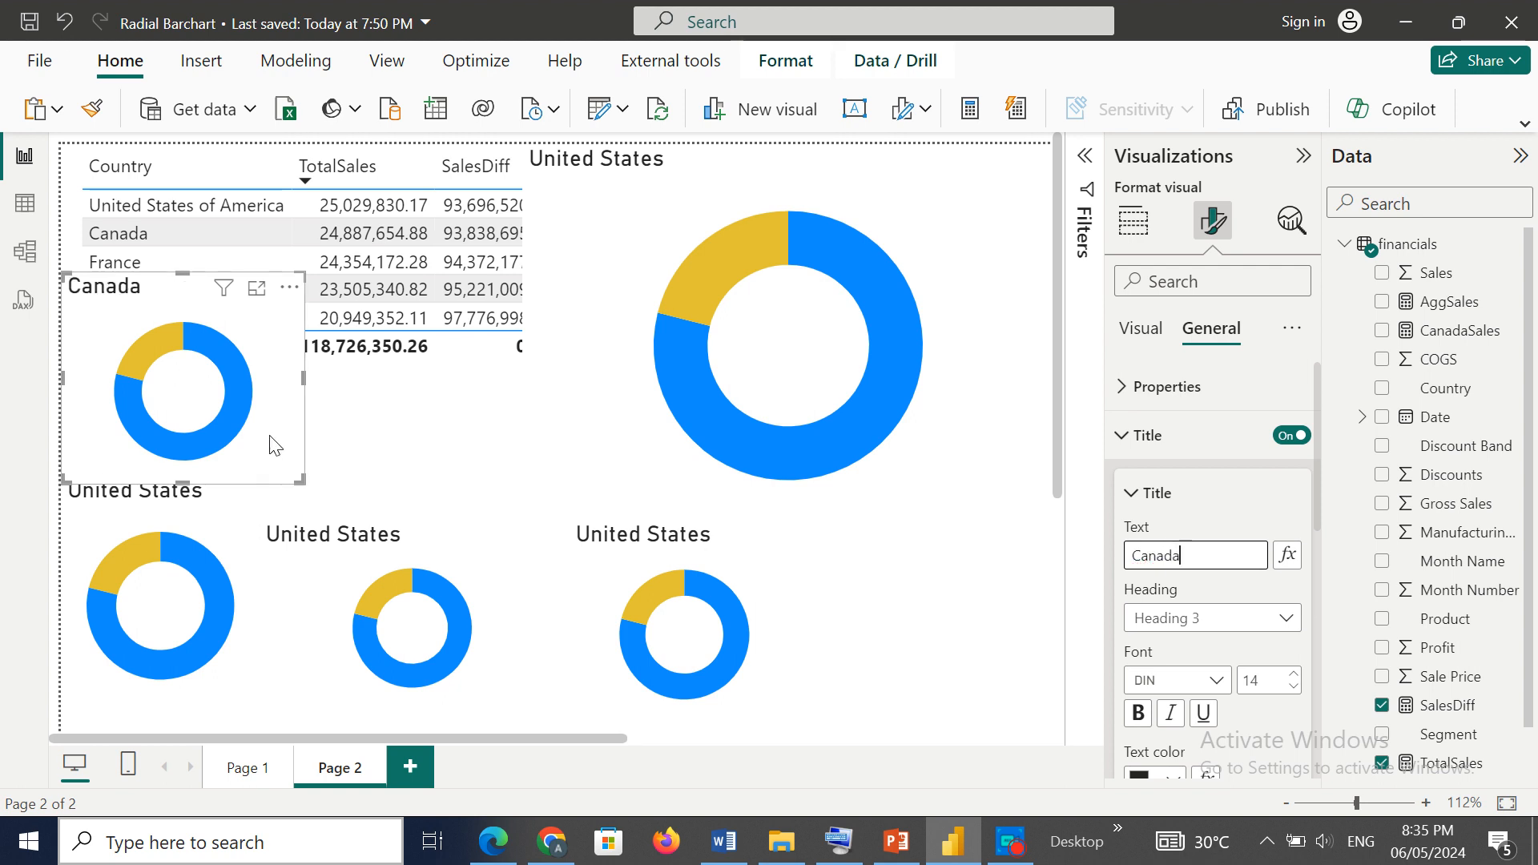
Step: Set the Canada donut chart's TotalSales slice color to light pink and move the chart back to the end of the row
click(1141, 329)
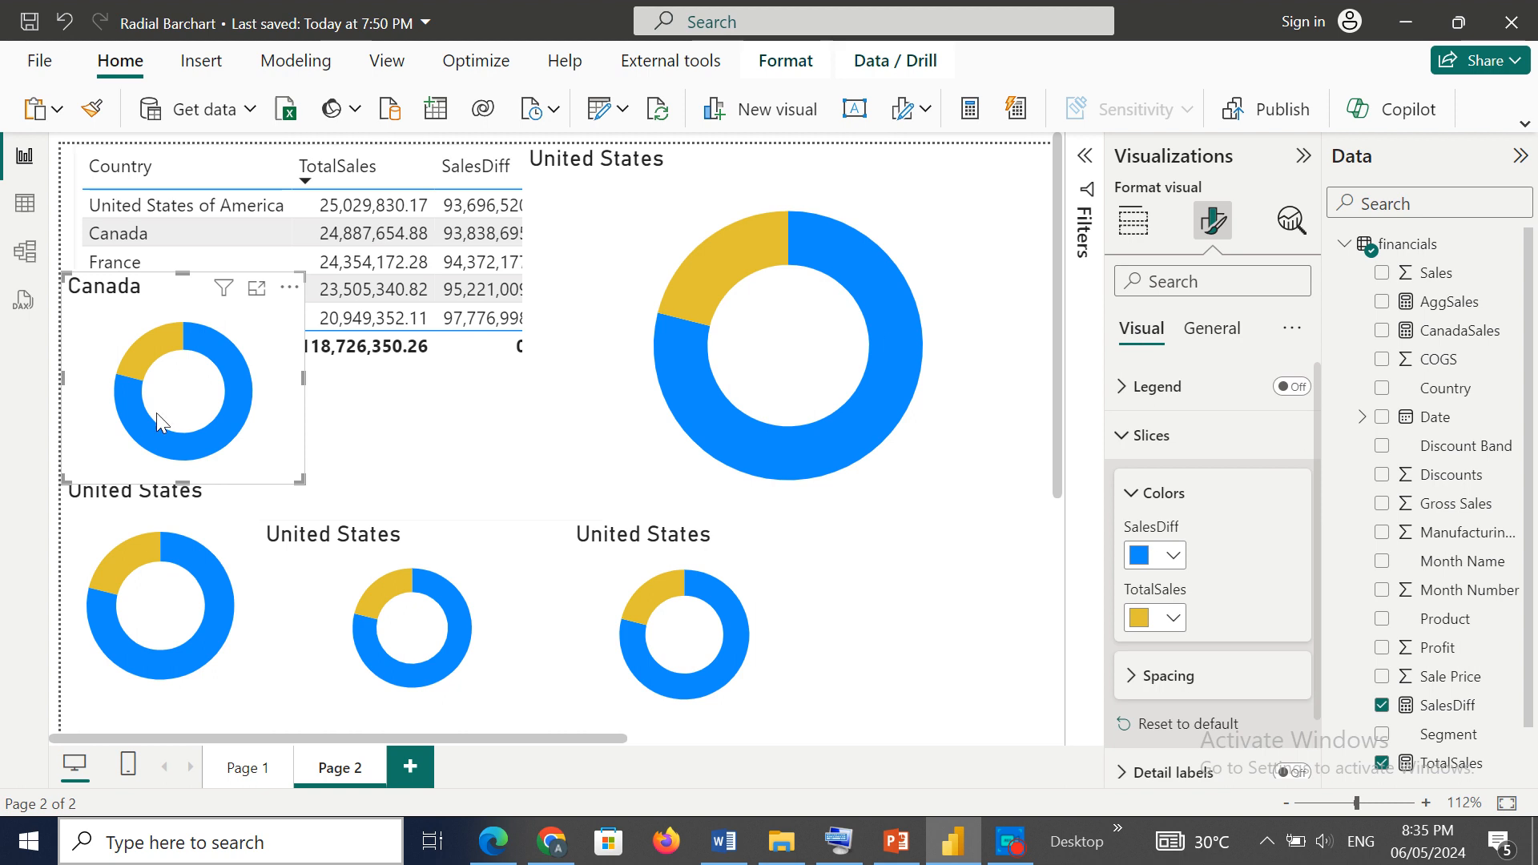
click(1174, 619)
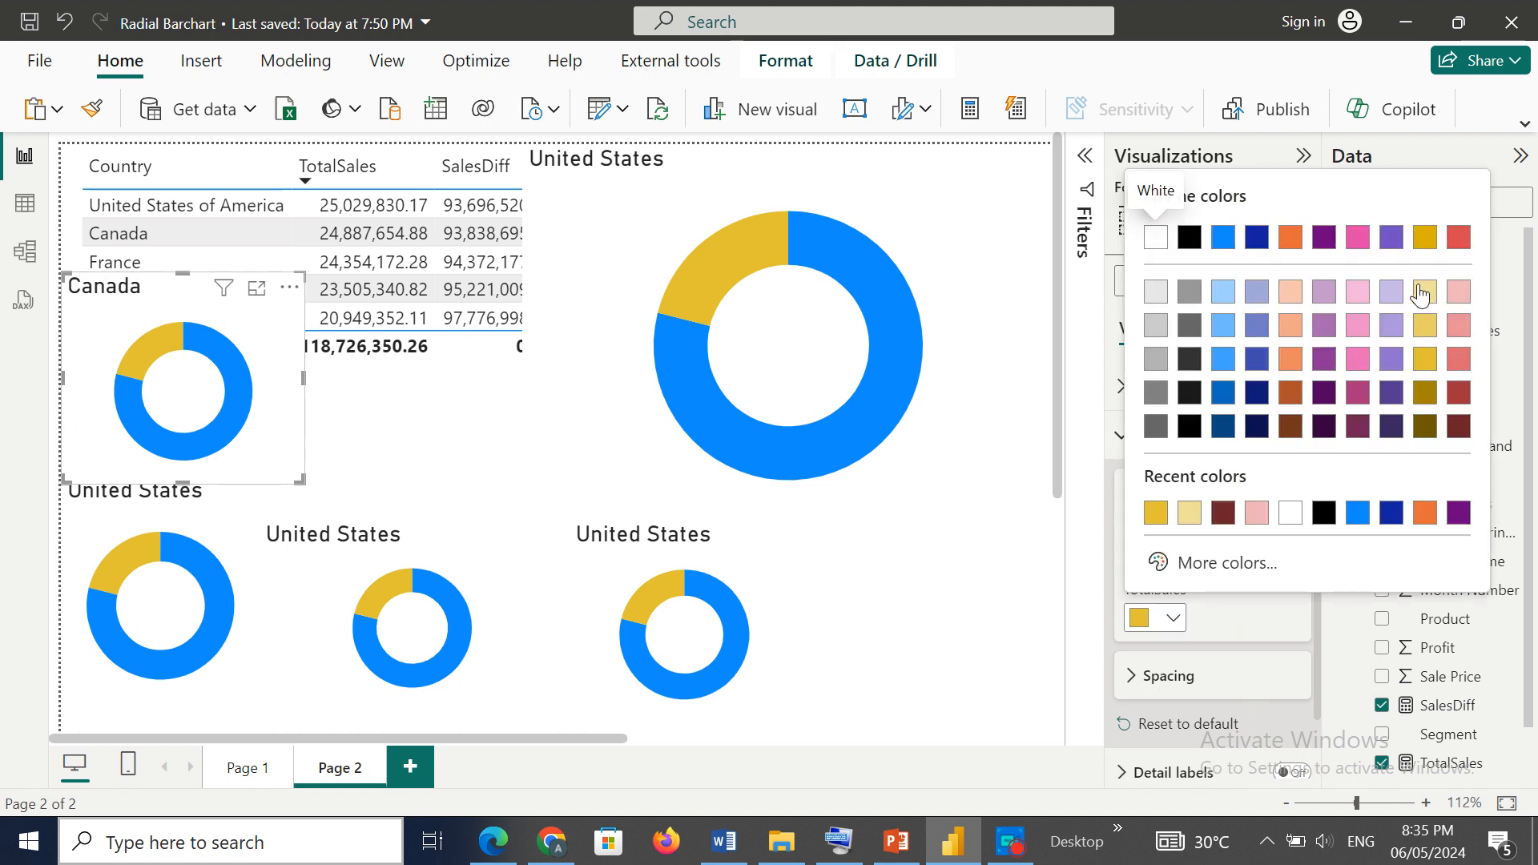
click(1256, 512)
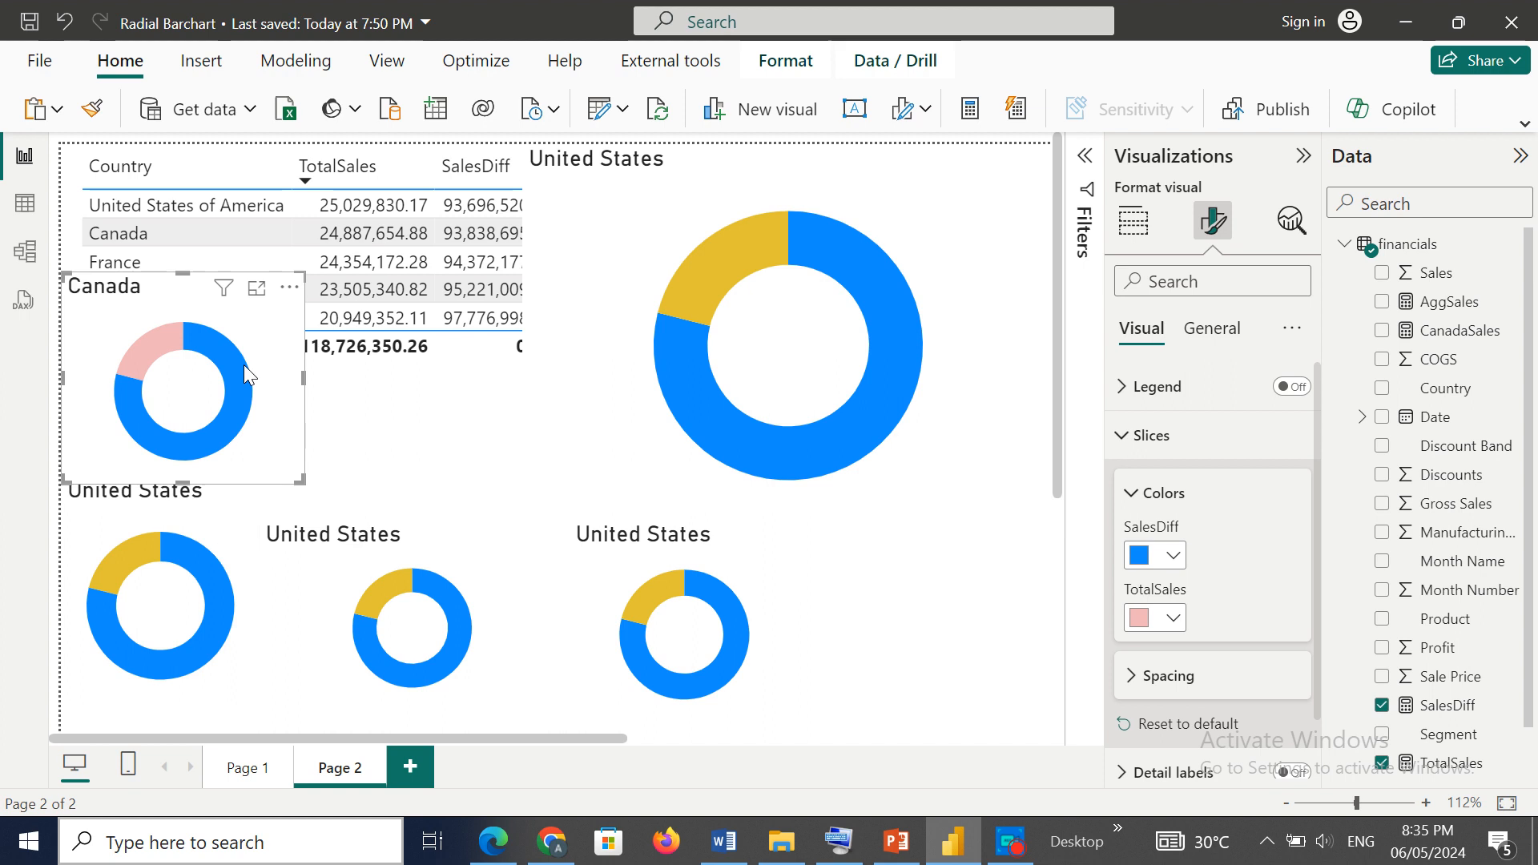
drag(273, 376, 1008, 610)
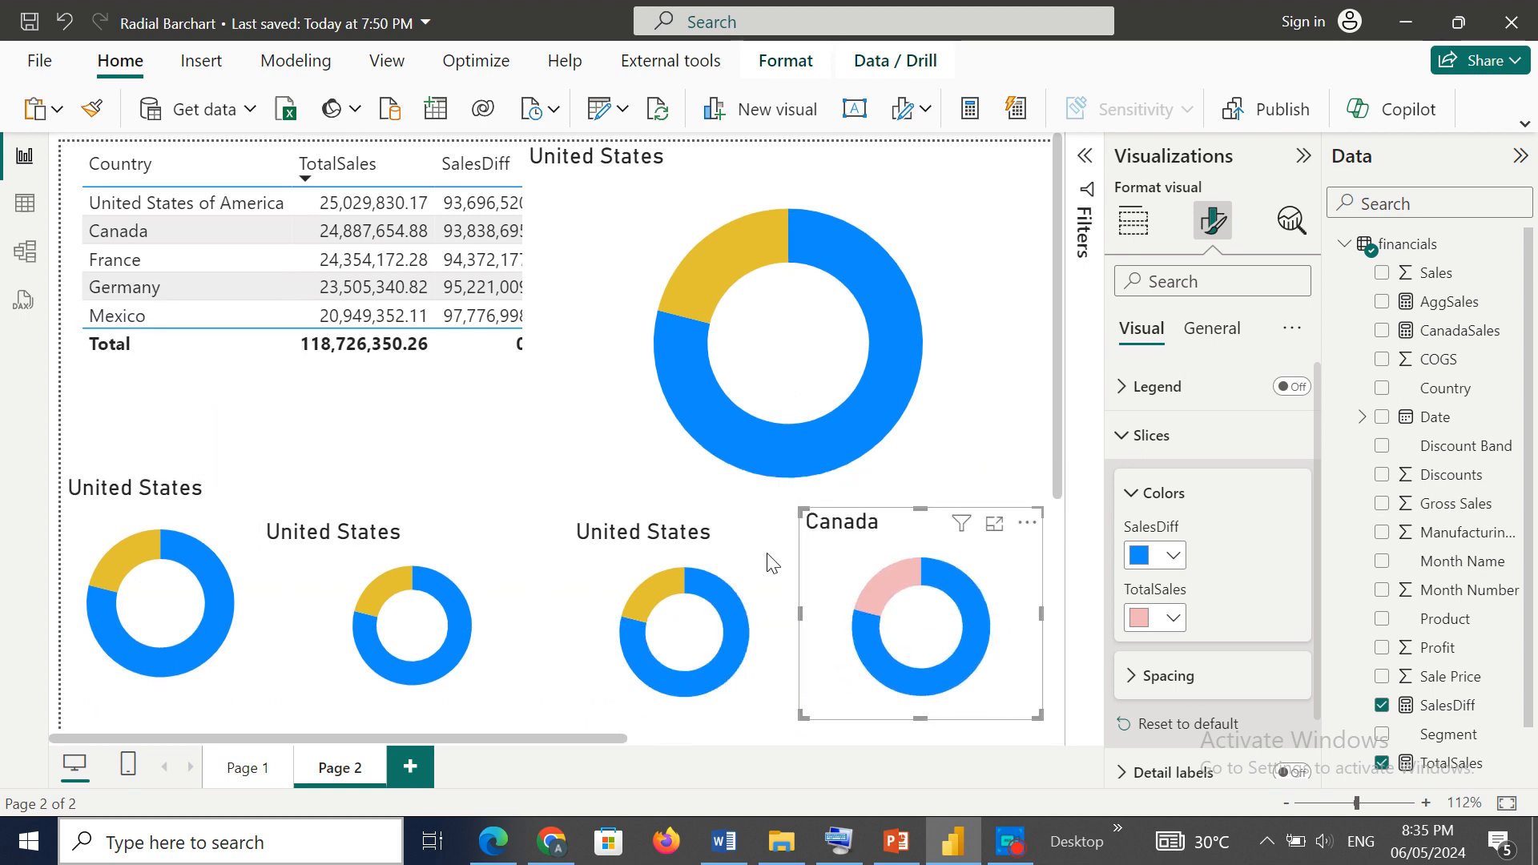
Step: Set the Country filter of the first small donut chart in the row to France only
click(223, 551)
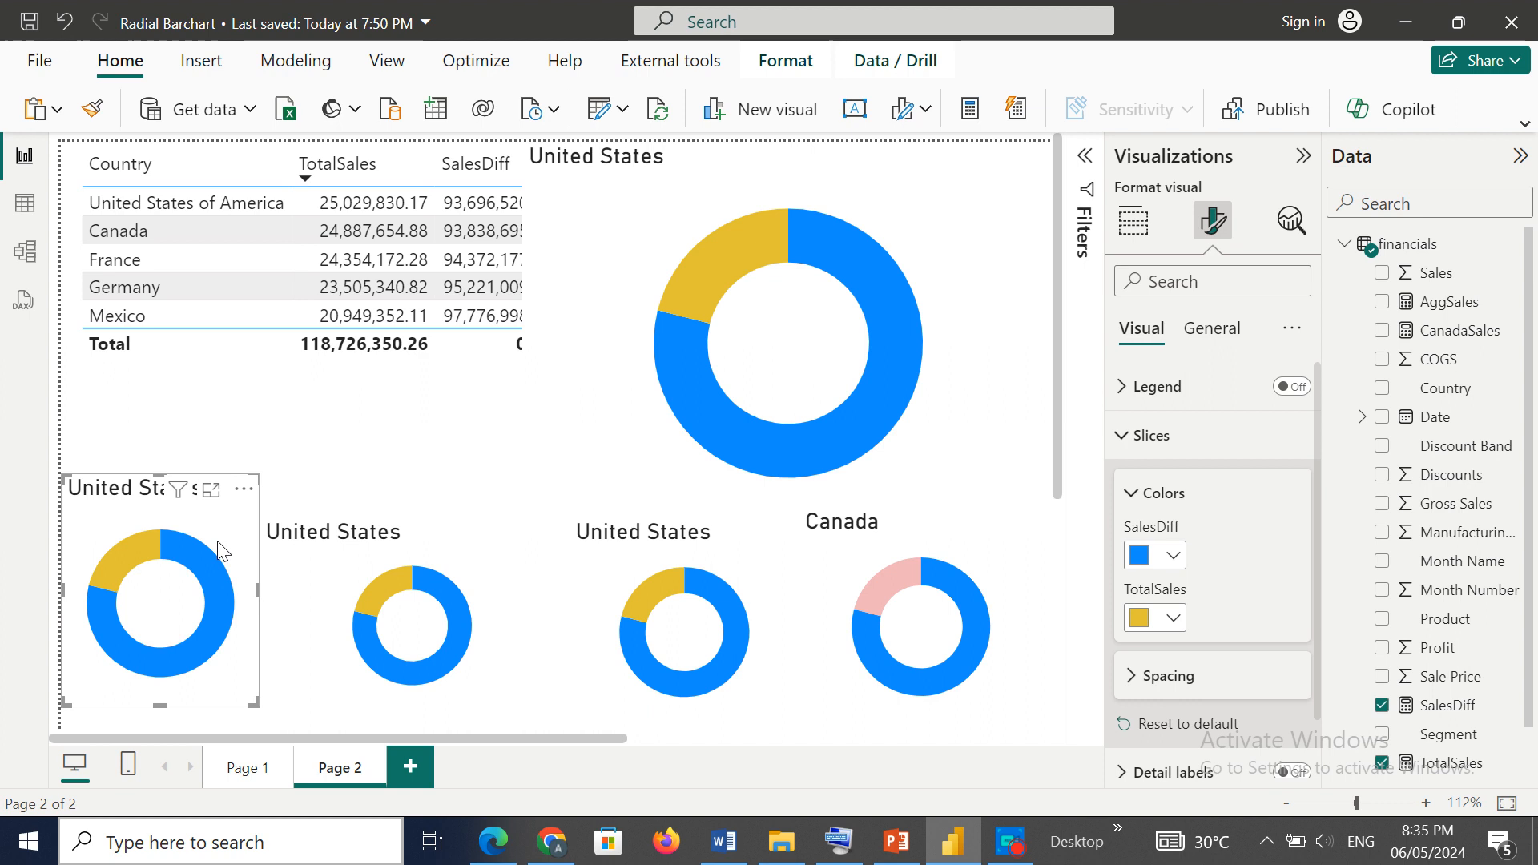
click(1083, 160)
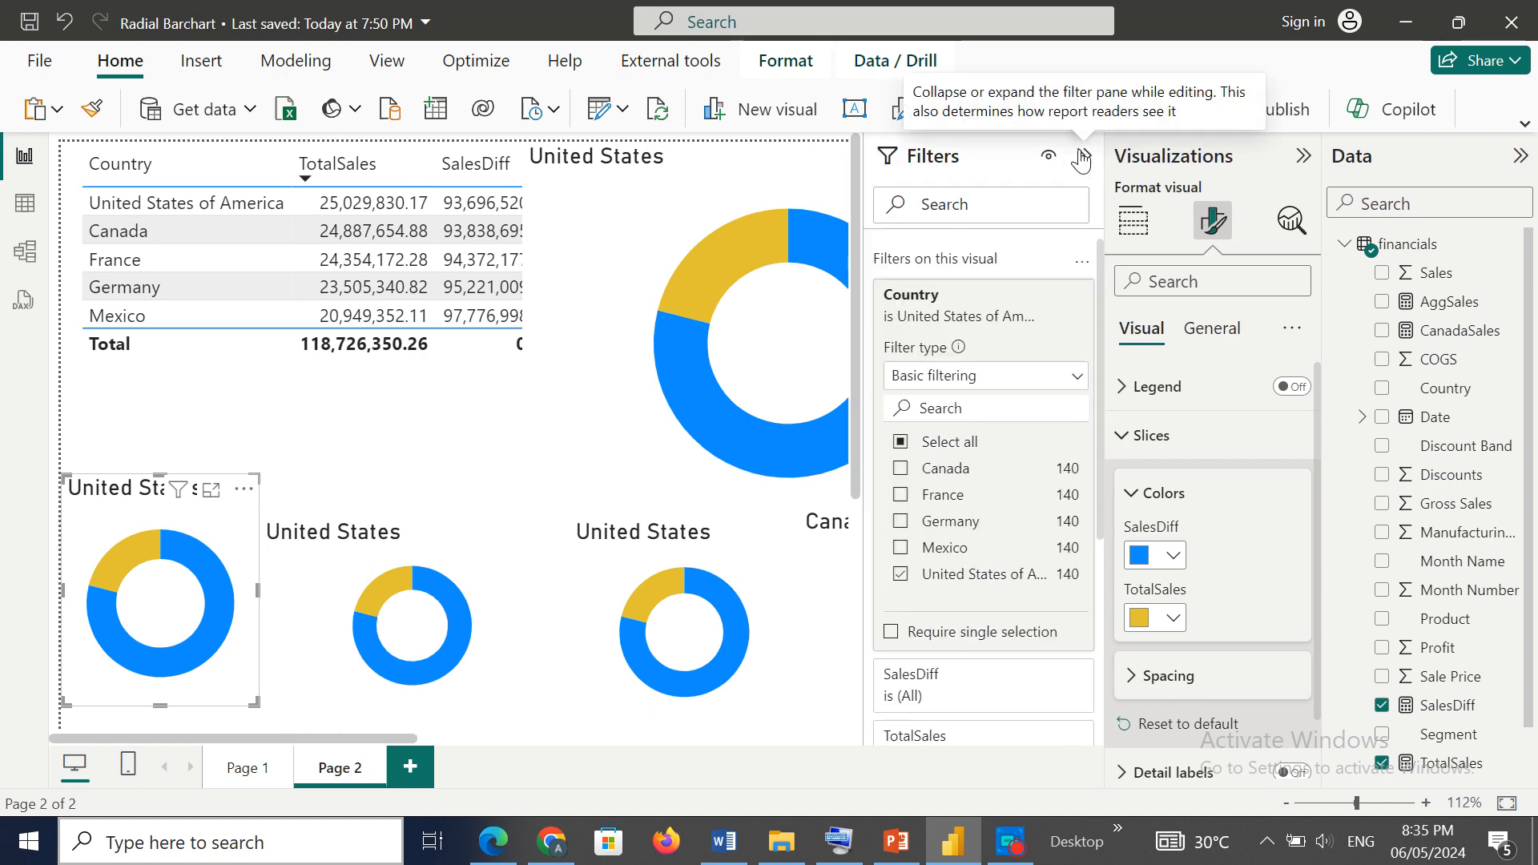
click(902, 498)
click(901, 575)
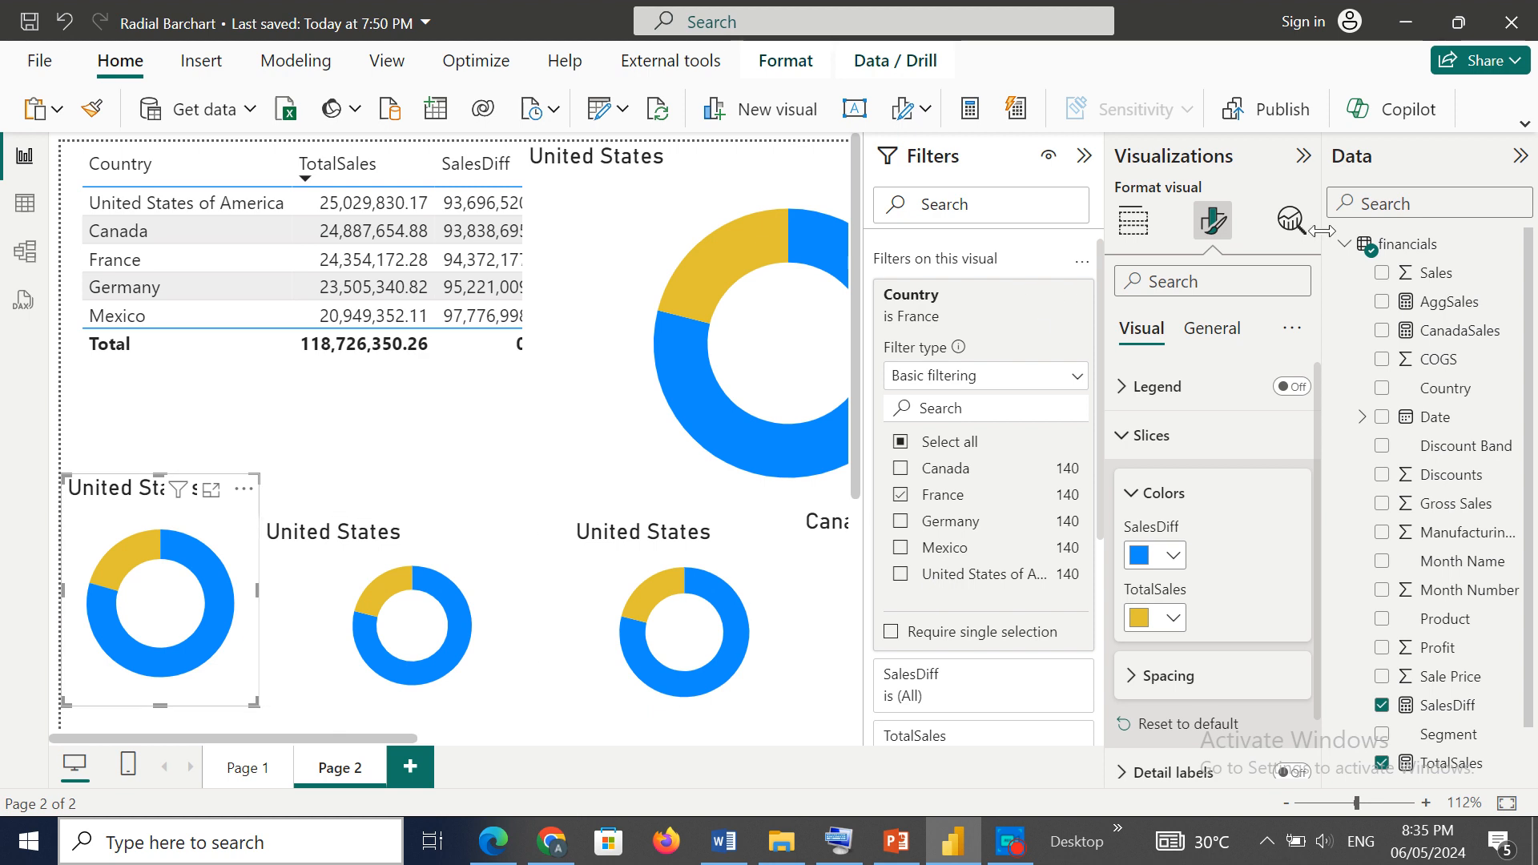
Step: Change the title text of the France-filtered donut chart to "France"
click(1198, 335)
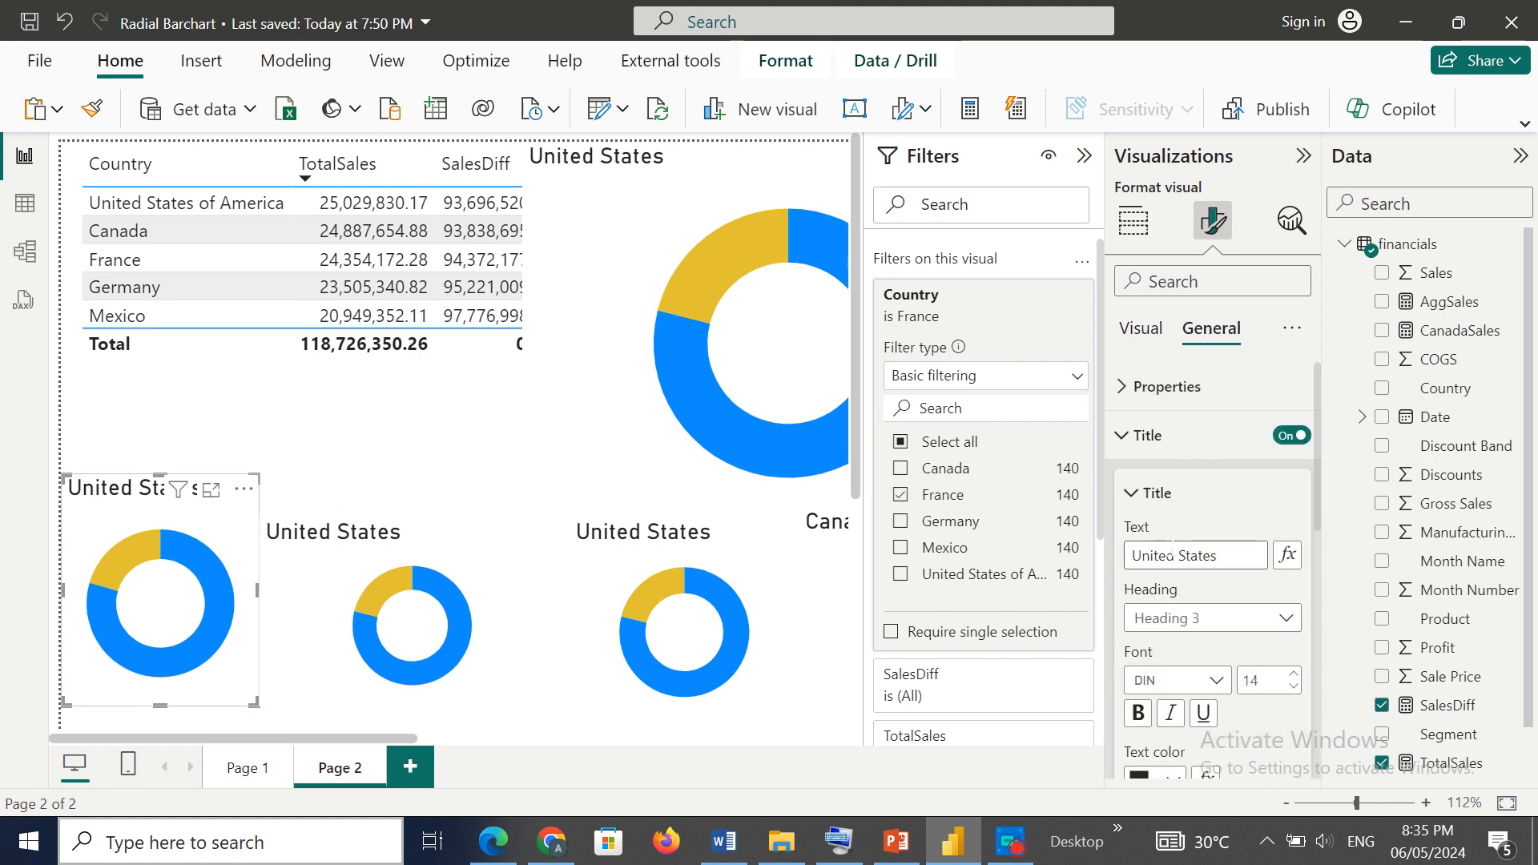
triple_click(1174, 552)
text(France)
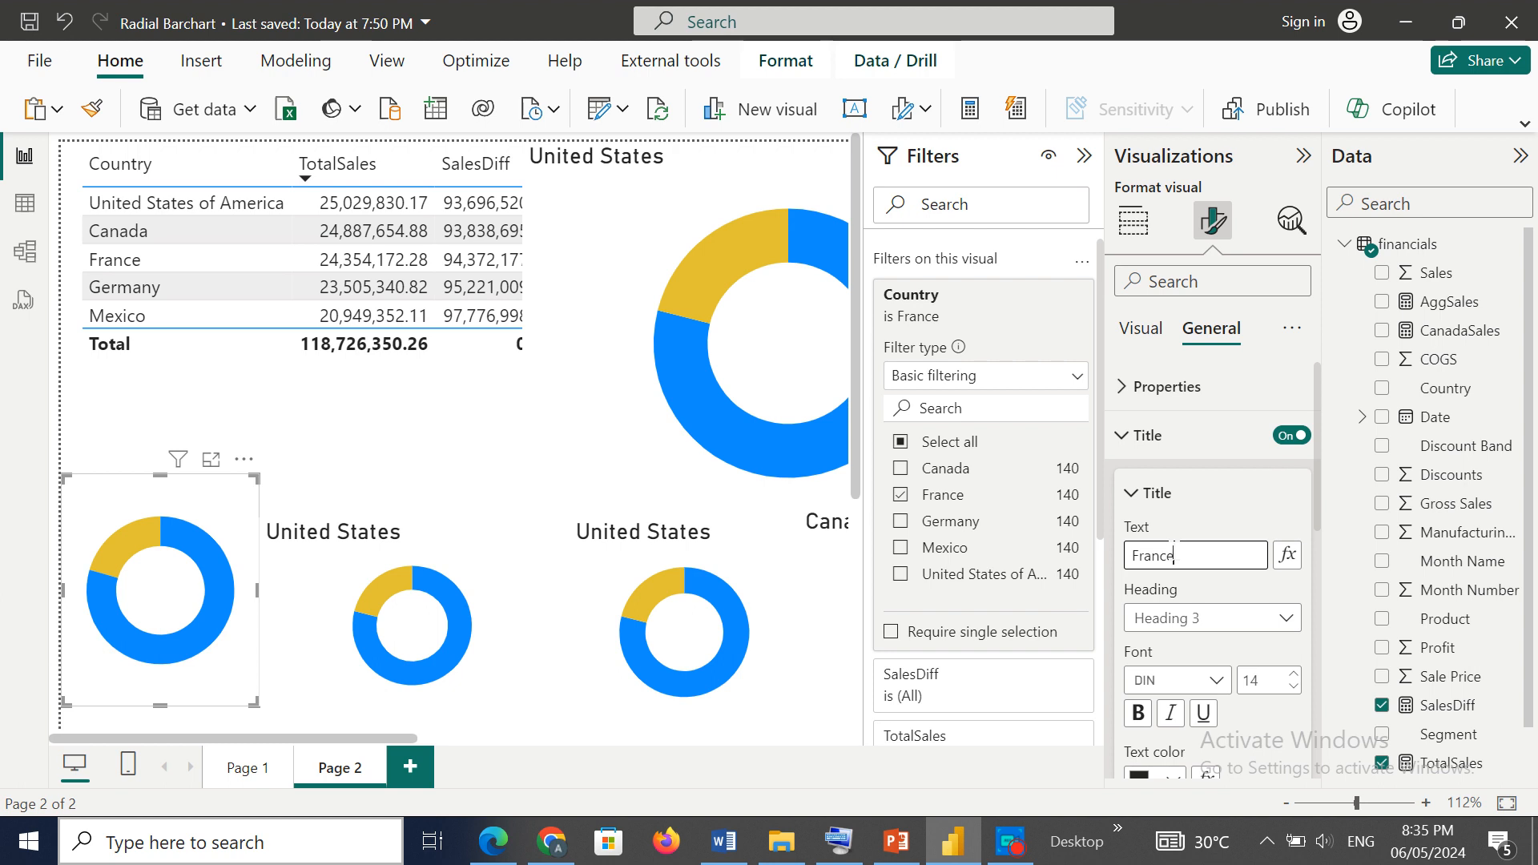
Step: Filter the second small donut chart in the row to Germany only and change its title text to "Germany"
click(462, 562)
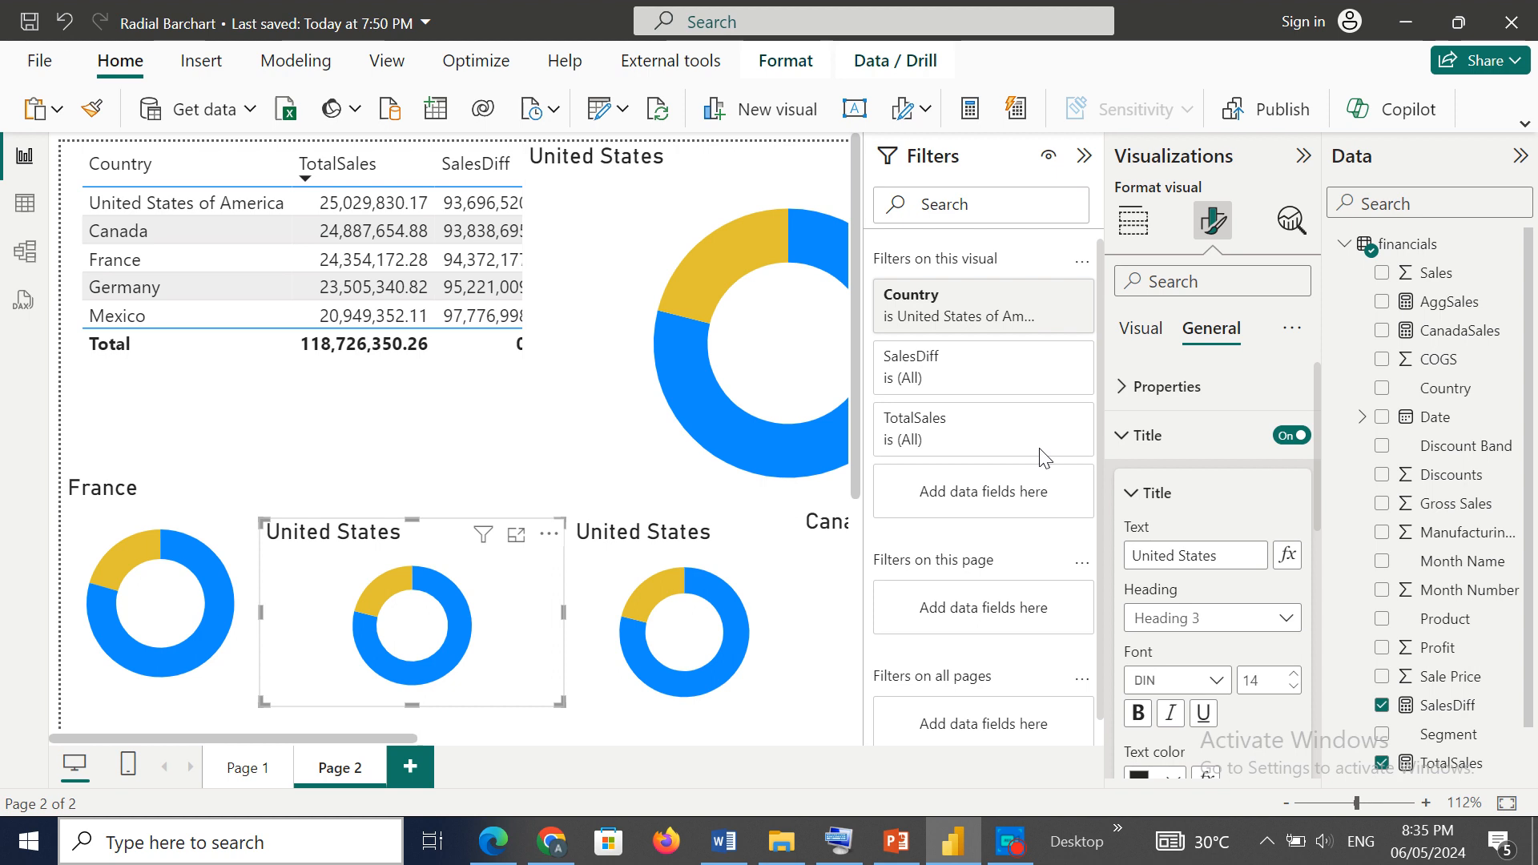
click(1012, 326)
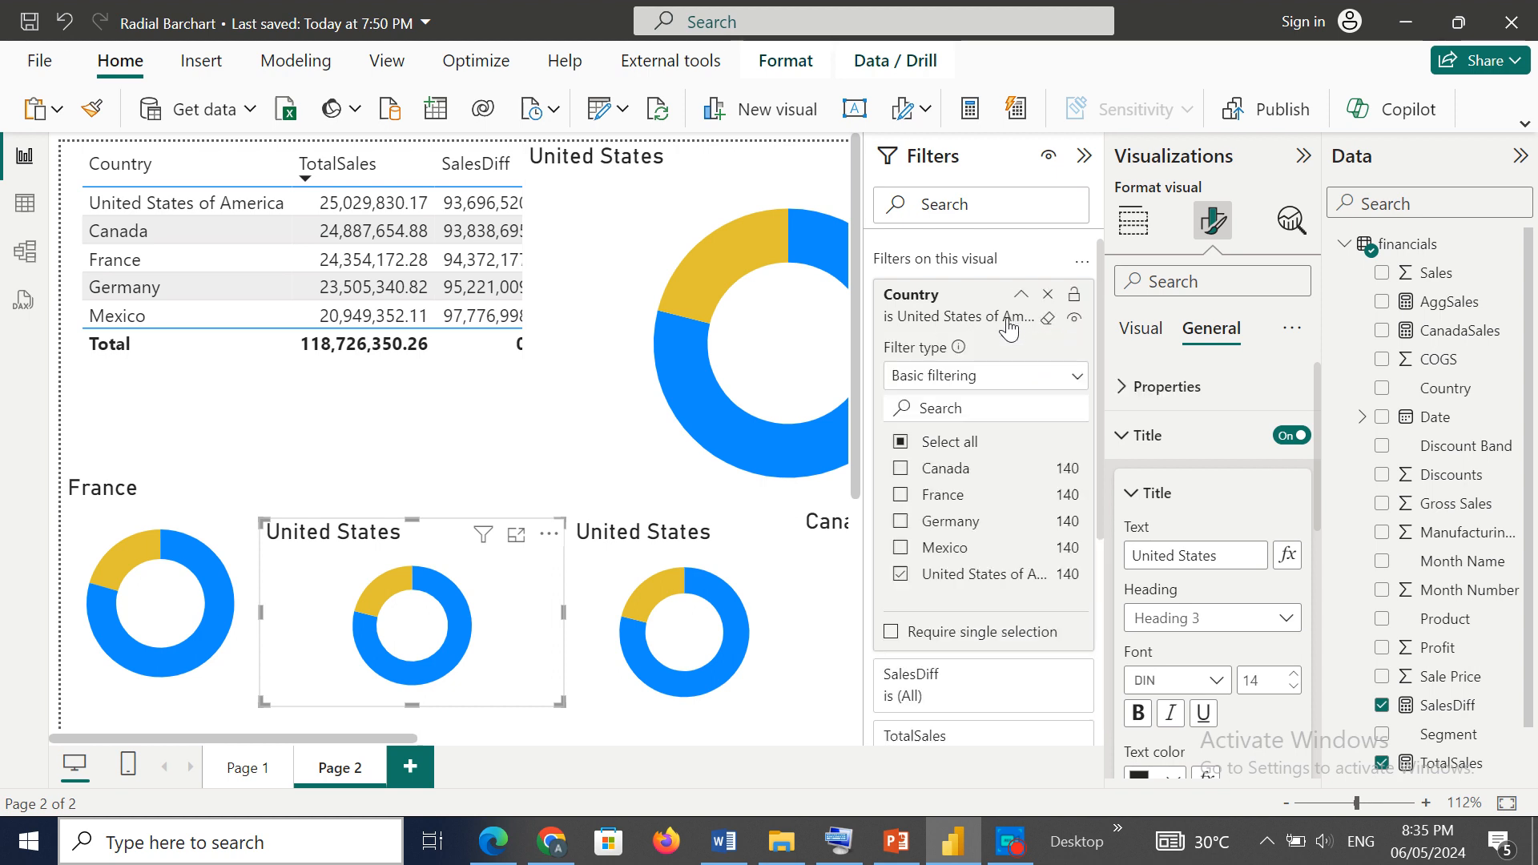
click(904, 581)
click(901, 529)
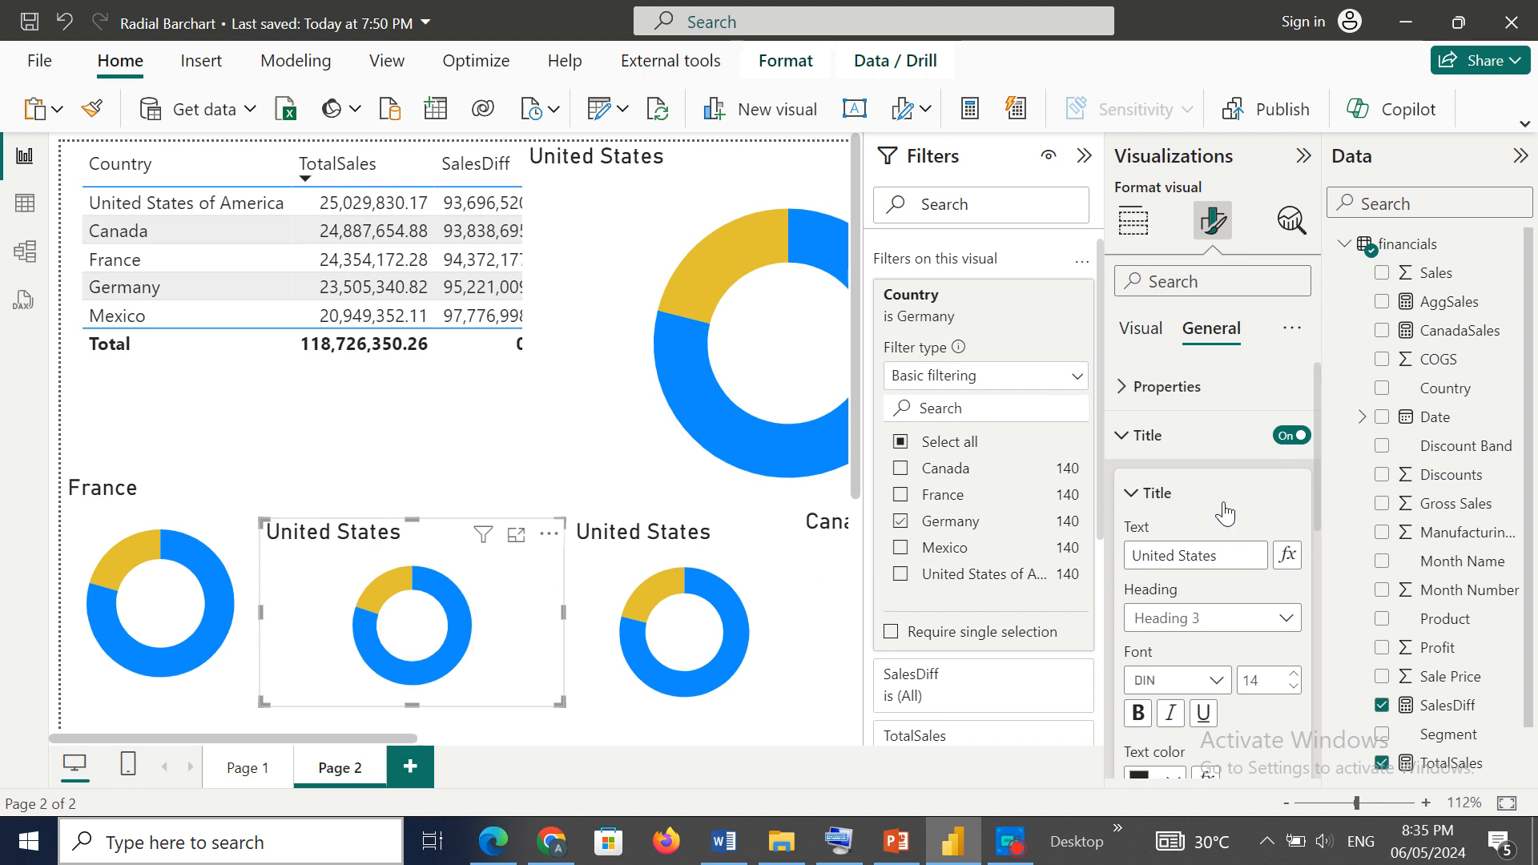
click(1228, 555)
drag(1228, 555, 1102, 570)
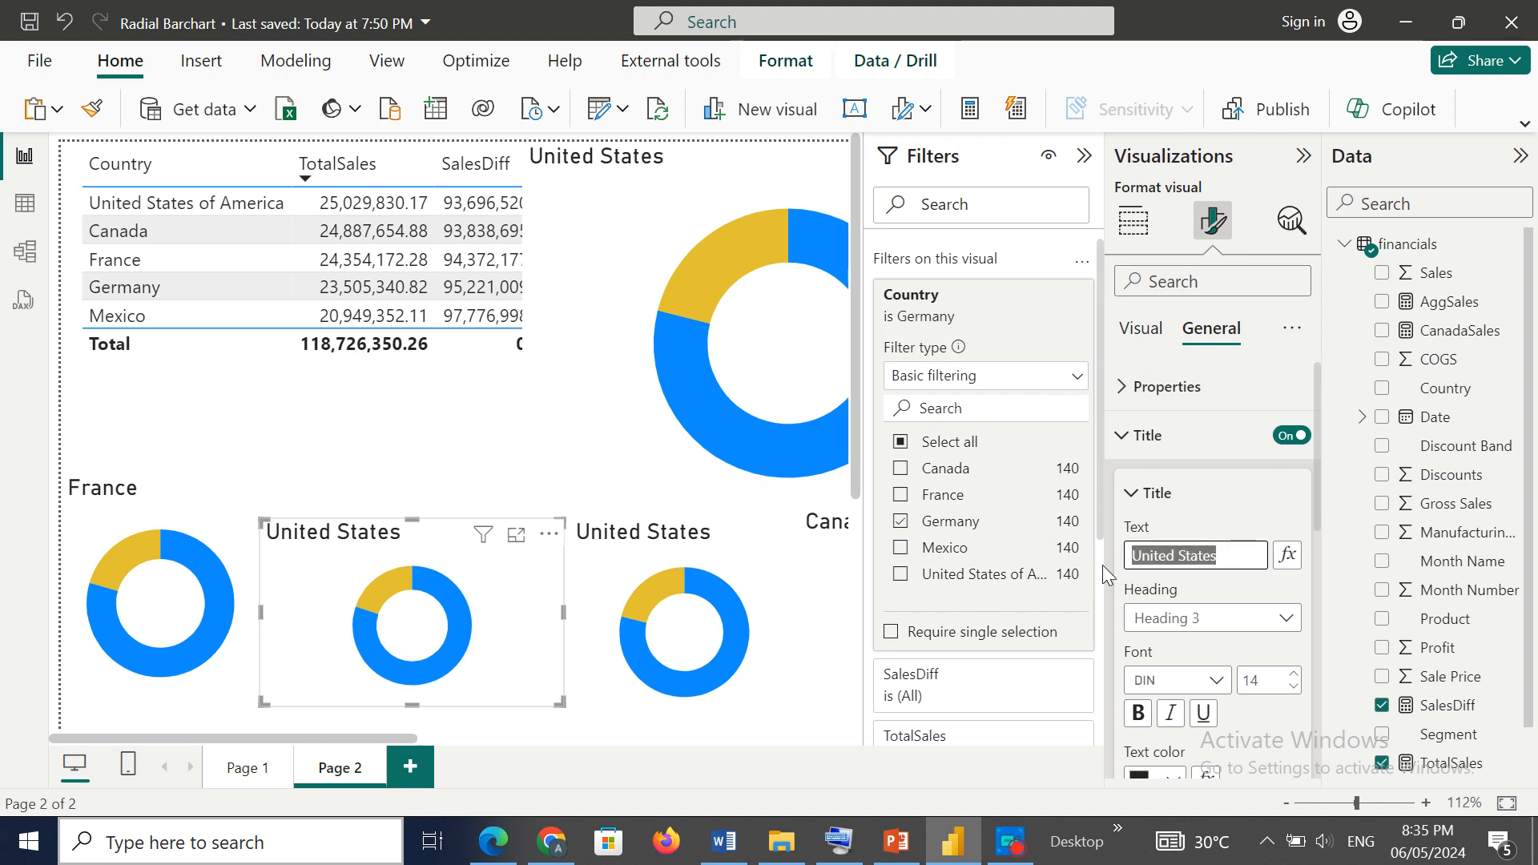
text(Germany)
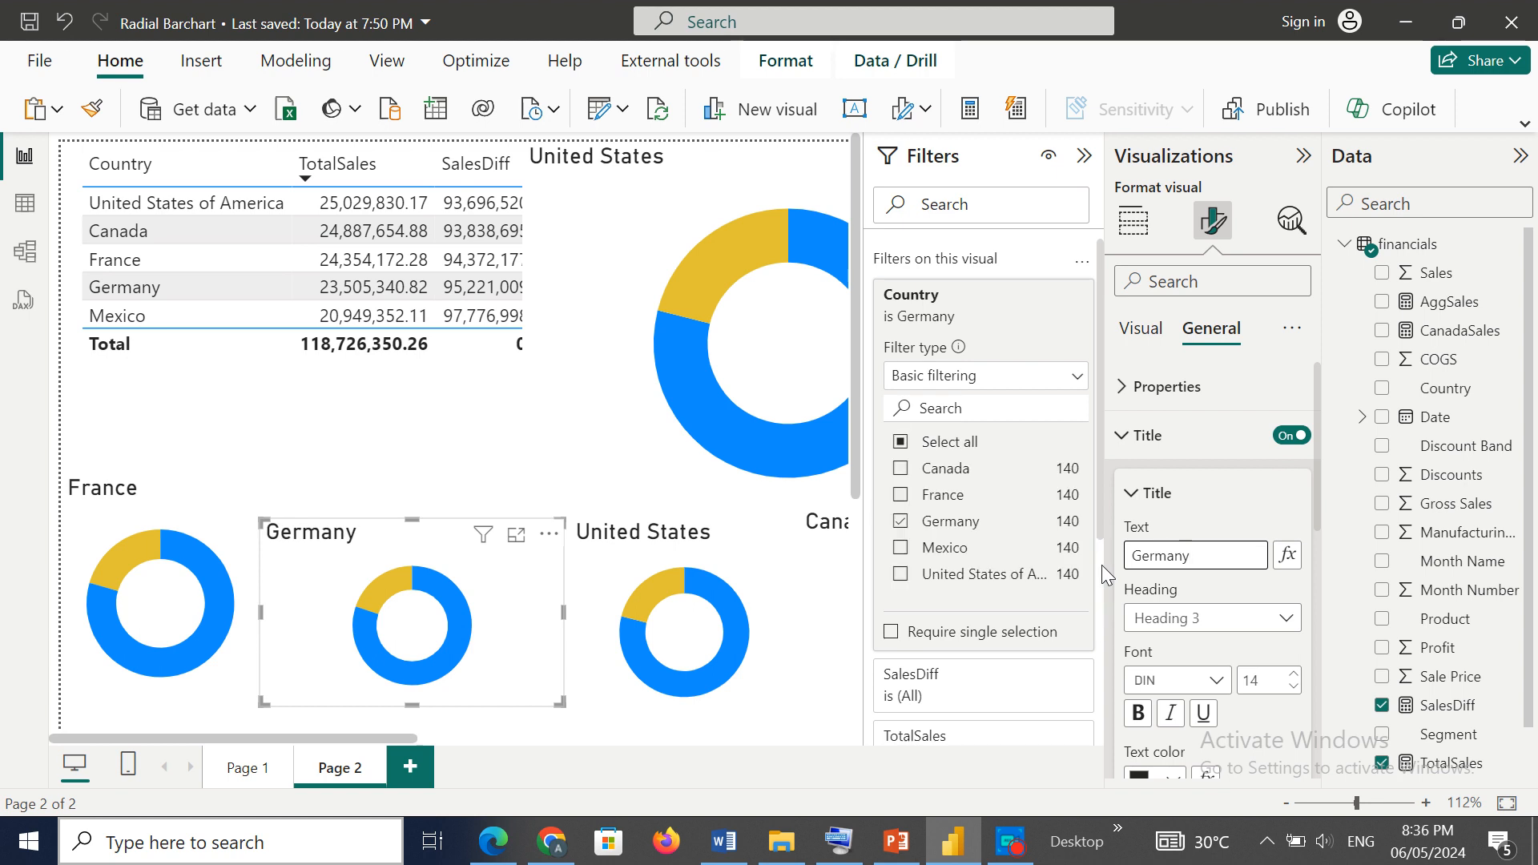
Step: Filter the third small donut chart in the row to Mexico only and change its title text to "Mexico"
click(655, 641)
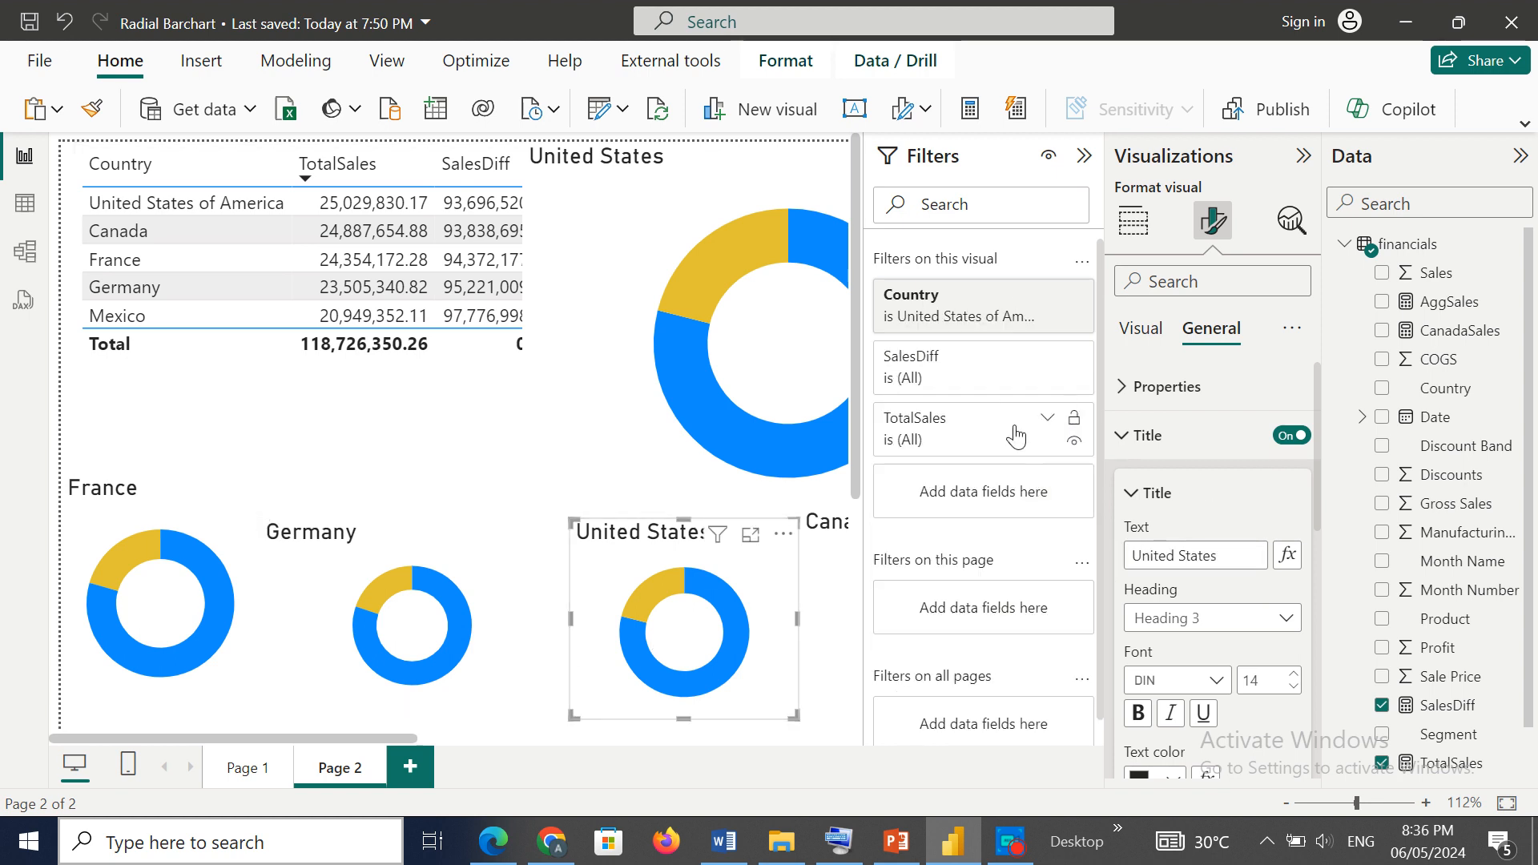
click(997, 329)
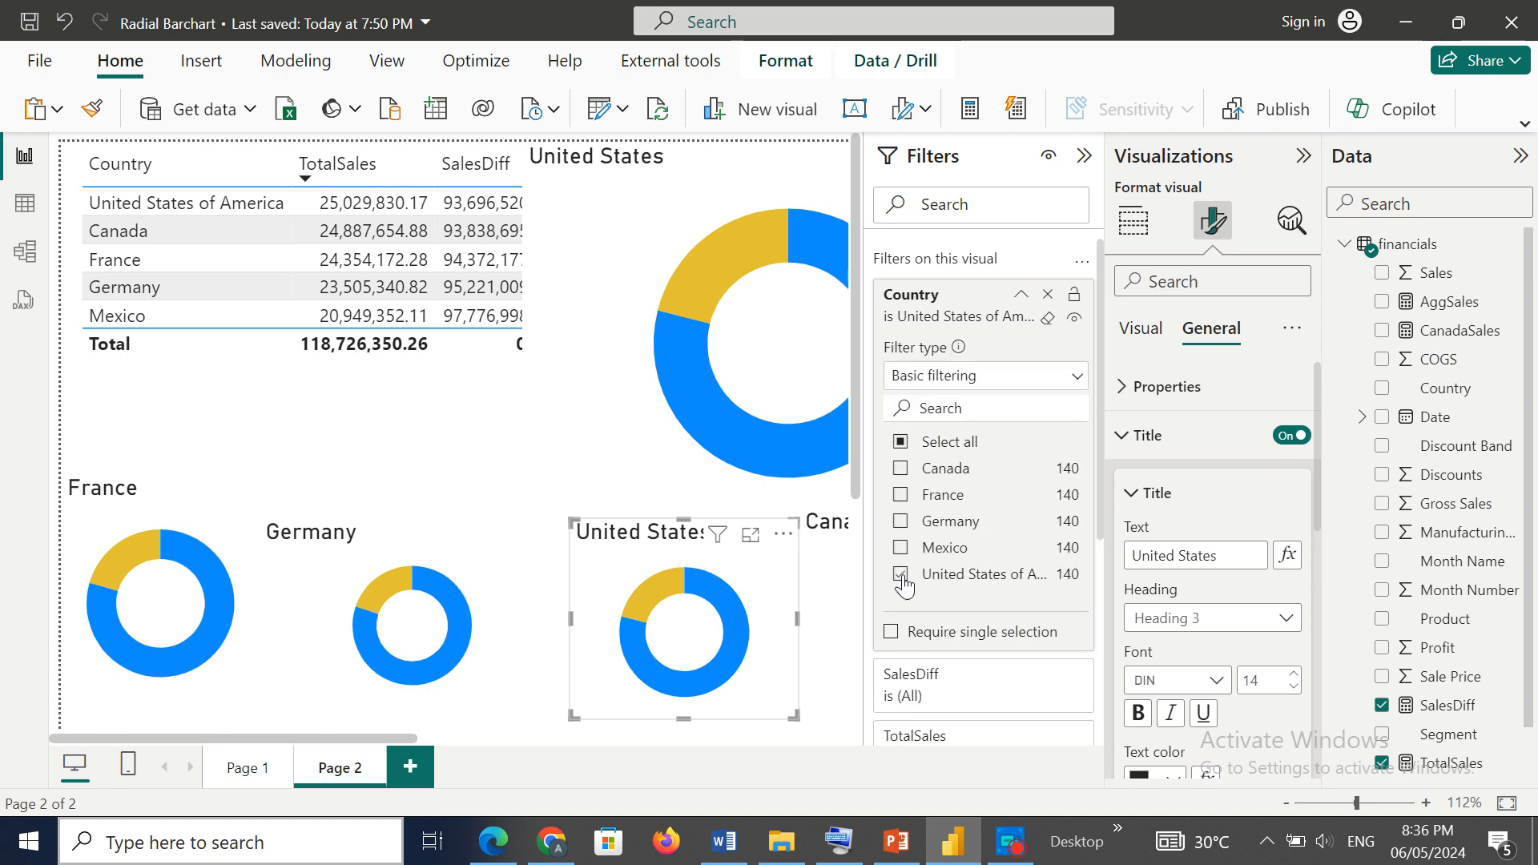
click(900, 574)
click(900, 547)
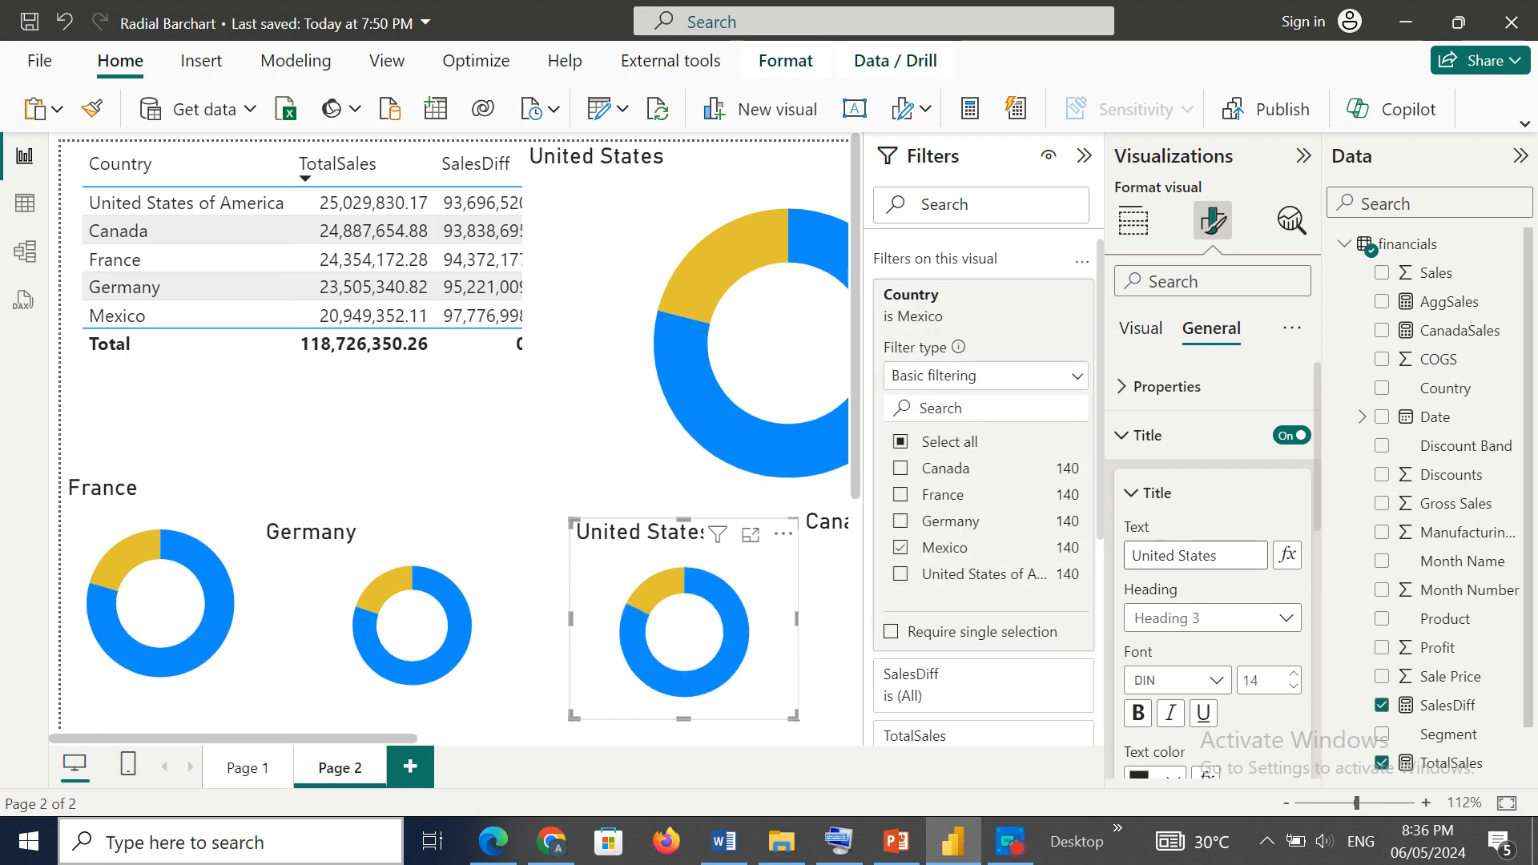
click(1202, 556)
key(ctrl+a)
text(Me)
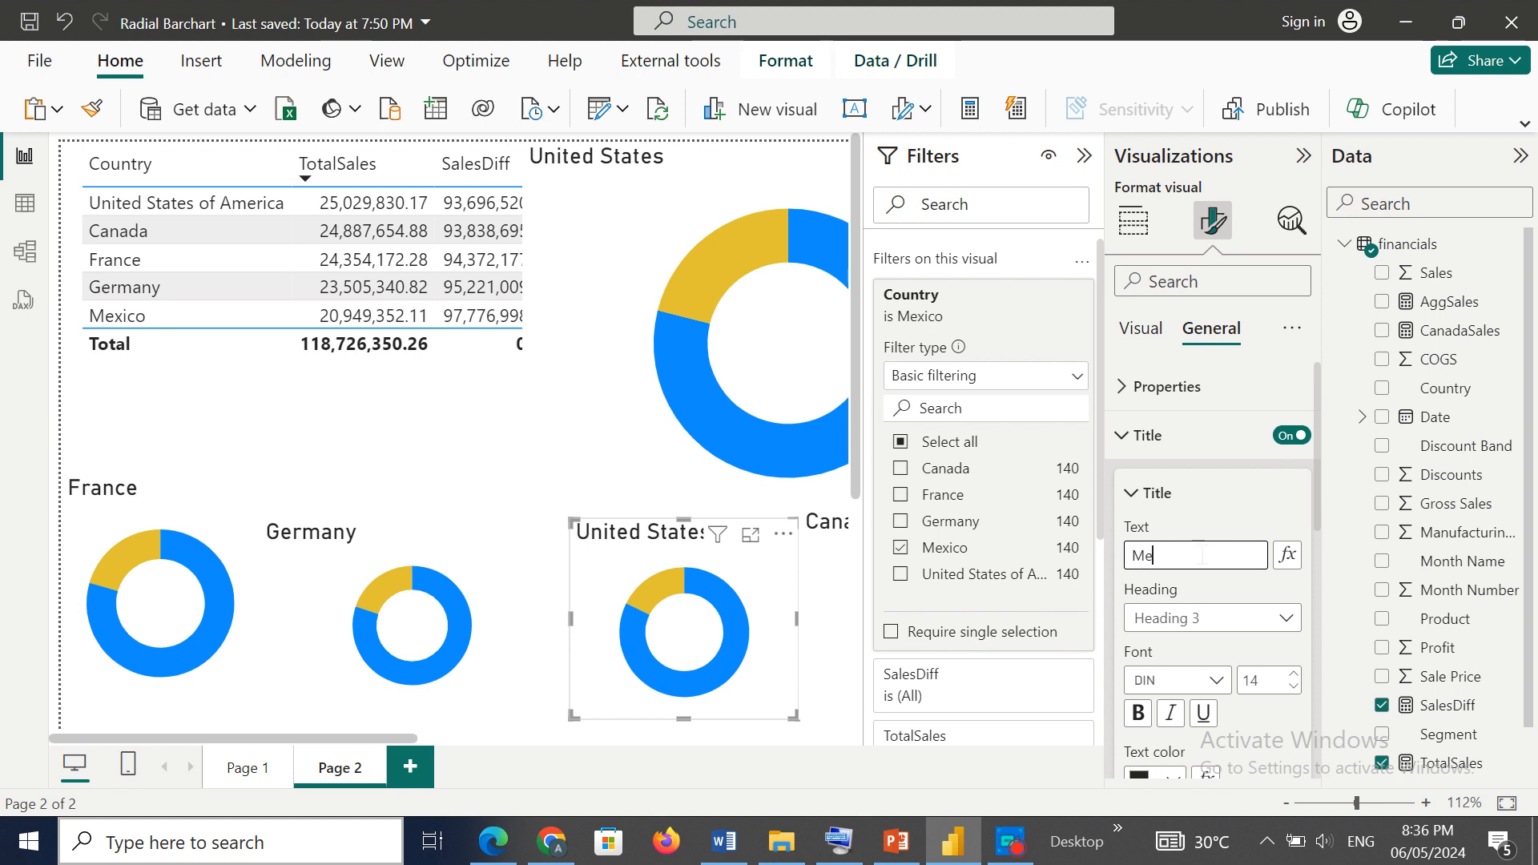
text(xico)
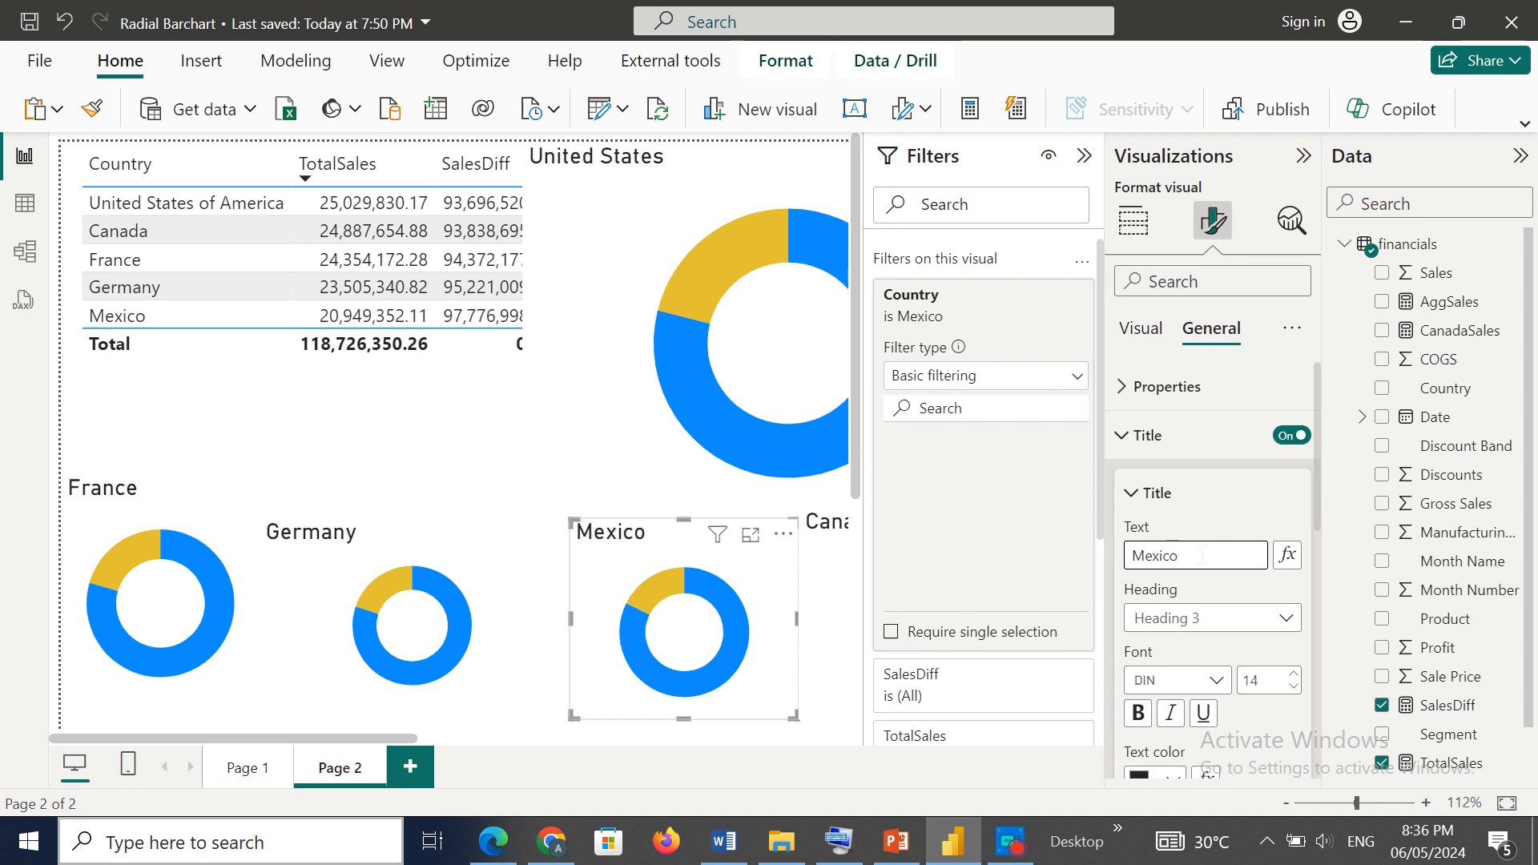
Step: Collapse the filters area and set the large United States donut chart's SalesDiff slice color to white
click(1087, 154)
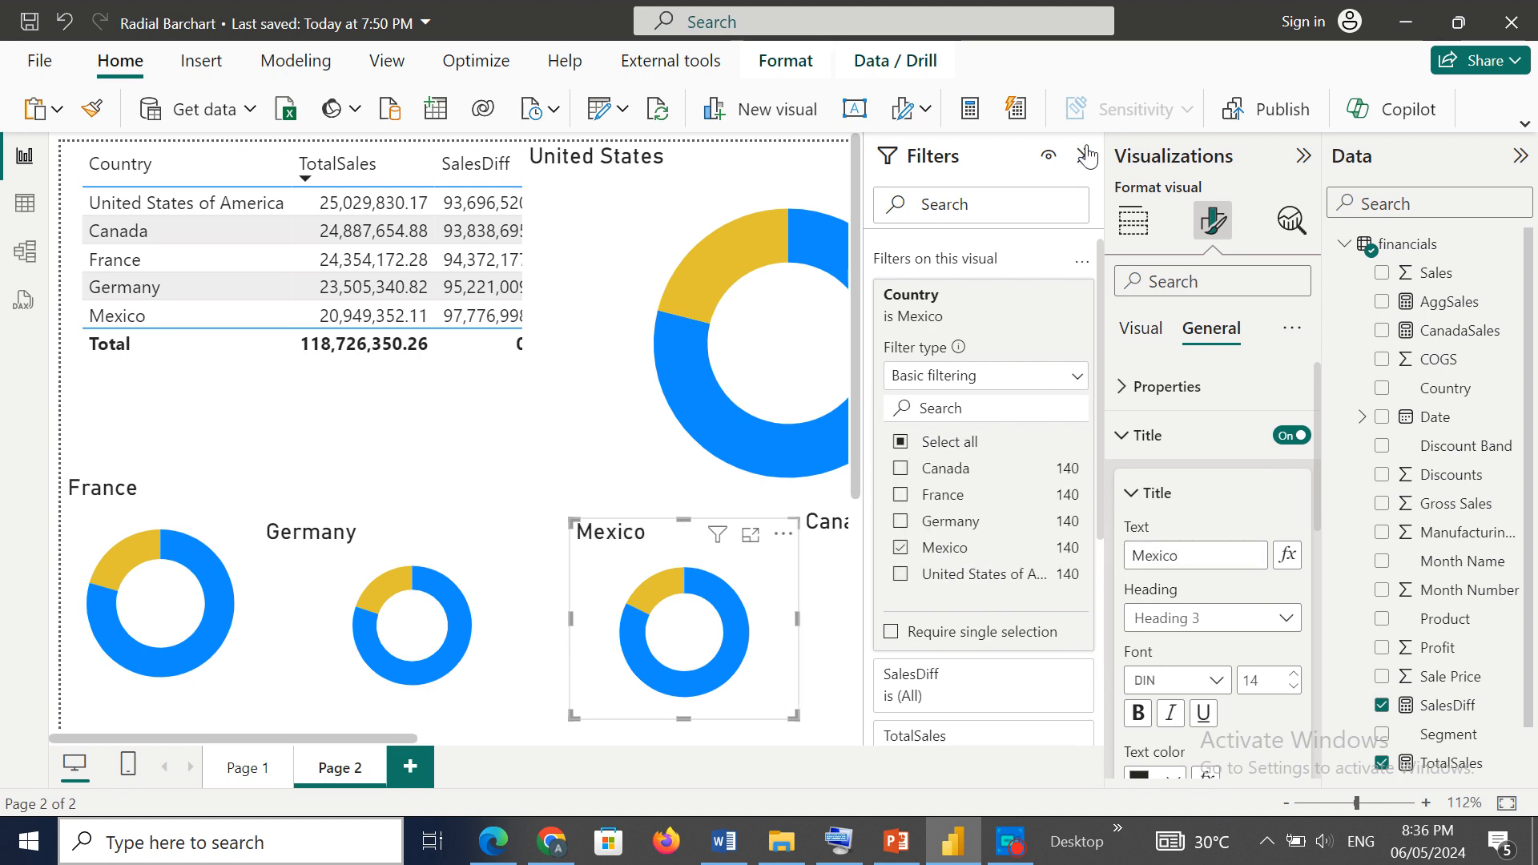
click(1087, 158)
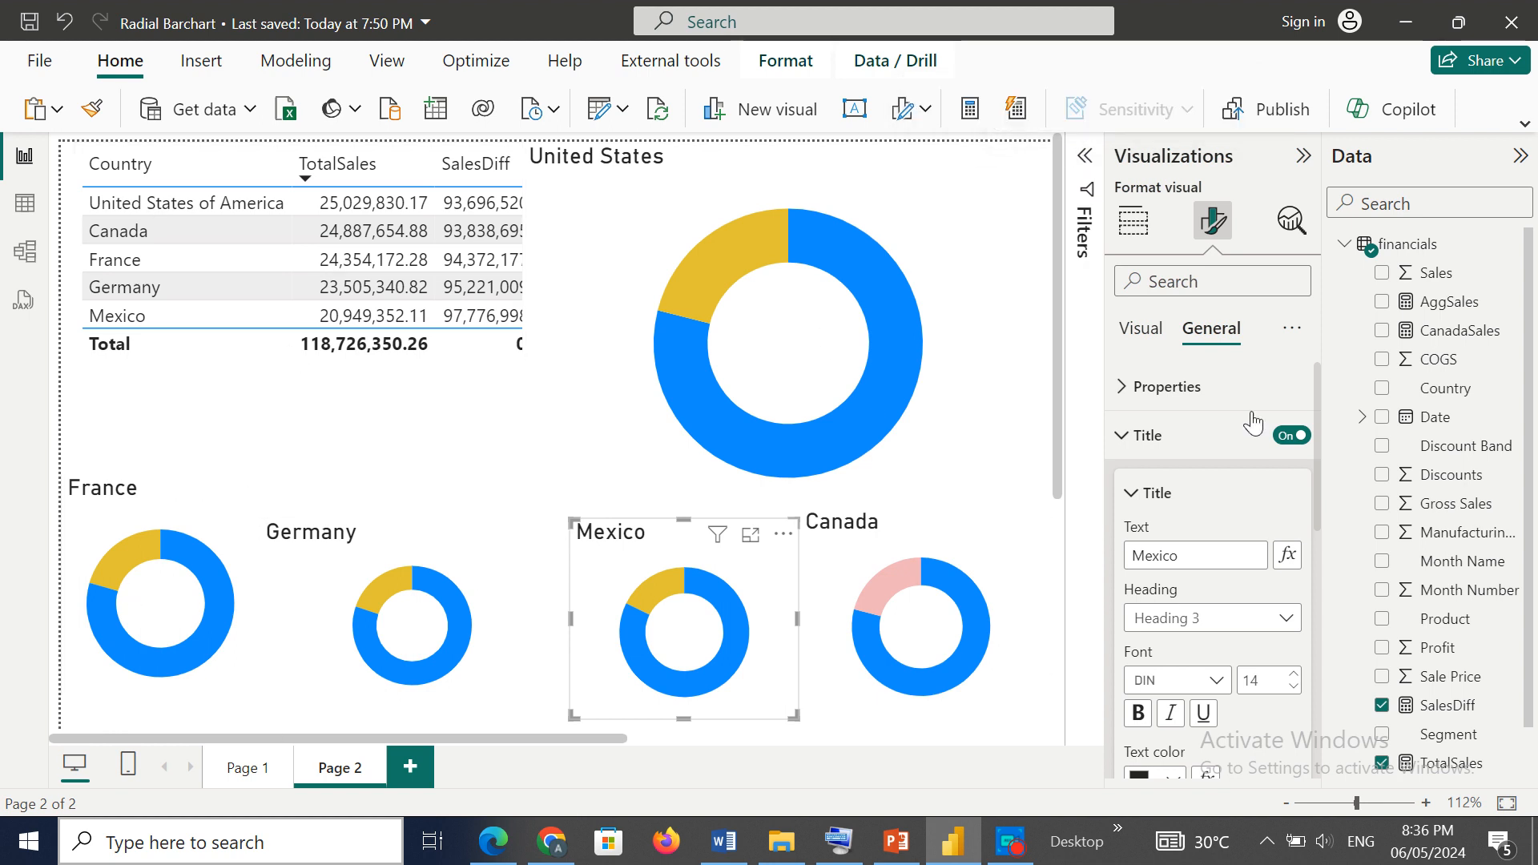
mouse_move(934, 549)
click(894, 281)
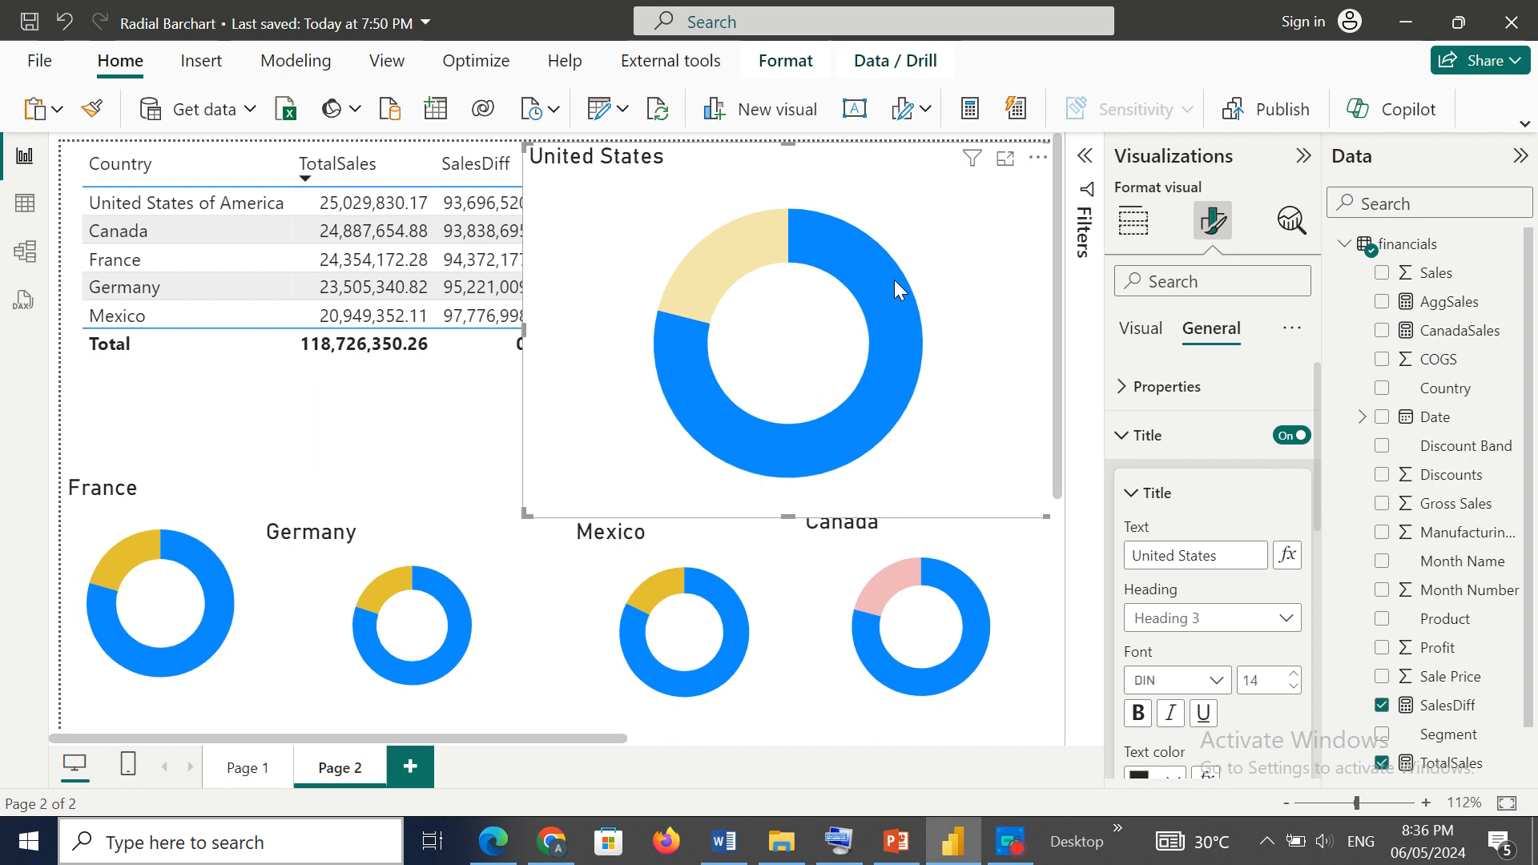
click(894, 280)
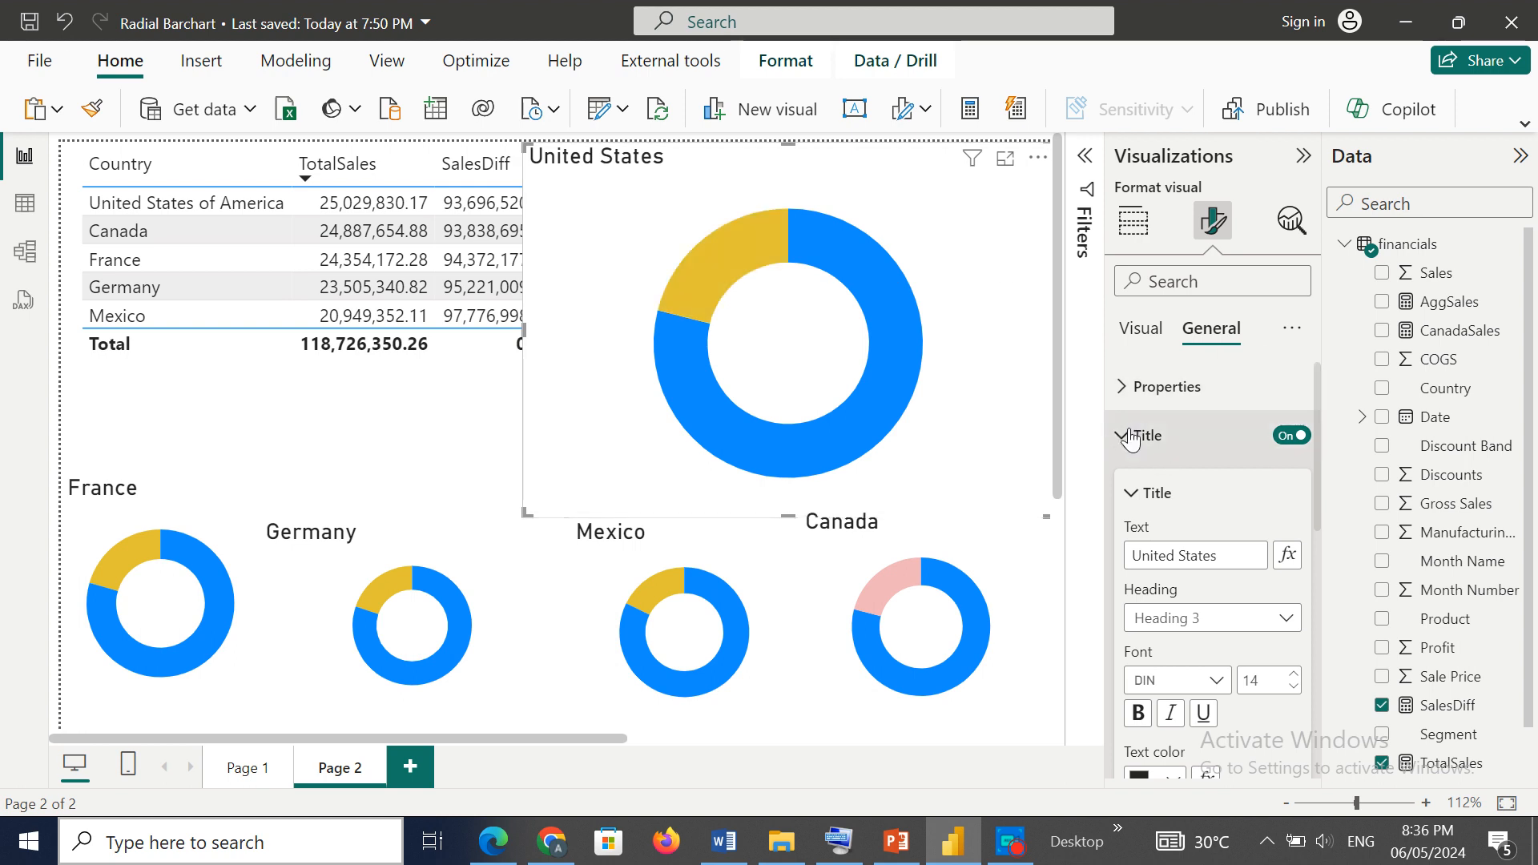
click(1146, 335)
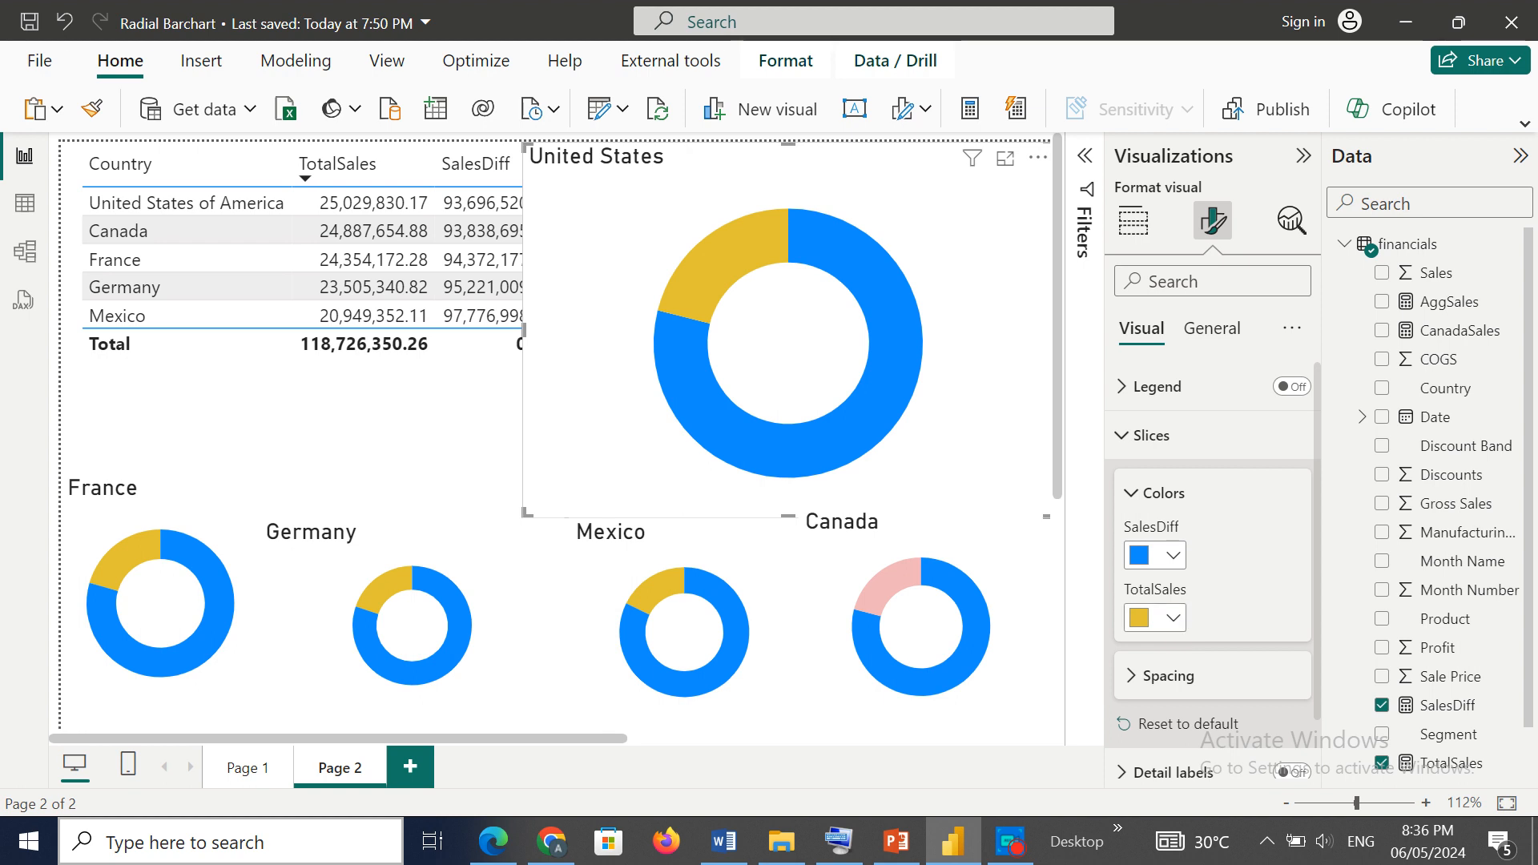
click(1173, 556)
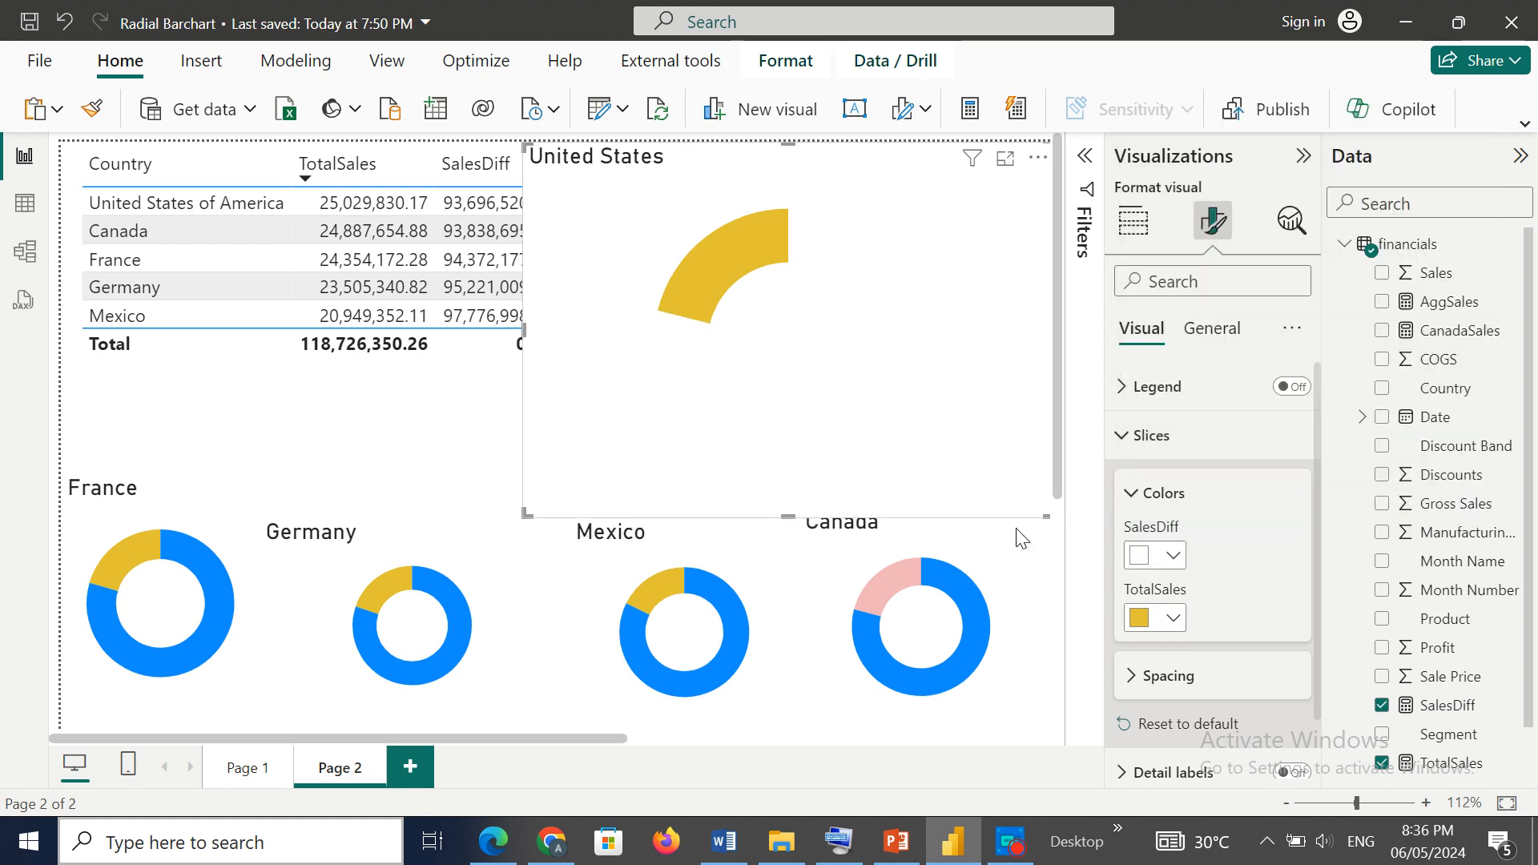
Step: Set the SalesDiff slice color of the Canada donut chart to white
click(854, 574)
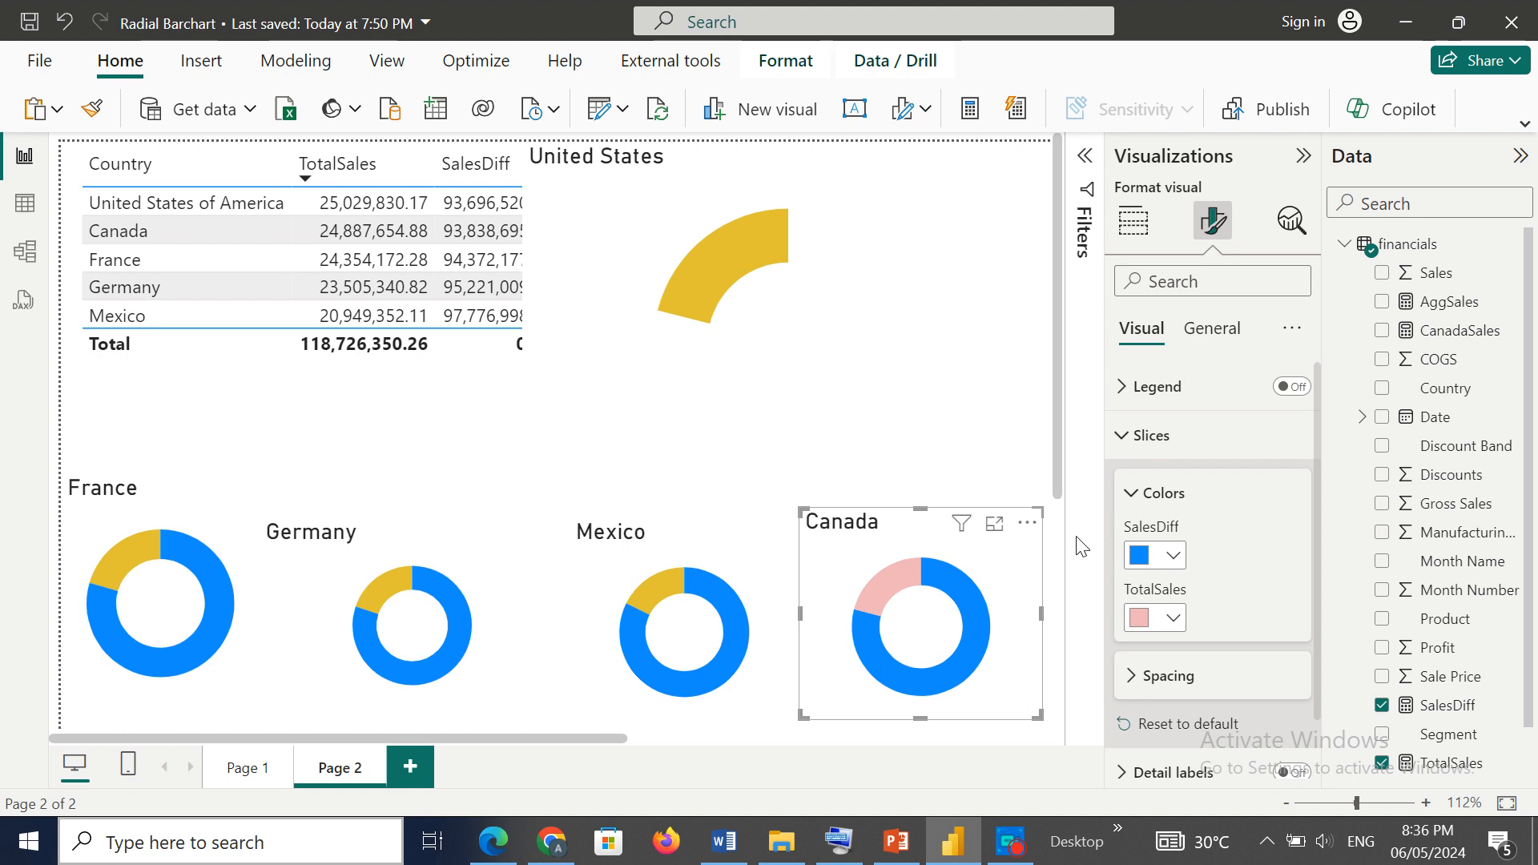
click(1174, 560)
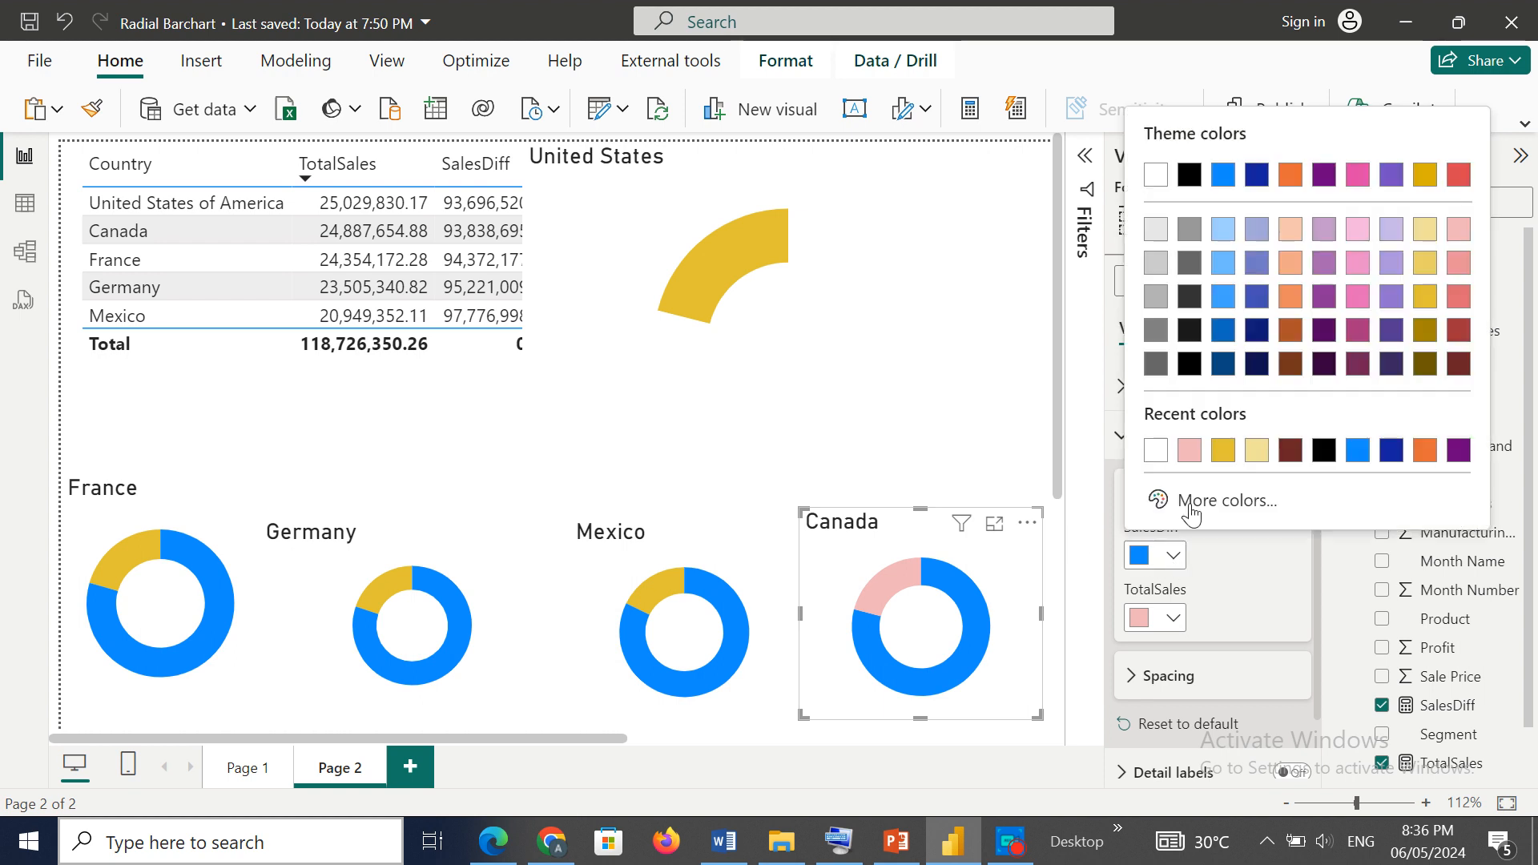
click(1154, 446)
click(1151, 454)
Step: Set the SalesDiff slice color of the Mexico donut chart to white
click(729, 612)
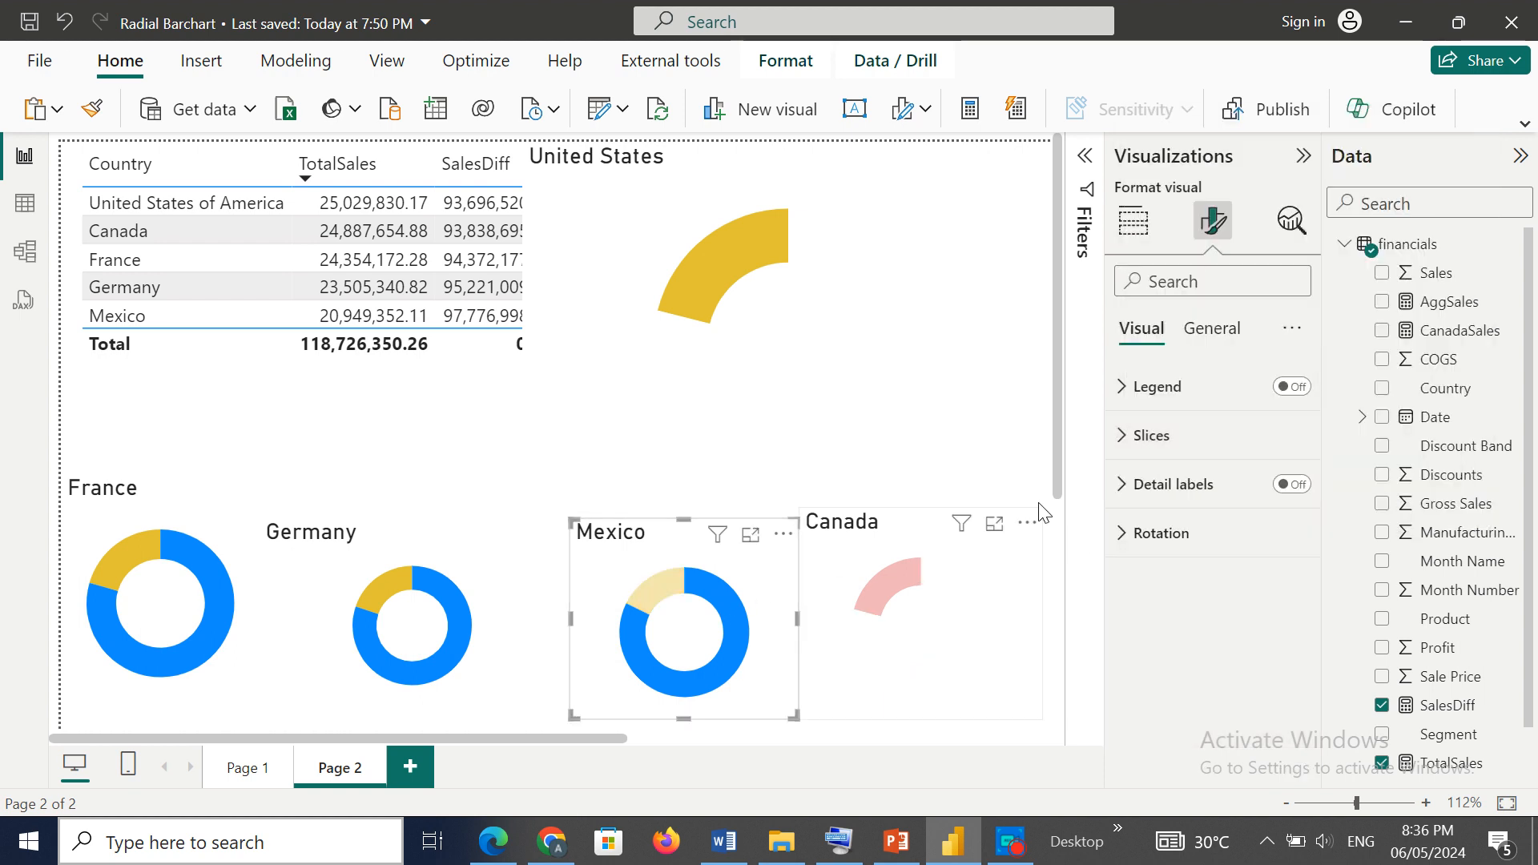
click(1137, 439)
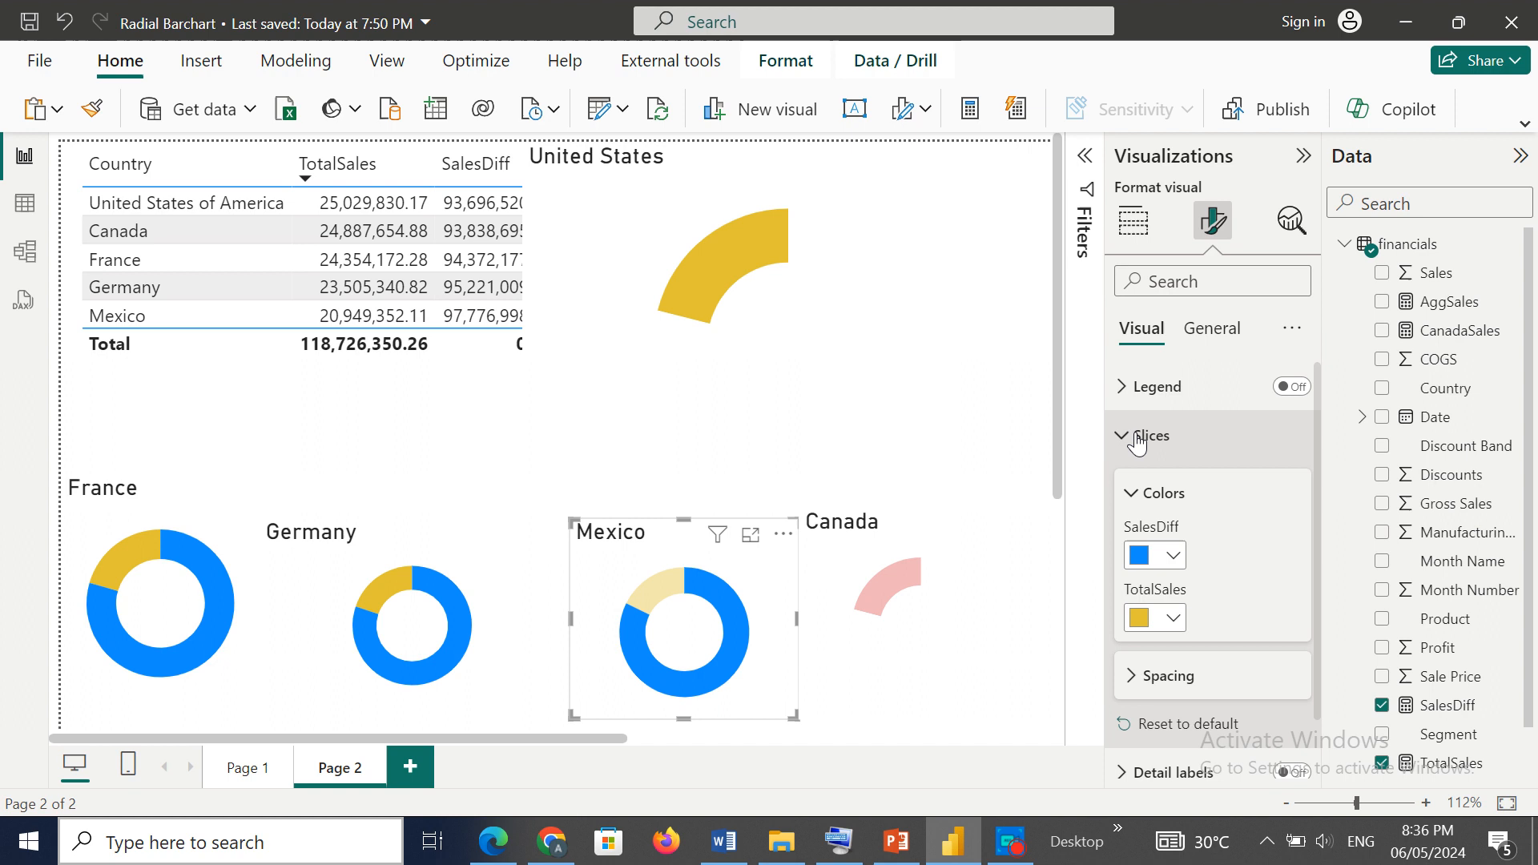
click(1174, 555)
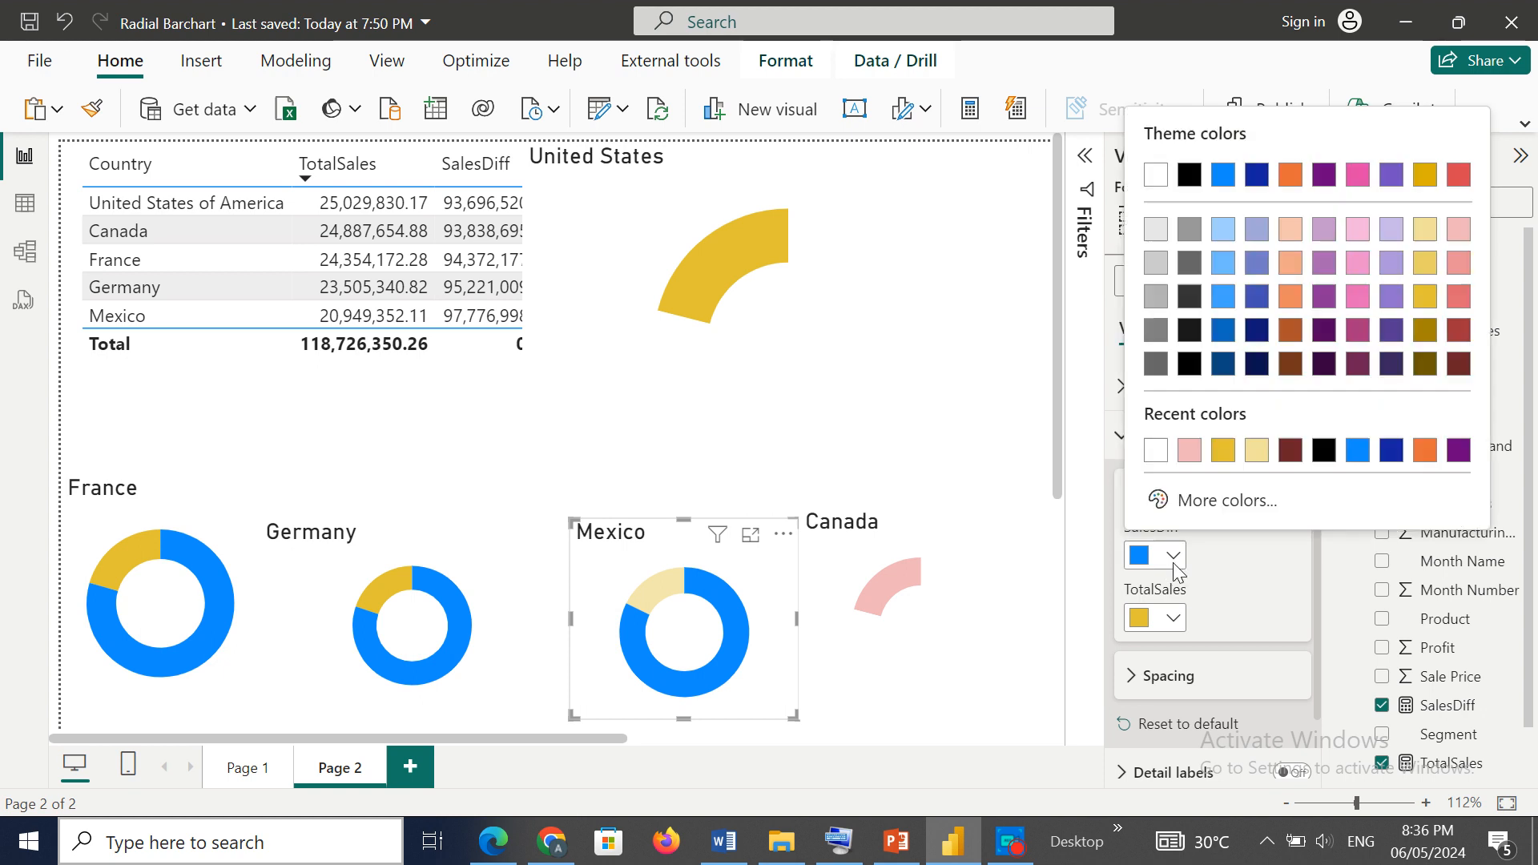
click(1157, 453)
click(679, 615)
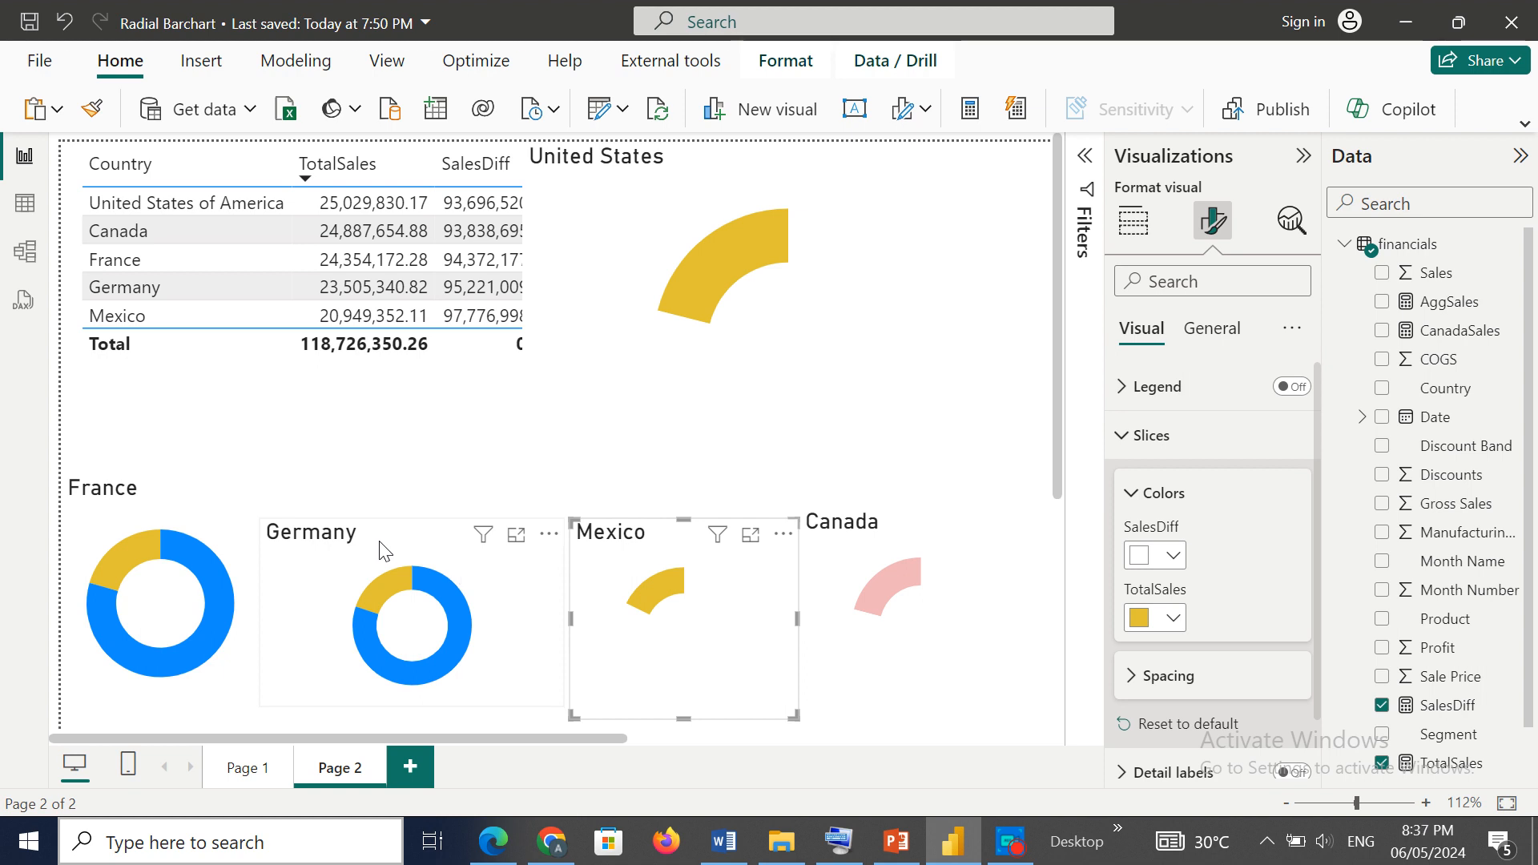
Step: Set the SalesDiff slice color of the Germany donut chart to white
click(450, 561)
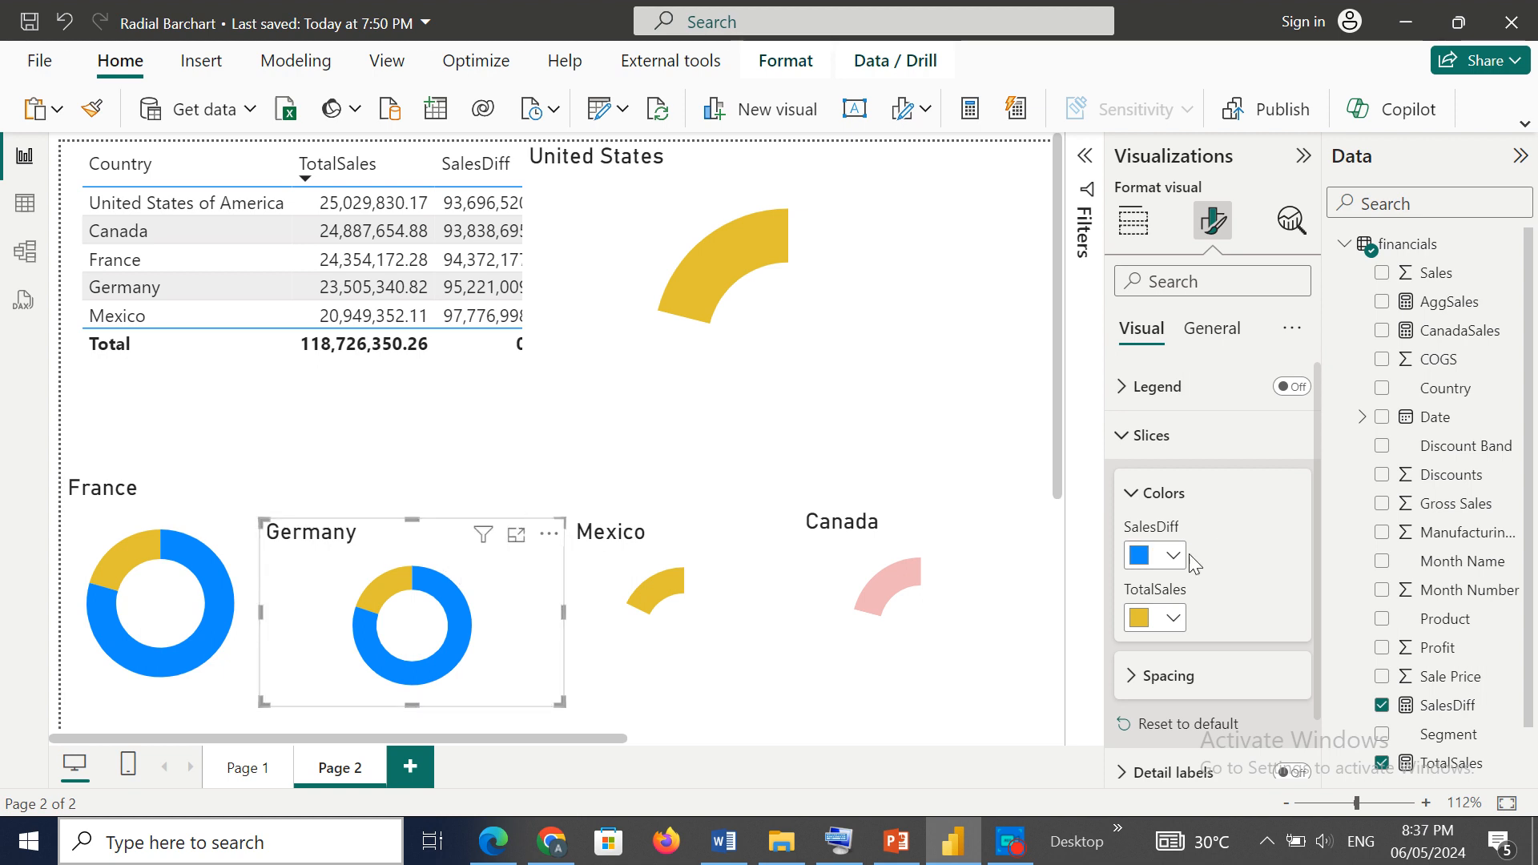
click(1177, 625)
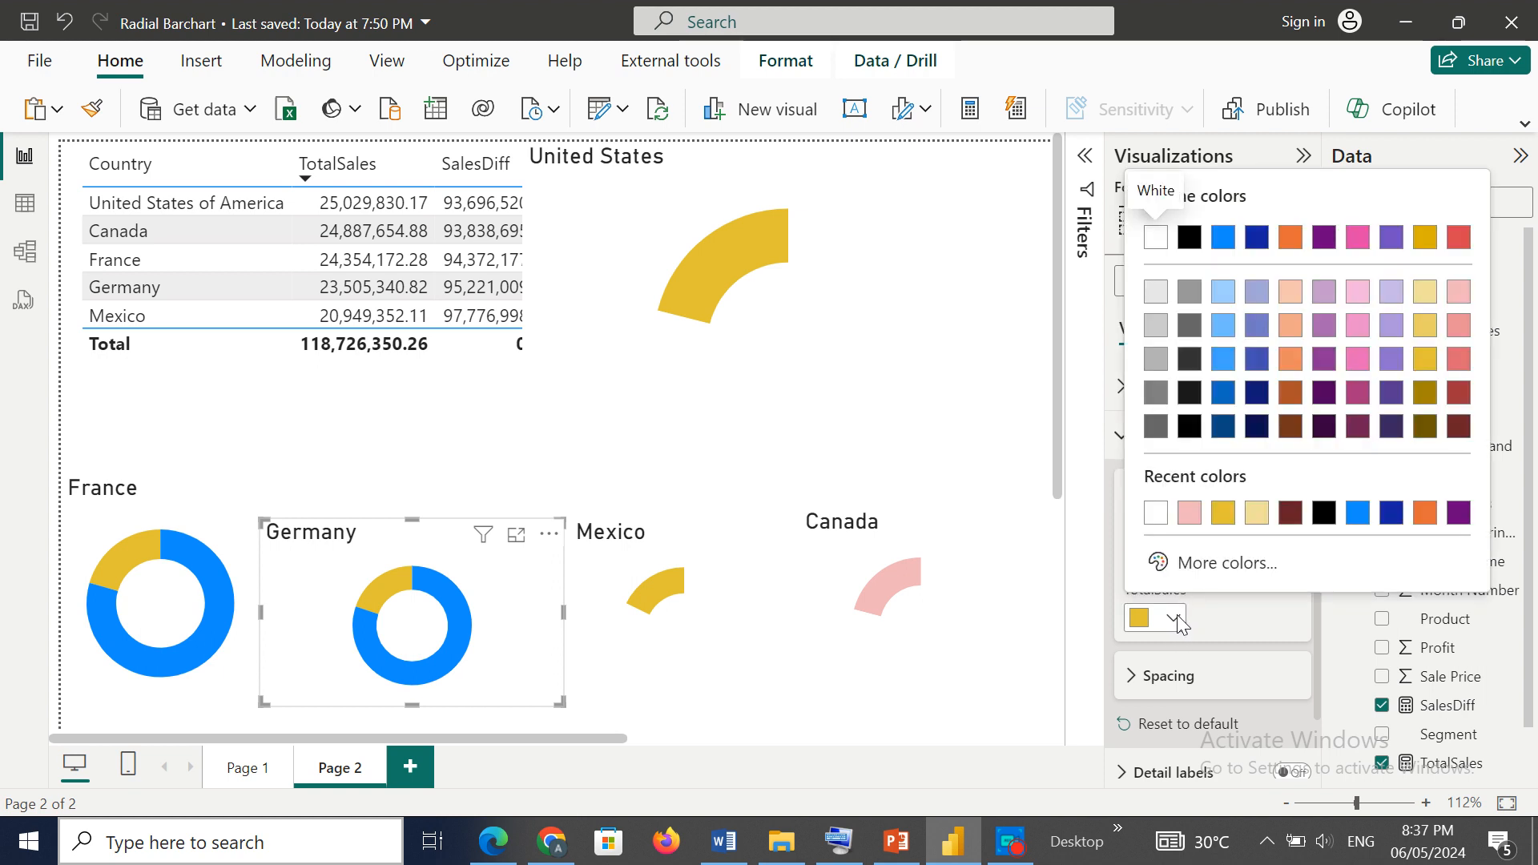
click(1175, 619)
click(1172, 559)
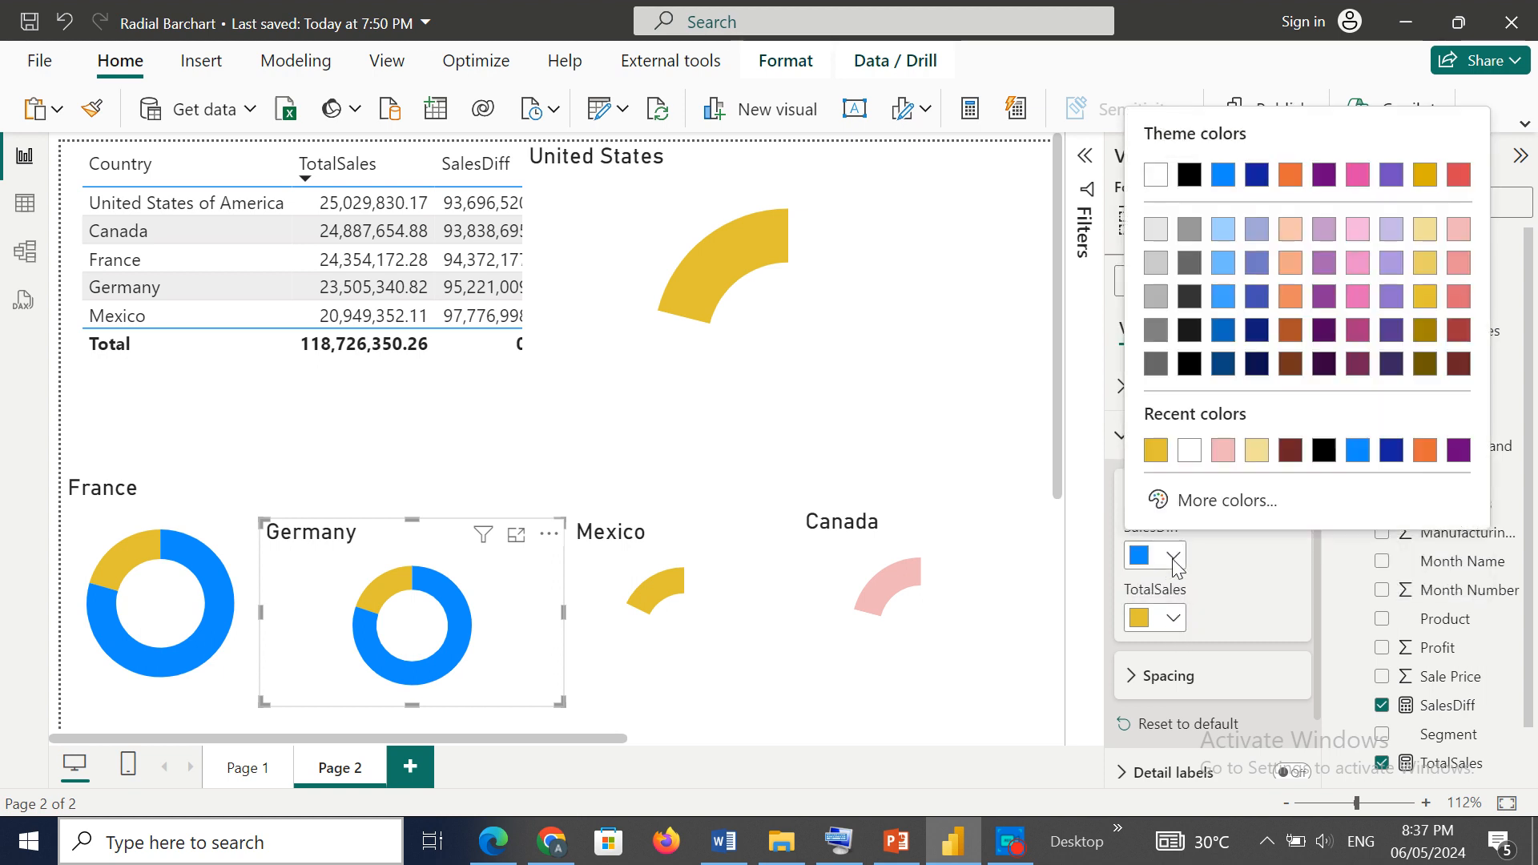
click(1190, 451)
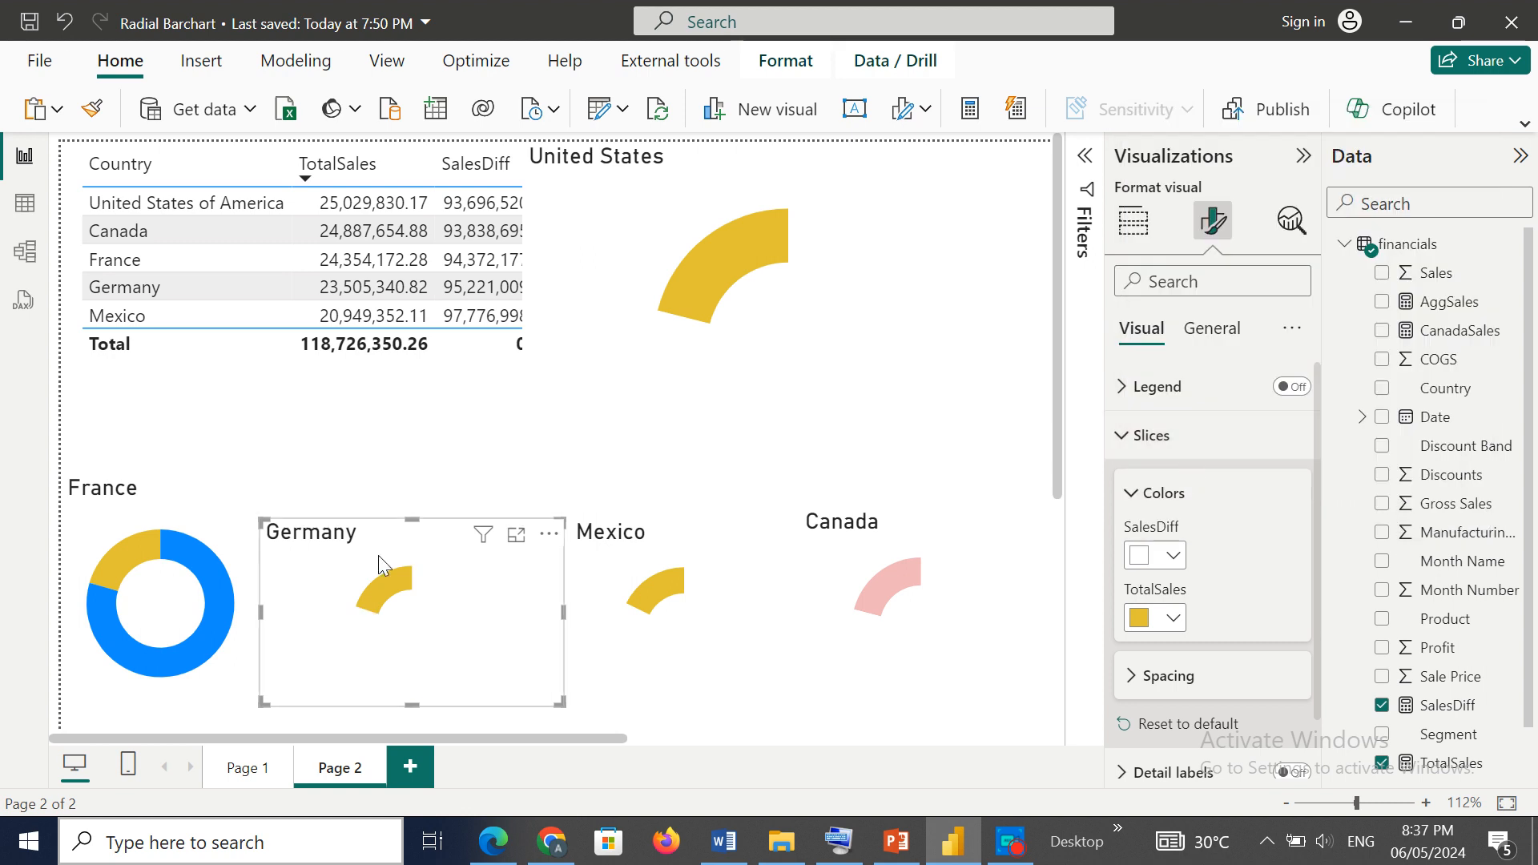
Step: Set the France donut chart's SalesDiff slice color to white and its TotalSales slice color to dark red
click(205, 532)
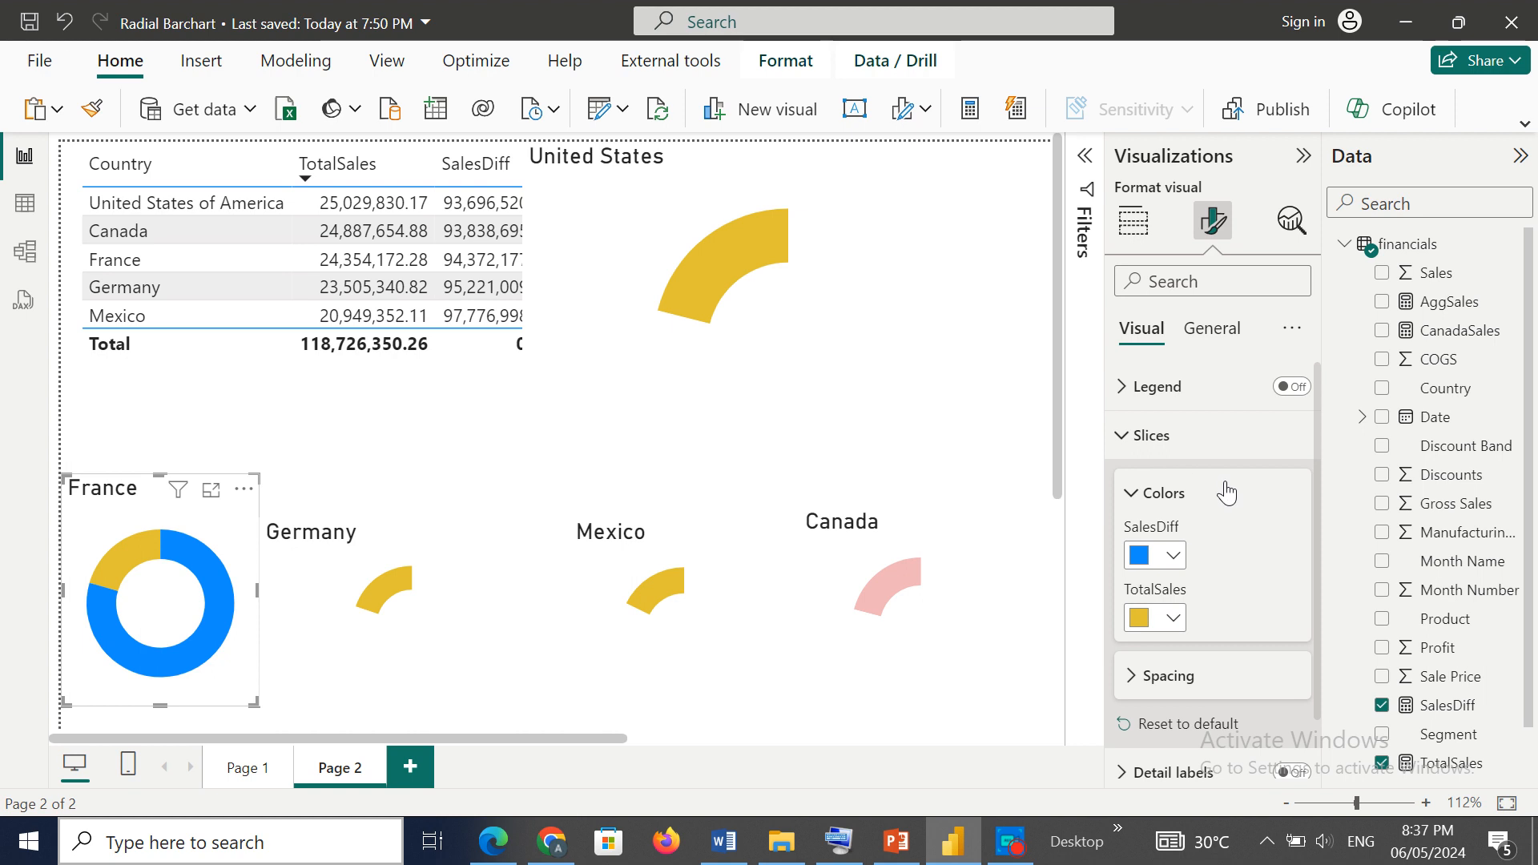
click(1174, 556)
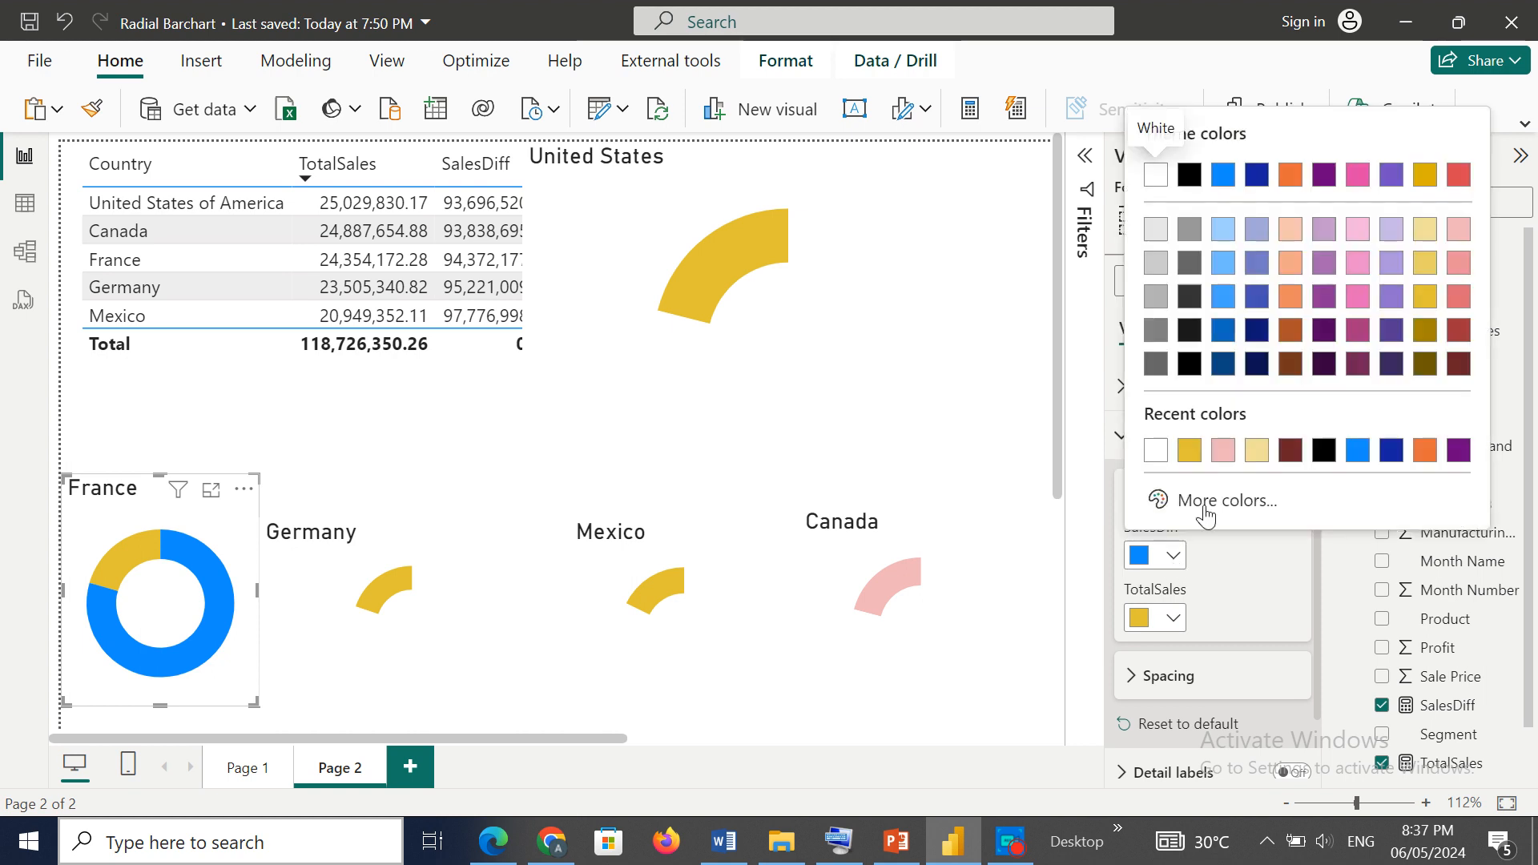
click(1162, 450)
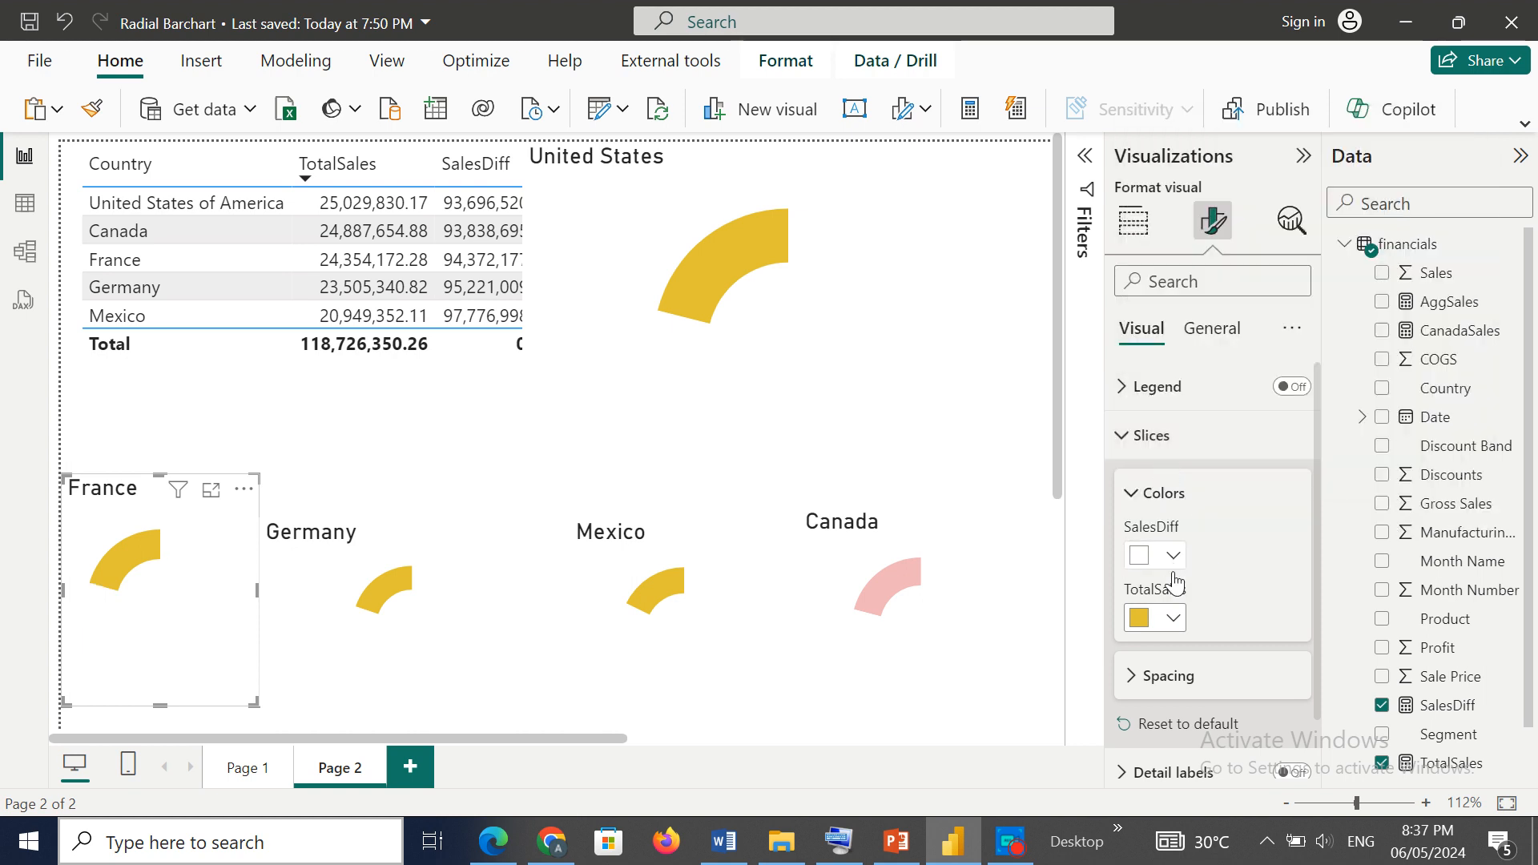
click(1174, 620)
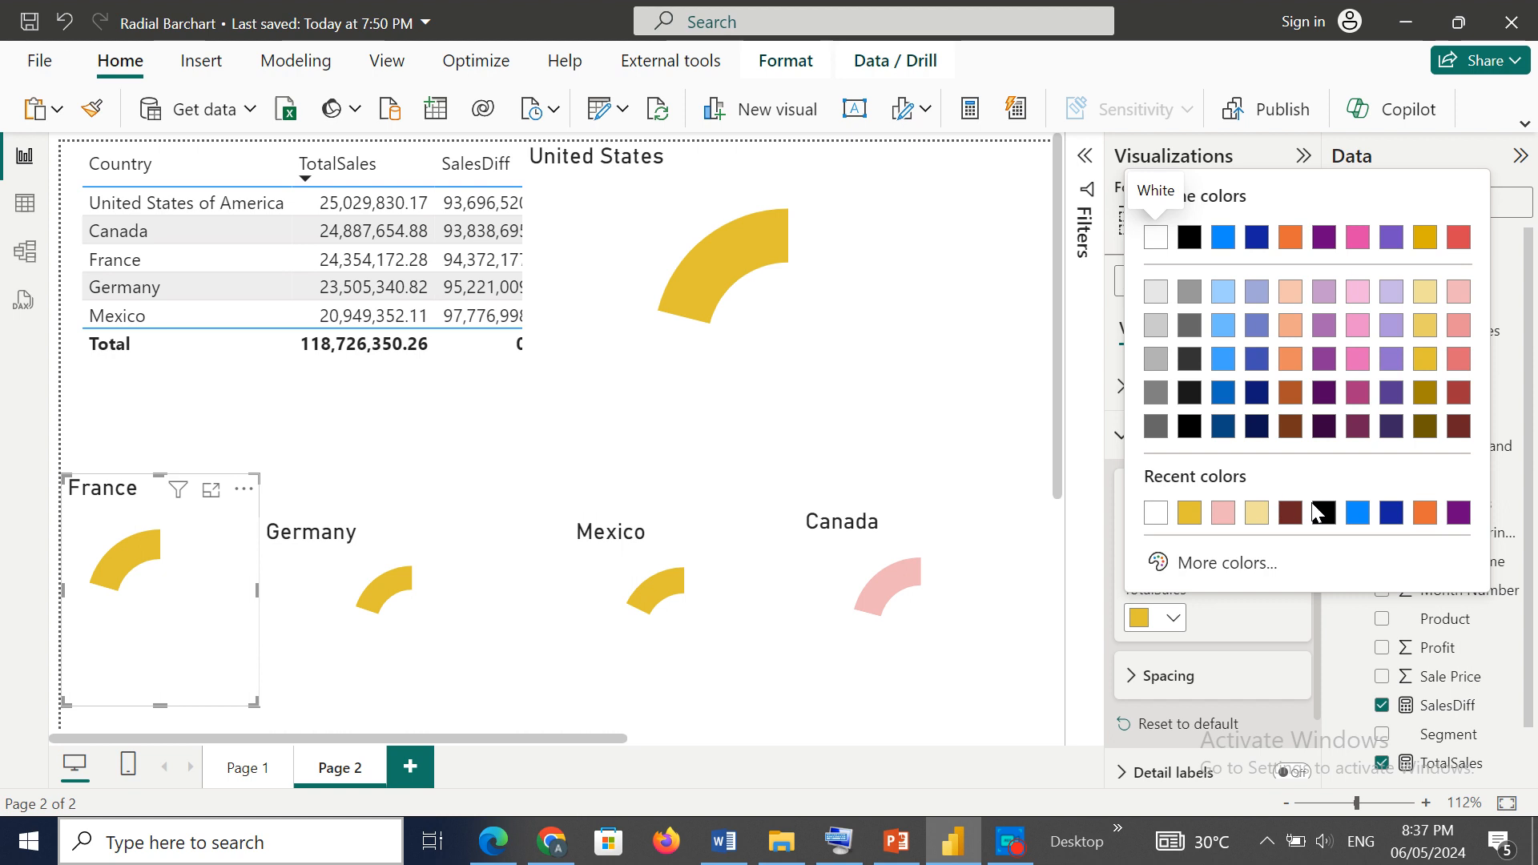
click(1291, 513)
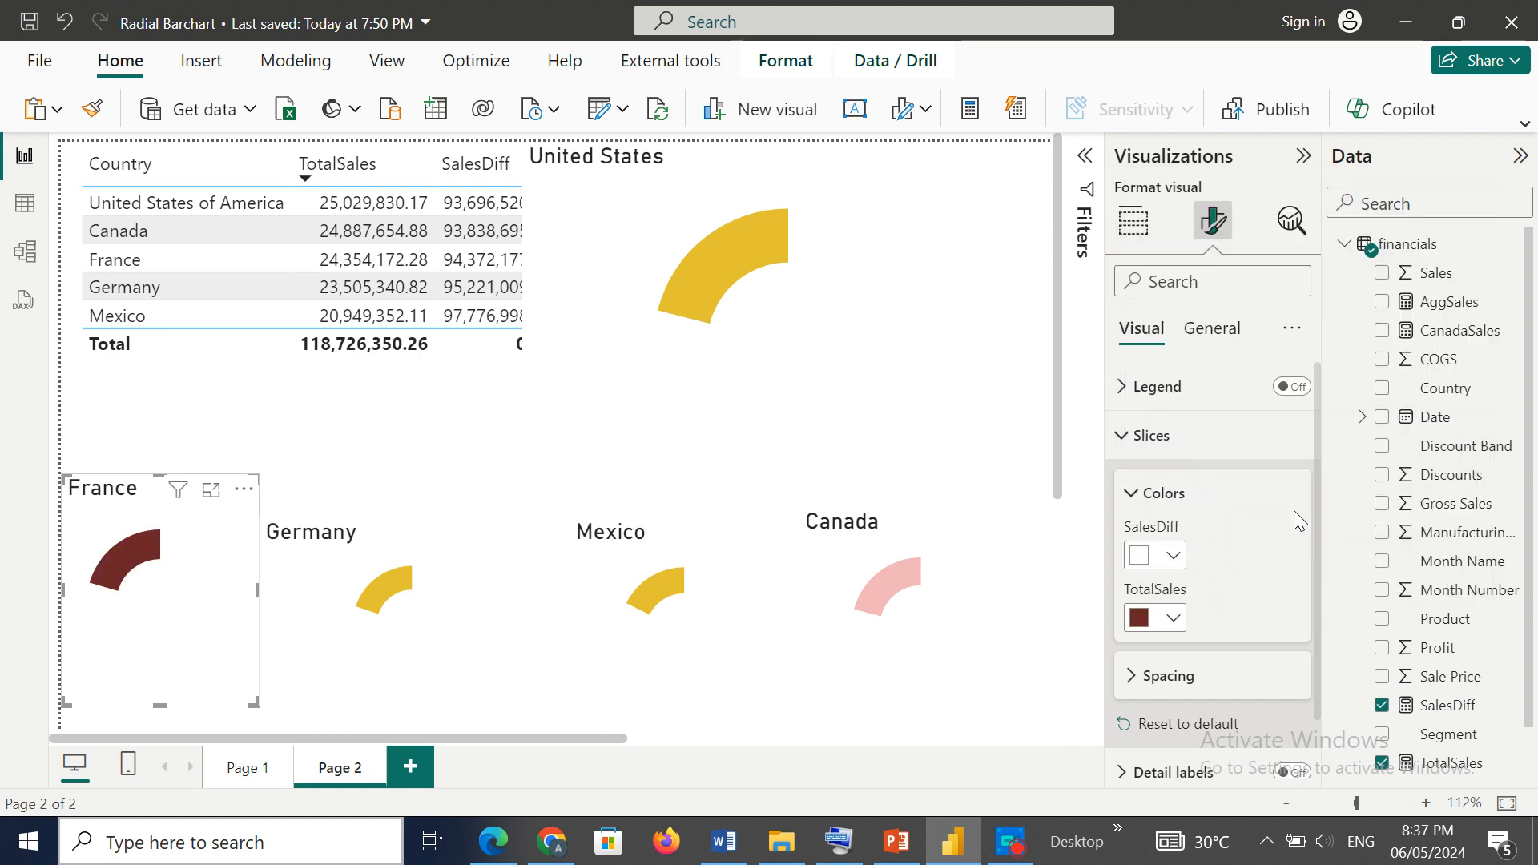
Step: Set the rotation of the large United States donut chart to 90°
click(762, 280)
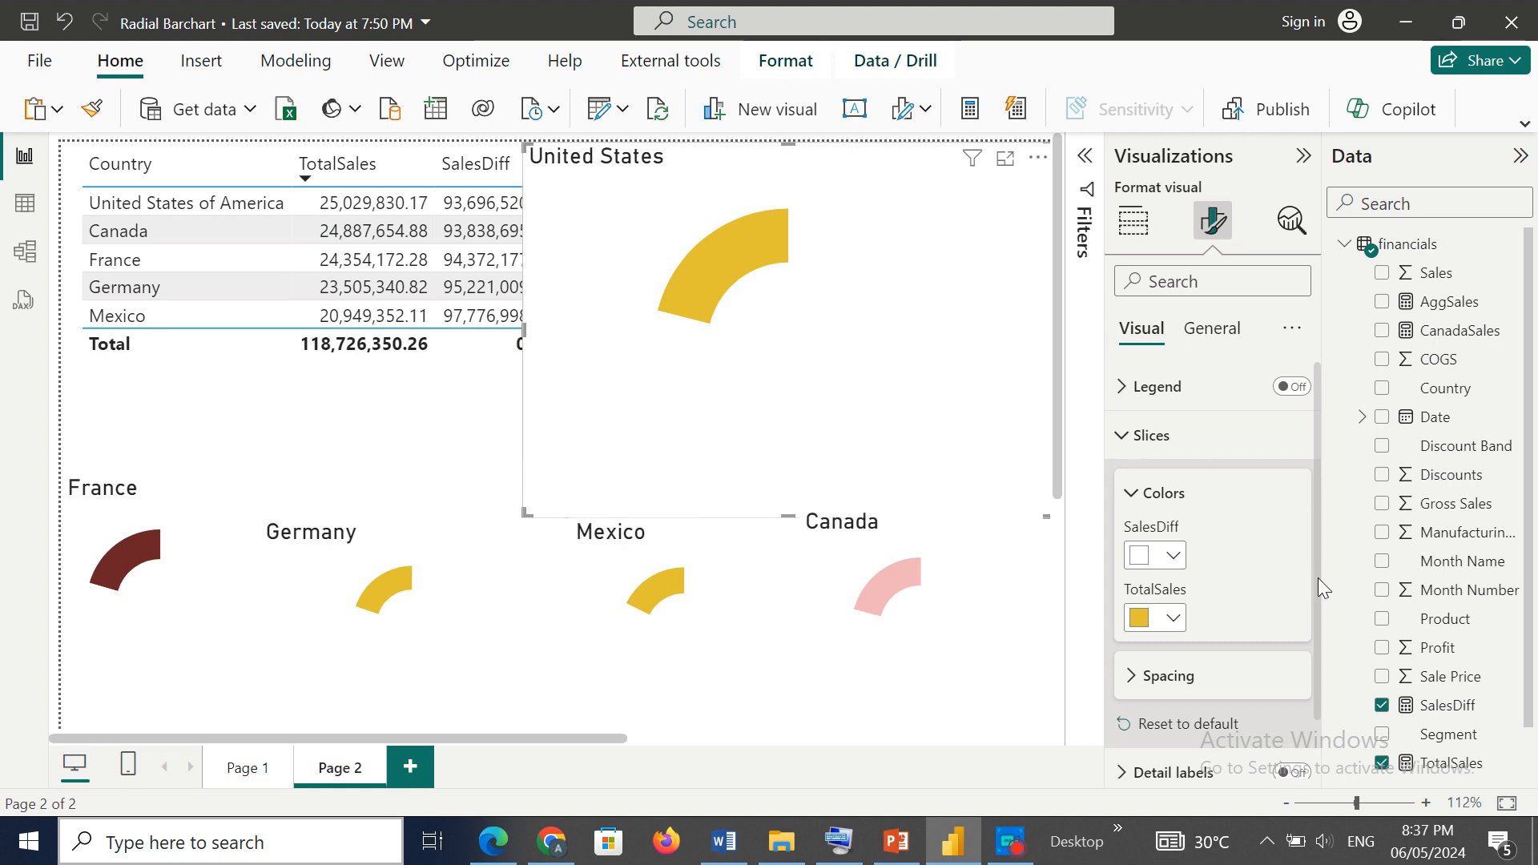
scroll(1318, 581, down, 1)
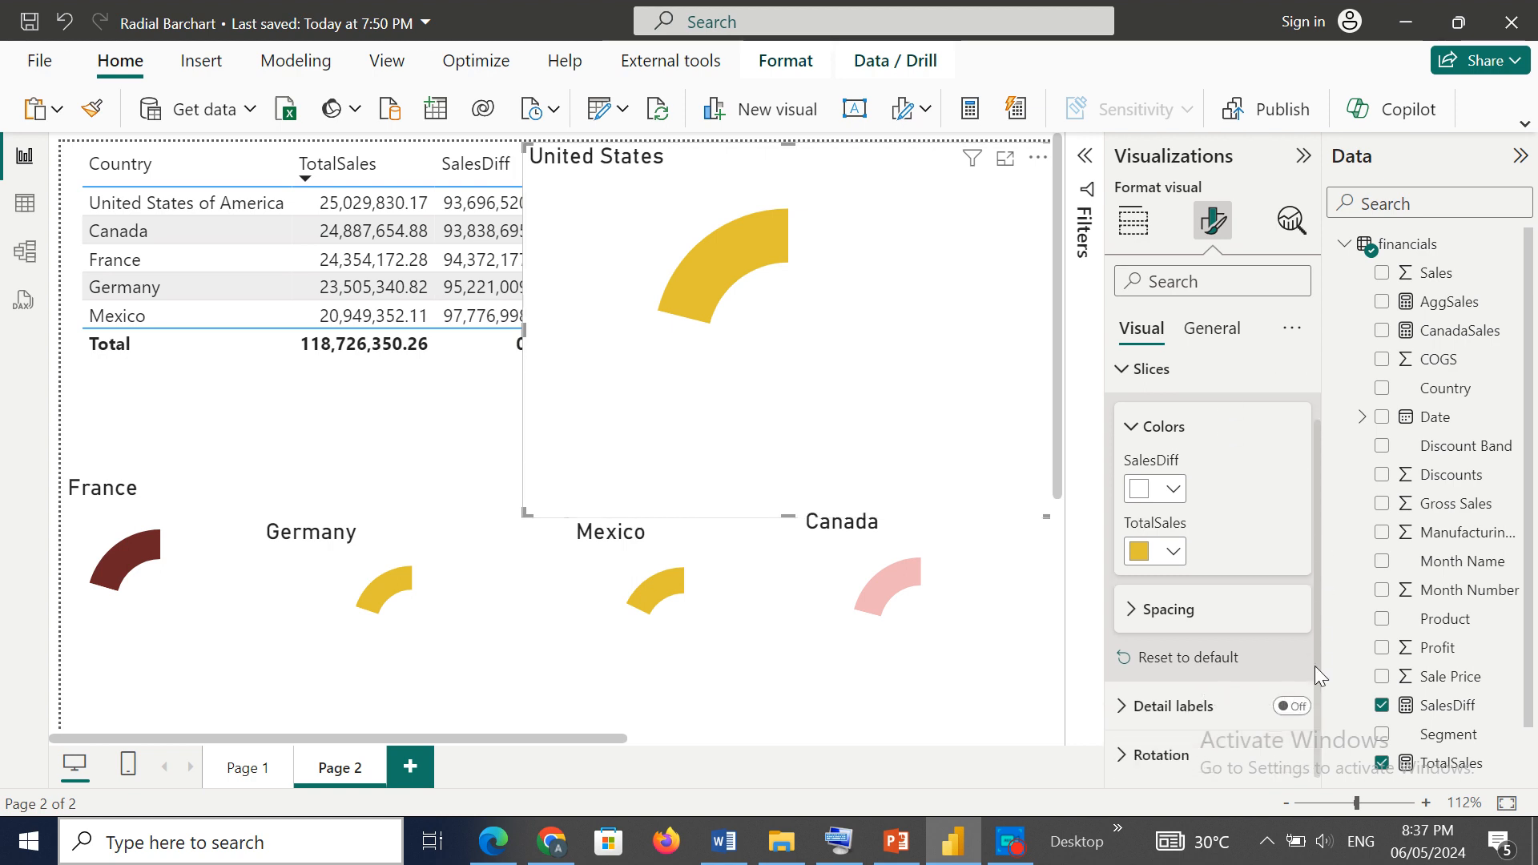
click(1174, 754)
drag(1320, 666, 1320, 767)
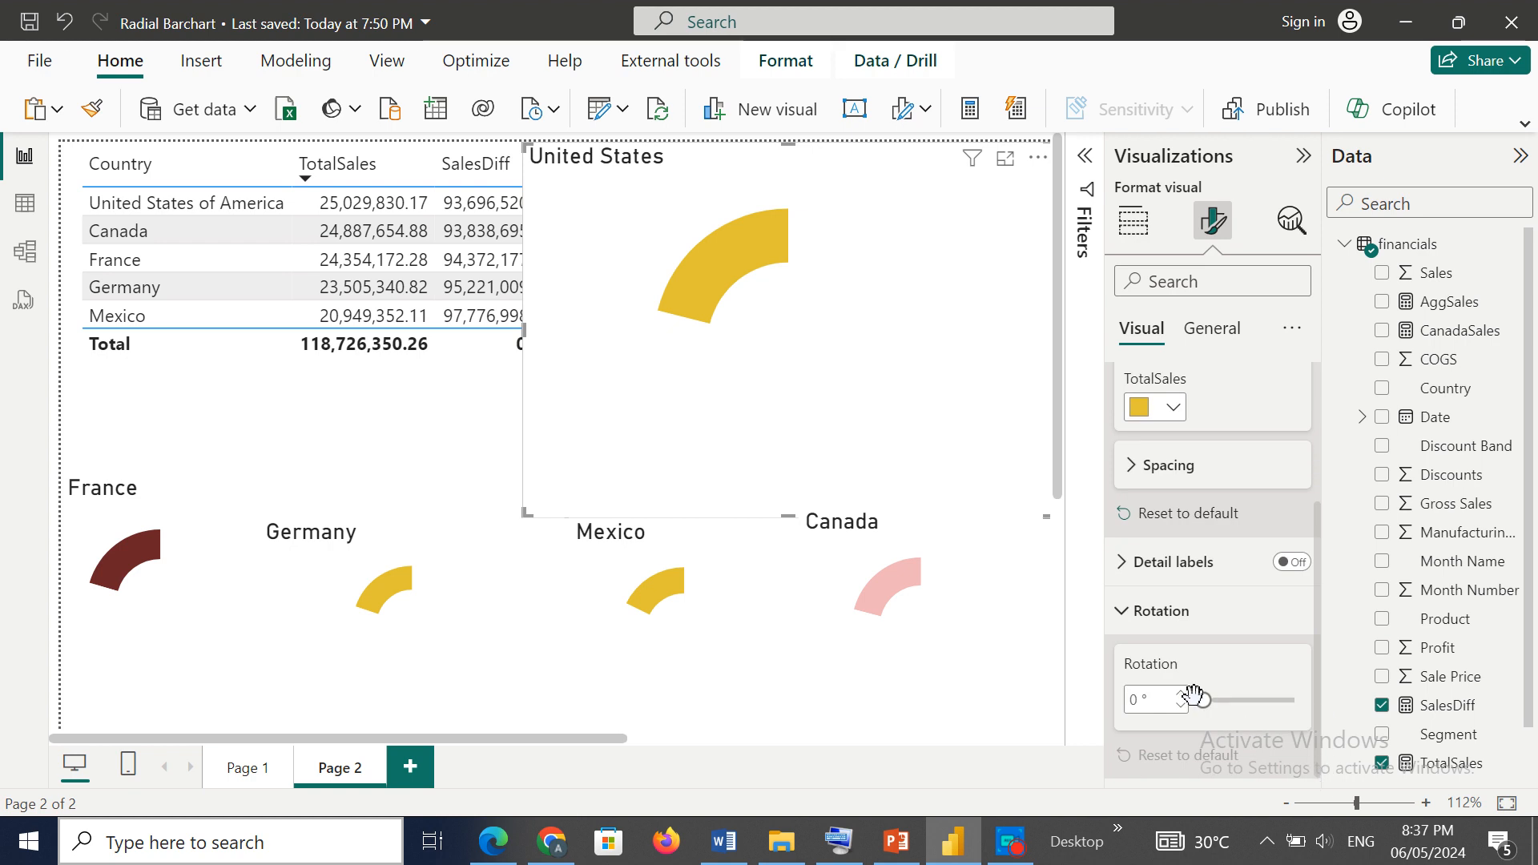
double_click(1135, 699)
text(90)
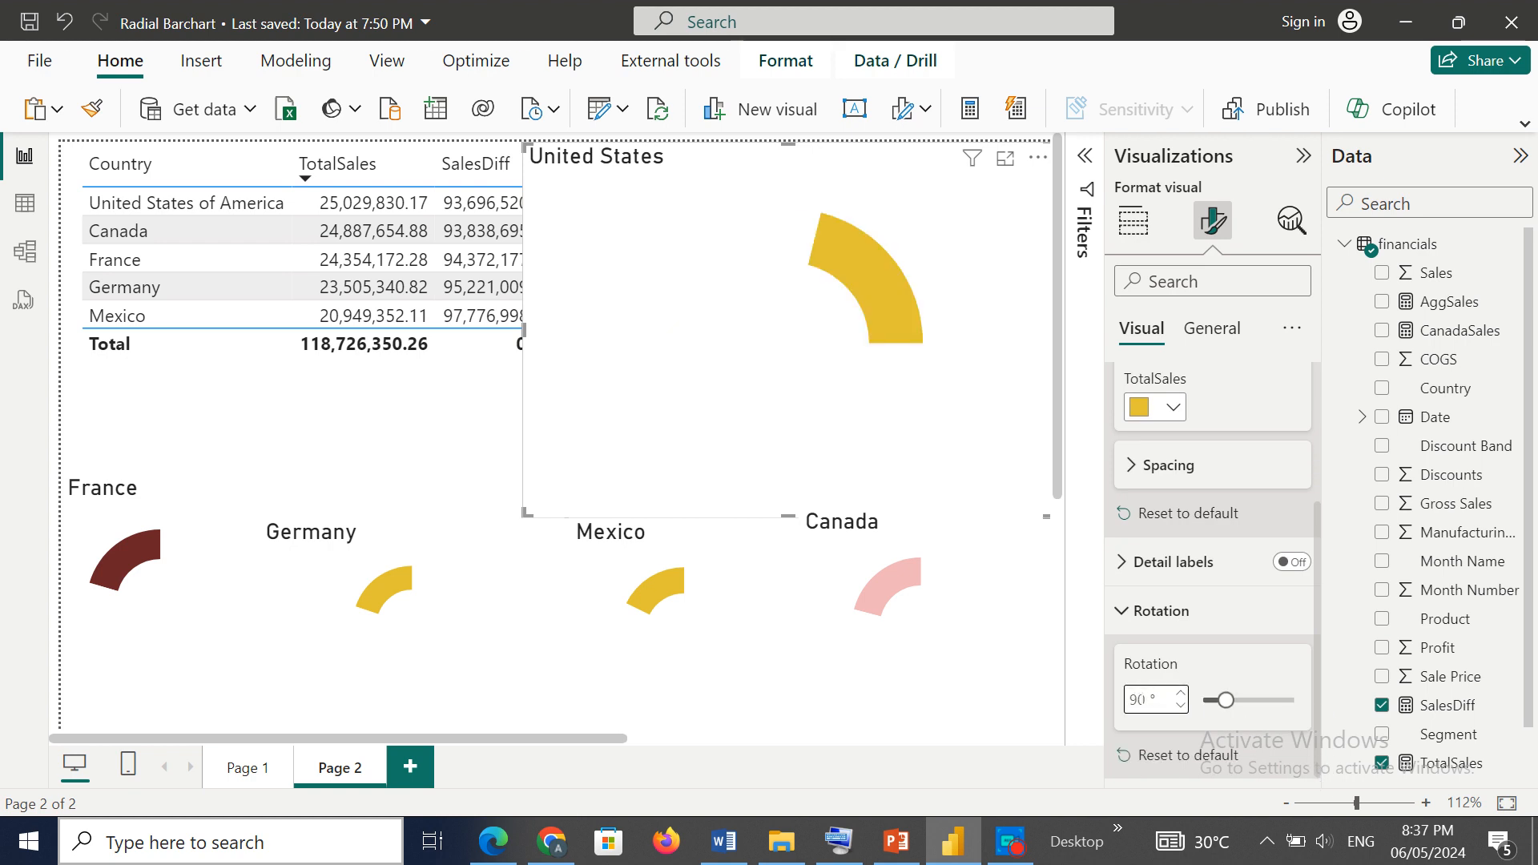
Step: Set the rotation of the Canada and Mexico donut charts to 90°
click(932, 570)
double_click(1134, 700)
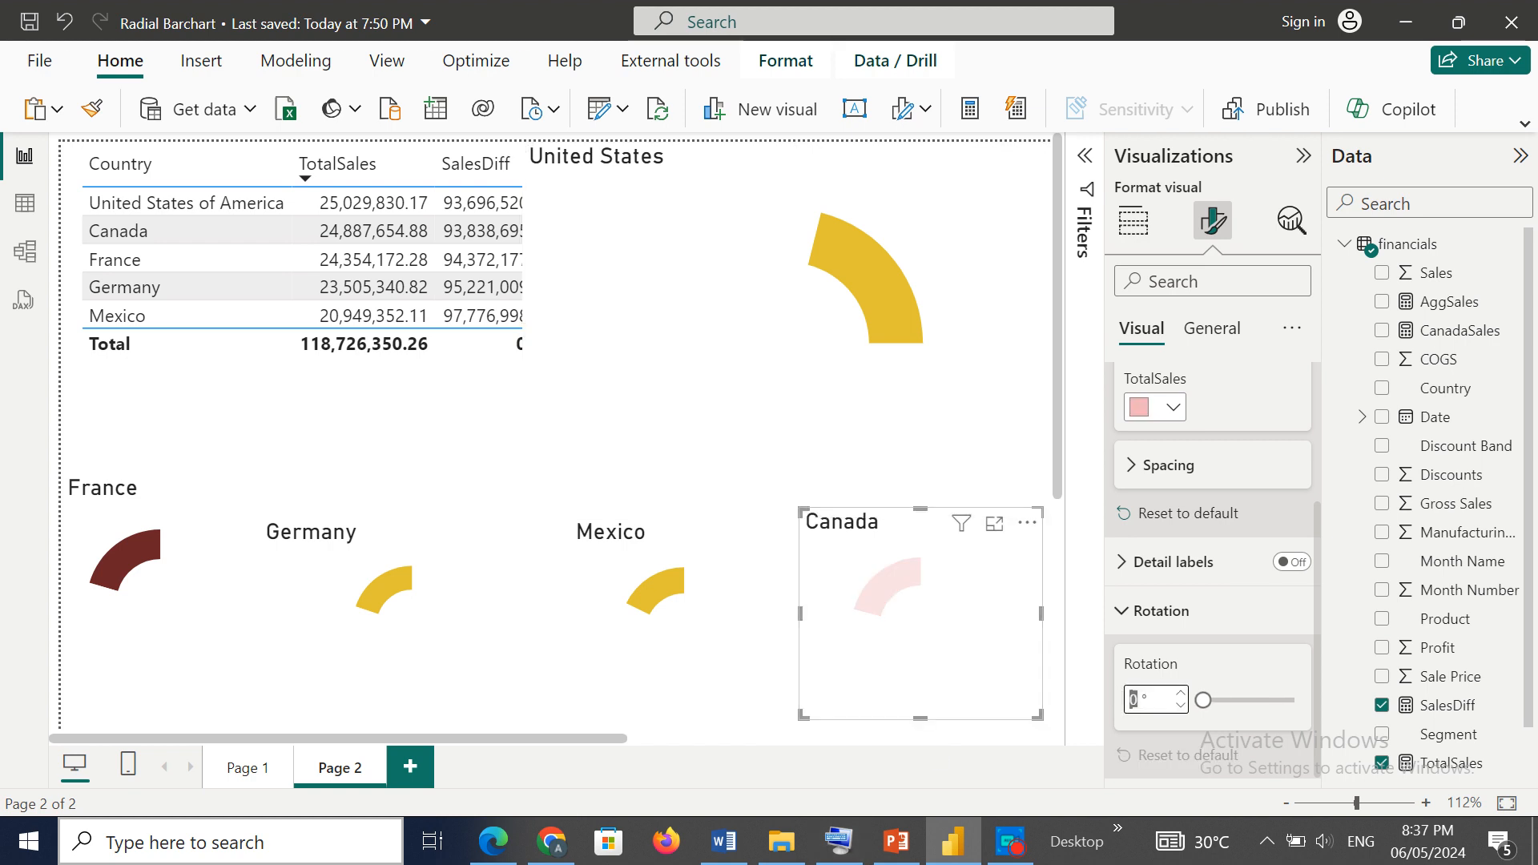
text(90)
click(723, 600)
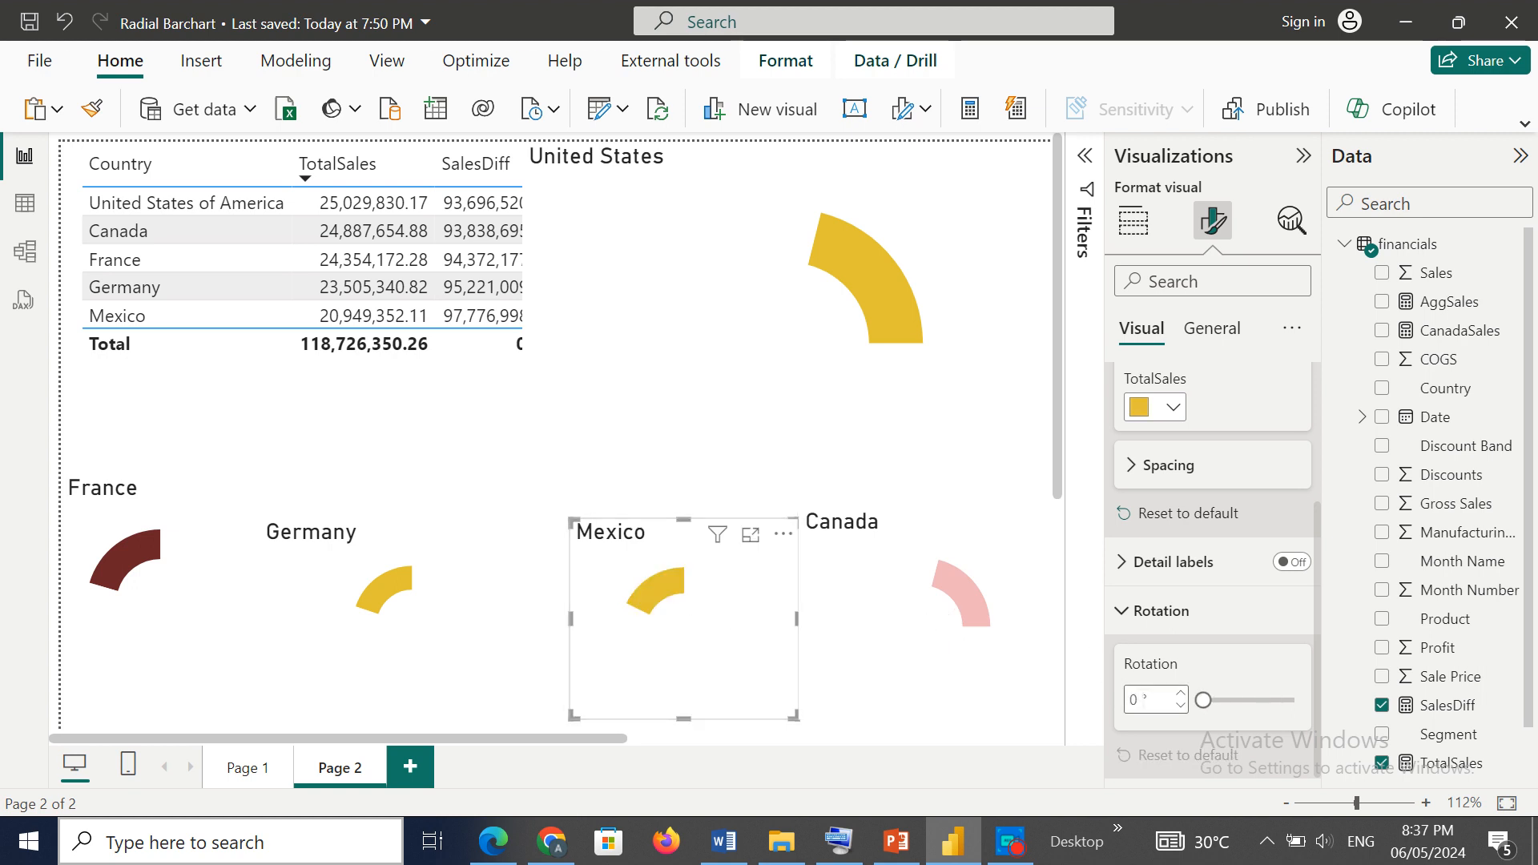
click(1147, 700)
text(90)
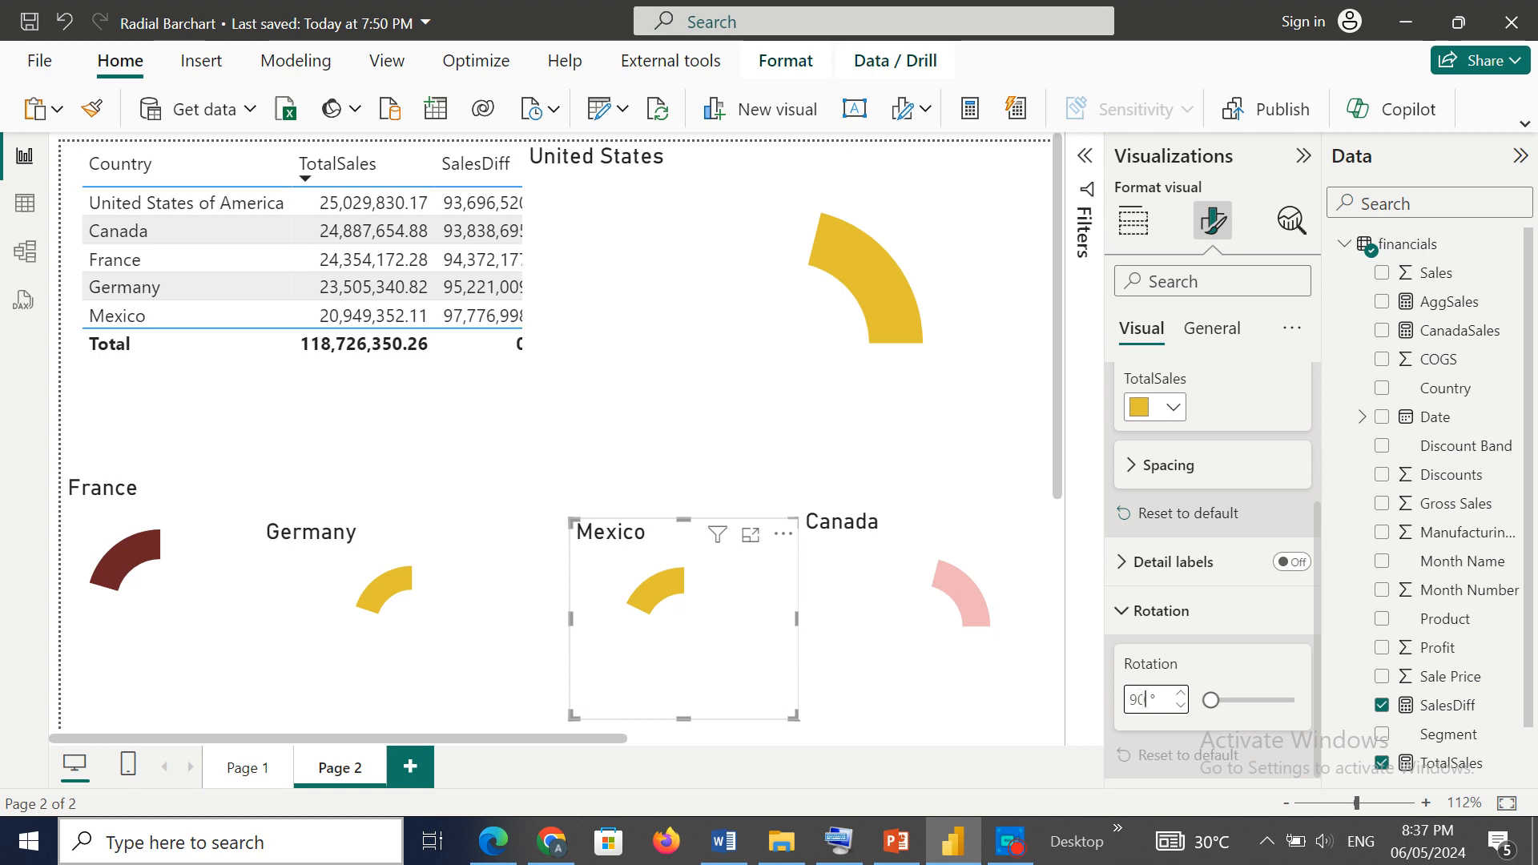
Step: Set the rotation of the Germany and France donut charts to 90°
click(498, 606)
click(1144, 699)
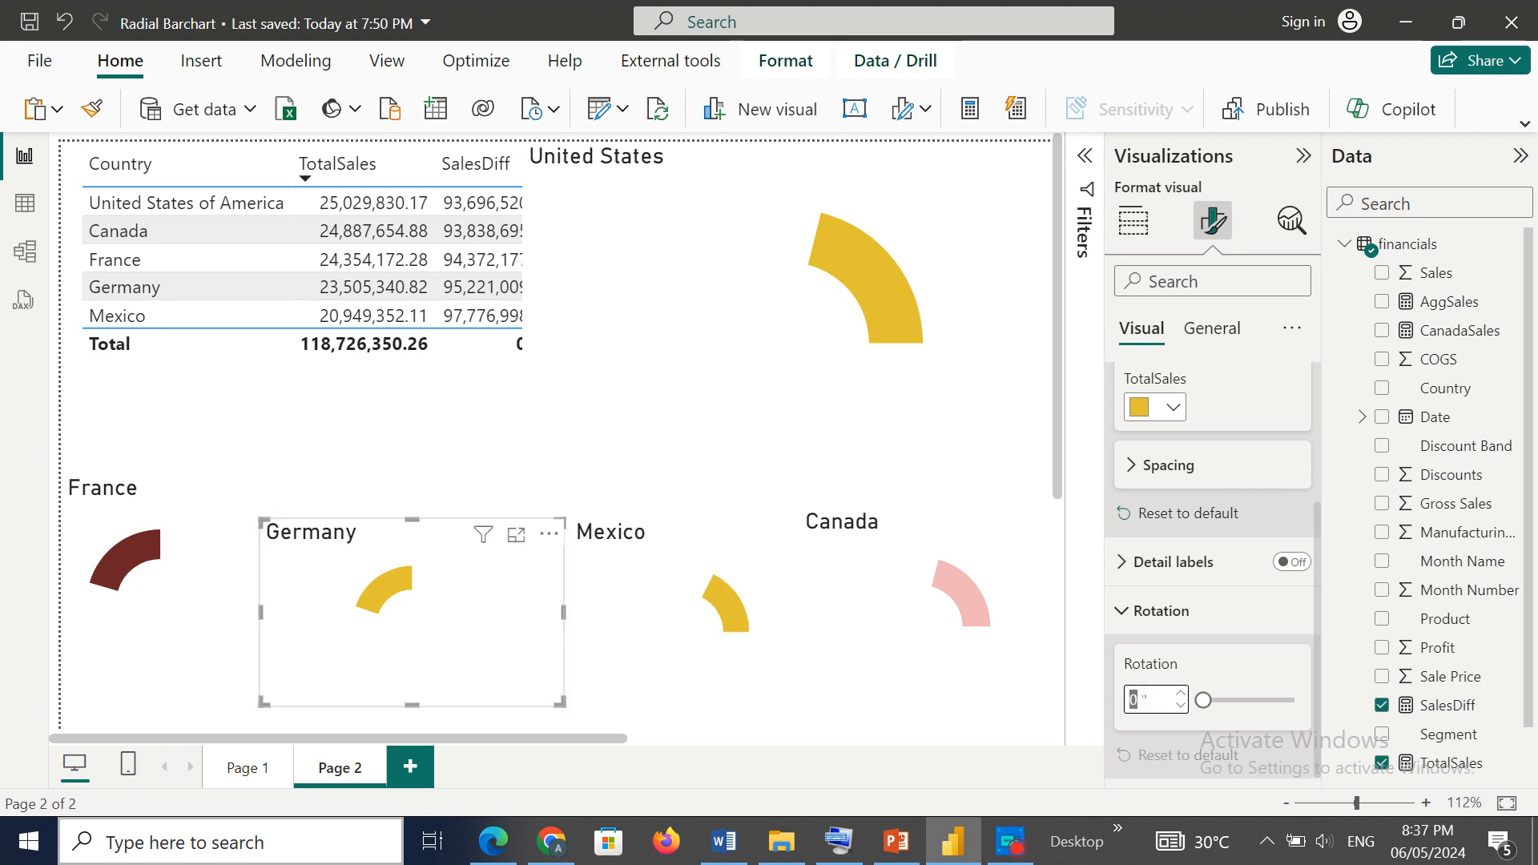
text(90)
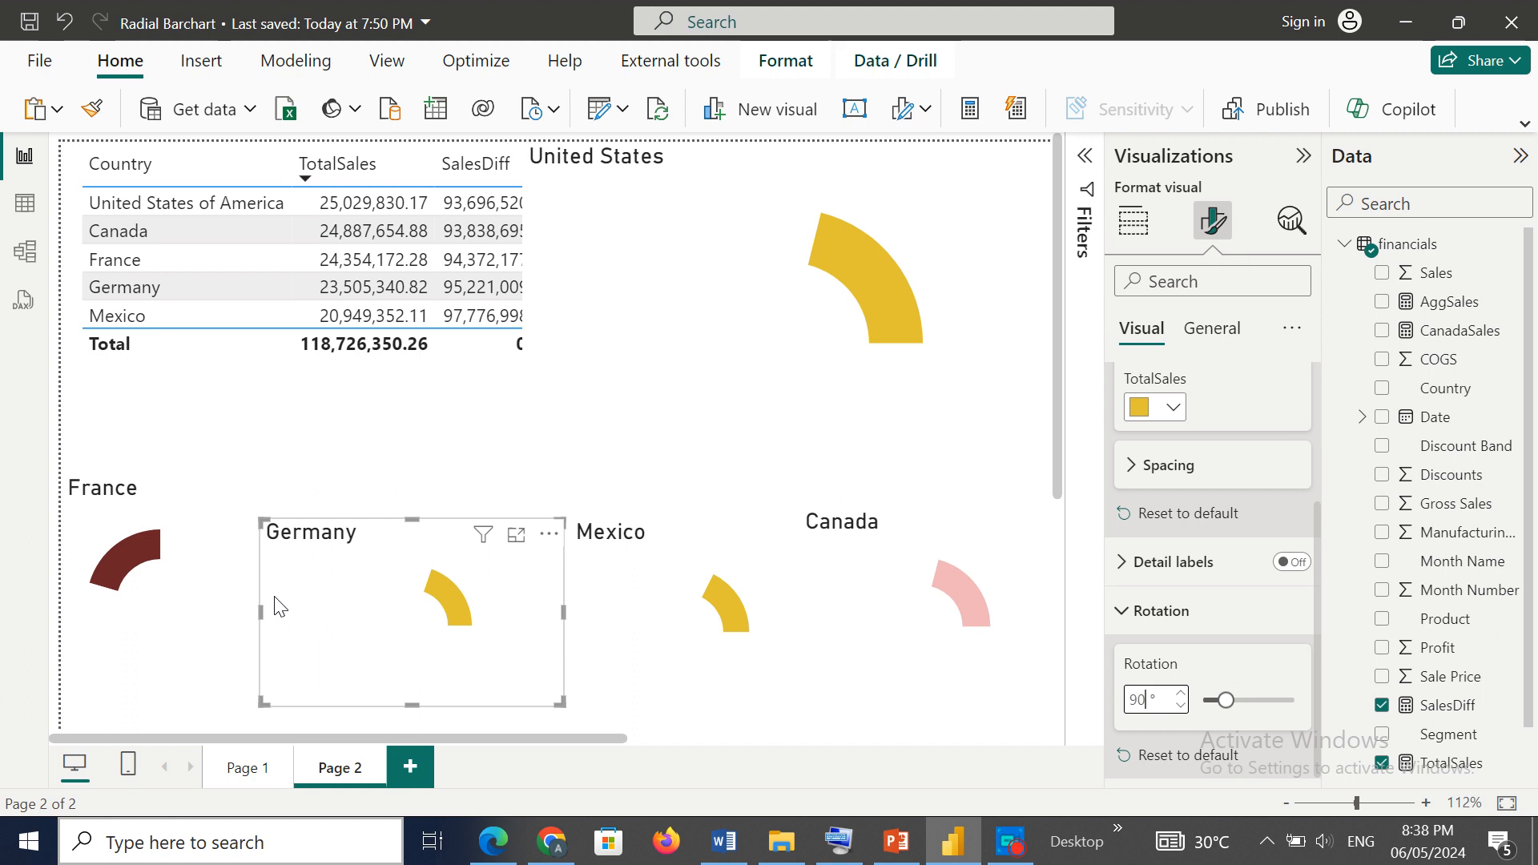
click(188, 579)
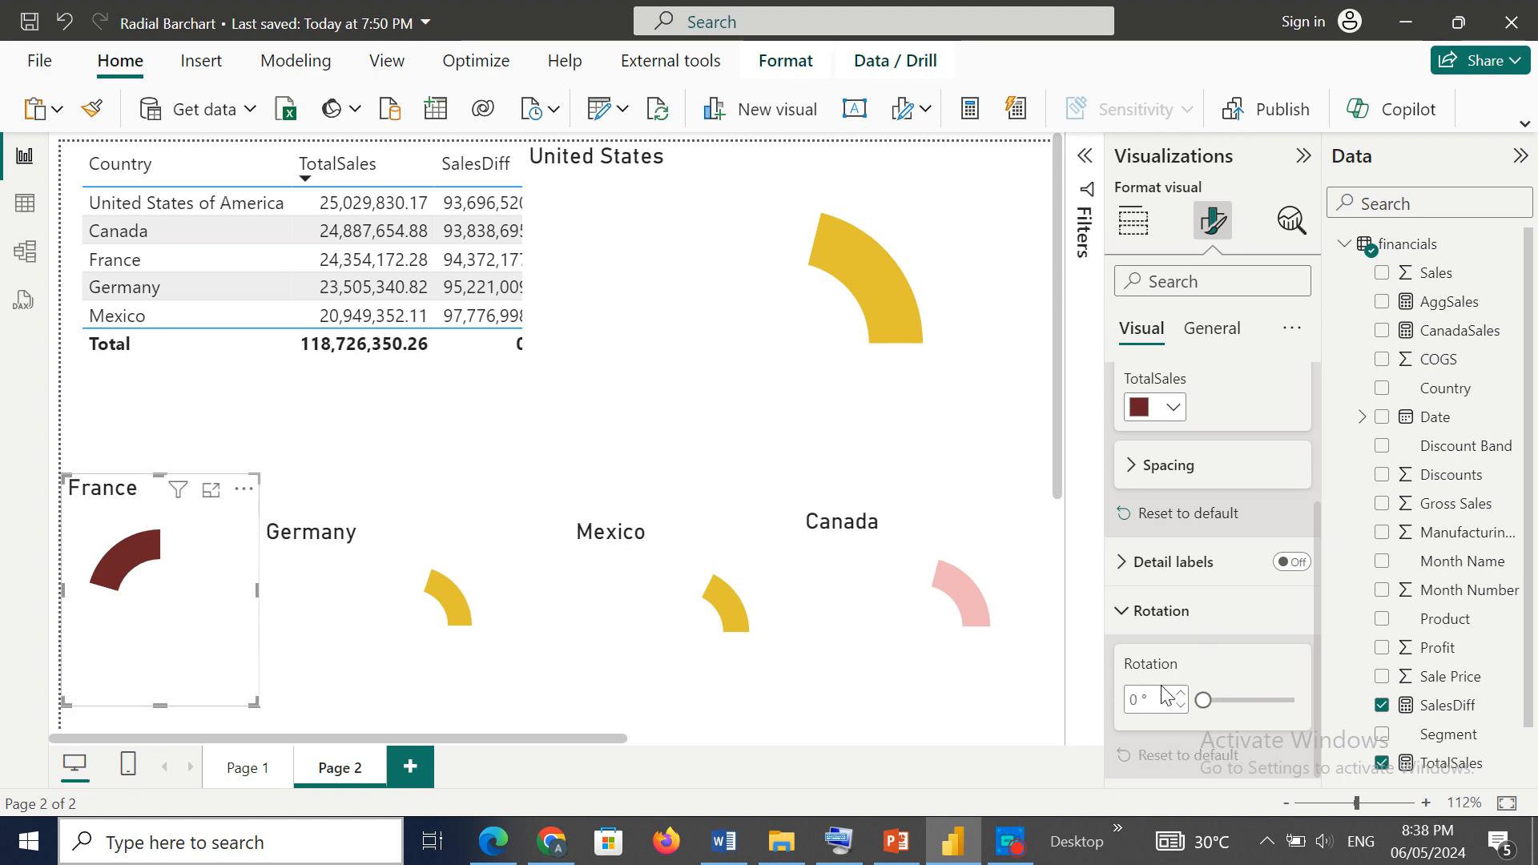
click(1139, 705)
text(90)
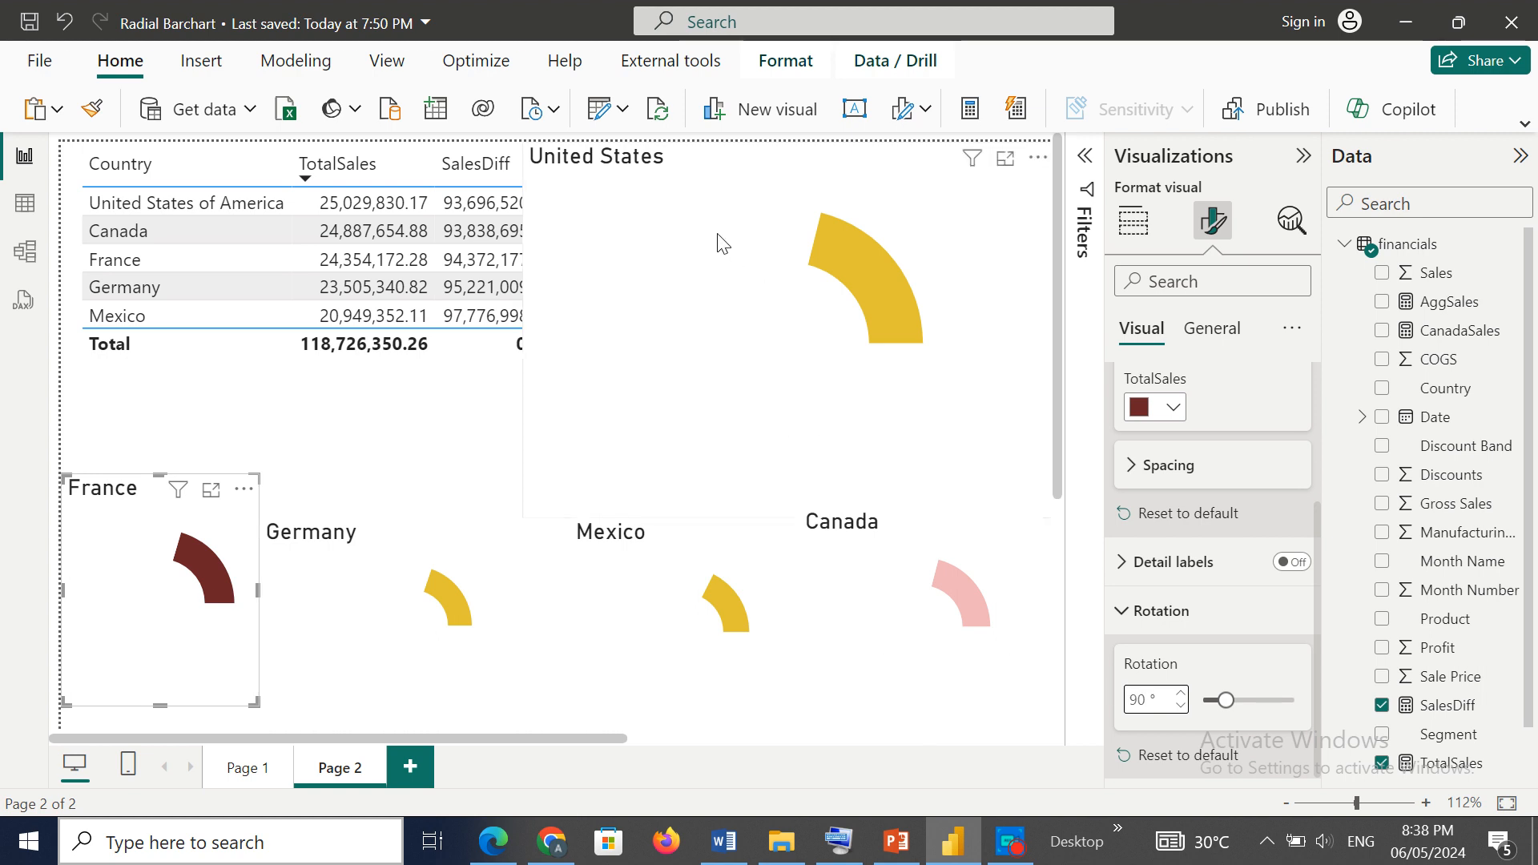
Step: Turn off the background of the large United States donut chart
click(731, 258)
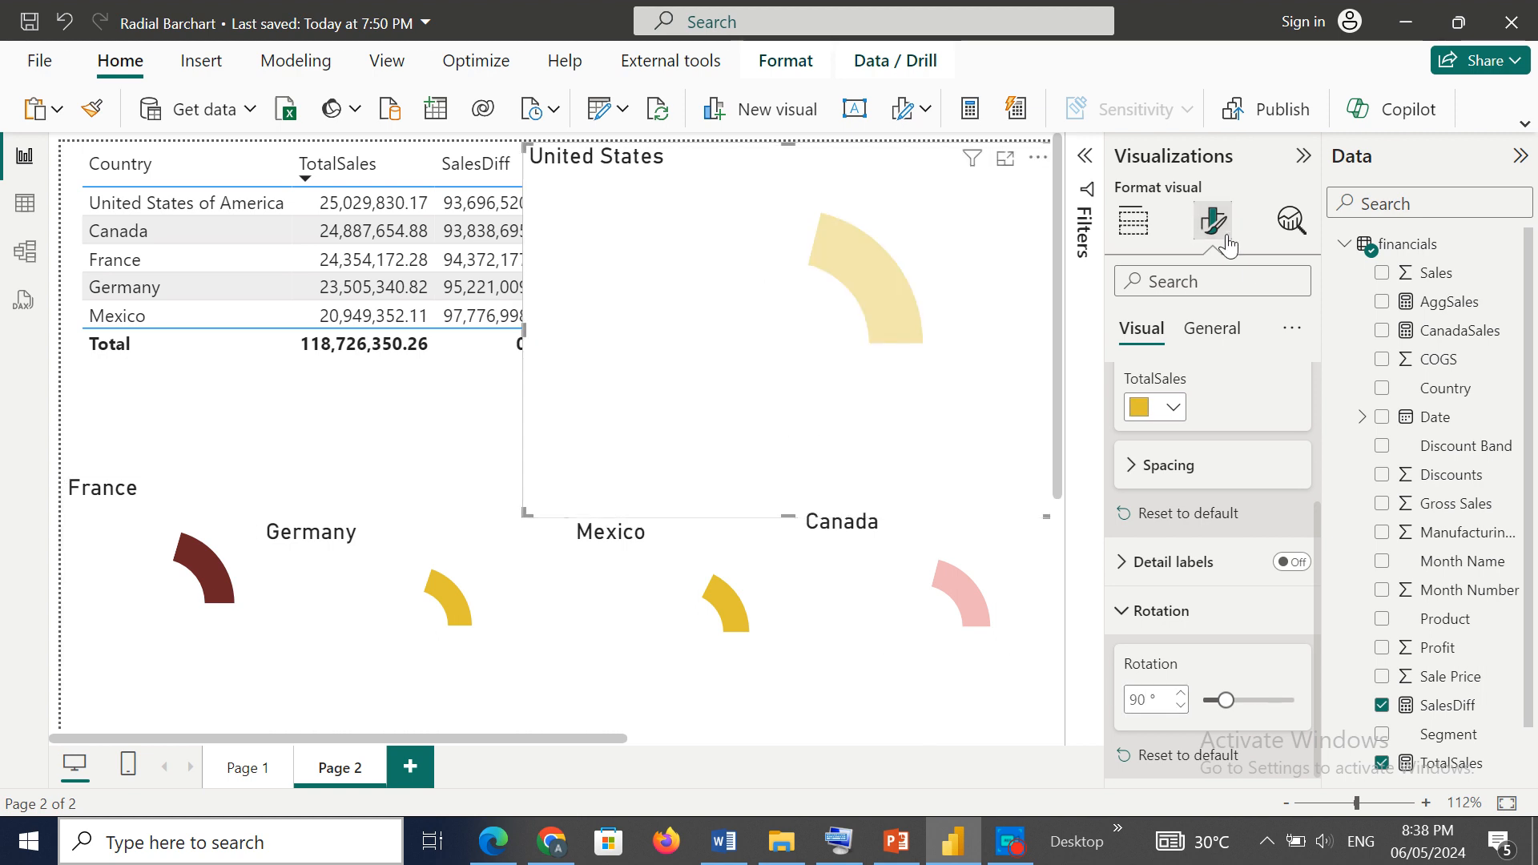
click(1236, 345)
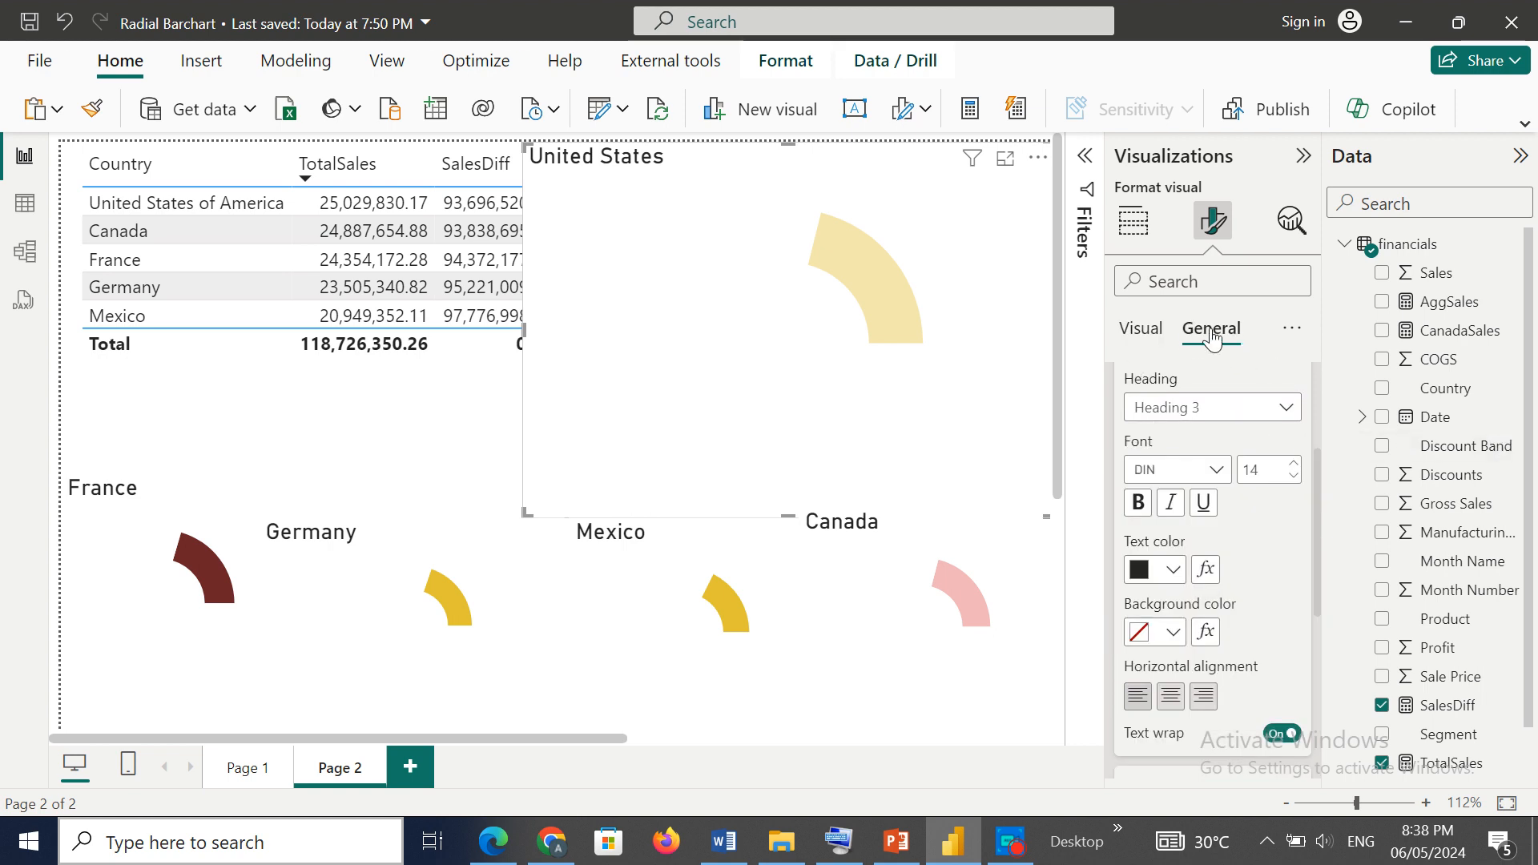
scroll(1319, 482, up, 3)
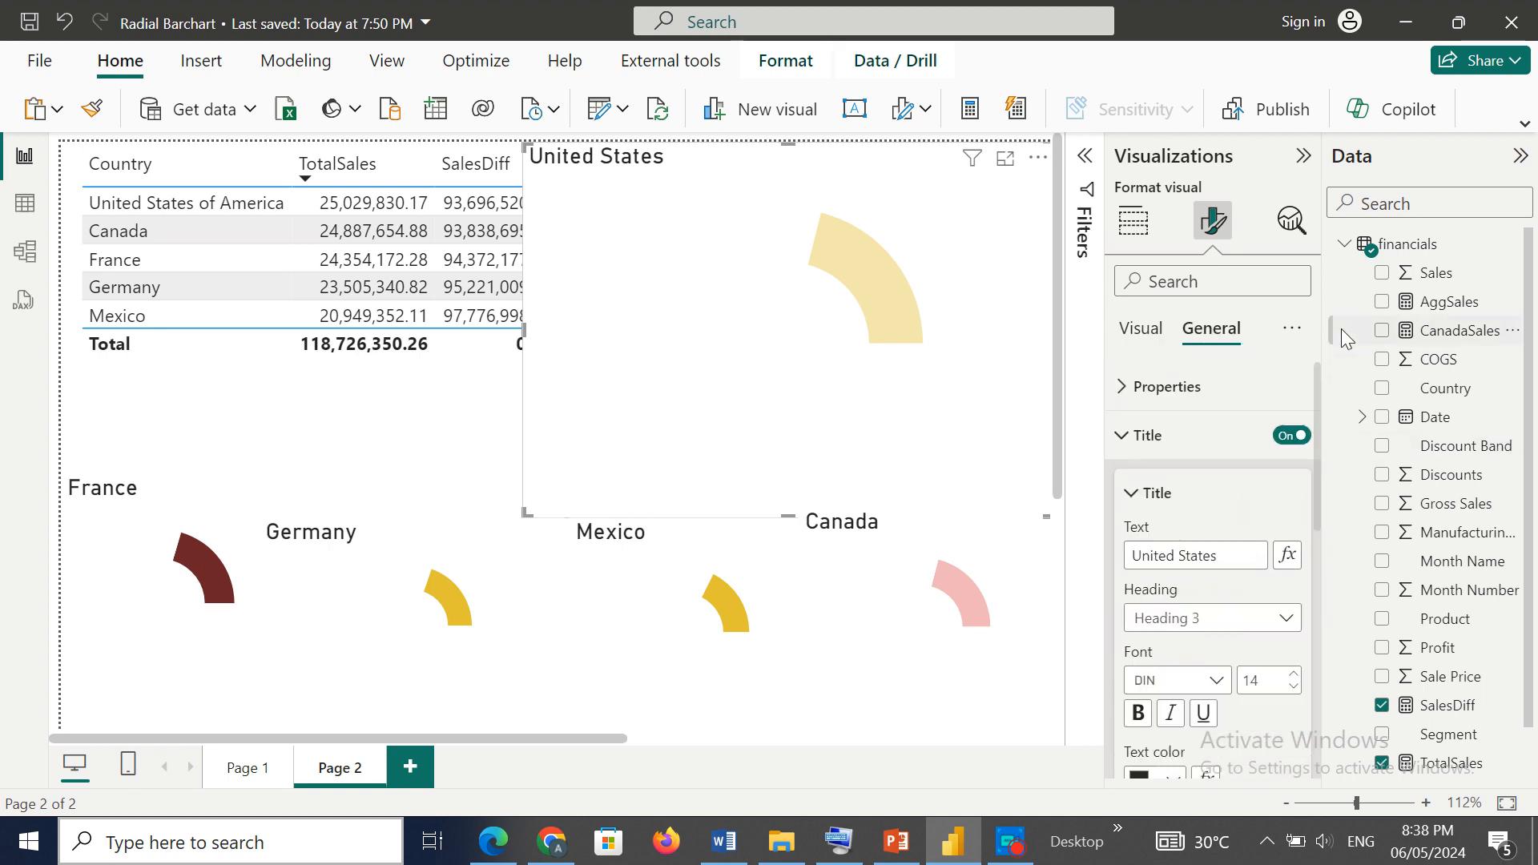
click(1132, 493)
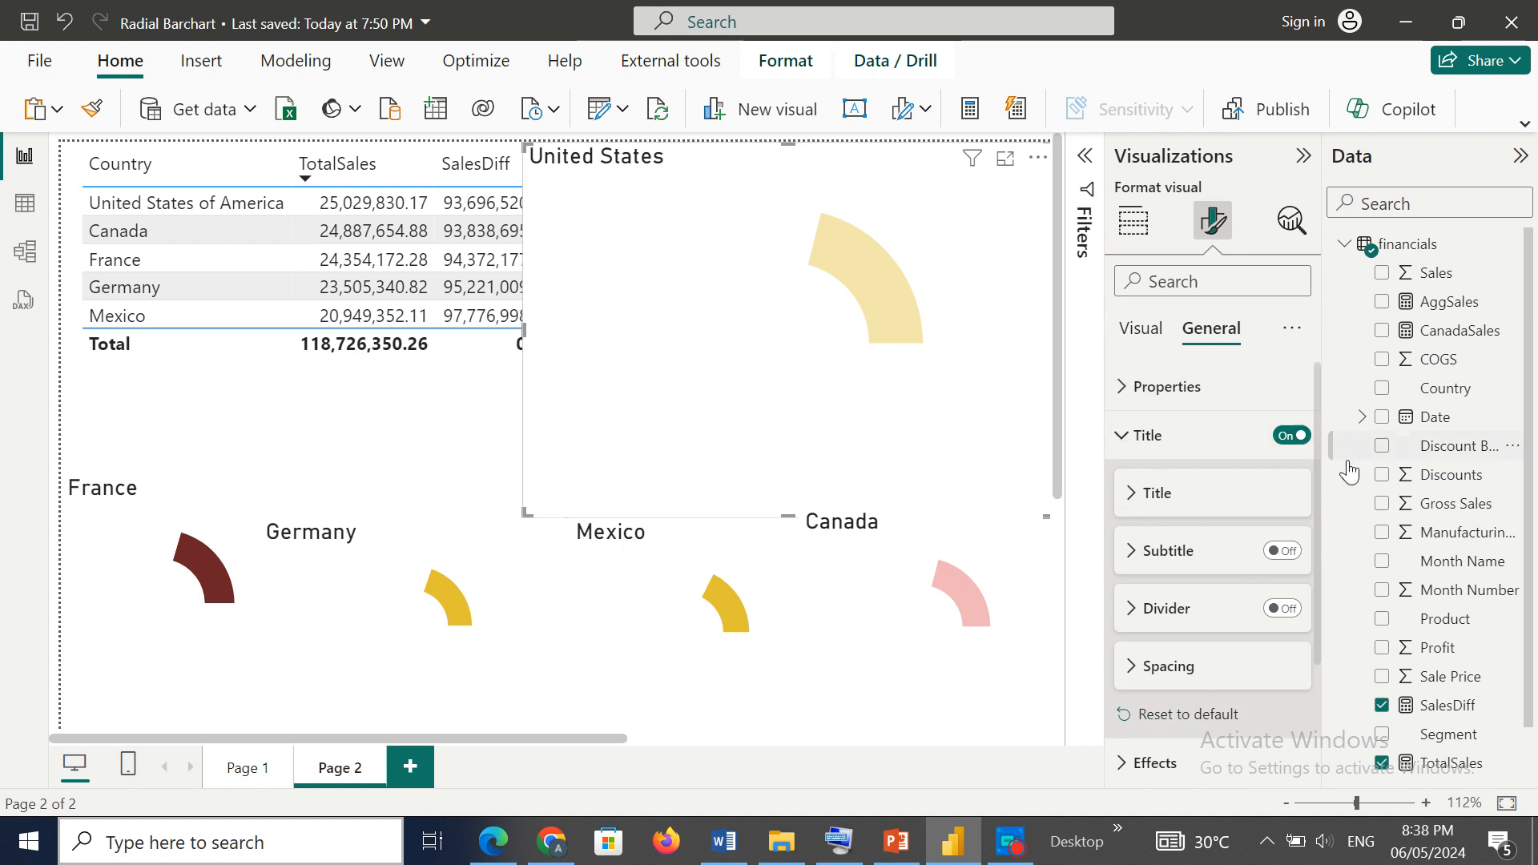
click(1135, 445)
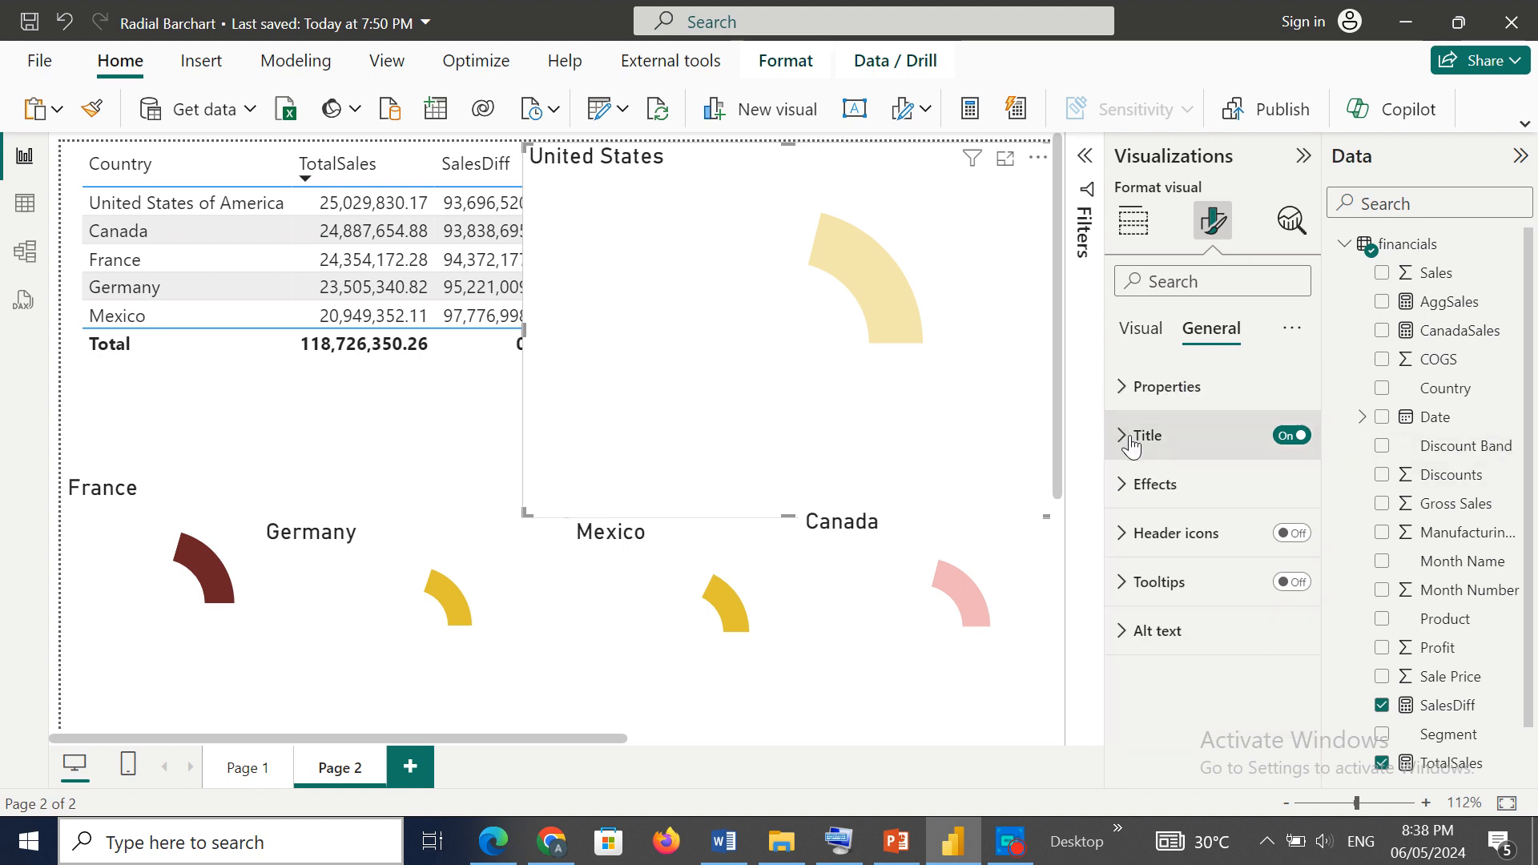
click(1162, 485)
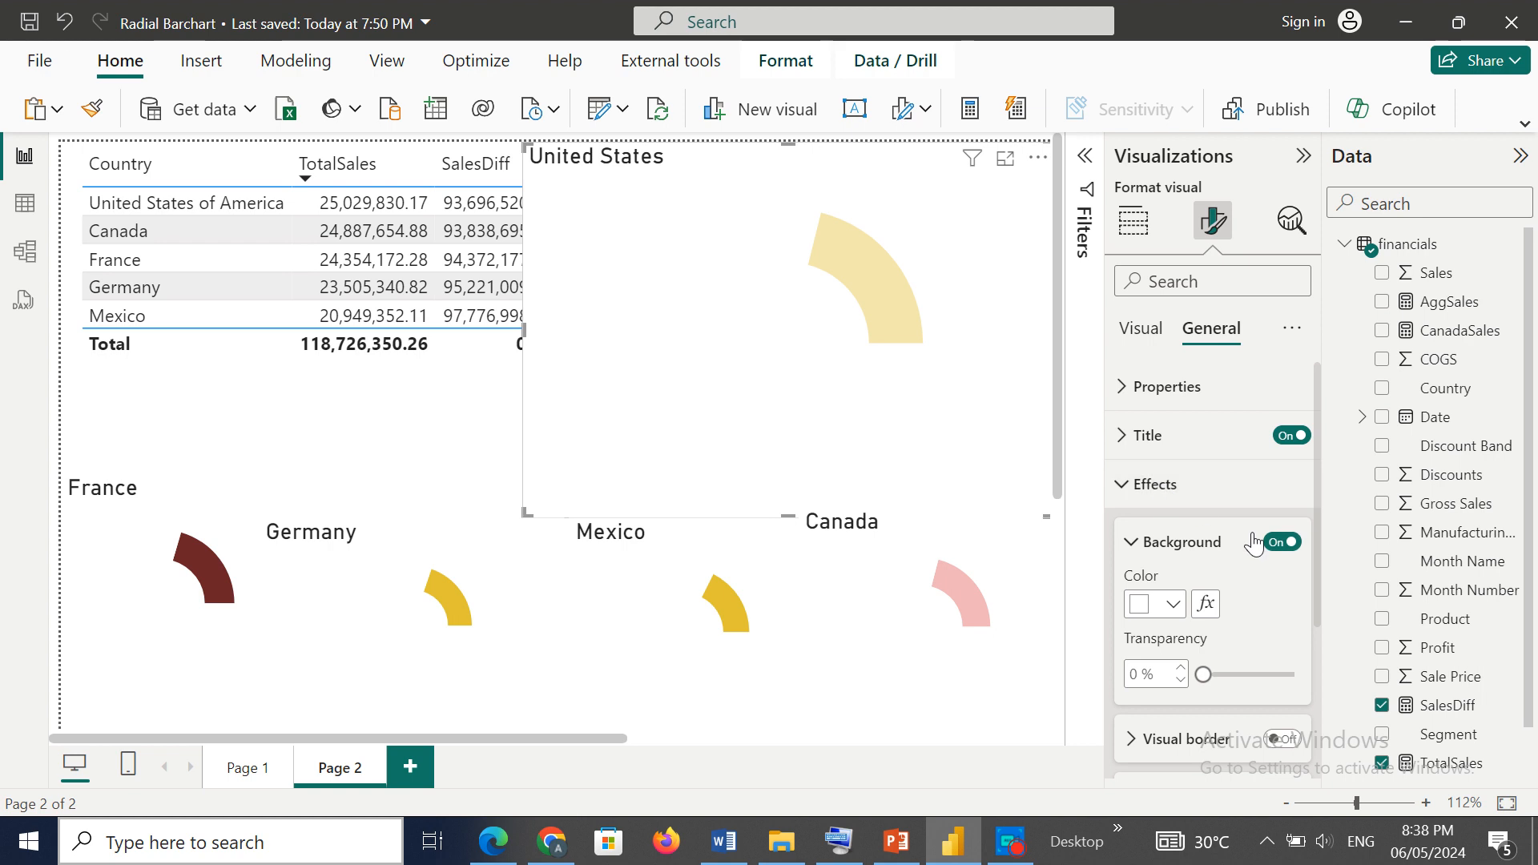
click(1282, 545)
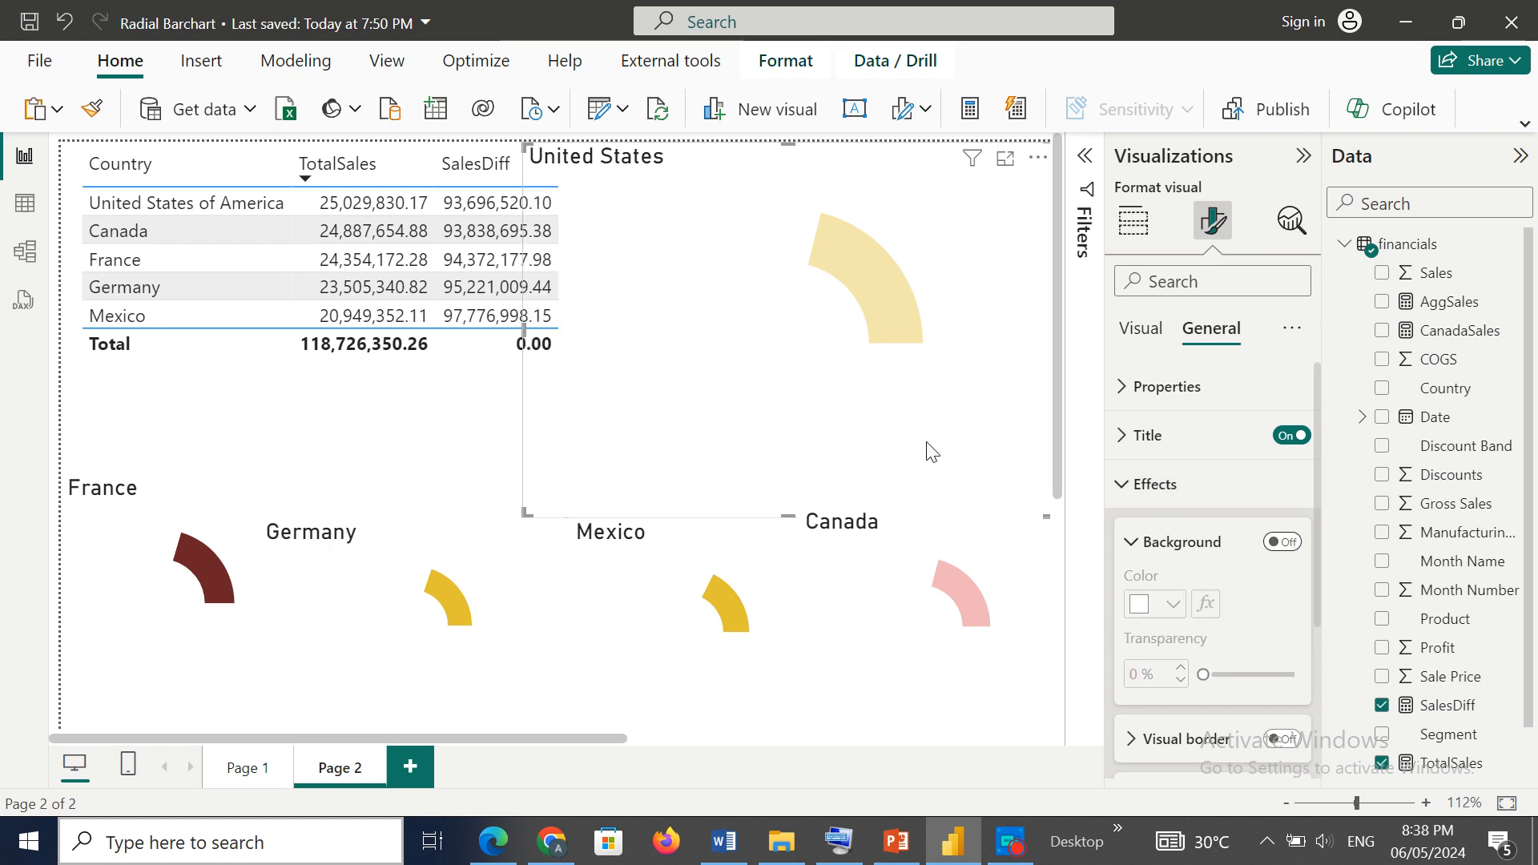
Step: Turn off the background of the Canada and Mexico donut charts
click(1000, 591)
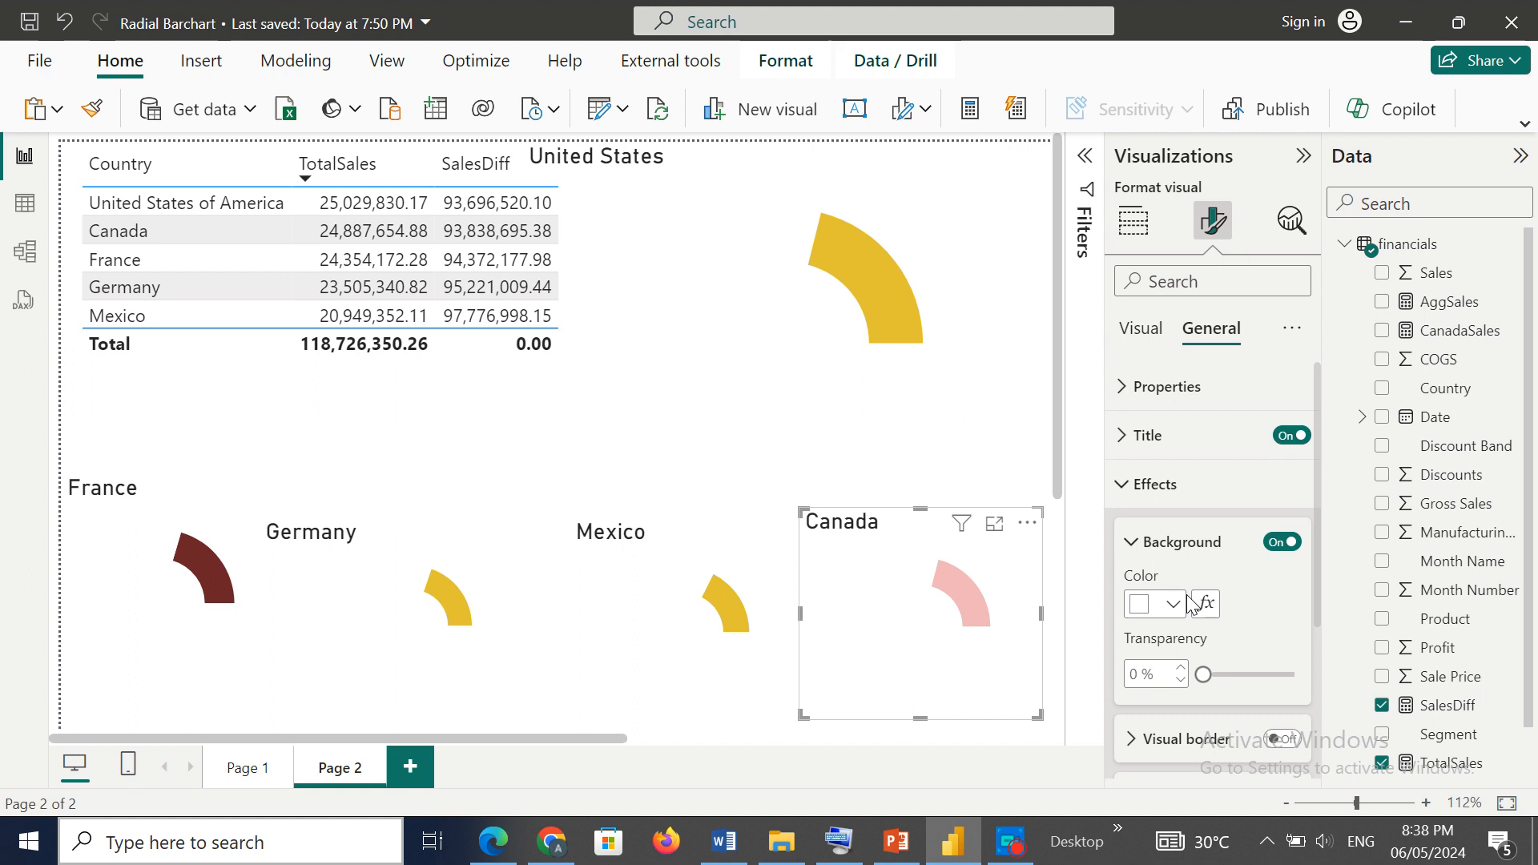
click(1293, 547)
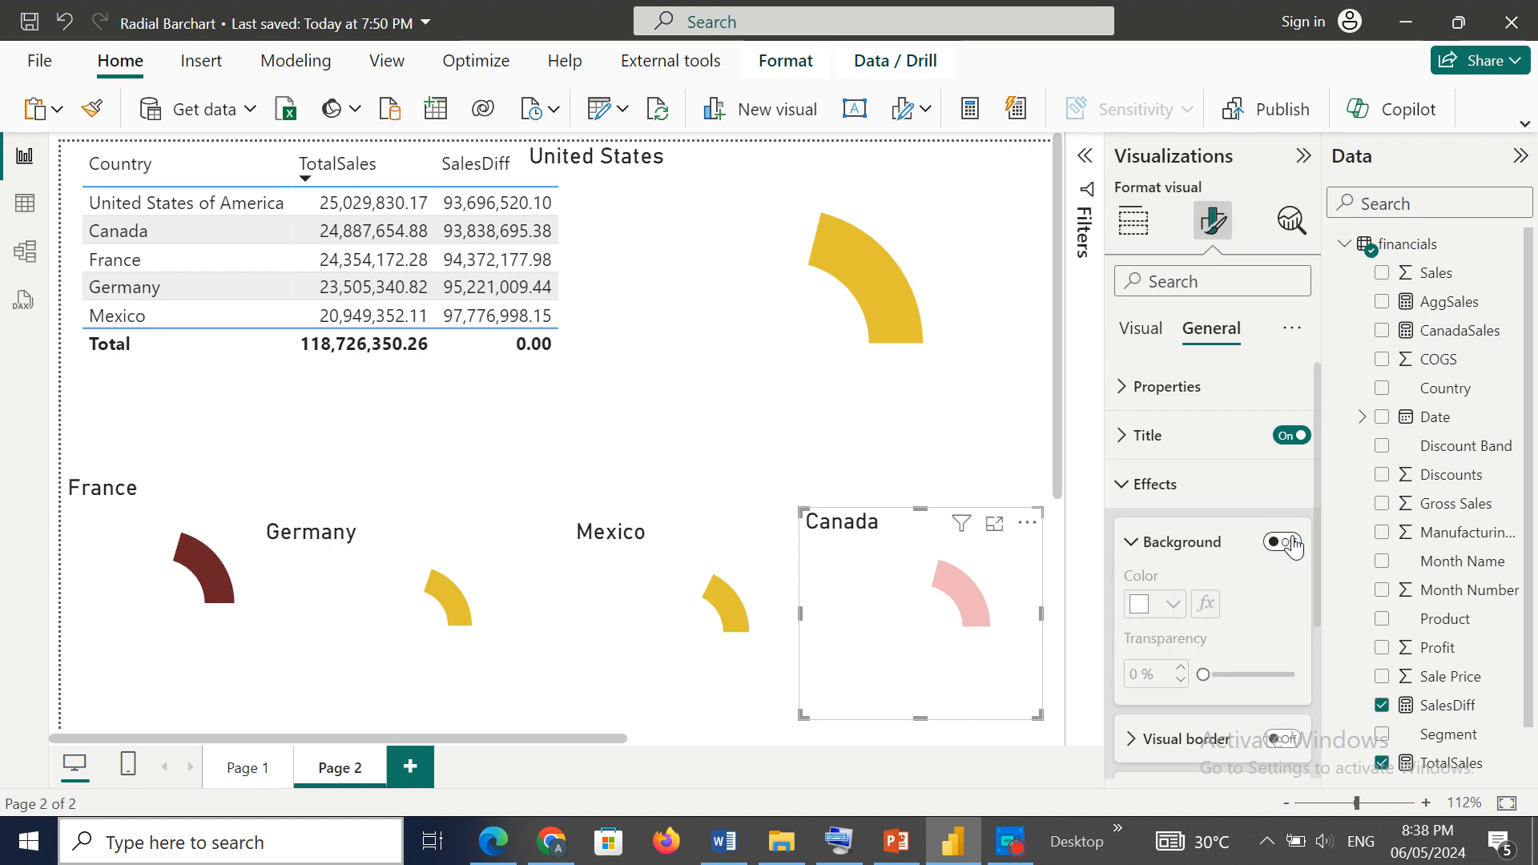
click(725, 571)
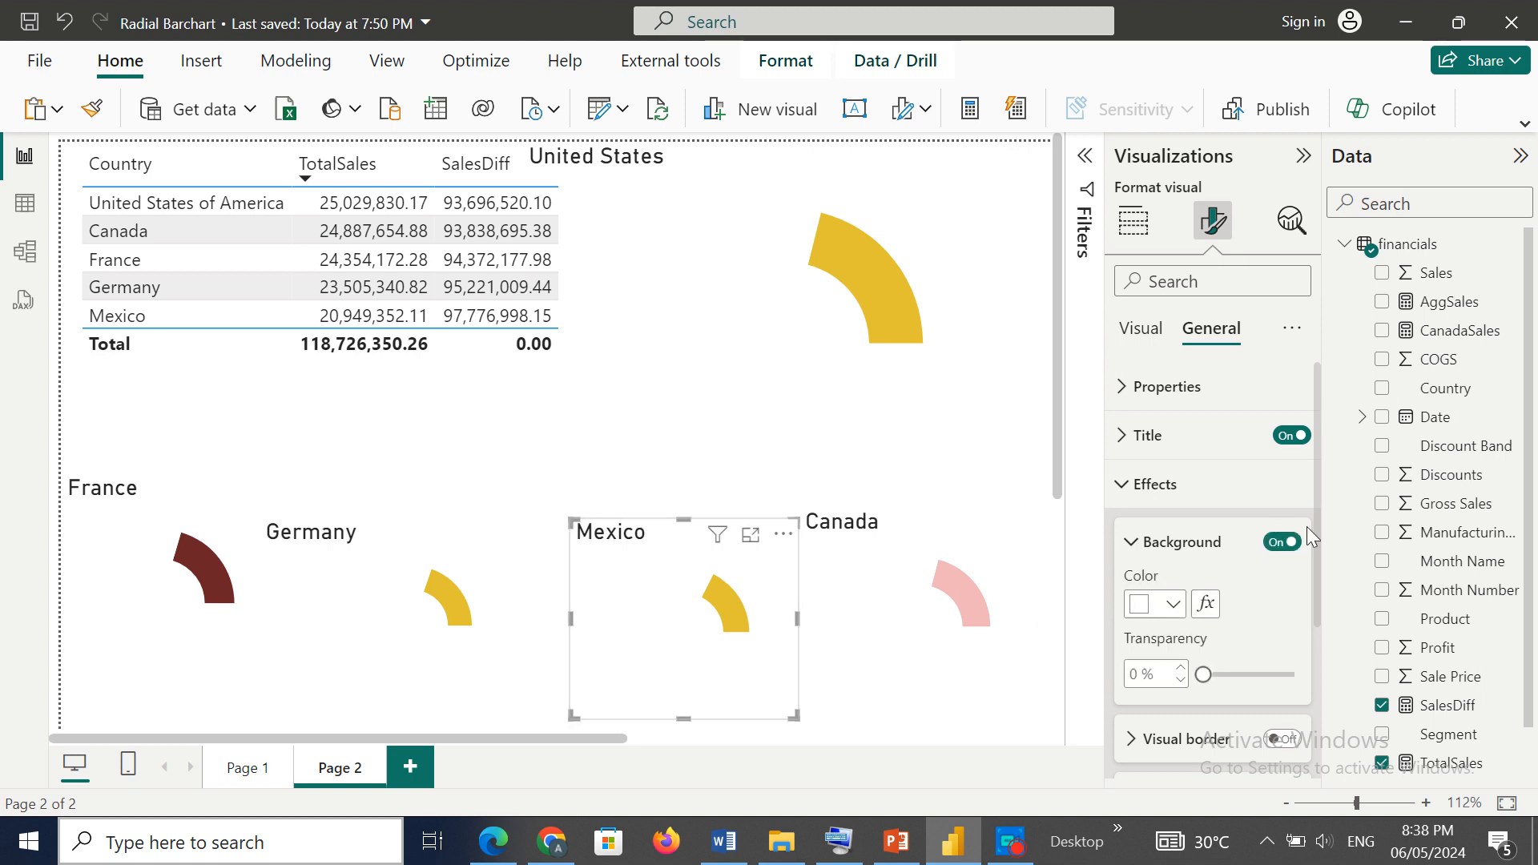
click(1297, 546)
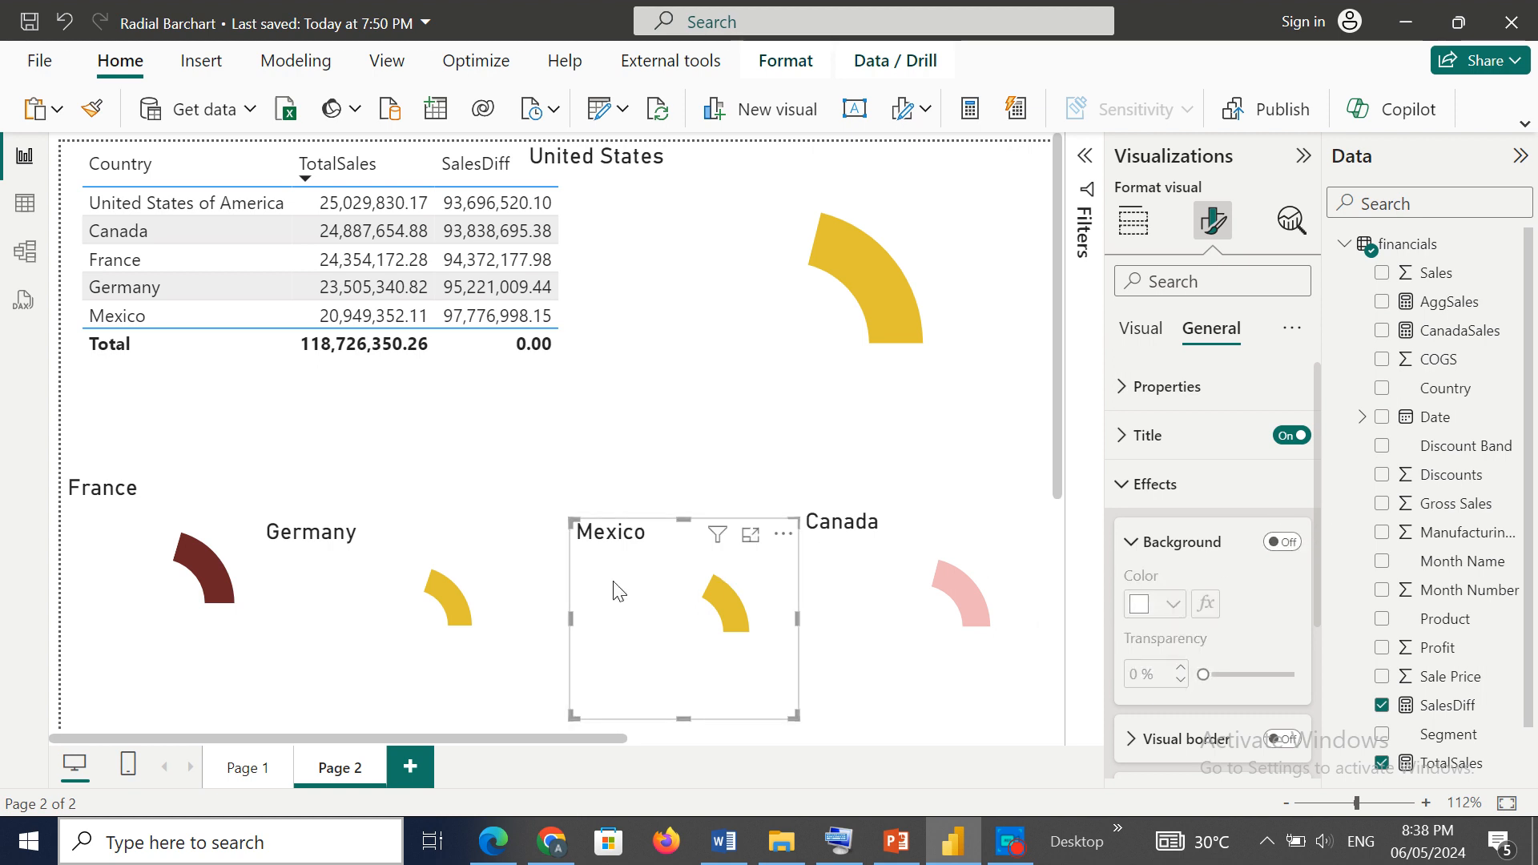
Step: Turn off the background of the Germany and France donut charts, and check the setting on the other country charts
click(498, 567)
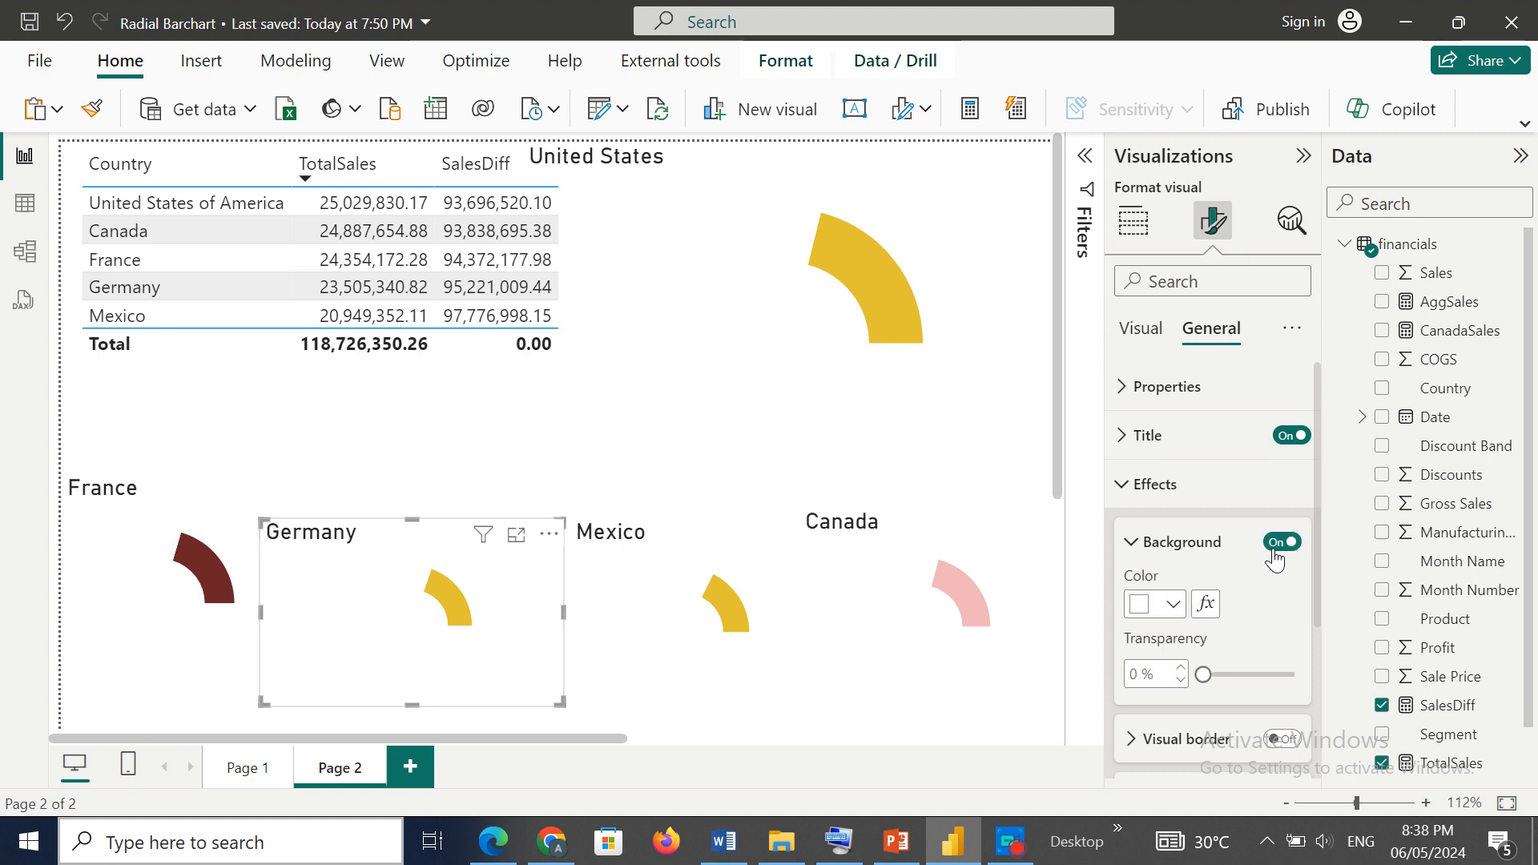
click(202, 645)
click(1288, 545)
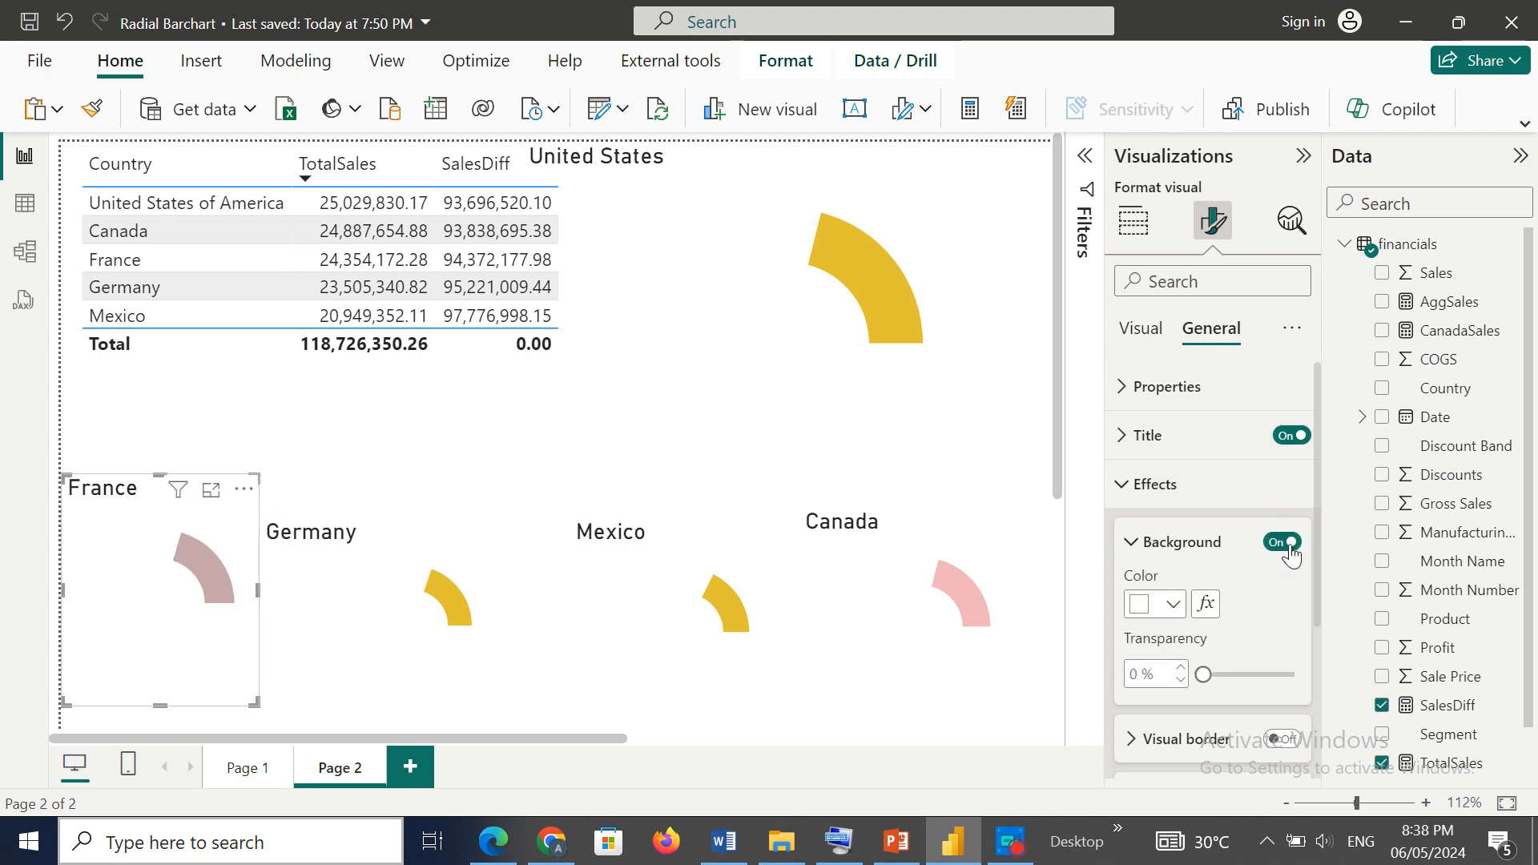
click(1299, 561)
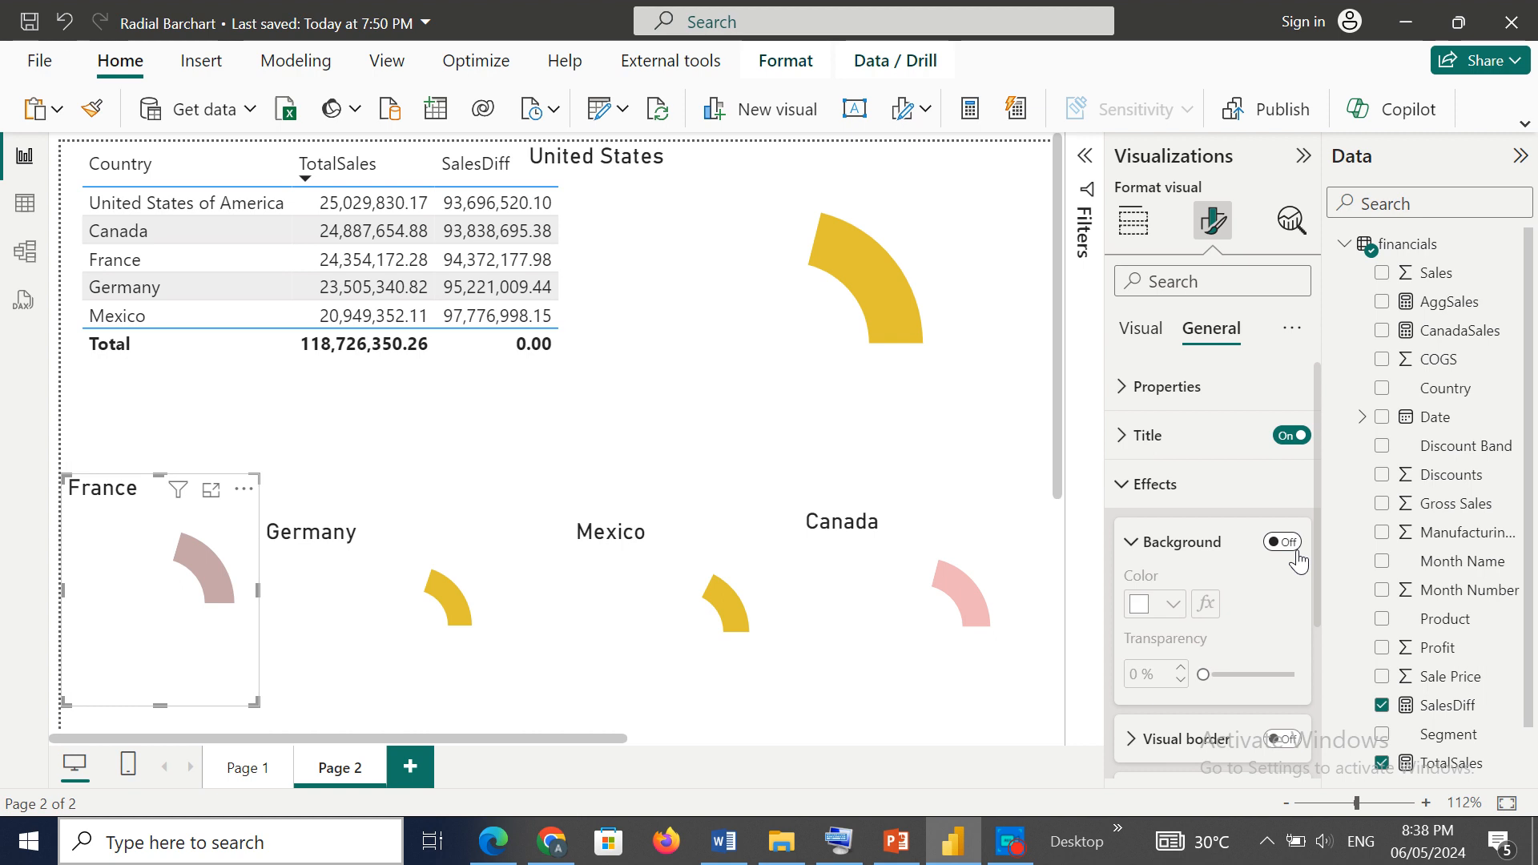
click(492, 623)
click(673, 623)
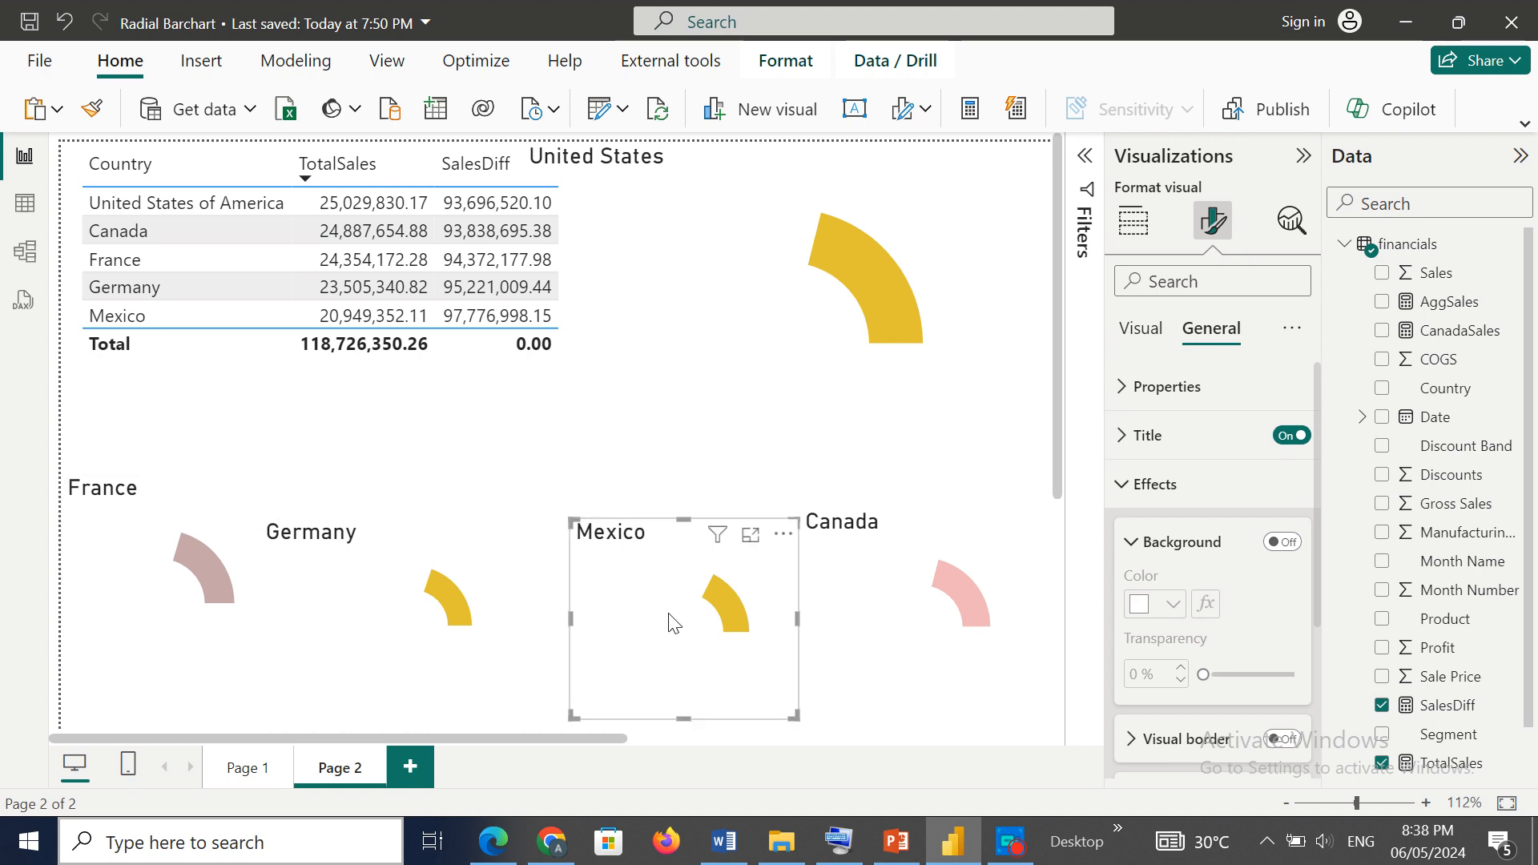
click(852, 629)
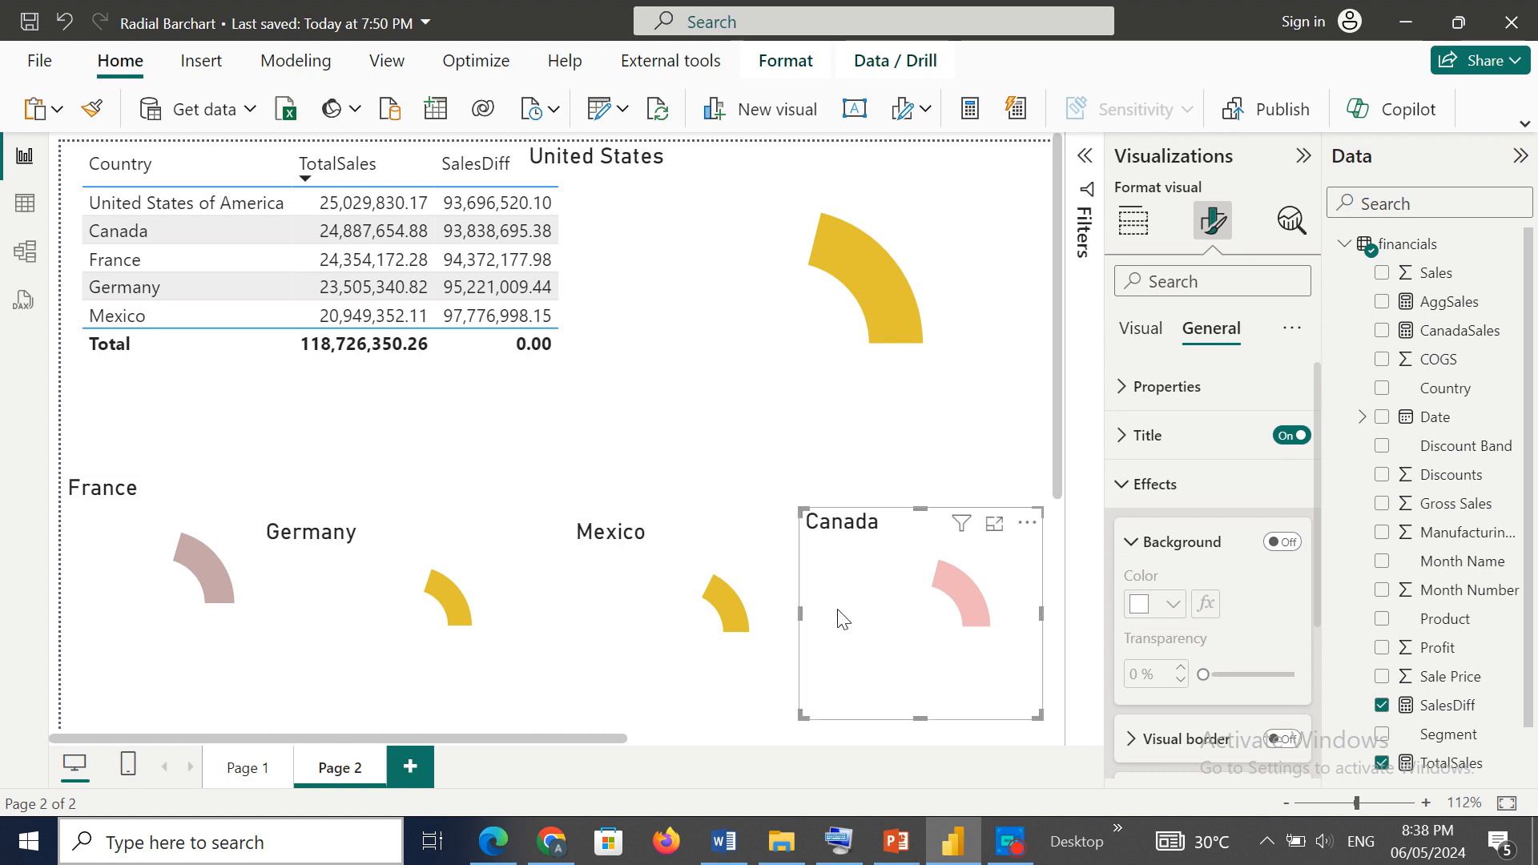
Step: Set the slice inner radius of the United States donut chart to 80%
click(957, 278)
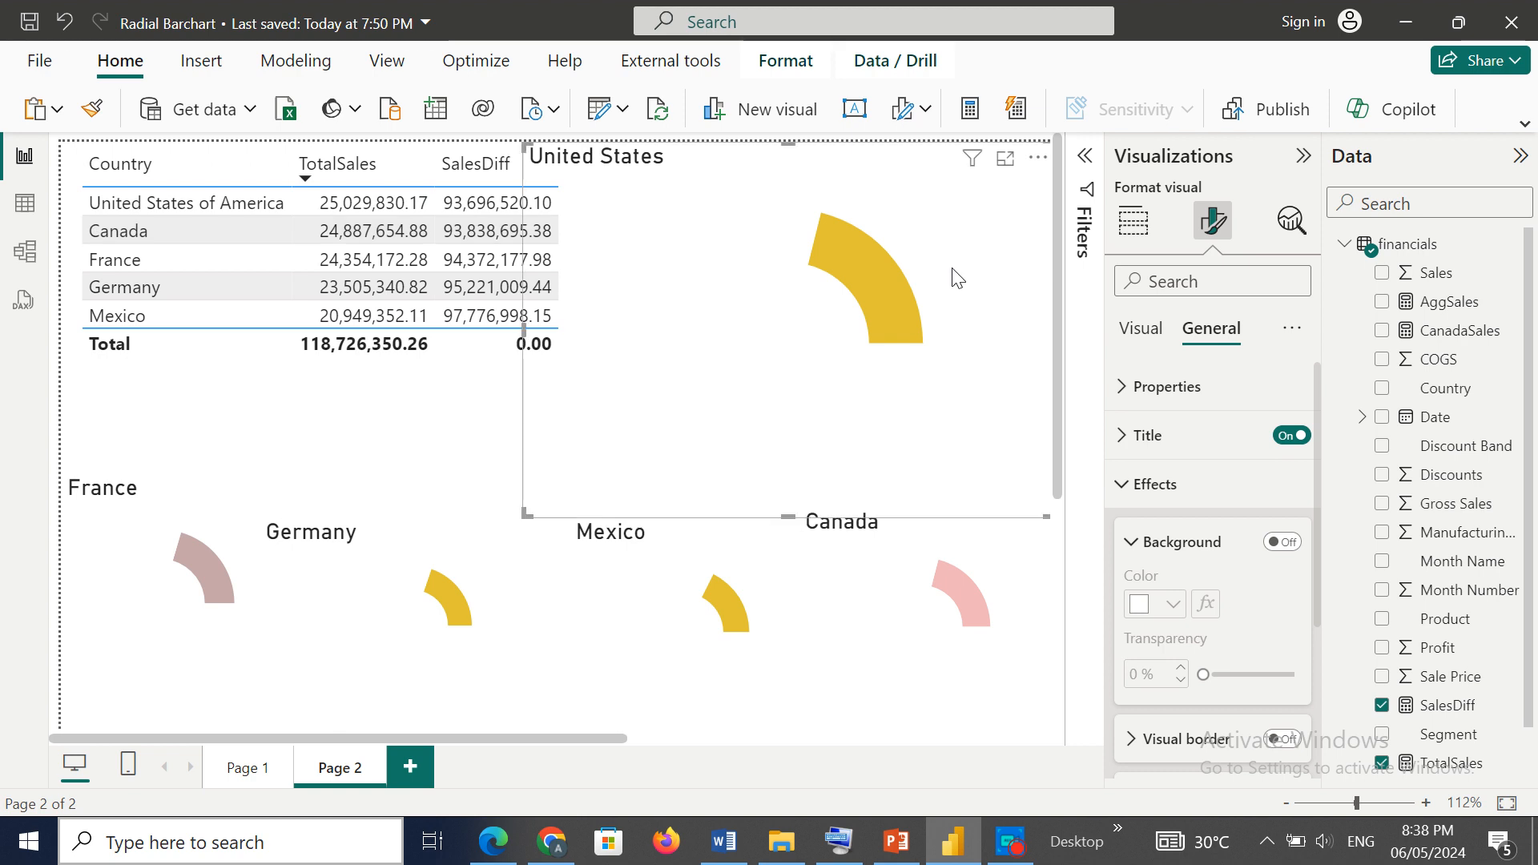
click(1129, 485)
click(1141, 329)
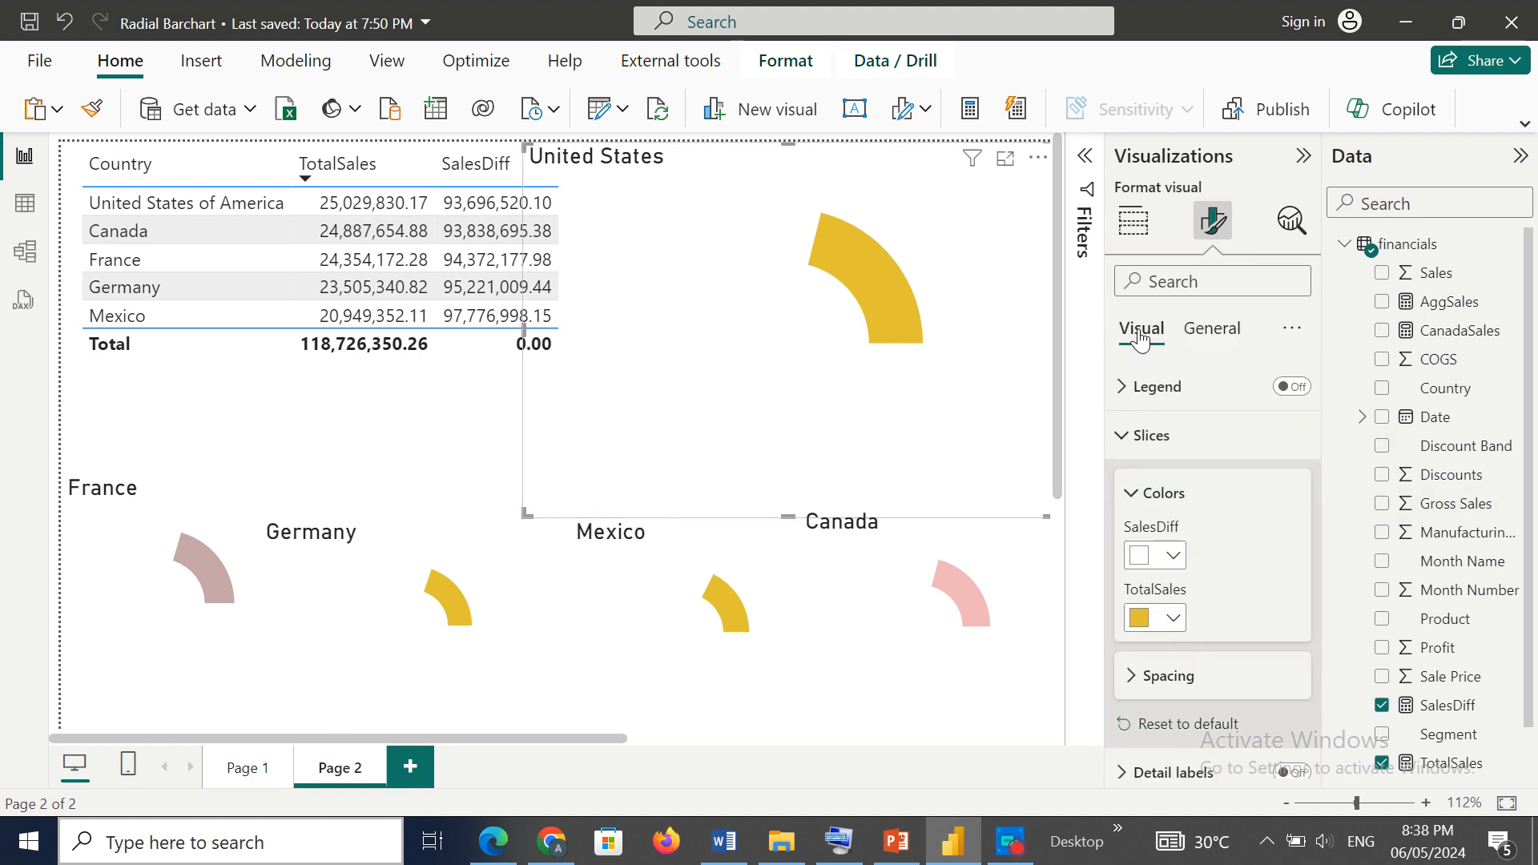
click(1126, 435)
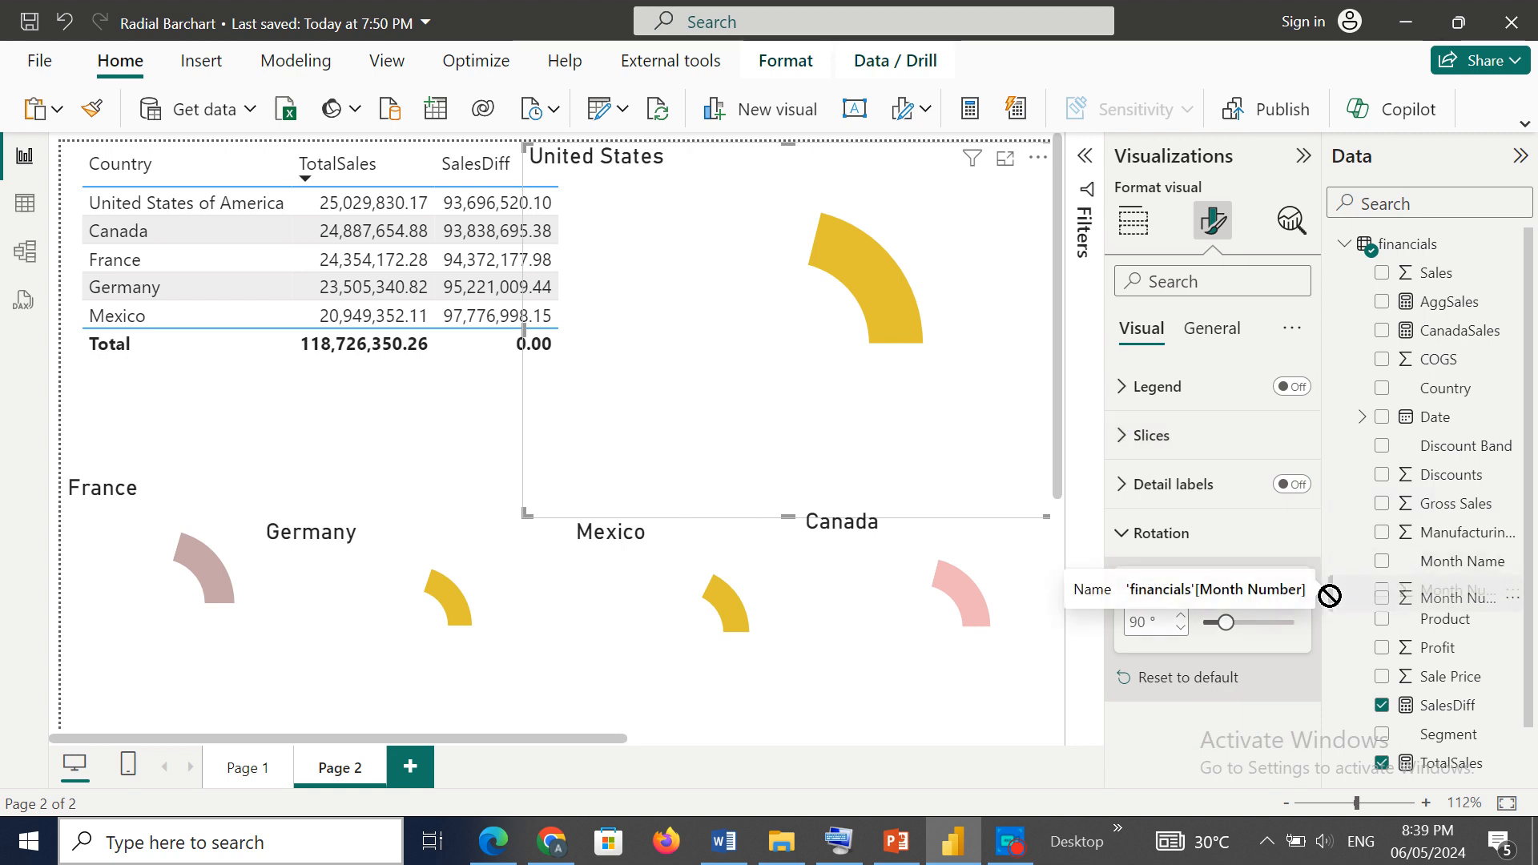
click(1122, 532)
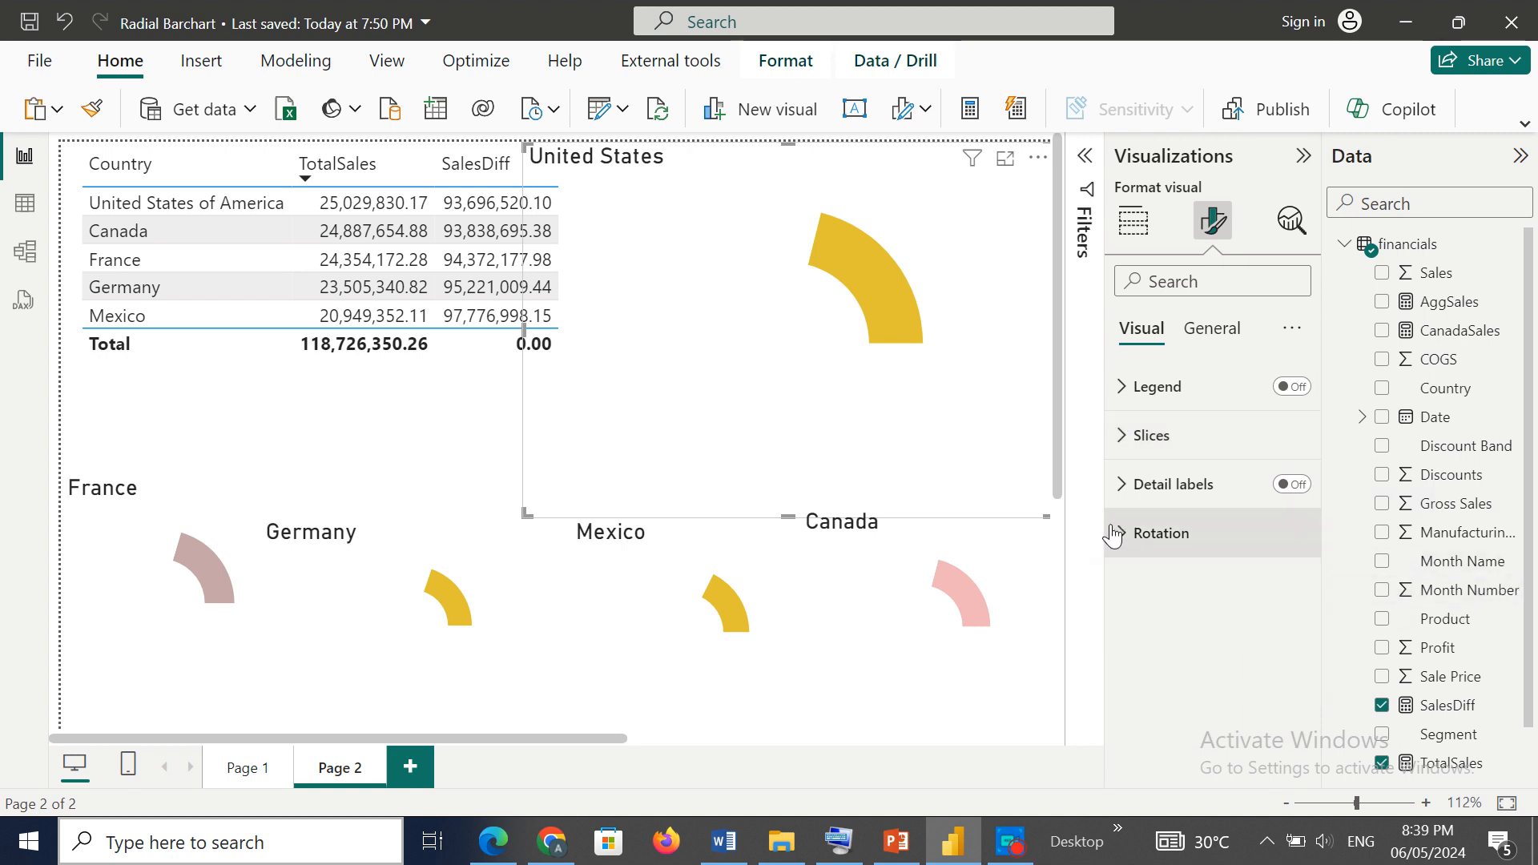
click(1123, 435)
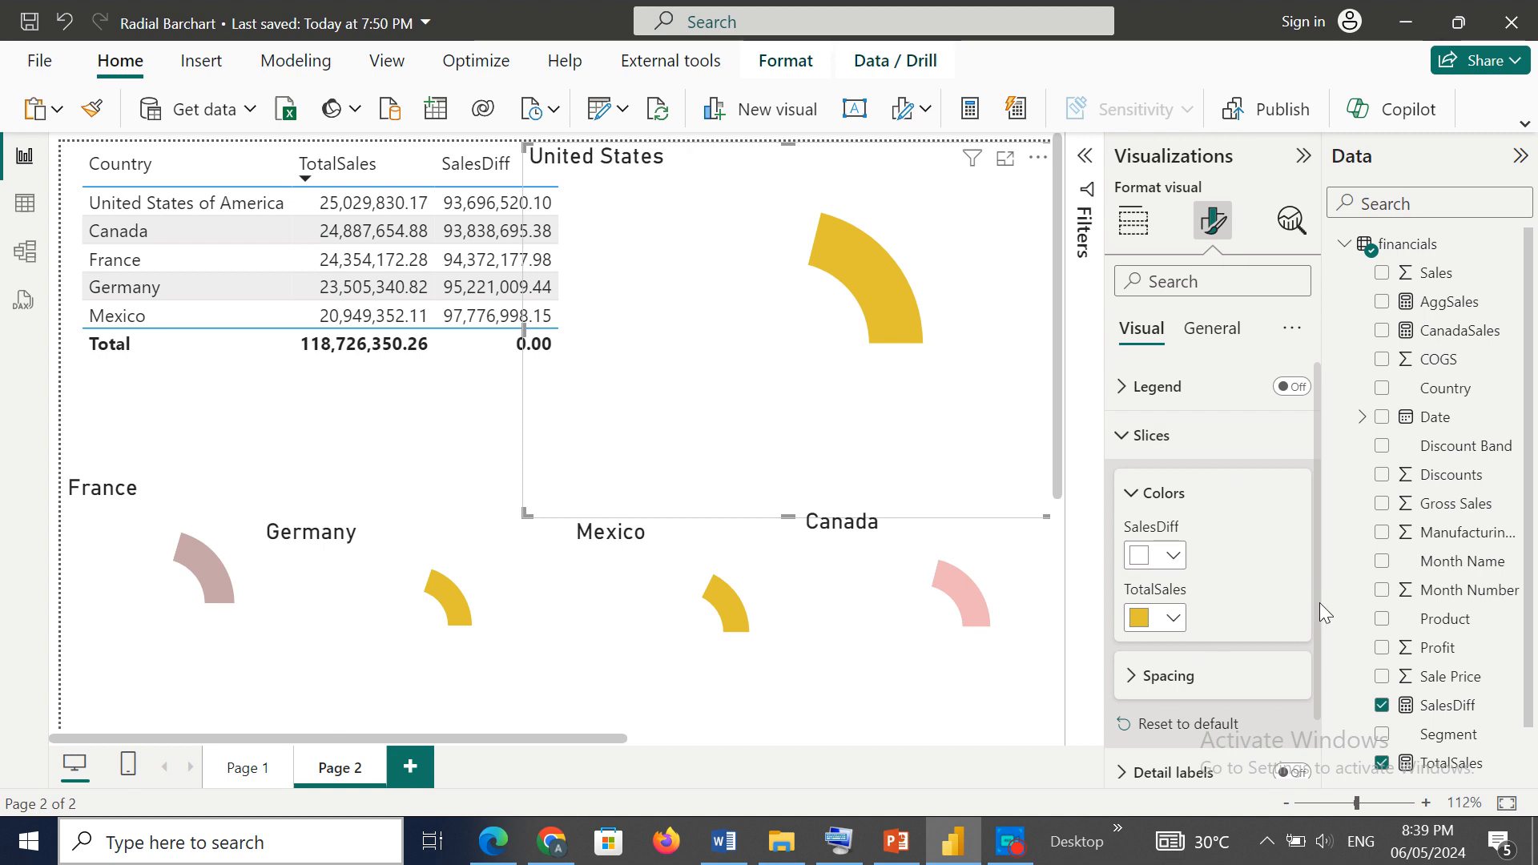
scroll(1314, 608, down, 2)
click(1138, 614)
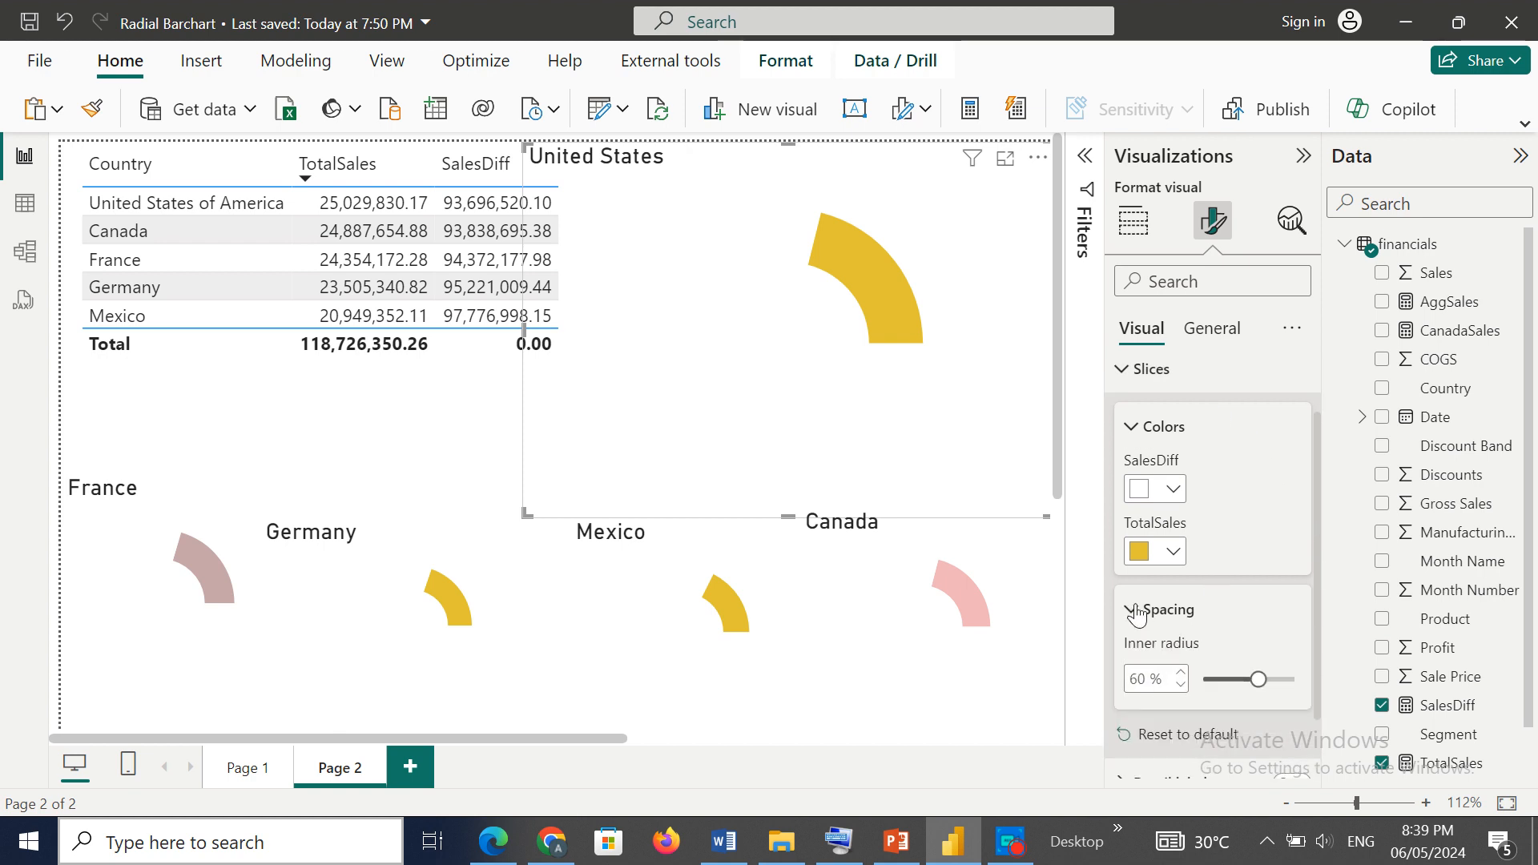
click(1138, 679)
text(80)
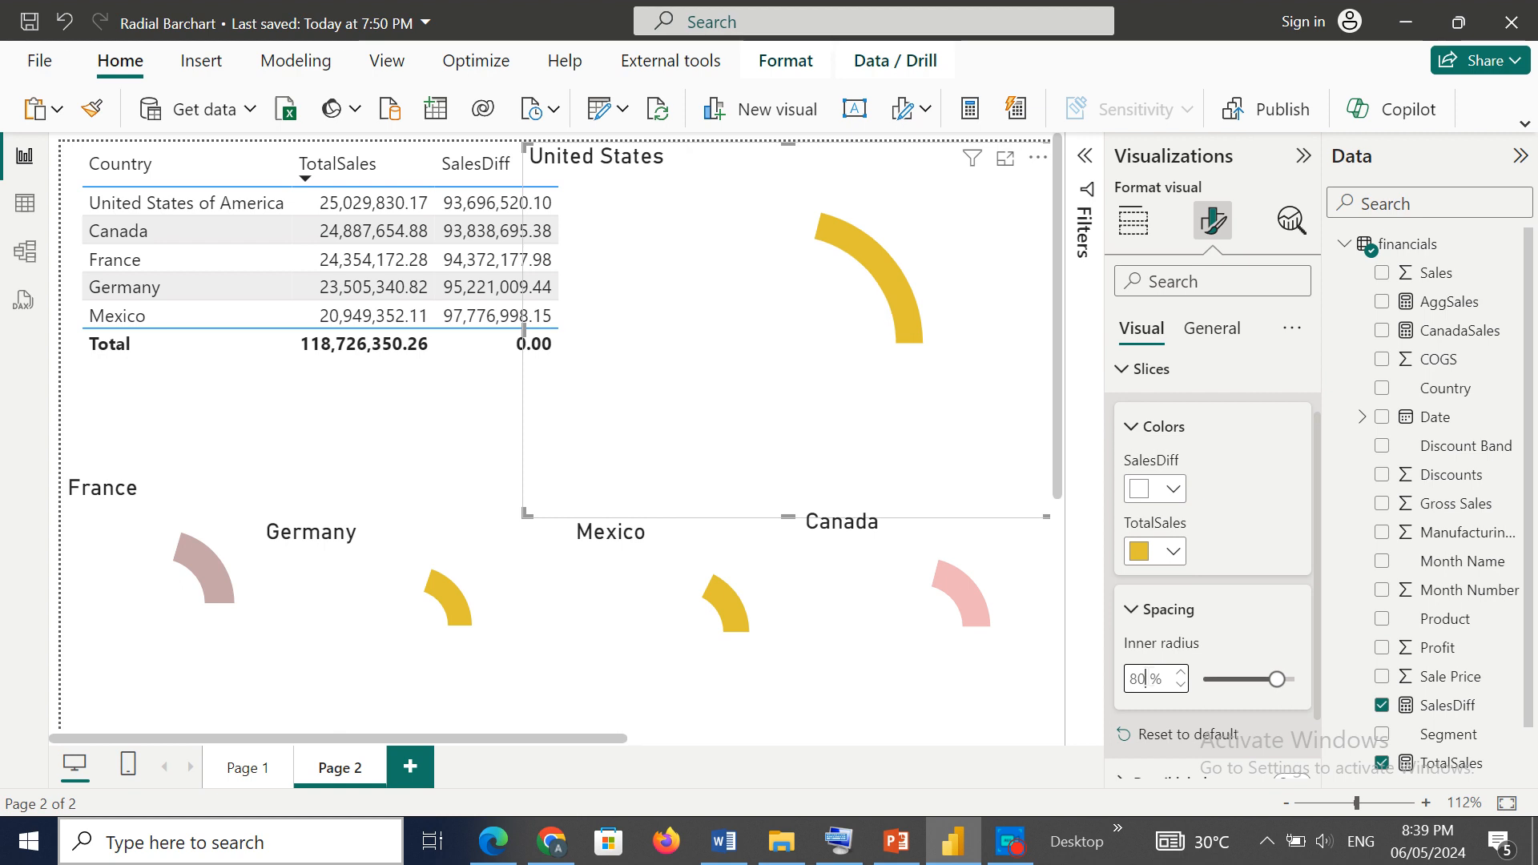
Step: Set the slice inner radius of the Canada donut chart to 80%
click(915, 584)
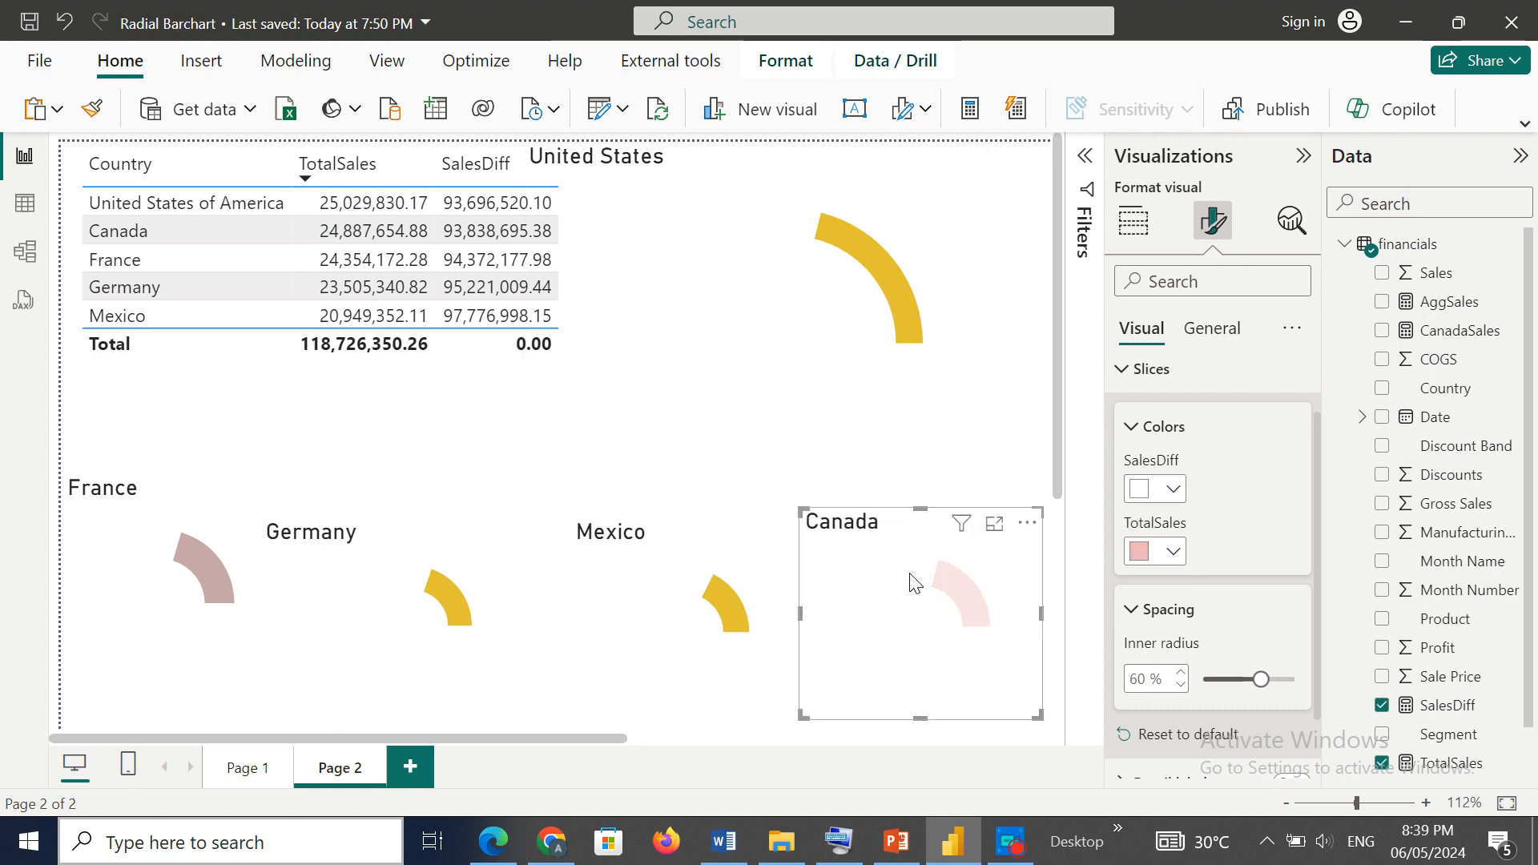
click(1151, 687)
text(80)
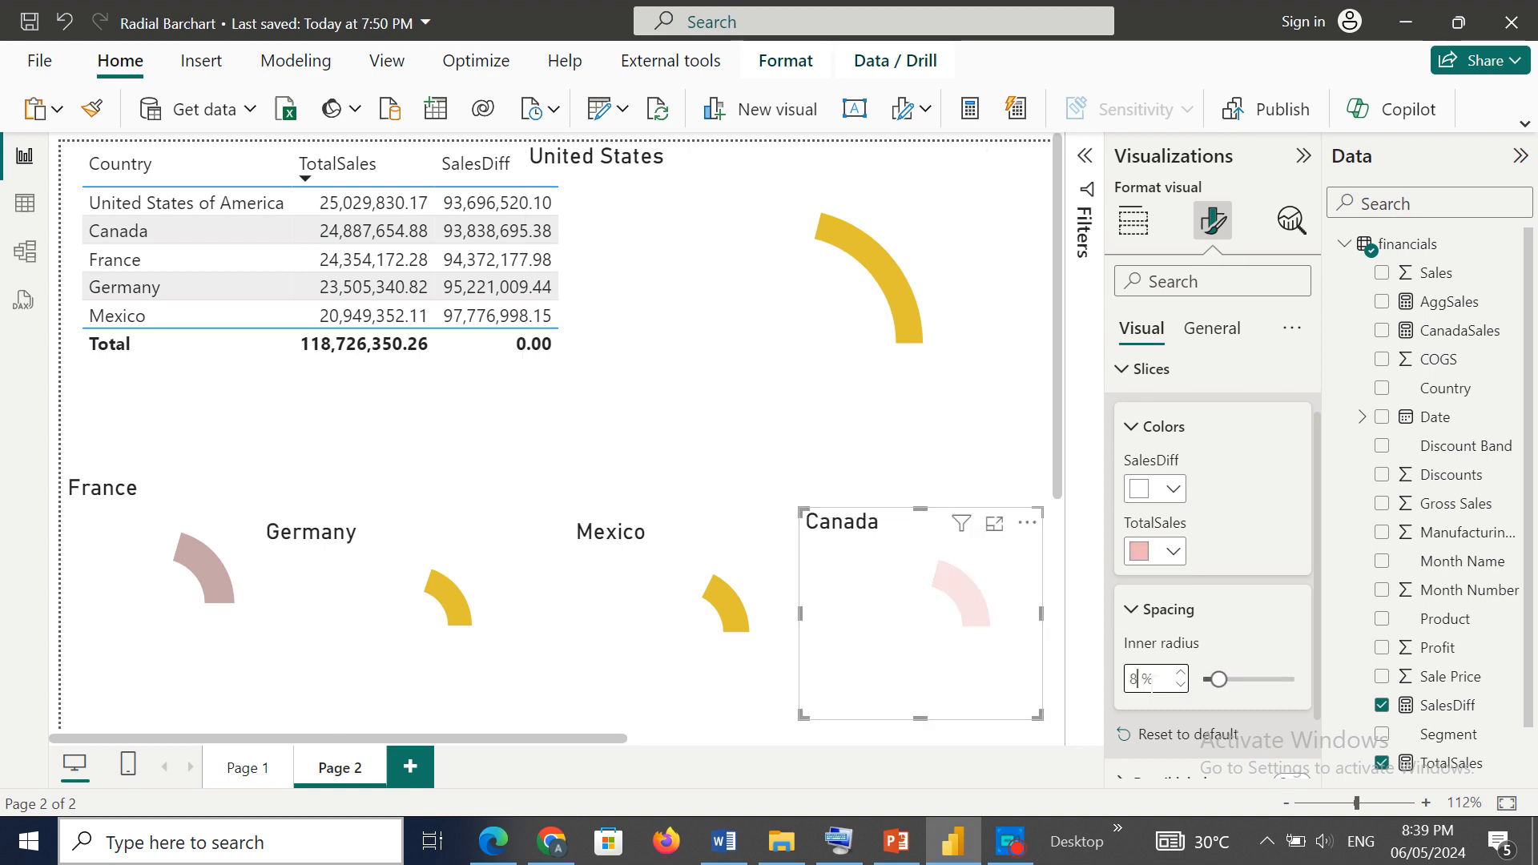
key(Return)
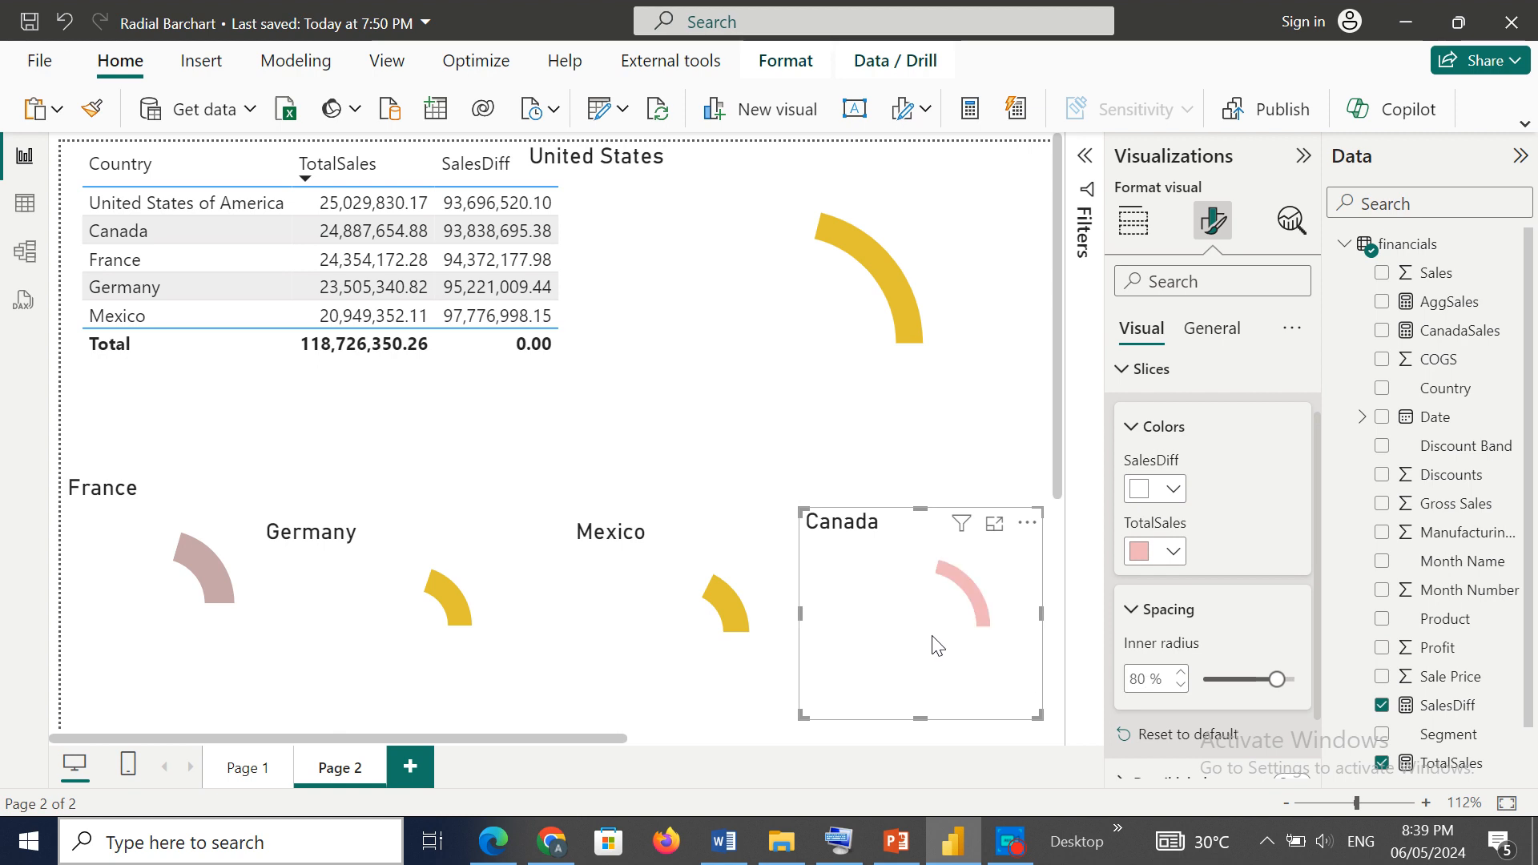
Step: Move the Canada donut chart inside the United States arc, make it slightly taller, and nudge it into line with the outer arc
drag(938, 646, 808, 327)
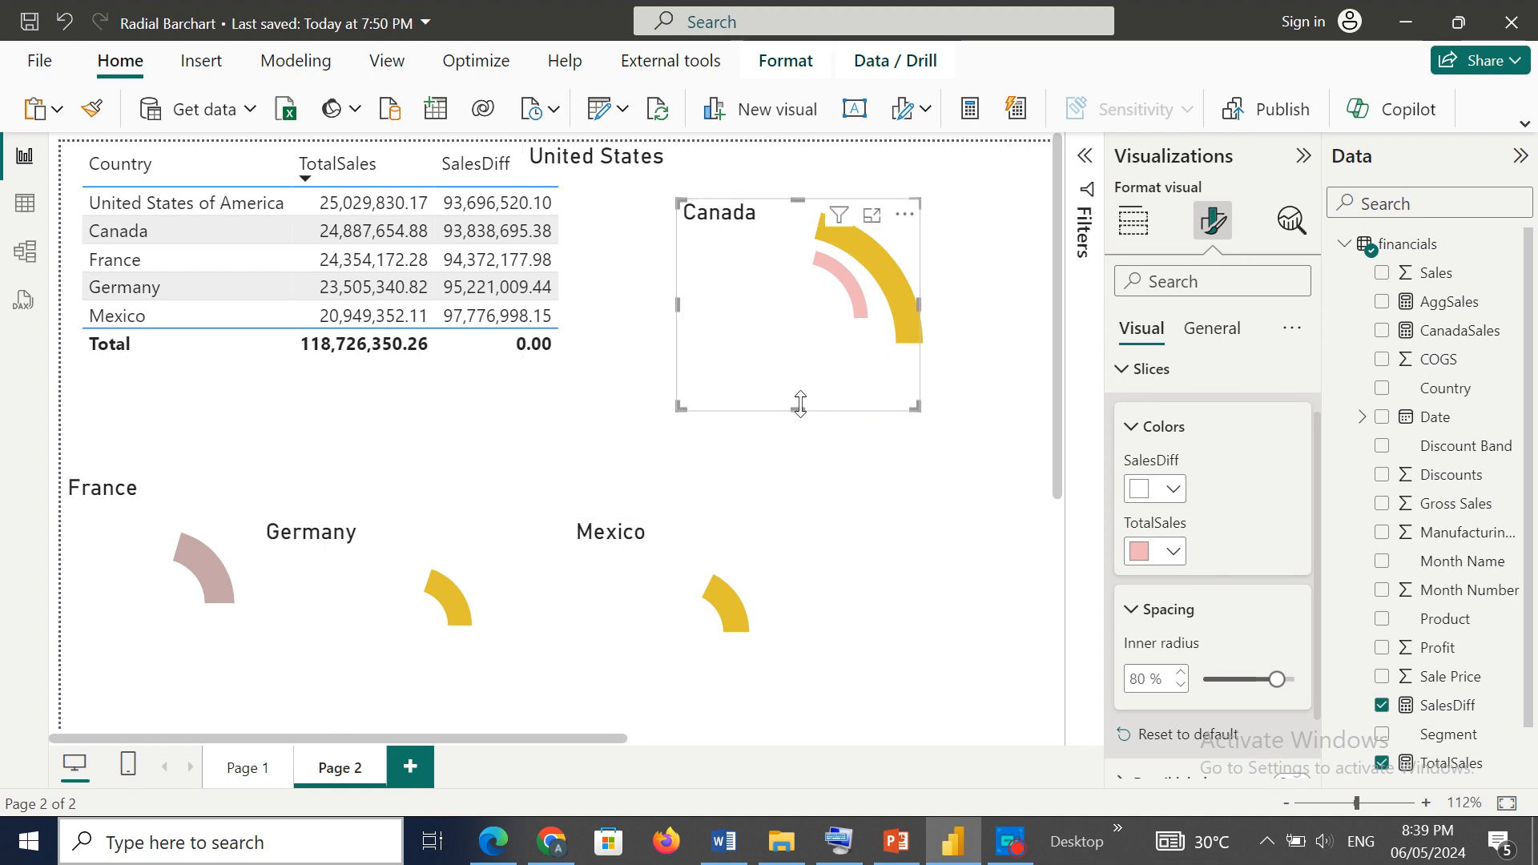
drag(800, 405, 817, 439)
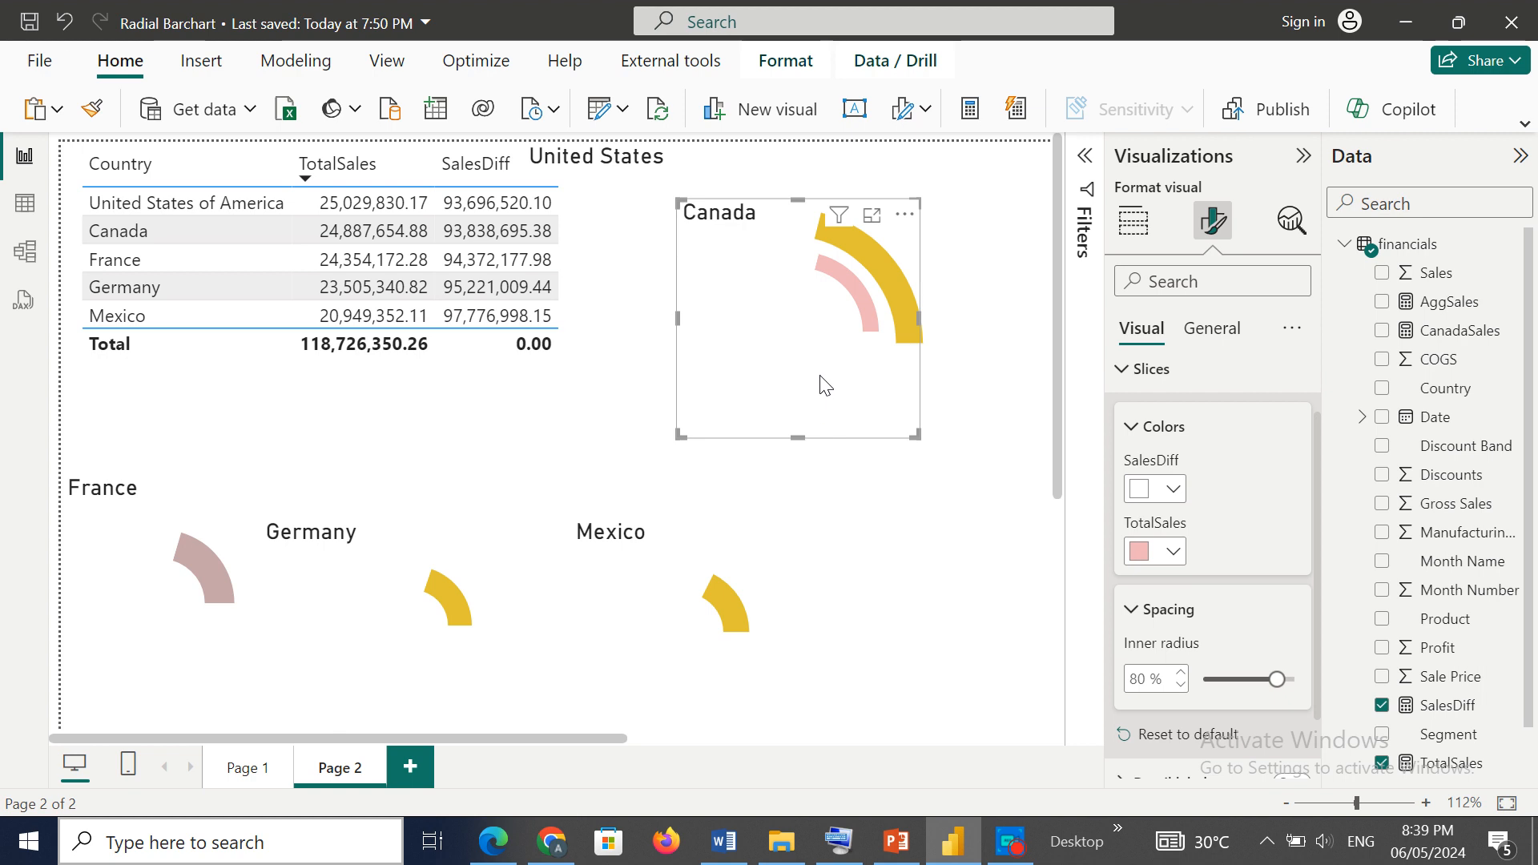
drag(820, 375, 812, 369)
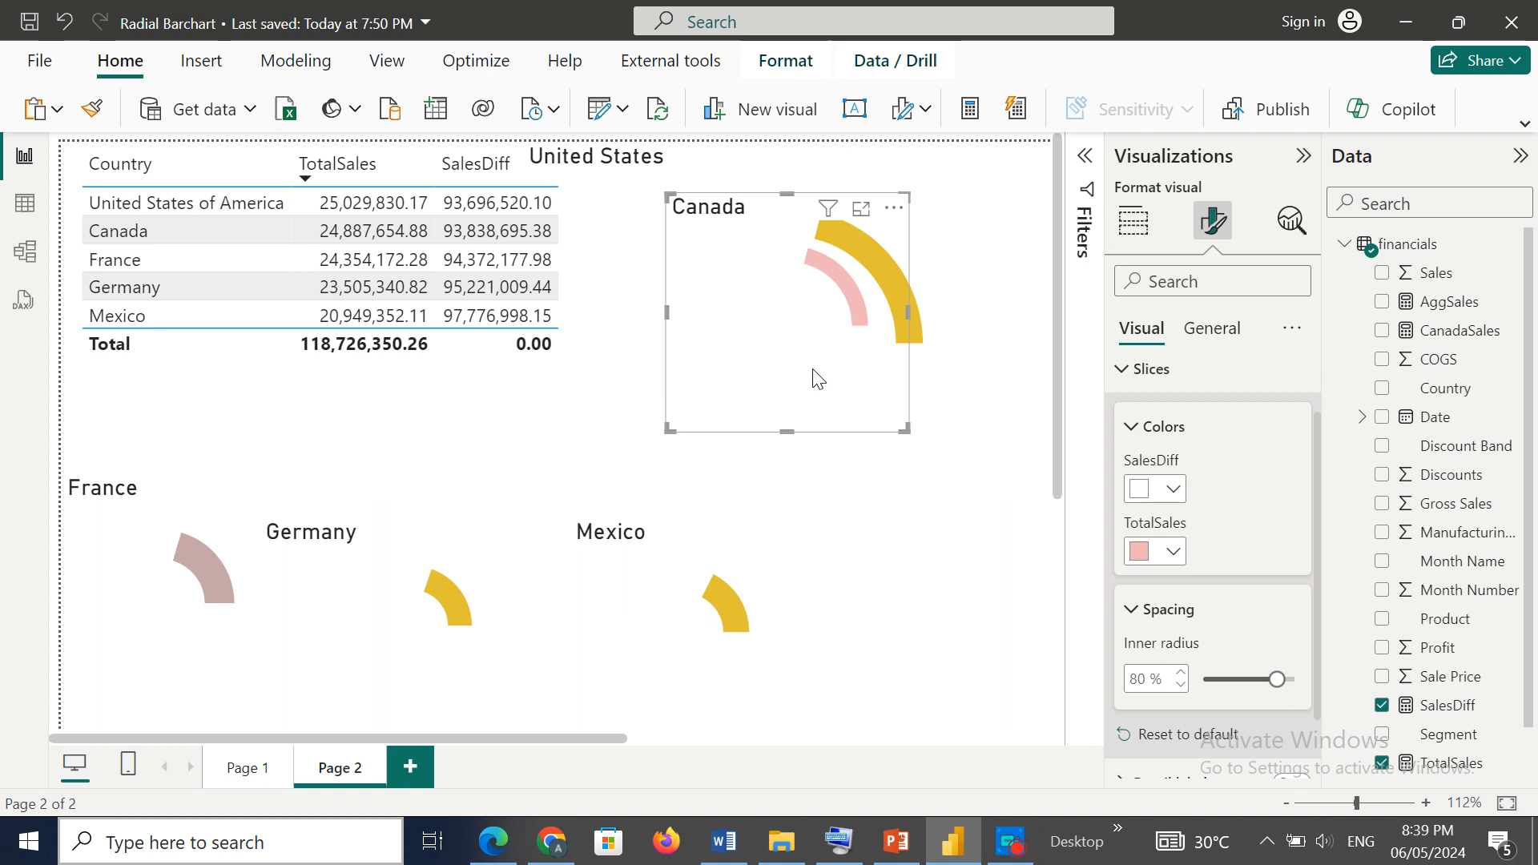
key(Right)
key(Right)
key(Right)
key(Right)
key(Right)
key(Right)
key(Right)
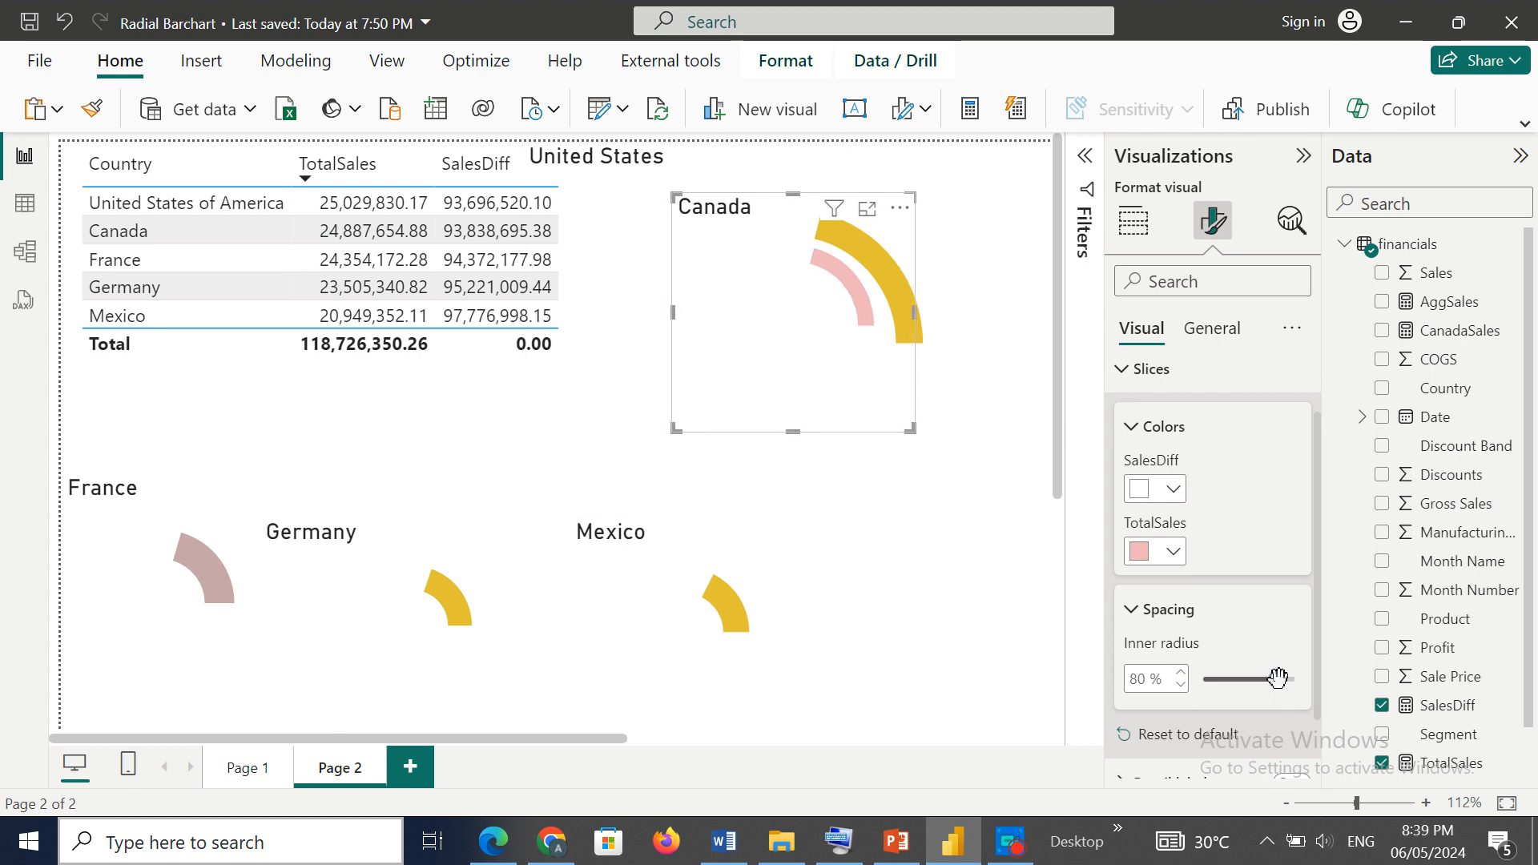
Step: Increase the slice inner radius of the United States donut chart slightly to make its arc thinner
drag(1279, 678, 1275, 682)
click(961, 286)
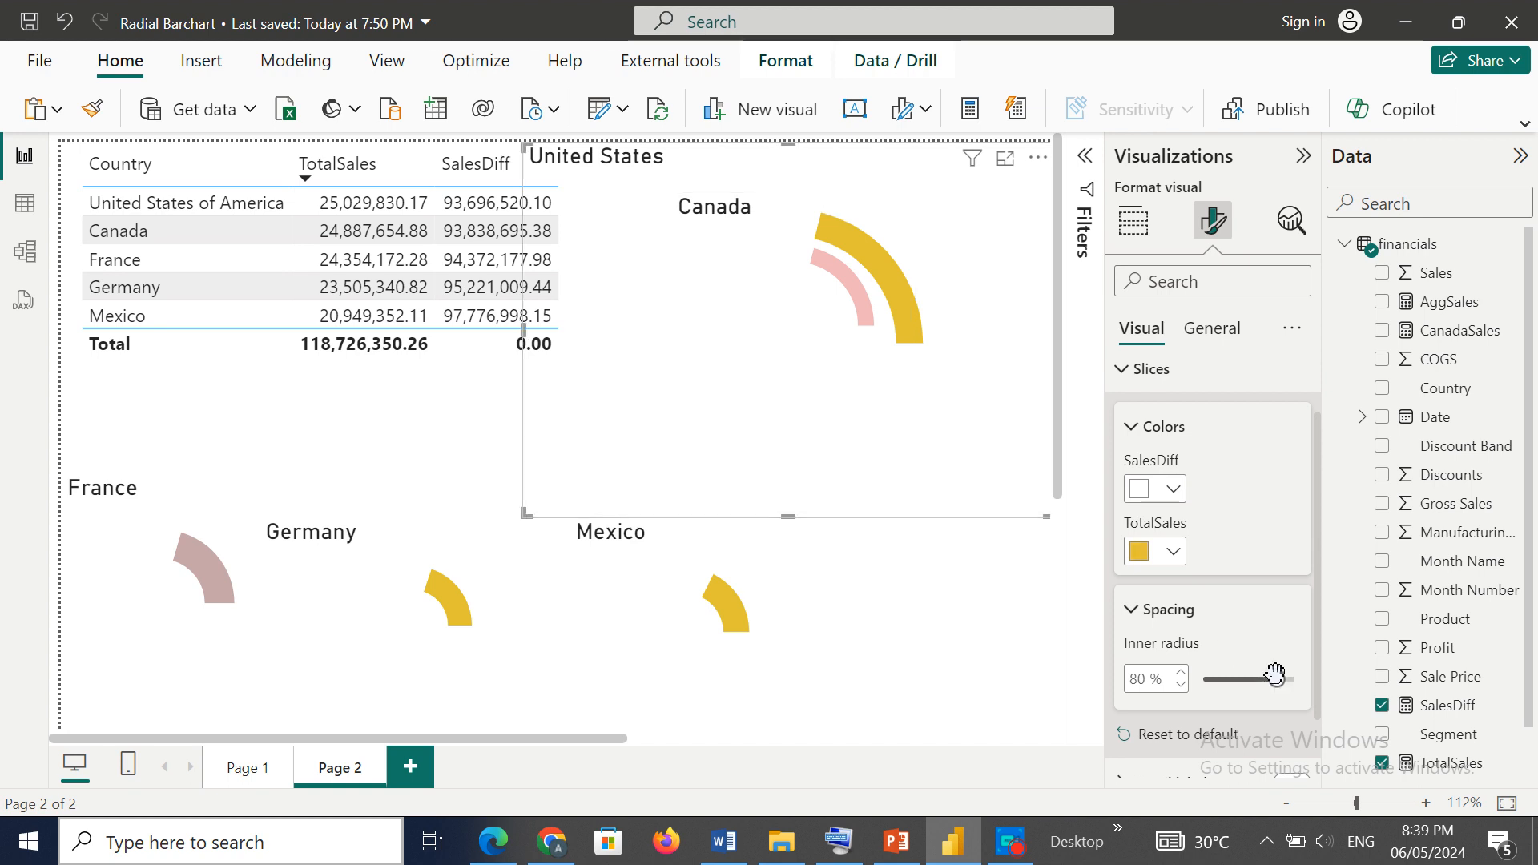
drag(1277, 678, 1282, 679)
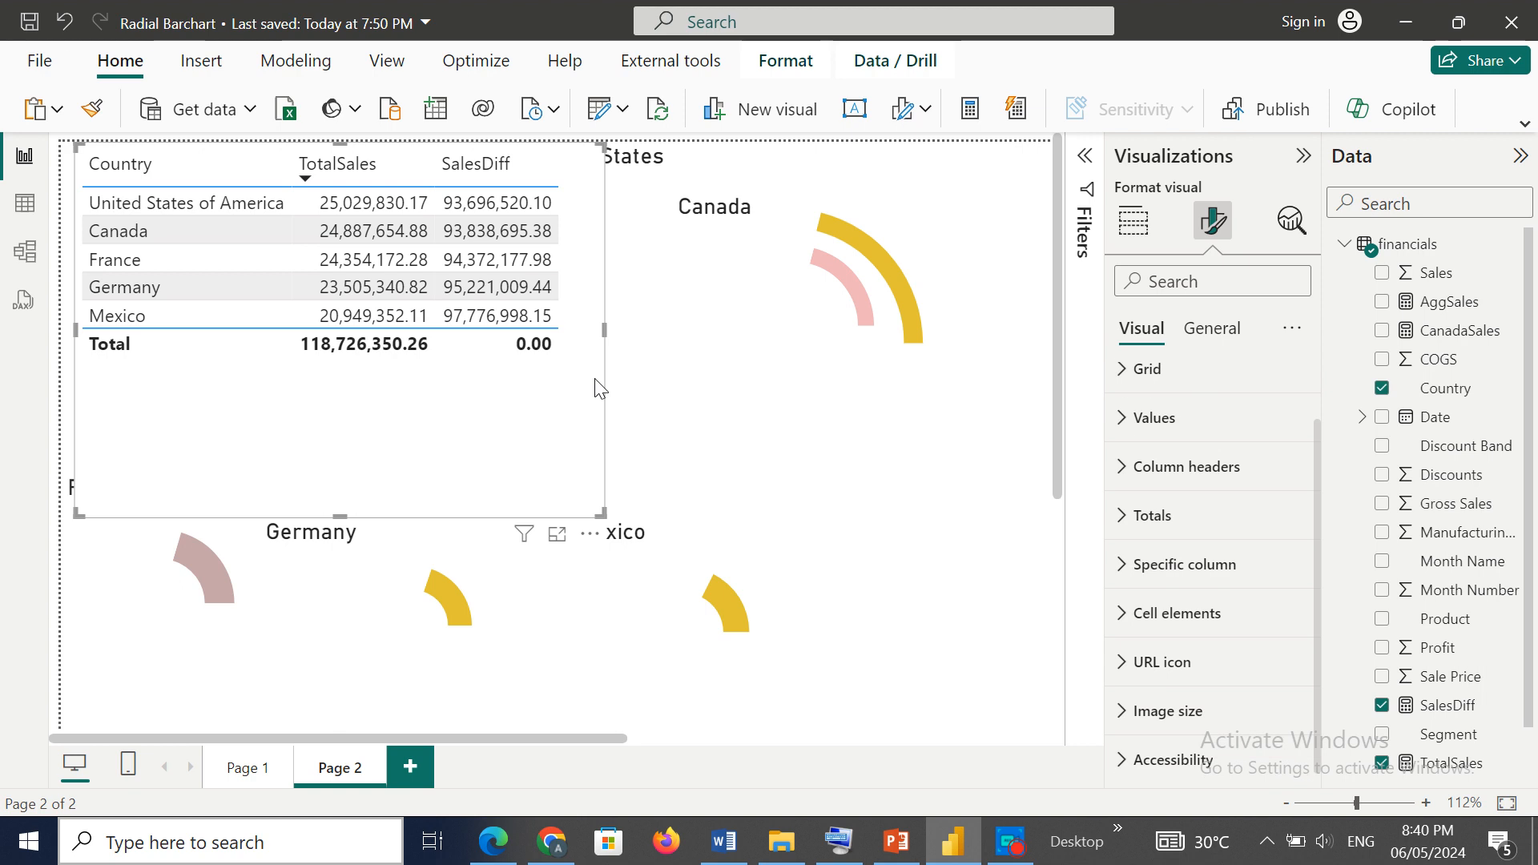
Step: Realign the Canada donut chart closer beneath the United States arc and widen it slightly
click(827, 328)
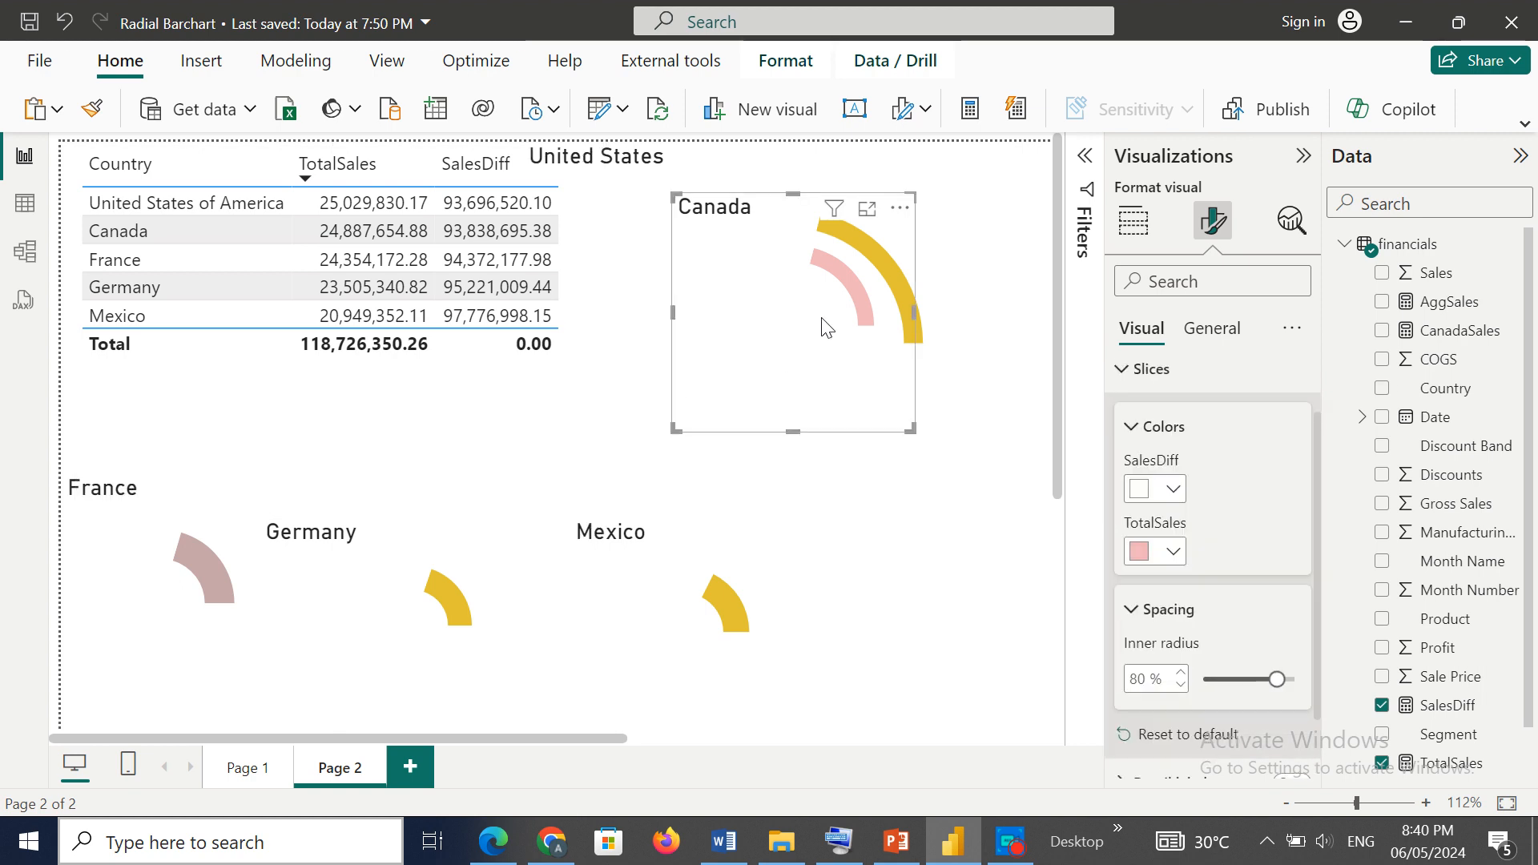
key(Right)
key(Right)
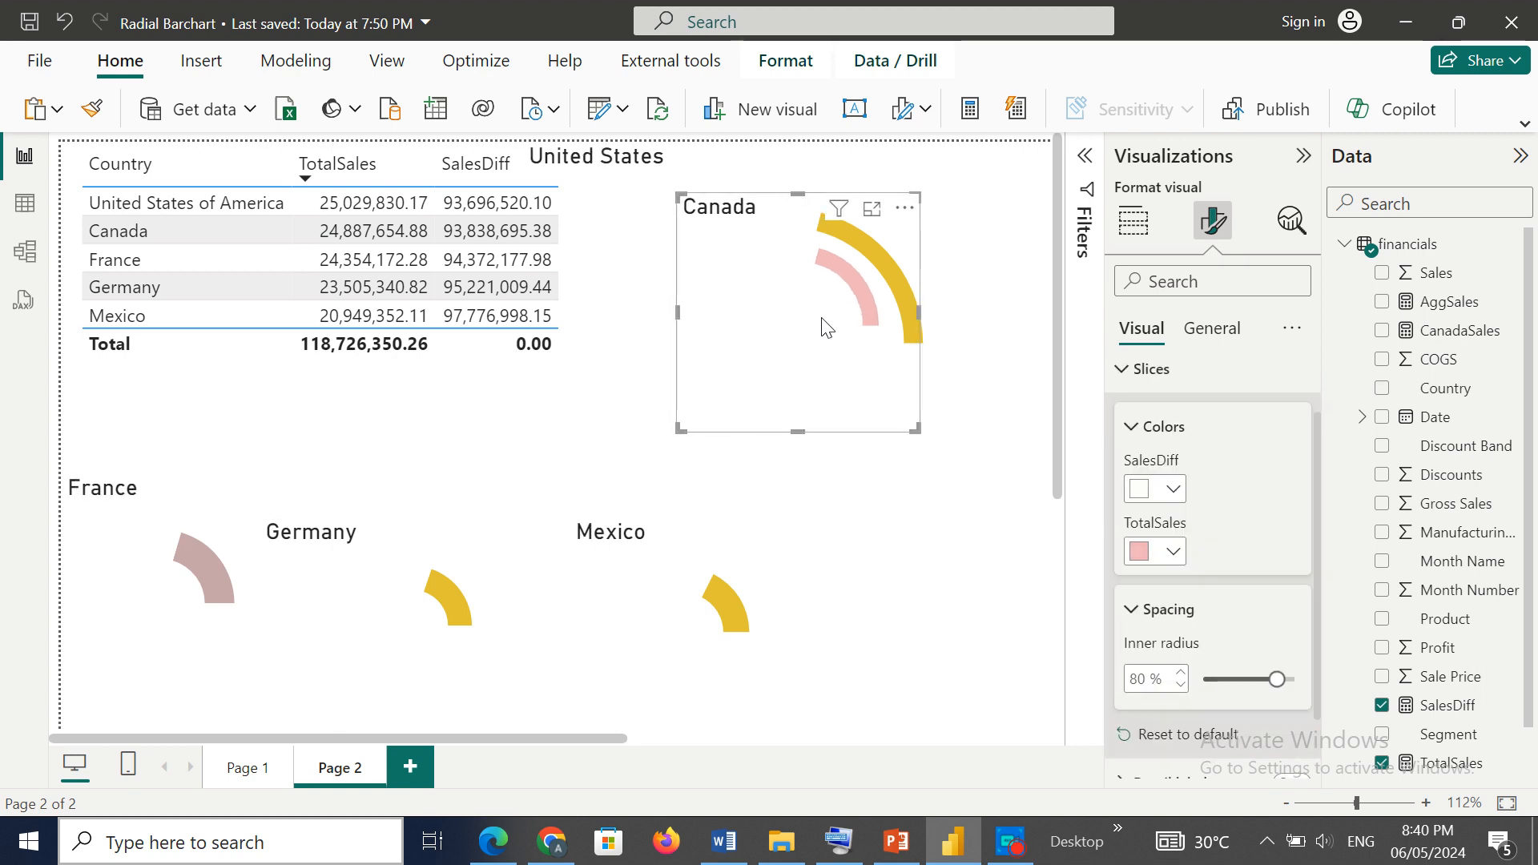
key(Up)
key(Up)
key(Up)
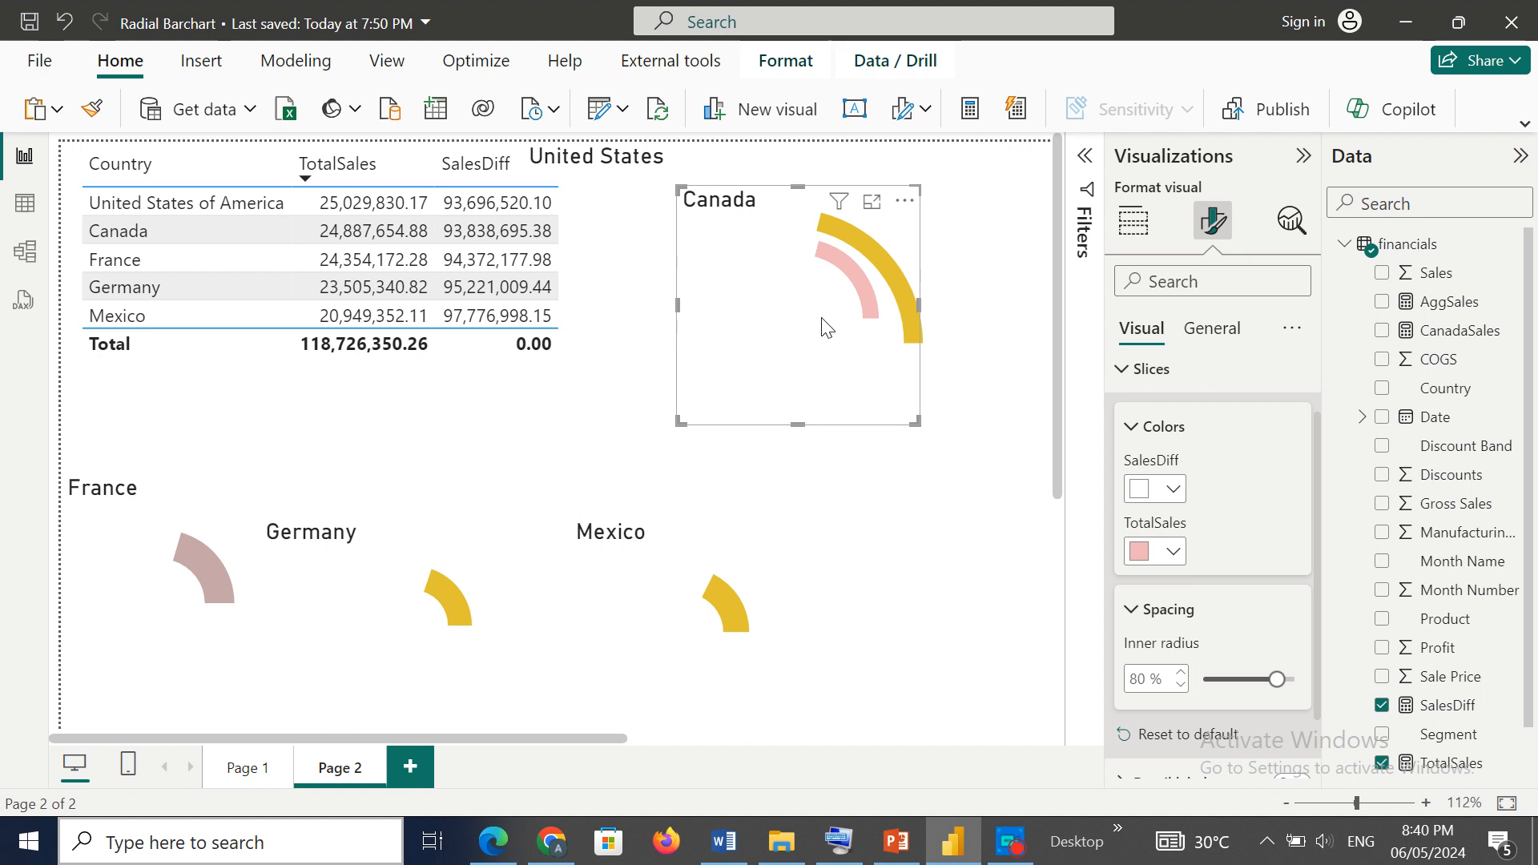
drag(839, 309, 816, 298)
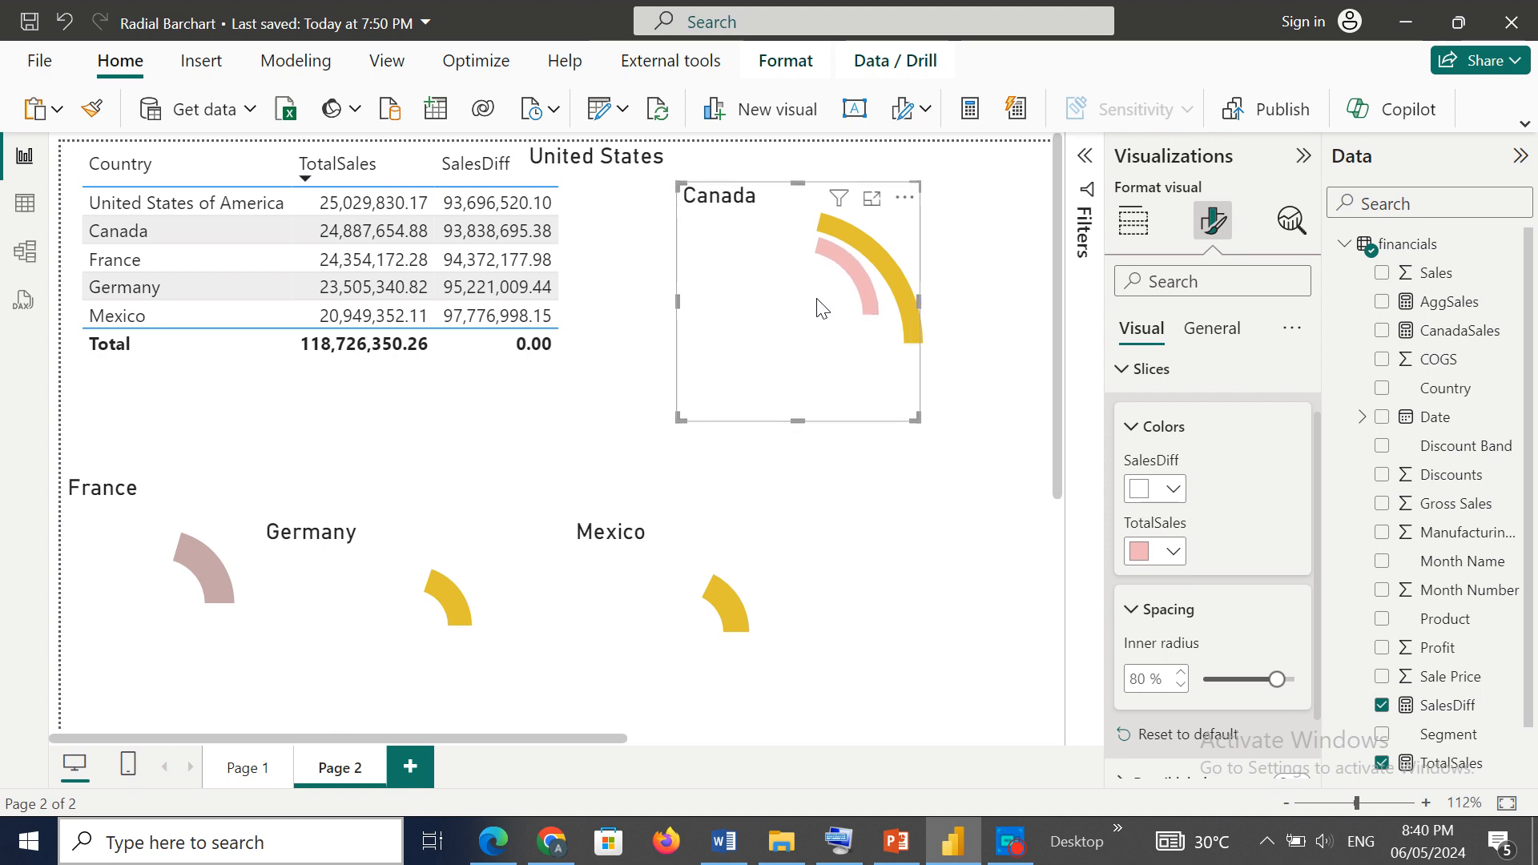
key(Left)
key(Left)
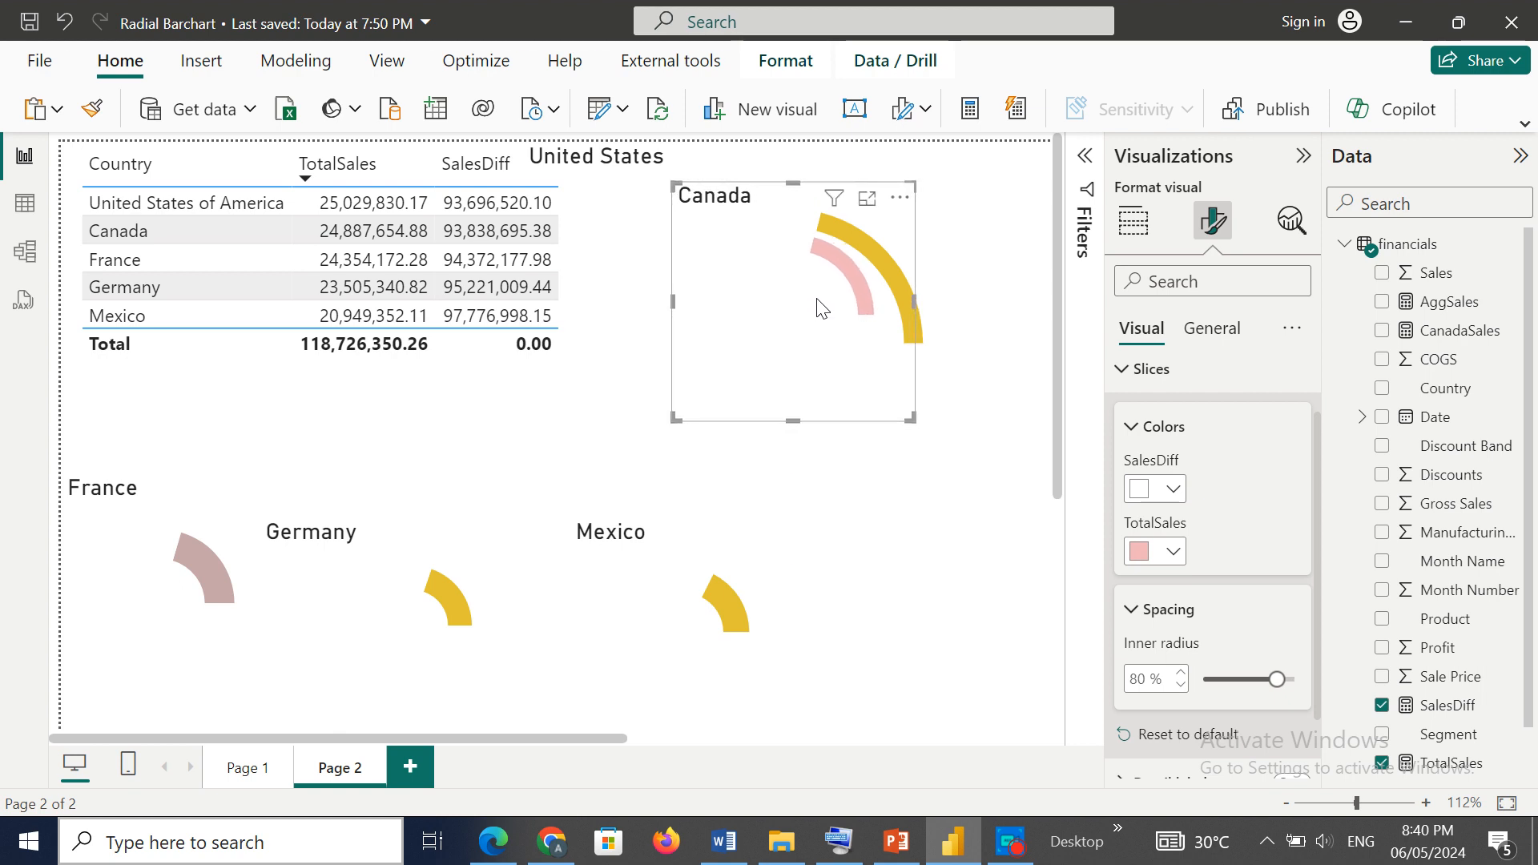
key(Right)
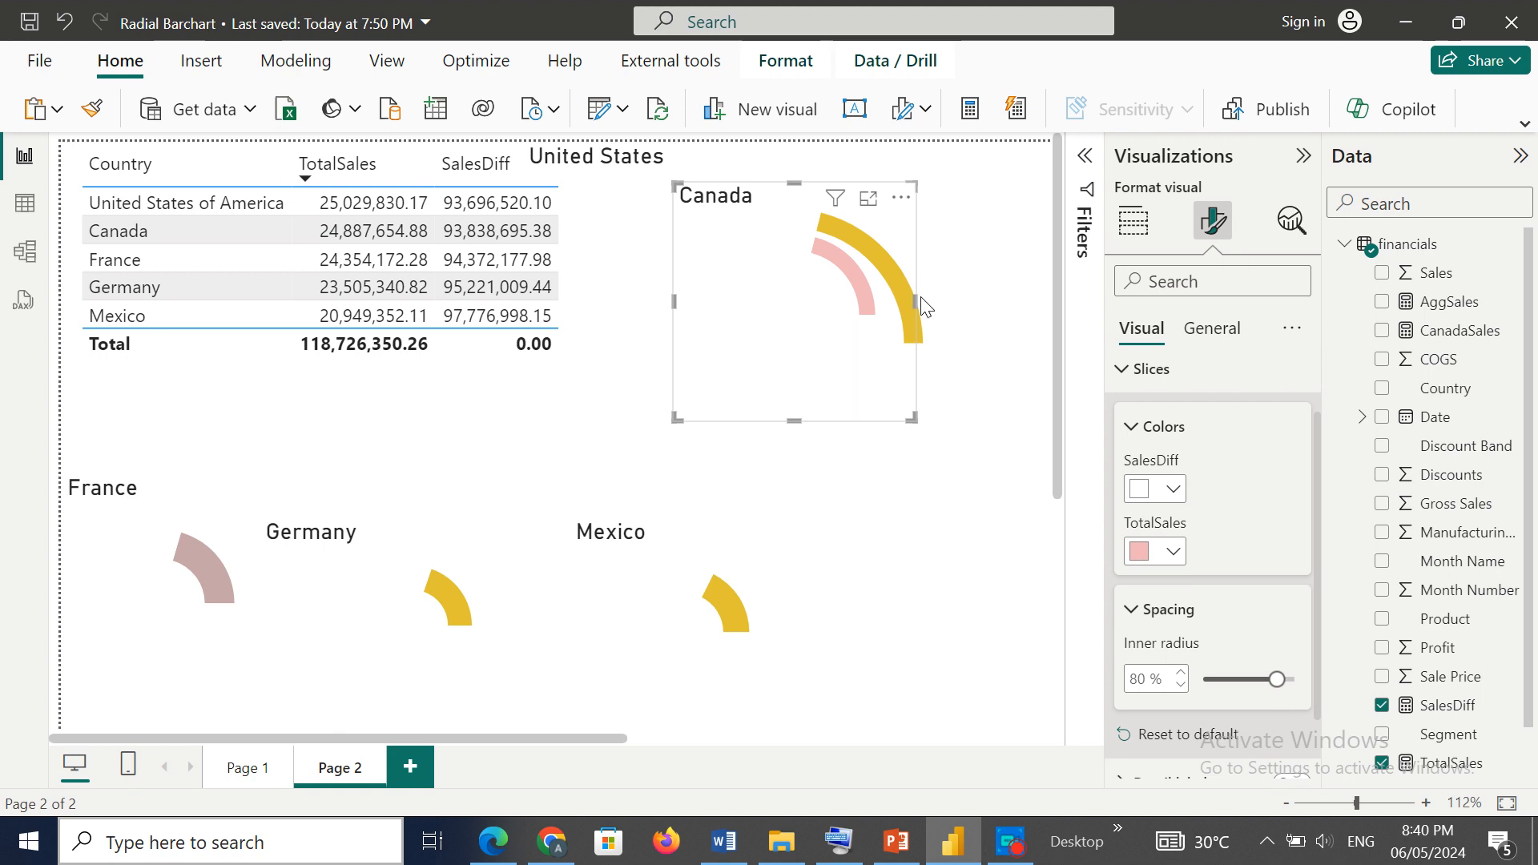
drag(921, 298, 920, 295)
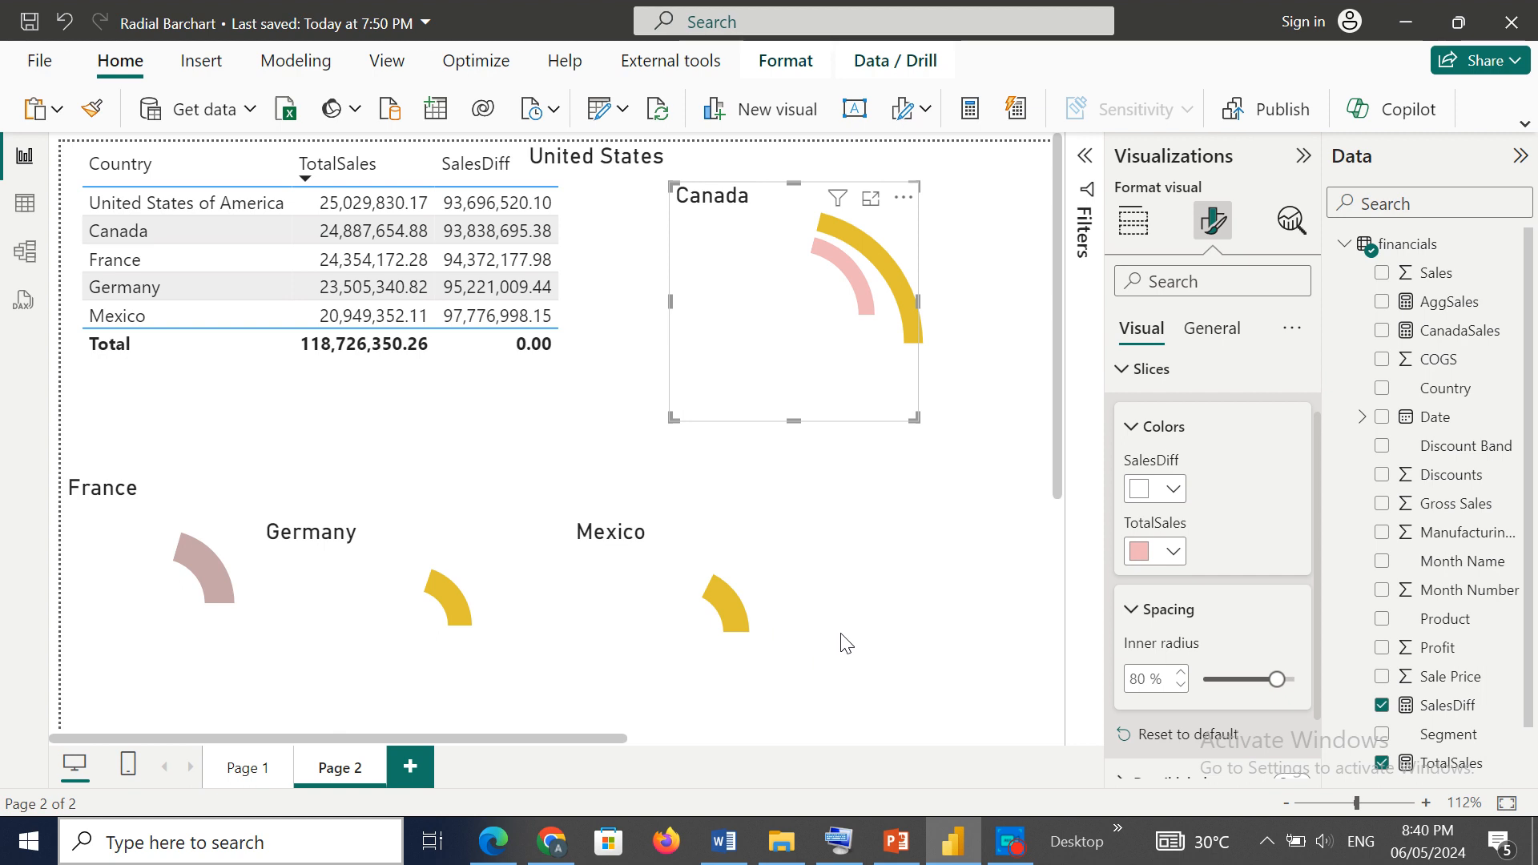
click(1011, 841)
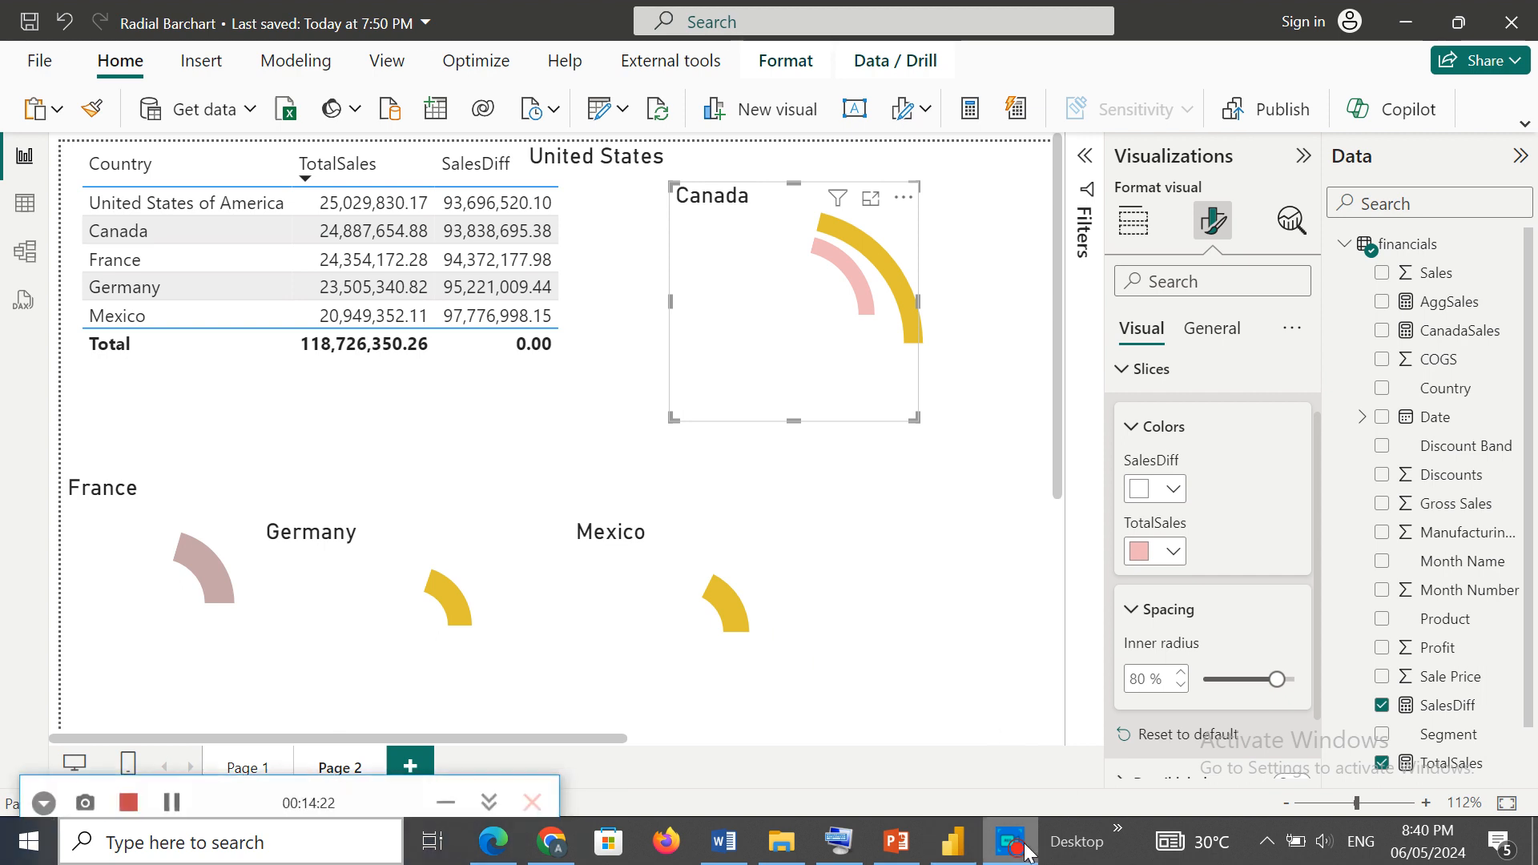
click(173, 803)
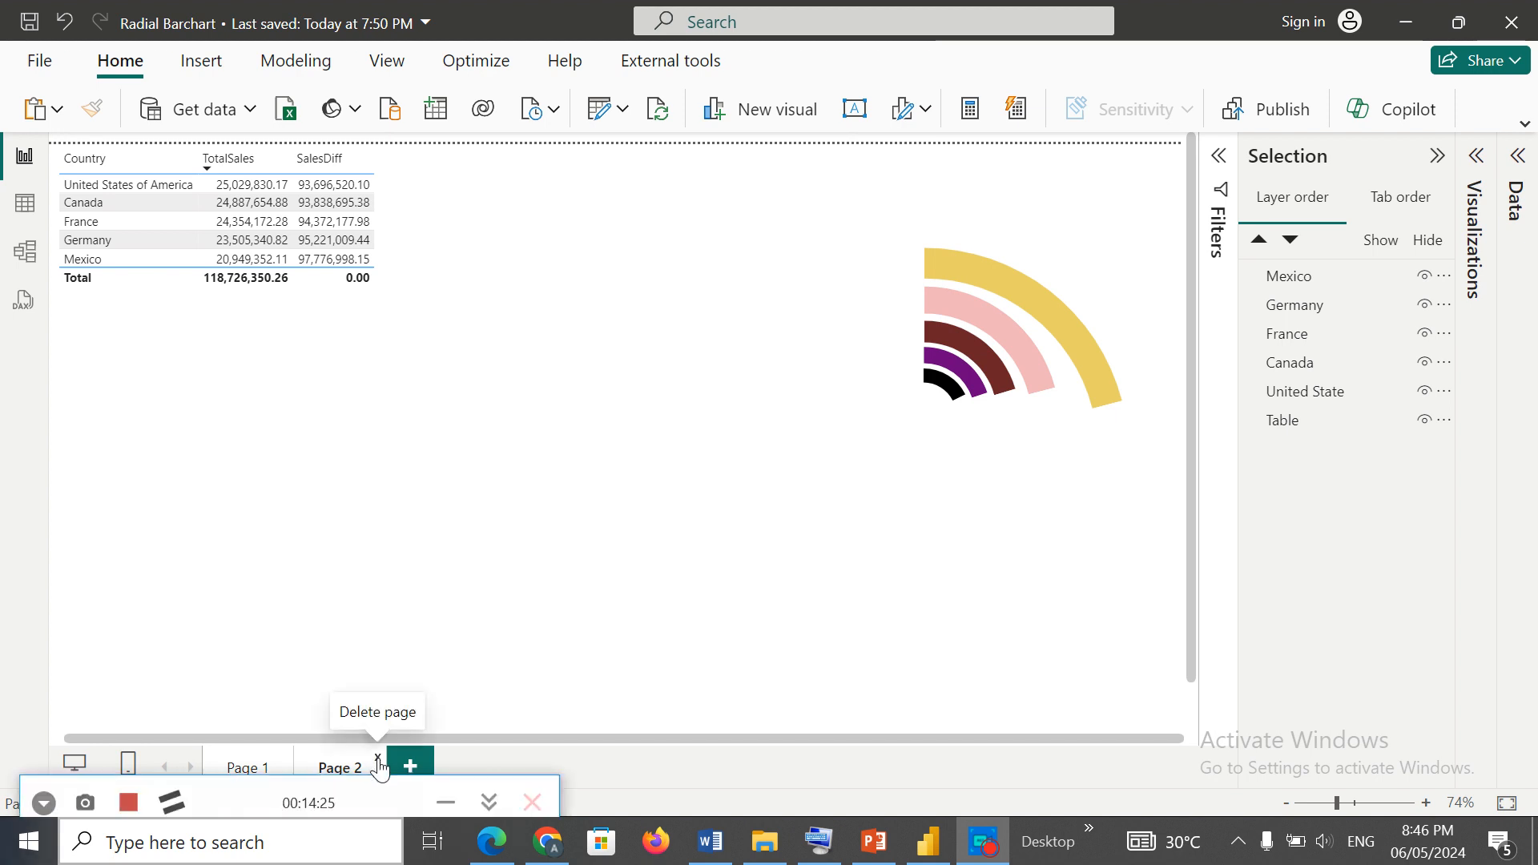
click(453, 808)
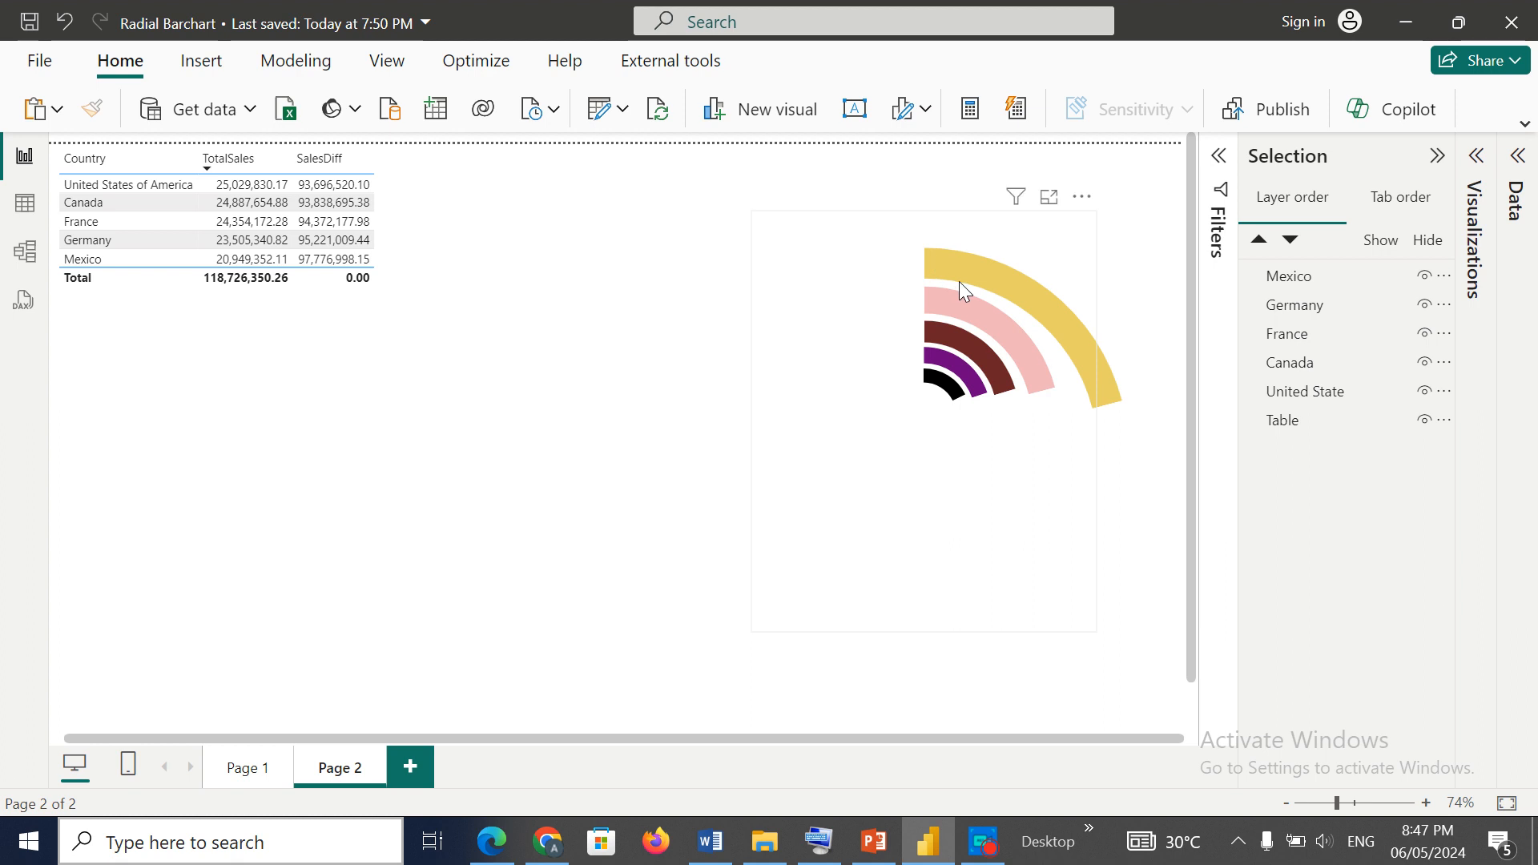
mouse_move(967, 272)
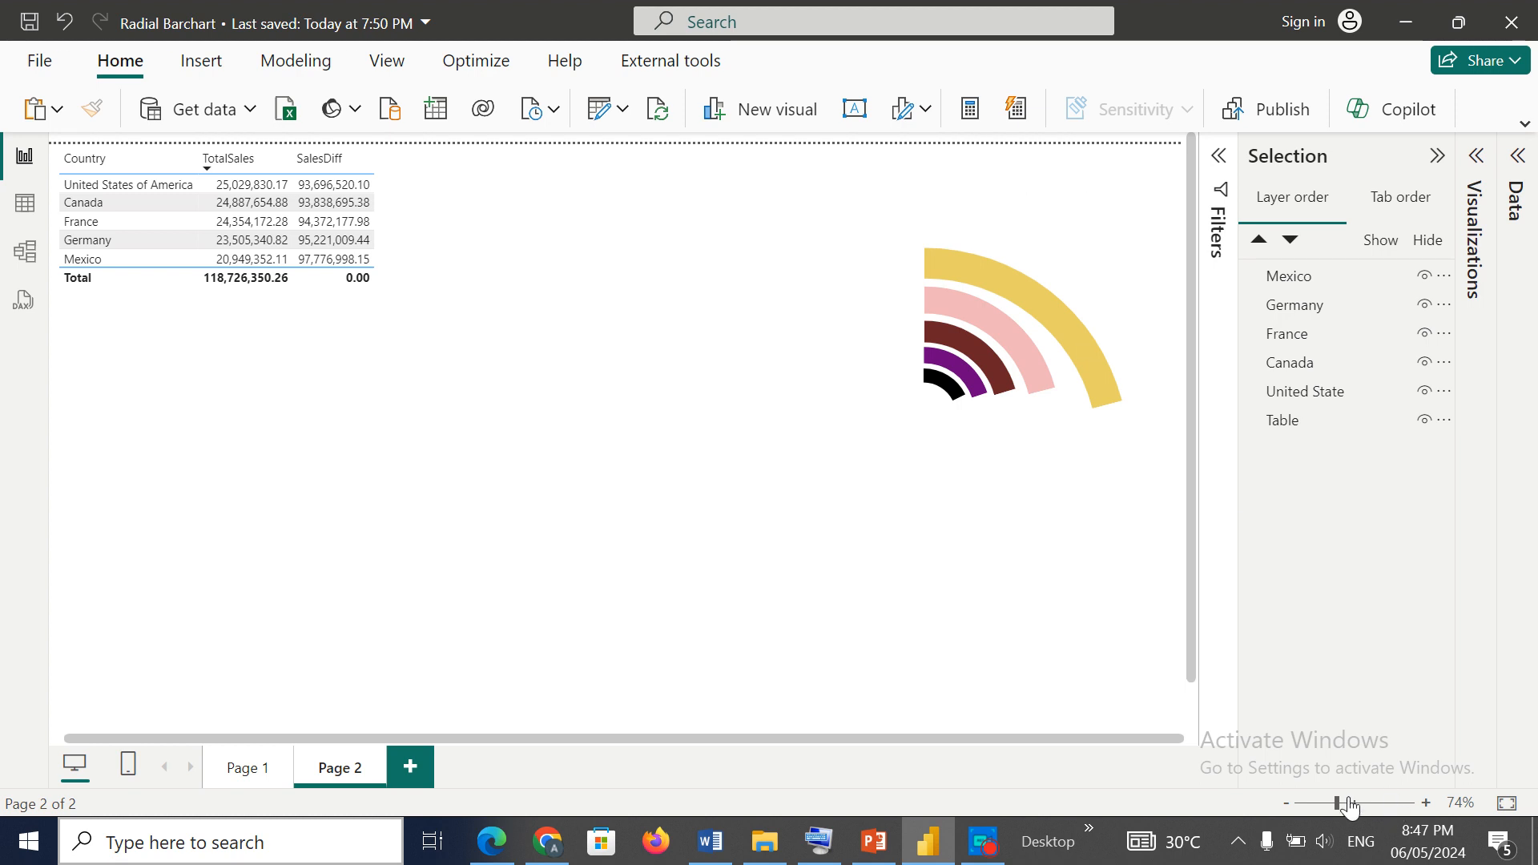
drag(1345, 811, 1361, 812)
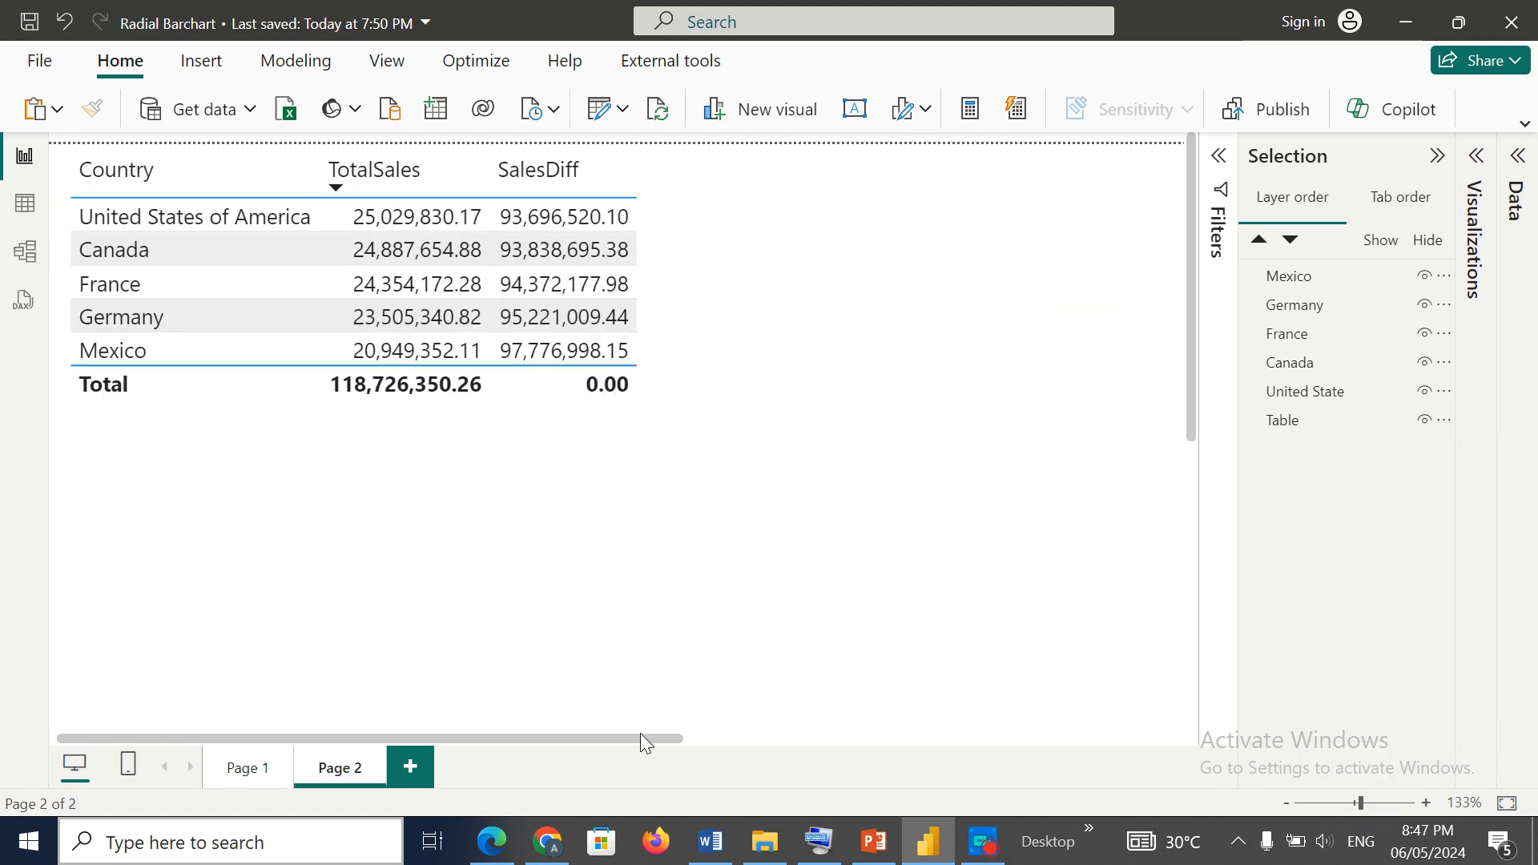
drag(641, 733, 1161, 765)
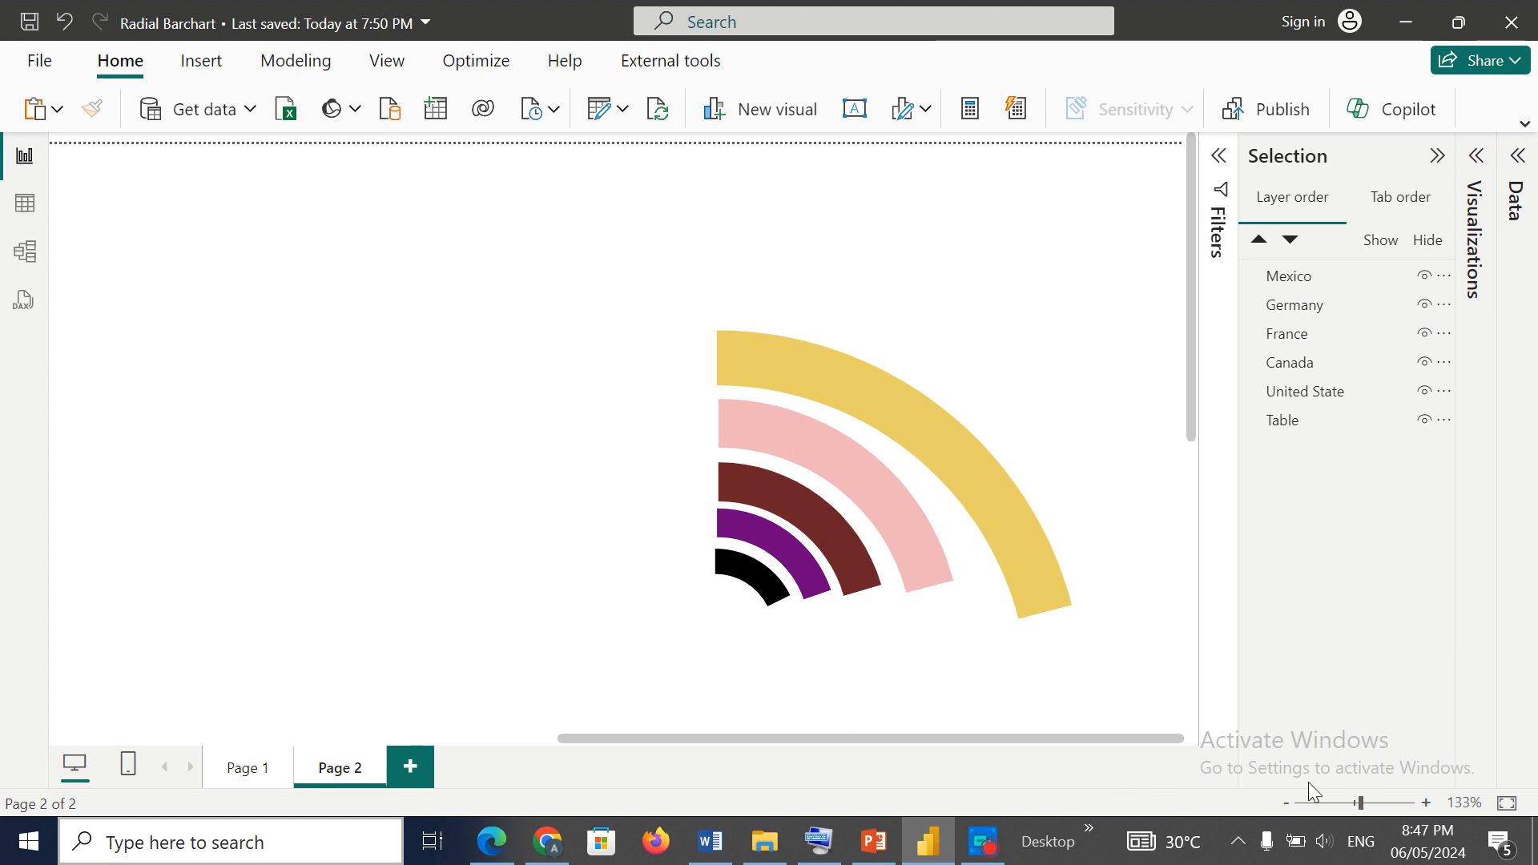
drag(1360, 803, 1351, 804)
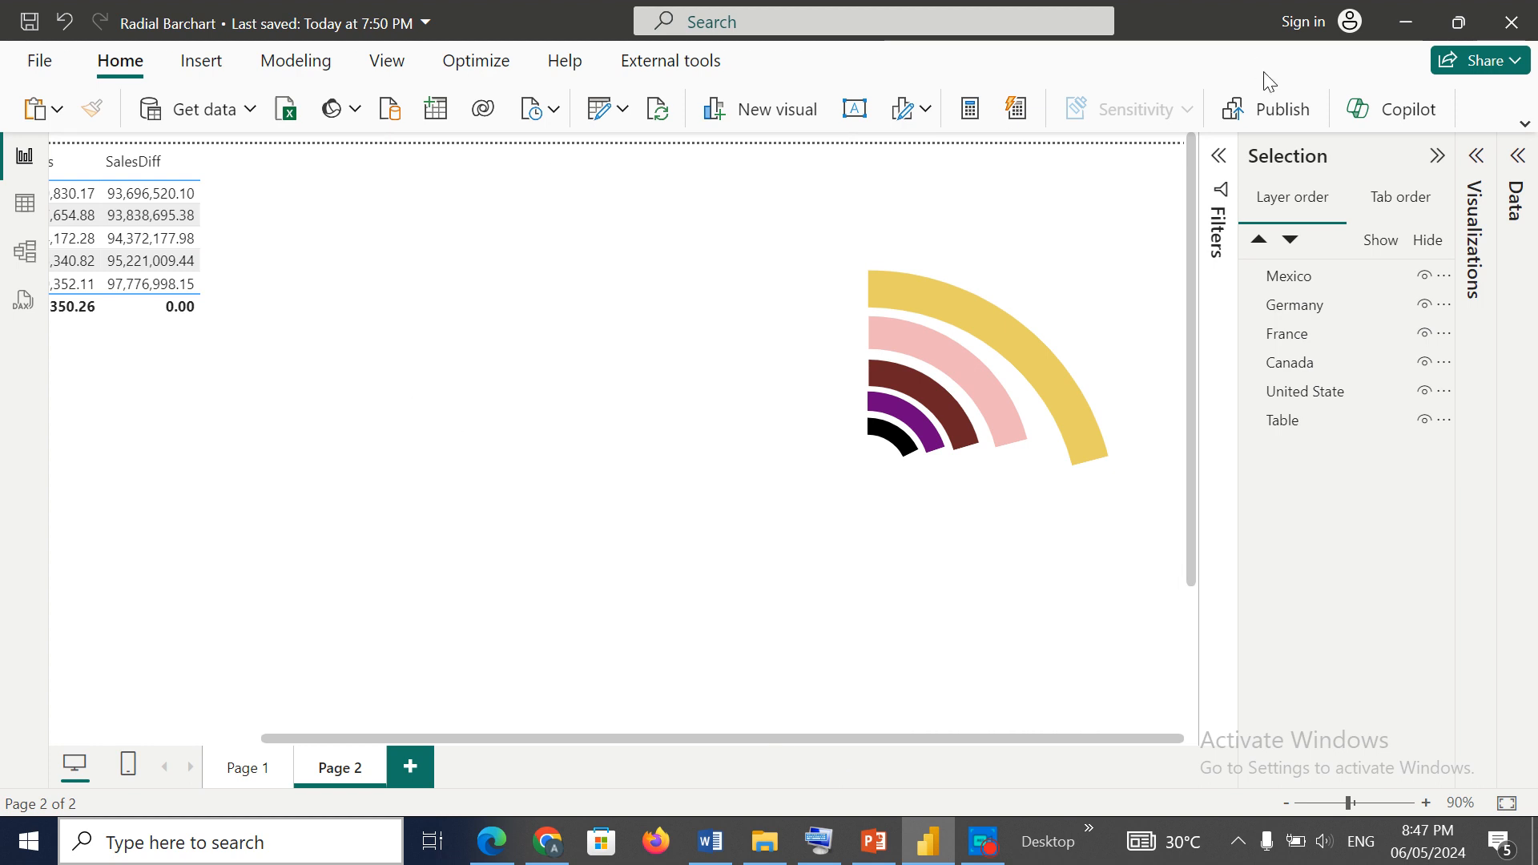
Step: Add a multi-row card to Page 2 with the Country and TotalSales fields
click(1436, 157)
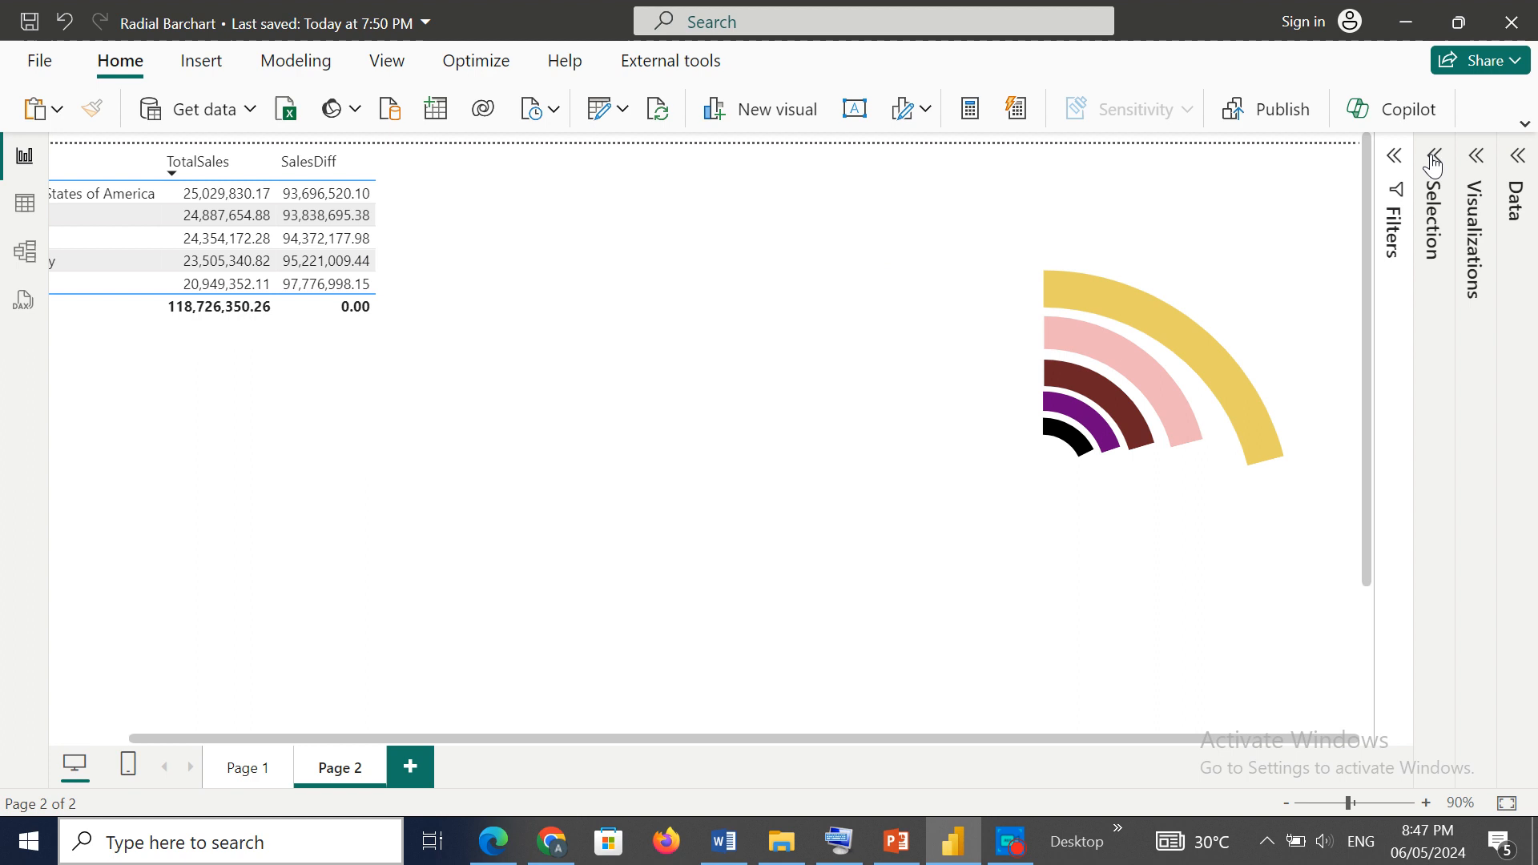
click(1435, 157)
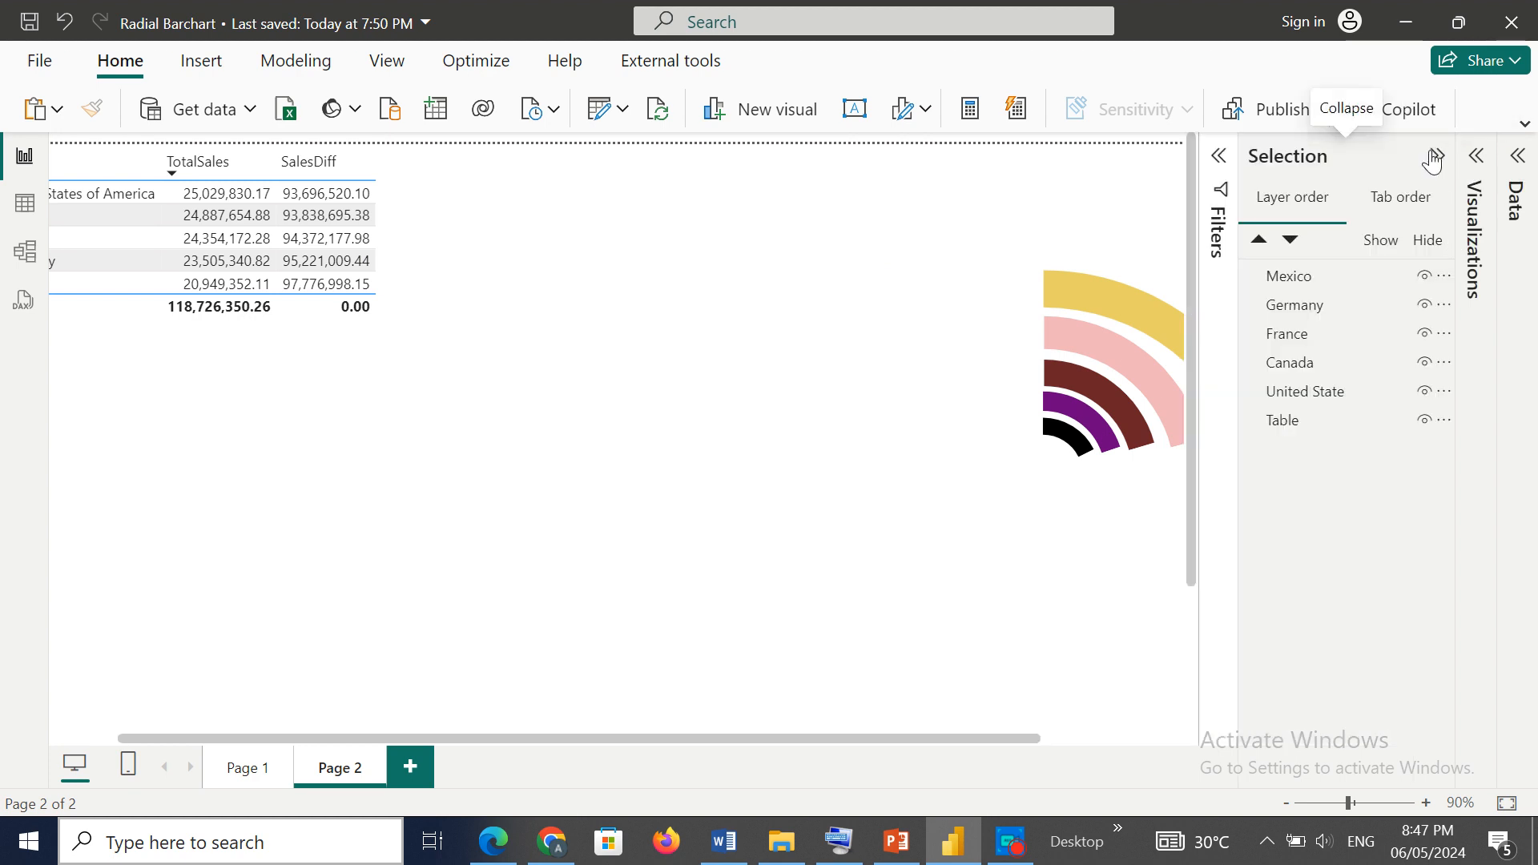
click(1442, 159)
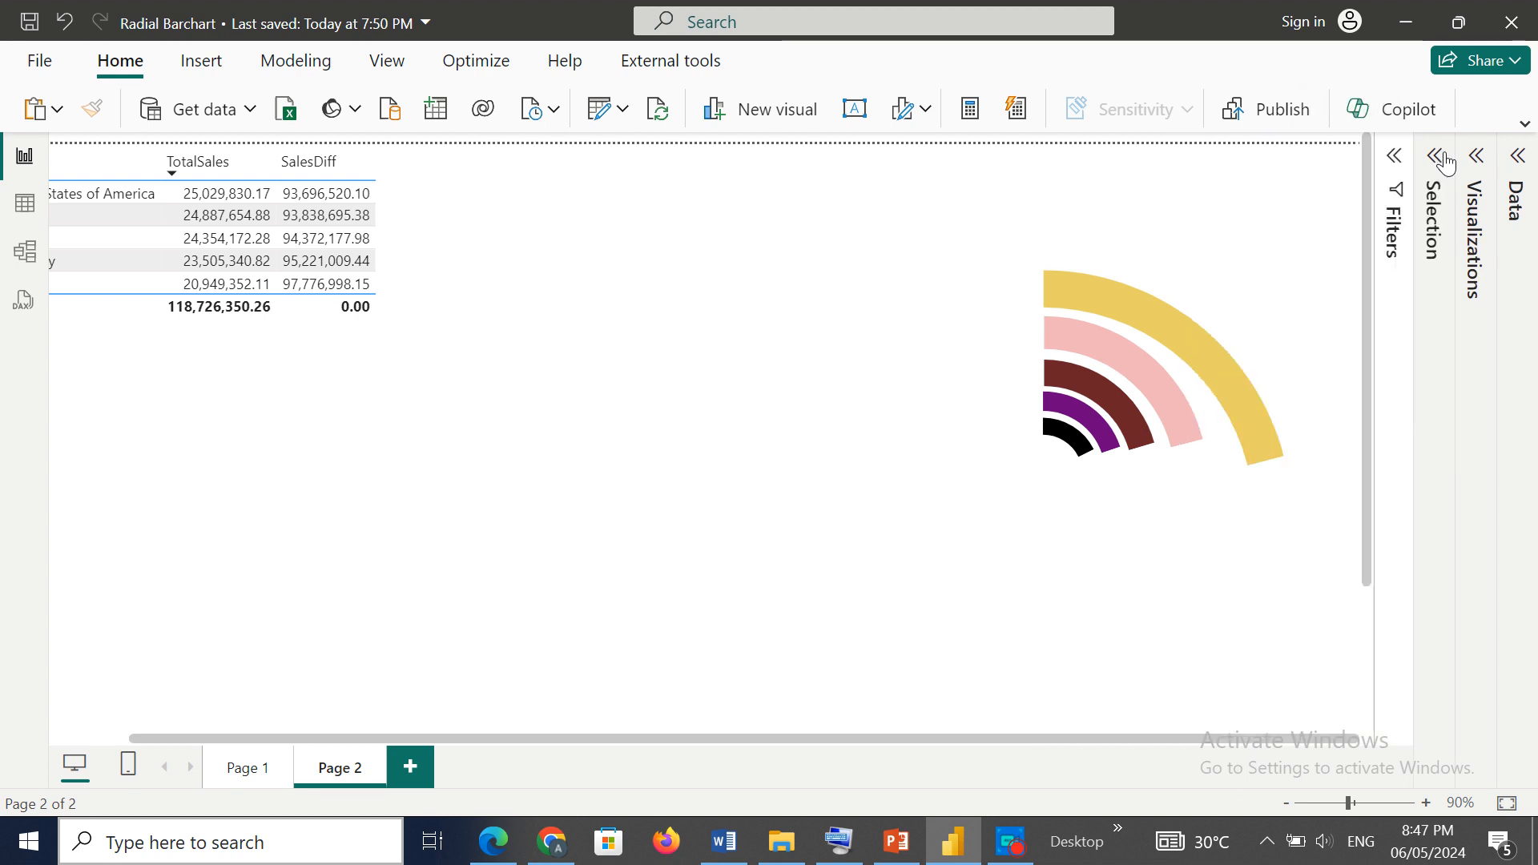
click(1477, 156)
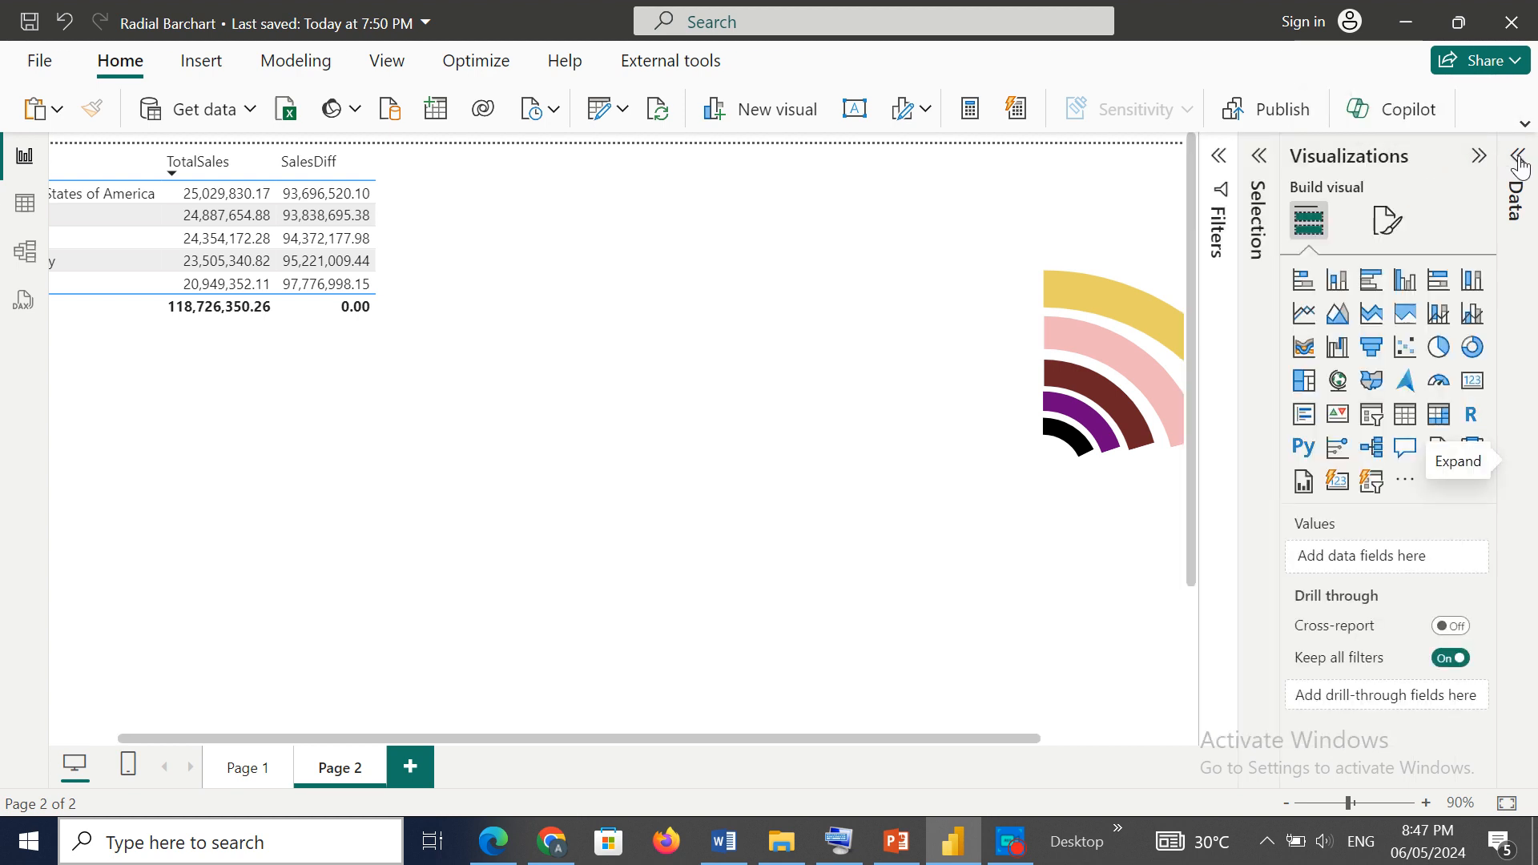
click(1514, 159)
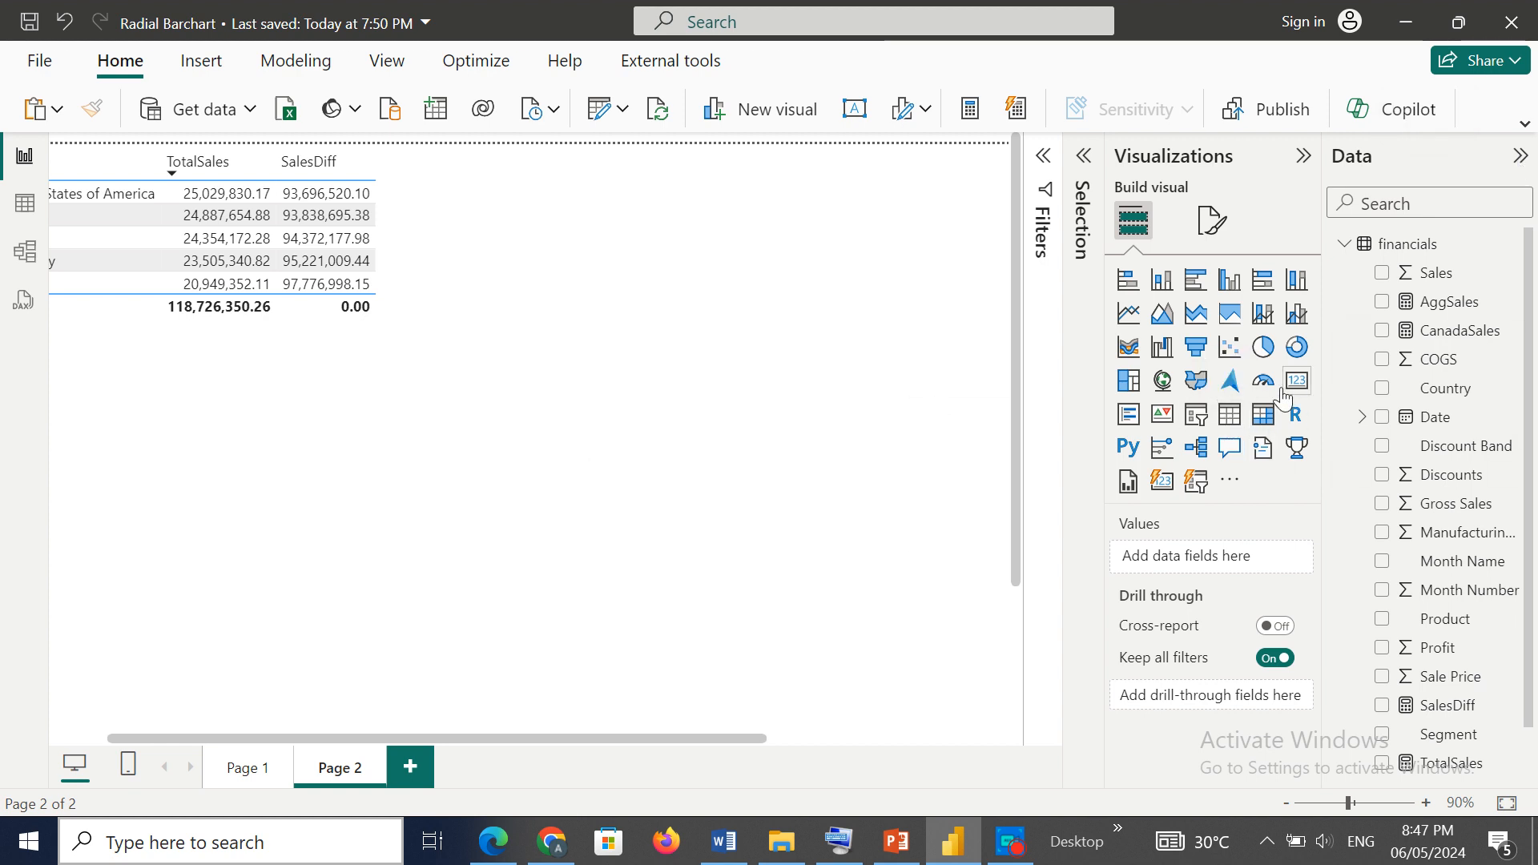
click(1127, 415)
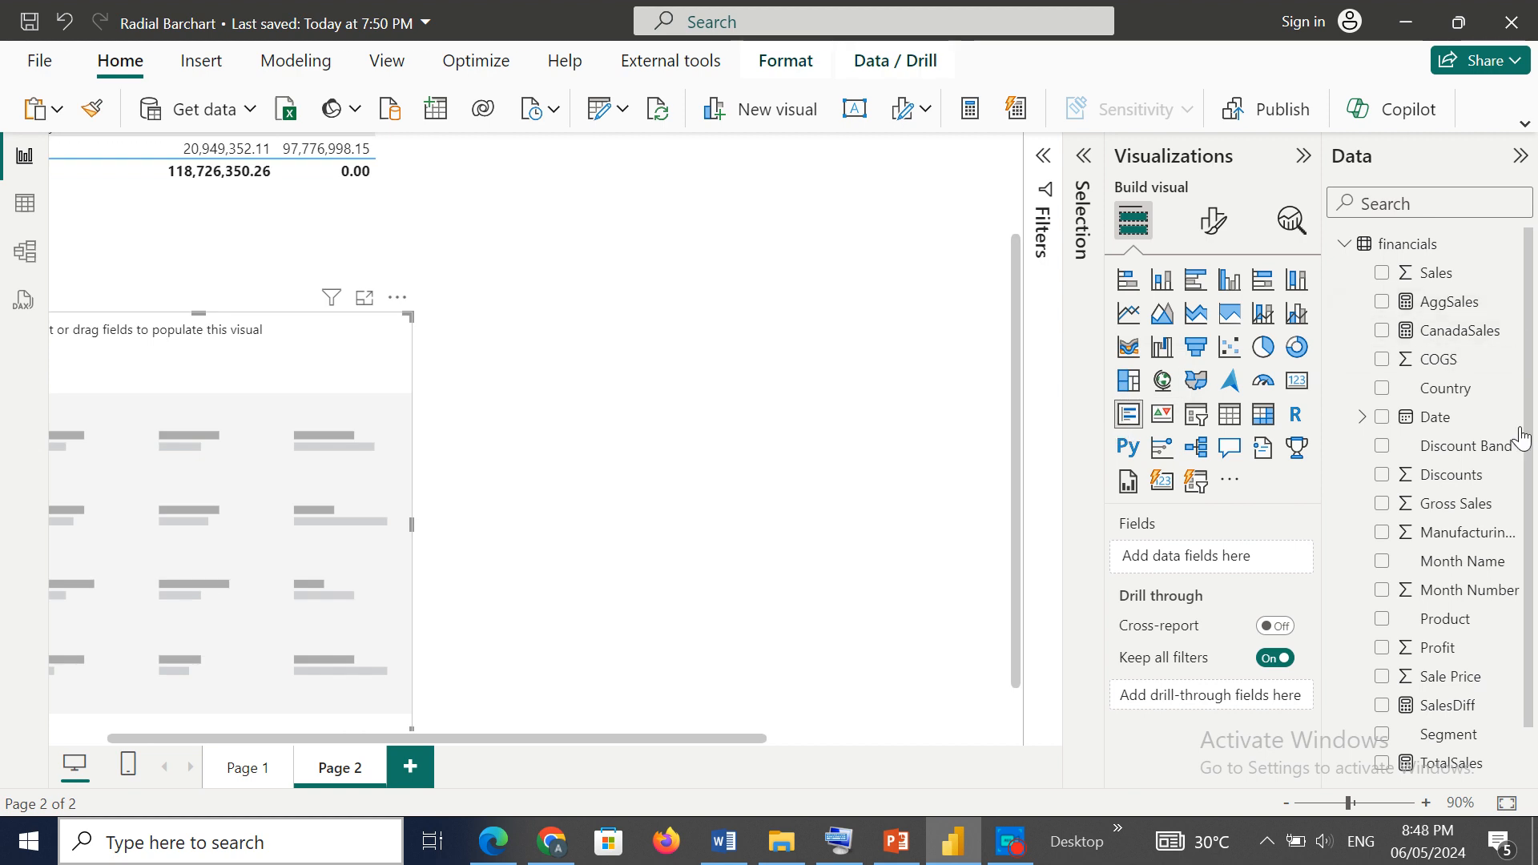
drag(1457, 400, 112, 472)
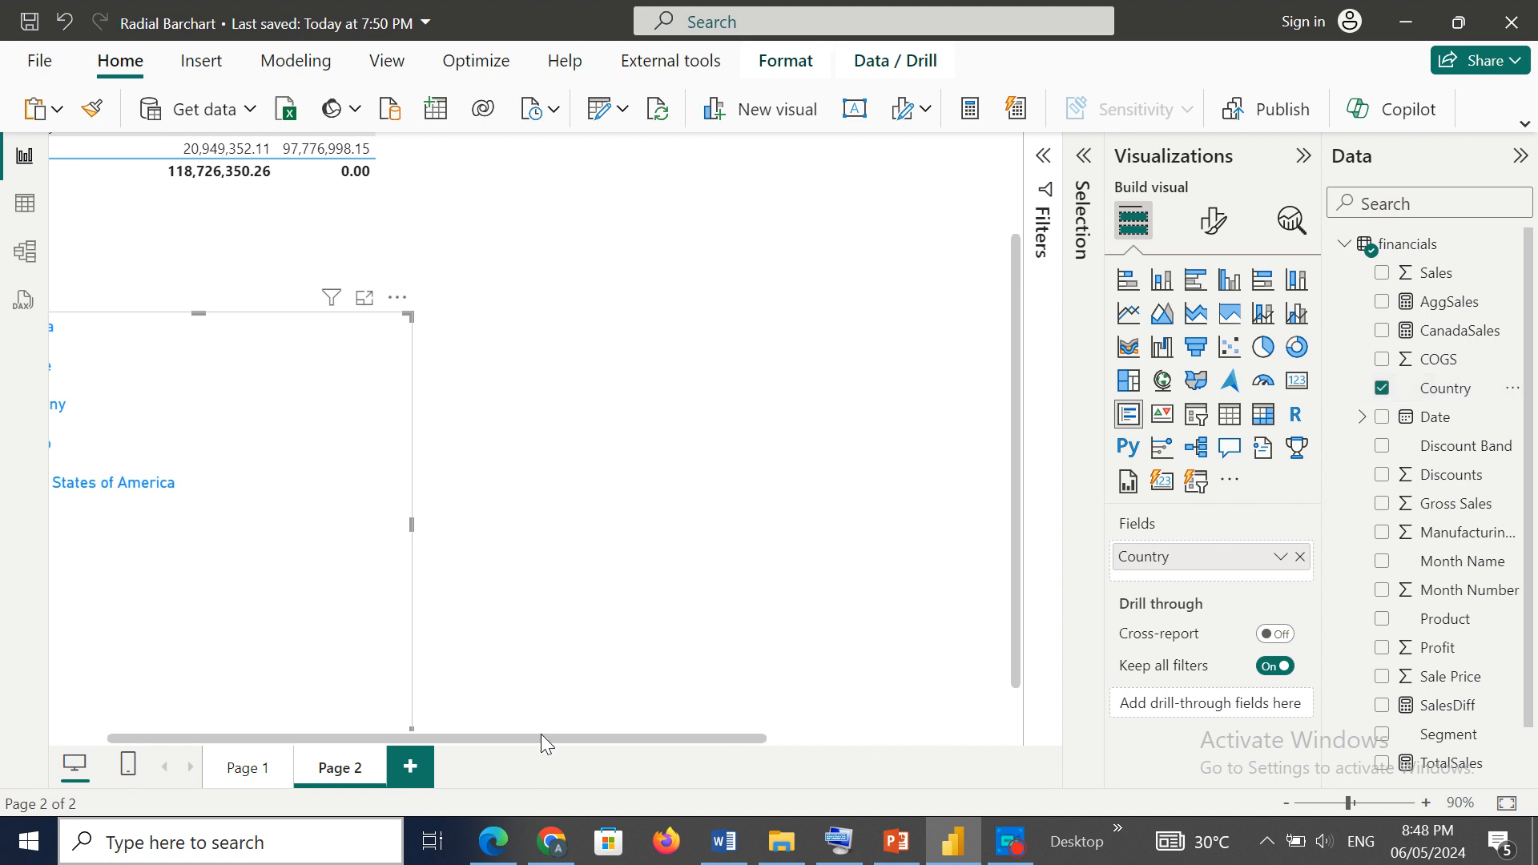
drag(541, 734, 267, 732)
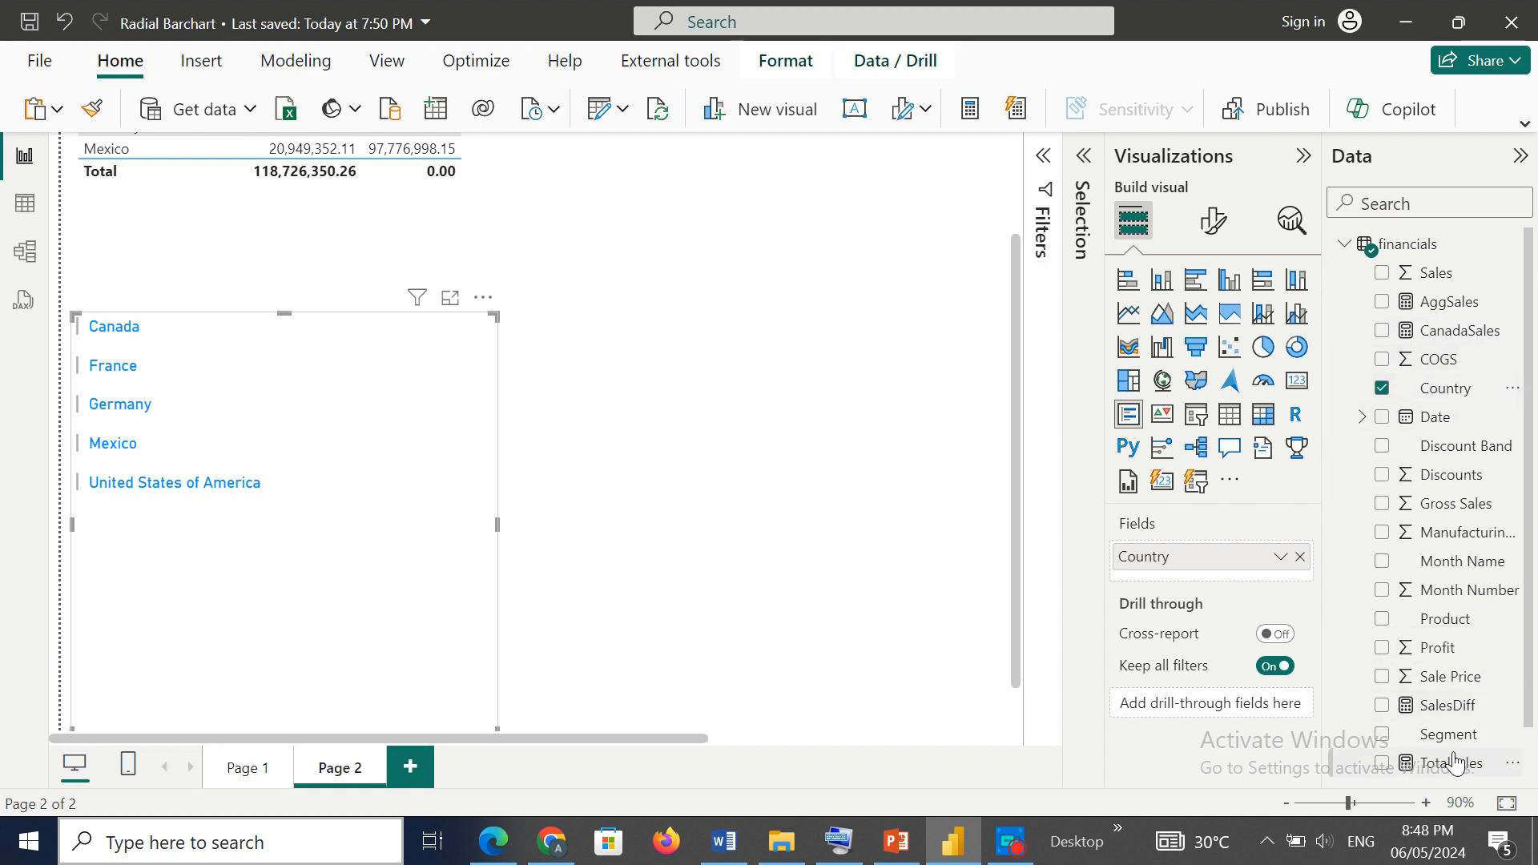
drag(1456, 763, 389, 439)
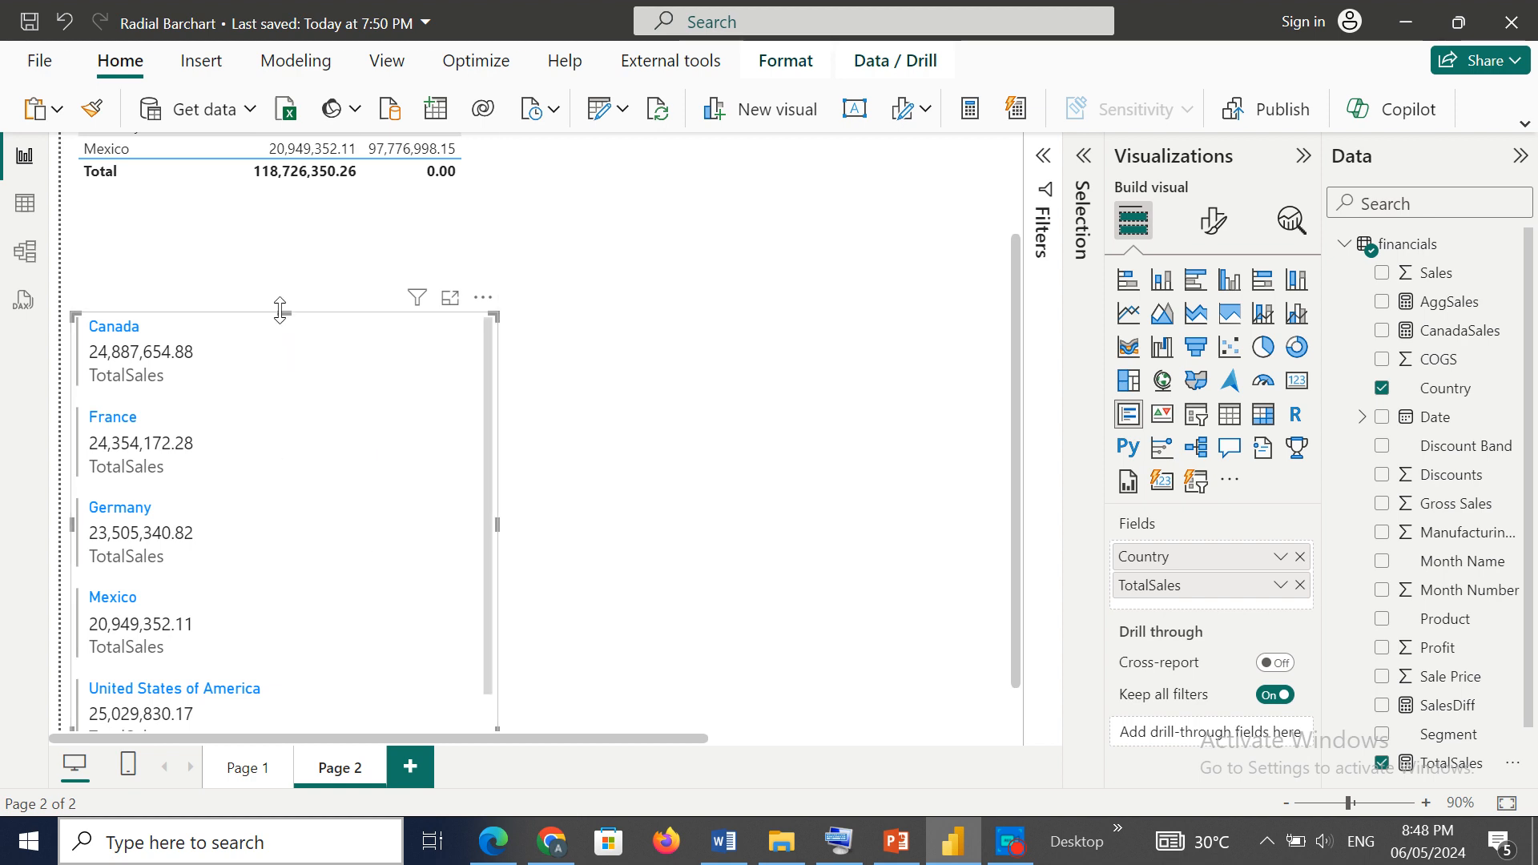
Step: Shorten and narrow the multi-row card, place it just below the sales table, and clear its country highlighting
drag(280, 311, 272, 361)
click(271, 391)
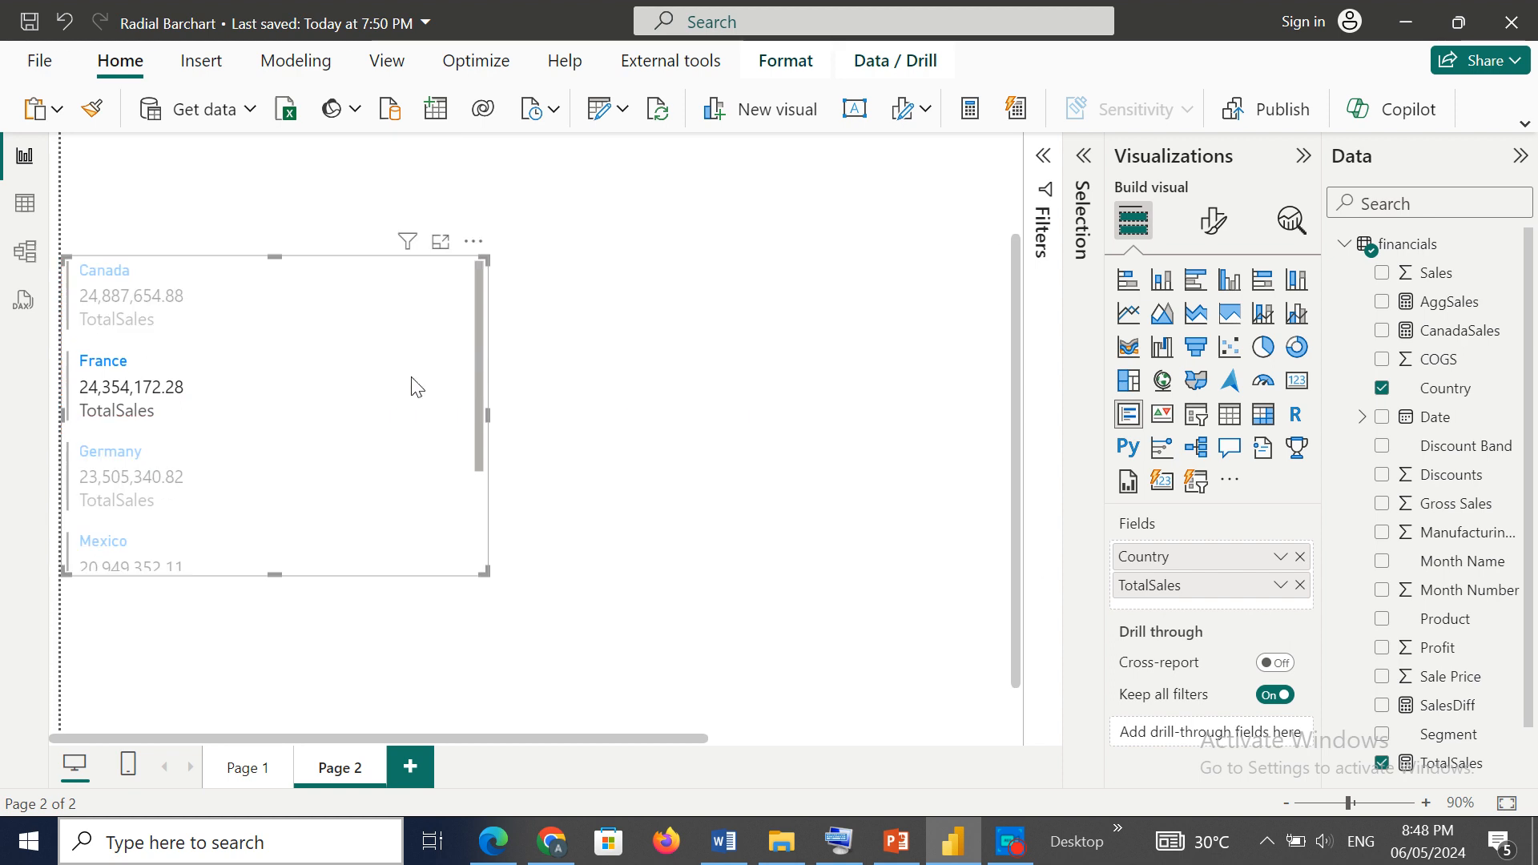
click(305, 332)
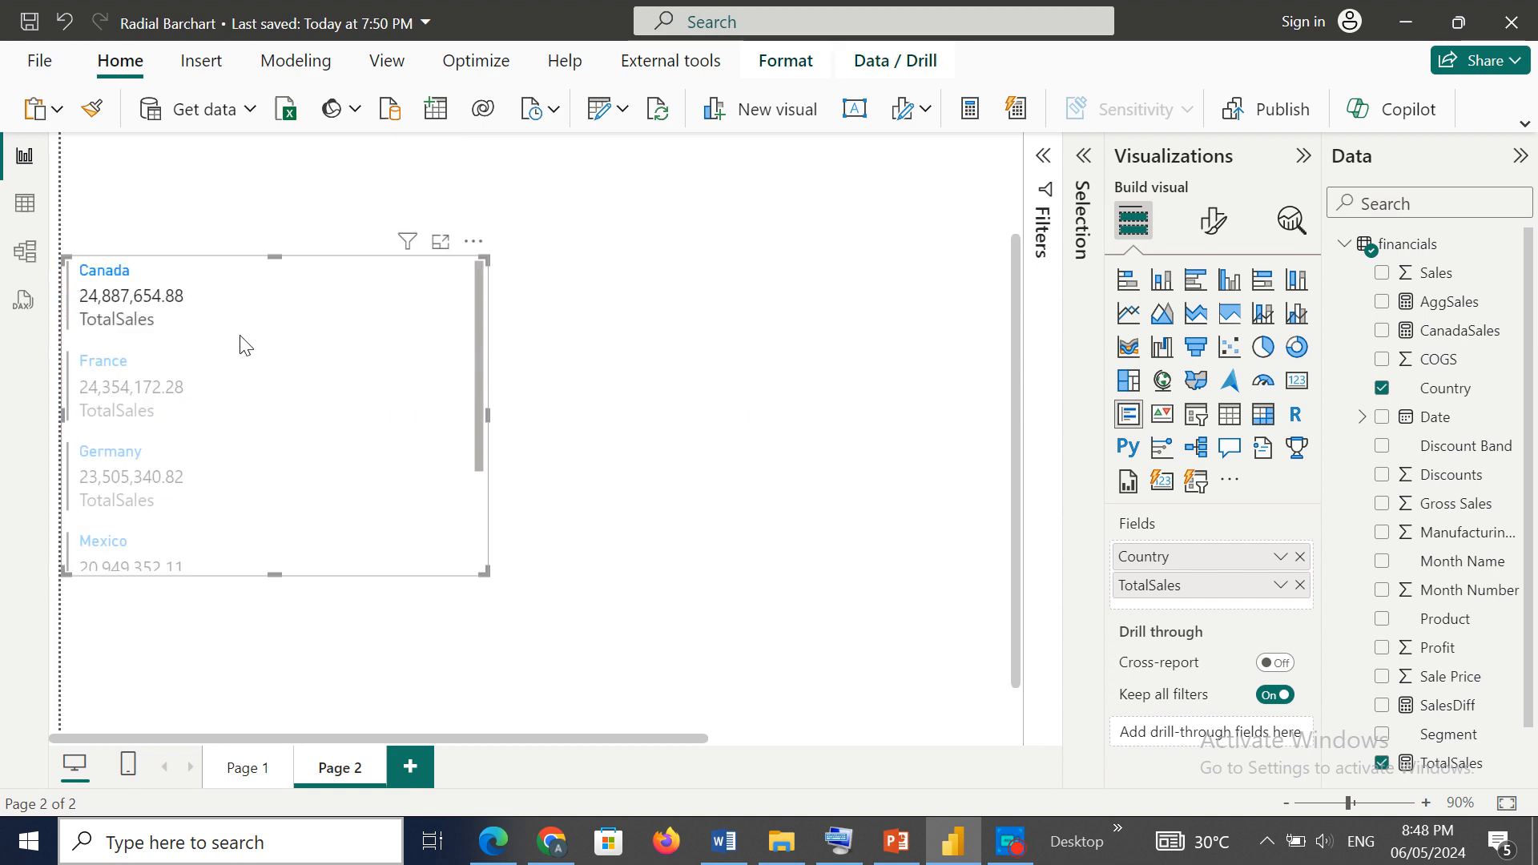
click(174, 320)
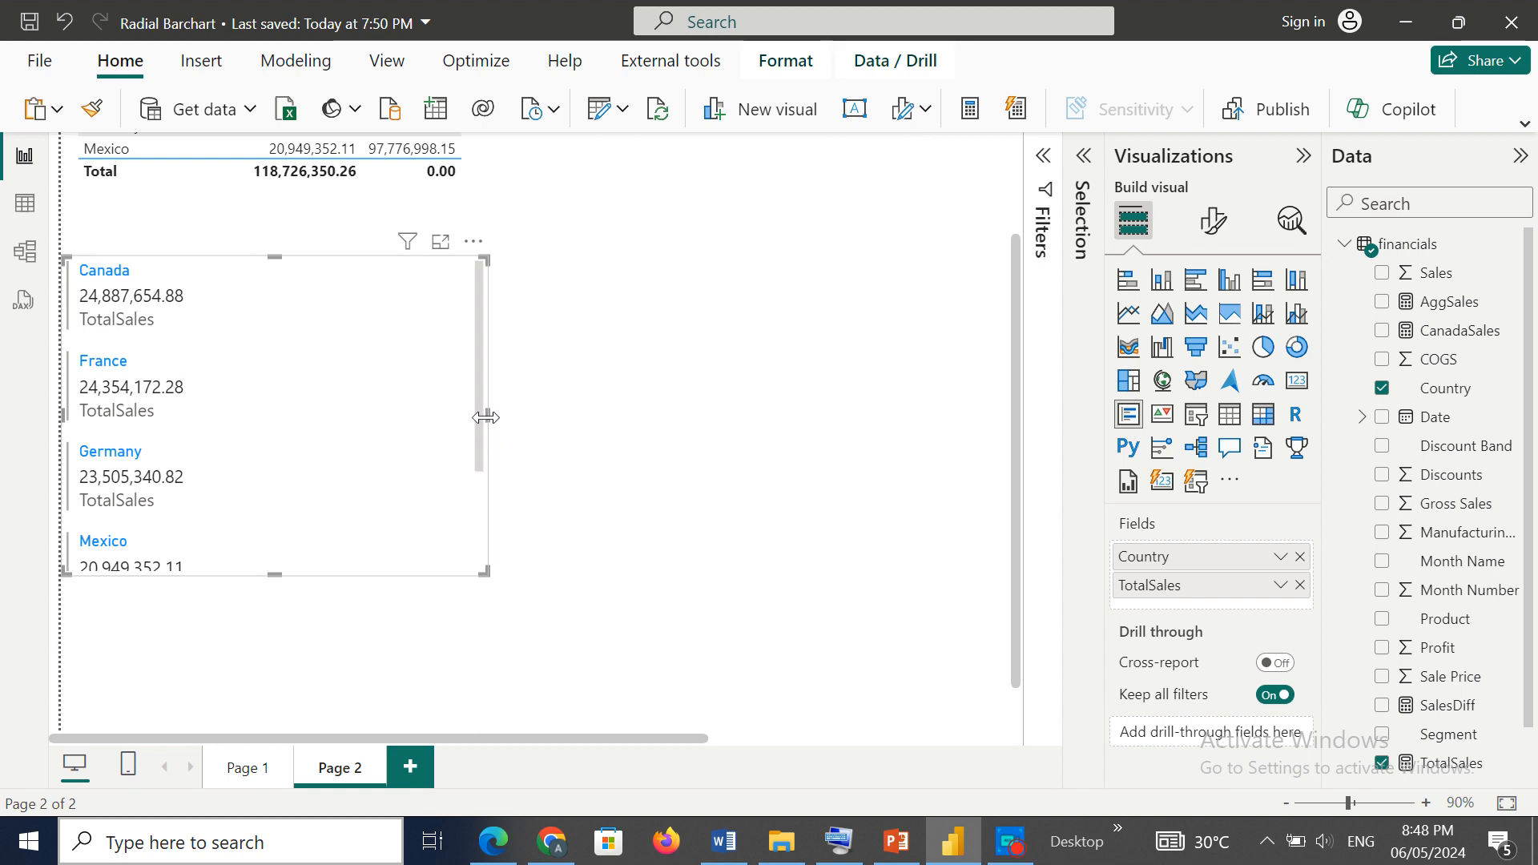
drag(485, 417, 276, 396)
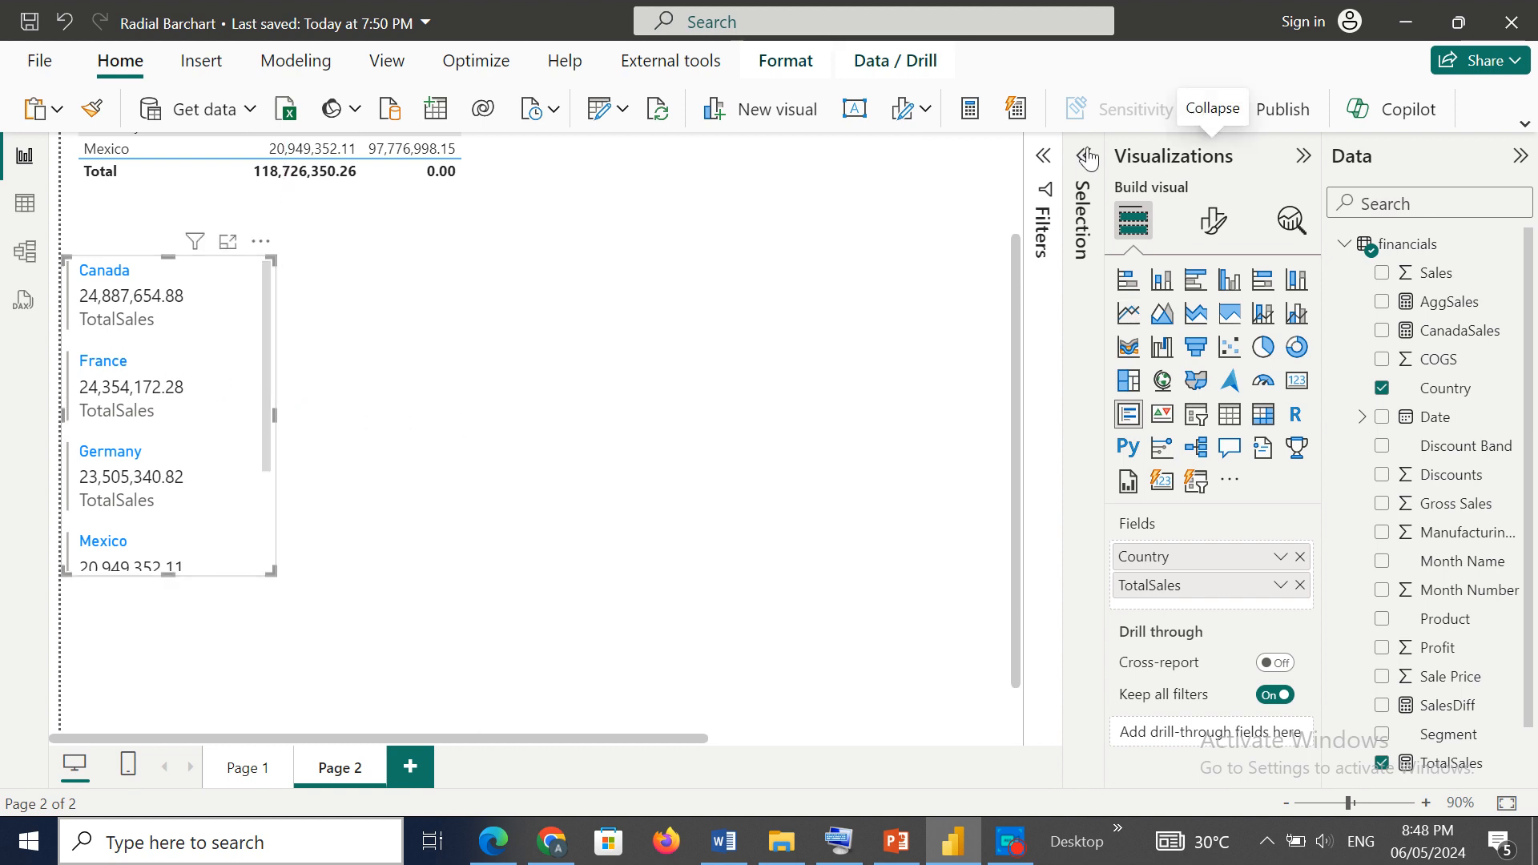
Step: Filter the multi-row card by Country to show only United States of America
click(1045, 160)
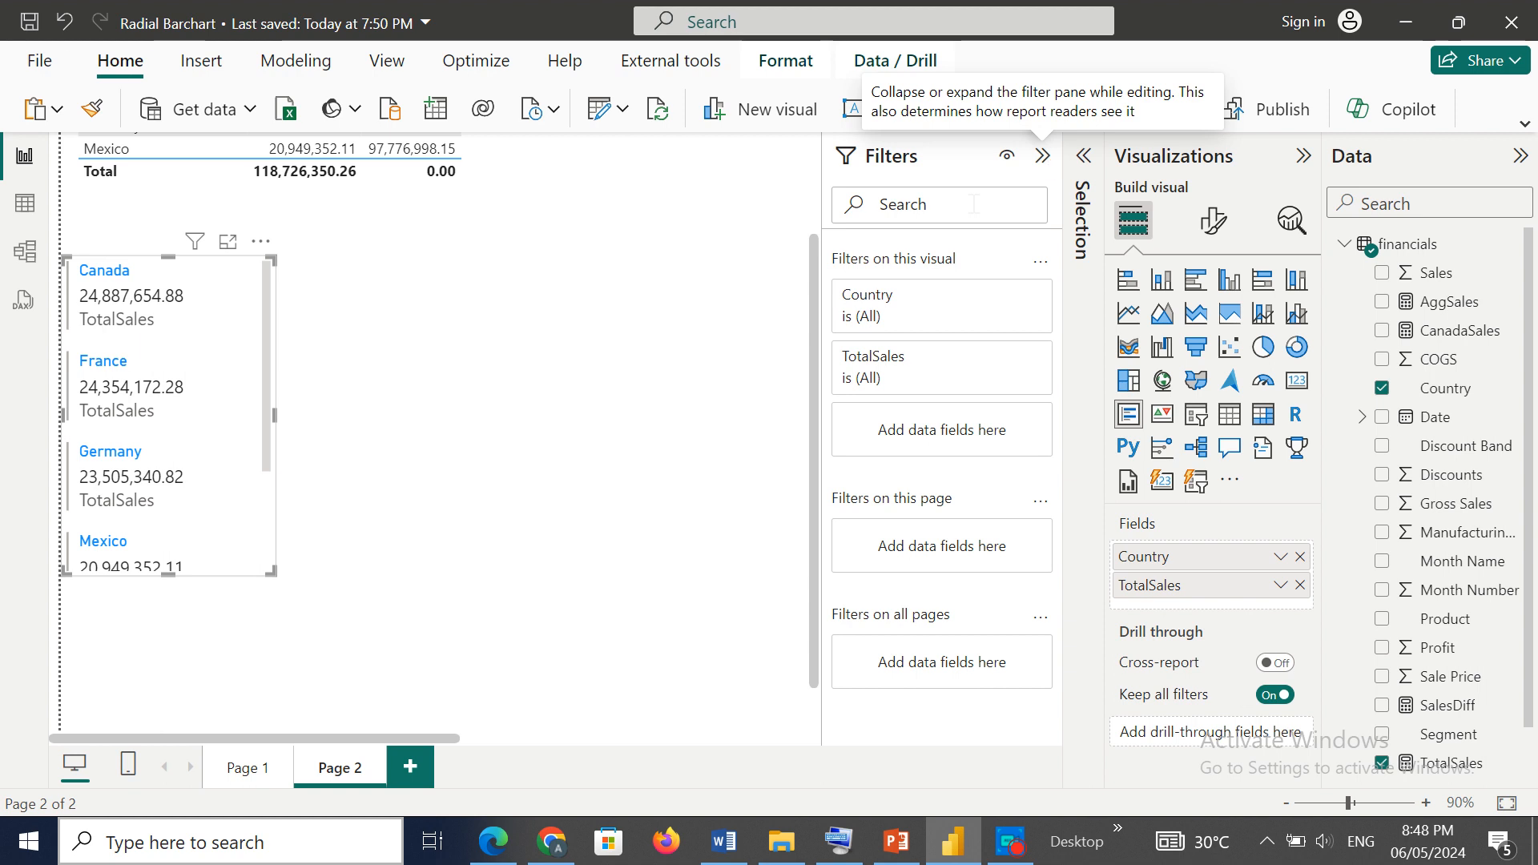
click(994, 320)
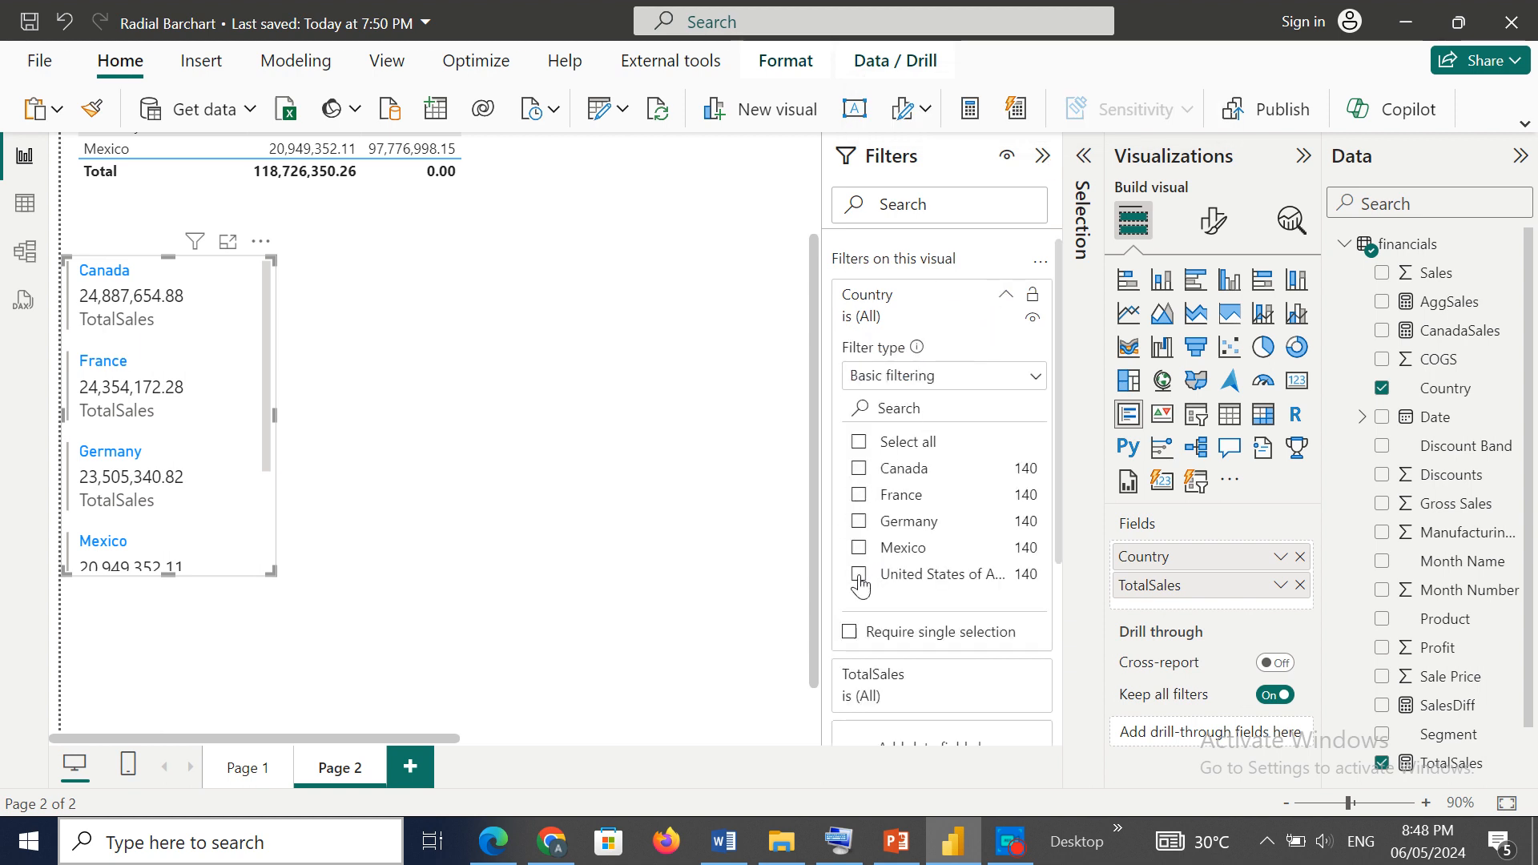
click(860, 577)
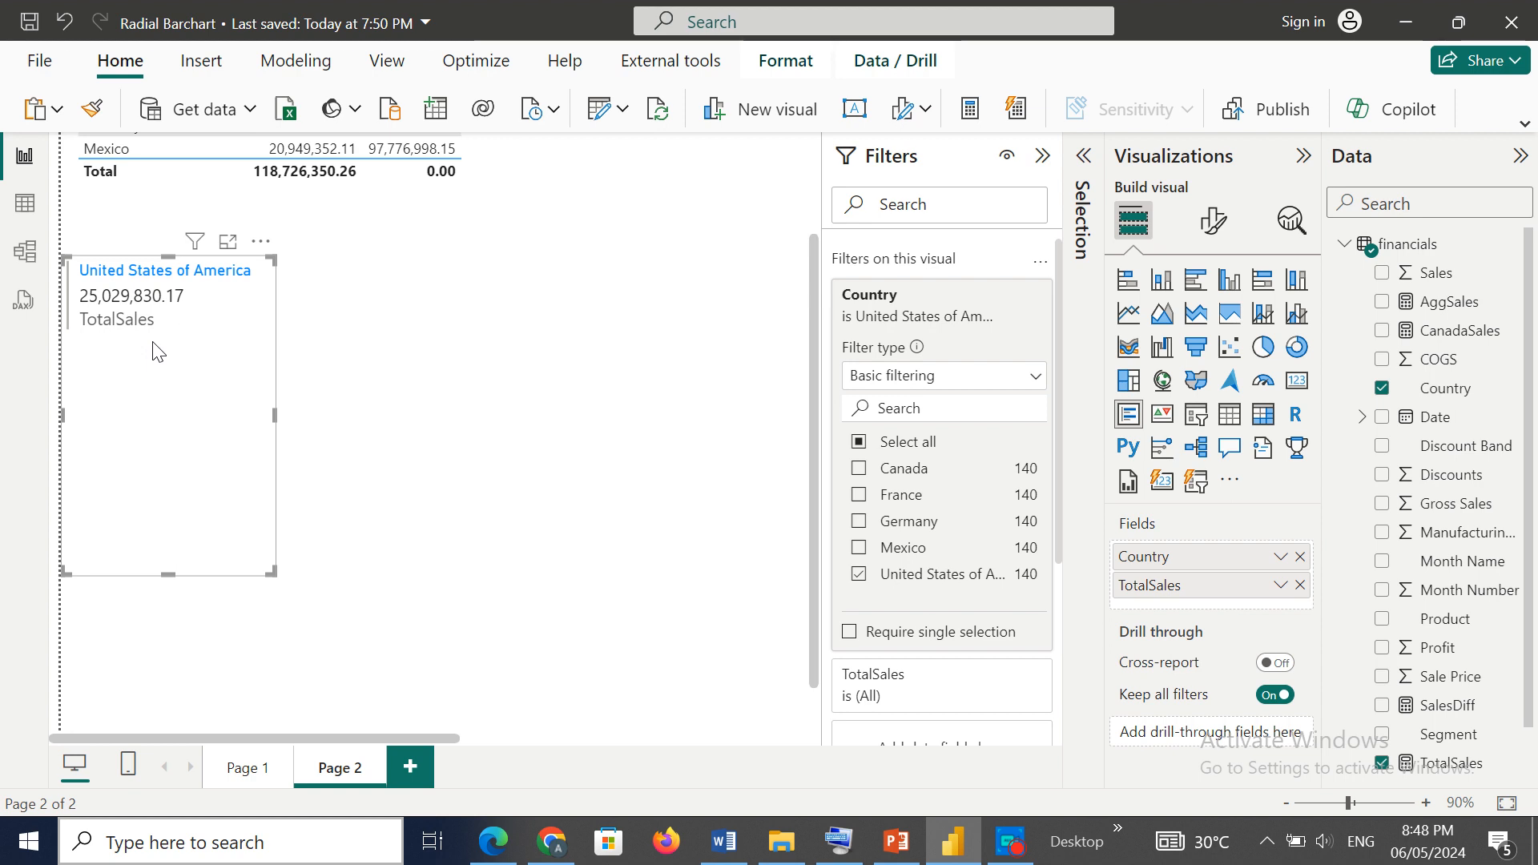
click(1042, 157)
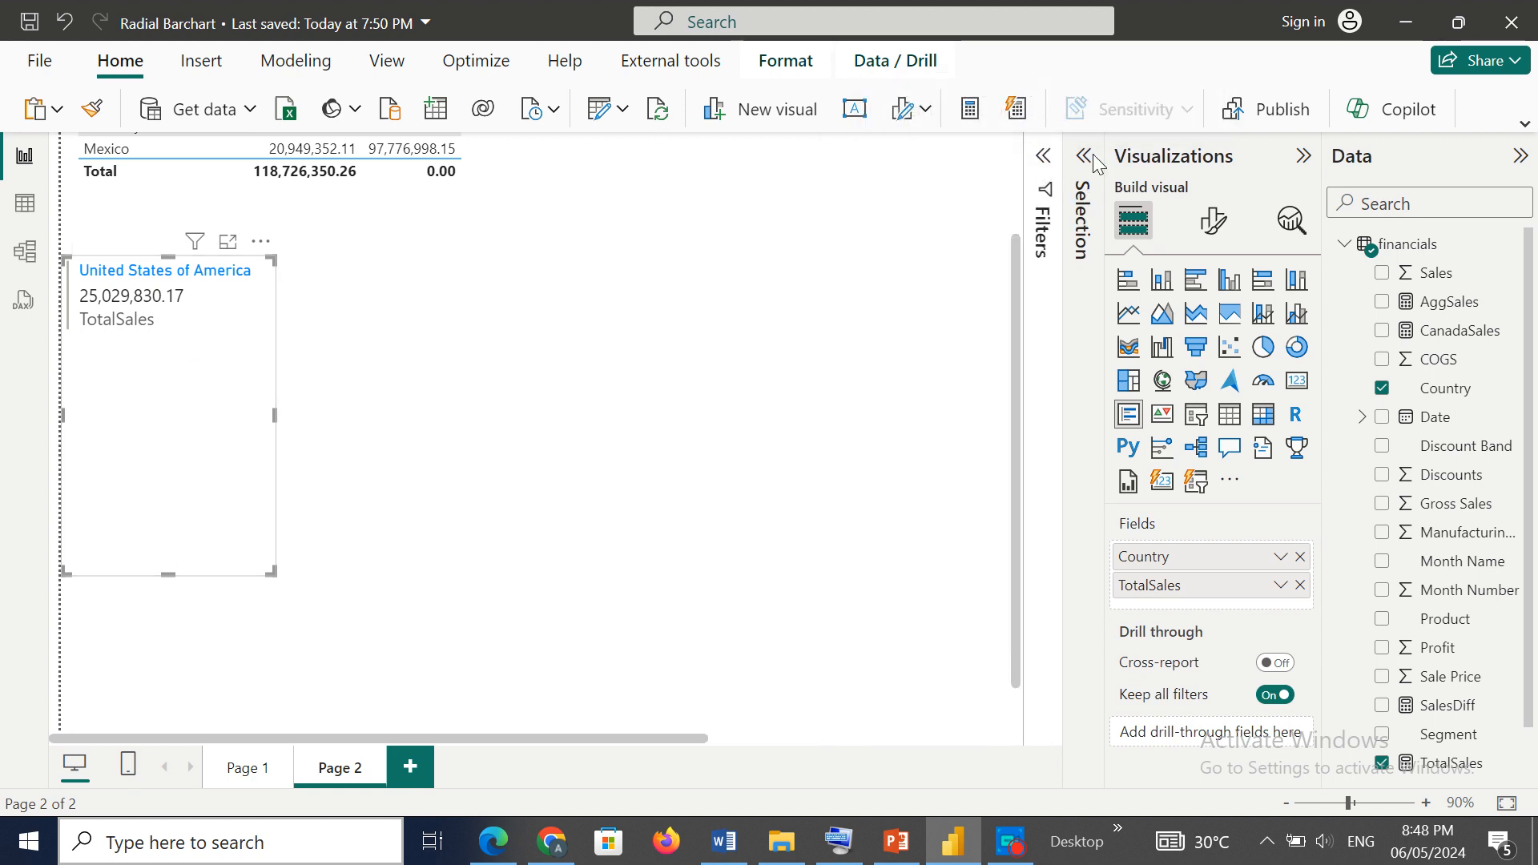
Step: Move the multi-row card away from beneath the sales table to the empty area nearer the donut arcs
click(1306, 156)
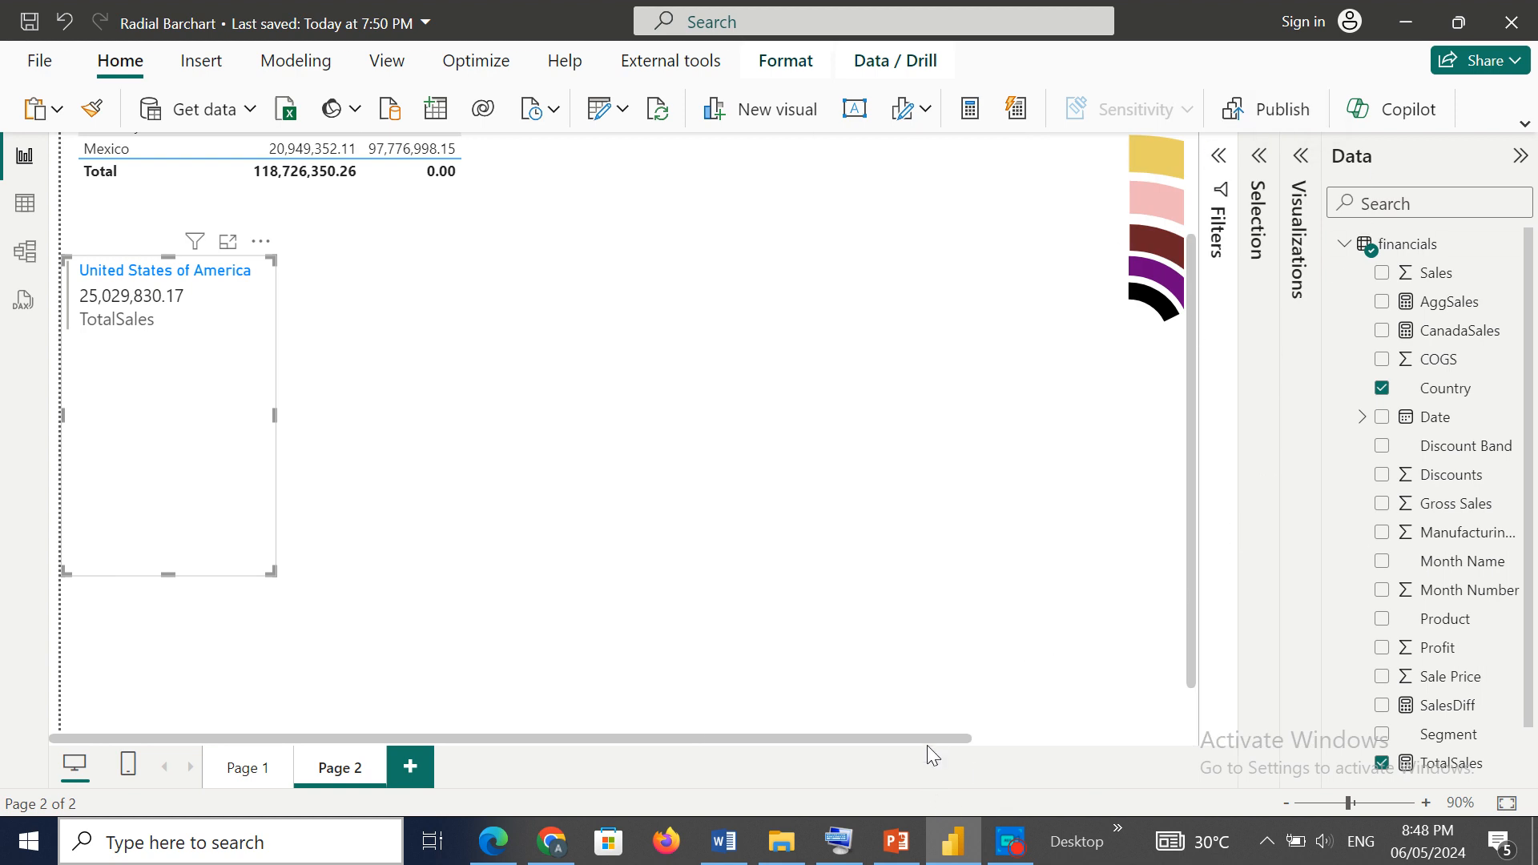
drag(928, 737, 1167, 722)
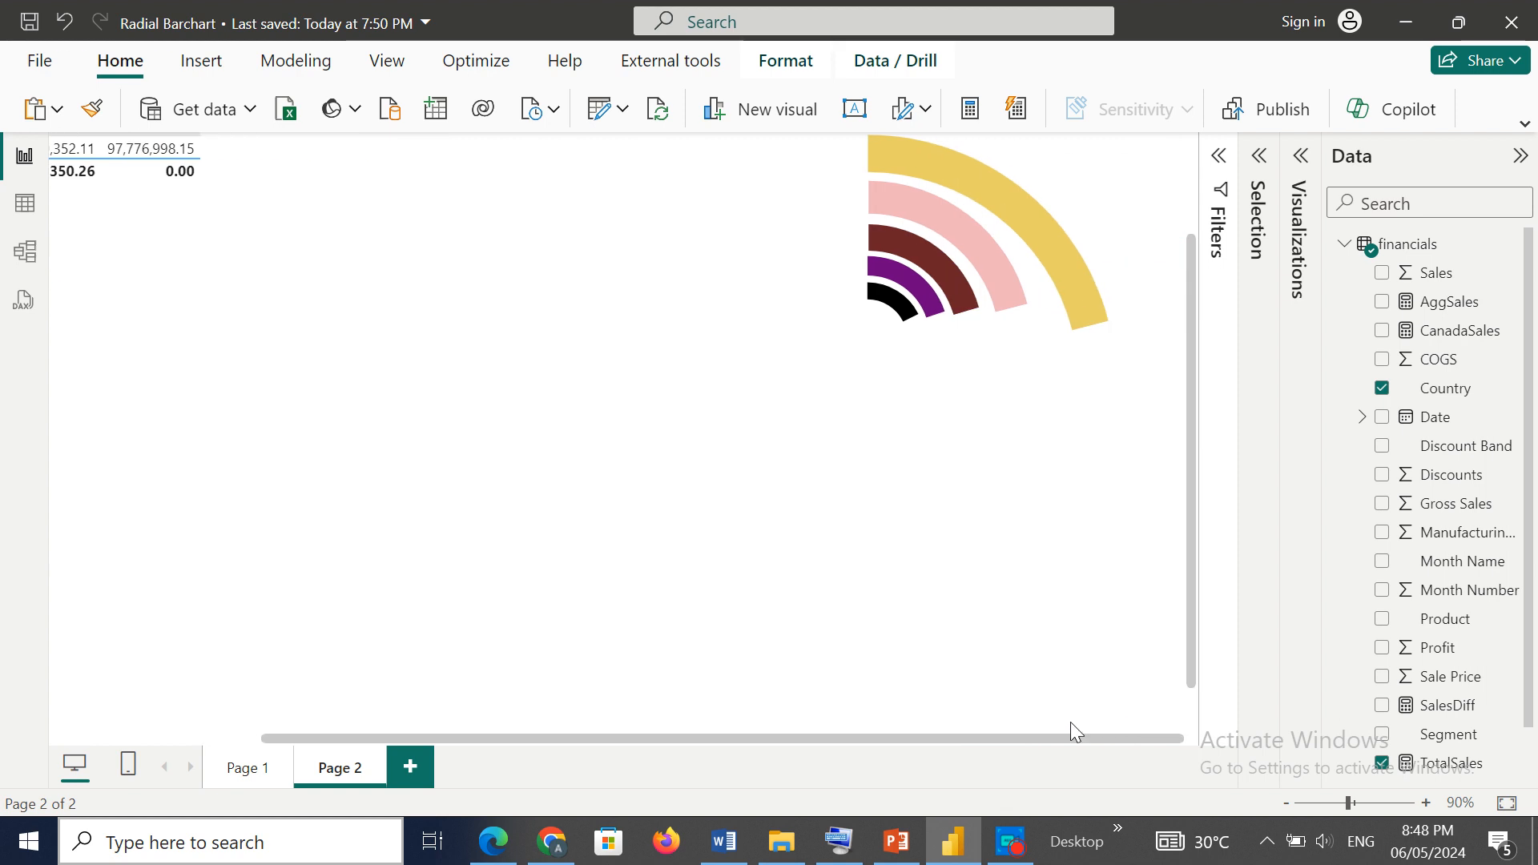
drag(1071, 724, 844, 733)
drag(182, 387, 692, 340)
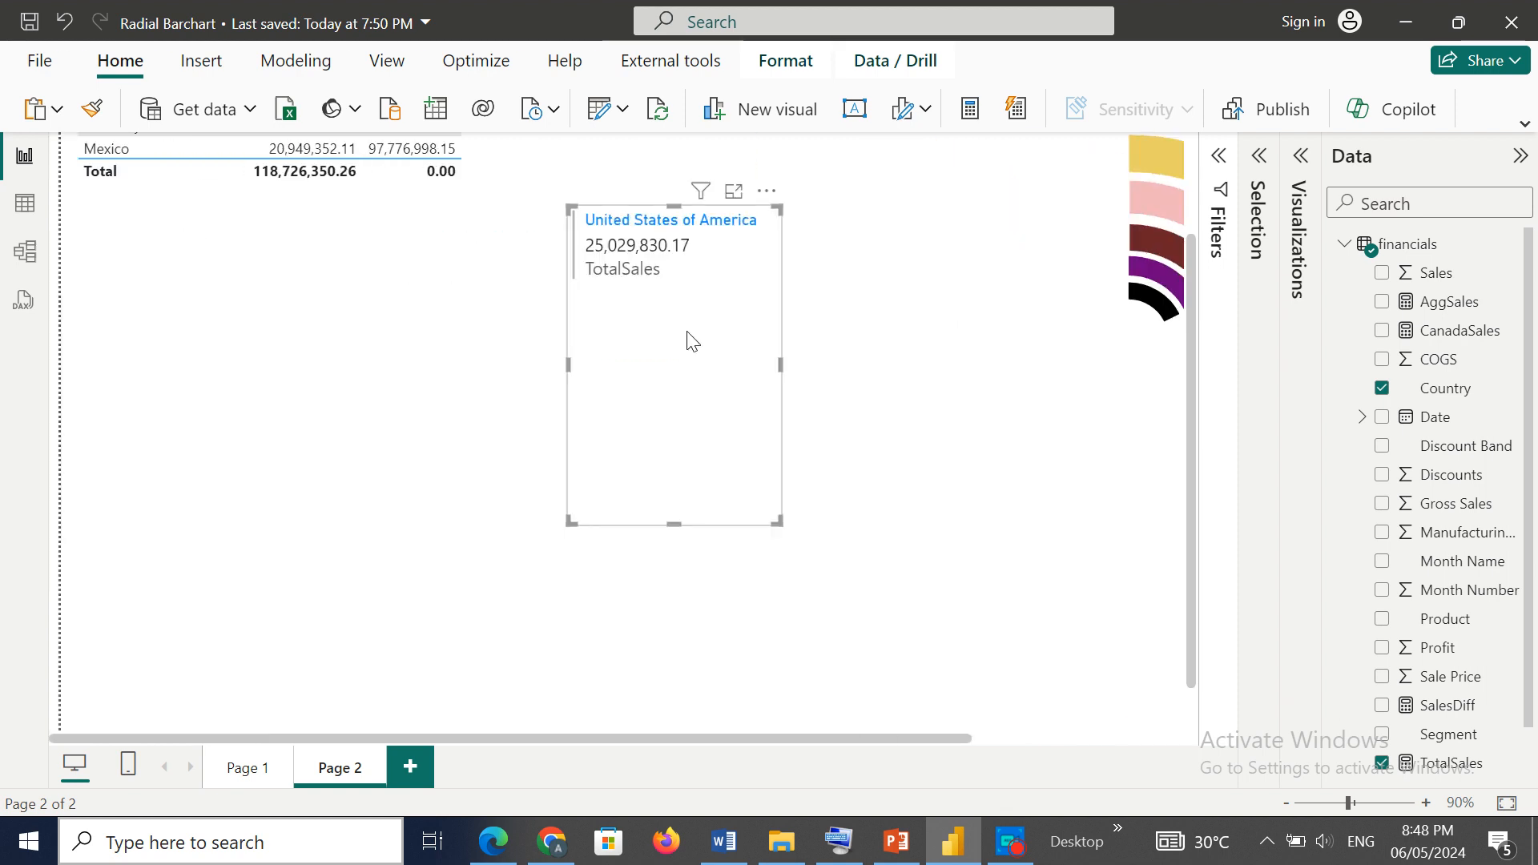
drag(754, 735, 965, 732)
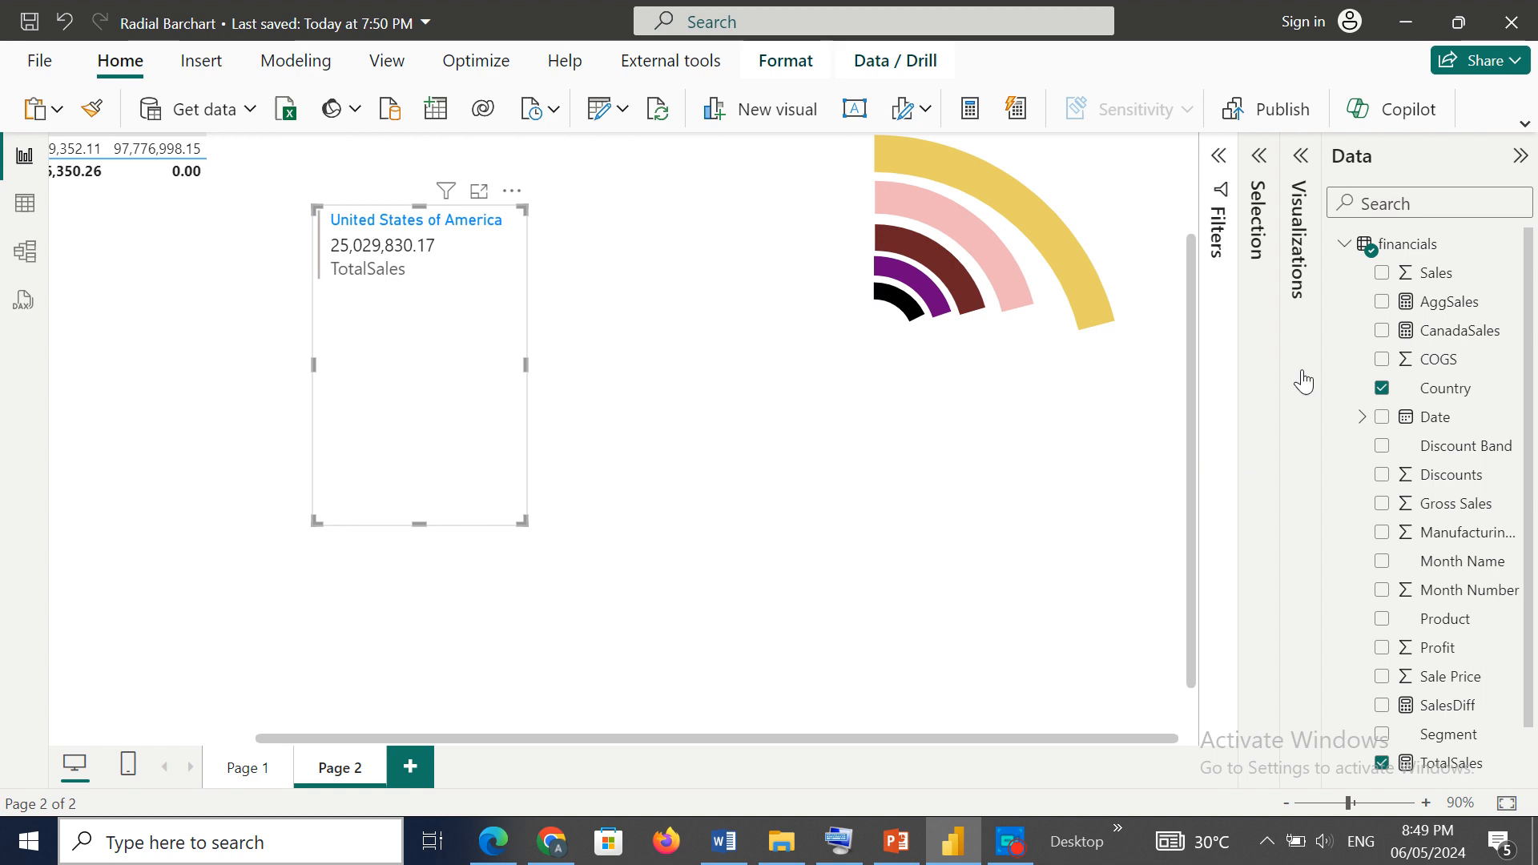
Step: Try a gold colour on the multi-row card's callout values and undo it
click(1303, 158)
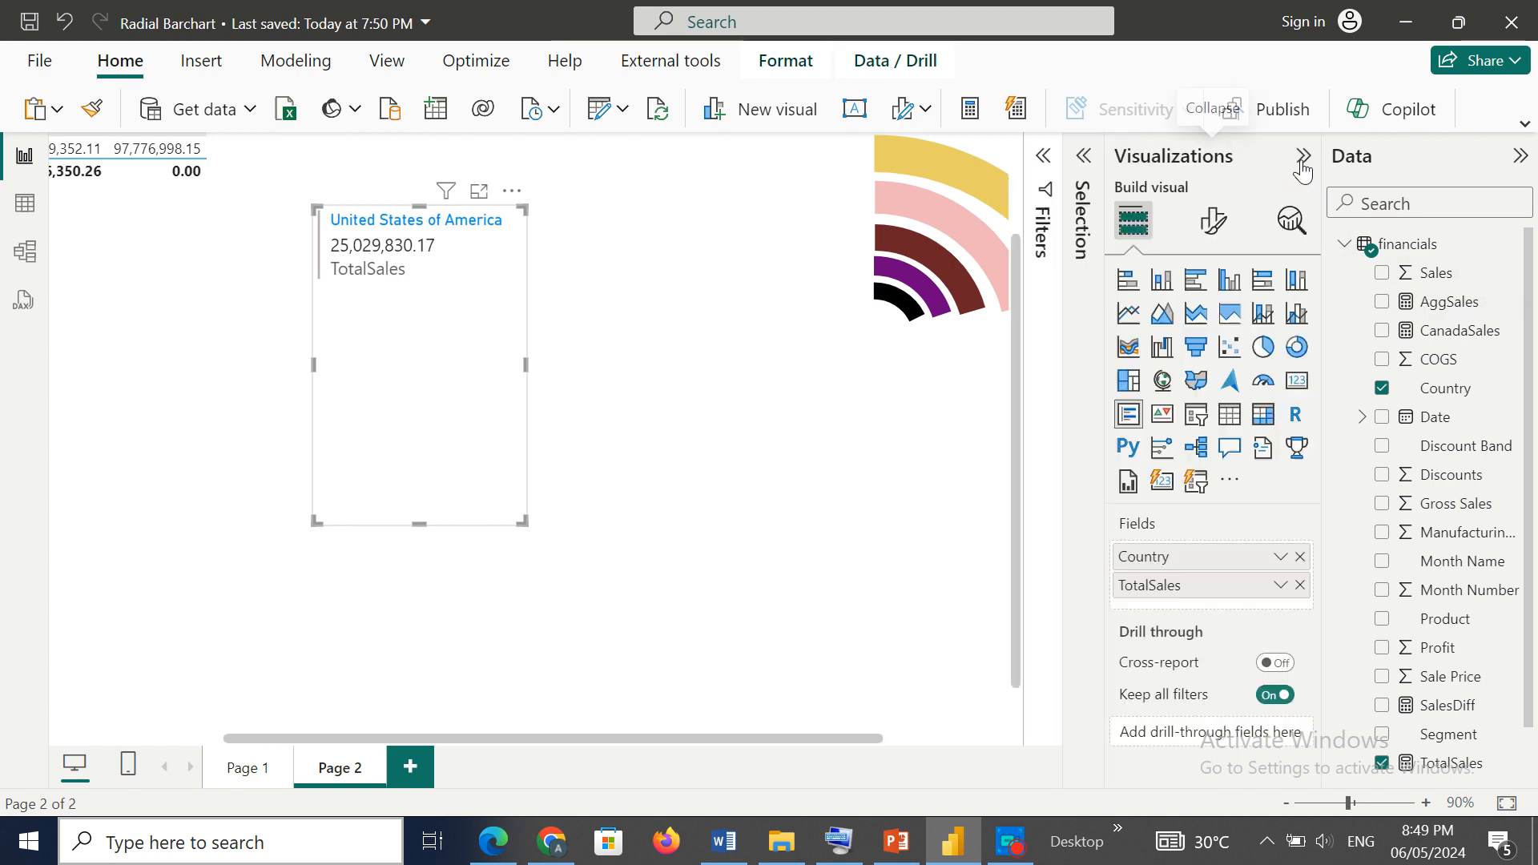
click(1212, 221)
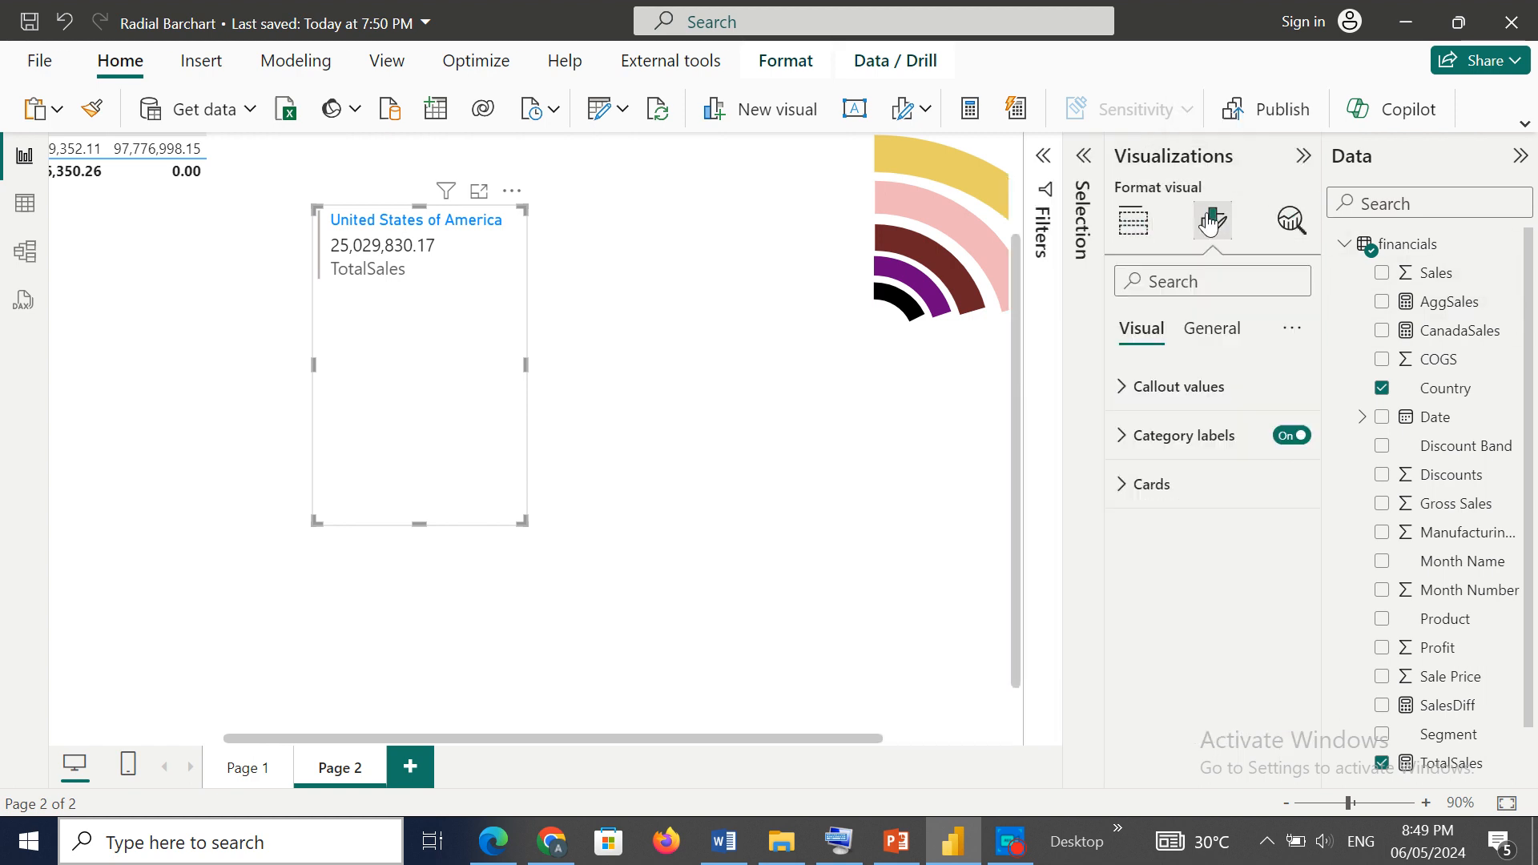
click(1161, 400)
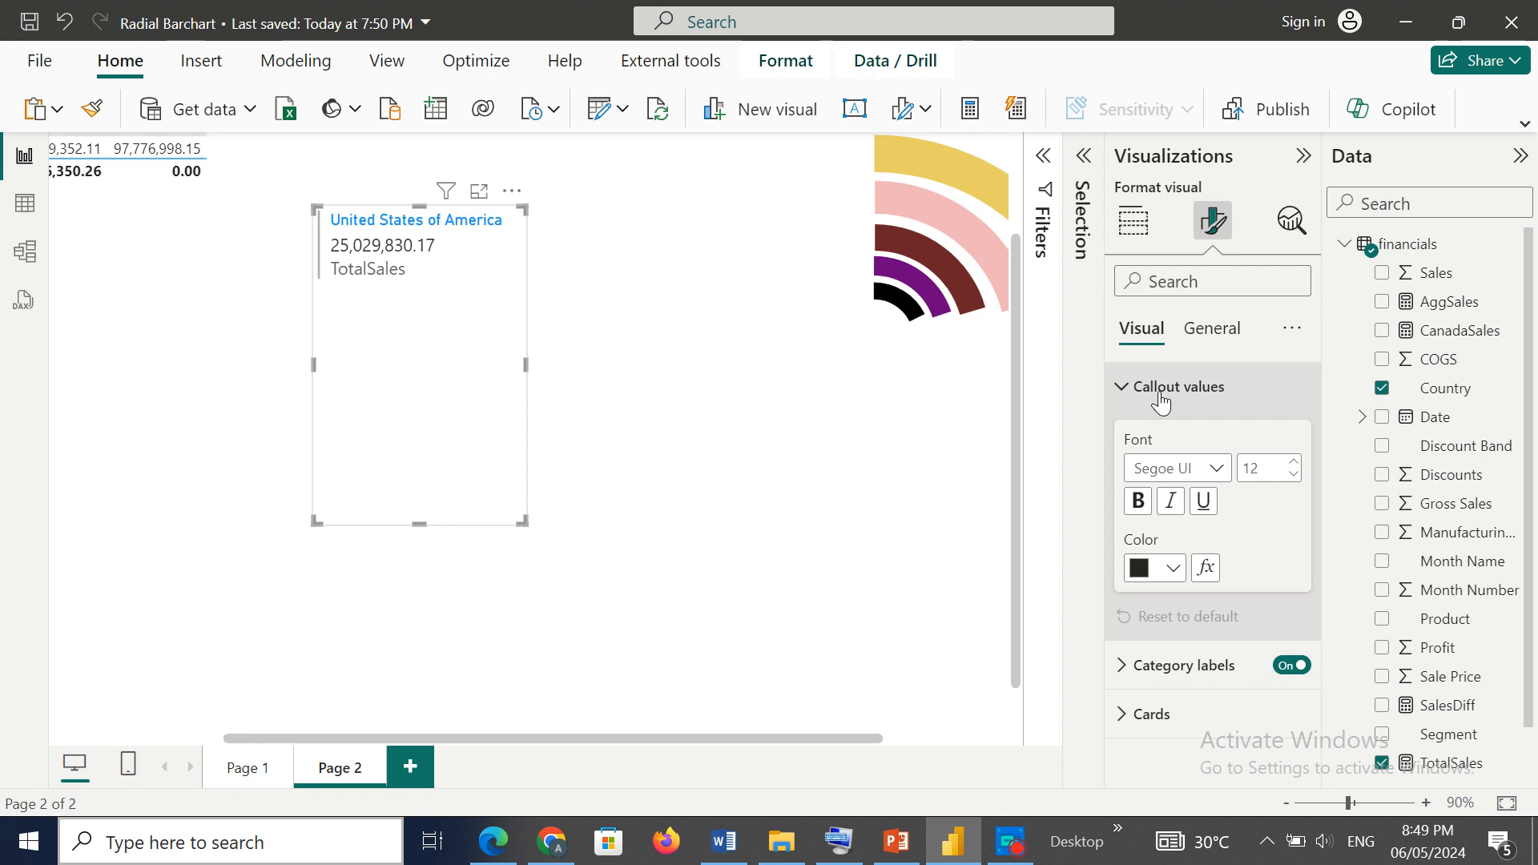
click(1170, 578)
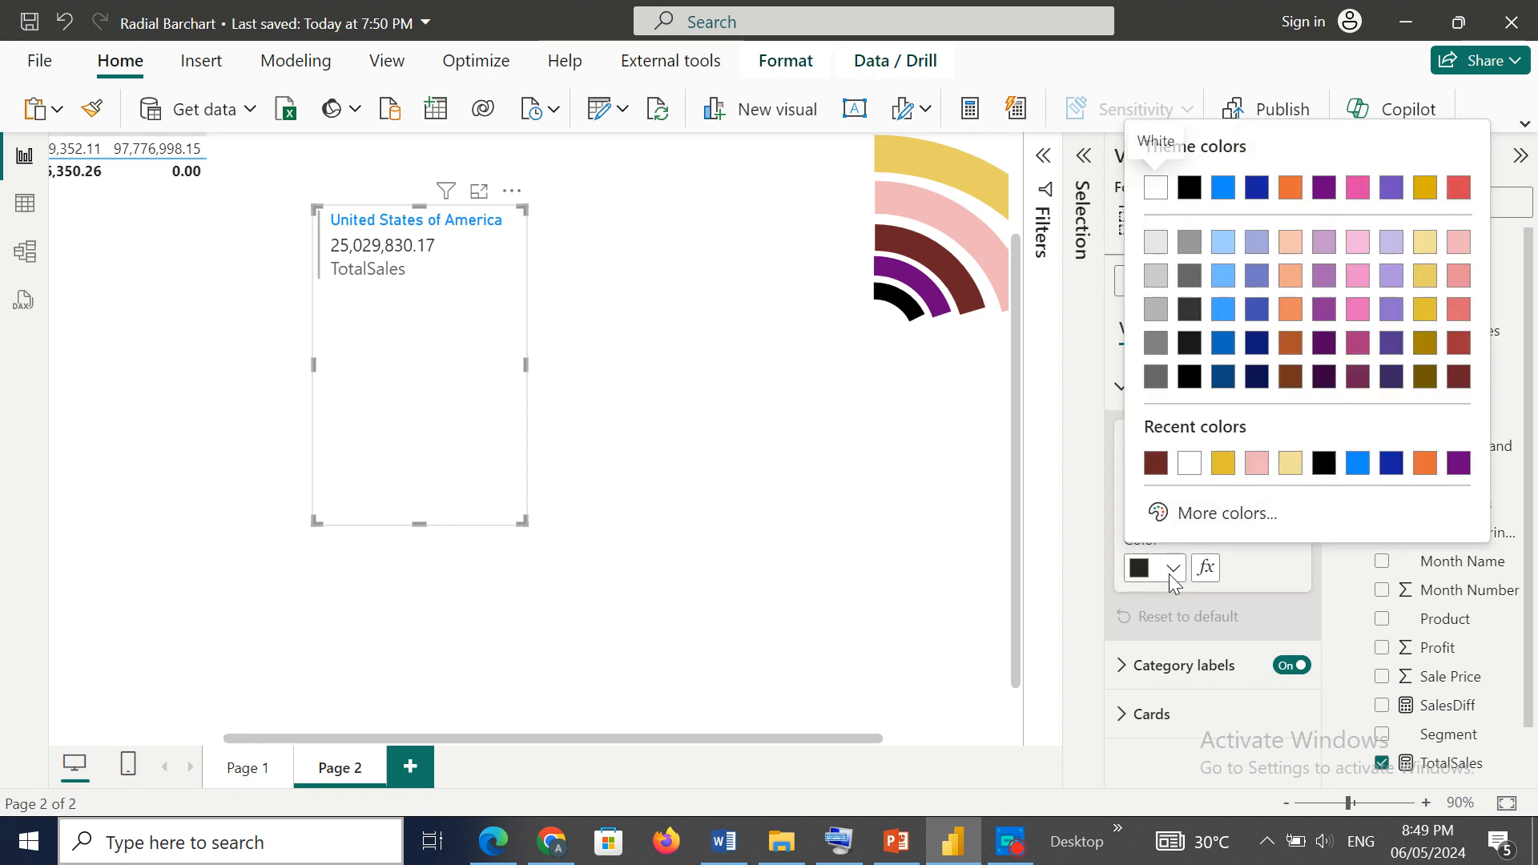
click(1218, 460)
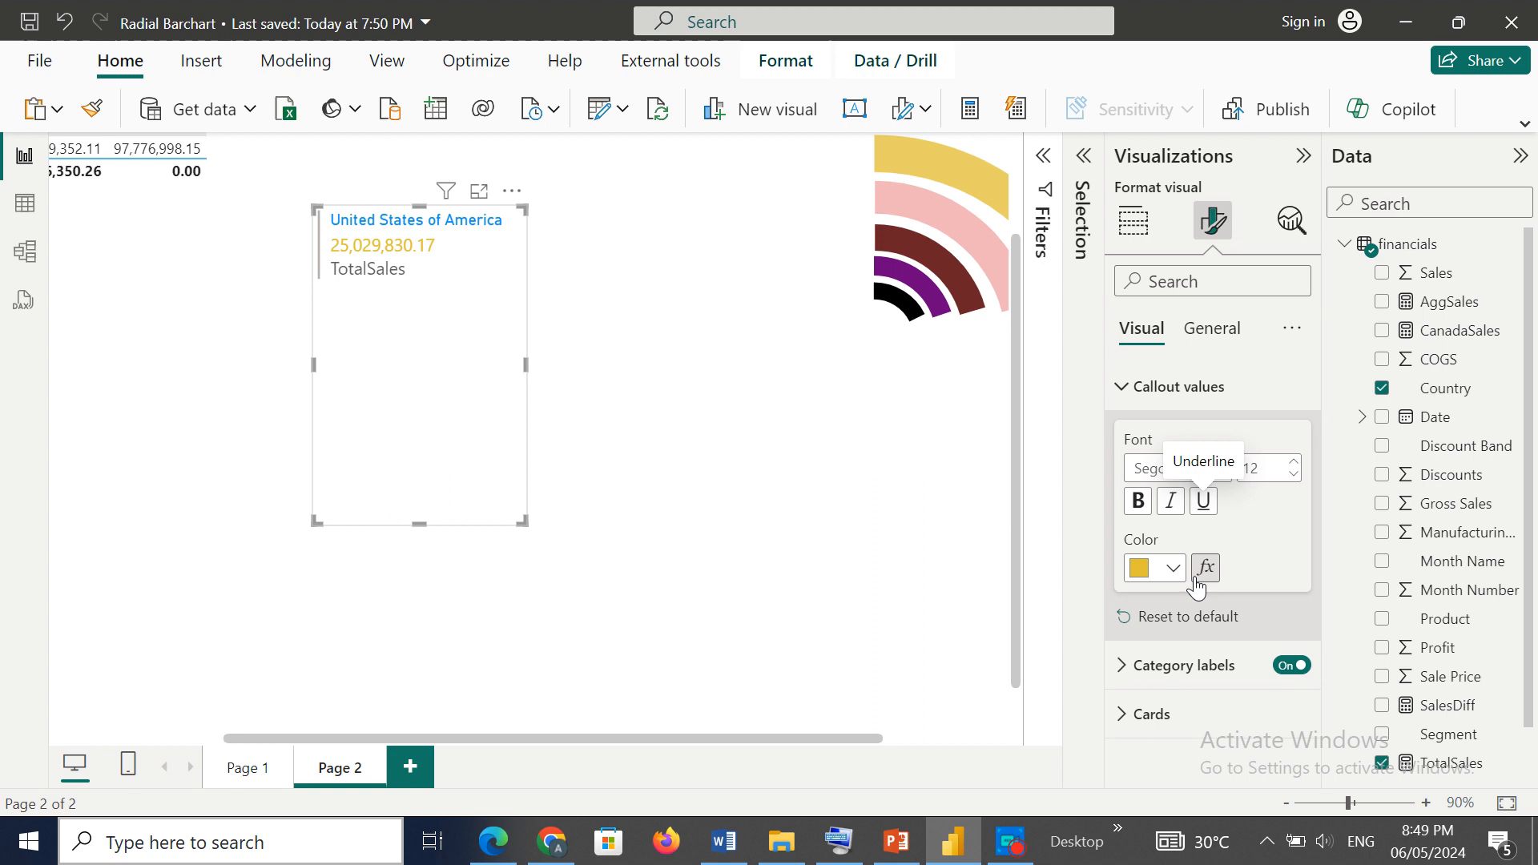
click(64, 16)
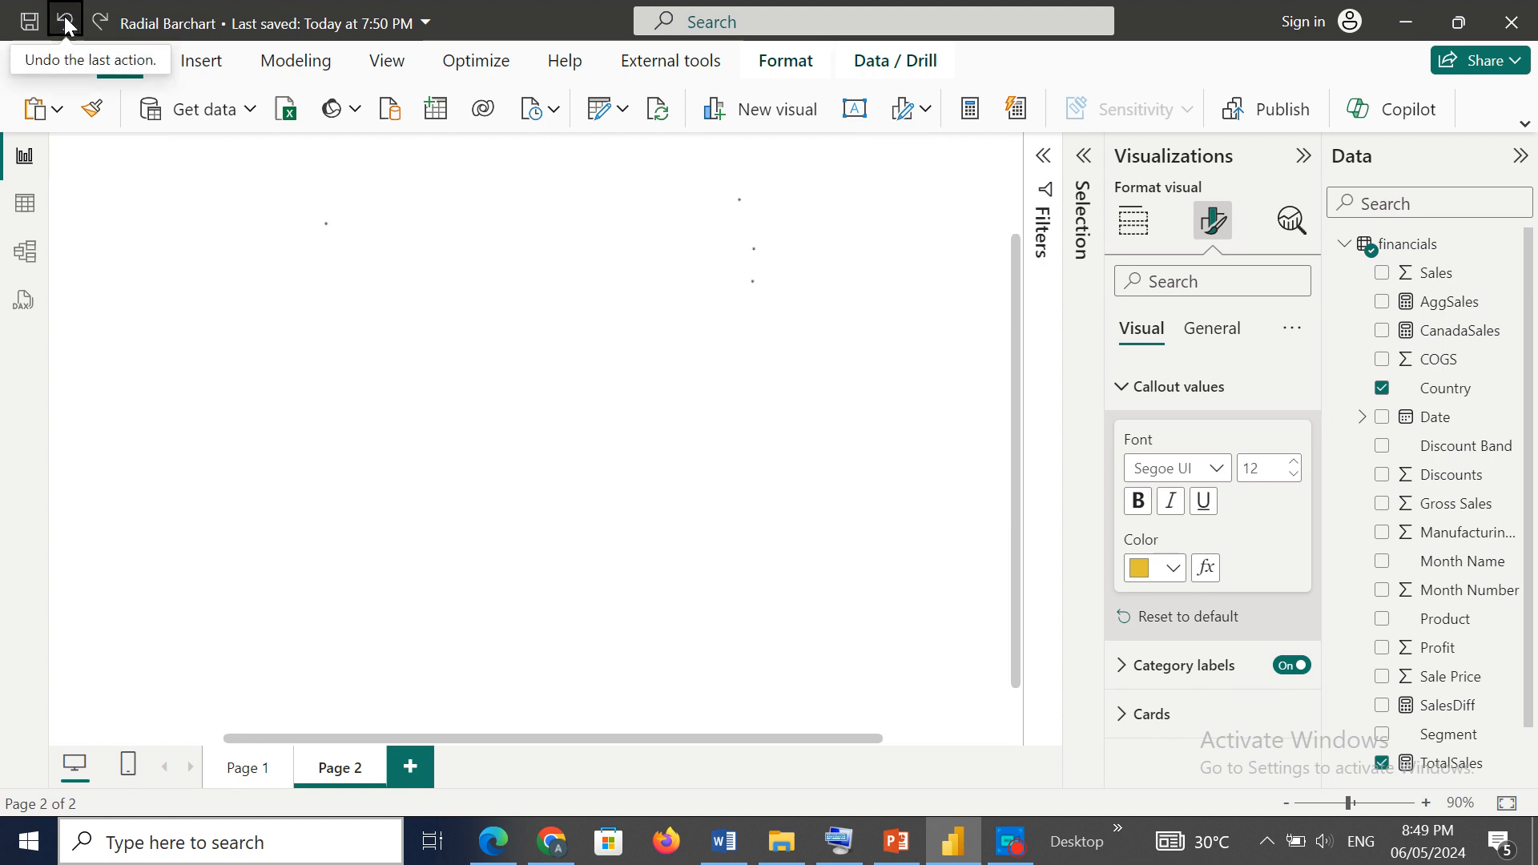
click(1122, 389)
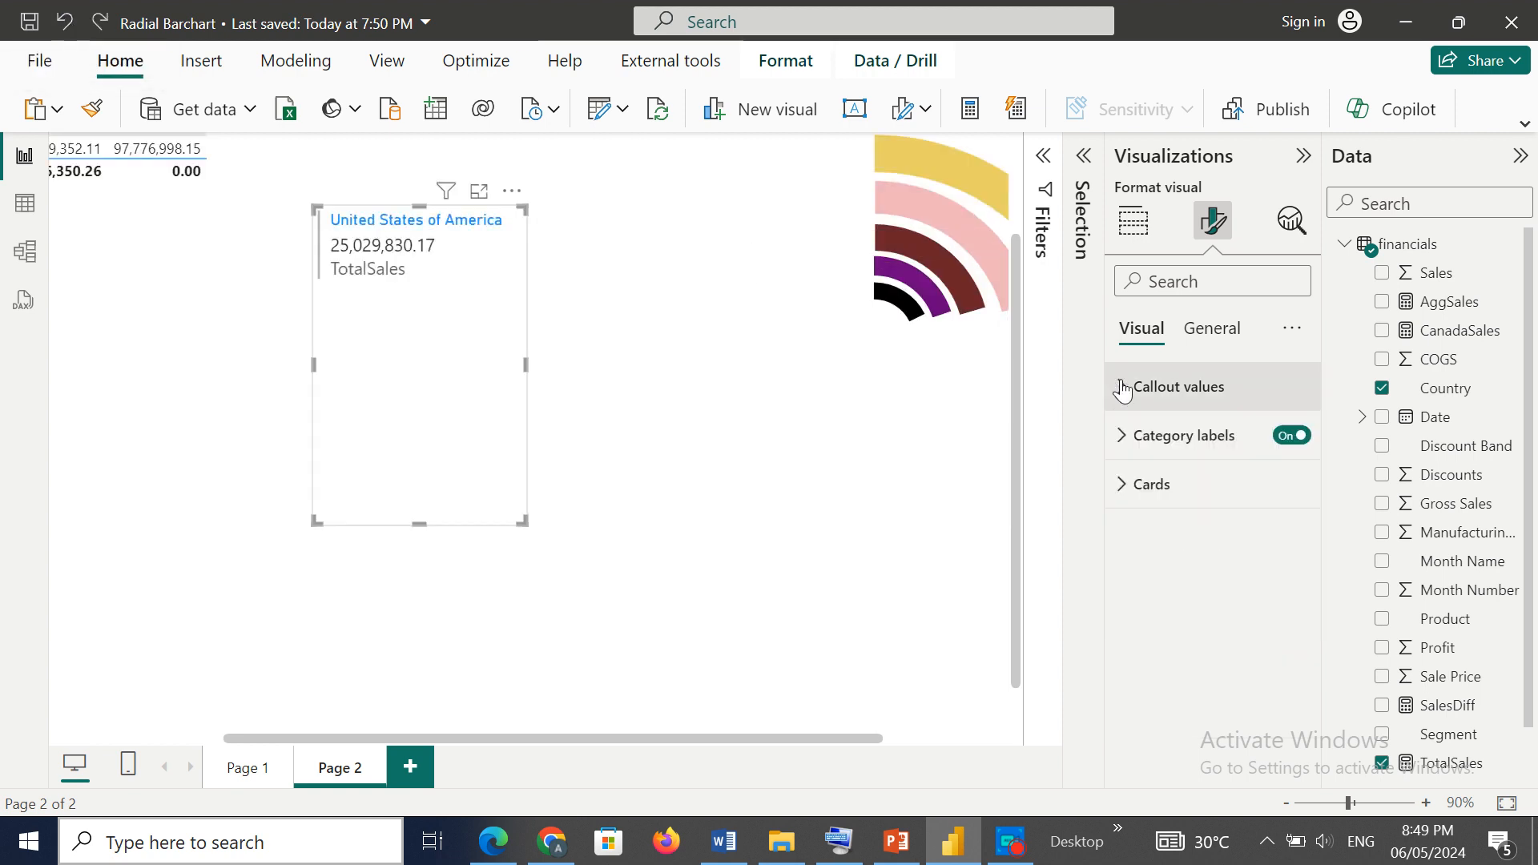
Step: Try a gold colour on the multi-row card's category labels and undo it
click(1128, 483)
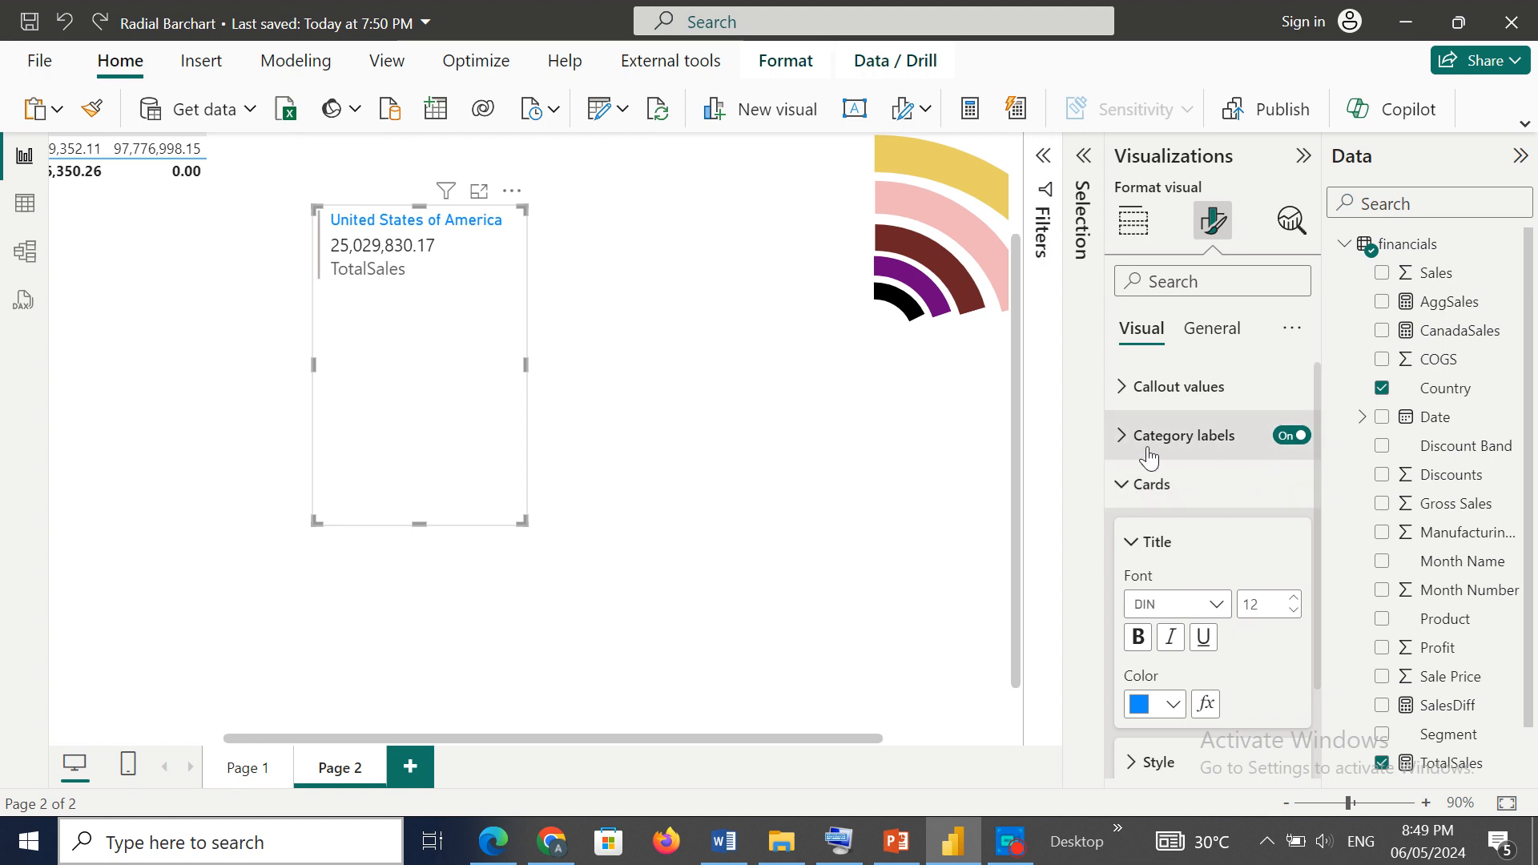
click(1117, 441)
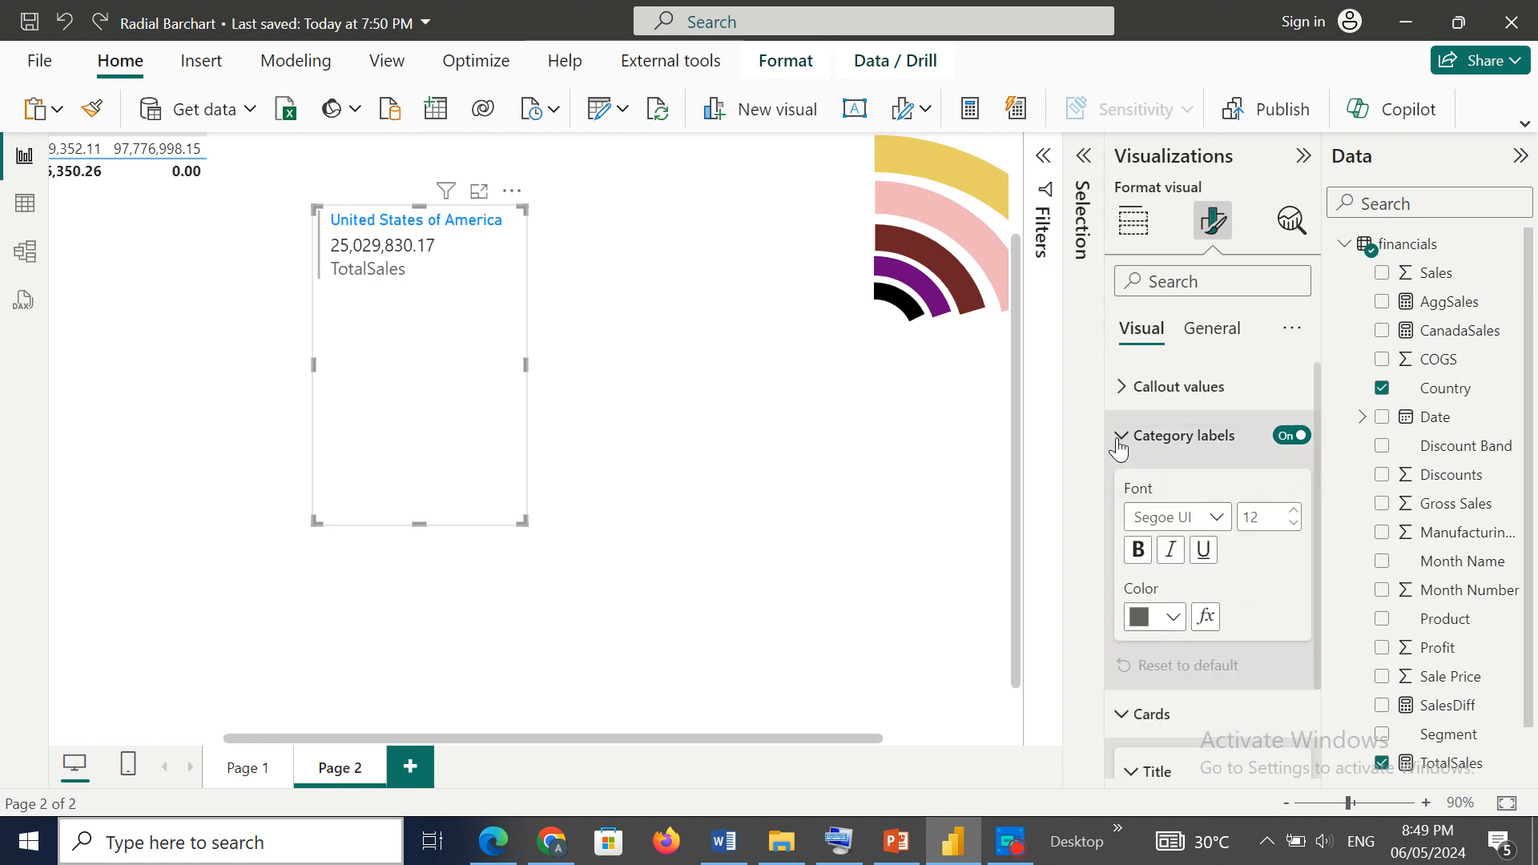
click(1165, 616)
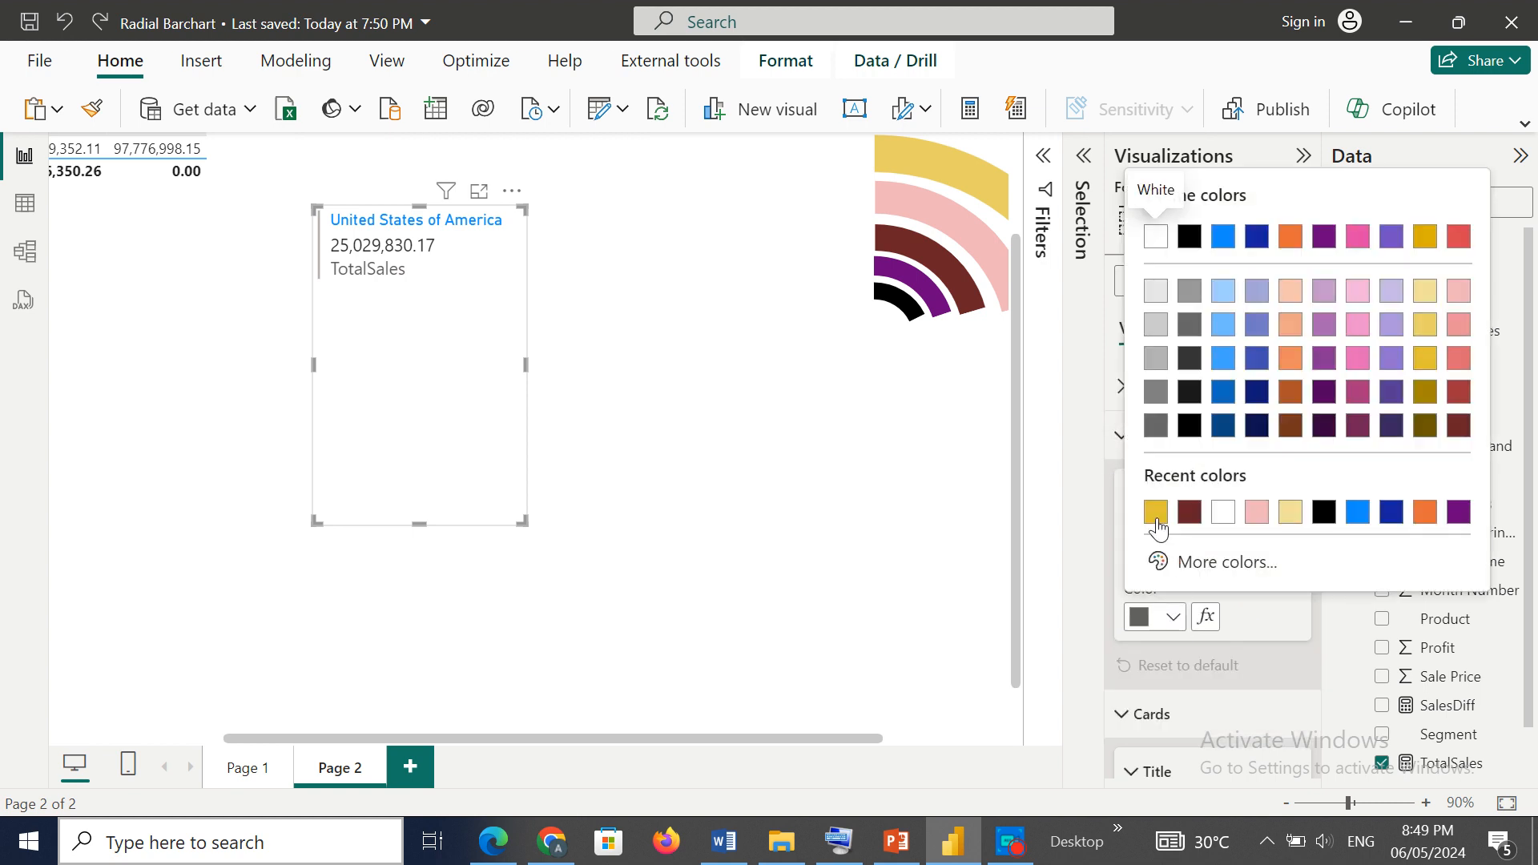
click(1158, 523)
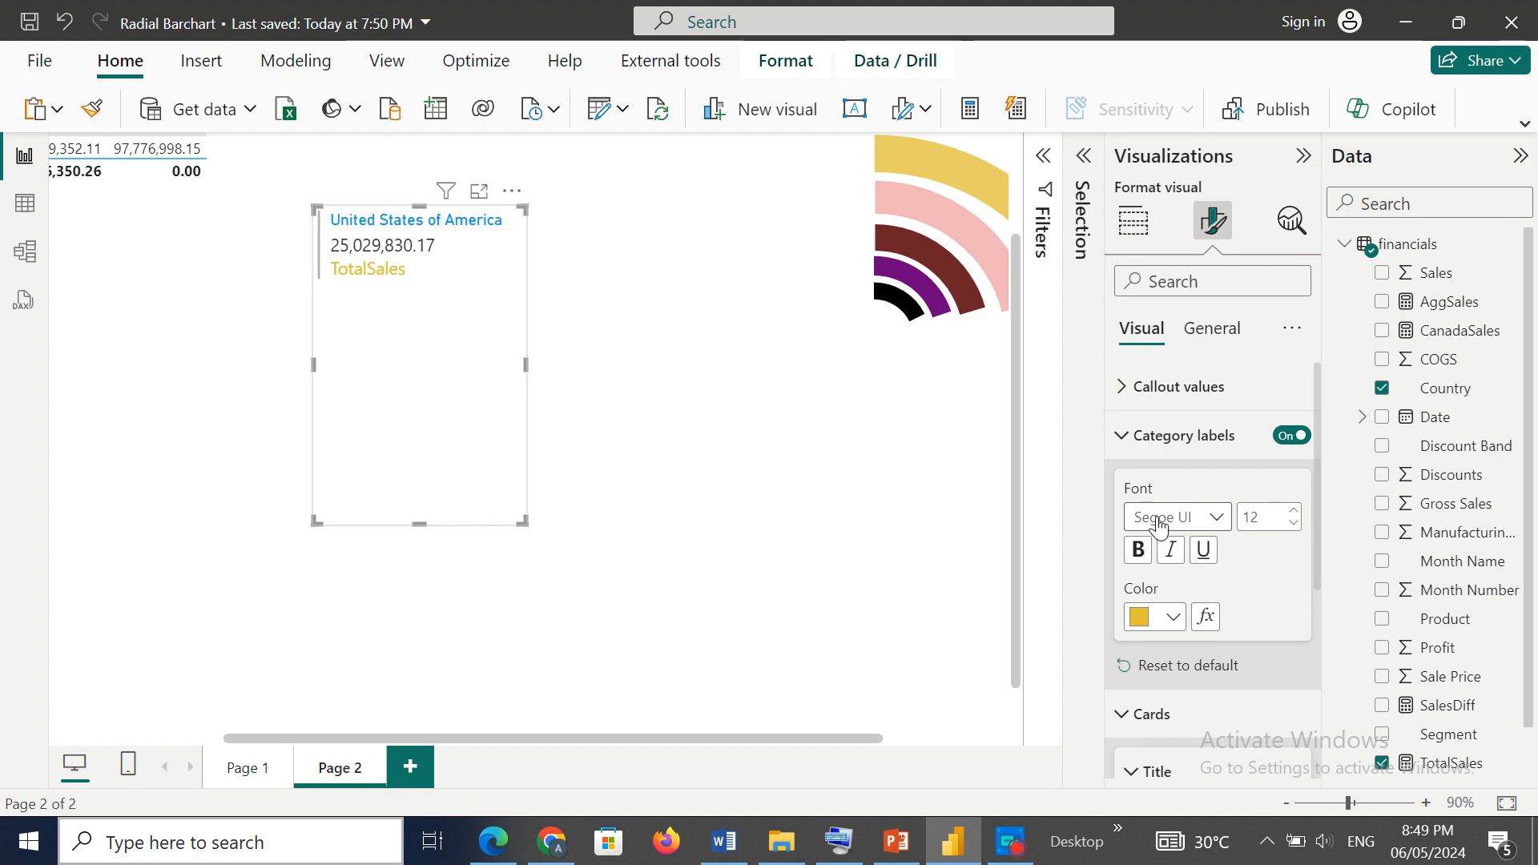
click(1160, 523)
click(1172, 615)
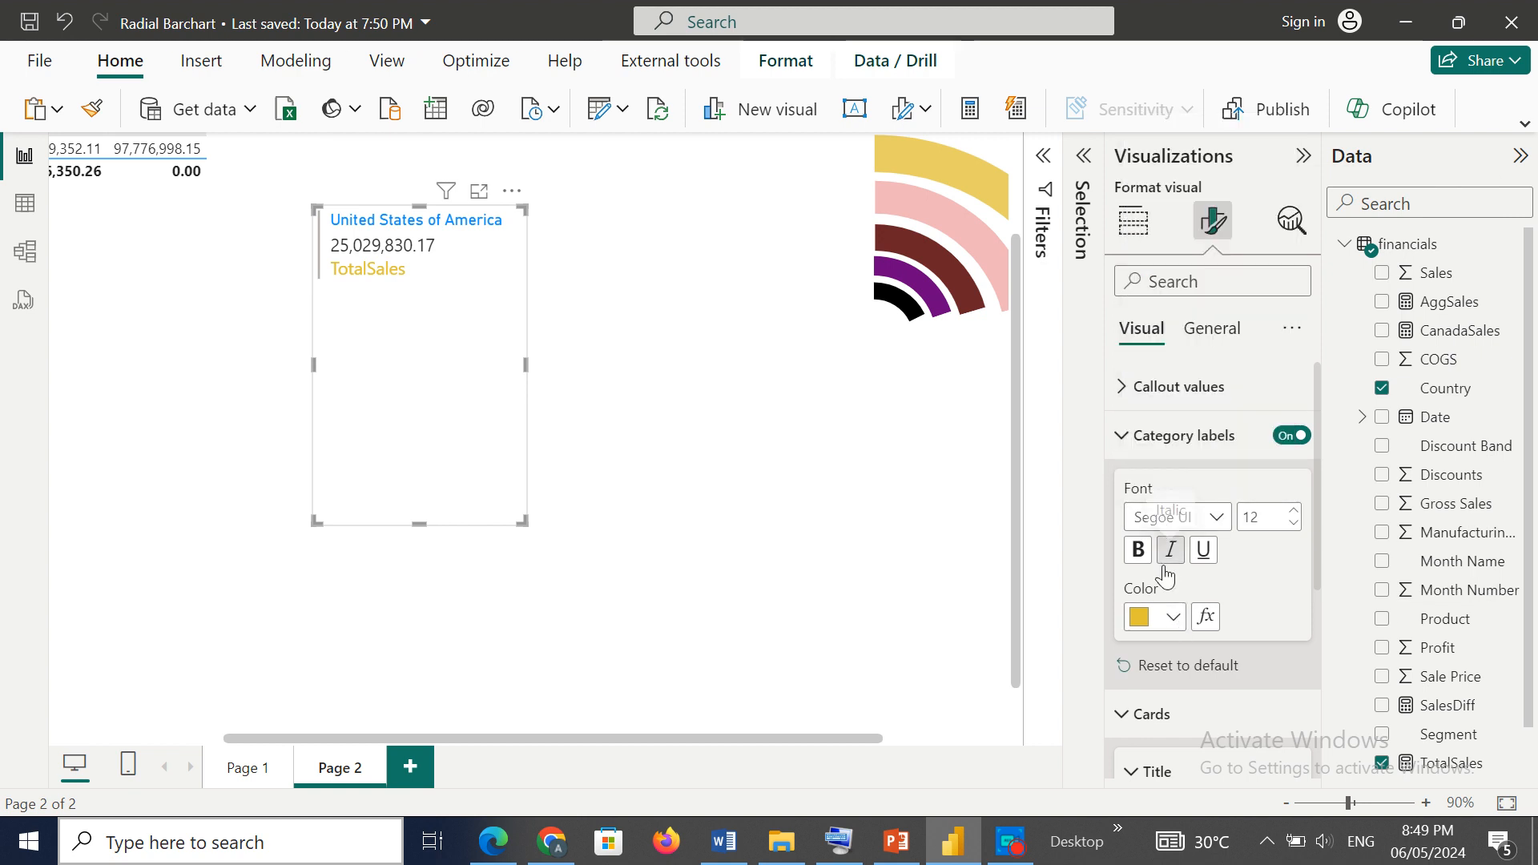
click(56, 28)
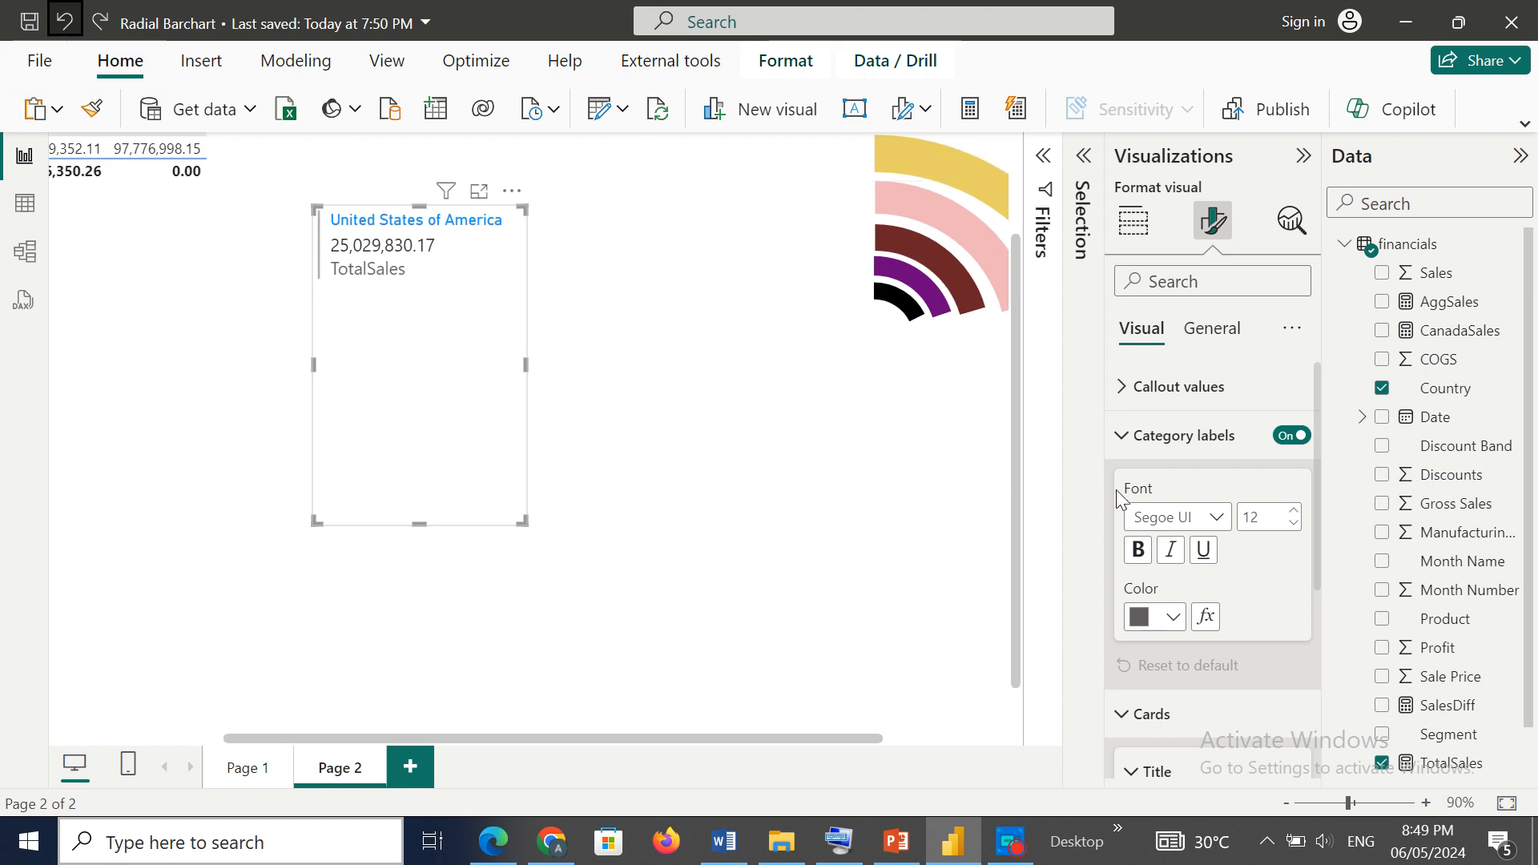
Step: Format the multi-row card's title in gold at font size 9, and shorten the card to remove most of its empty space
click(1122, 436)
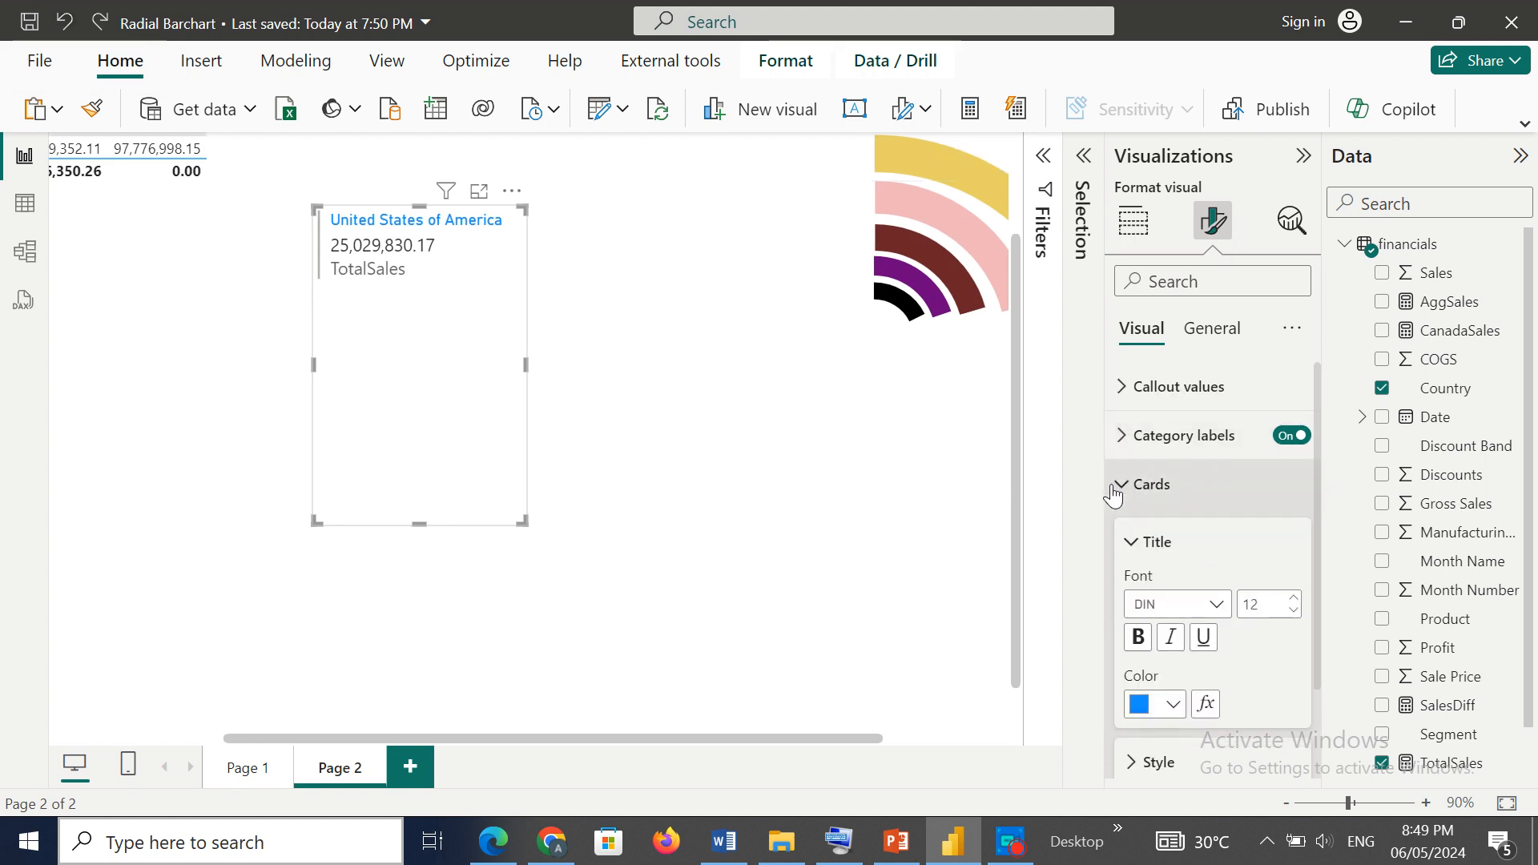
click(1175, 704)
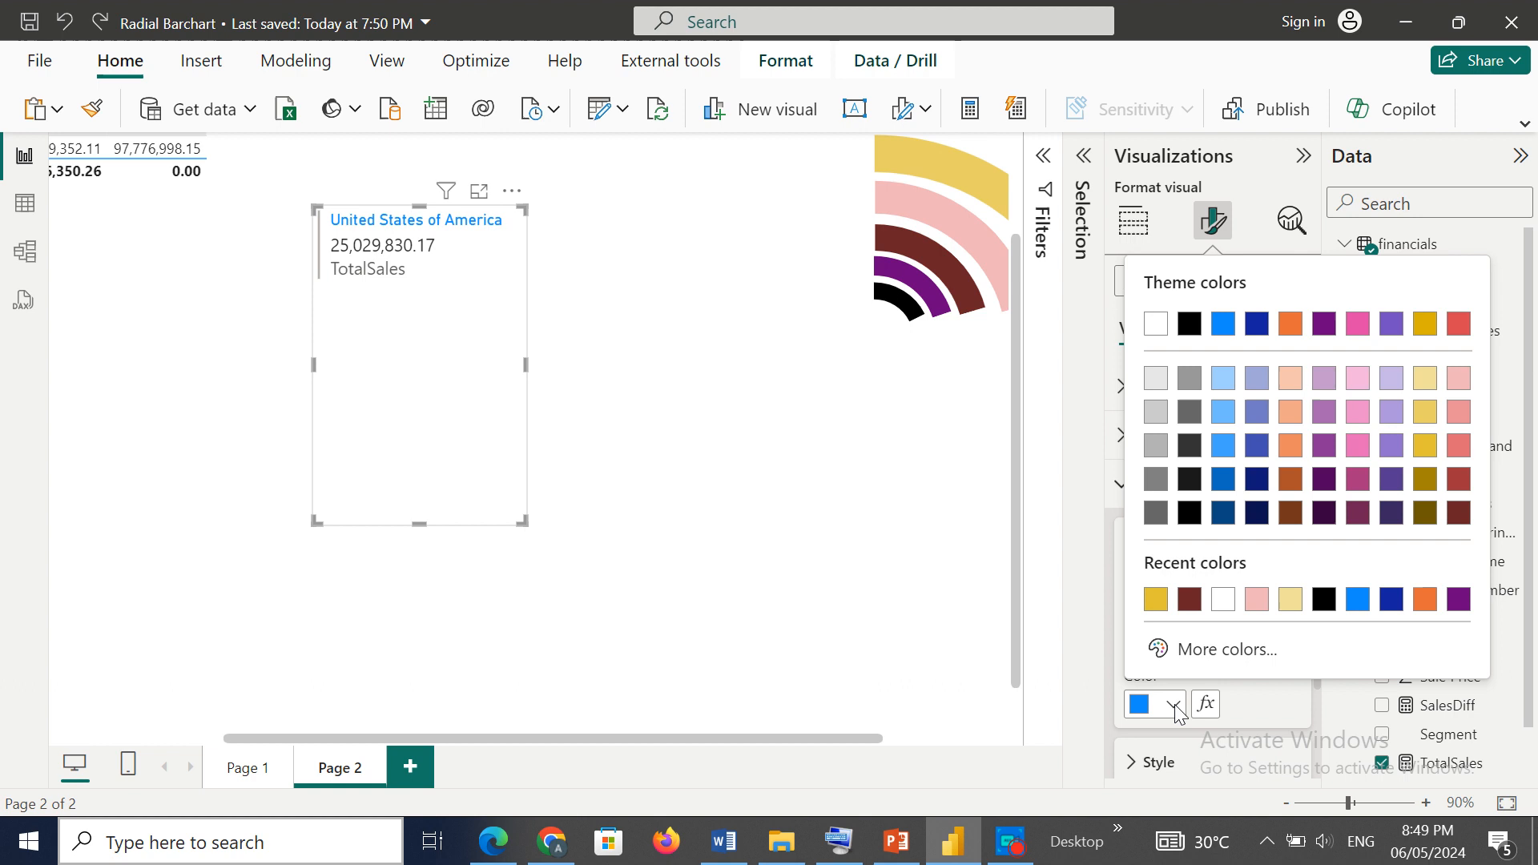
click(1156, 600)
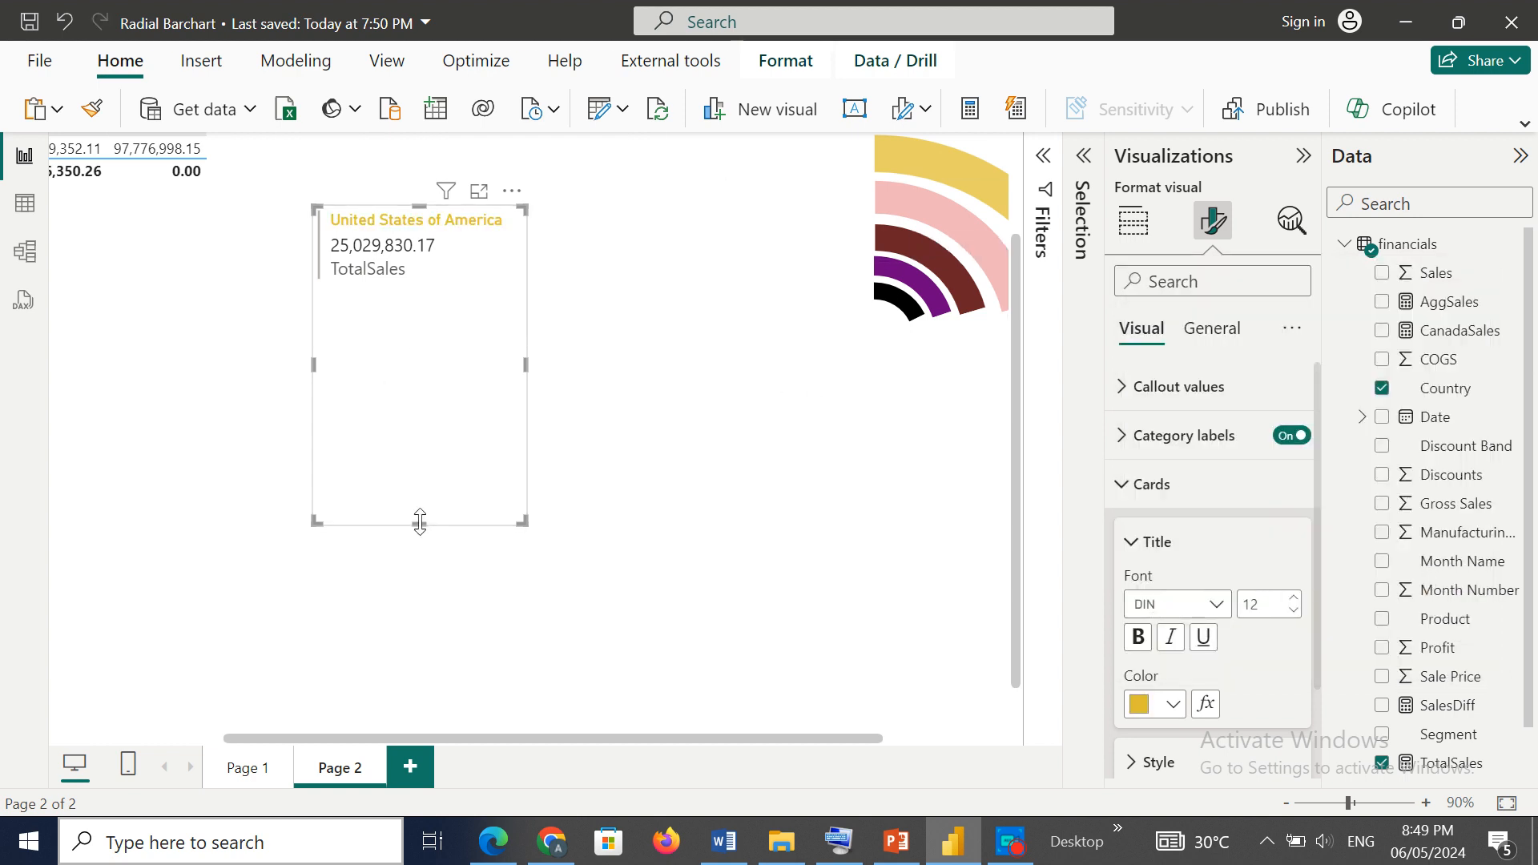
drag(418, 506, 406, 295)
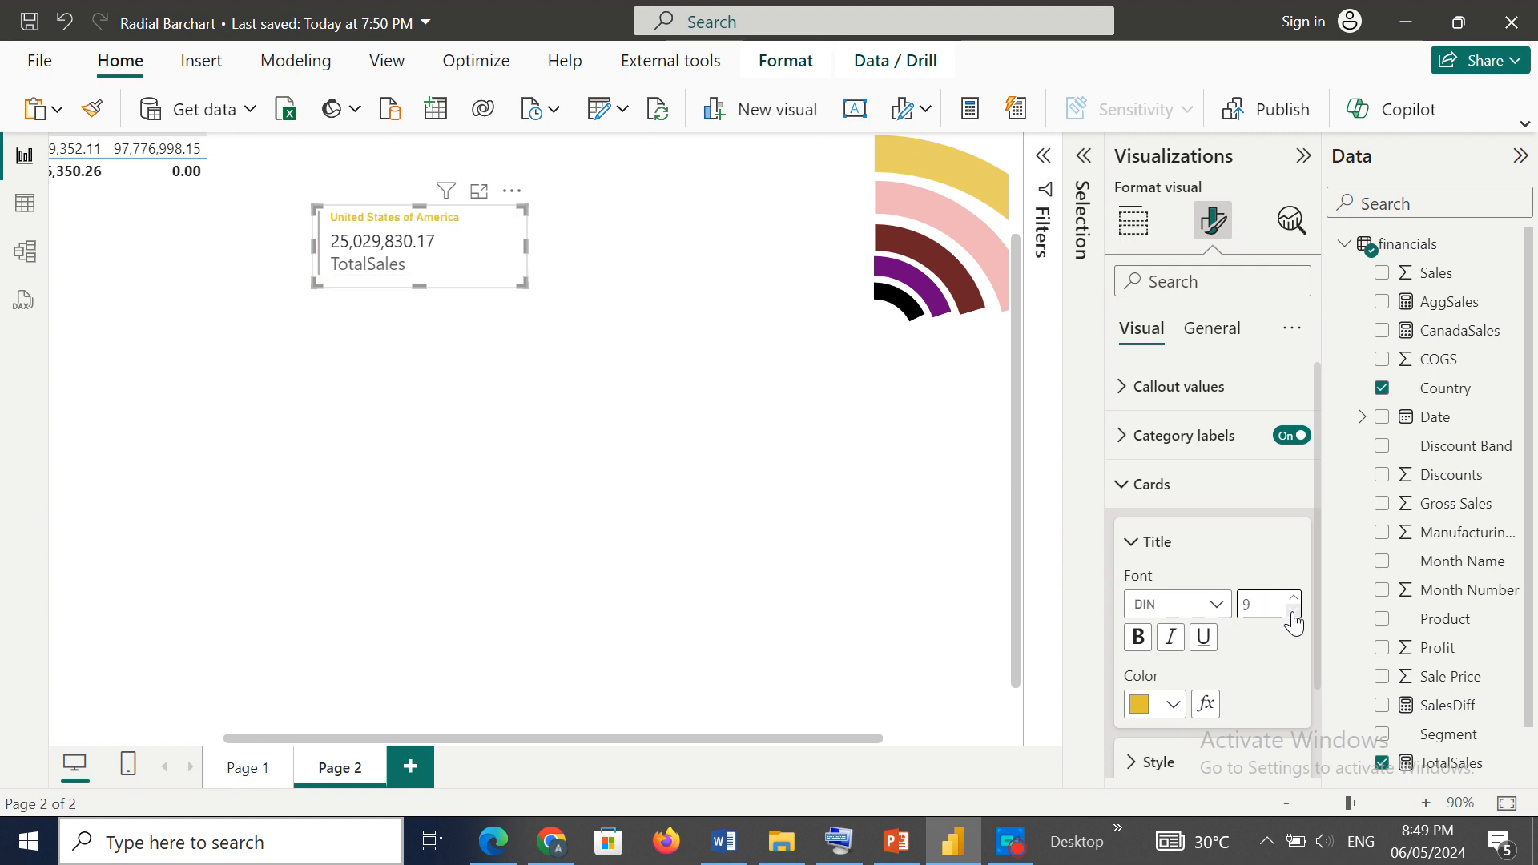
Step: Set the card's callout values and category labels to font size 9, and shrink the card closely around its text
click(1146, 397)
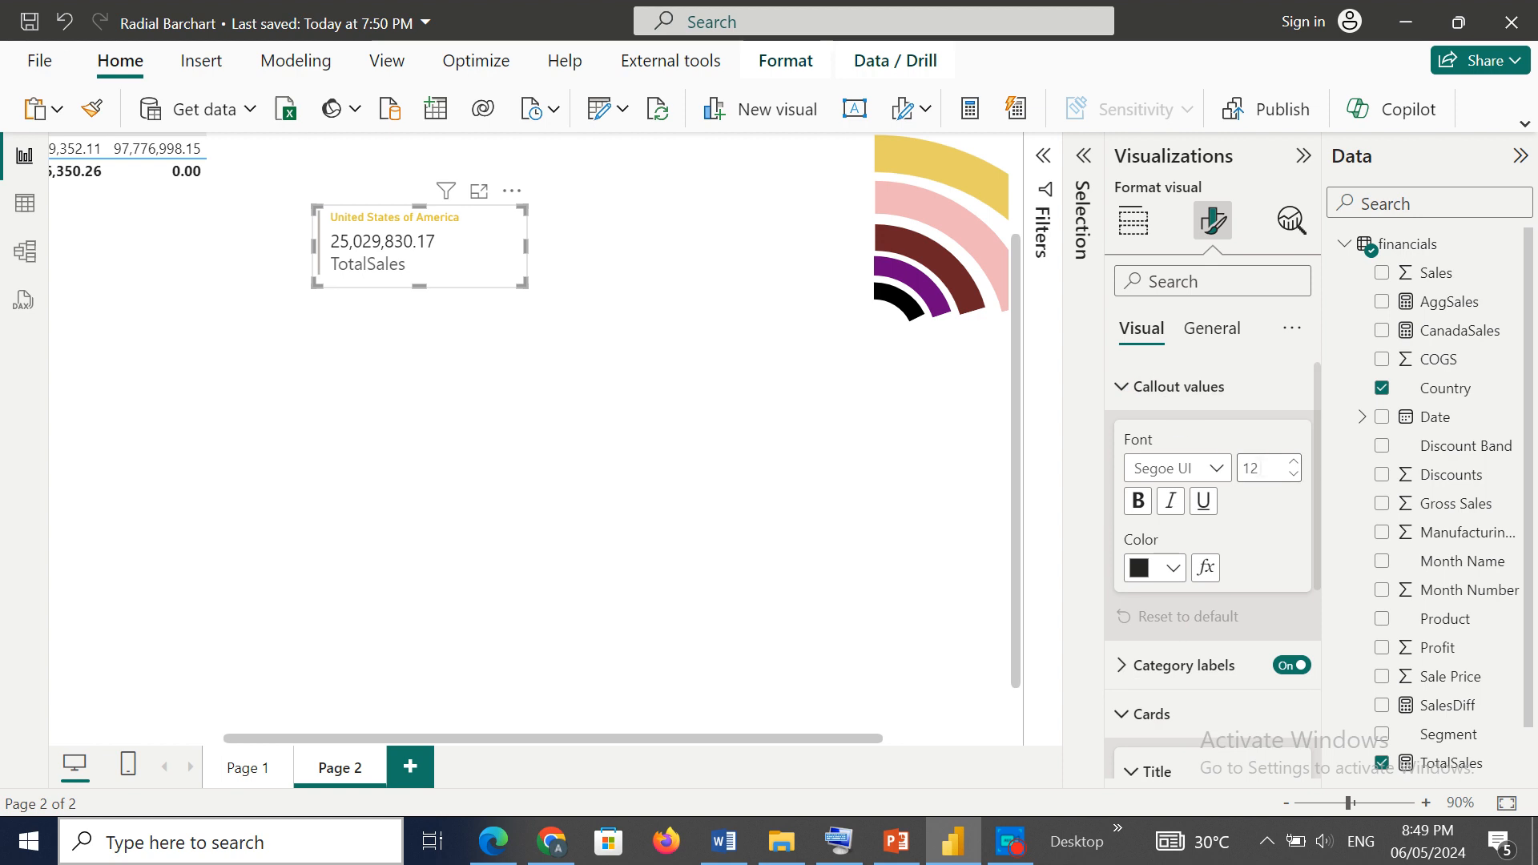
click(1261, 467)
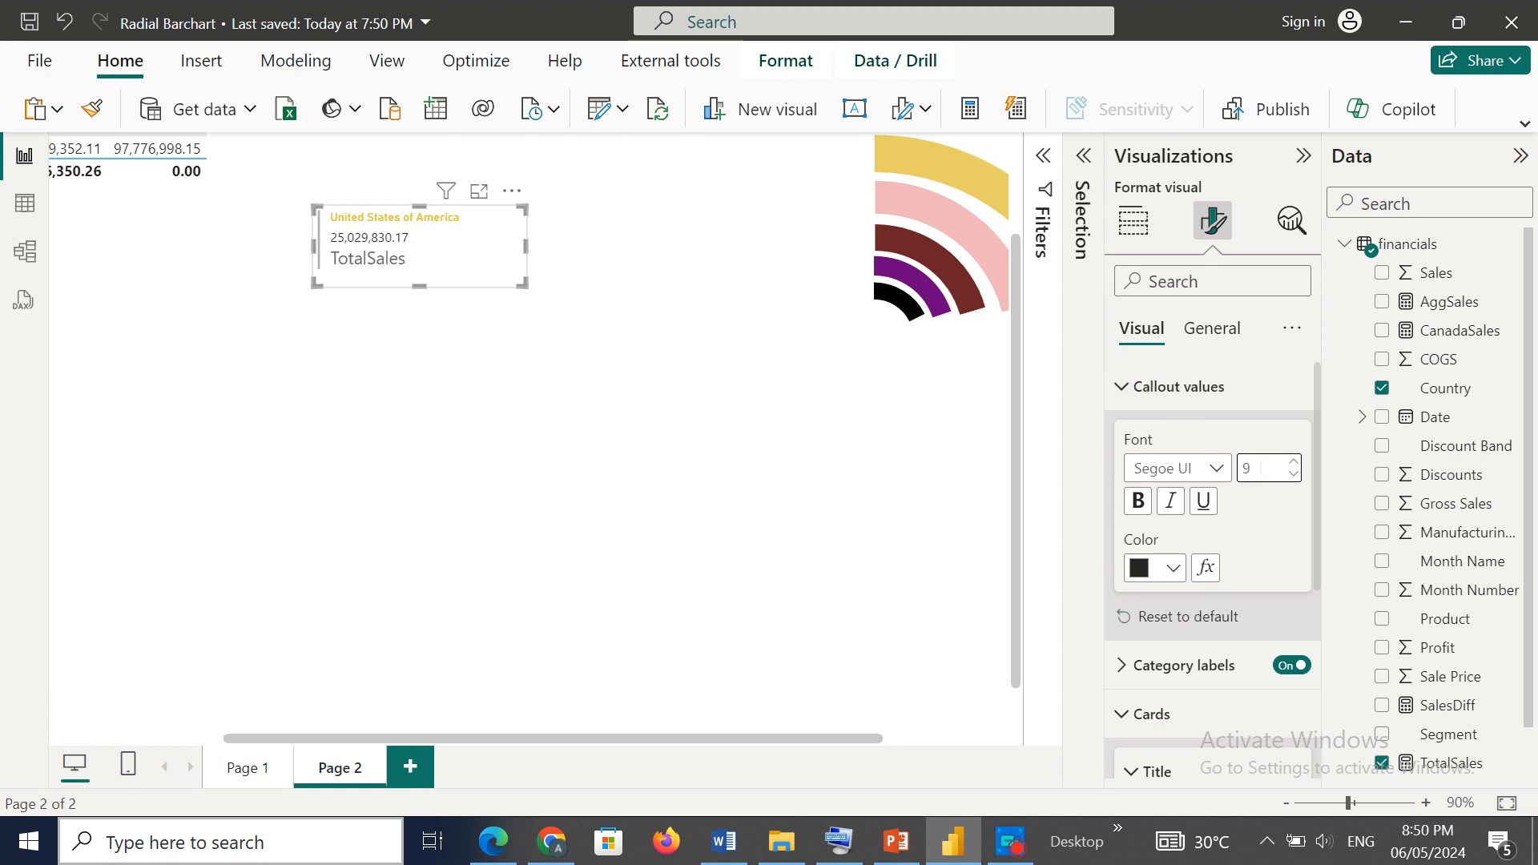
click(1129, 389)
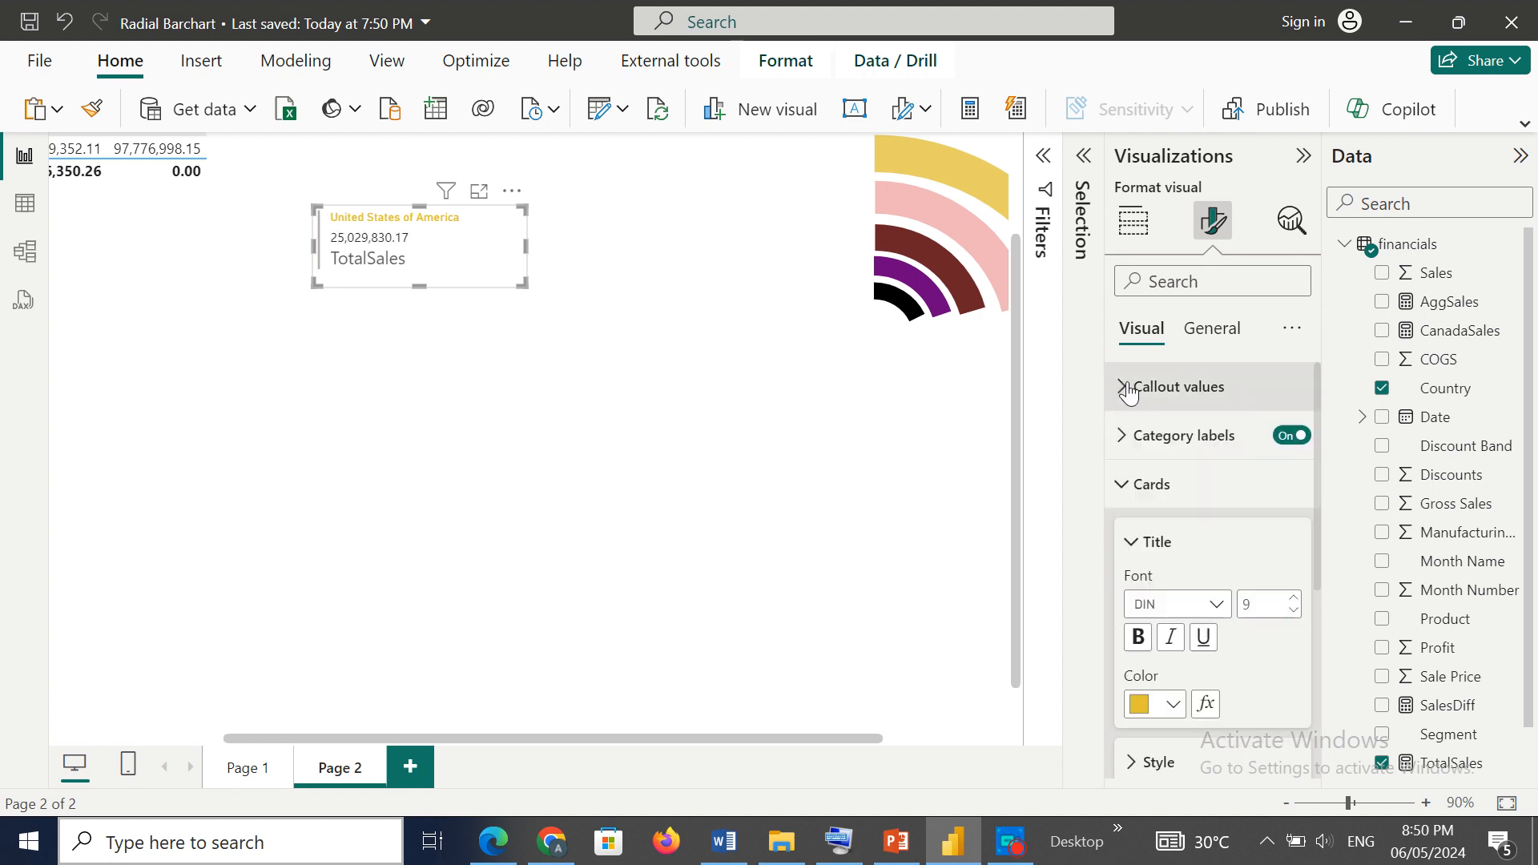
click(1126, 488)
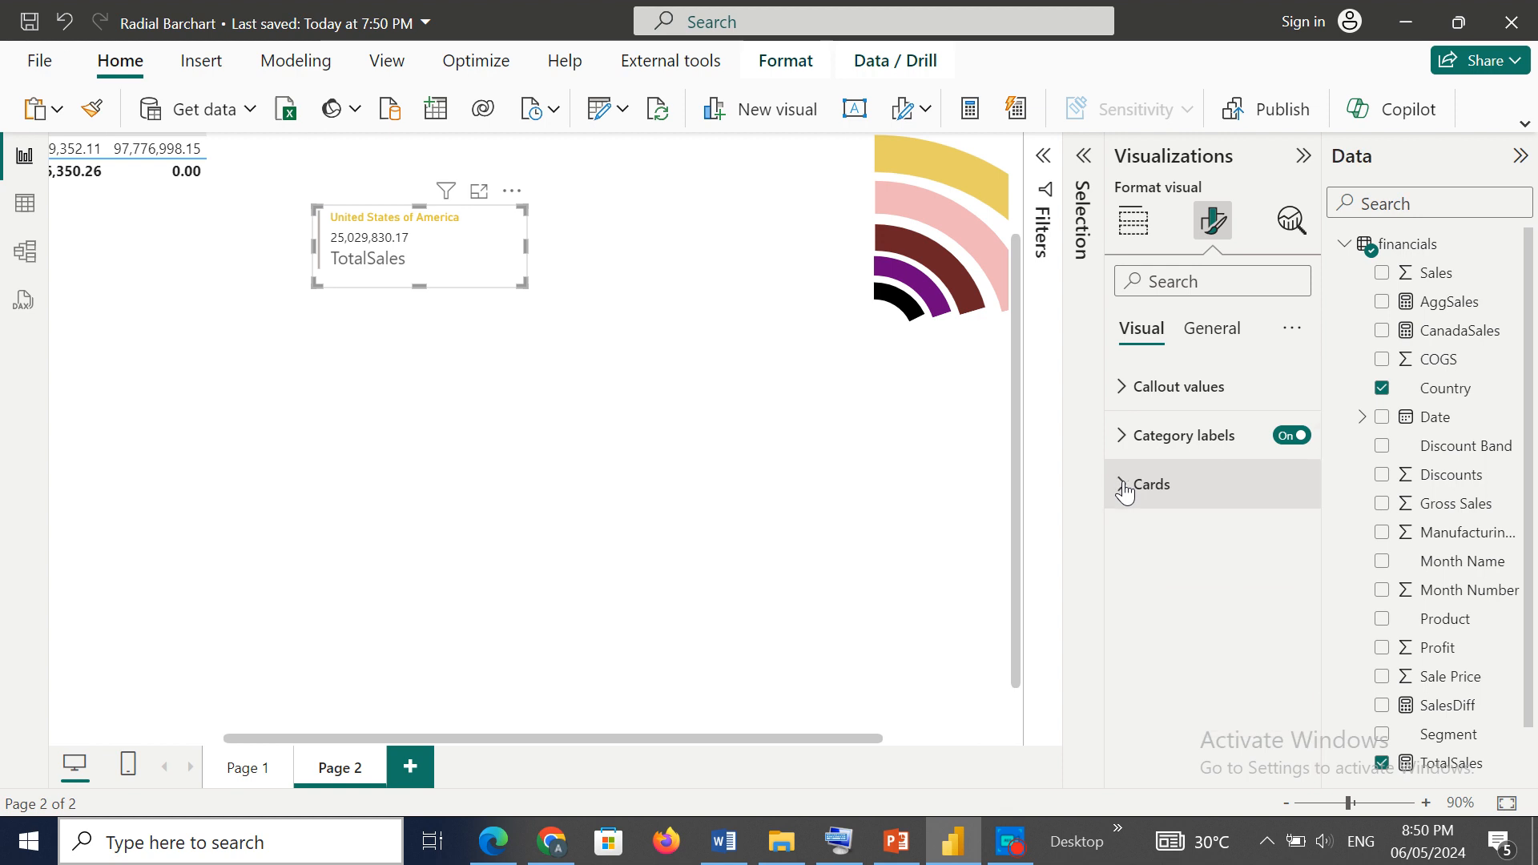
click(1127, 436)
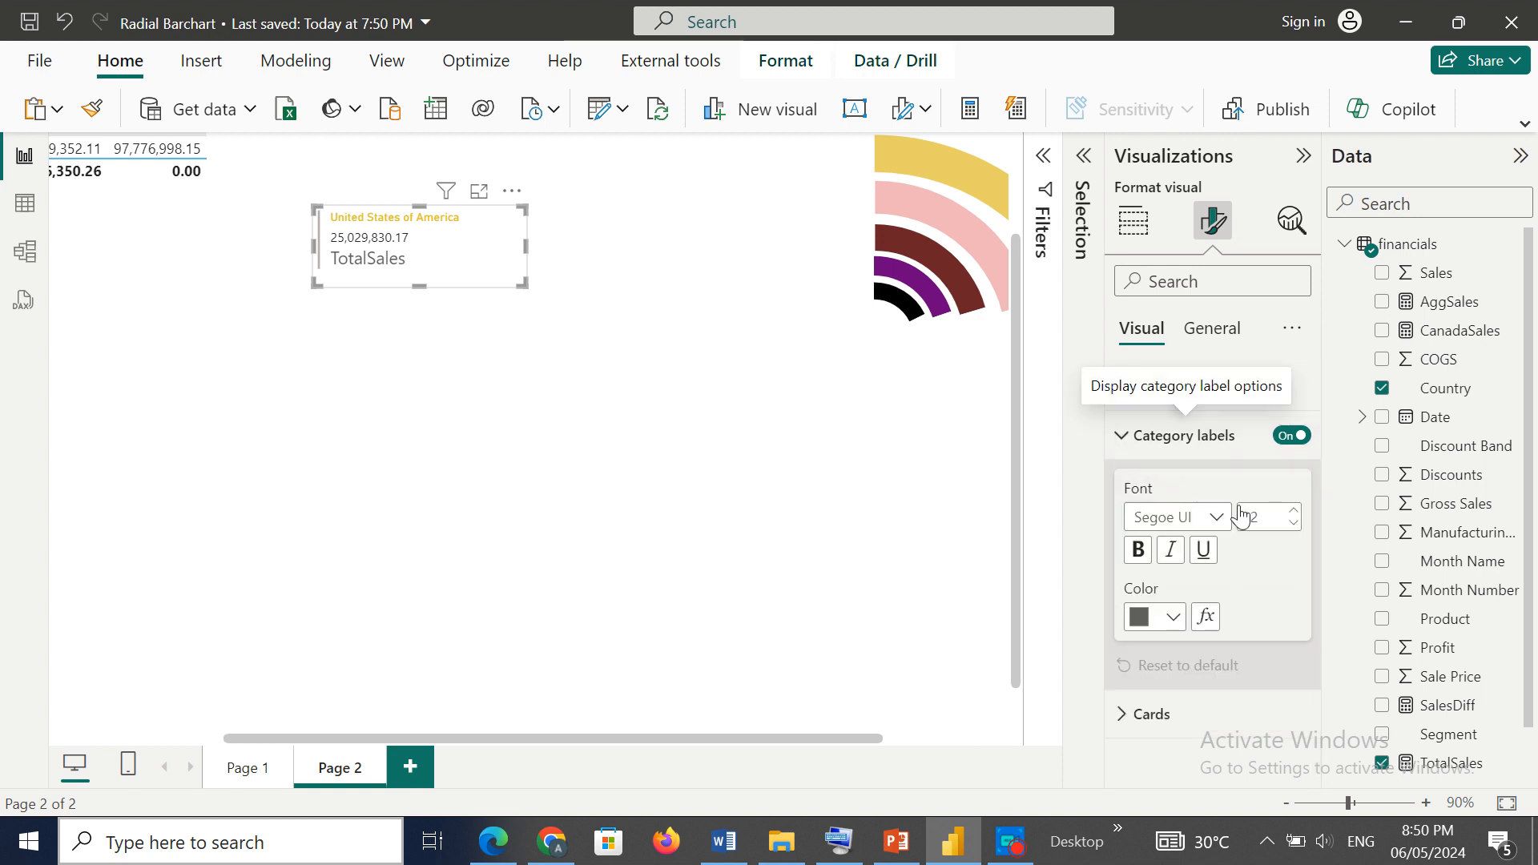
click(1274, 517)
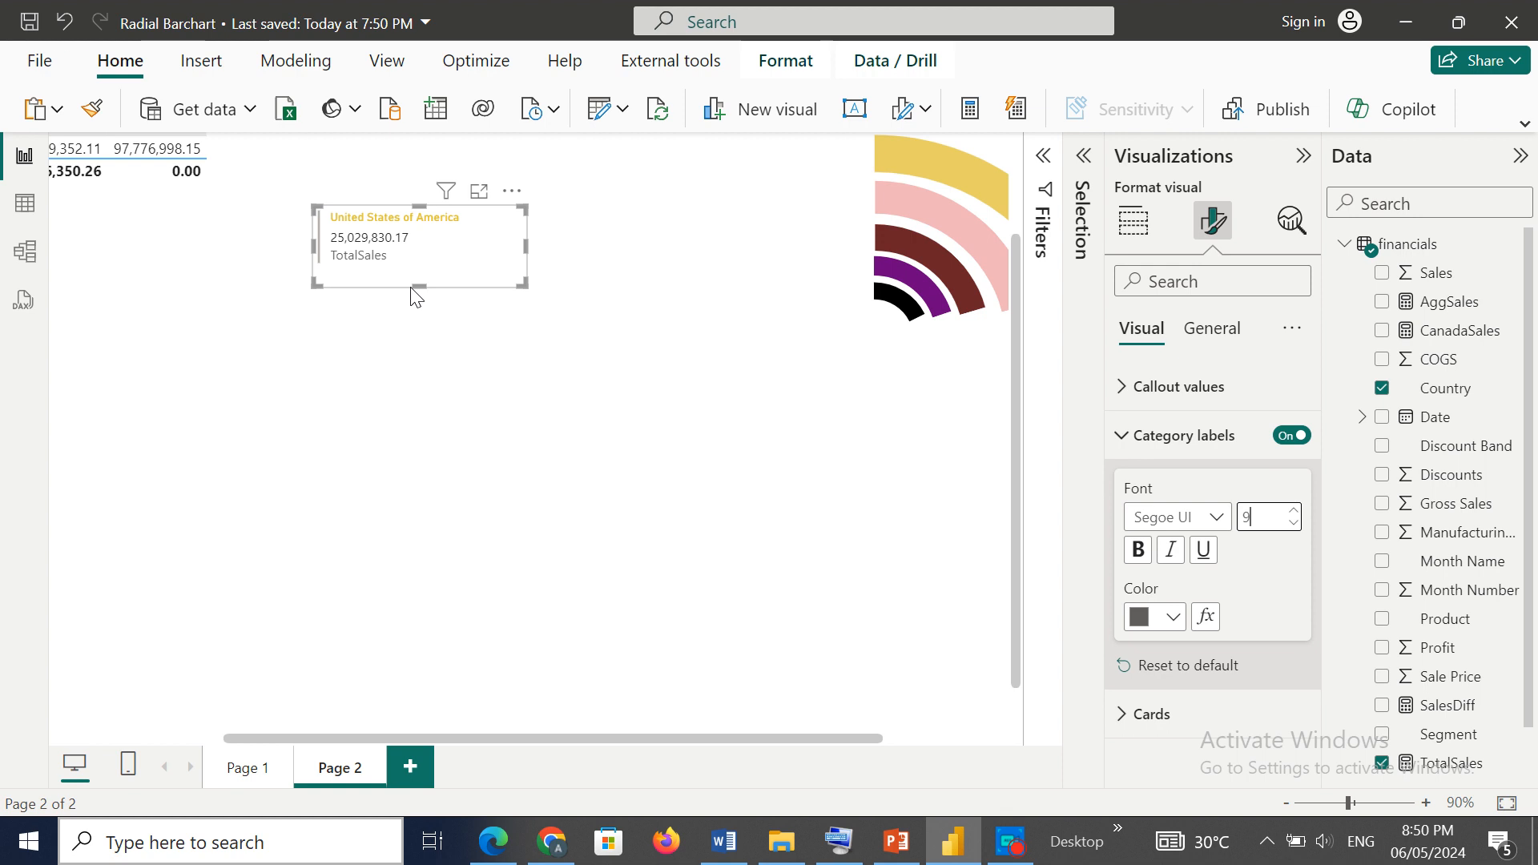
drag(416, 285, 416, 273)
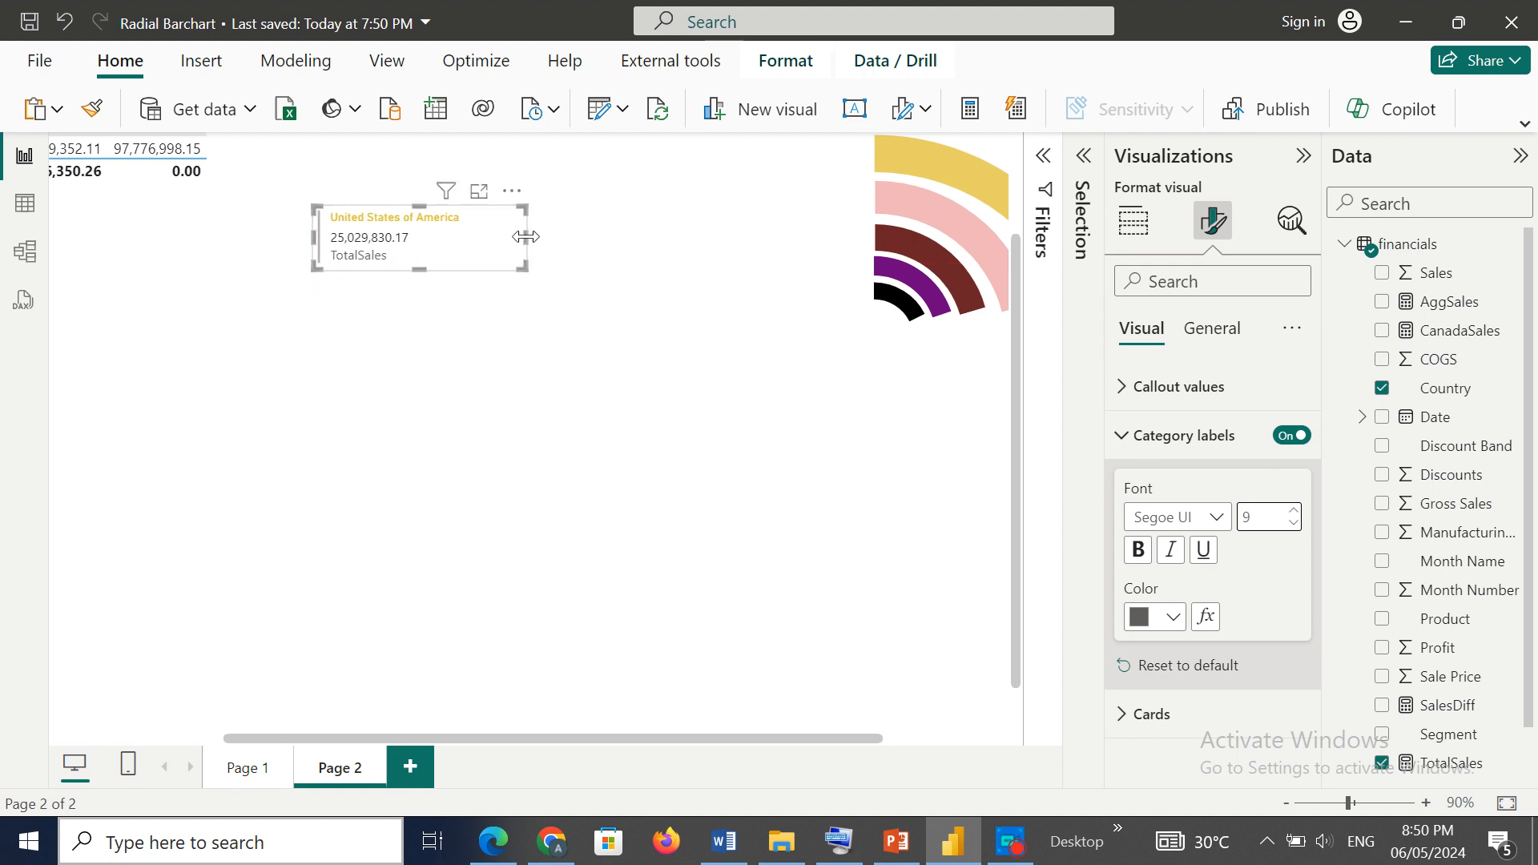
drag(526, 237, 468, 237)
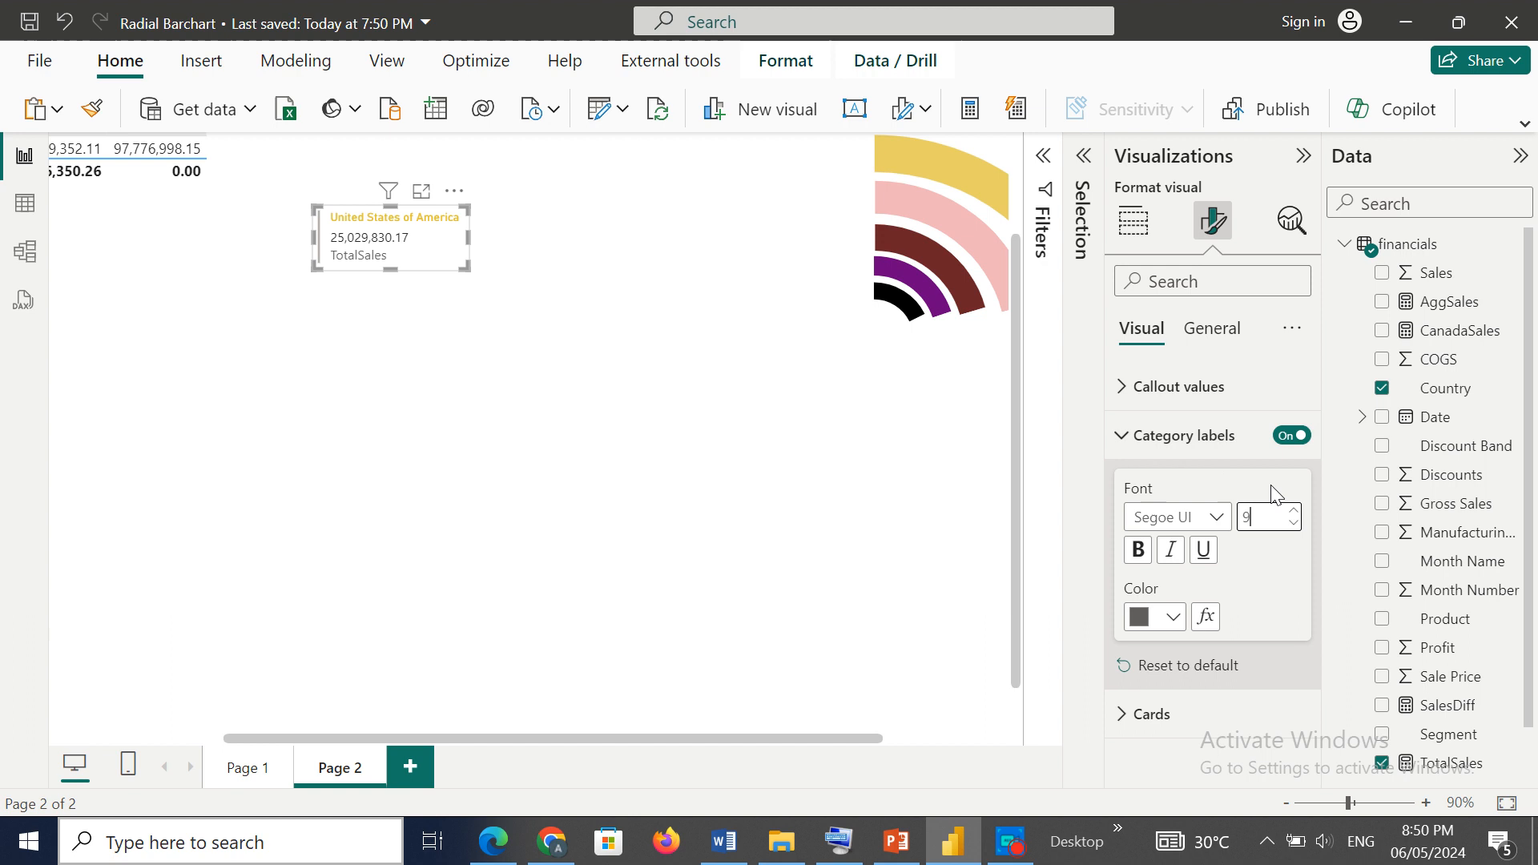
Step: Format the multi-row card's accent bar in gold with a width of 4
click(1120, 716)
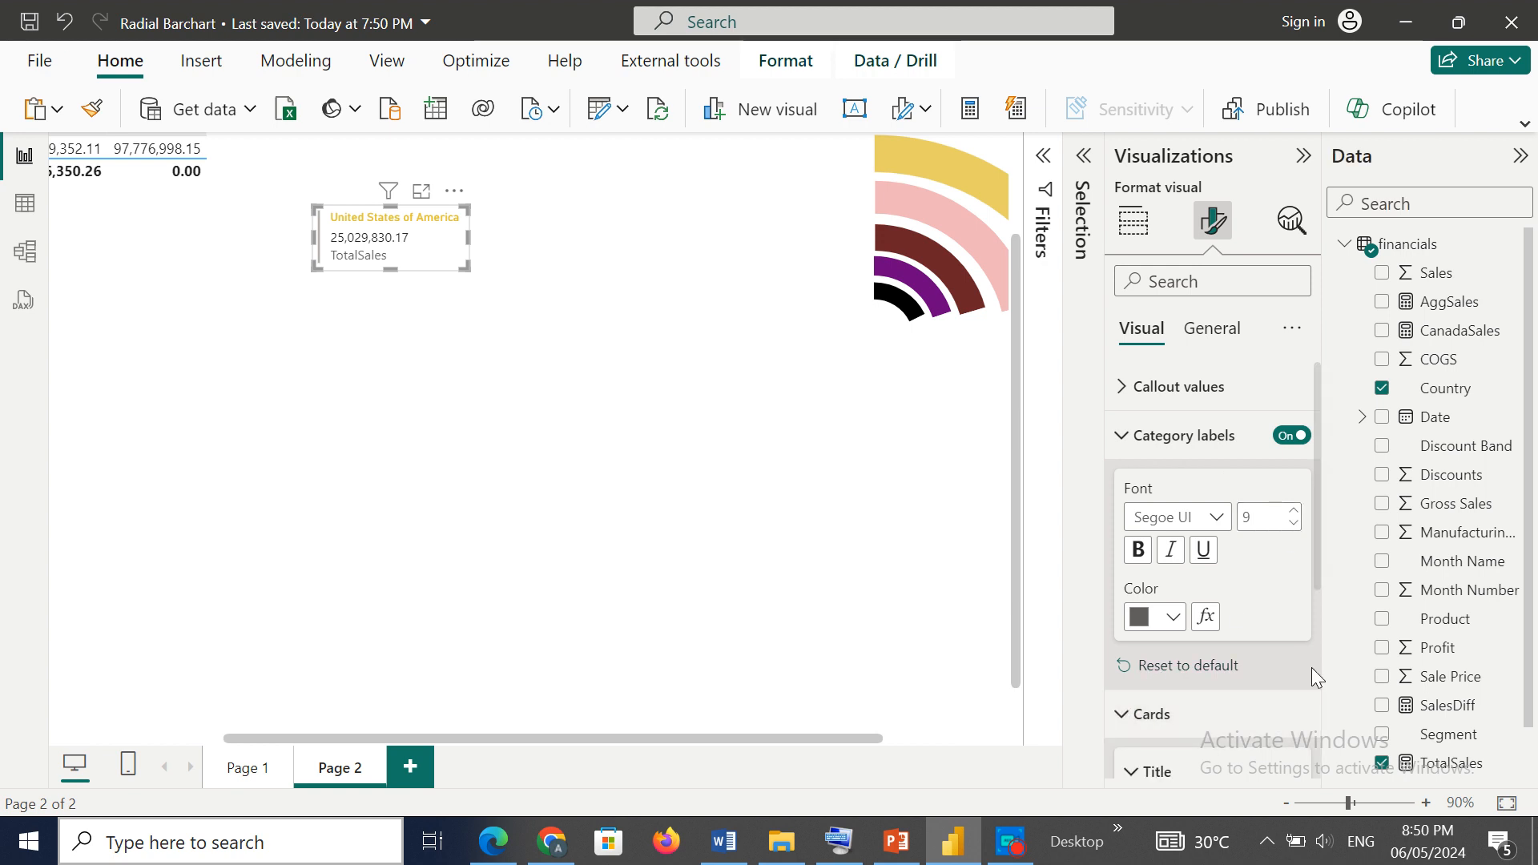
drag(1318, 546, 1316, 739)
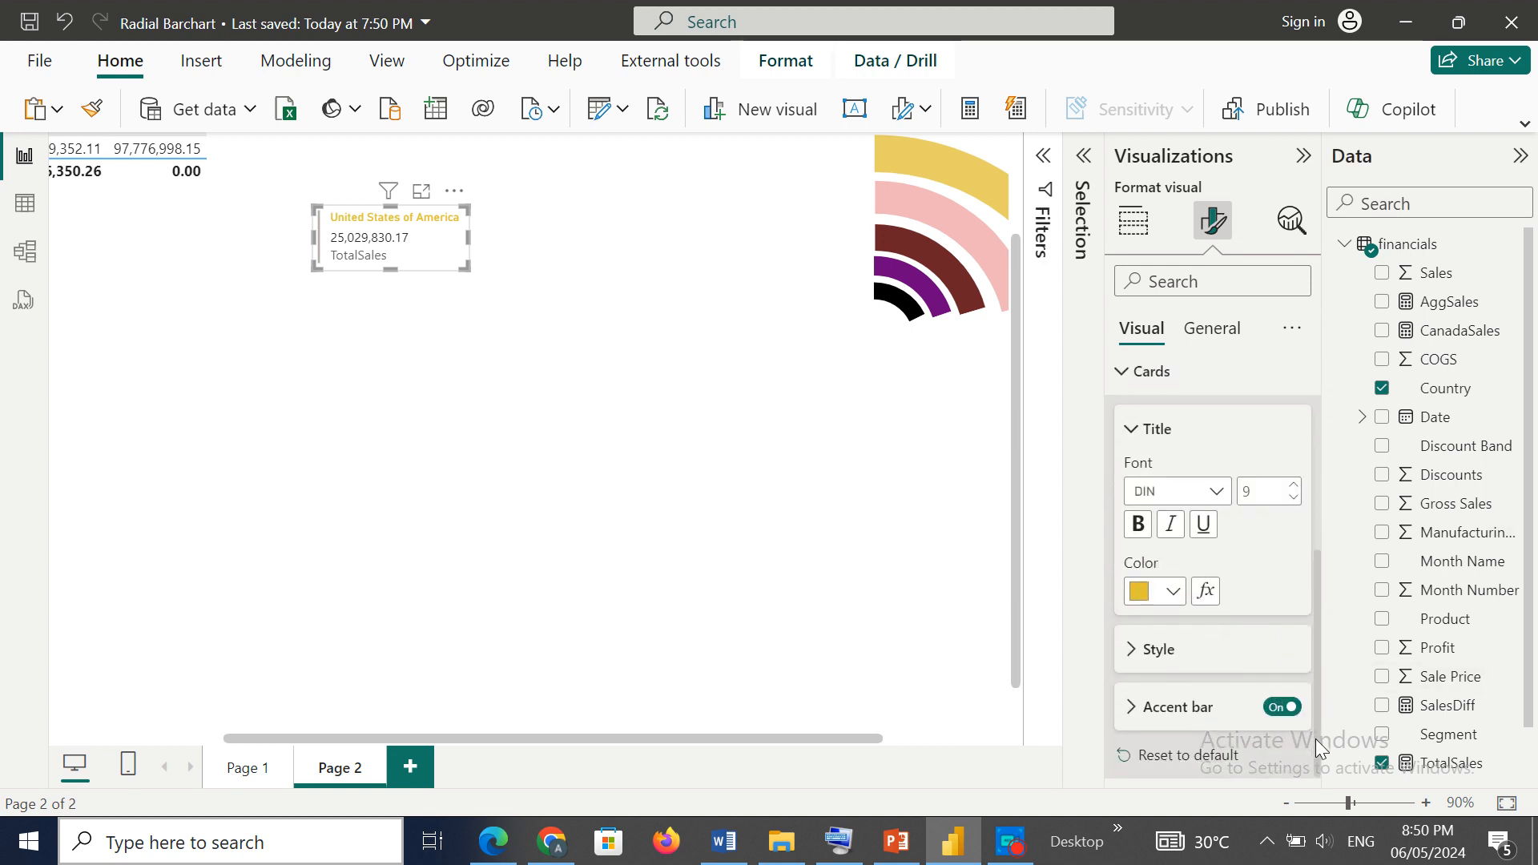
click(1132, 708)
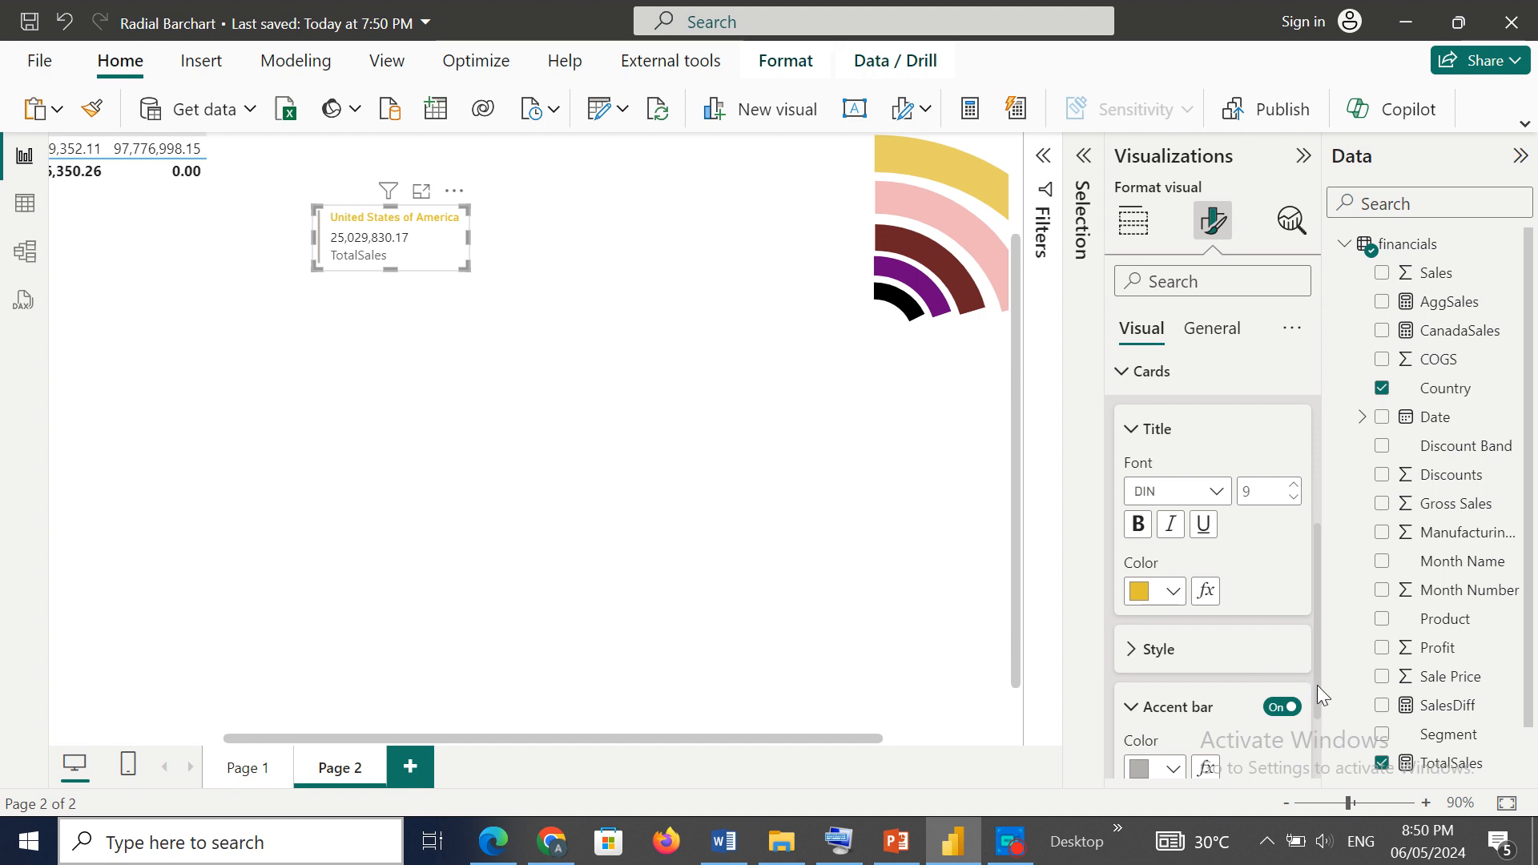
scroll(1317, 685, down, 3)
click(1174, 656)
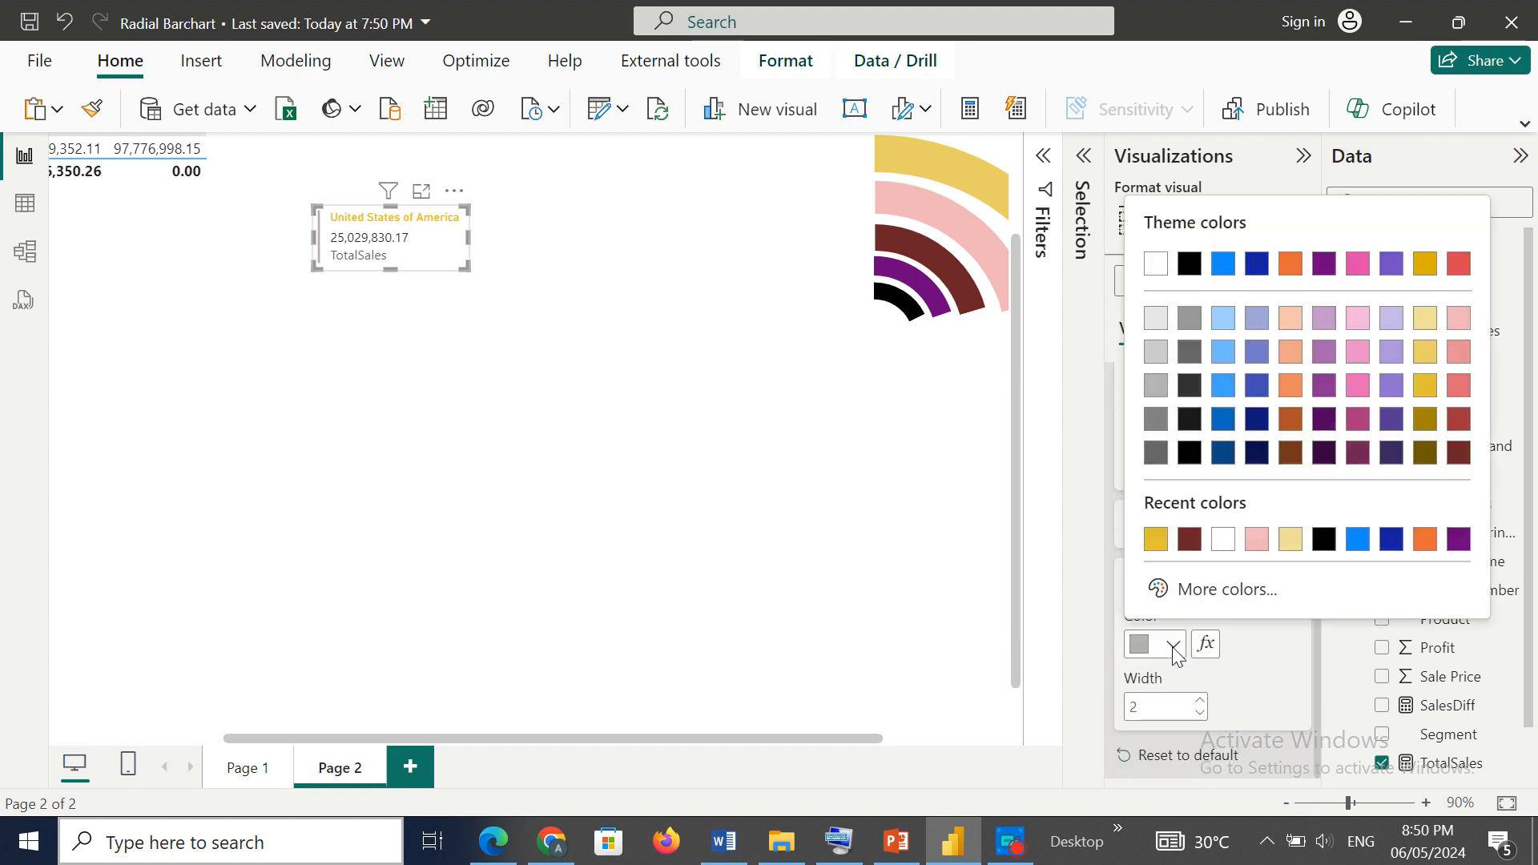
click(1158, 542)
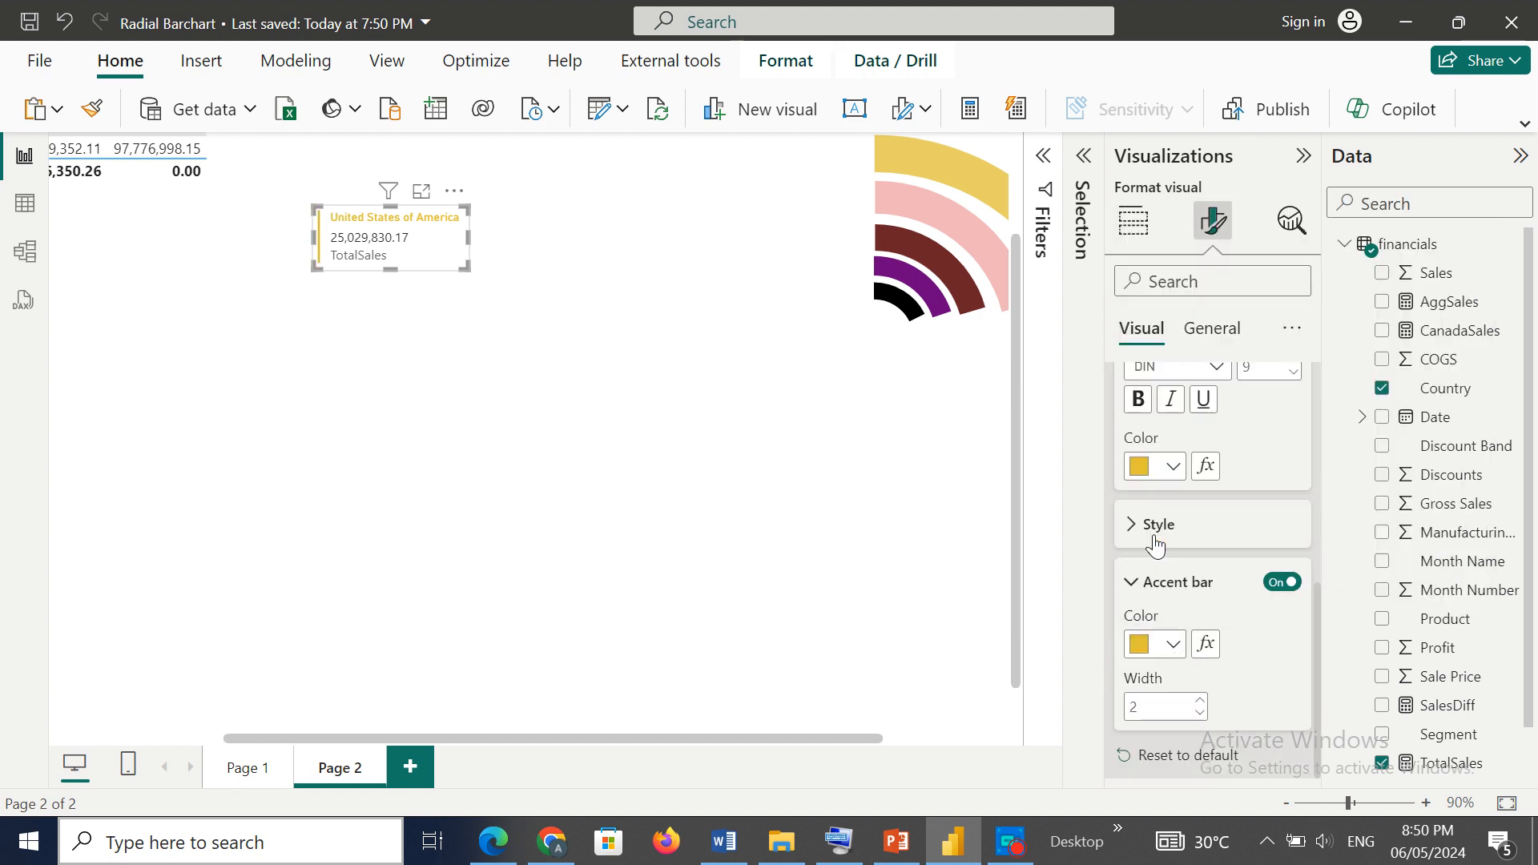
click(1200, 702)
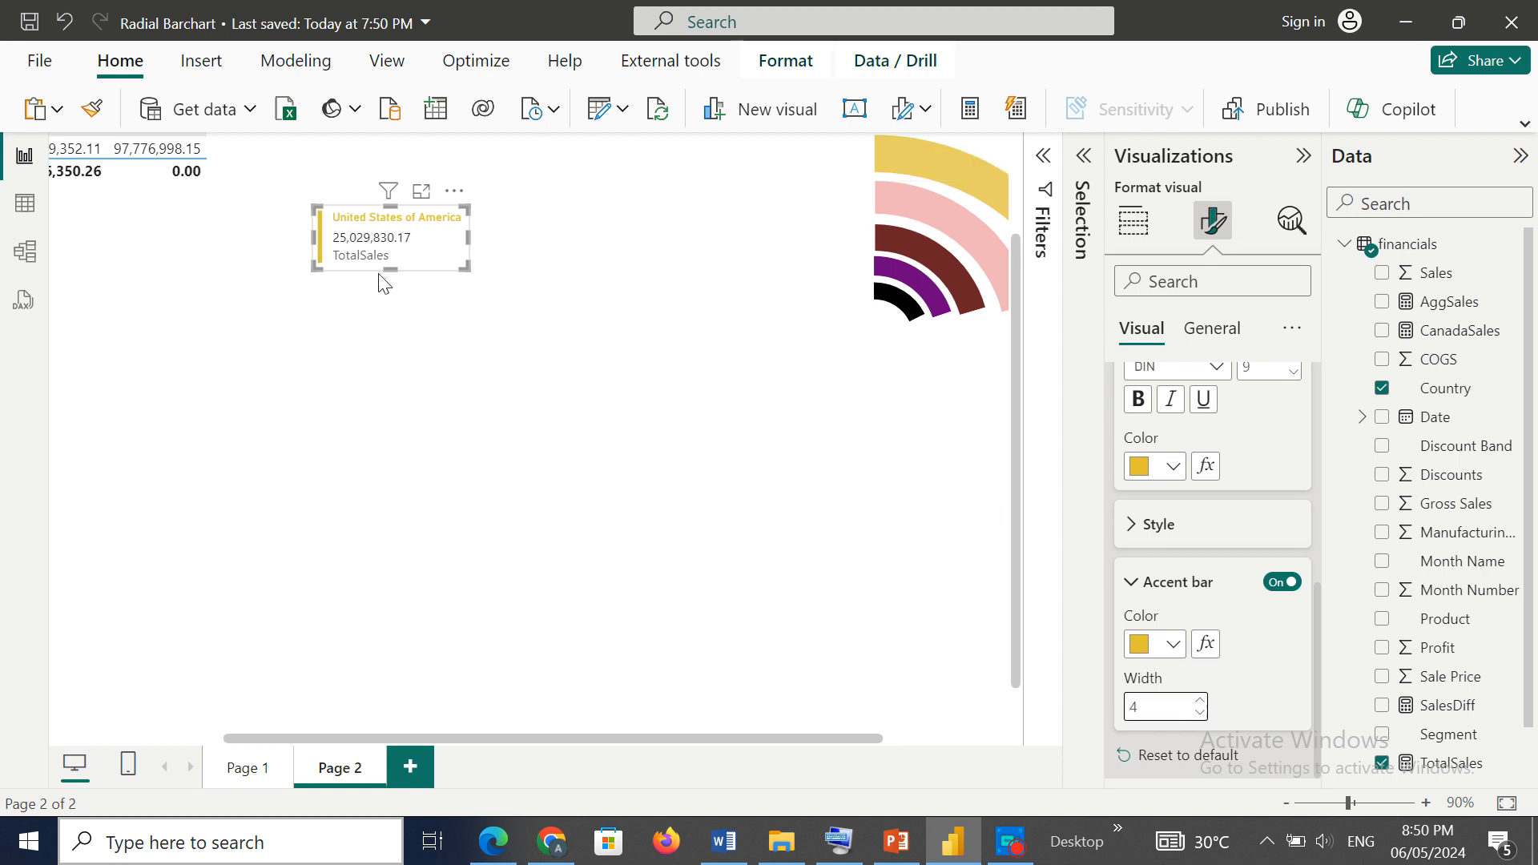
Step: Try moving the United States of America card next to the radial chart, and return it to the empty canvas area
drag(387, 271, 841, 154)
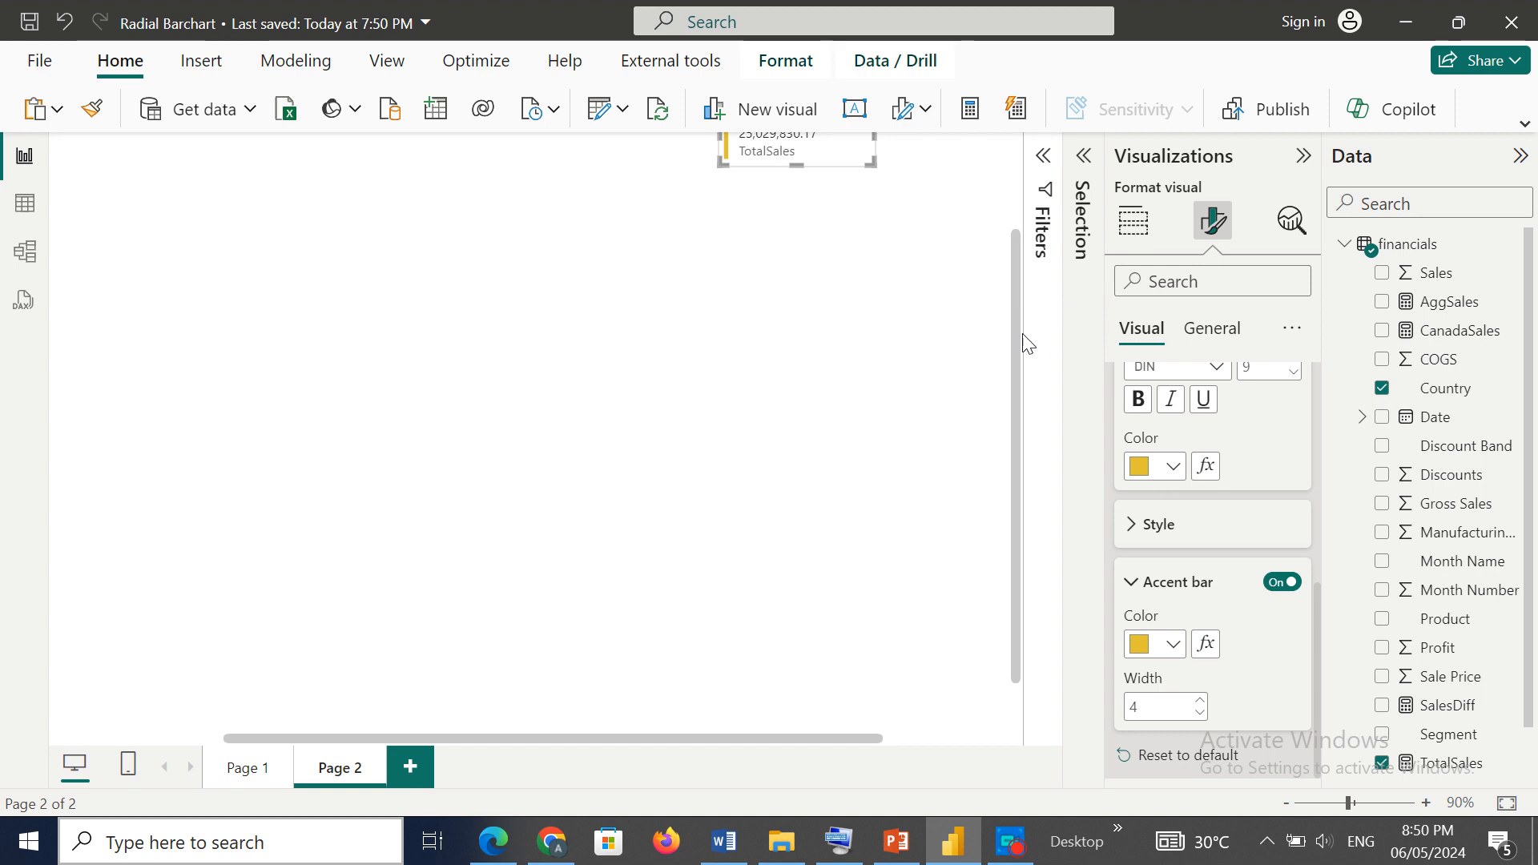
drag(1016, 339, 1011, 239)
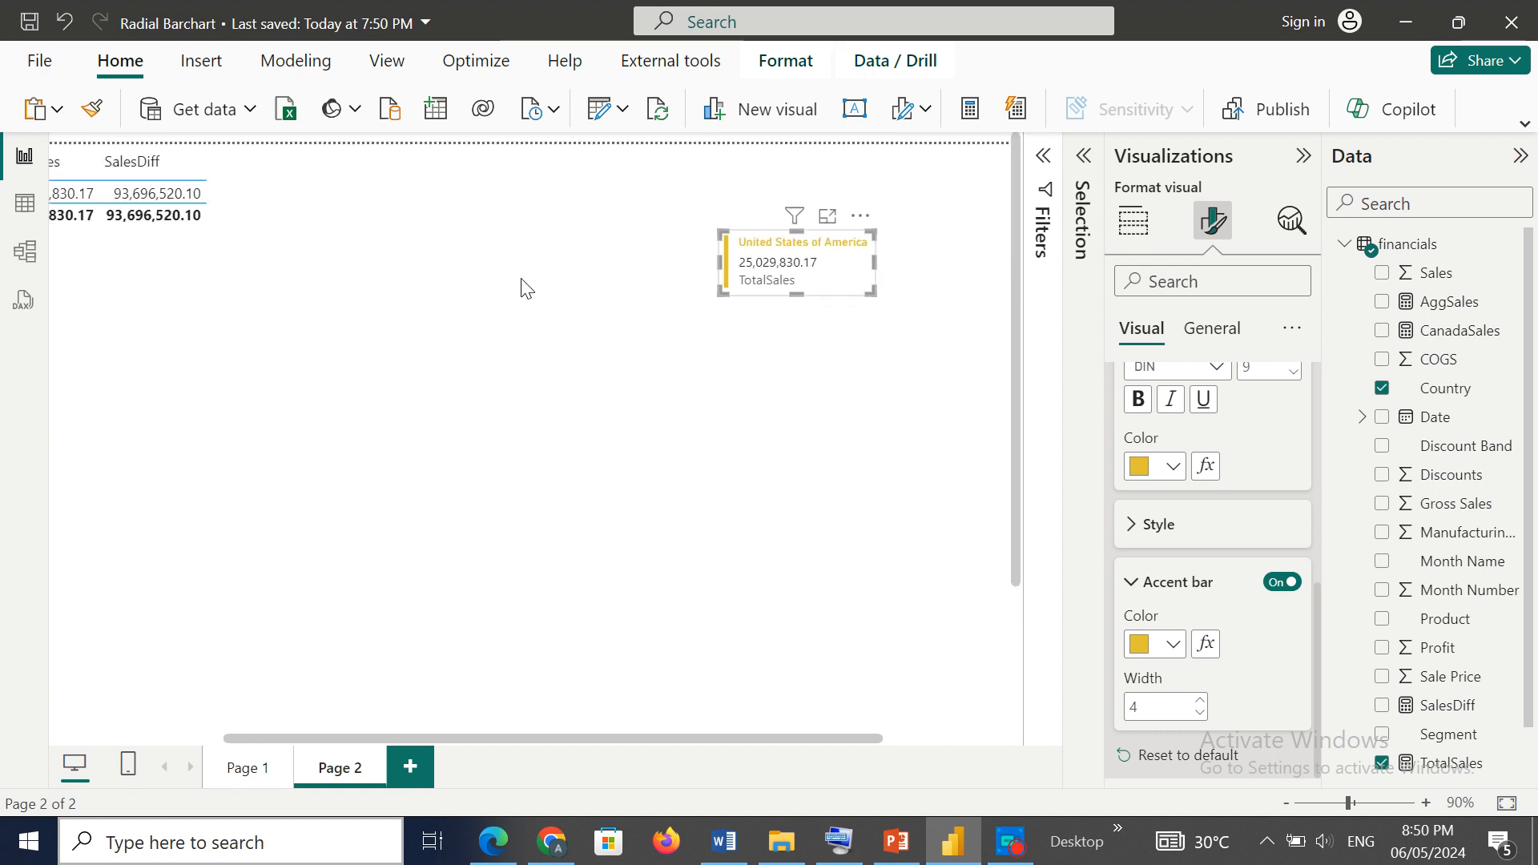
click(439, 294)
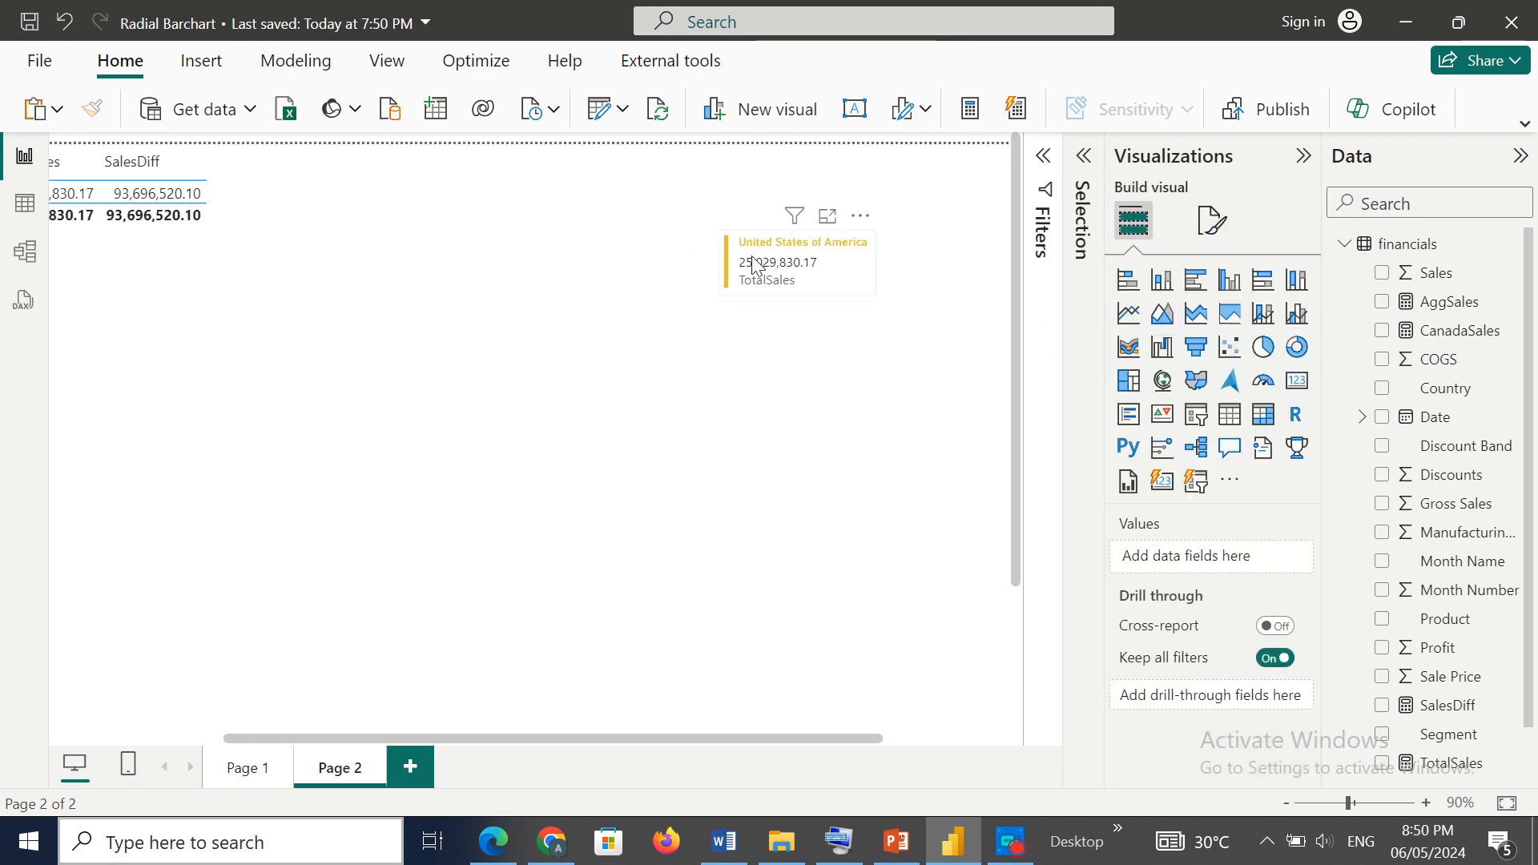
drag(753, 264, 244, 358)
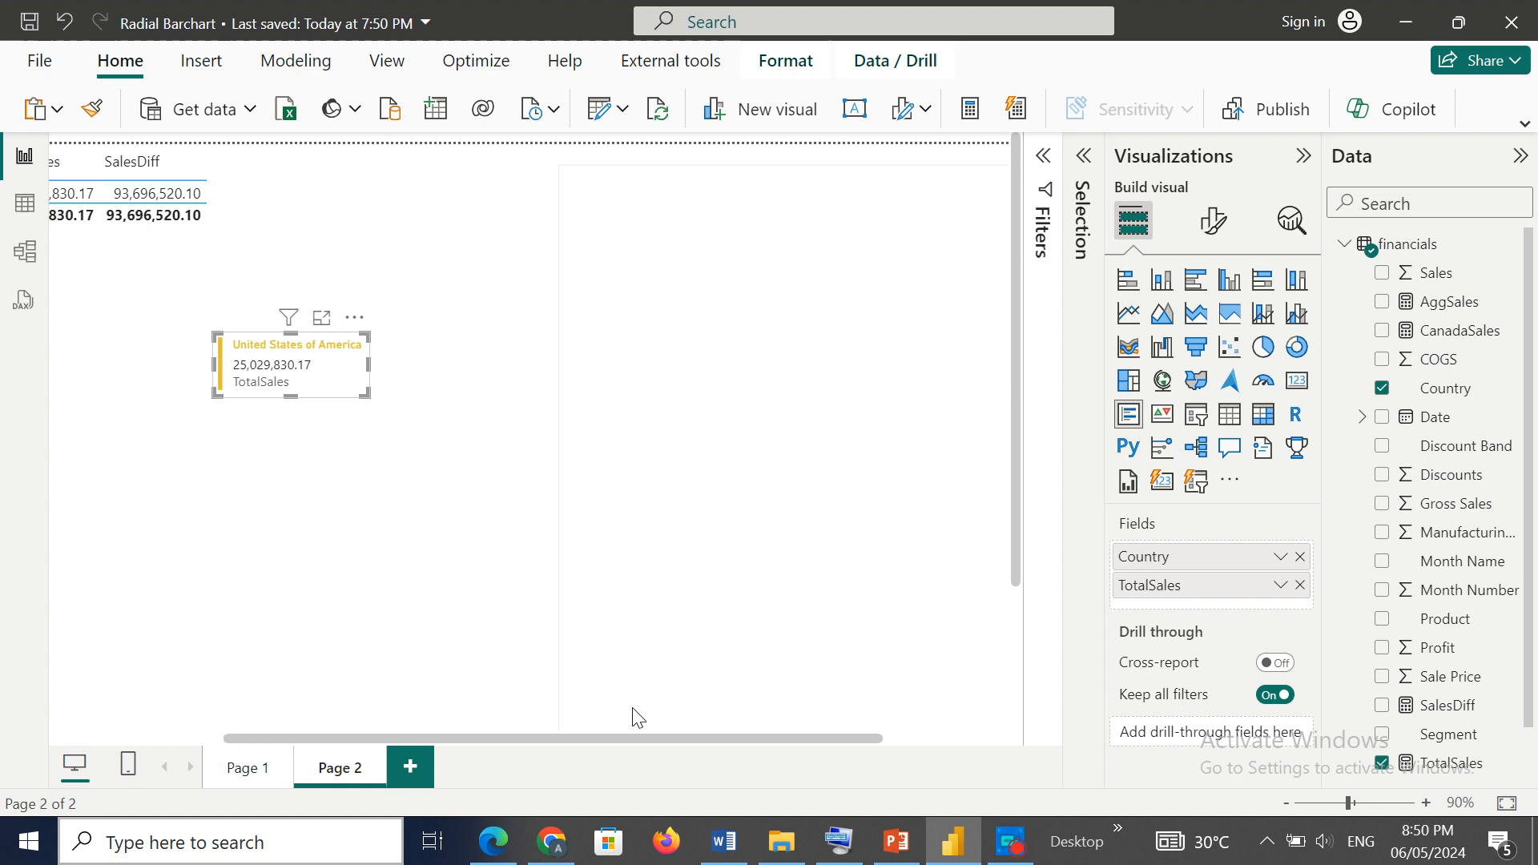
drag(671, 737, 893, 718)
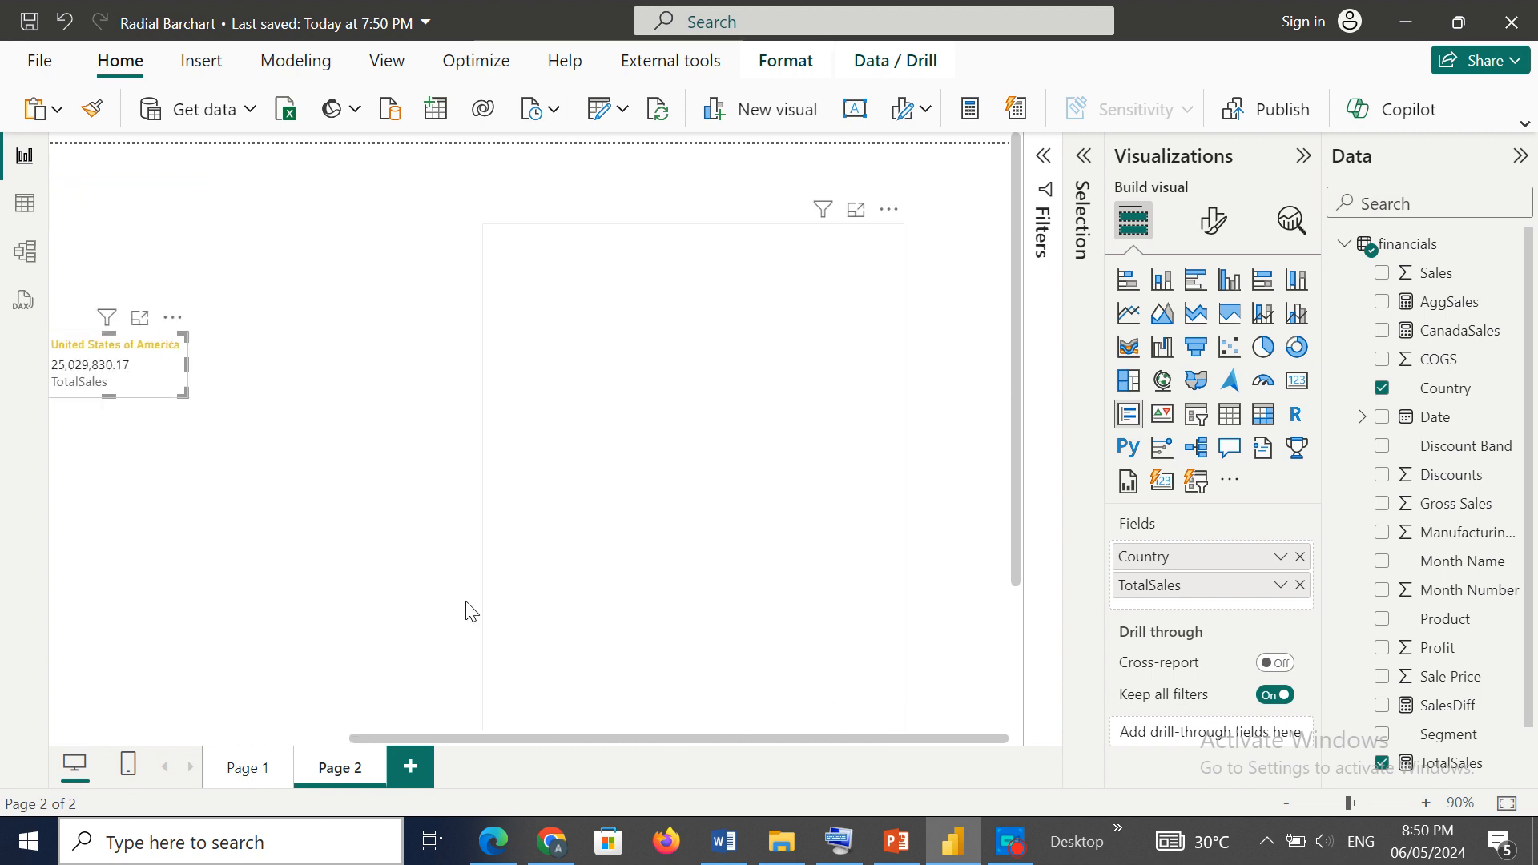
click(330, 589)
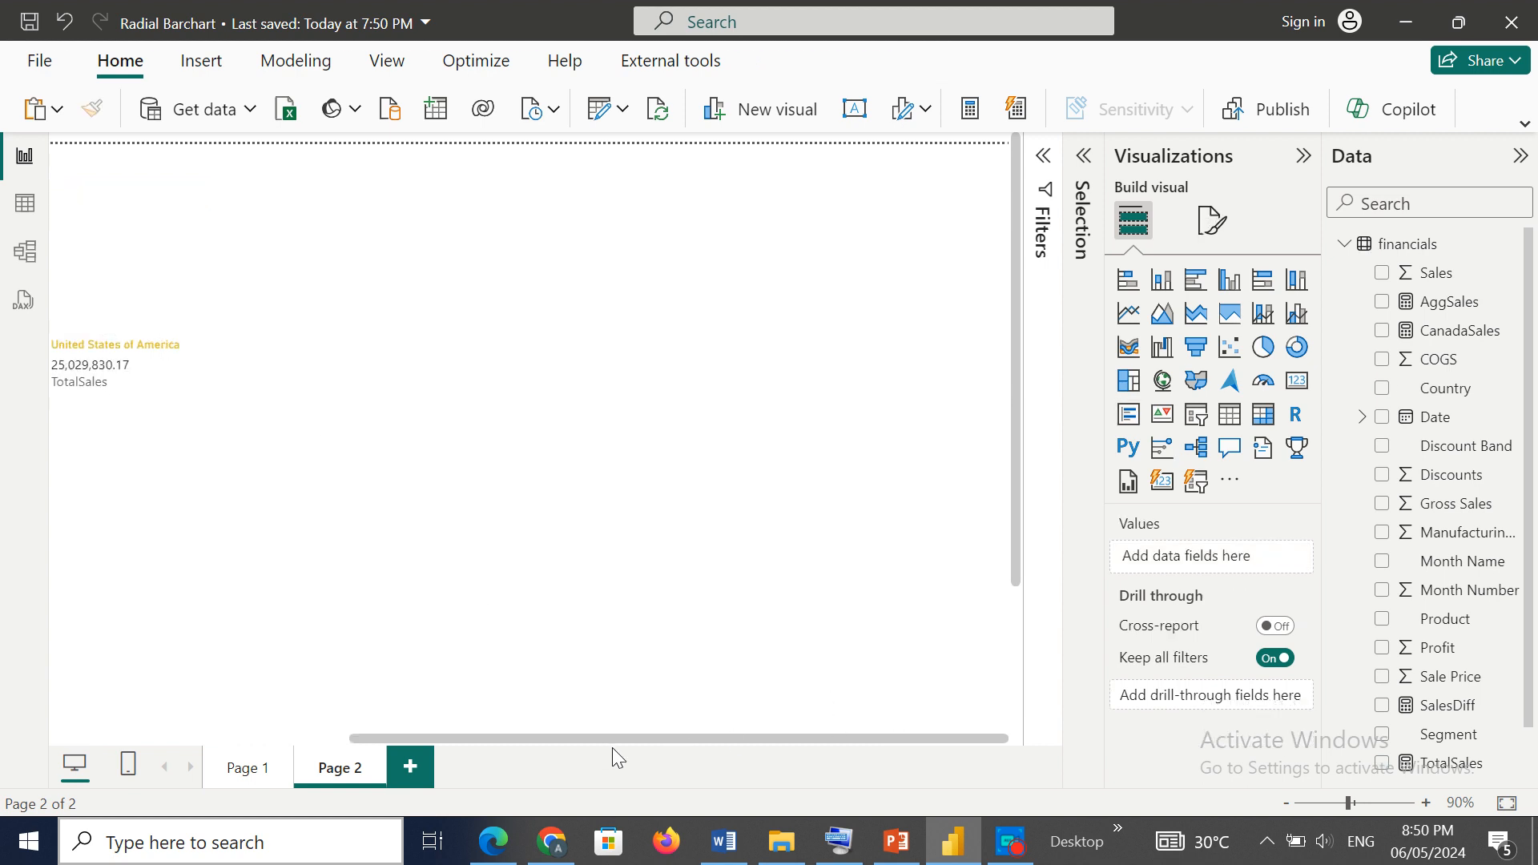
Step: Clear the card's cross-filtering by selecting the sales table, and place the United States of America card beside the start of the gold arc
drag(625, 738, 238, 741)
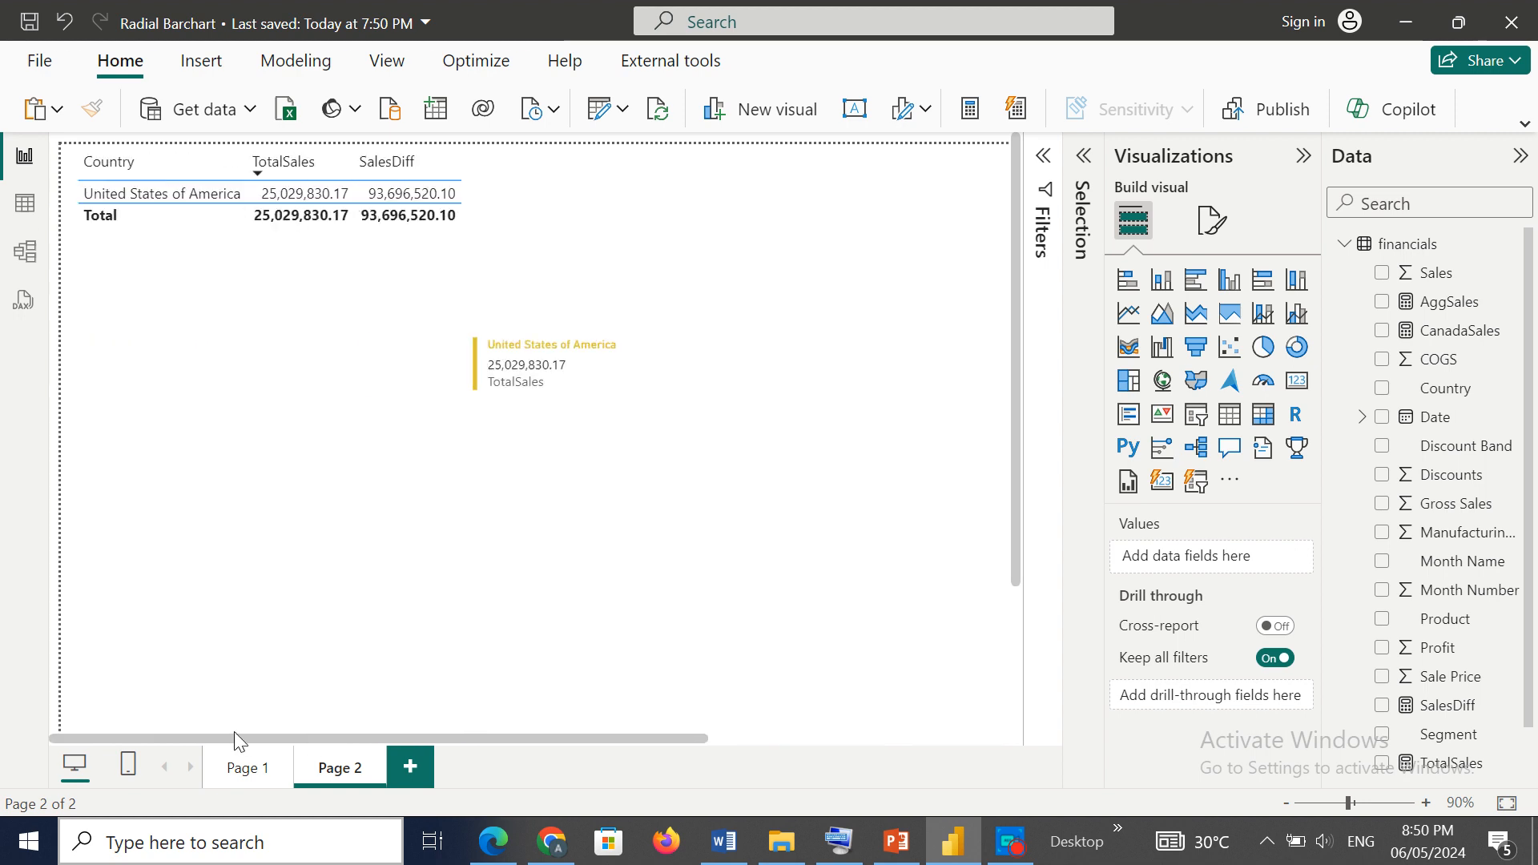
click(137, 201)
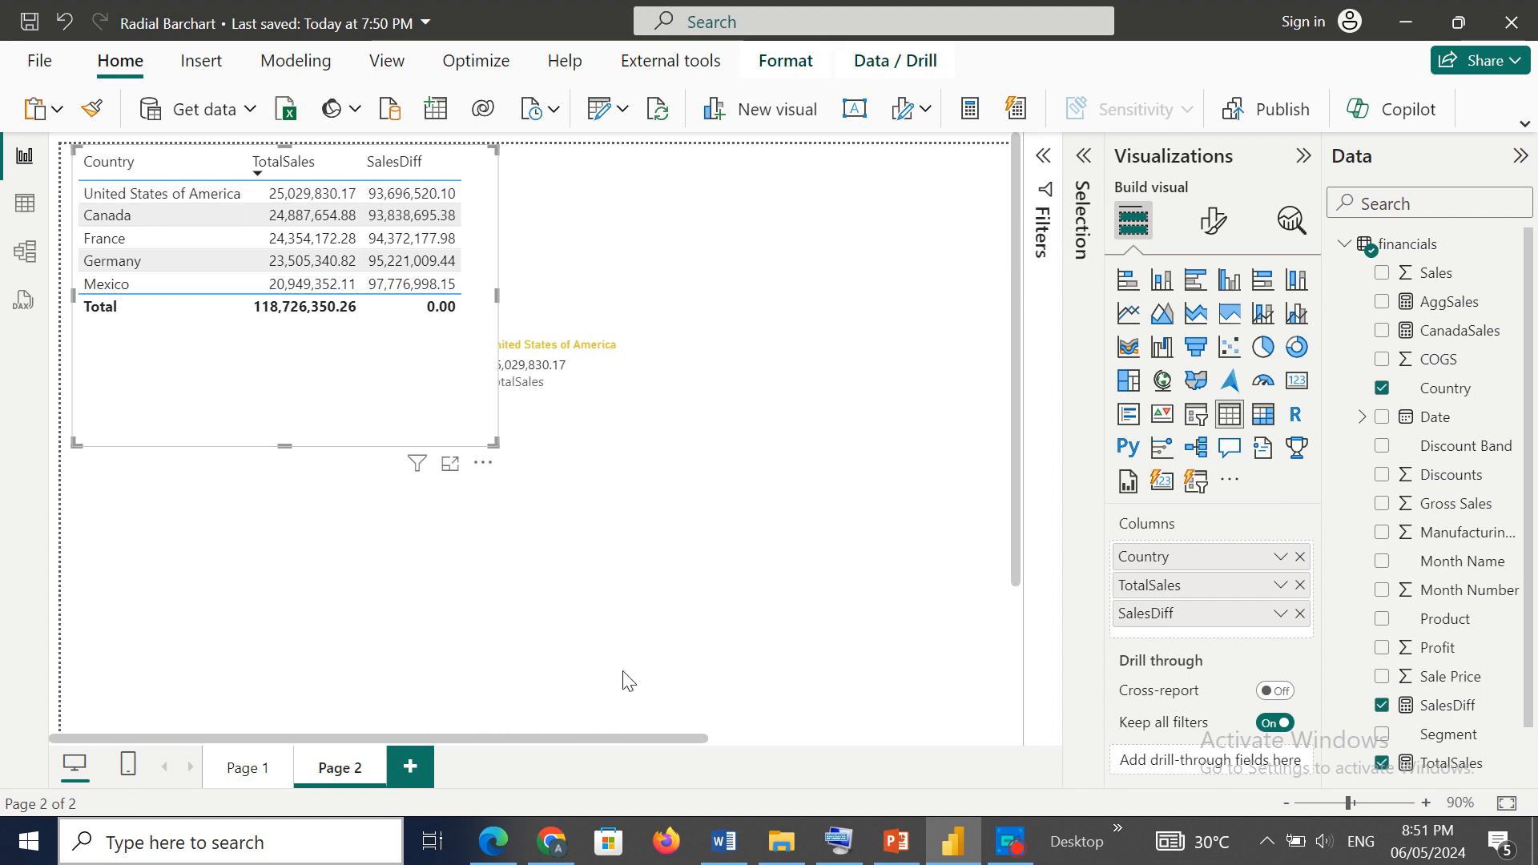
drag(626, 742, 893, 738)
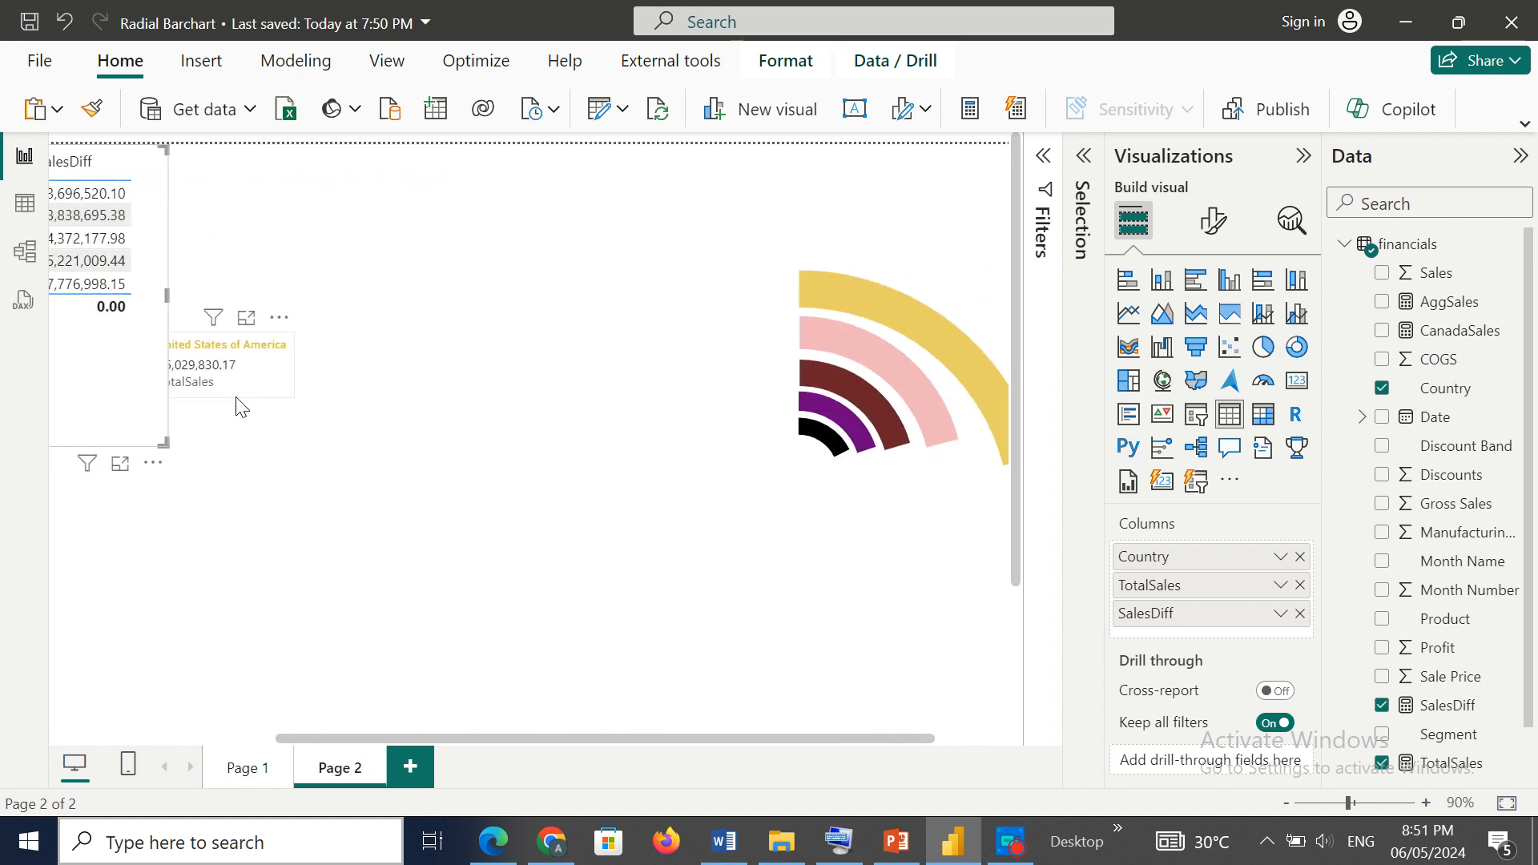
click(238, 398)
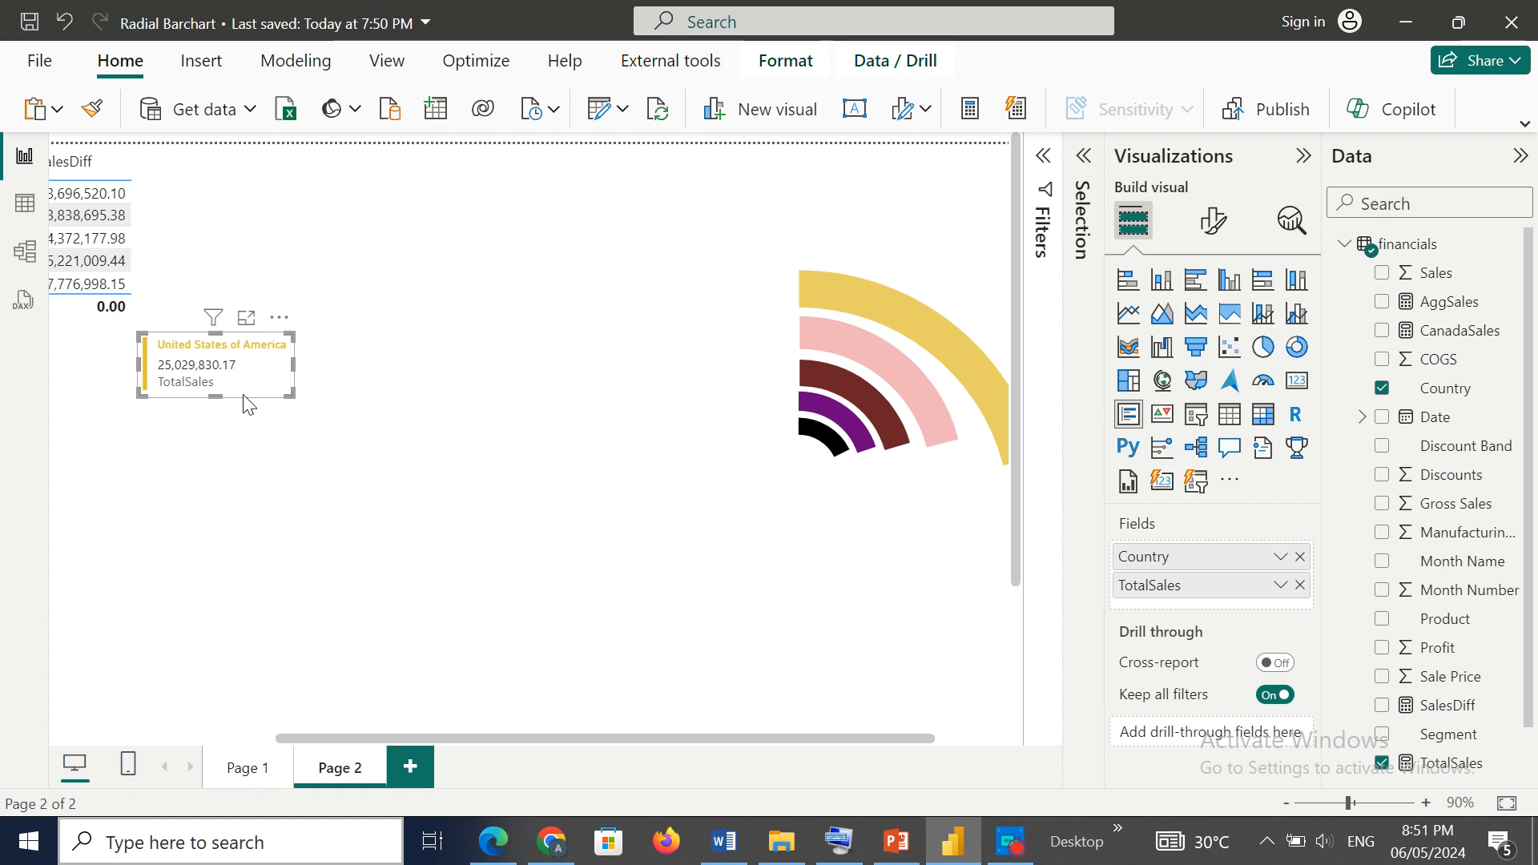
drag(248, 404, 750, 313)
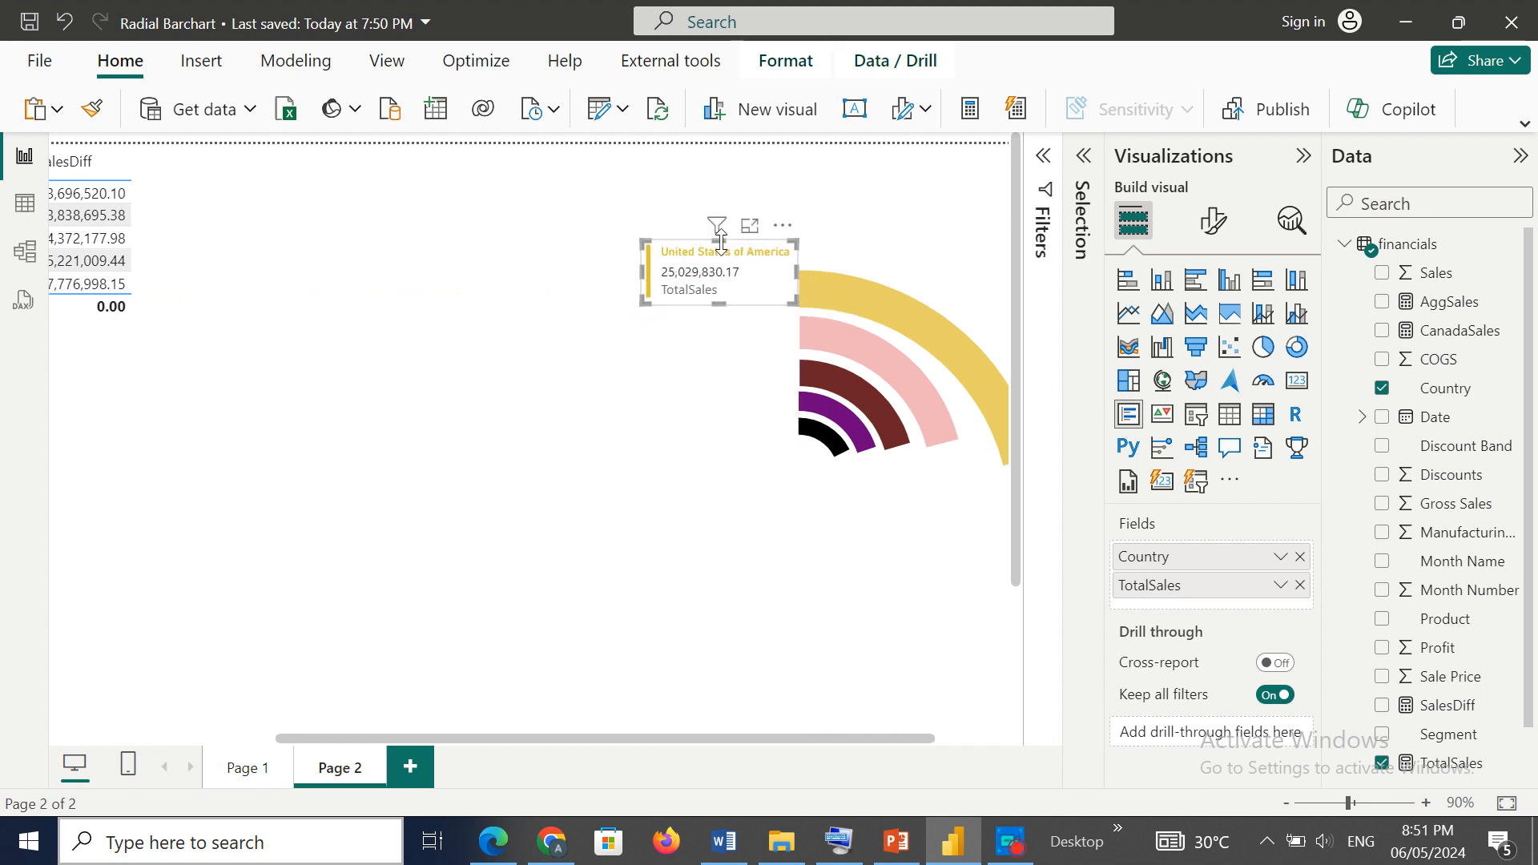
Step: Set the card's callout values to font size 8, and shorten the card so it fits only the country name and sales value
drag(721, 242, 722, 271)
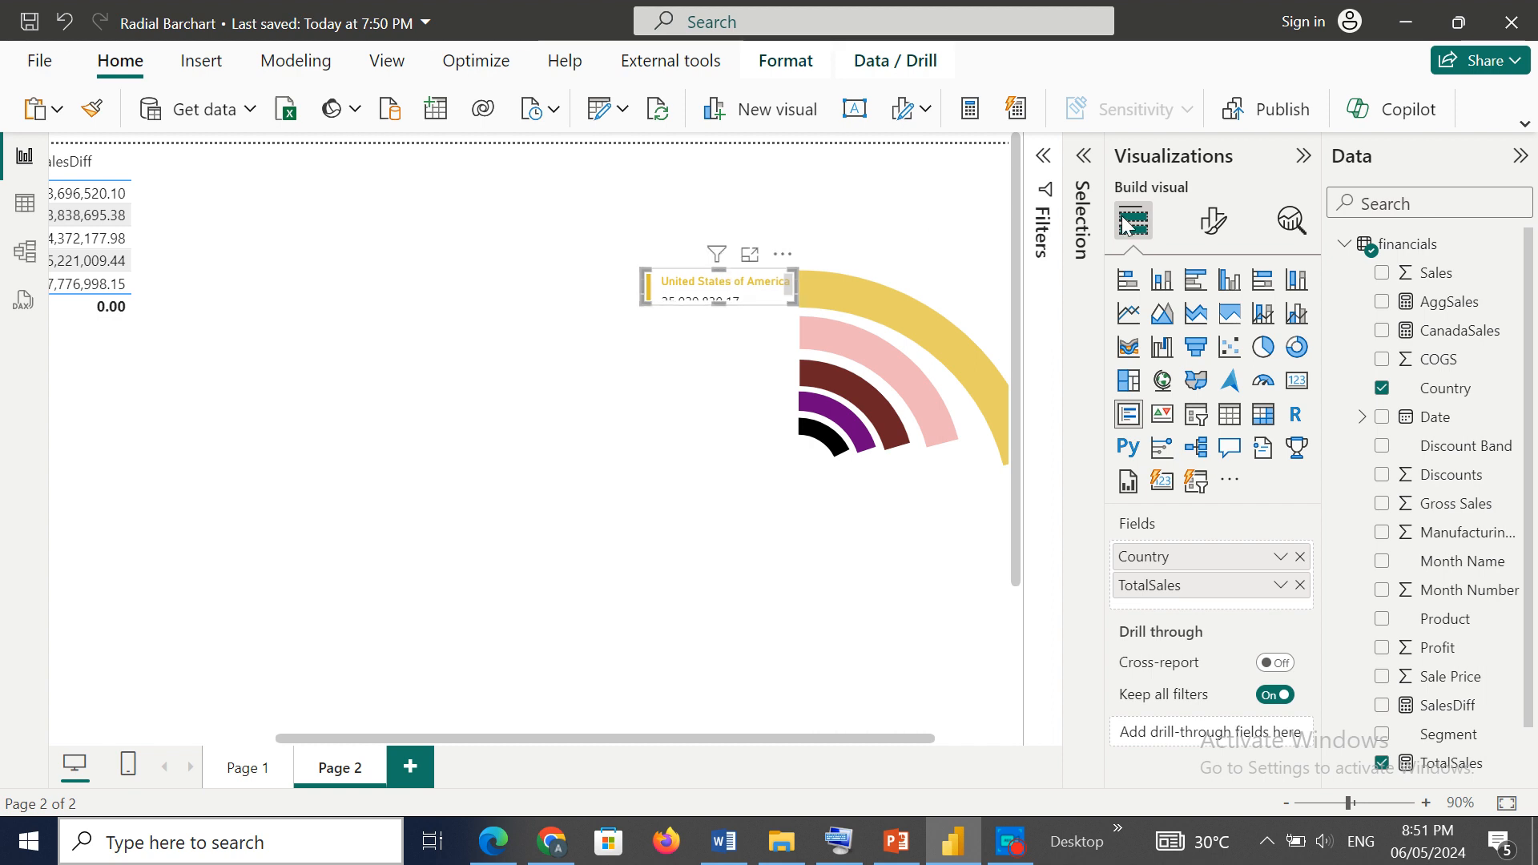
click(1215, 221)
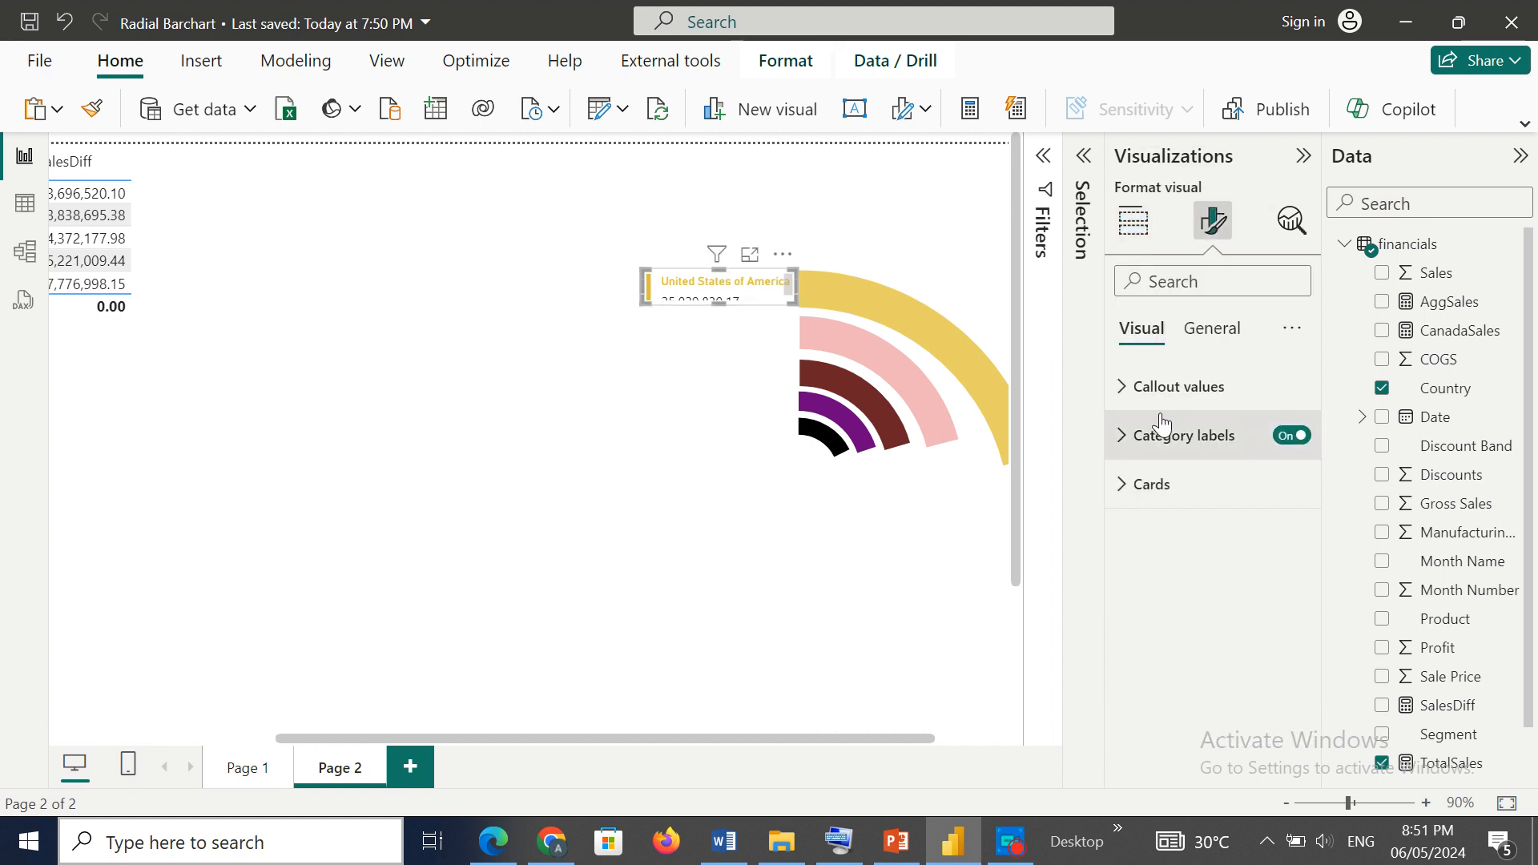
click(1159, 388)
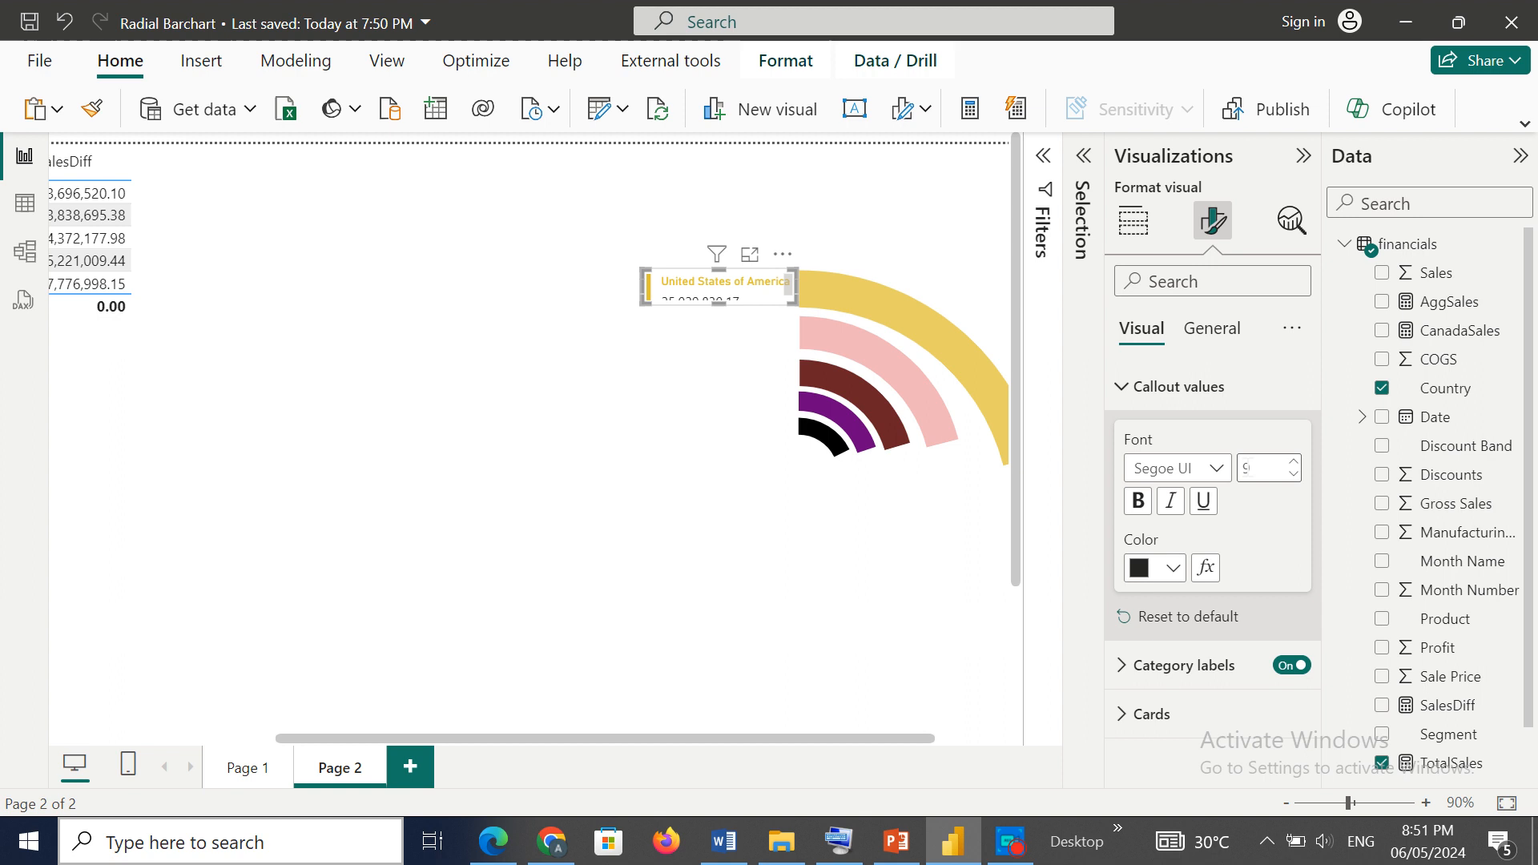
click(1246, 467)
text(6)
click(1054, 519)
drag(722, 297, 726, 315)
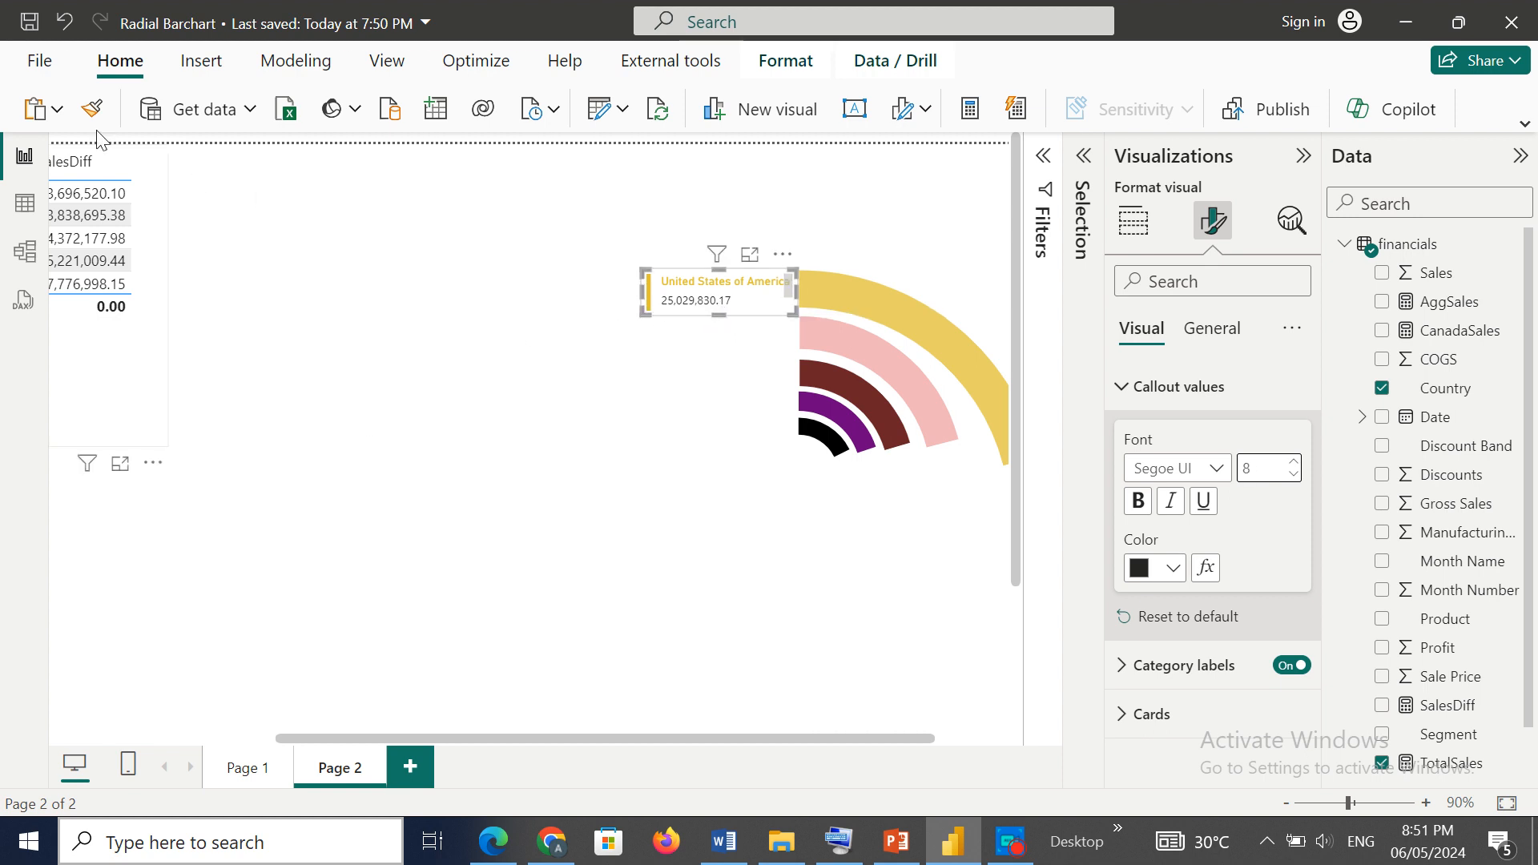
Step: Paste a copy of the United States of America card into the empty area below the sales table and make it taller
click(57, 112)
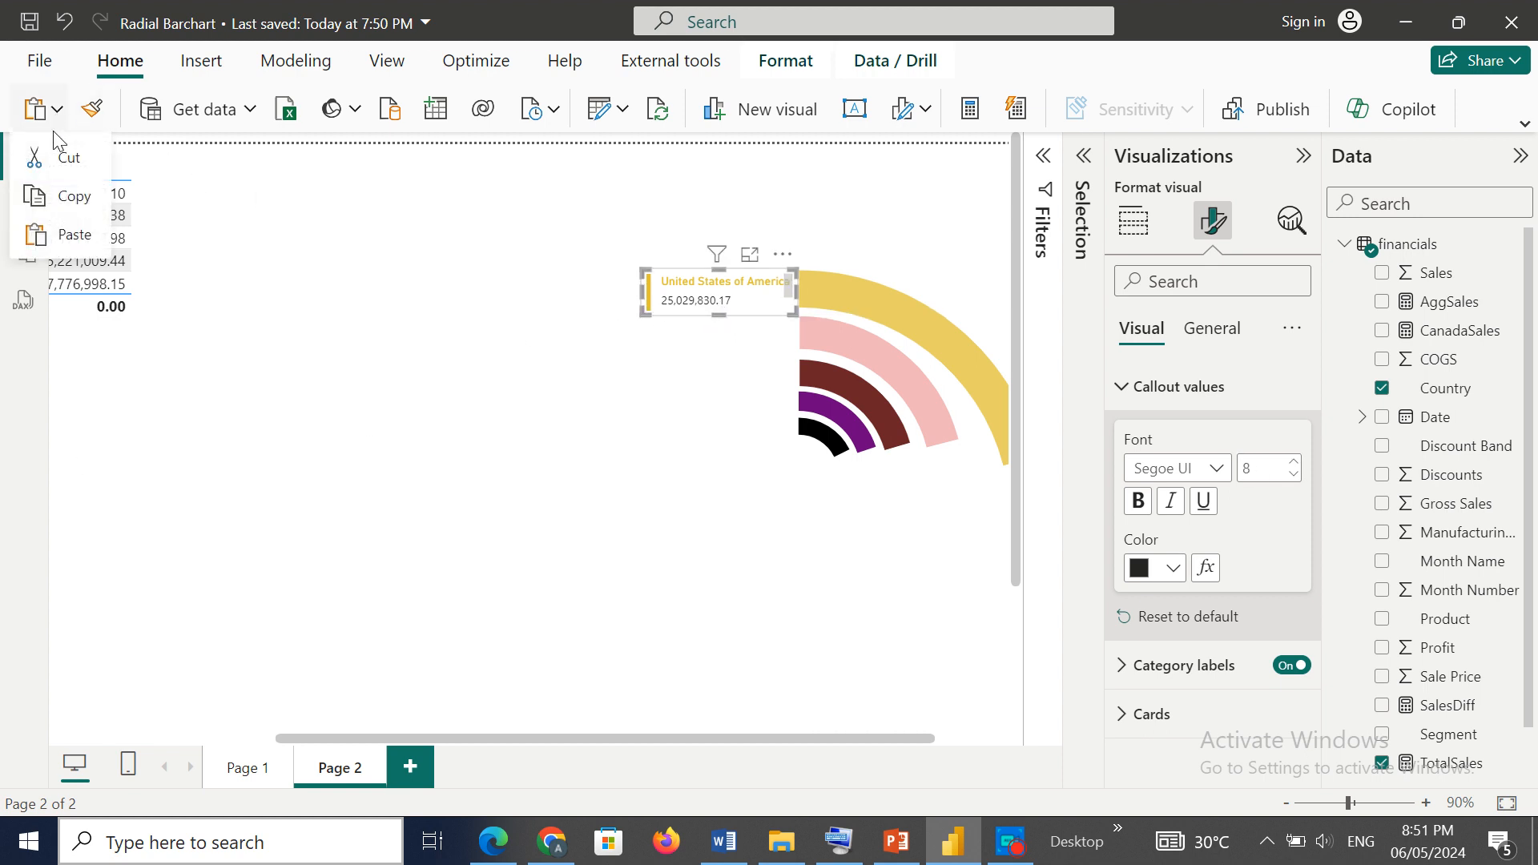
click(69, 196)
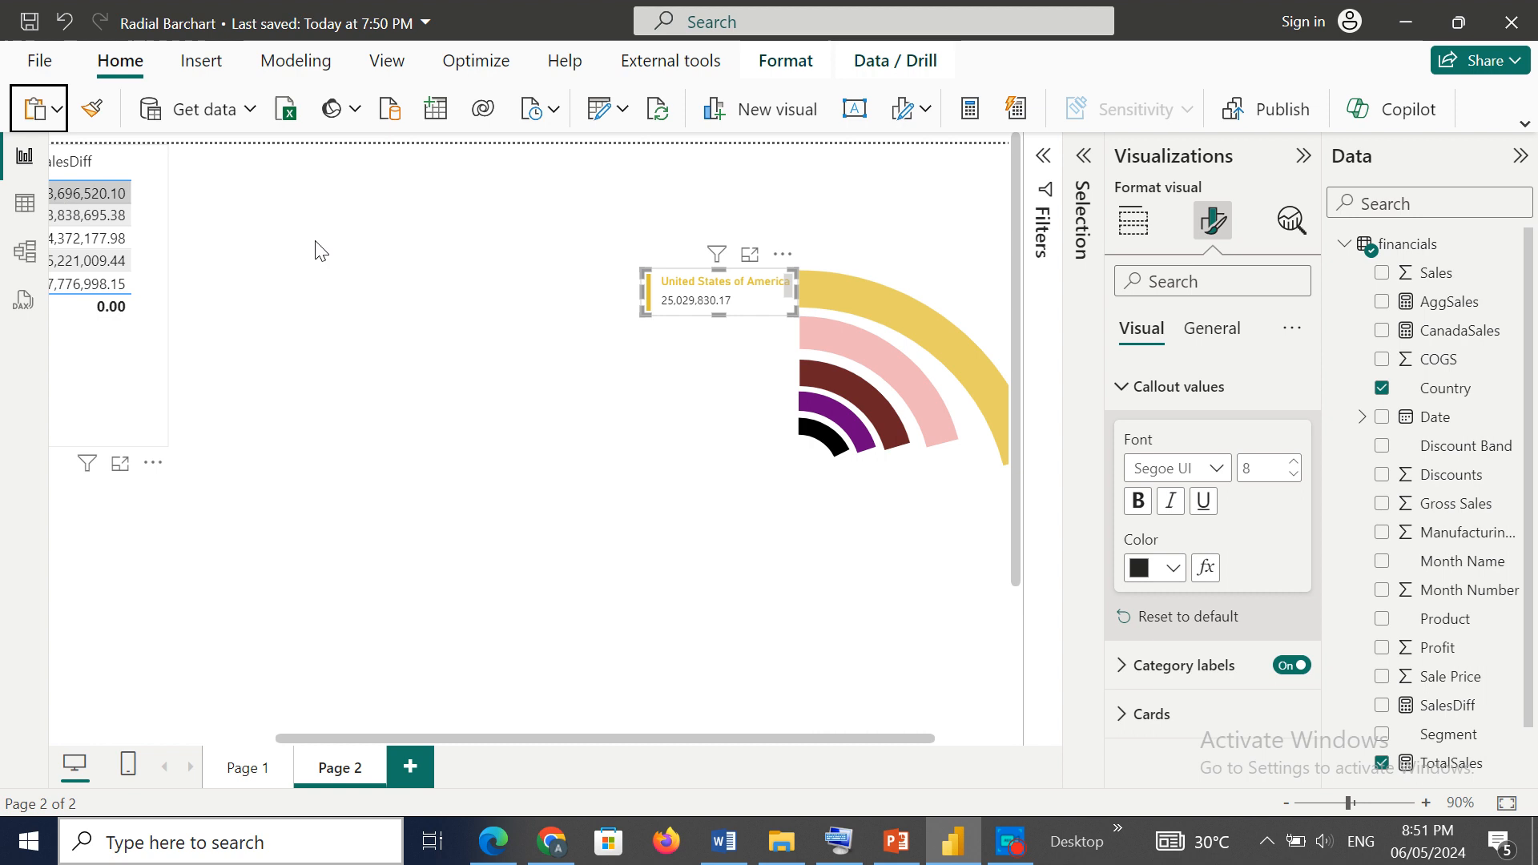
click(58, 112)
click(66, 233)
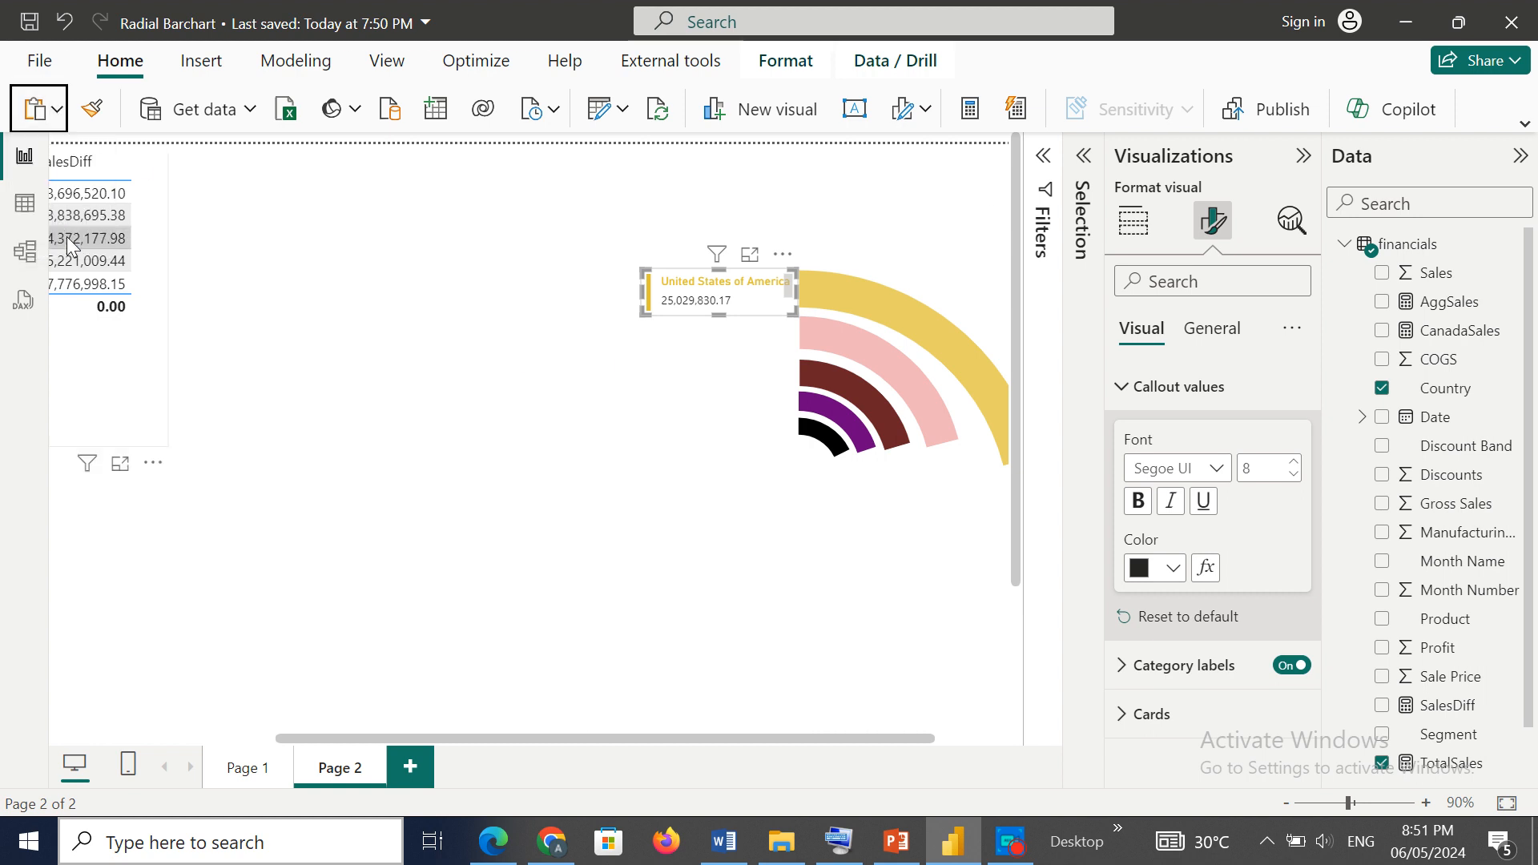
drag(764, 313, 261, 398)
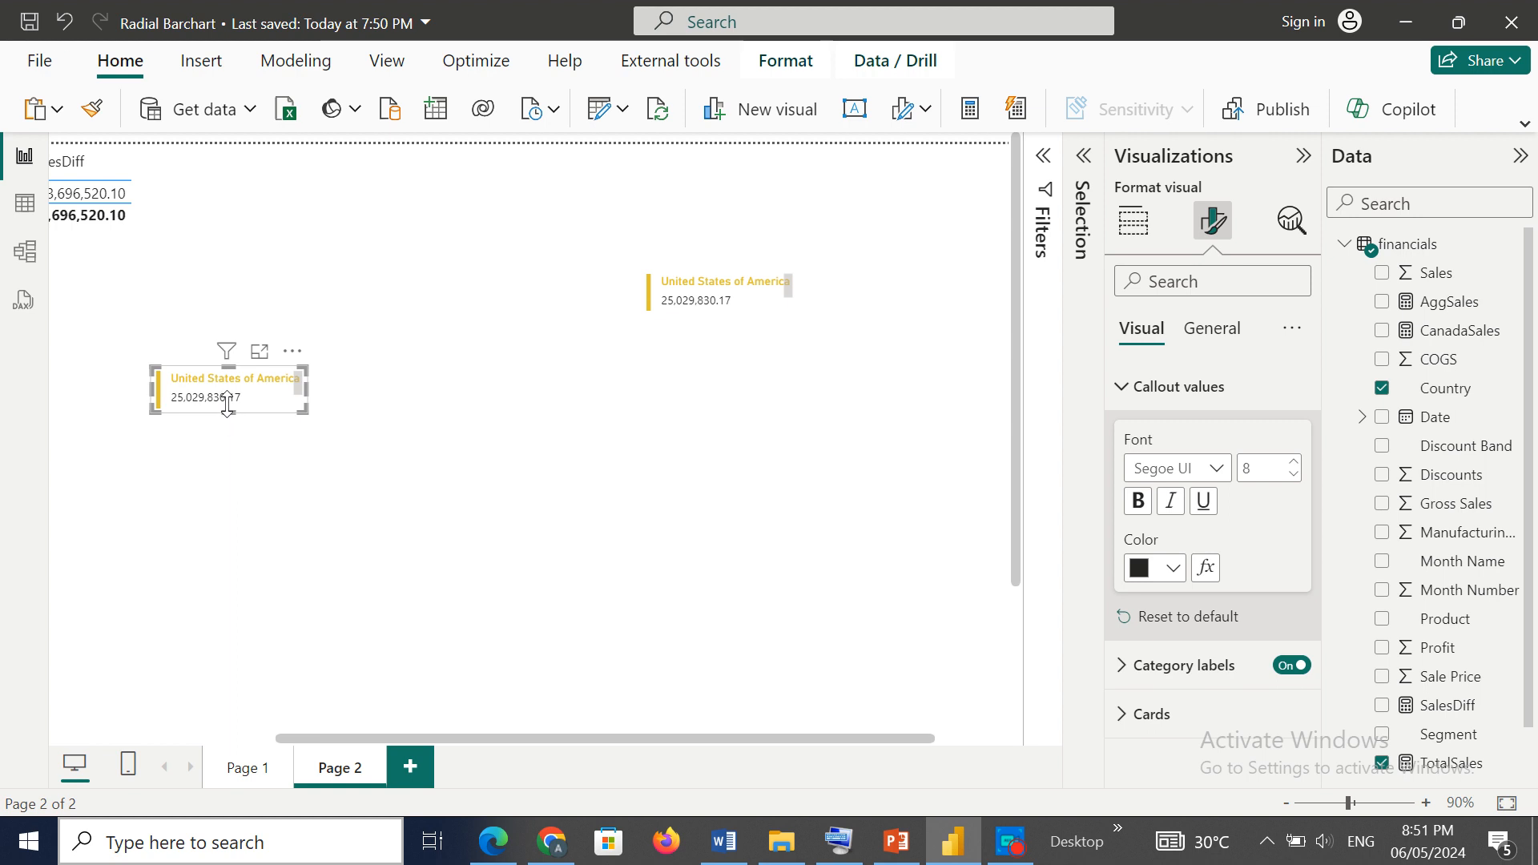
drag(227, 405, 222, 602)
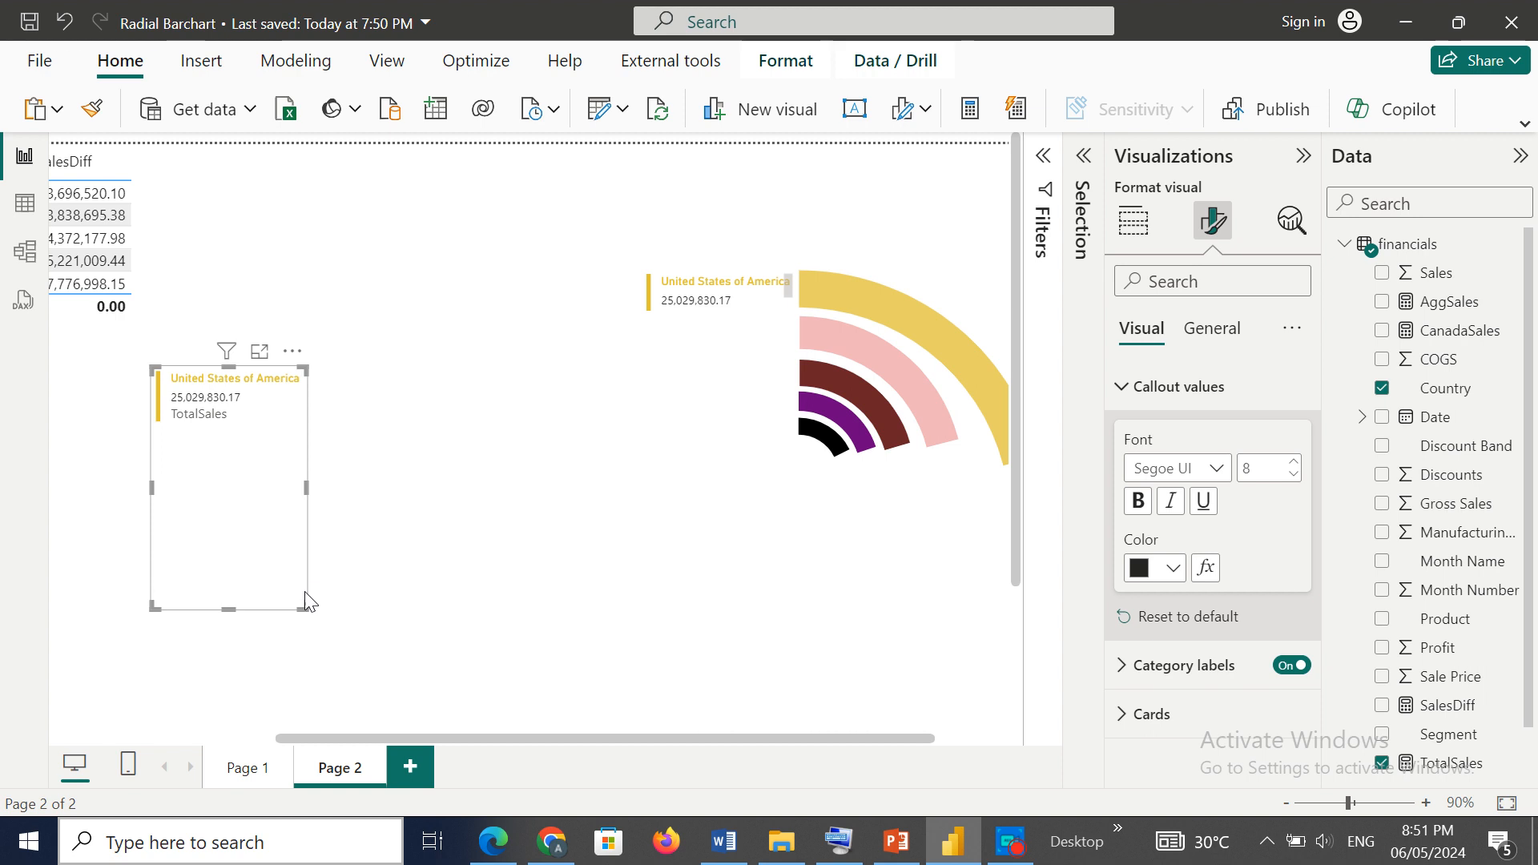
Step: Filter the copied card's Country field to Canada only, and collapse the filter and visualization settings
click(1043, 156)
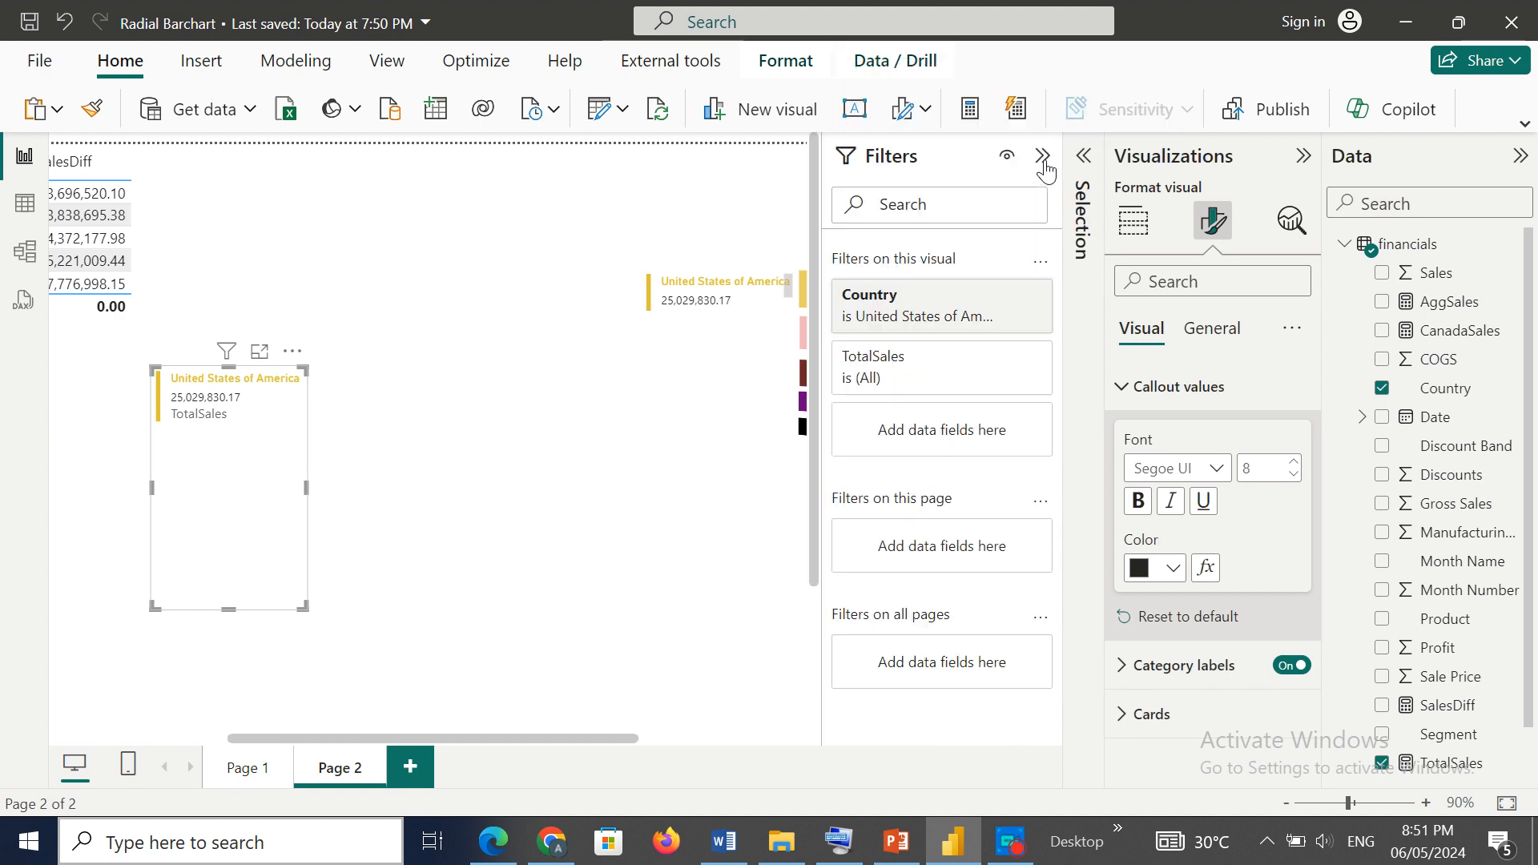
click(895, 315)
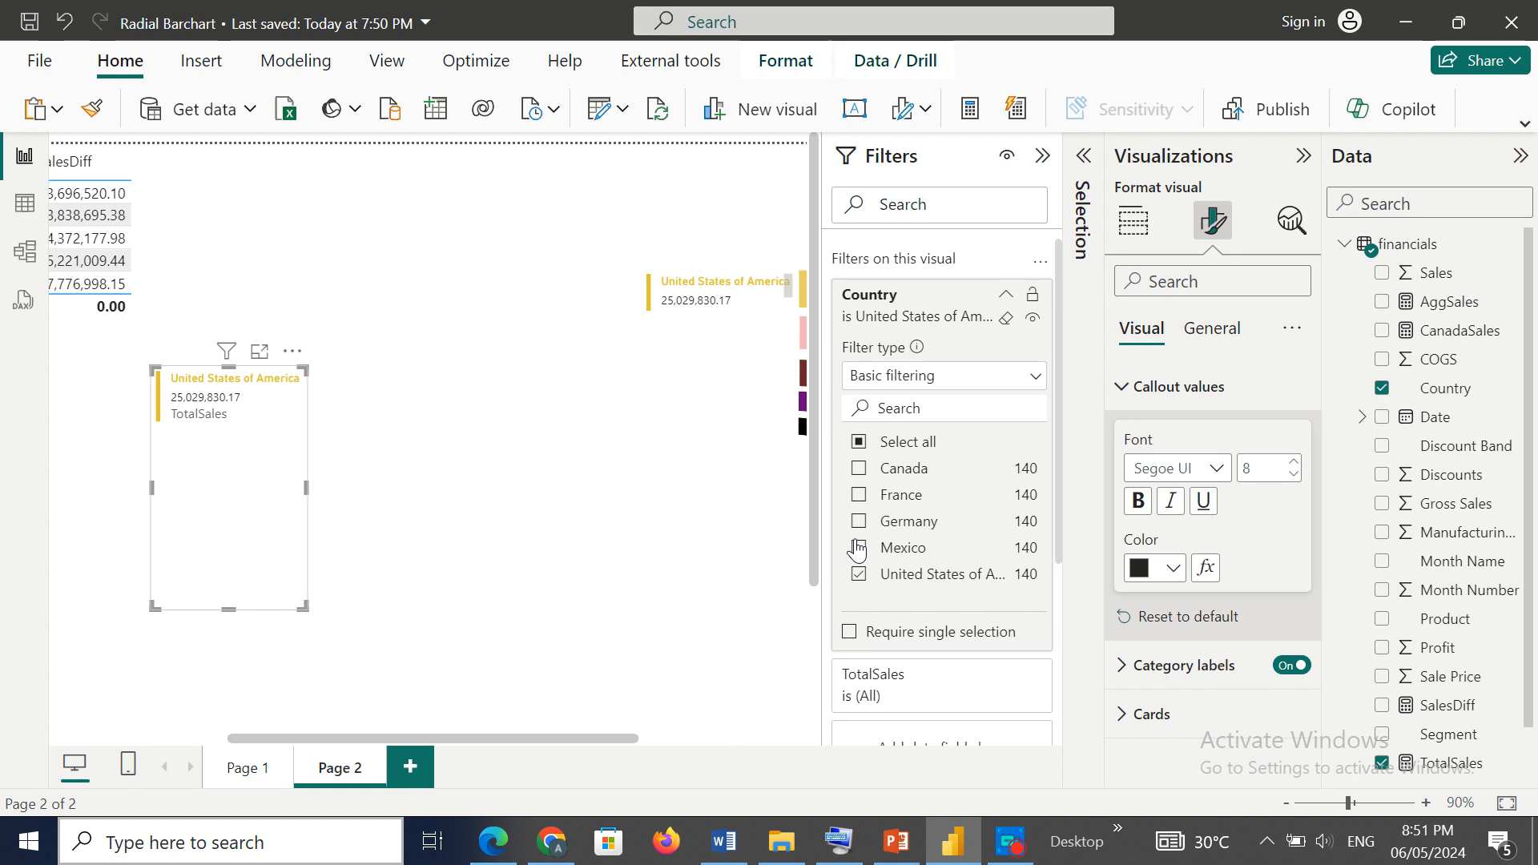
click(859, 470)
click(860, 577)
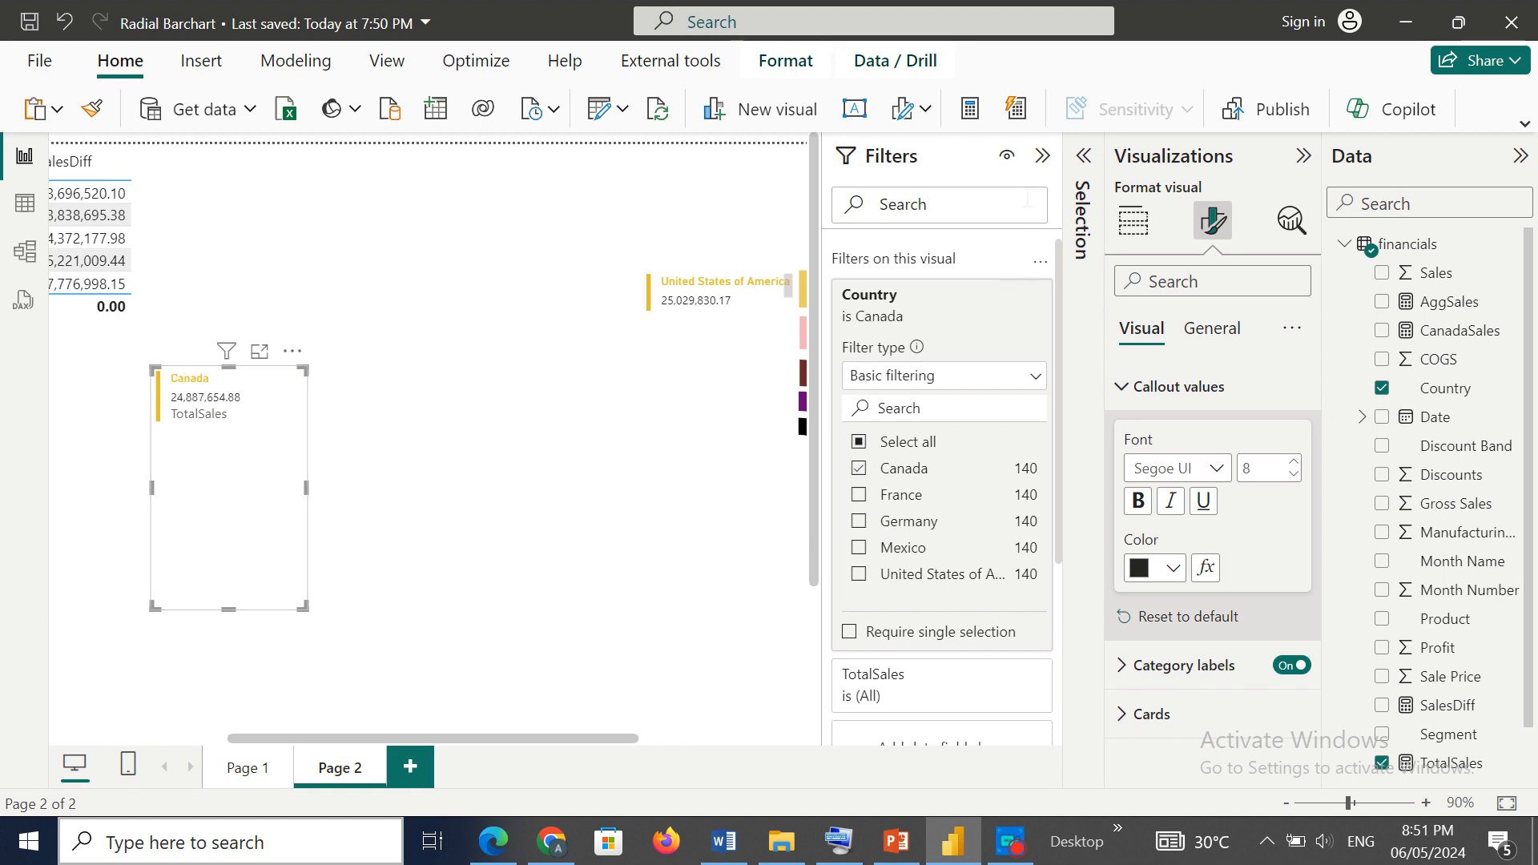
click(1042, 156)
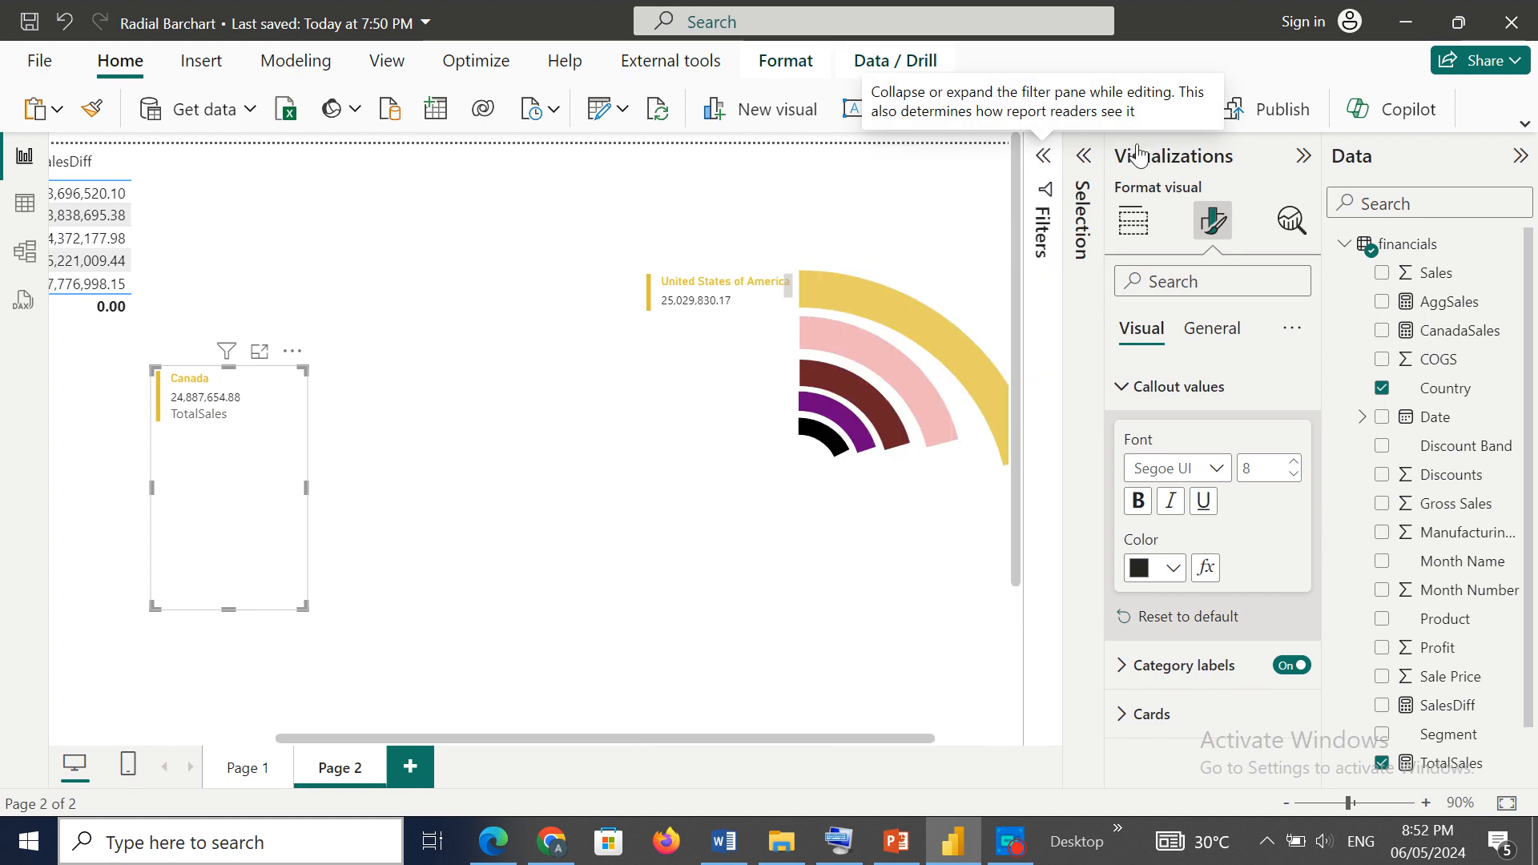
click(1299, 158)
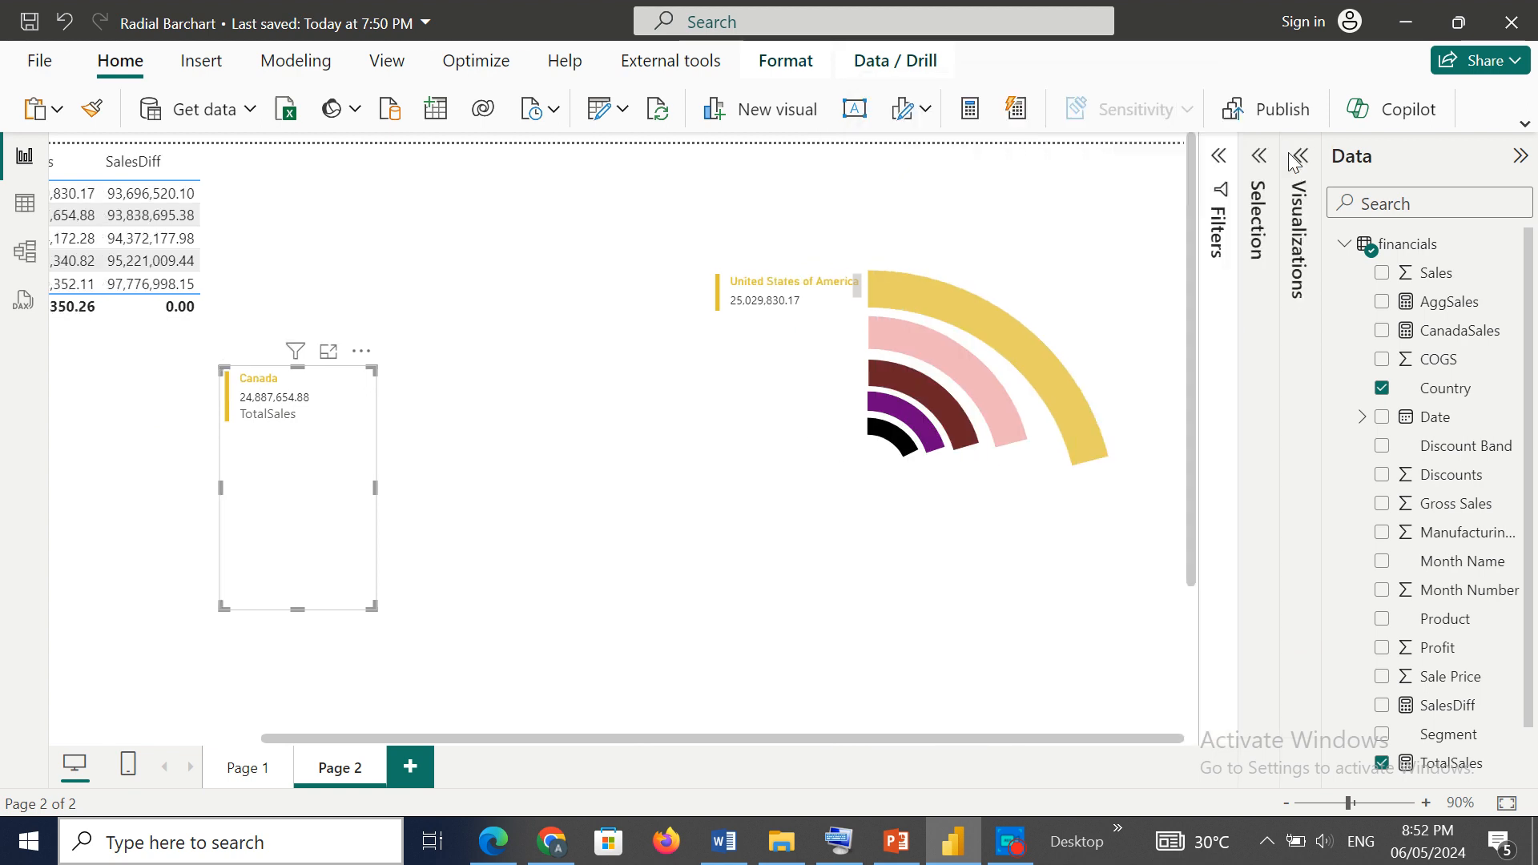
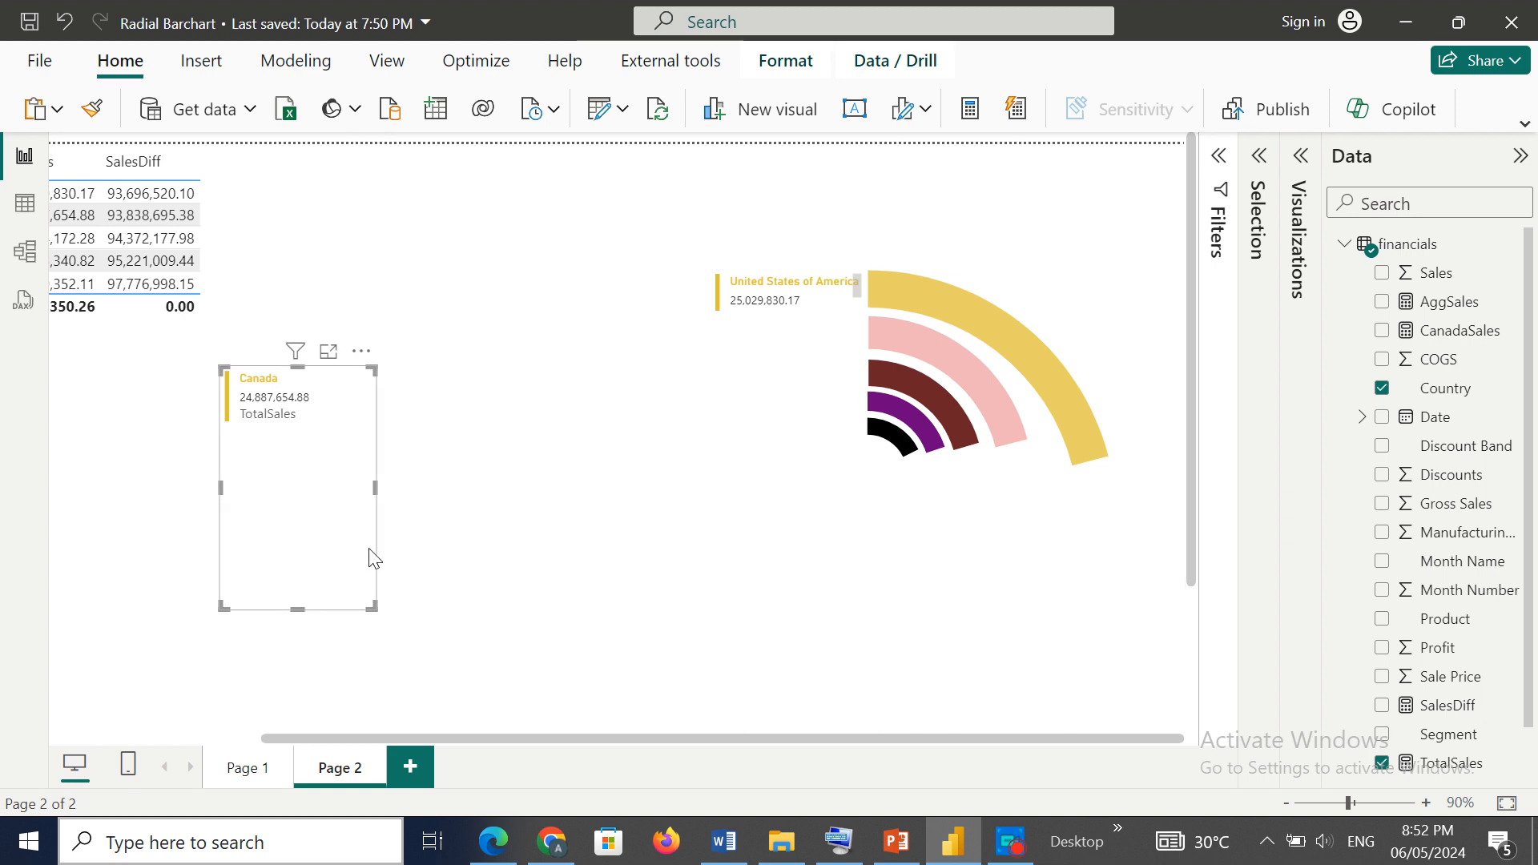
click(1008, 843)
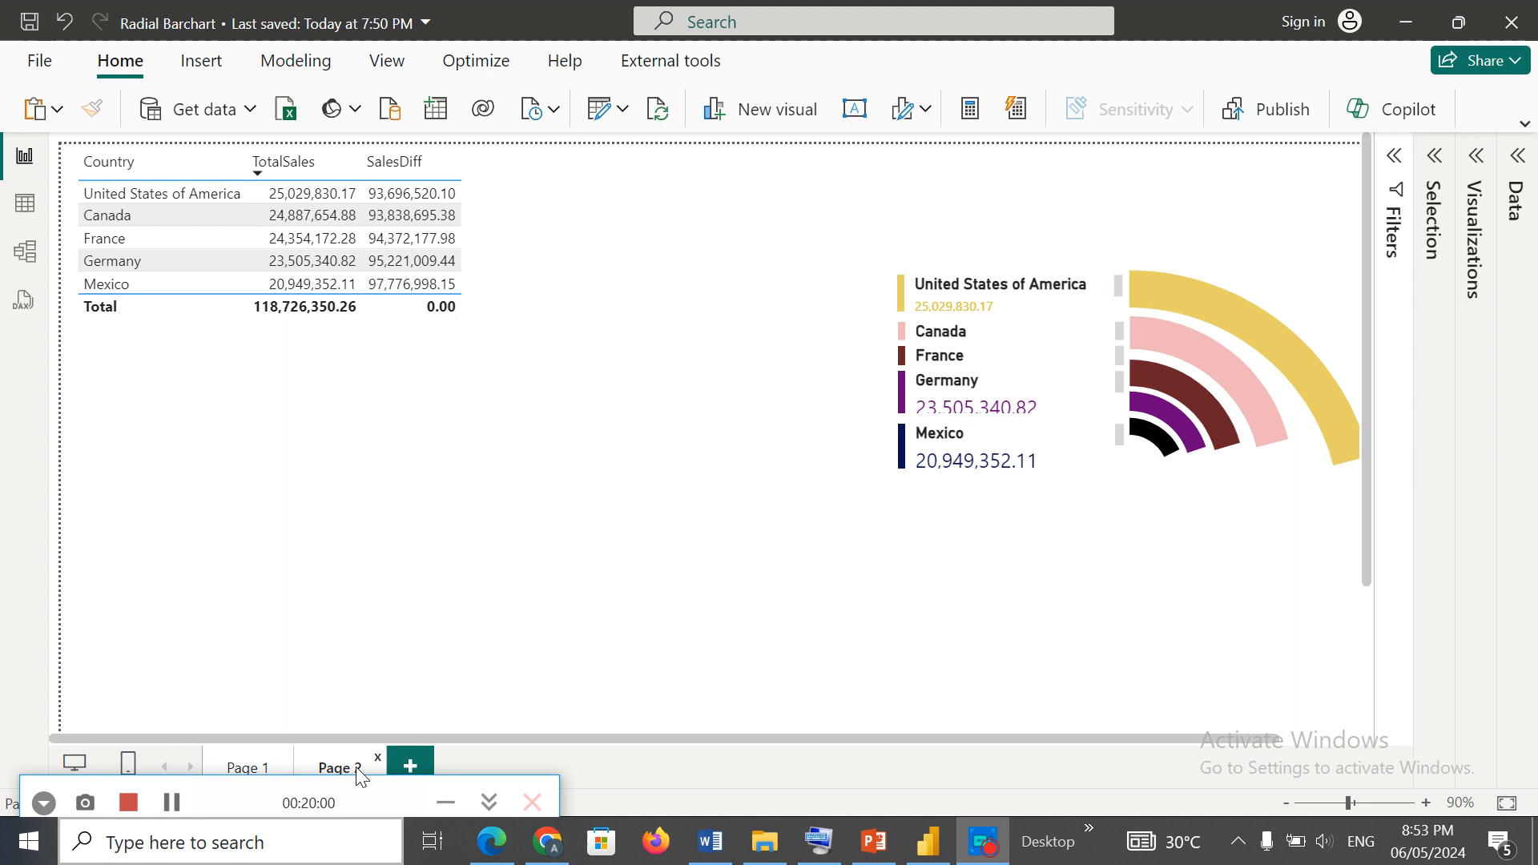
click(446, 809)
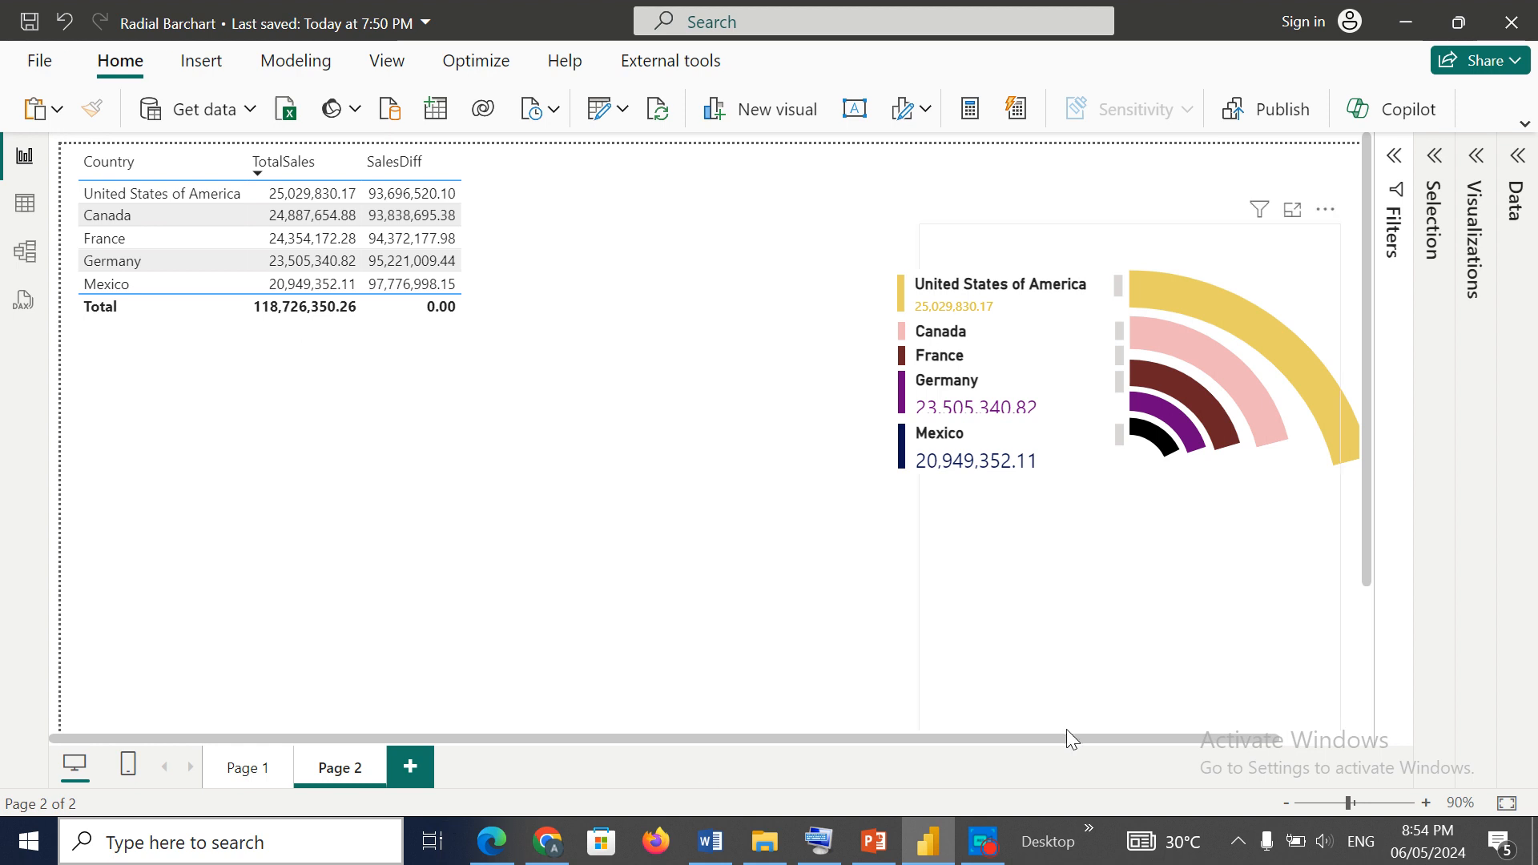
drag(1066, 729, 1147, 714)
drag(1152, 738, 1152, 738)
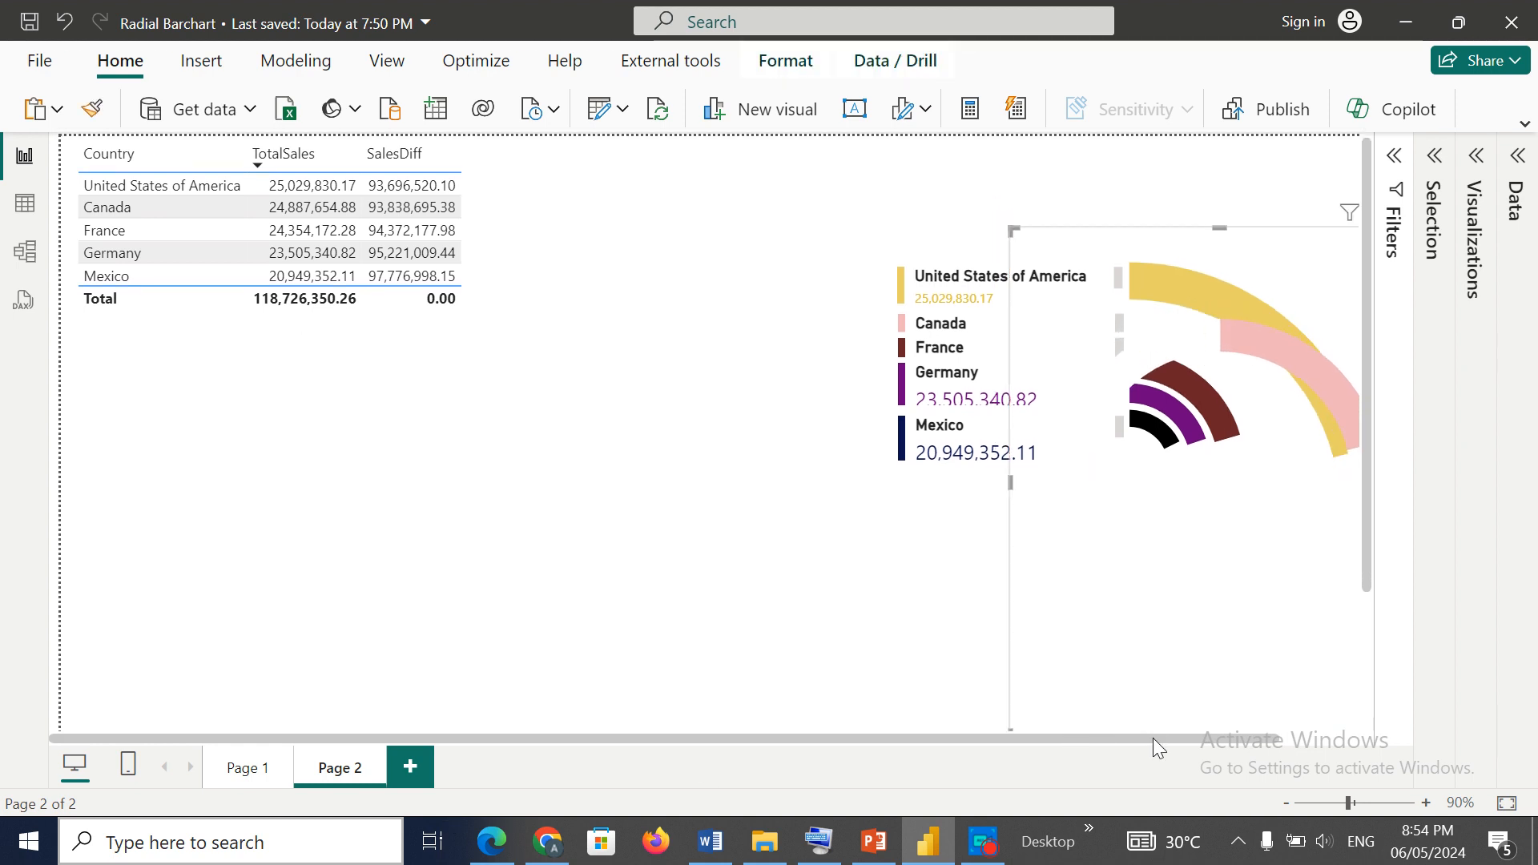
click(70, 21)
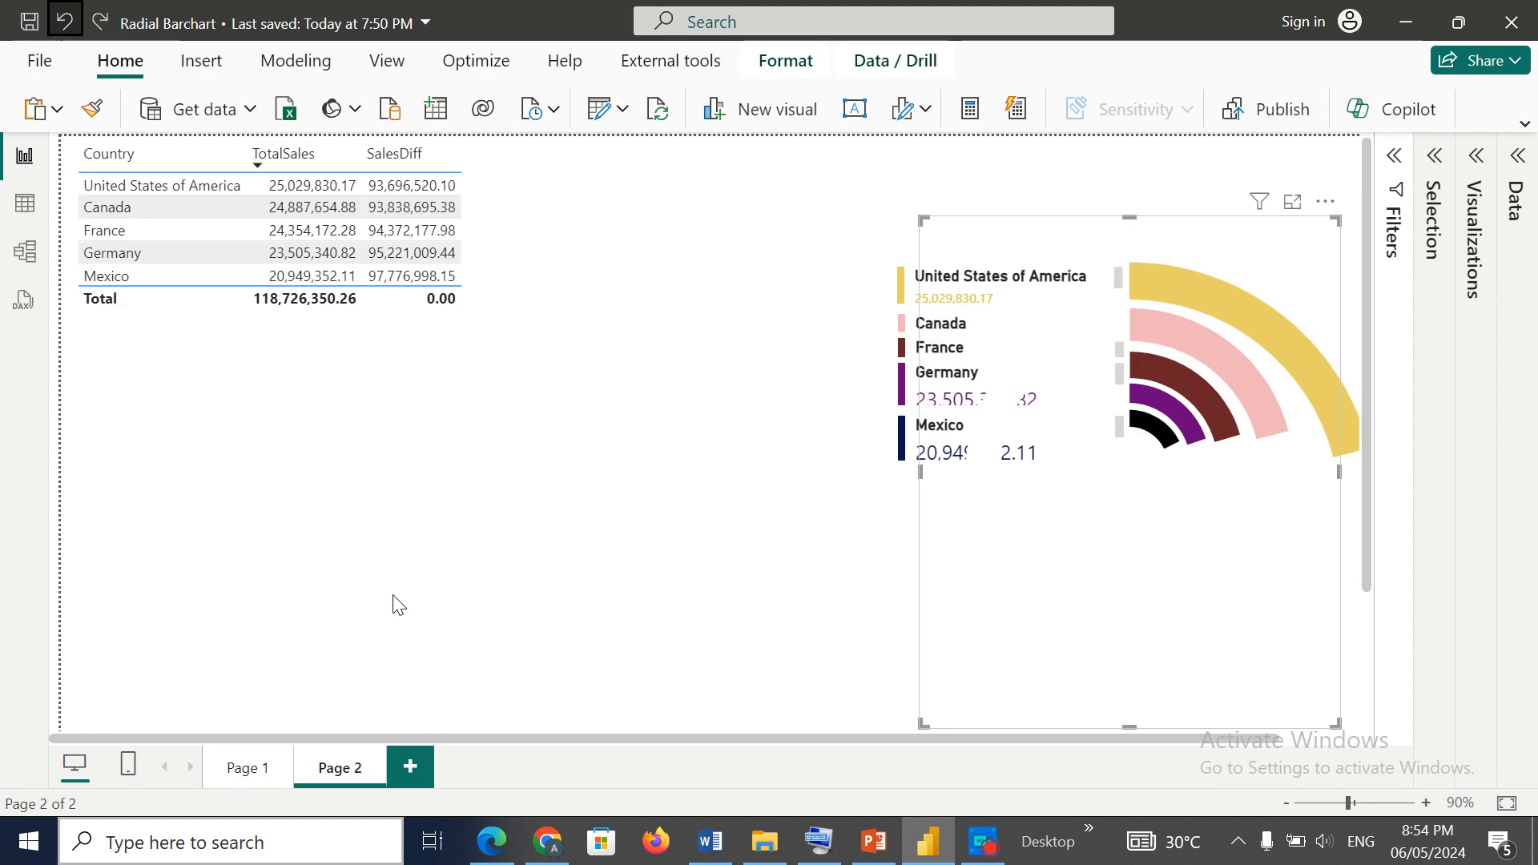
click(383, 555)
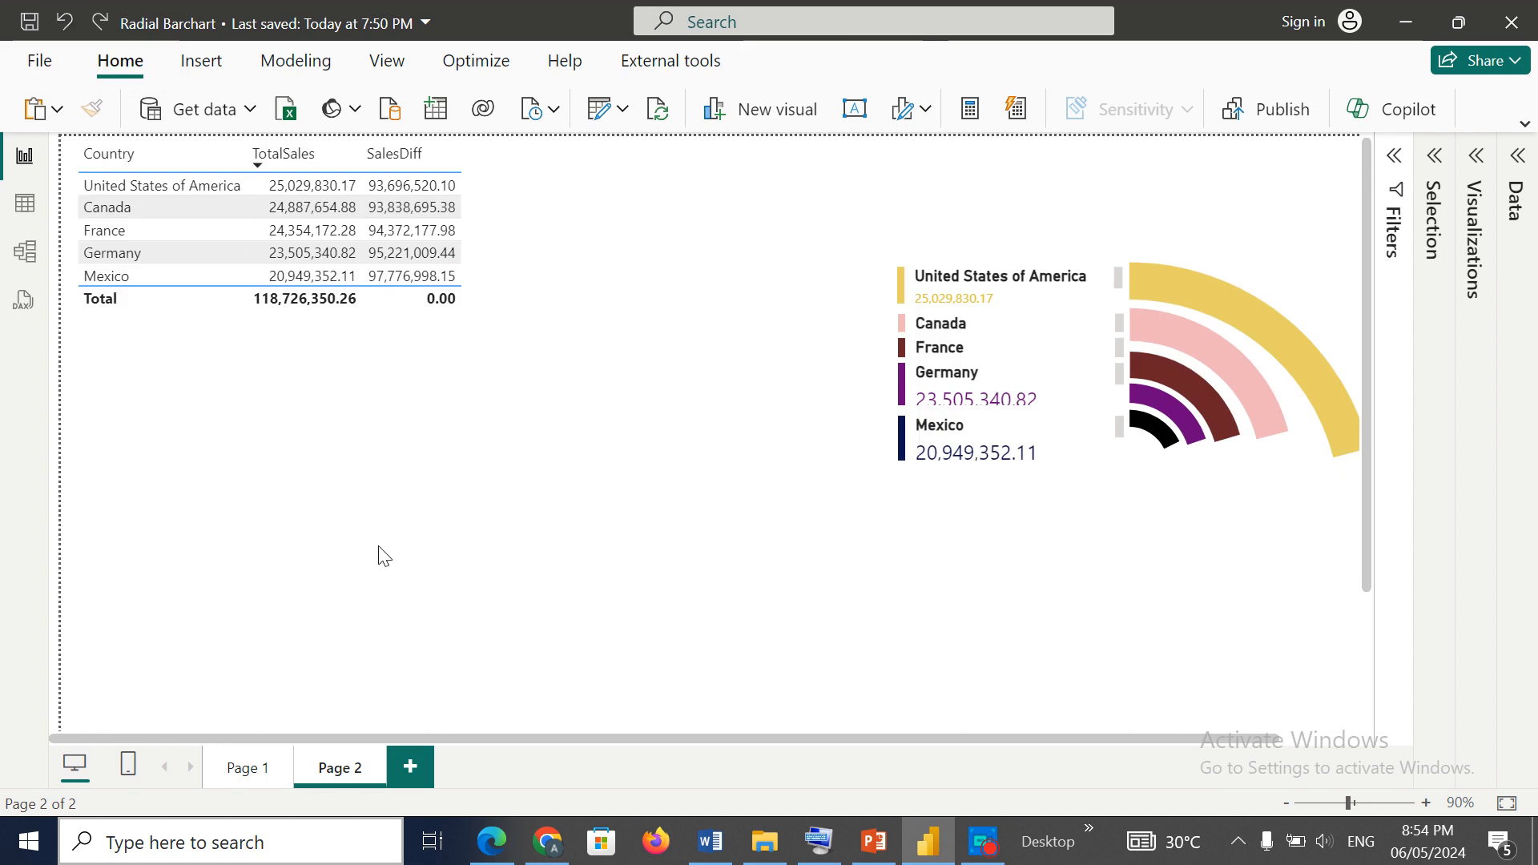
Step: Cross-filter the page by the Canada card to check its values, and clear the selection
click(953, 328)
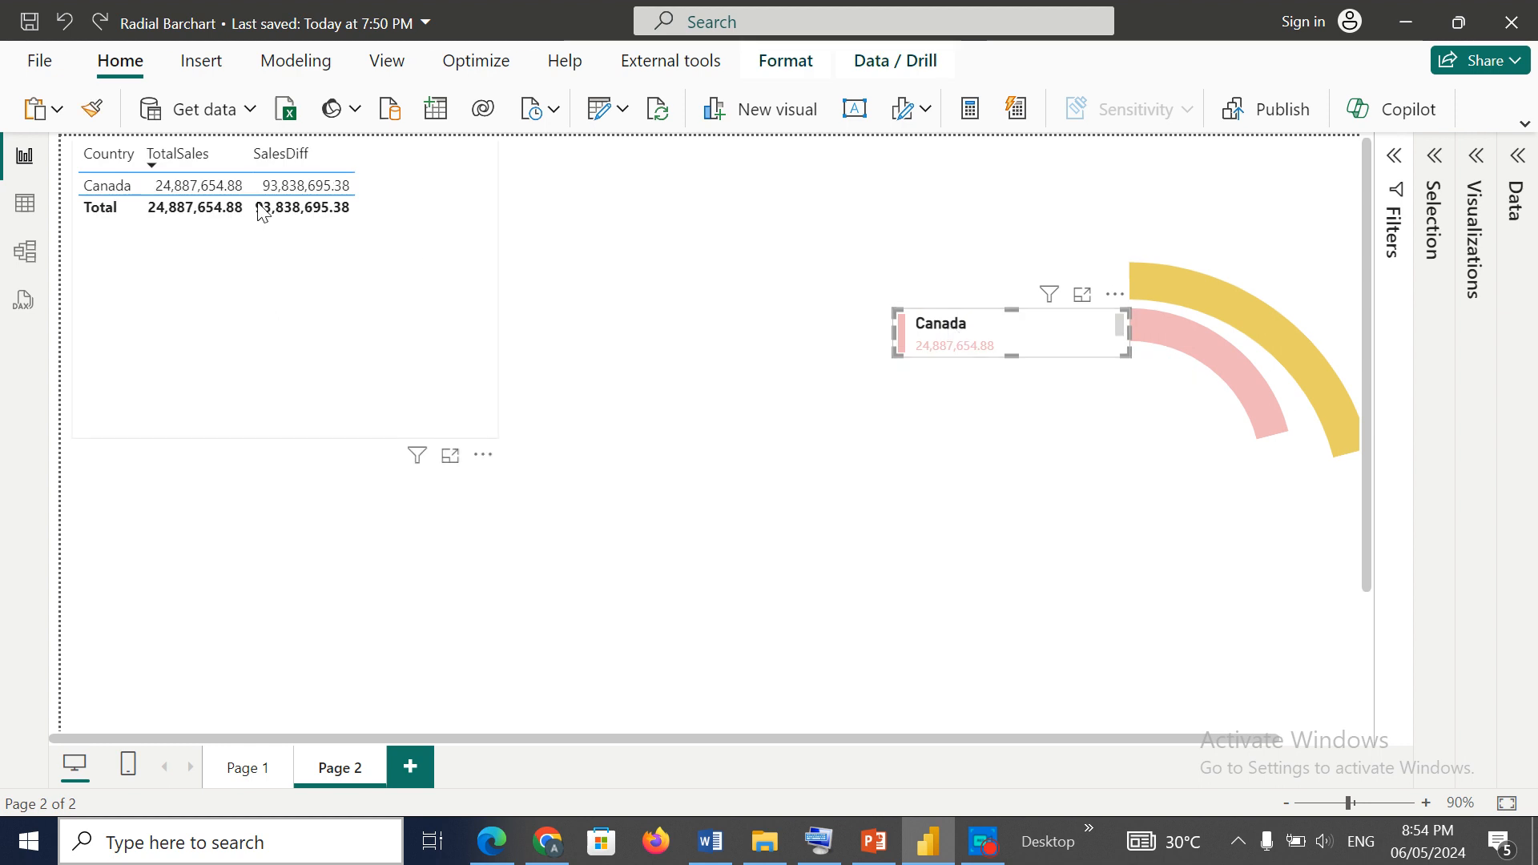
click(958, 325)
click(427, 596)
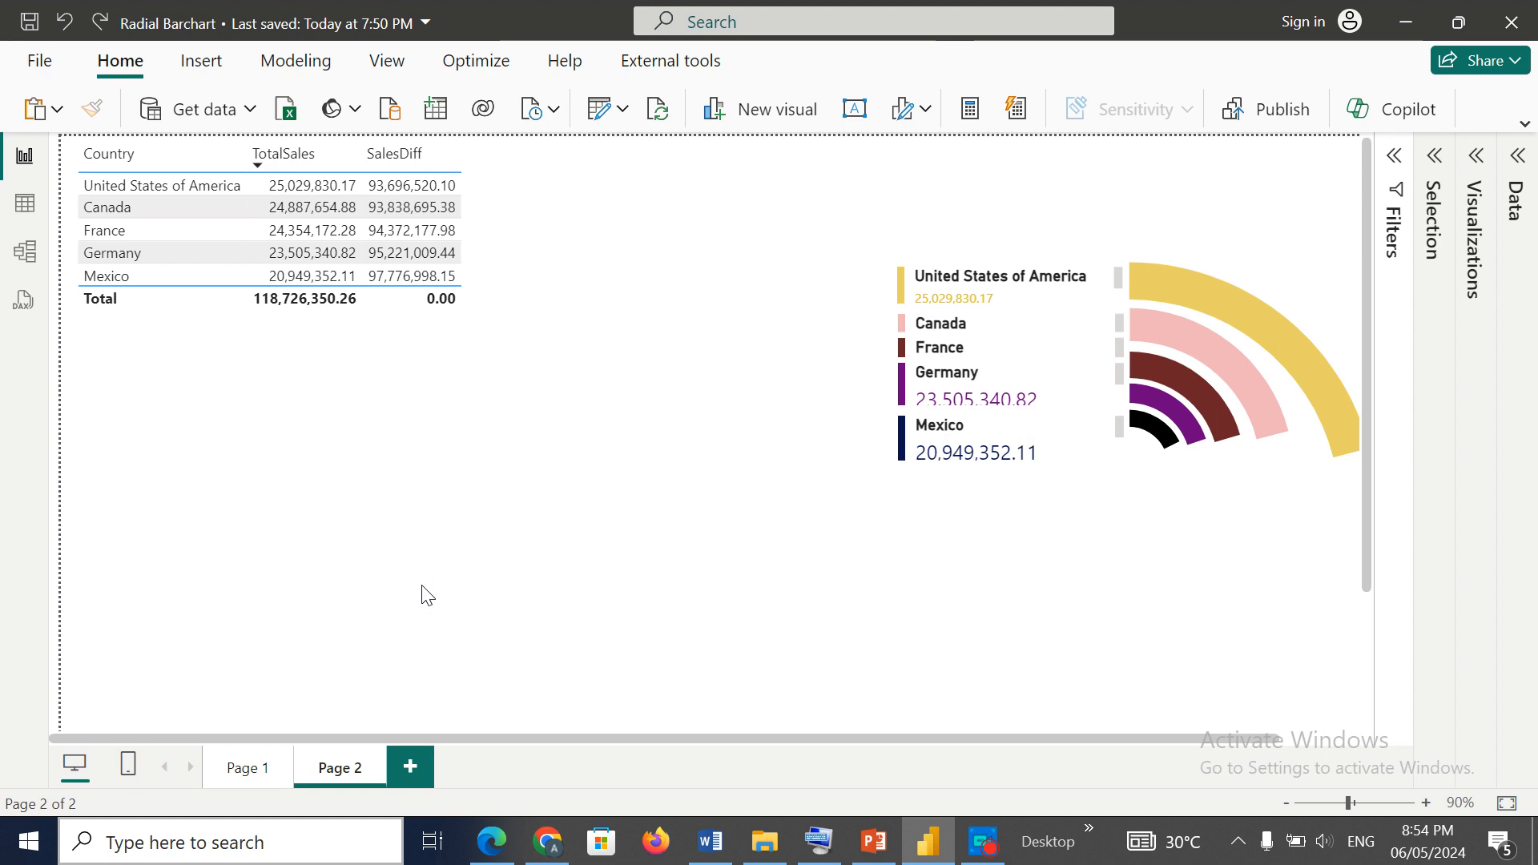
Step: Nudge the black, purple and dark red donut charts slightly down to even out the gaps between the nested arcs
click(1156, 439)
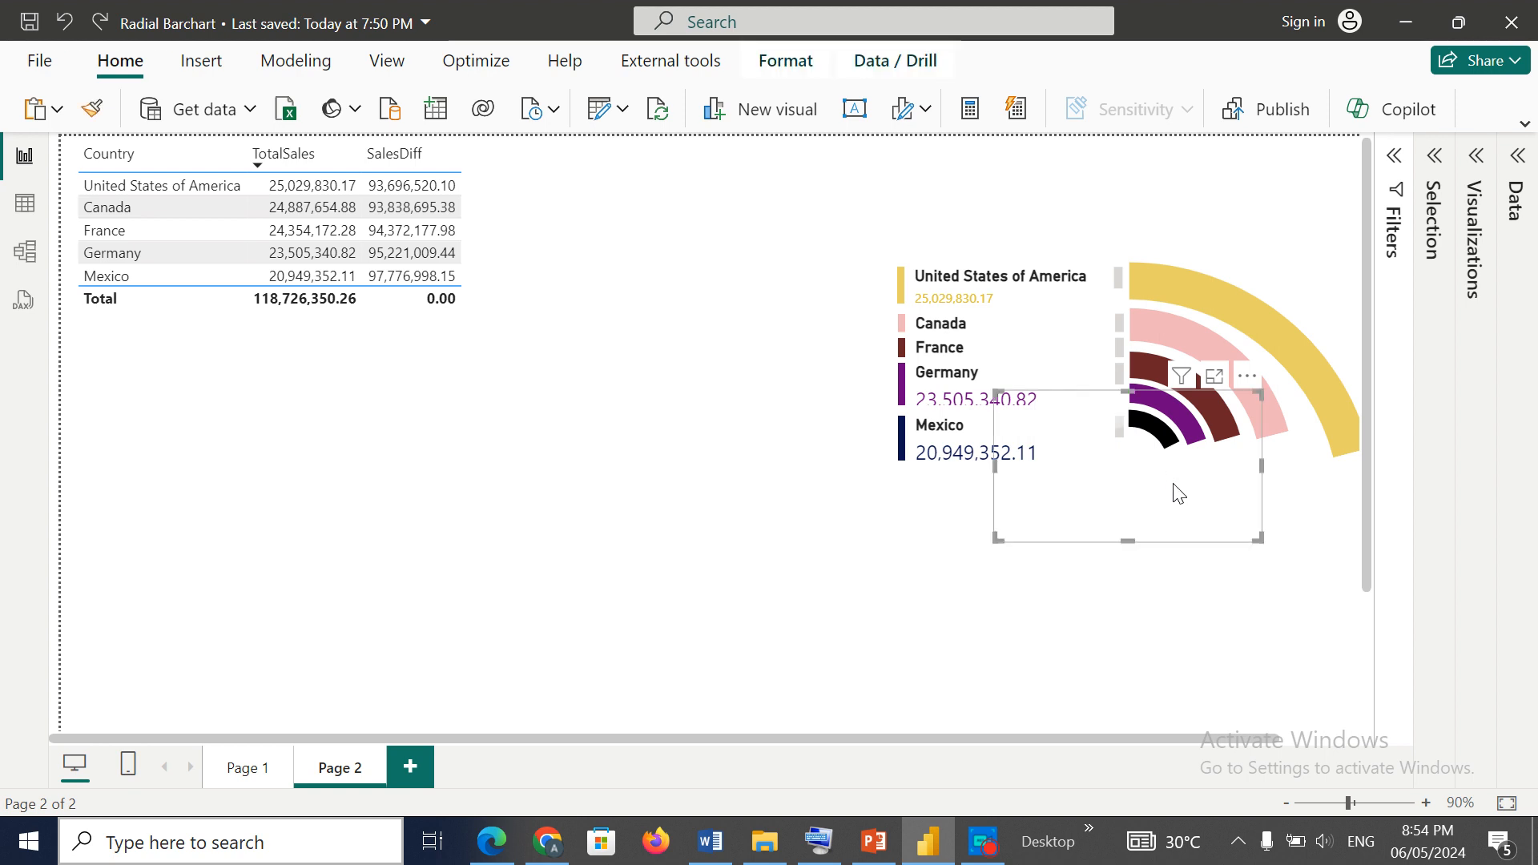
drag(1178, 491, 1178, 509)
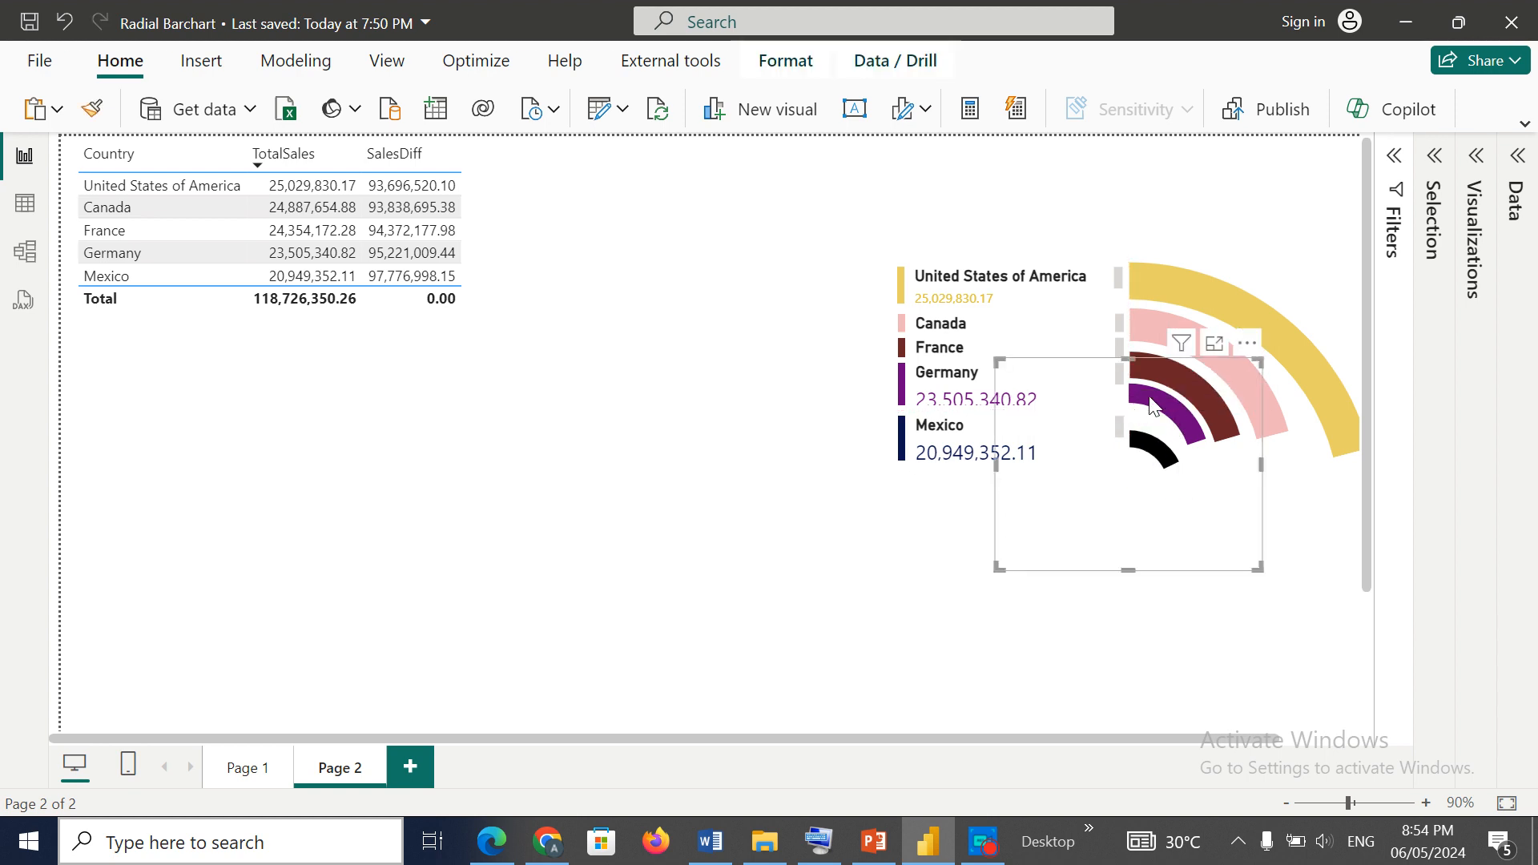
drag(1210, 485, 1212, 496)
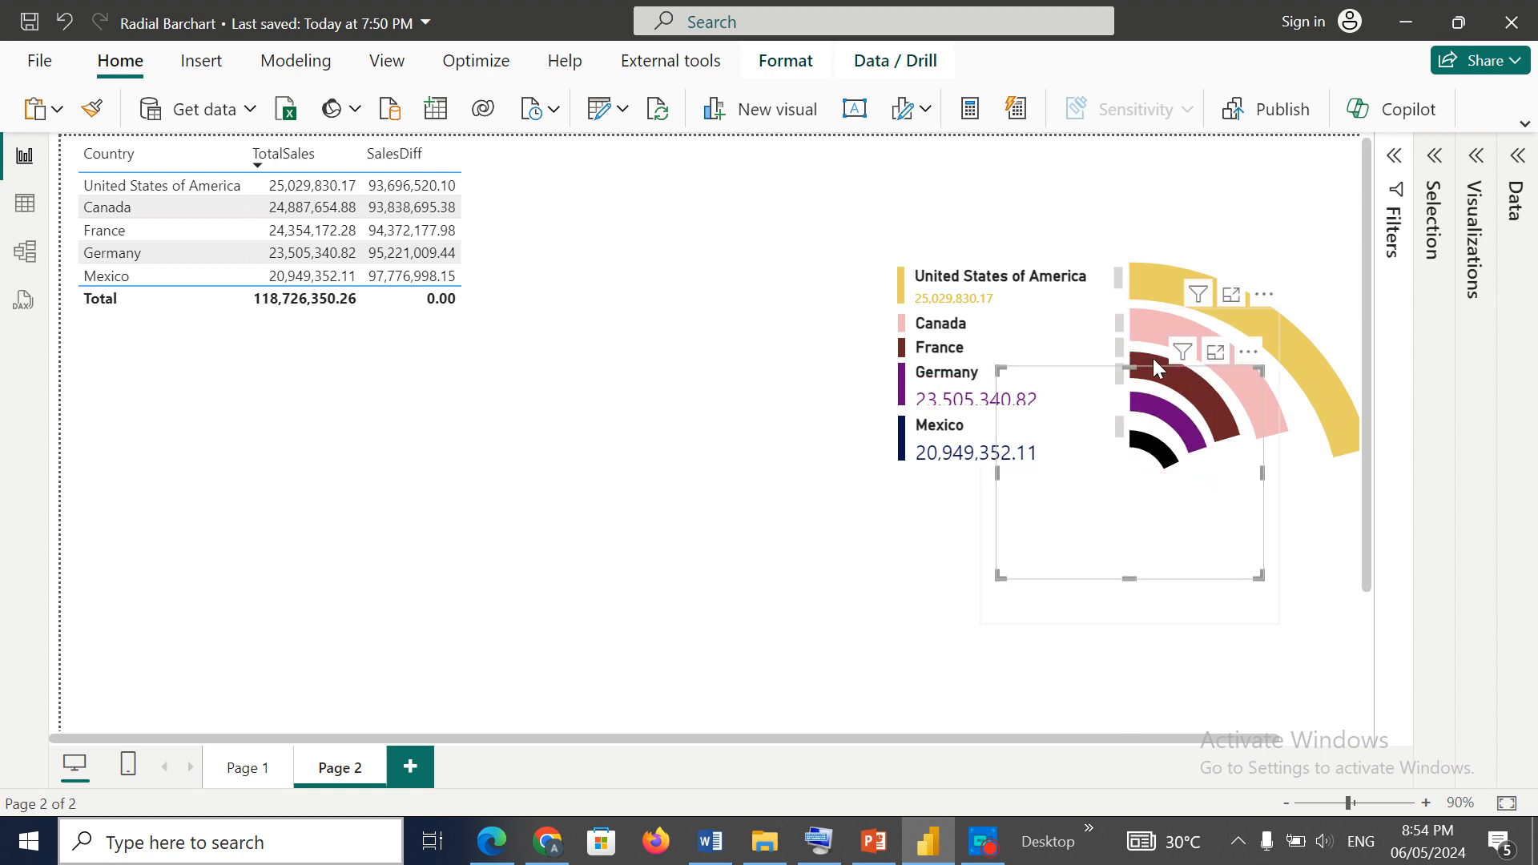
drag(1157, 367, 1152, 368)
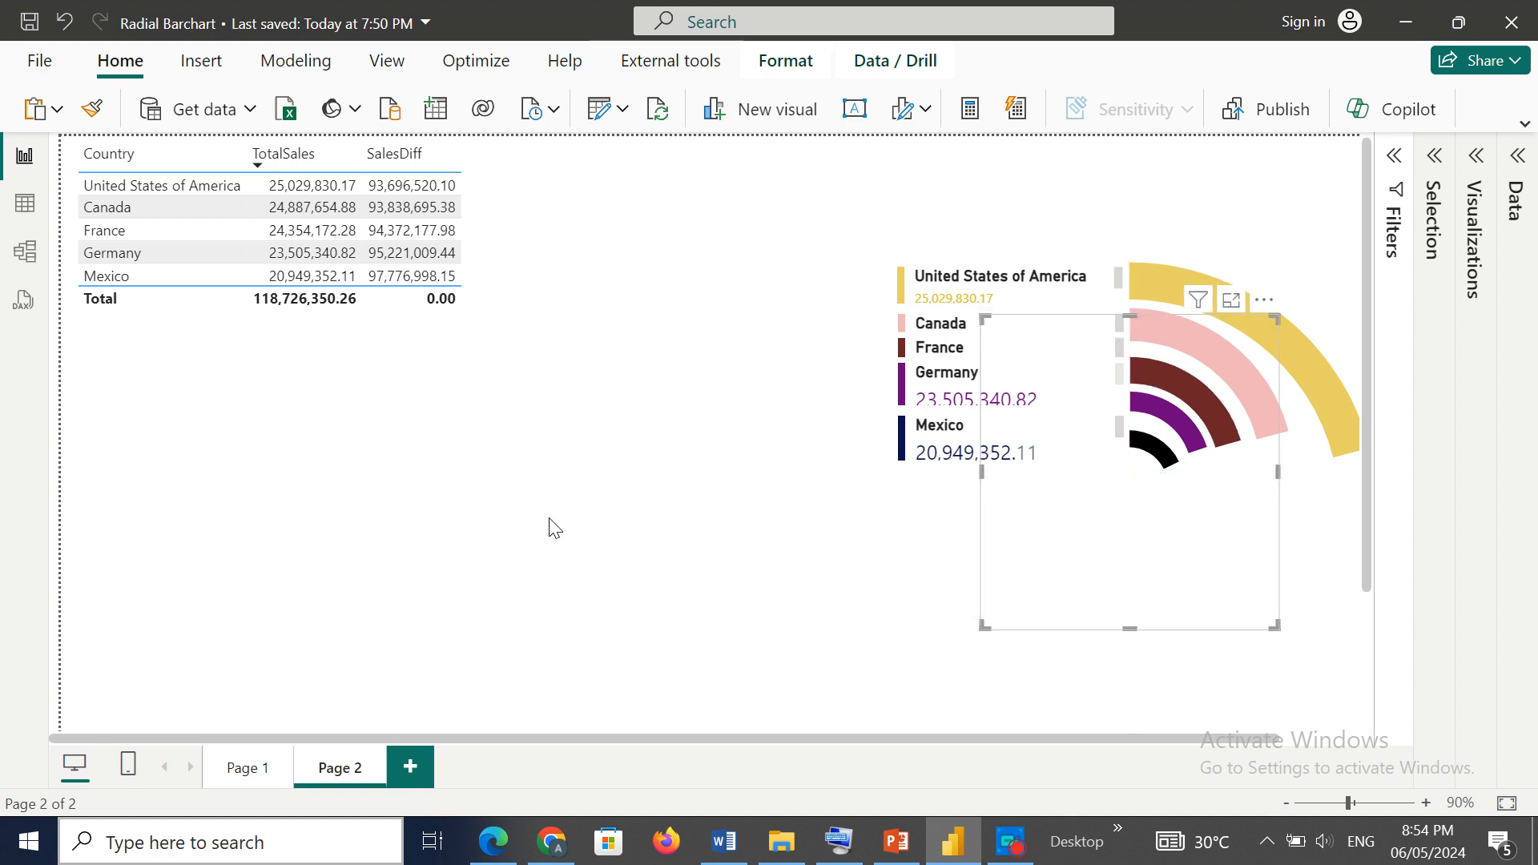
click(344, 554)
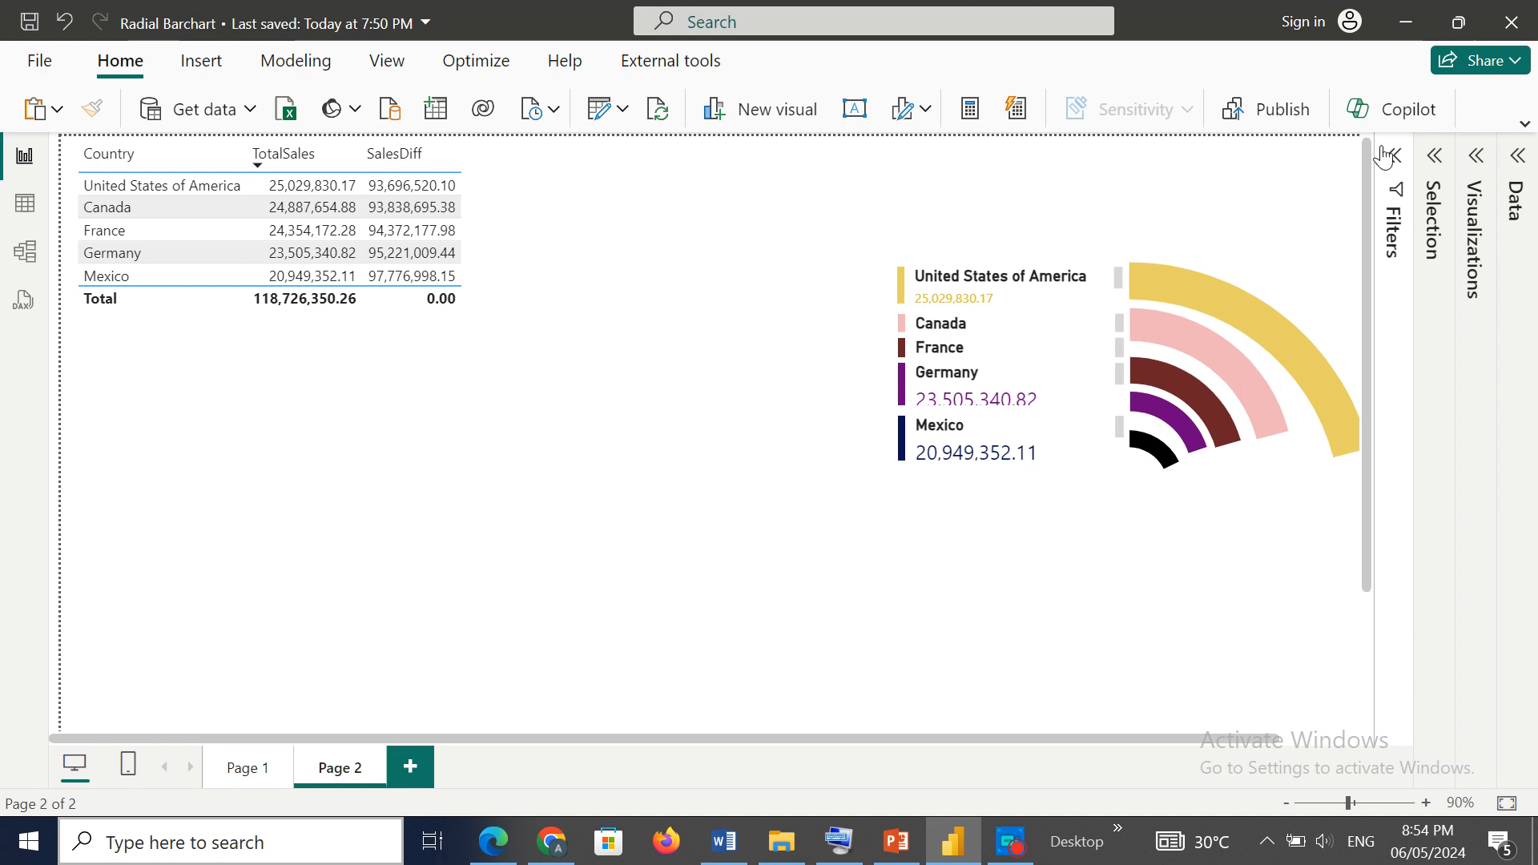
Step: Add a slicer to the page with Segment as its field, and collapse the visualization and data settings
click(1473, 158)
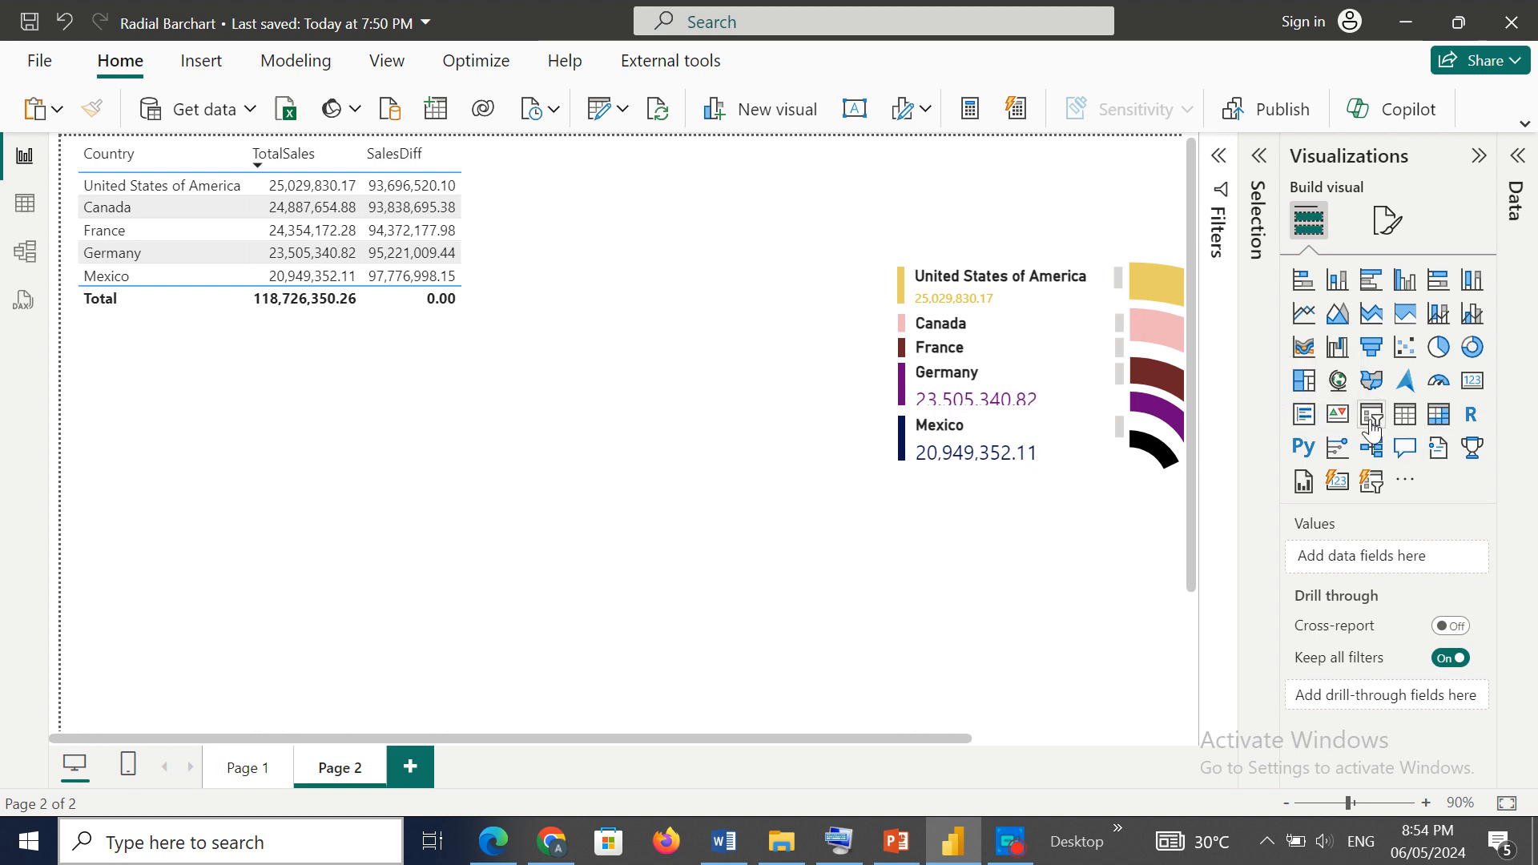
click(1372, 416)
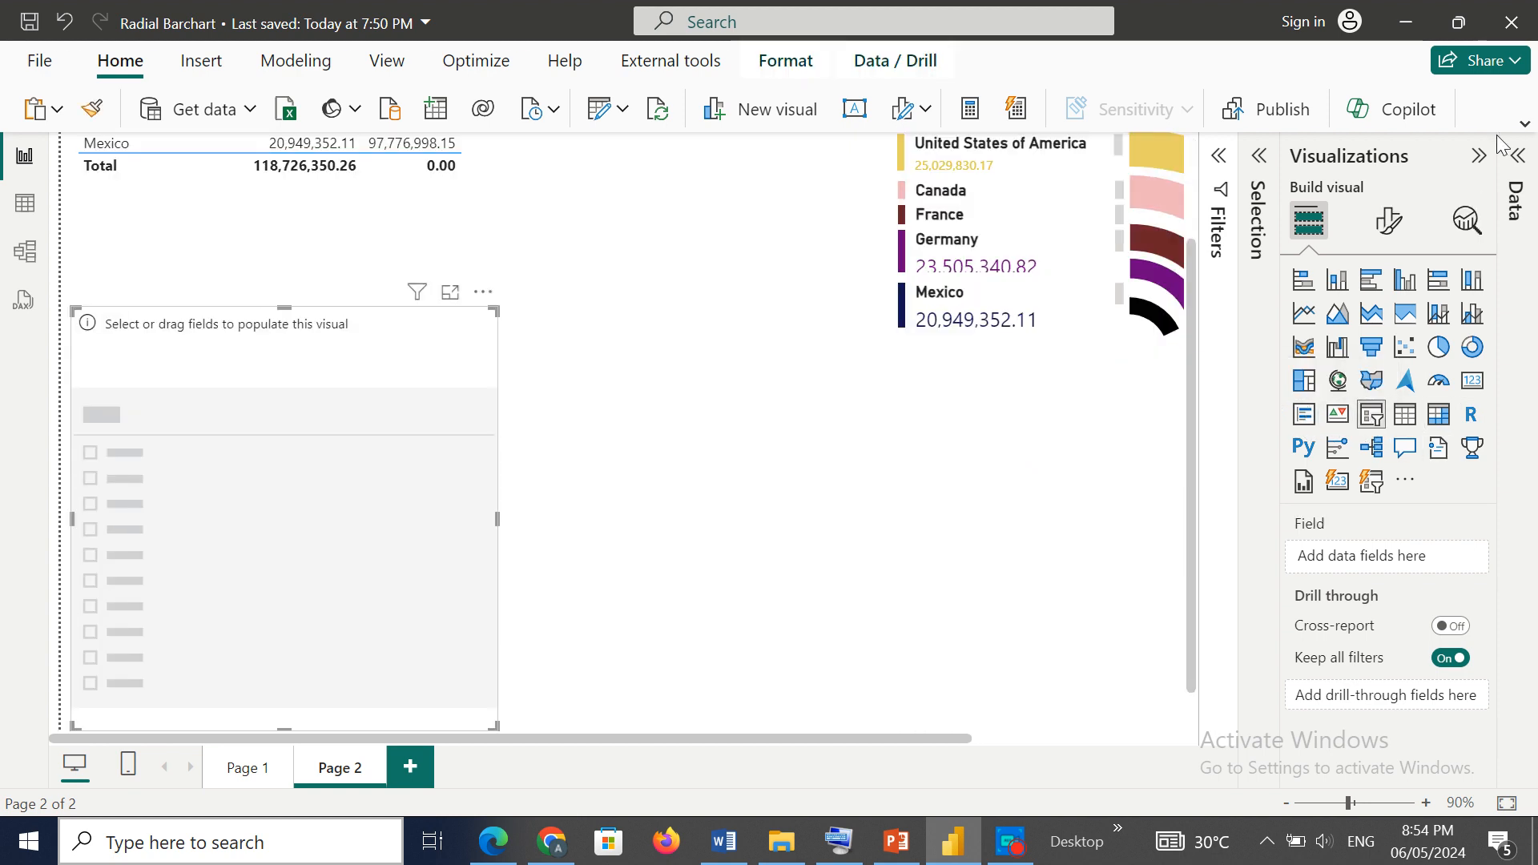
click(1518, 157)
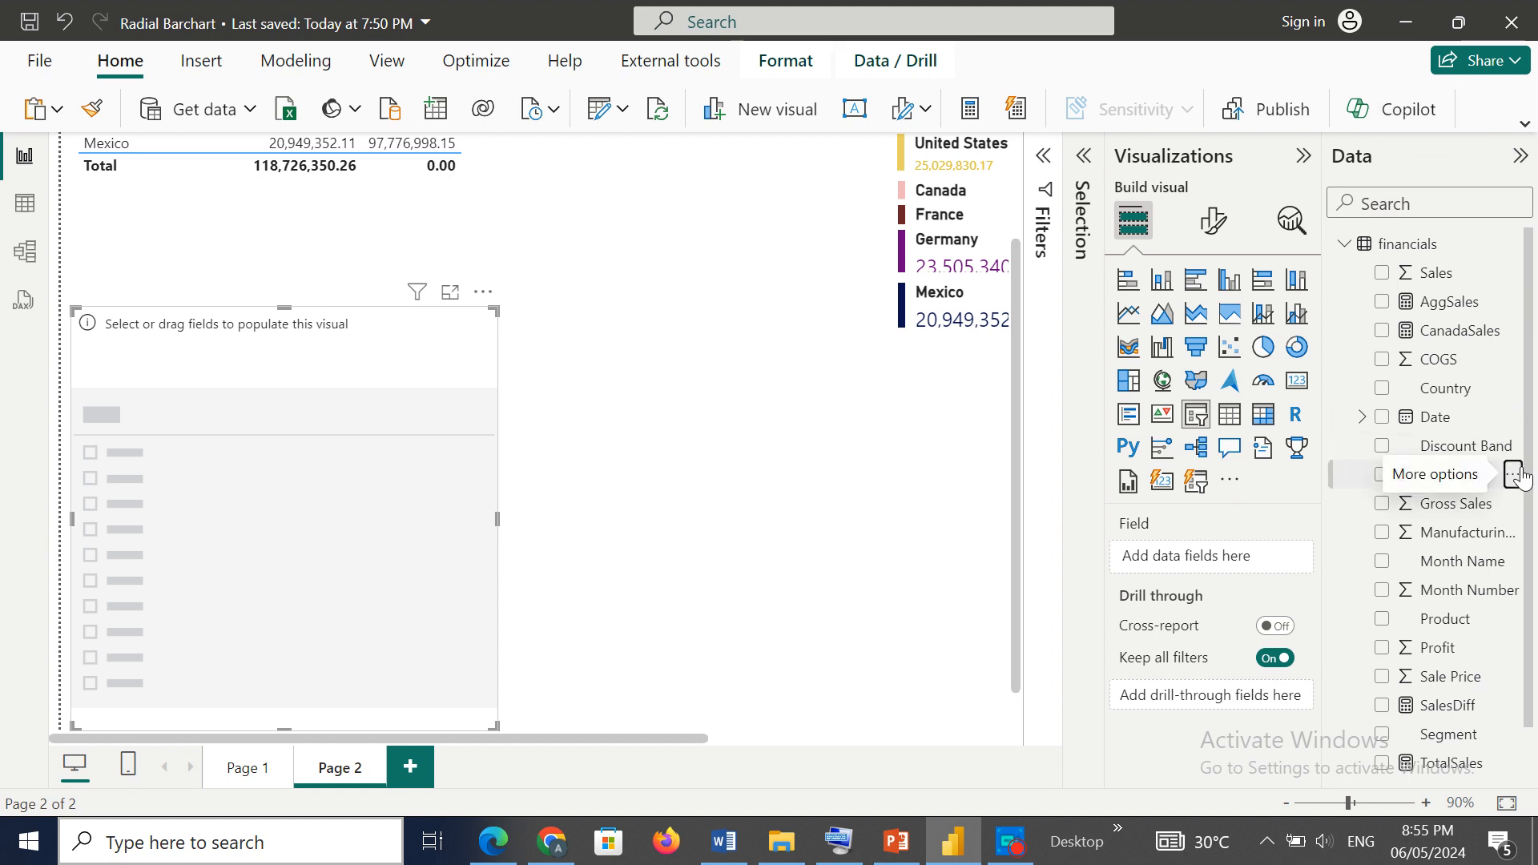
click(1514, 474)
click(1532, 492)
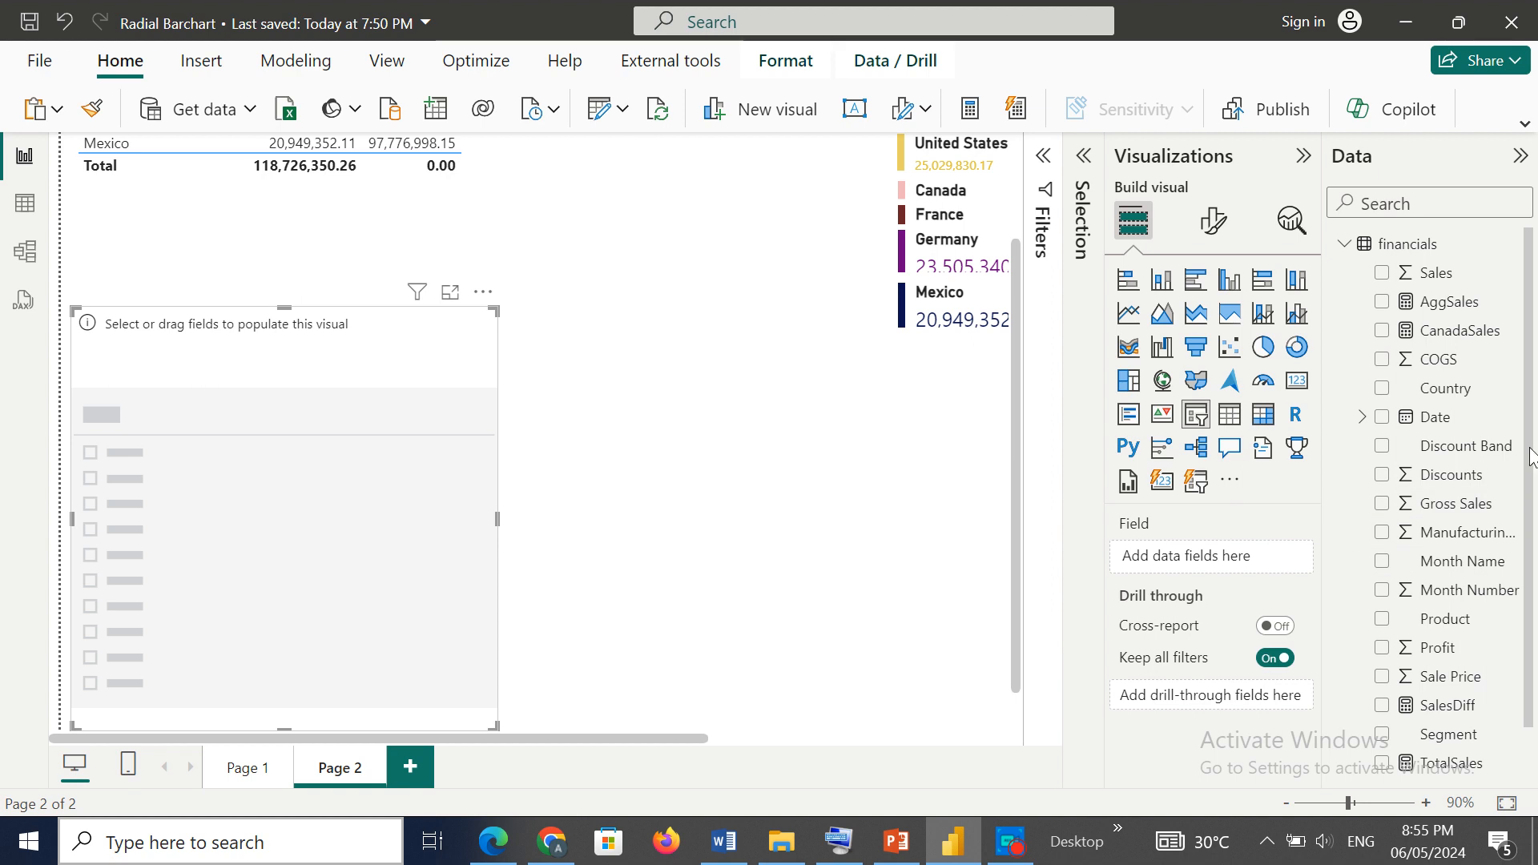
scroll(1527, 472, down, 2)
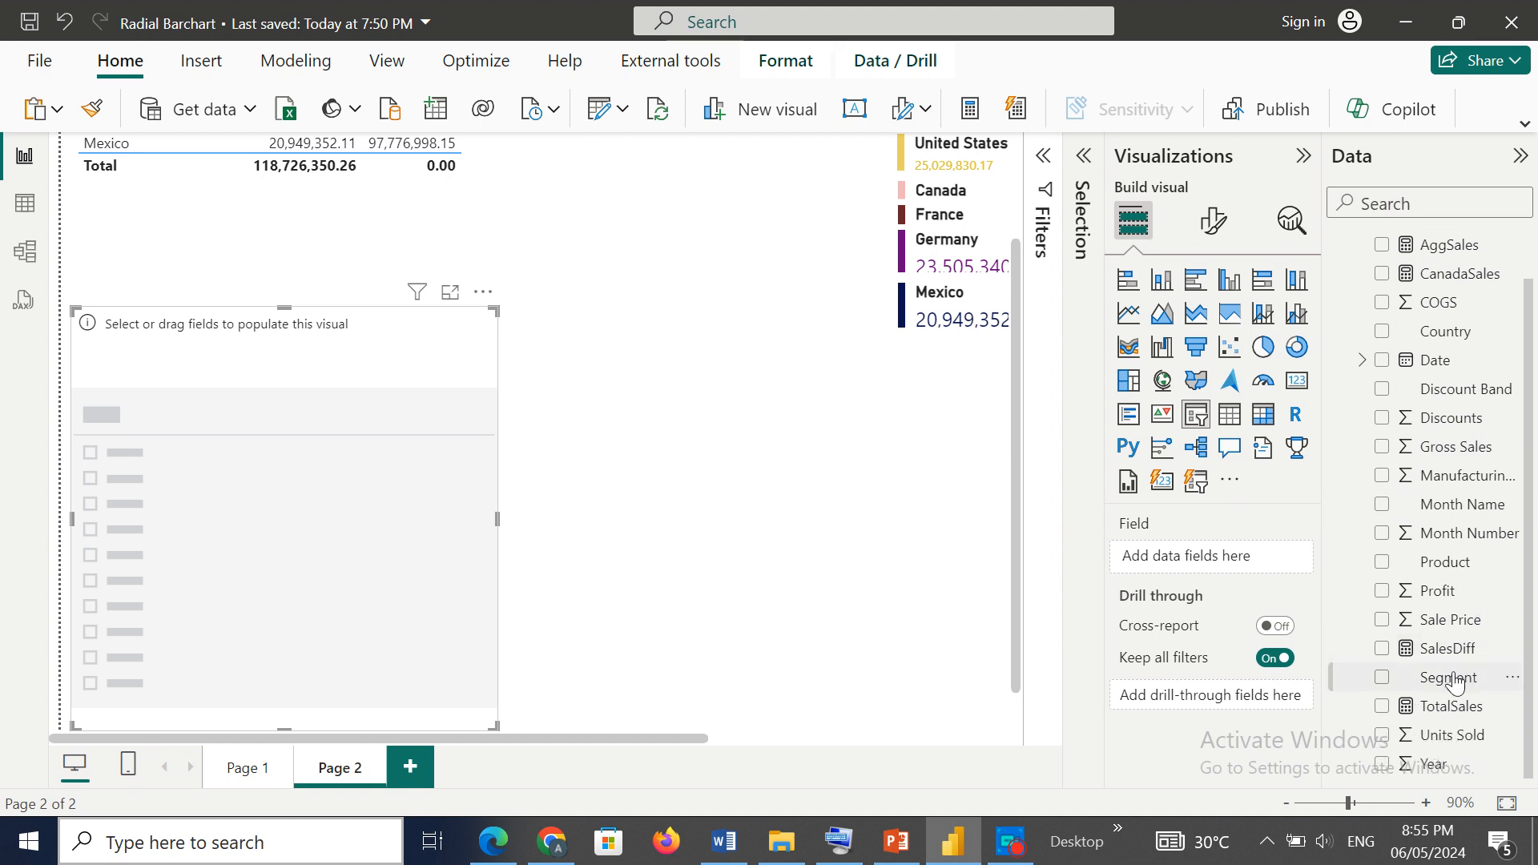
drag(1456, 683, 282, 593)
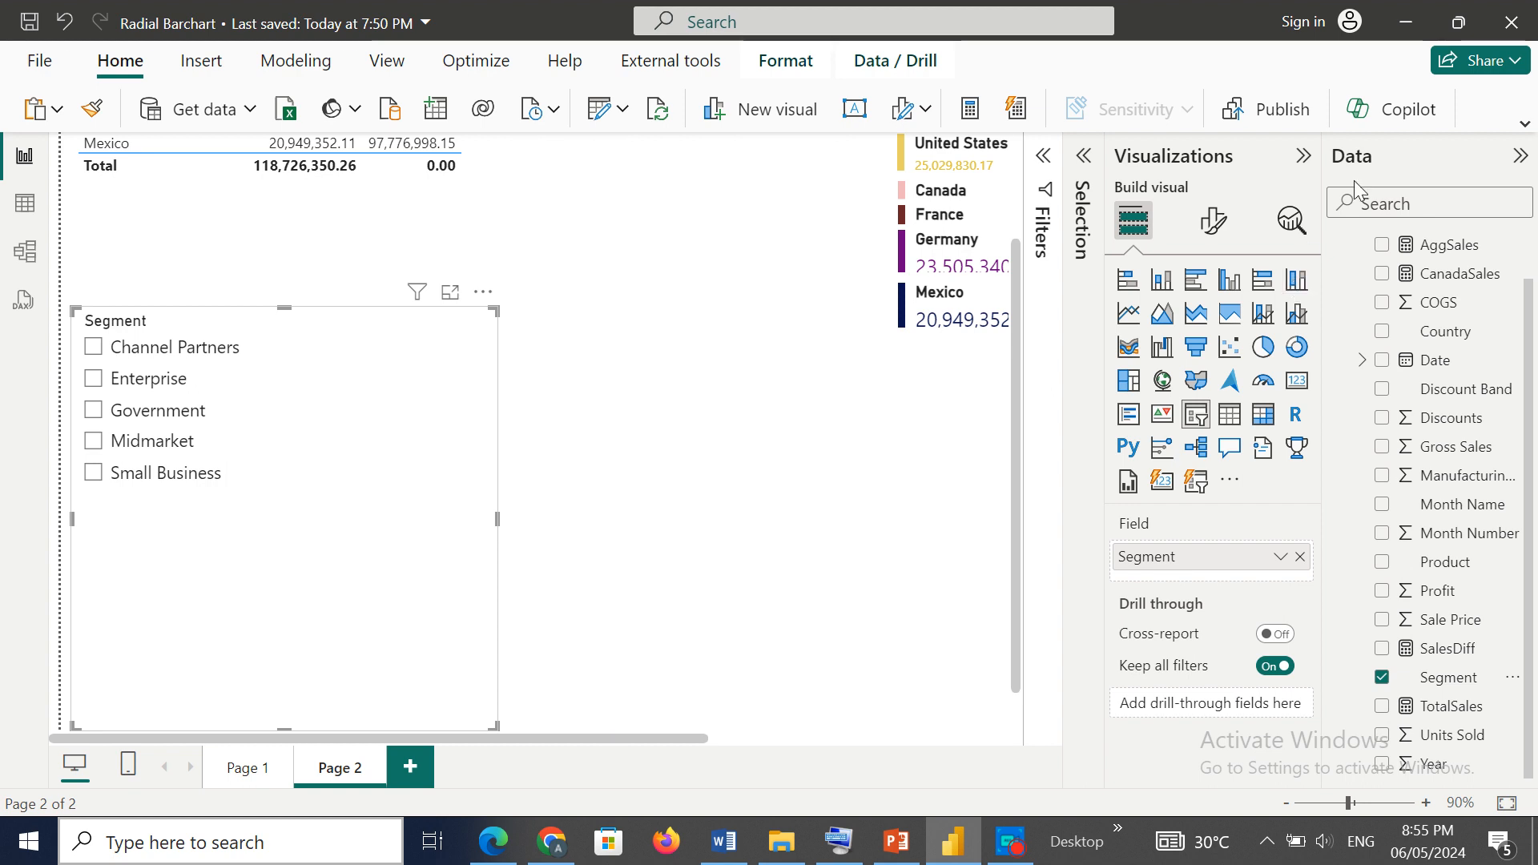
click(1306, 157)
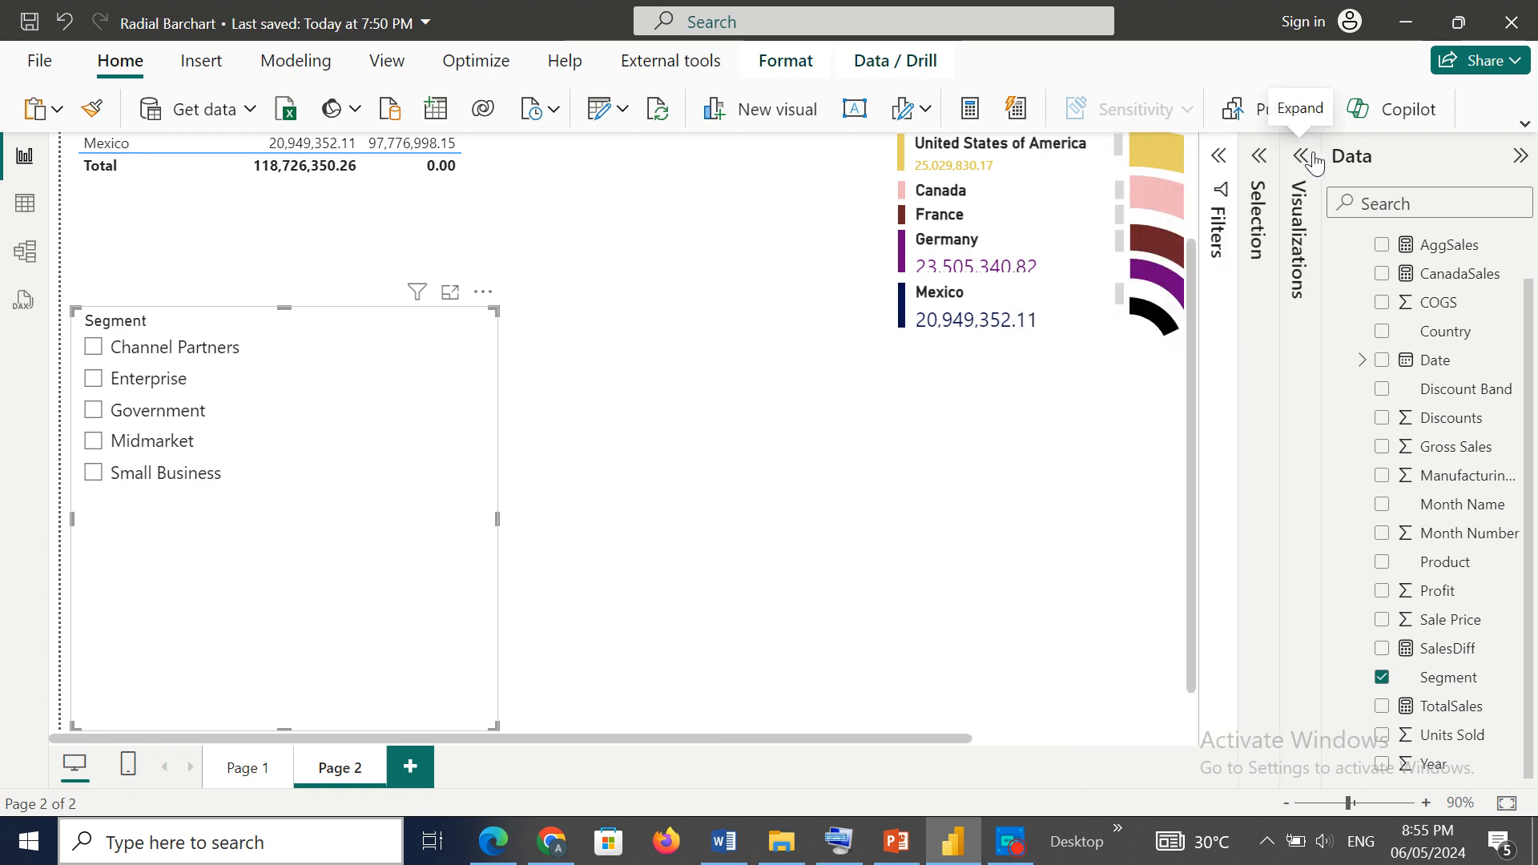
click(1521, 159)
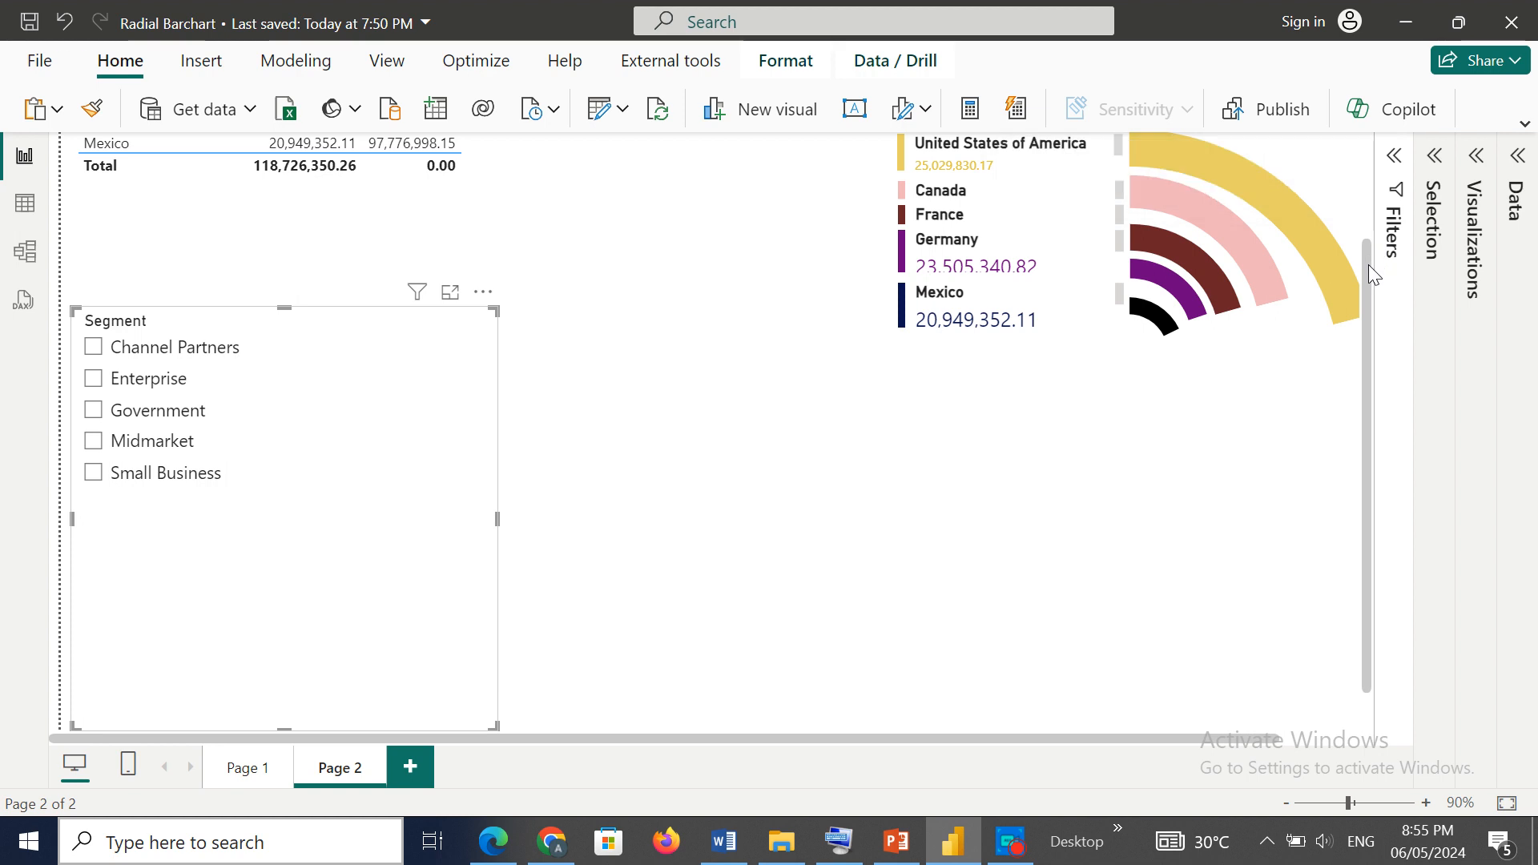
Step: Place the Segment slicer directly below the sales table and shrink its height and width to fit the five segment options
drag(1369, 264, 1353, 180)
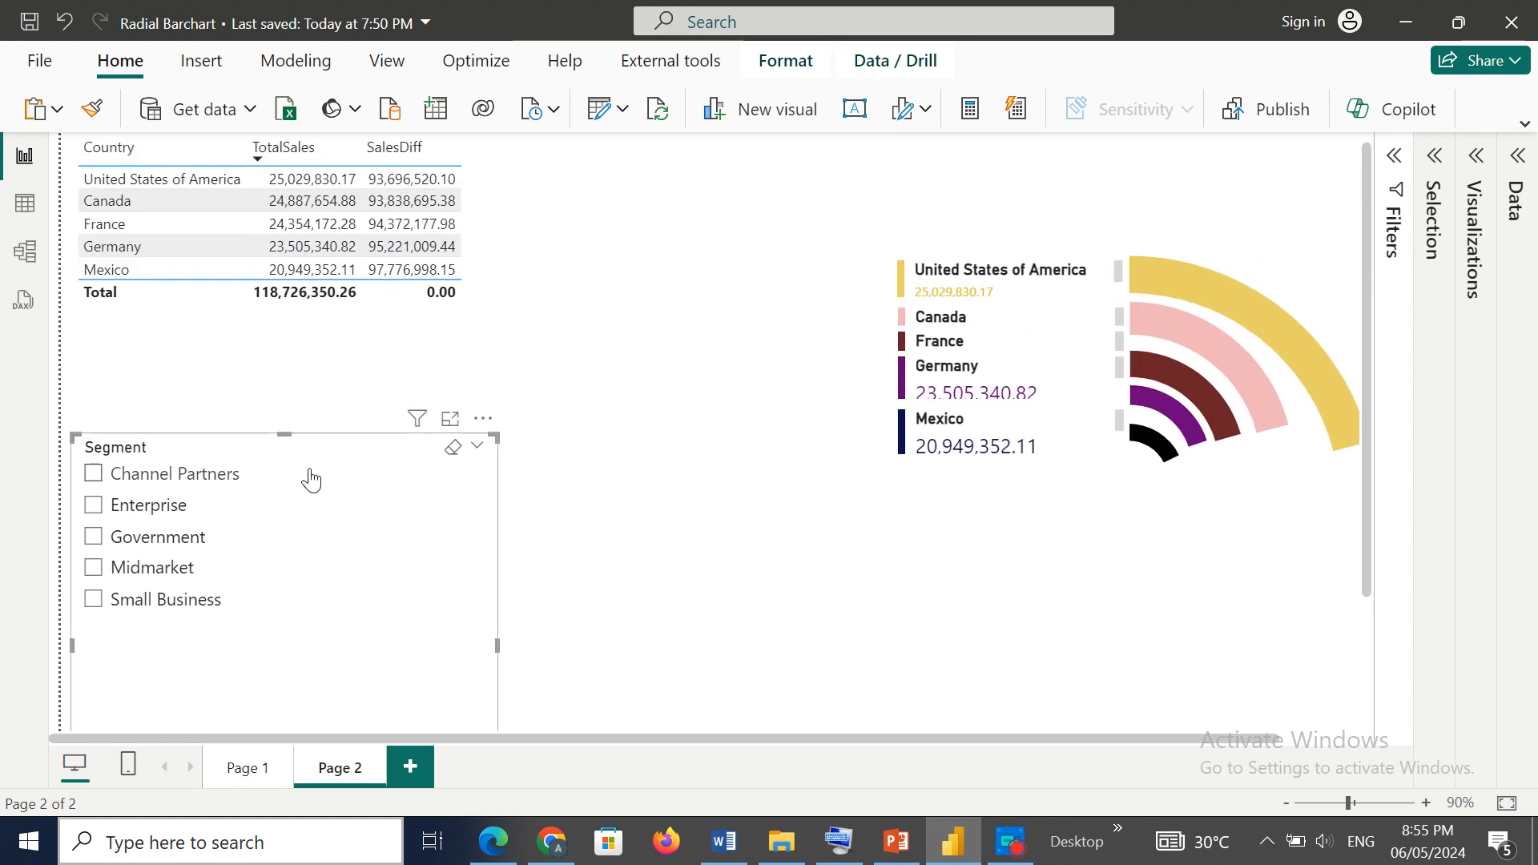
drag(313, 539, 328, 433)
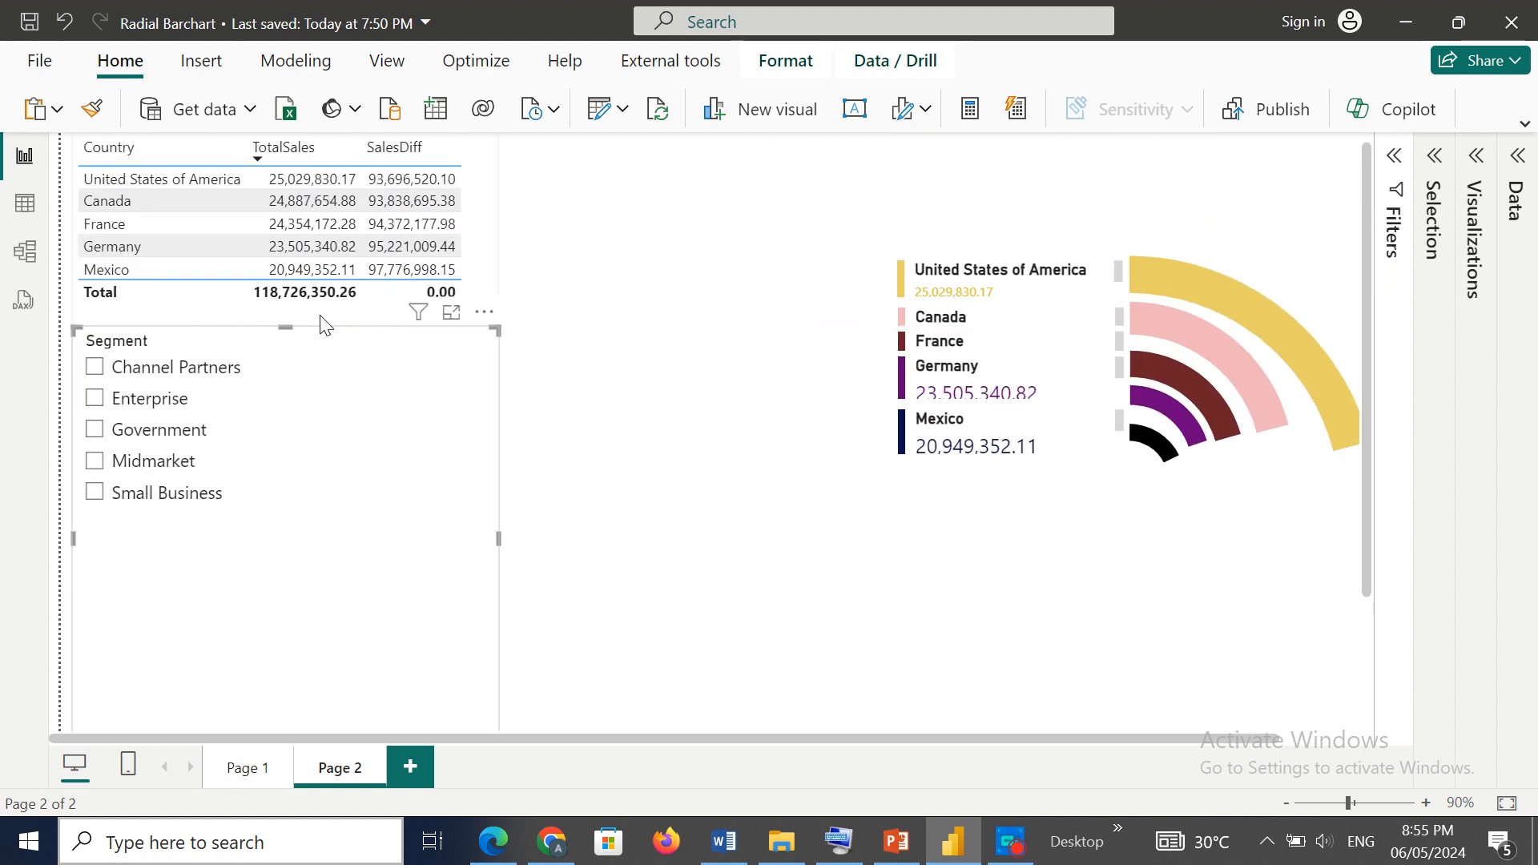
drag(285, 330, 286, 508)
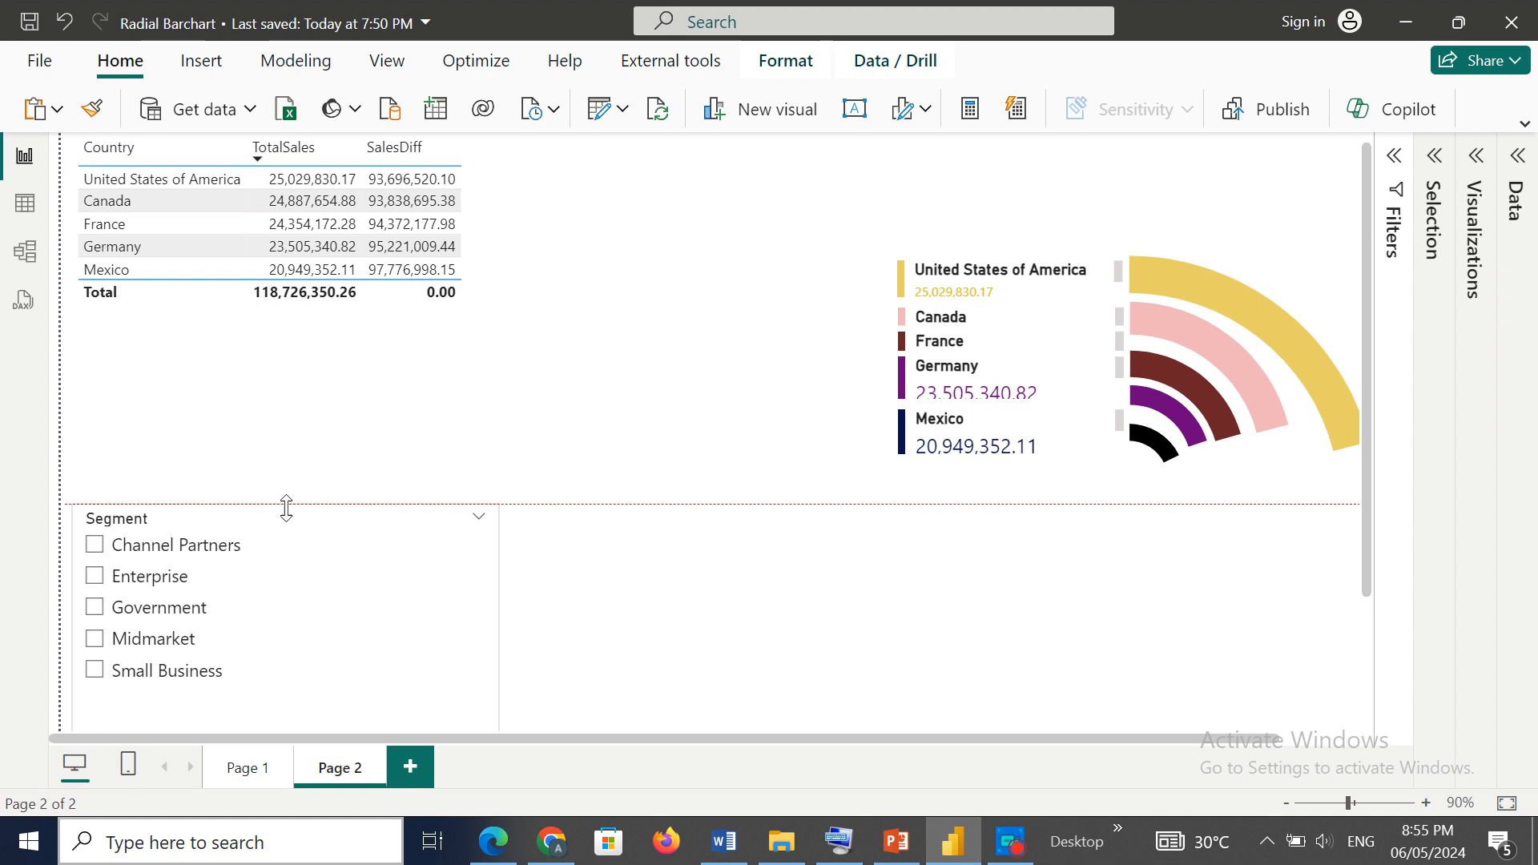
drag(288, 628, 288, 459)
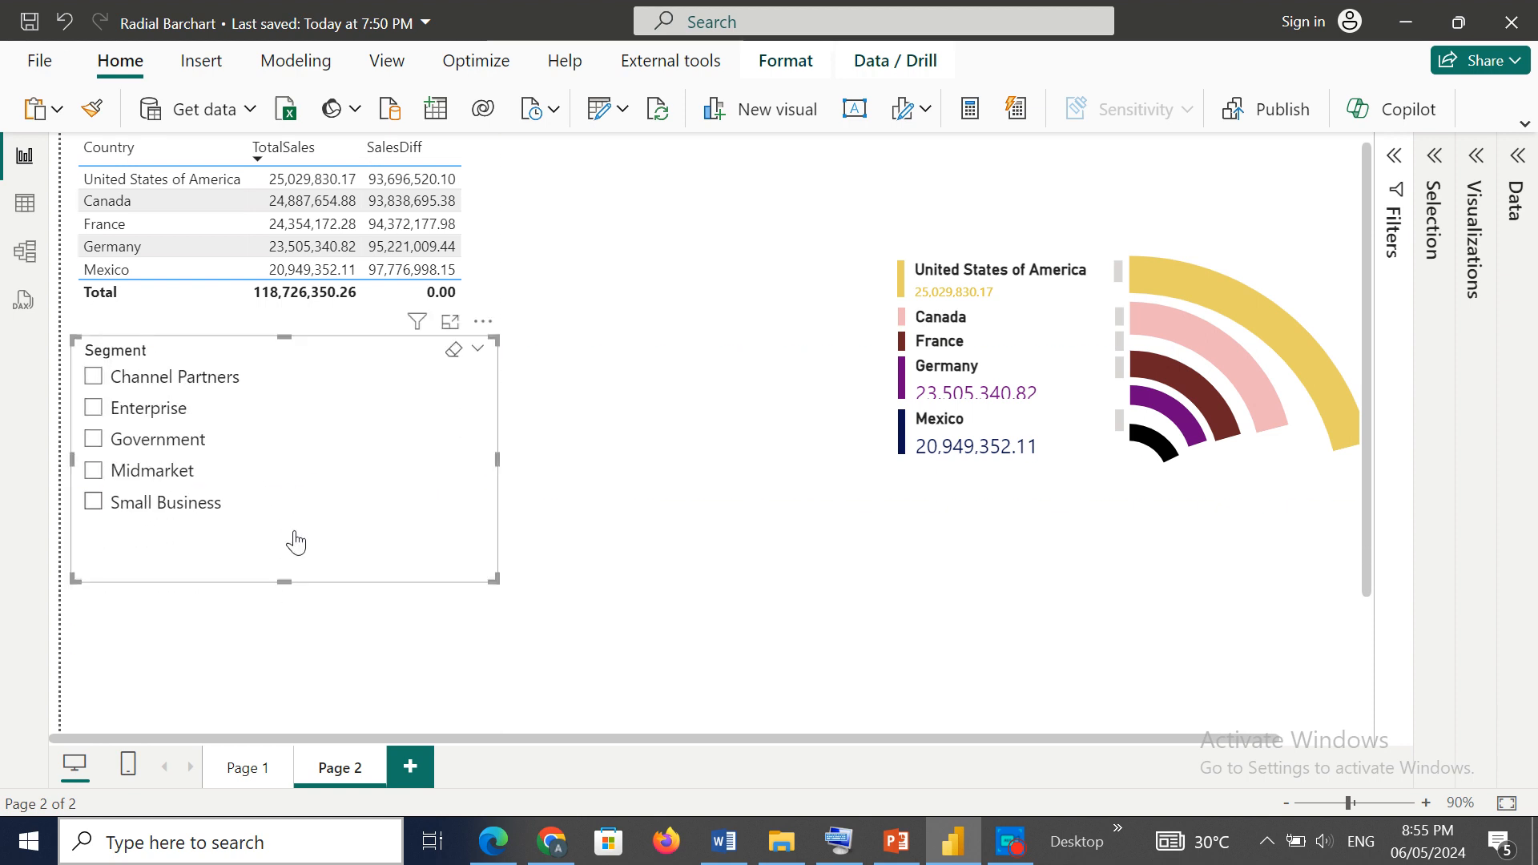
drag(286, 583, 281, 539)
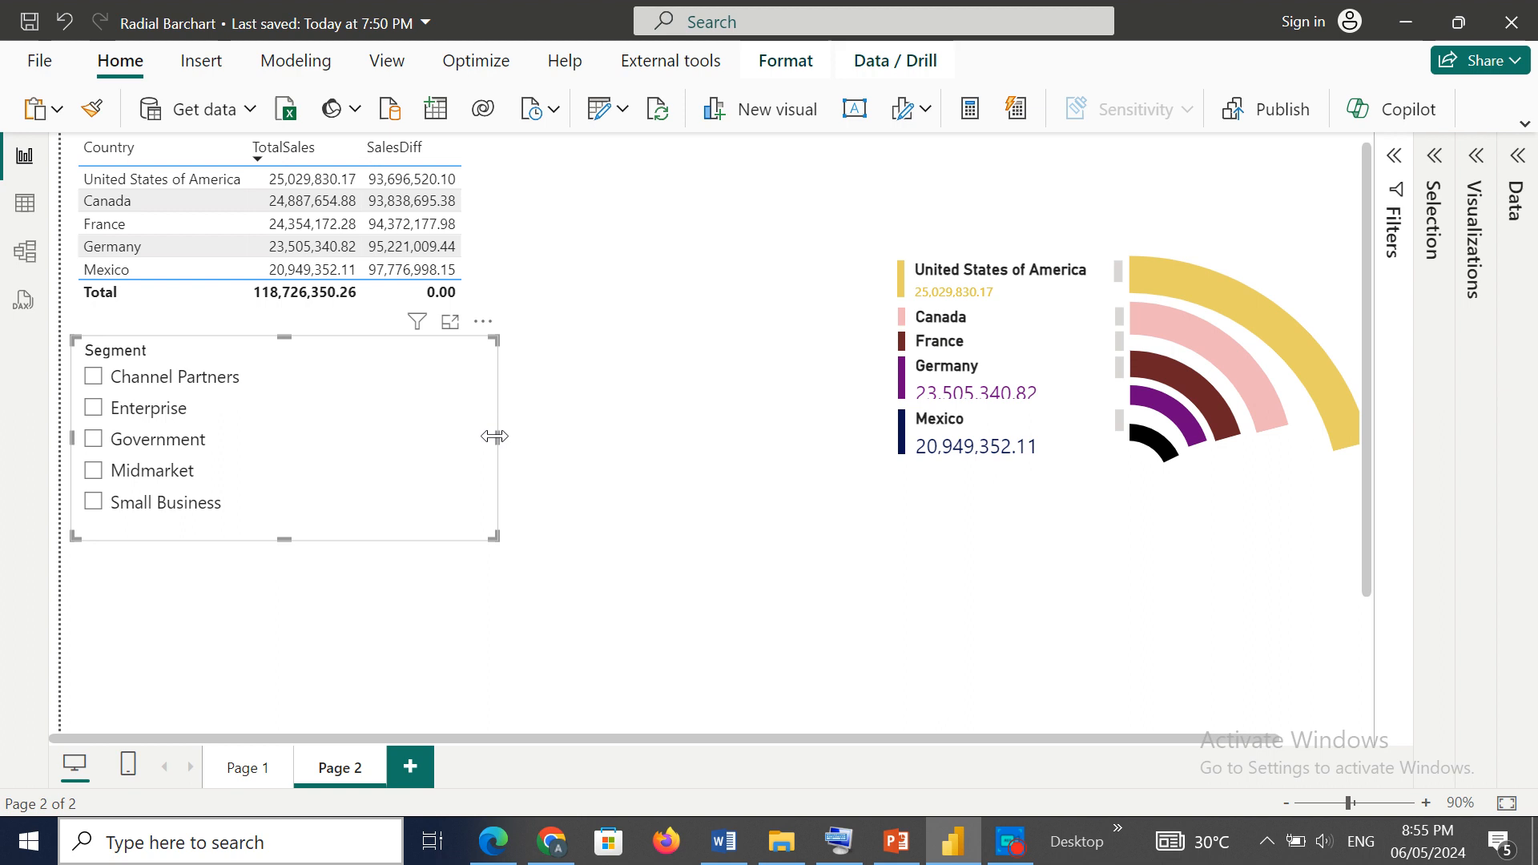
drag(496, 438, 284, 409)
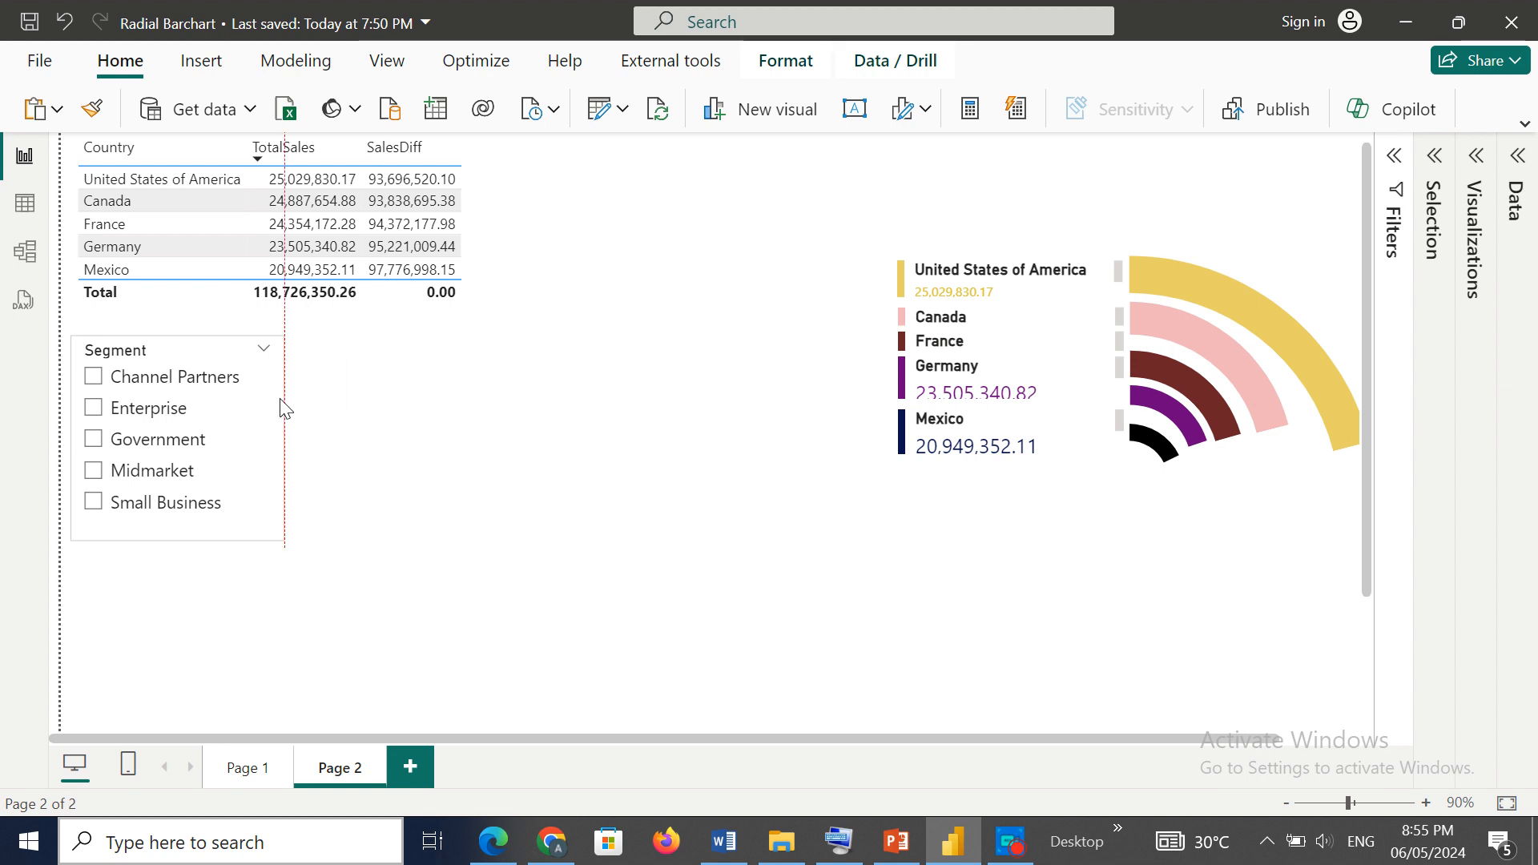
Step: Test the radial chart by filtering on Channel Partners, Enterprise, Government, Midmarket and Small Business in turn
click(94, 378)
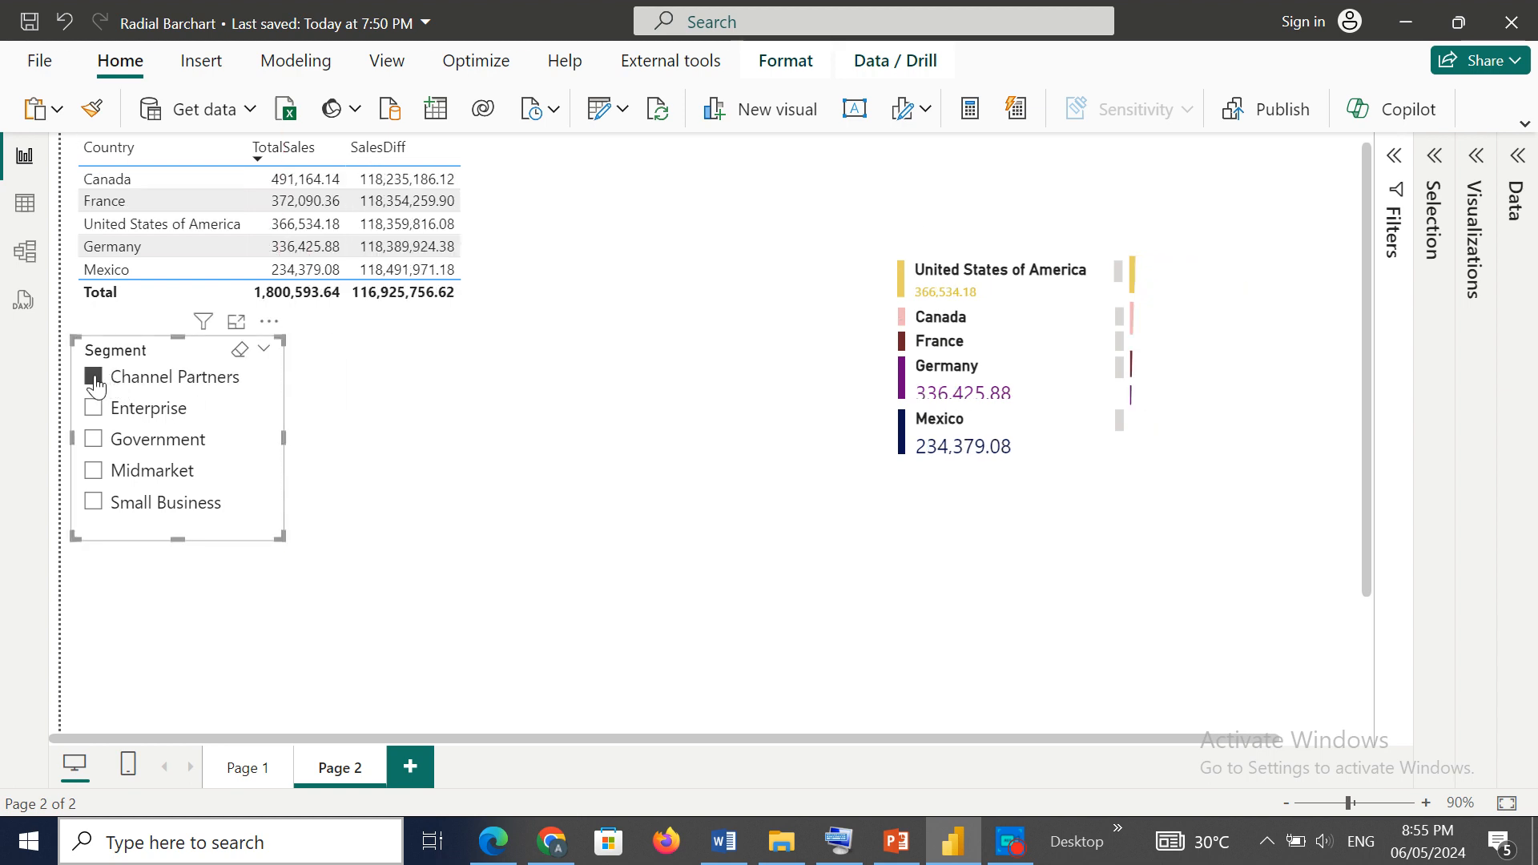
click(94, 378)
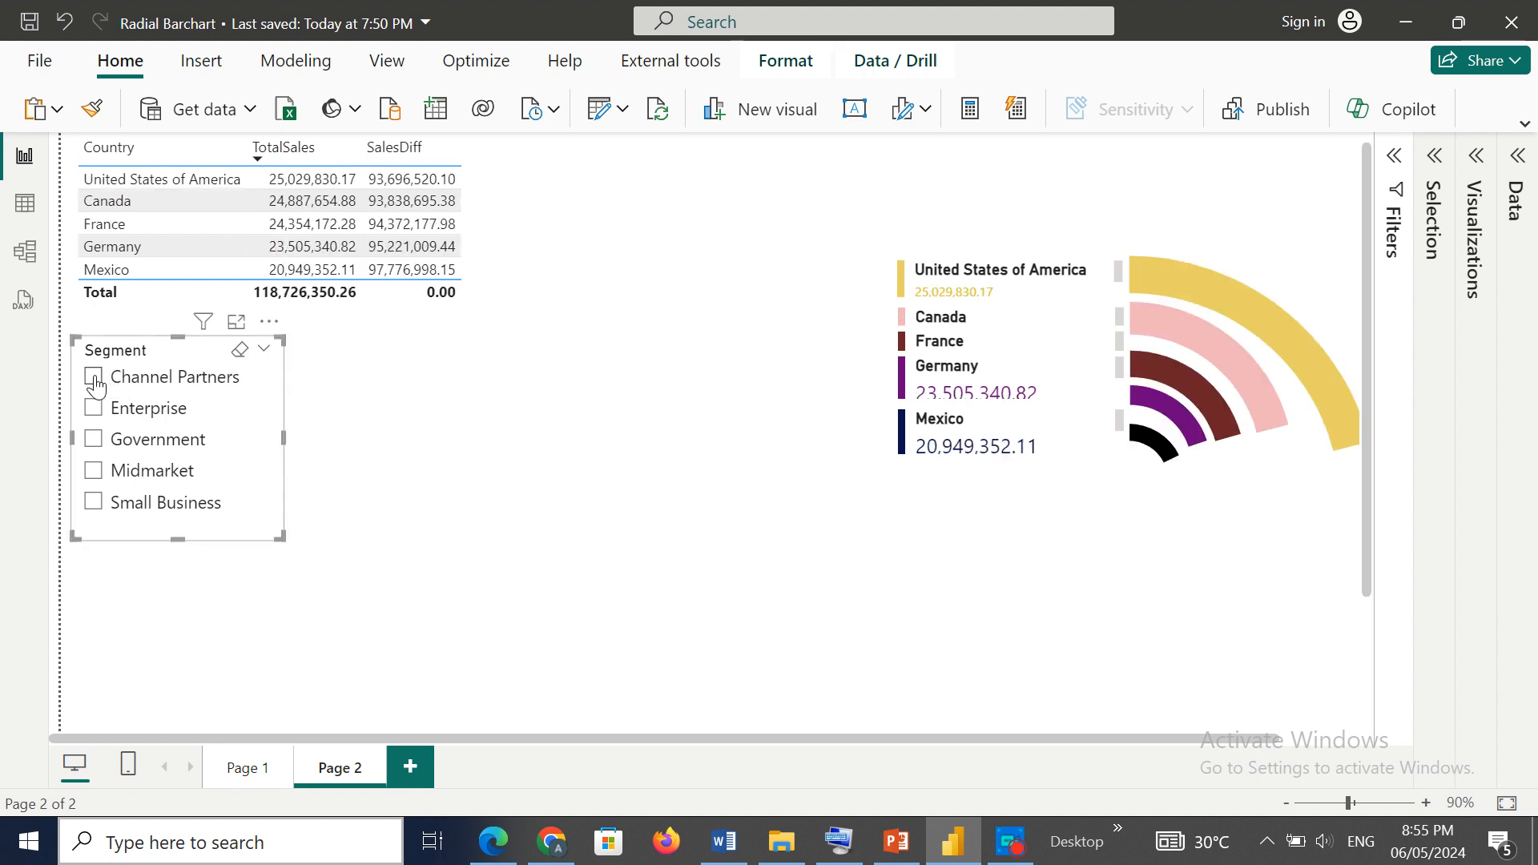
click(94, 410)
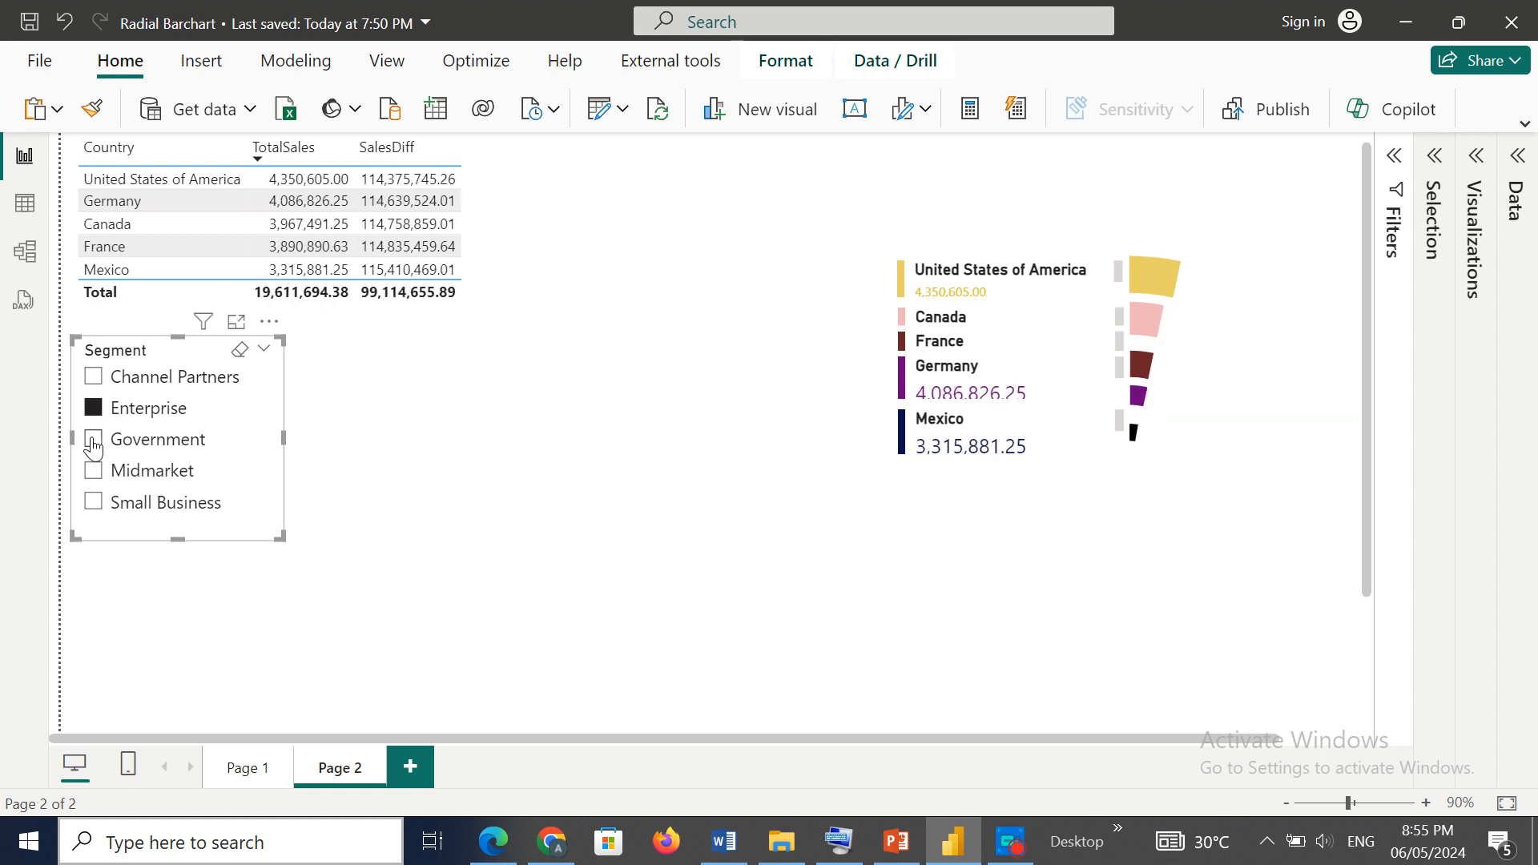
click(93, 442)
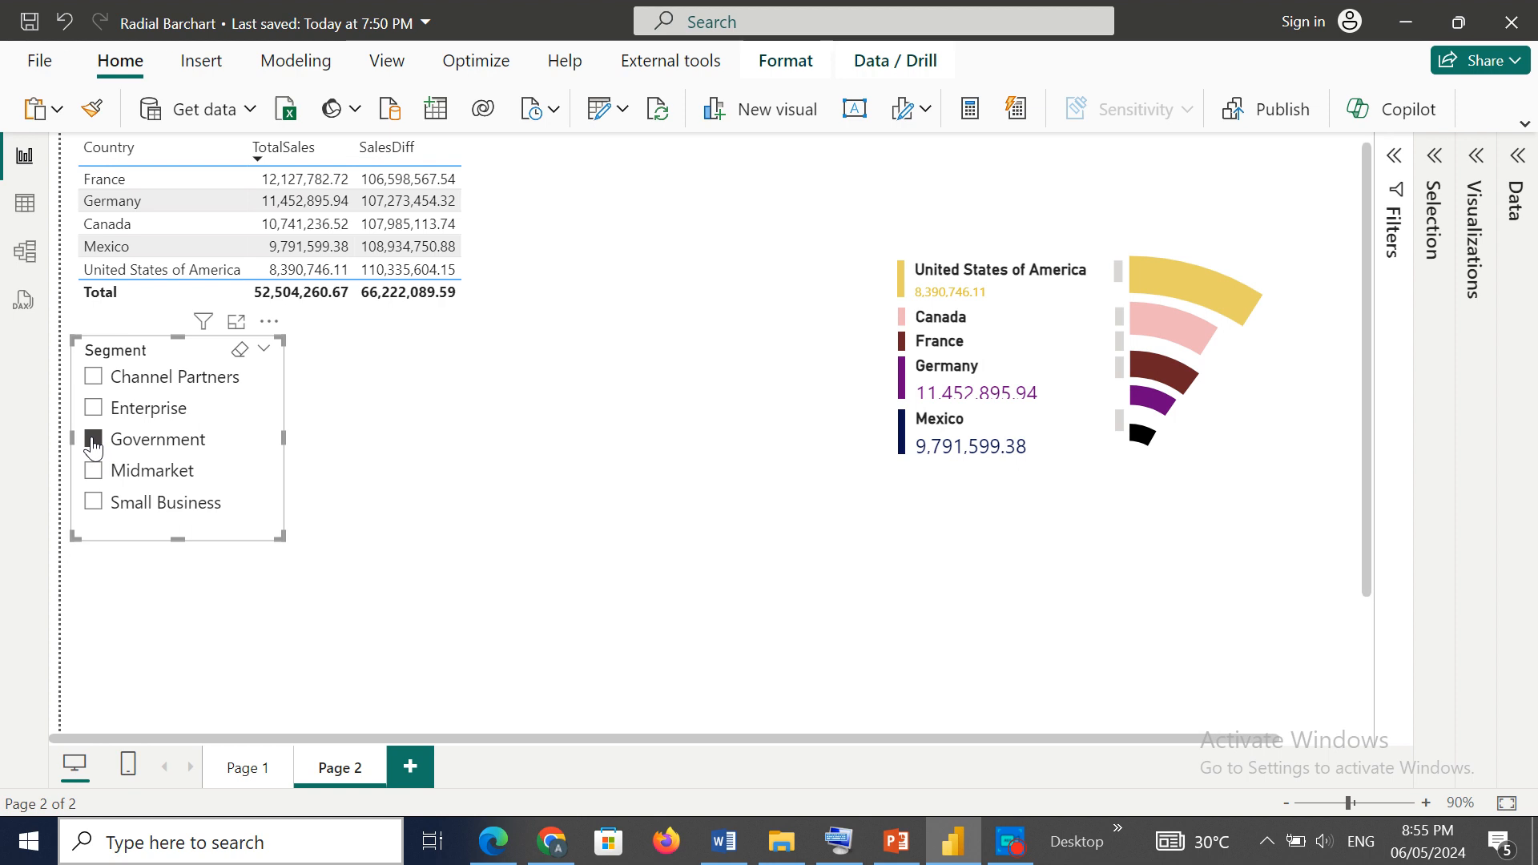
click(93, 475)
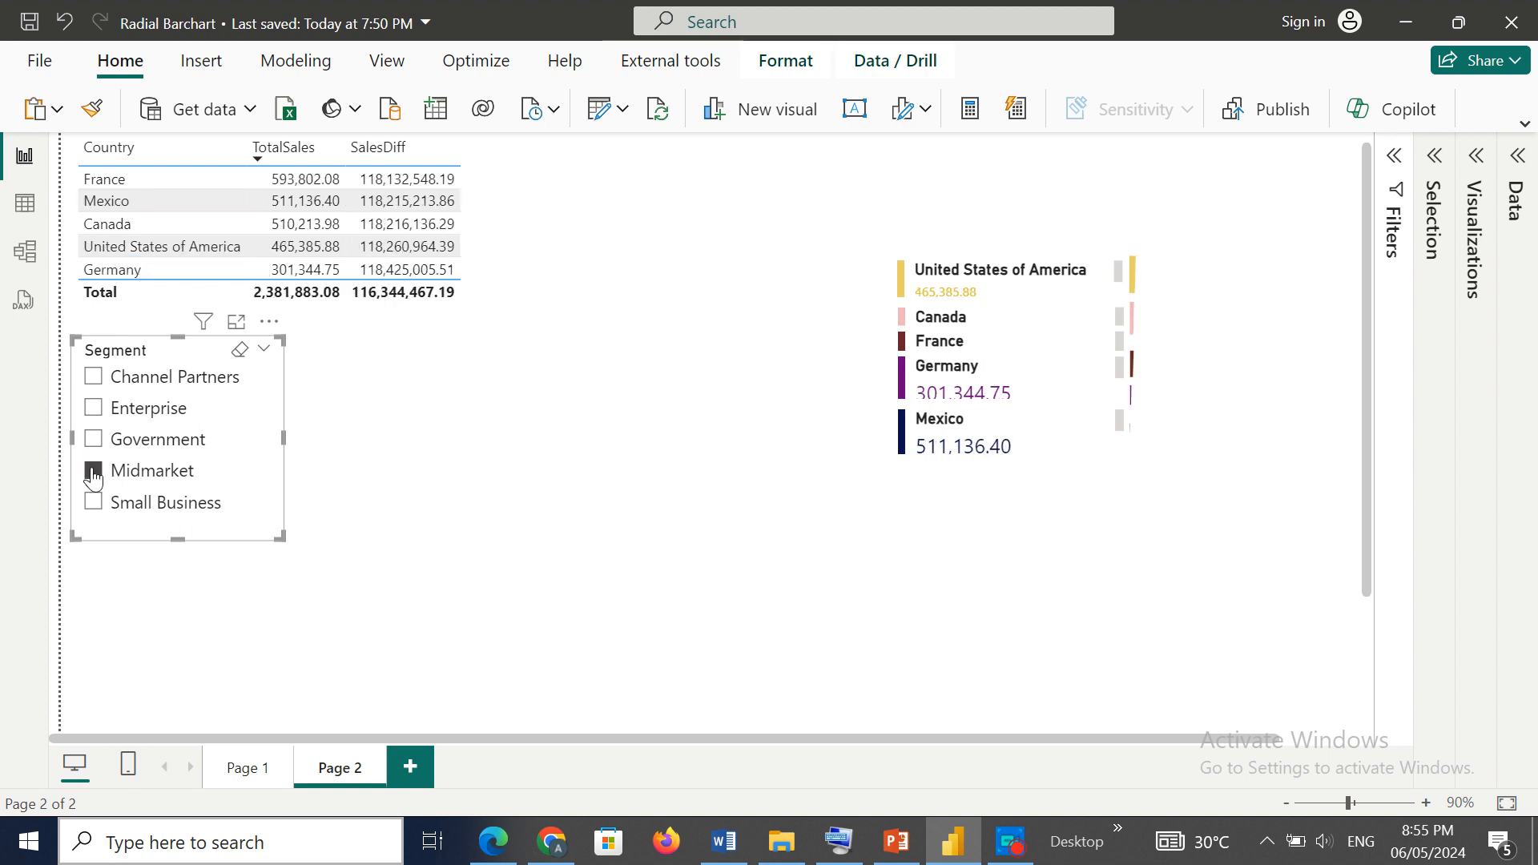
click(93, 504)
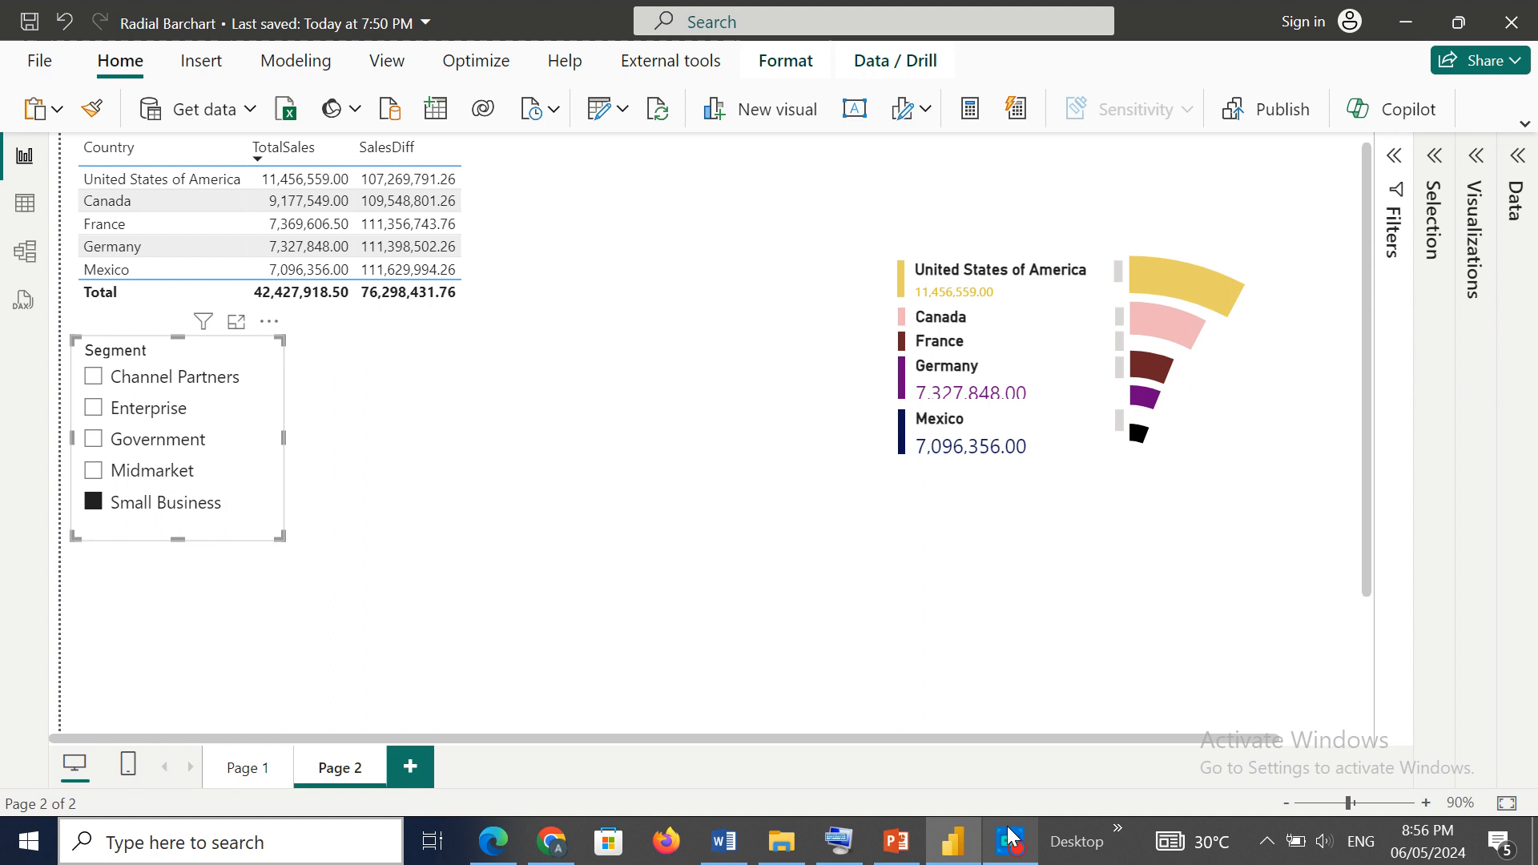
Step: Close the open Downloads folder window in File Explorer
click(1021, 848)
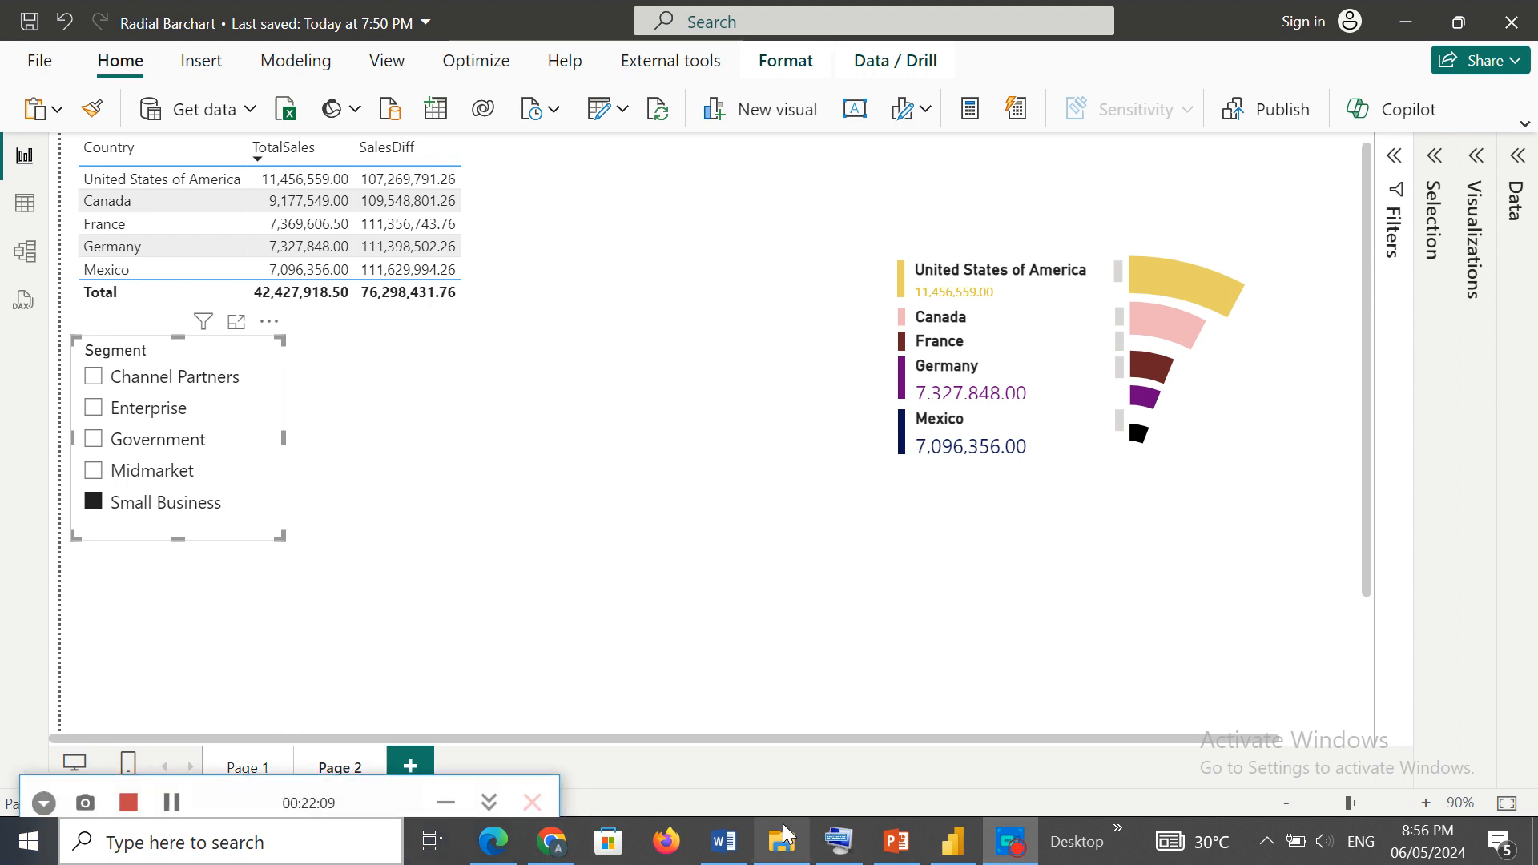
mouse_move(770, 840)
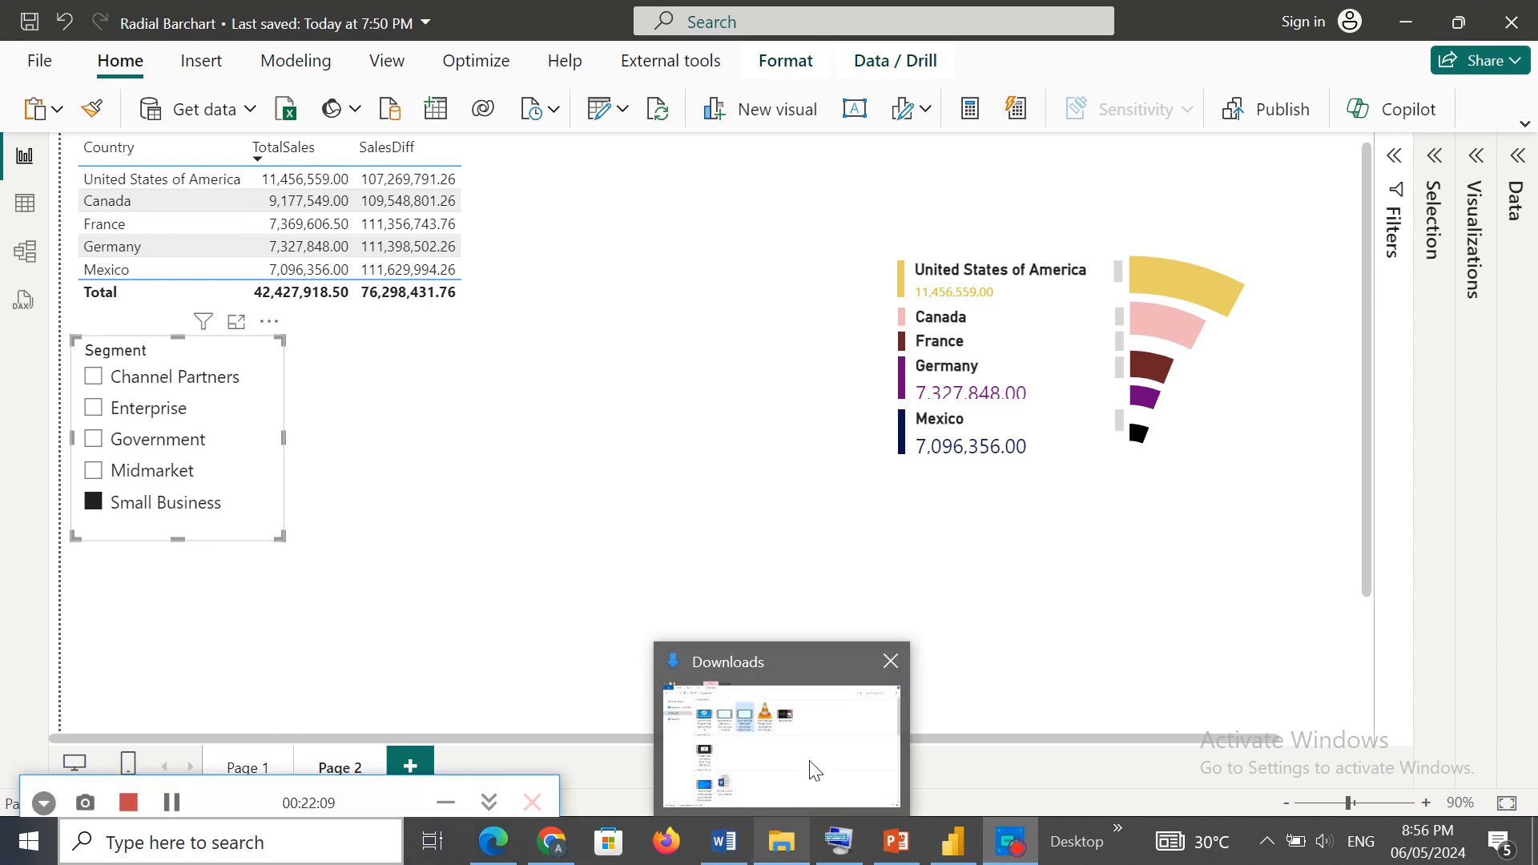
click(891, 662)
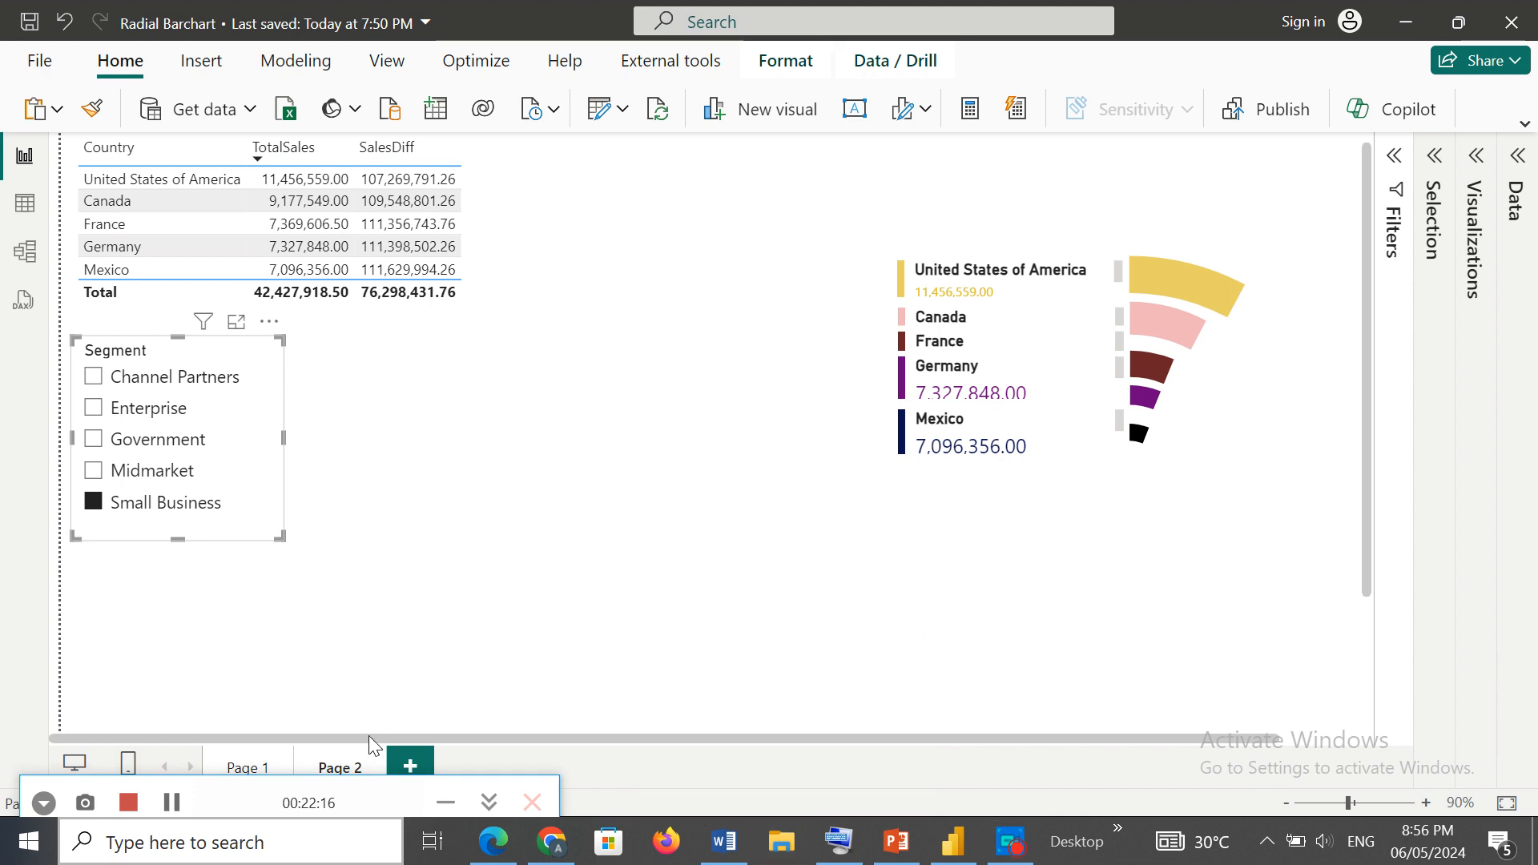